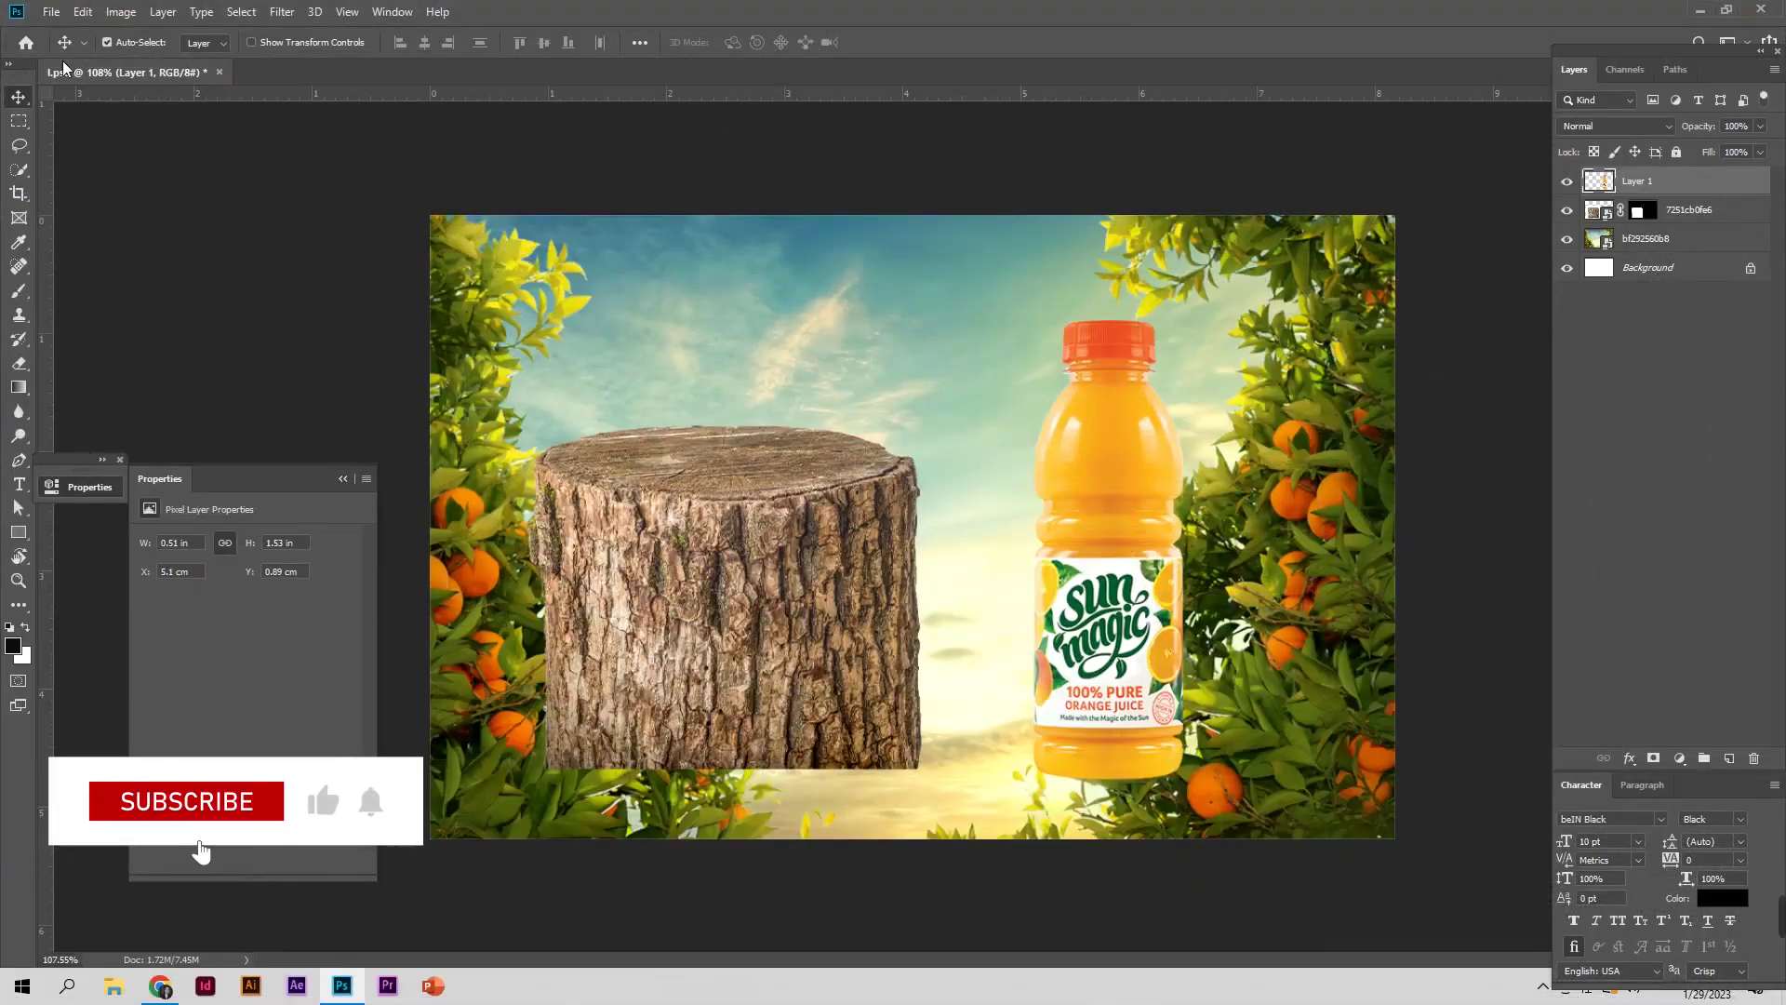
Bring up the New Document dialog with the recent 8.17 × 5.5 cm, 300 ppi custom preset
{"action": "left_click", "coordinate": [51, 12]}
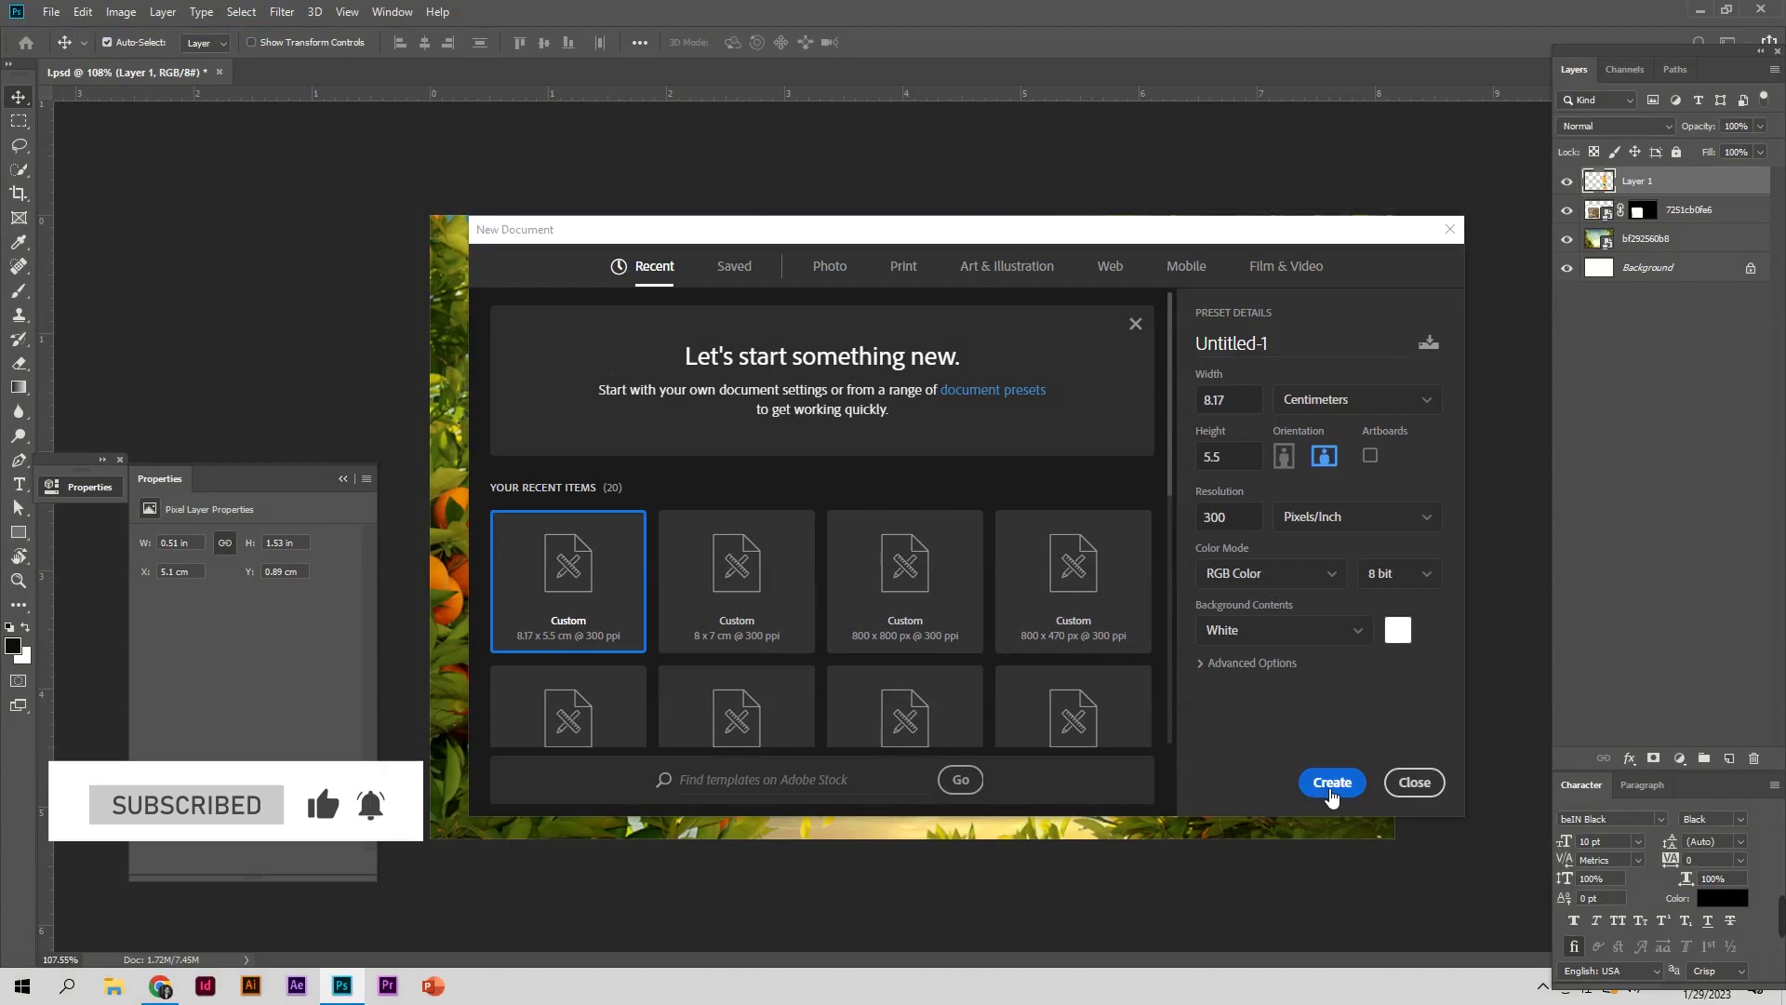
Create the blank document and place the orange-tree background at its top-left corner
{"action": "left_click", "coordinate": [1331, 782]}
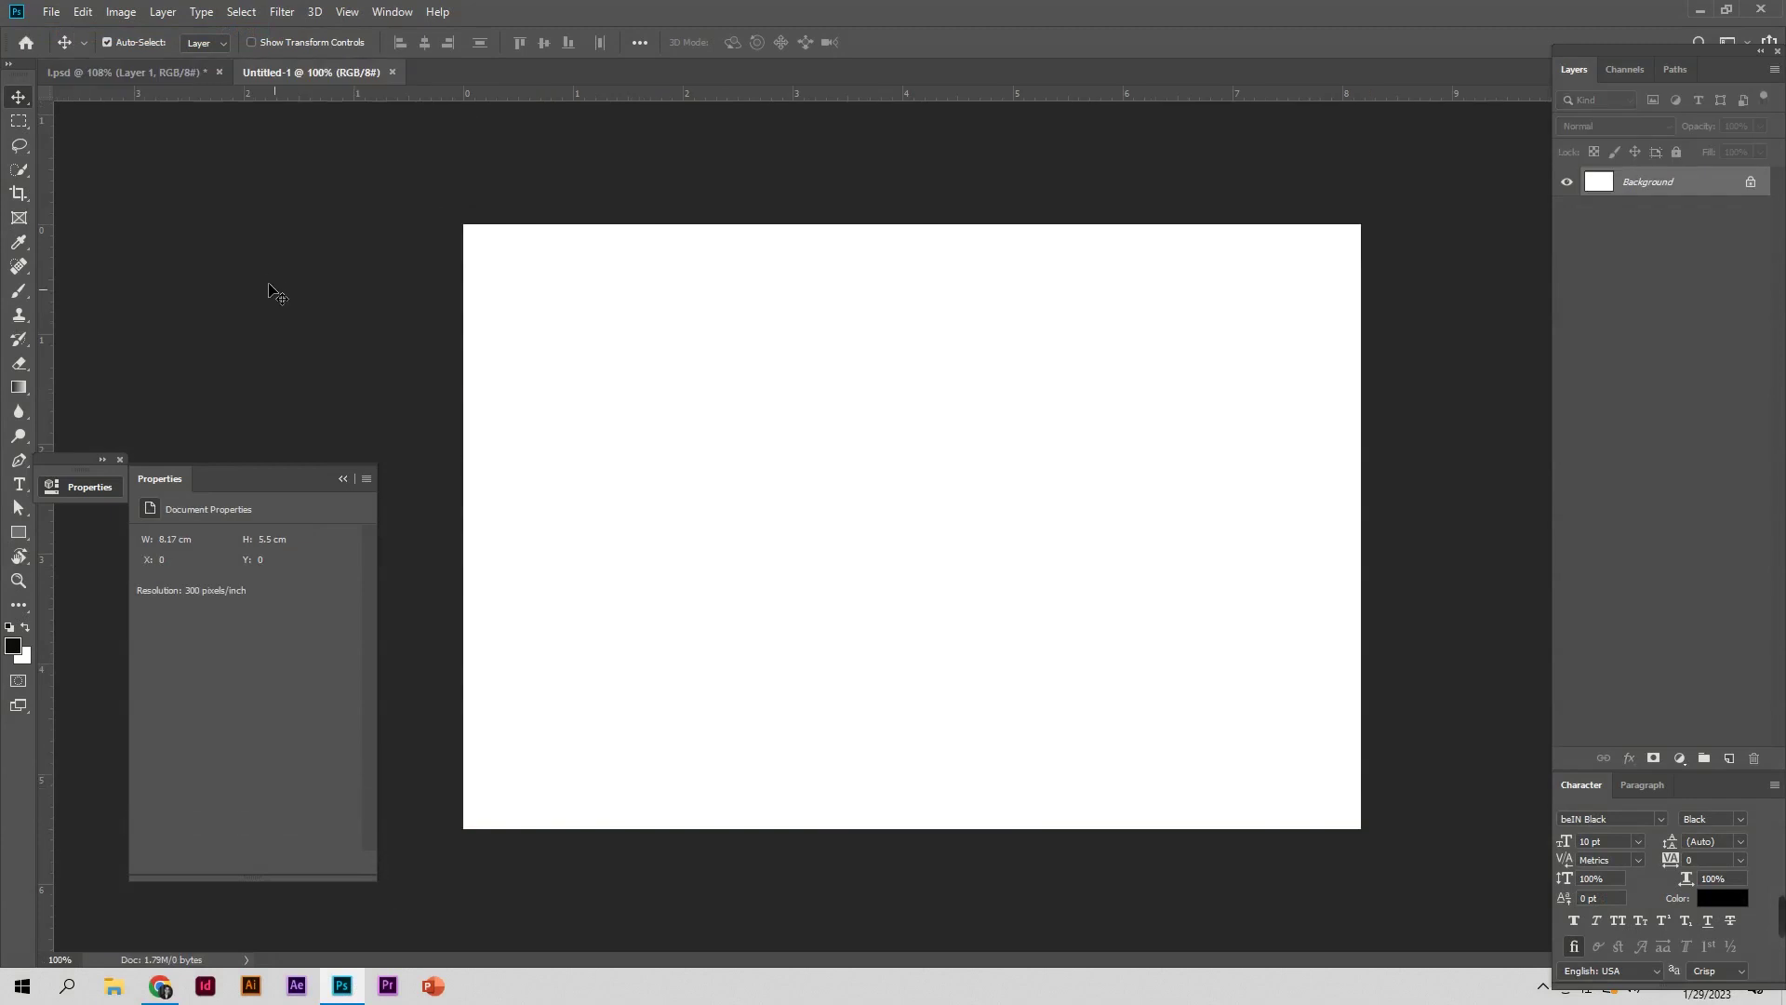
{"action": "left_click", "coordinate": [177, 72]}
{"action": "mouse_move", "coordinate": [745, 366]}
{"action": "left_mouse_down"}
{"action": "mouse_move", "coordinate": [380, 84]}
{"action": "mouse_move", "coordinate": [896, 538]}
{"action": "left_mouse_up"}
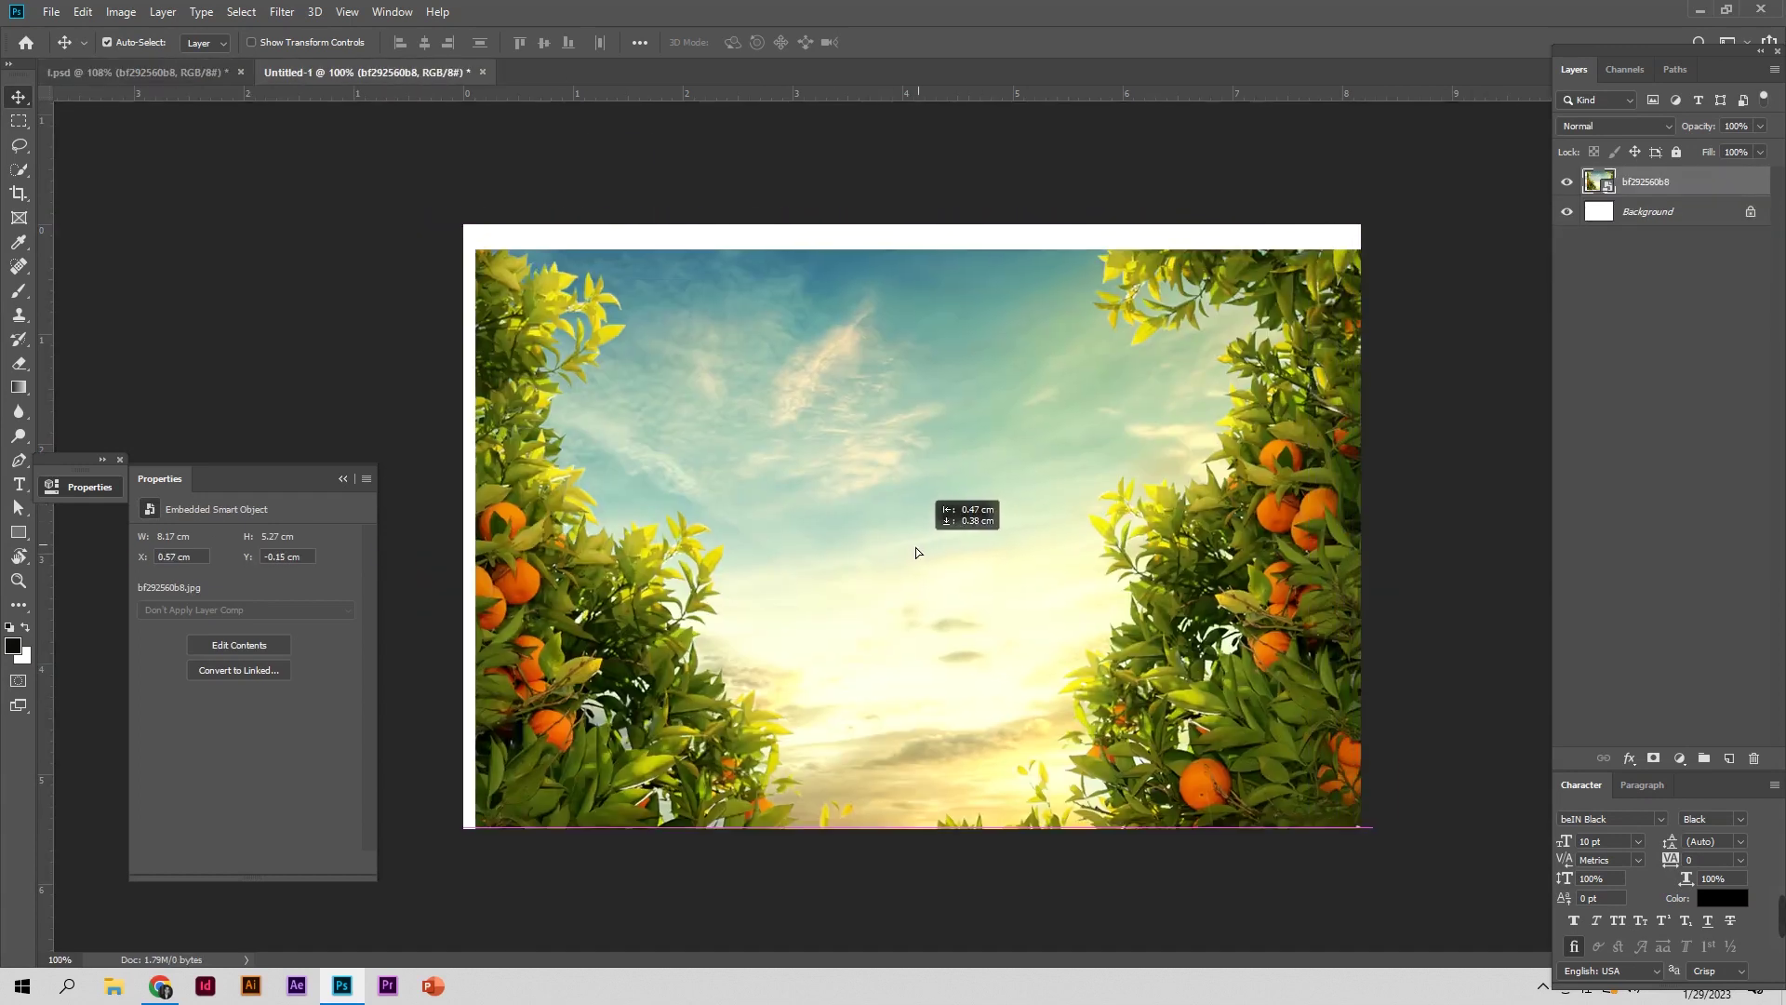
{"action": "left_click_drag", "start_coordinate": [896, 538], "coordinate": [907, 522]}
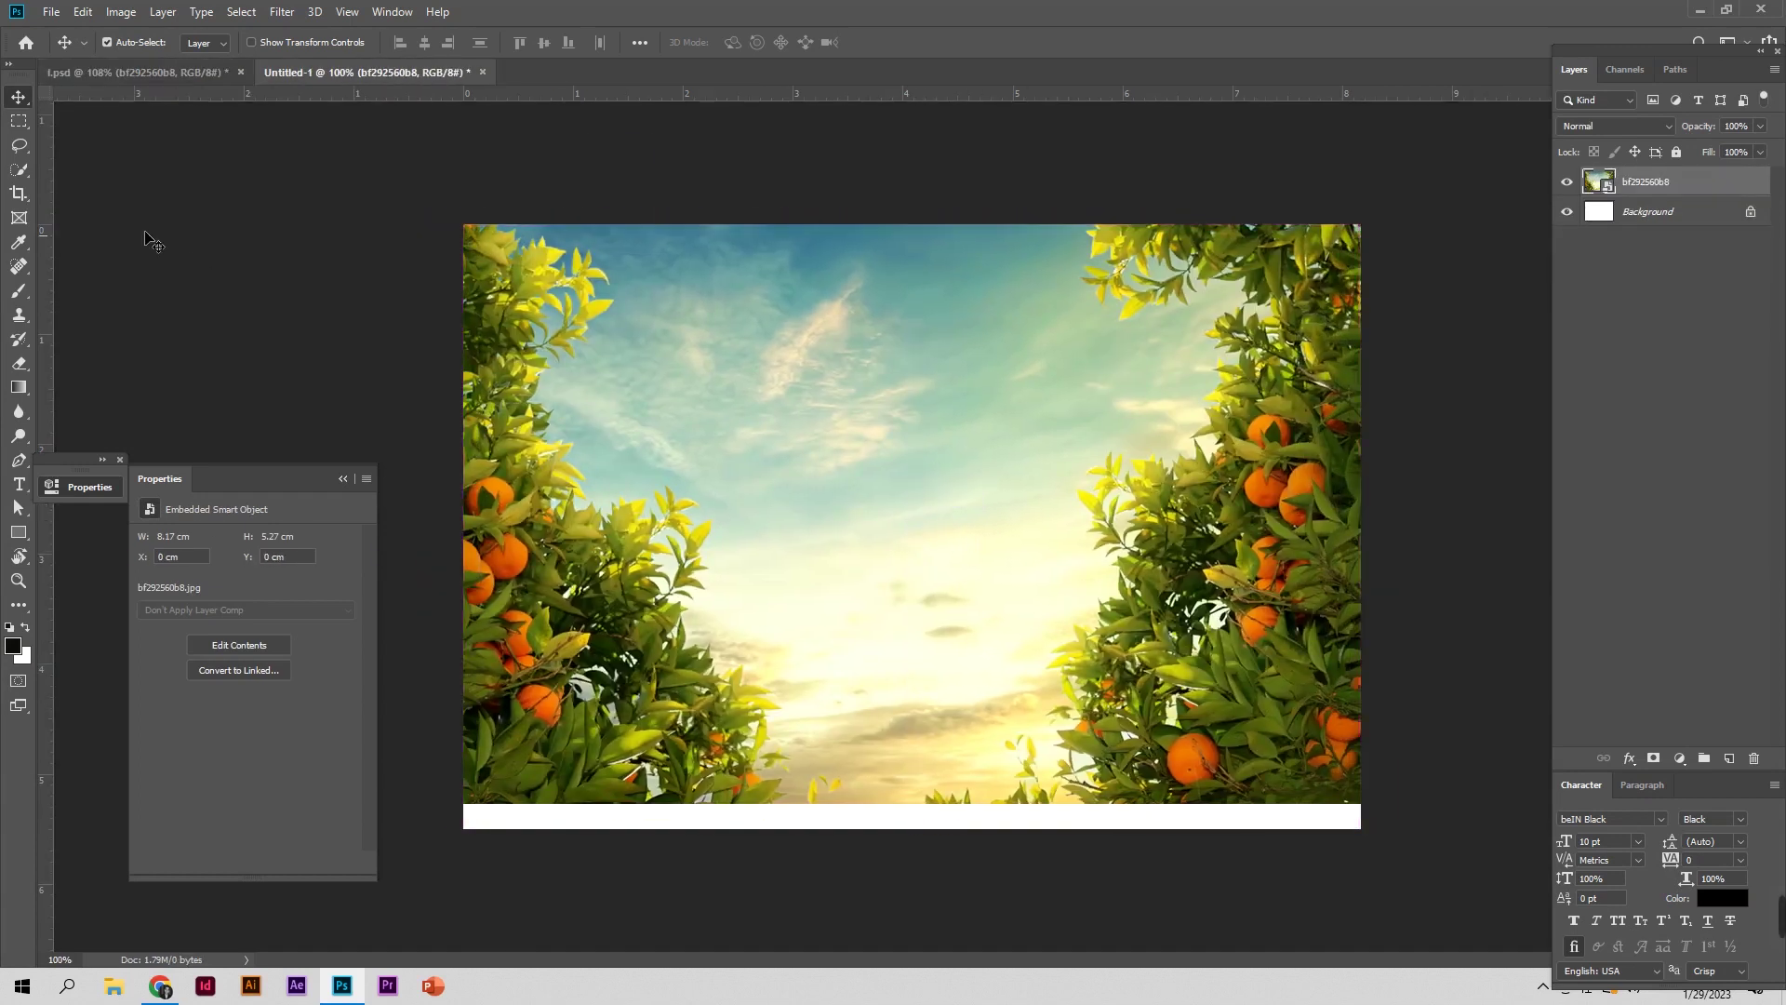
Crop the white strip off the bottom of the canvas
{"action": "left_click", "coordinate": [17, 198]}
{"action": "left_click_drag", "start_coordinate": [912, 827], "coordinate": [912, 815]}
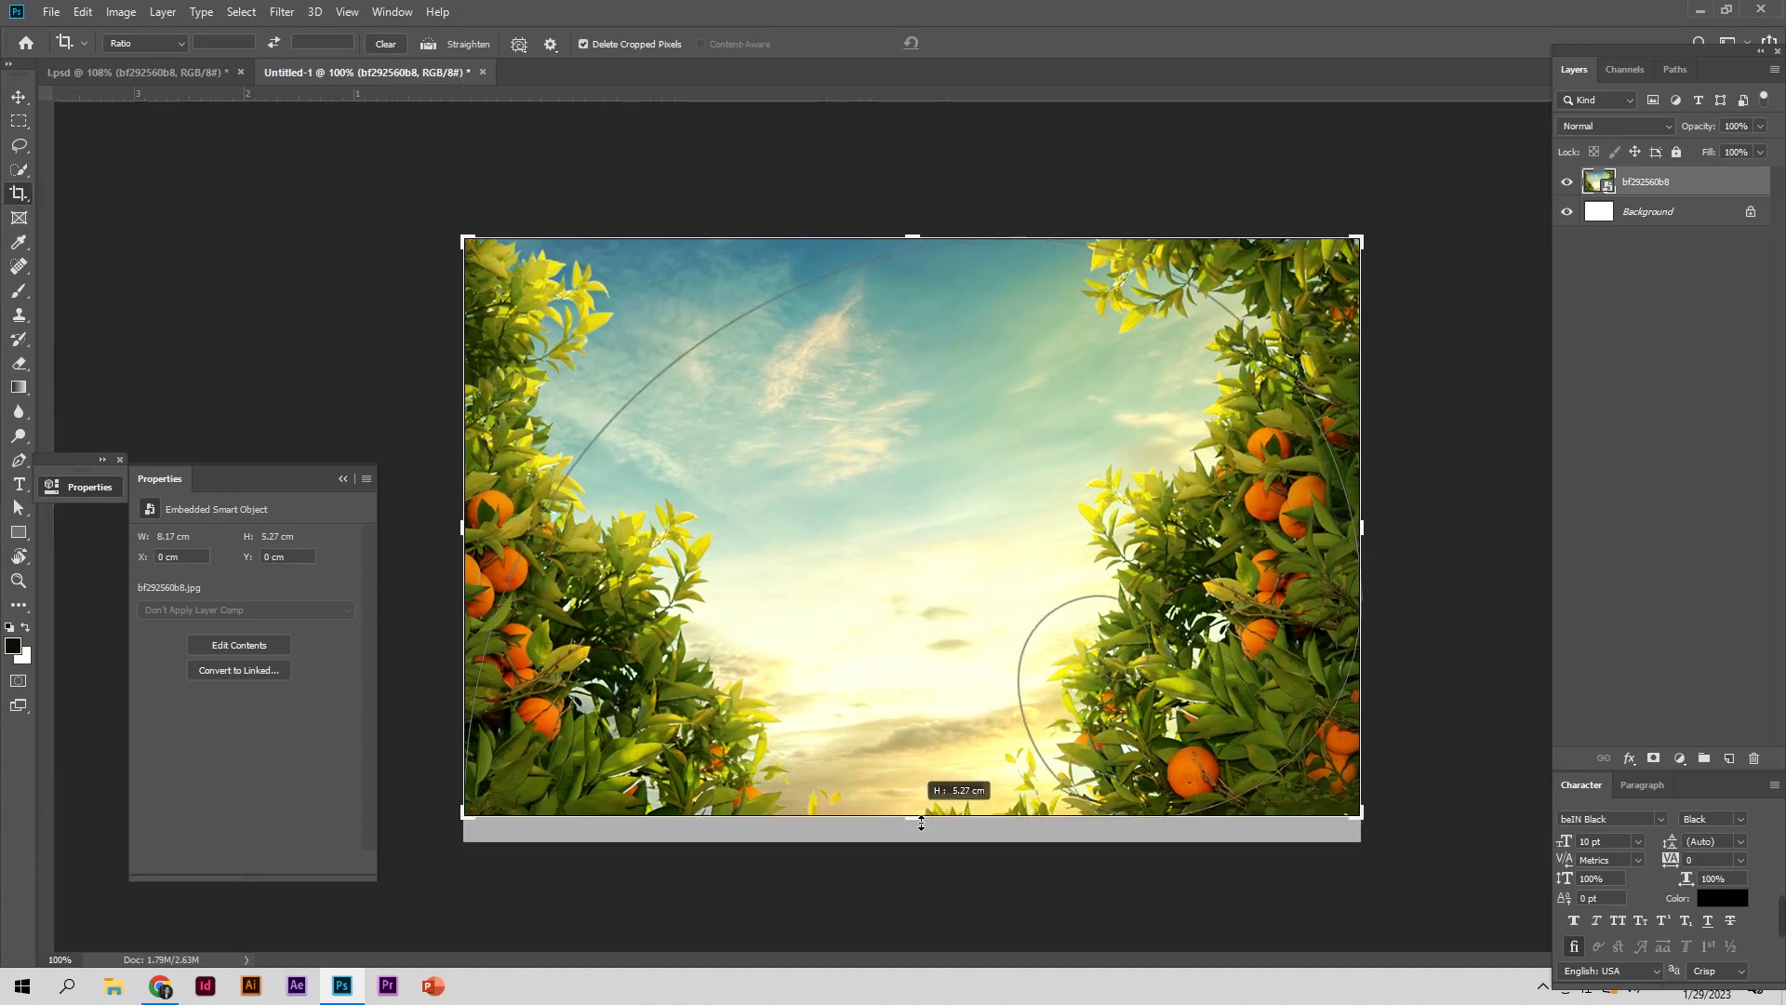
{"action": "left_click", "coordinate": [976, 44]}
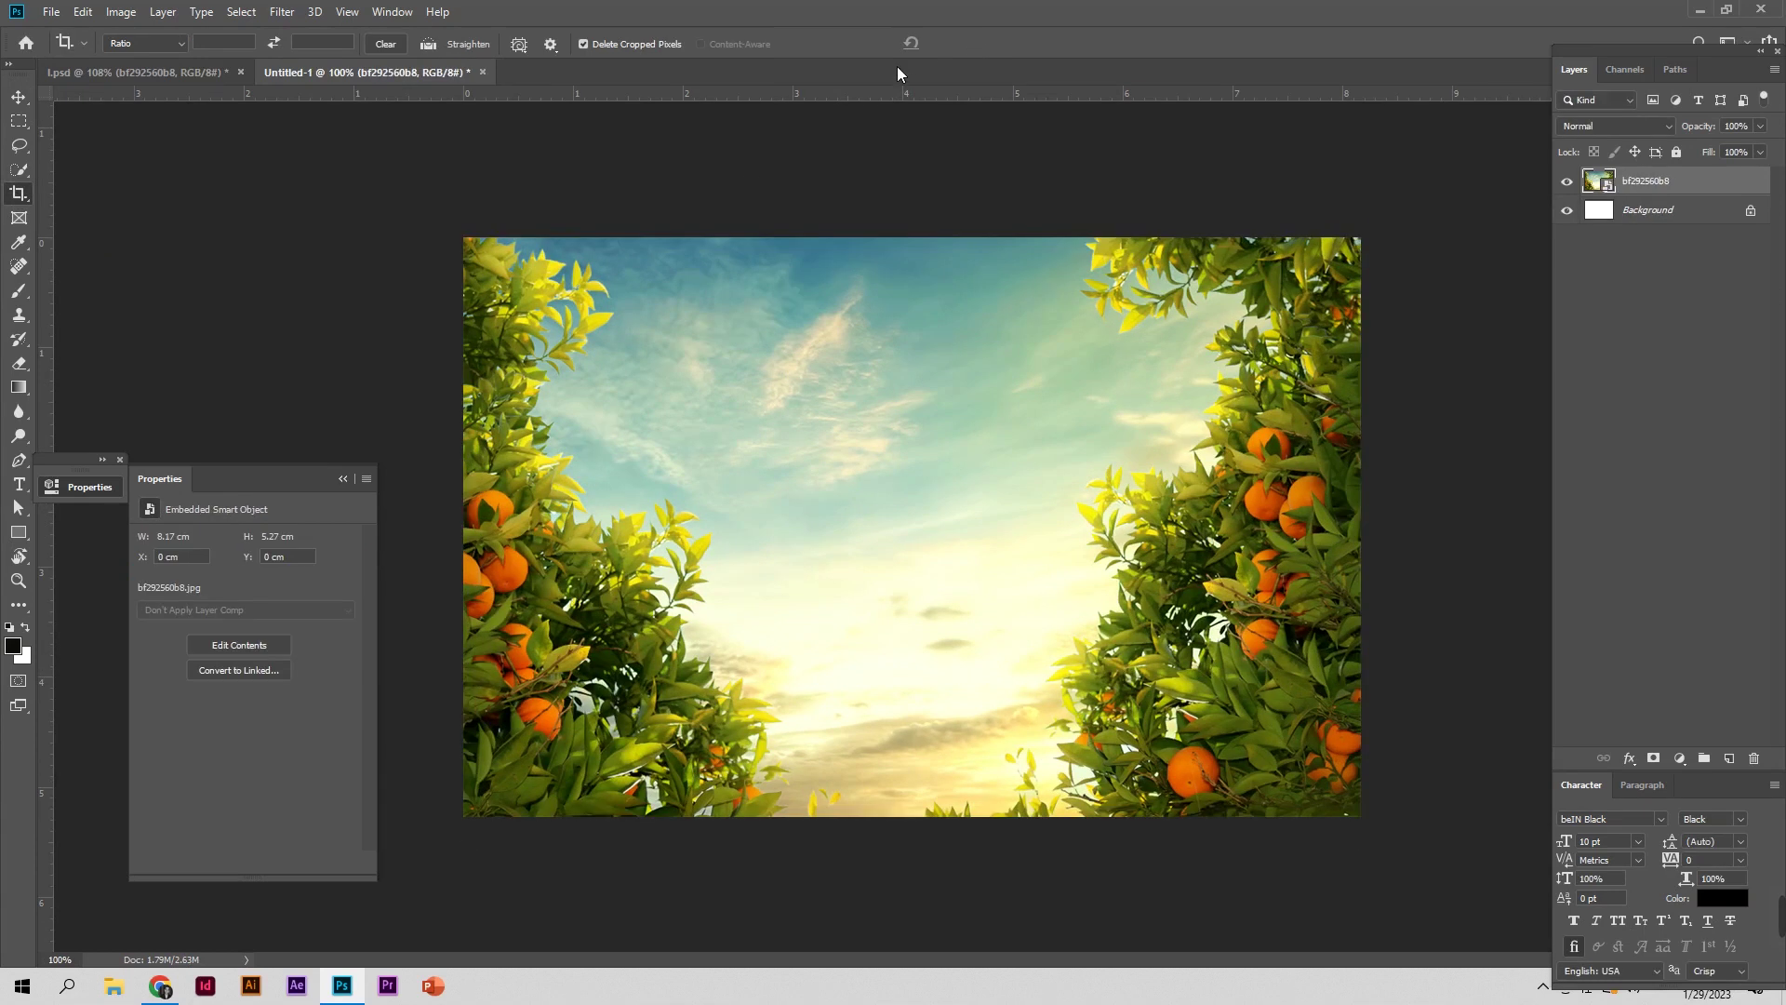
{"action": "left_click", "coordinate": [18, 97]}
Place the tree stump at bottom-centre and bring the juice bottle in standing on it
{"action": "left_click", "coordinate": [166, 74]}
{"action": "mouse_move", "coordinate": [760, 542]}
{"action": "left_mouse_down"}
{"action": "mouse_move", "coordinate": [863, 683]}
{"action": "mouse_move", "coordinate": [916, 709]}
{"action": "left_mouse_up"}
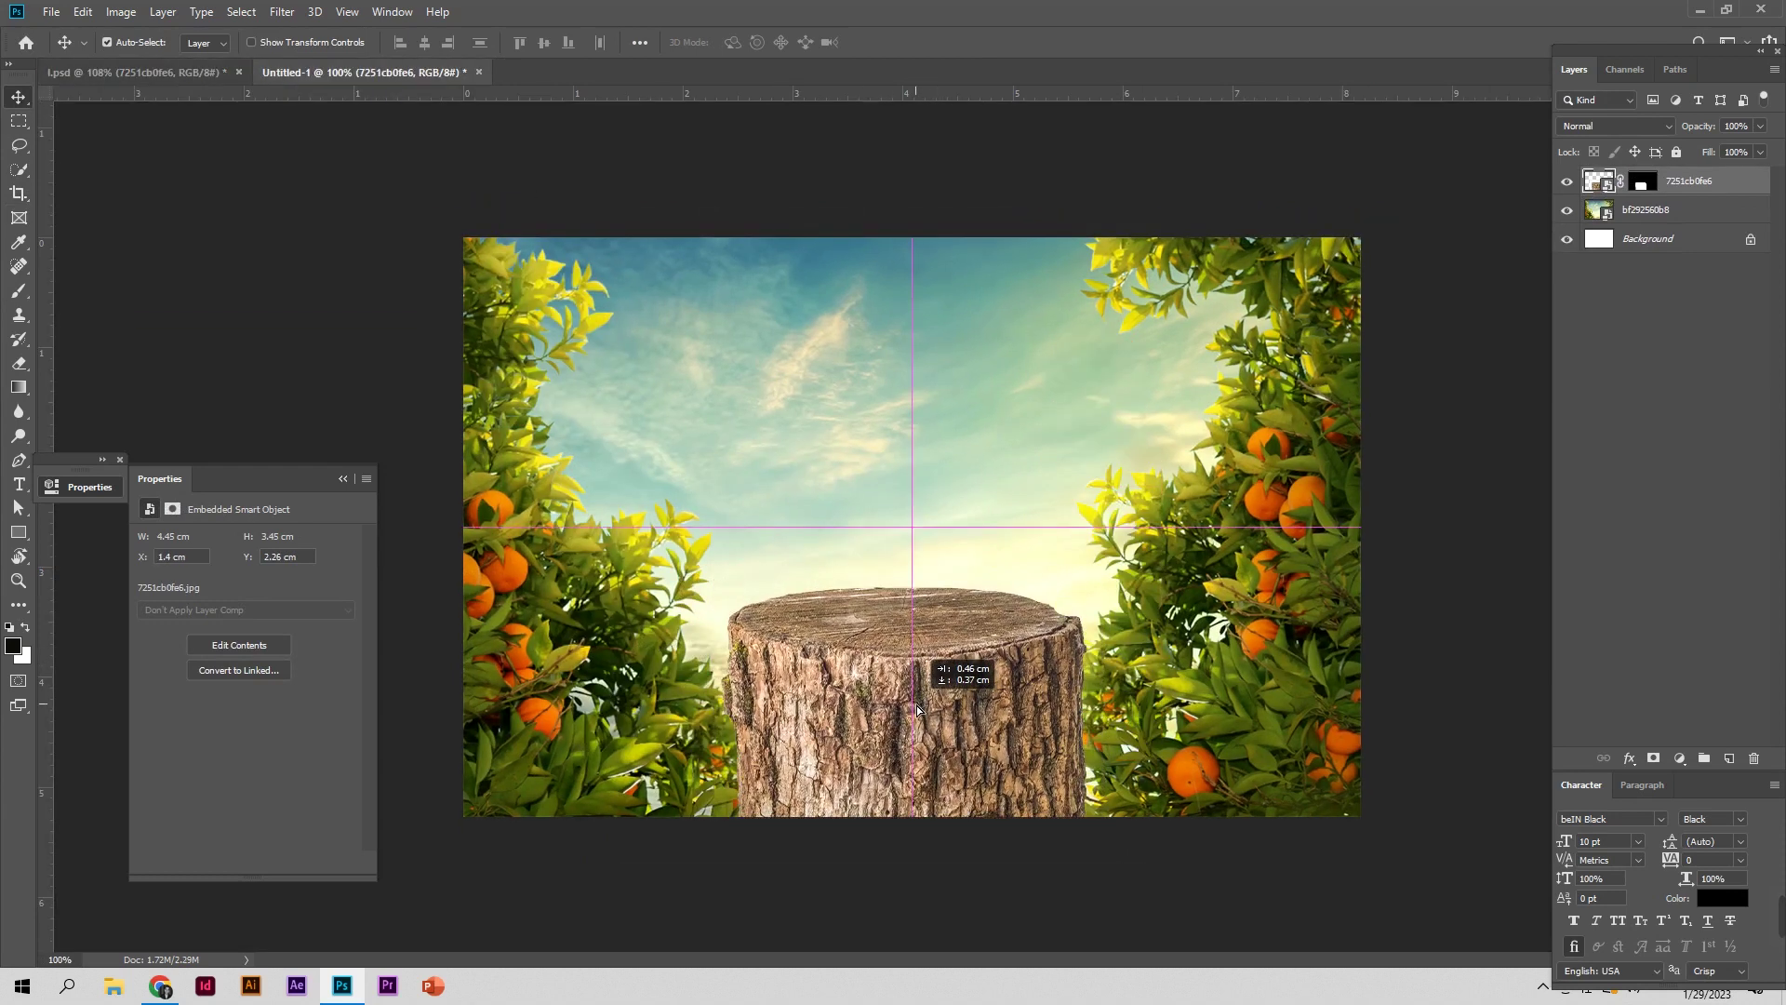
{"action": "left_click_drag", "start_coordinate": [916, 709], "coordinate": [930, 750]}
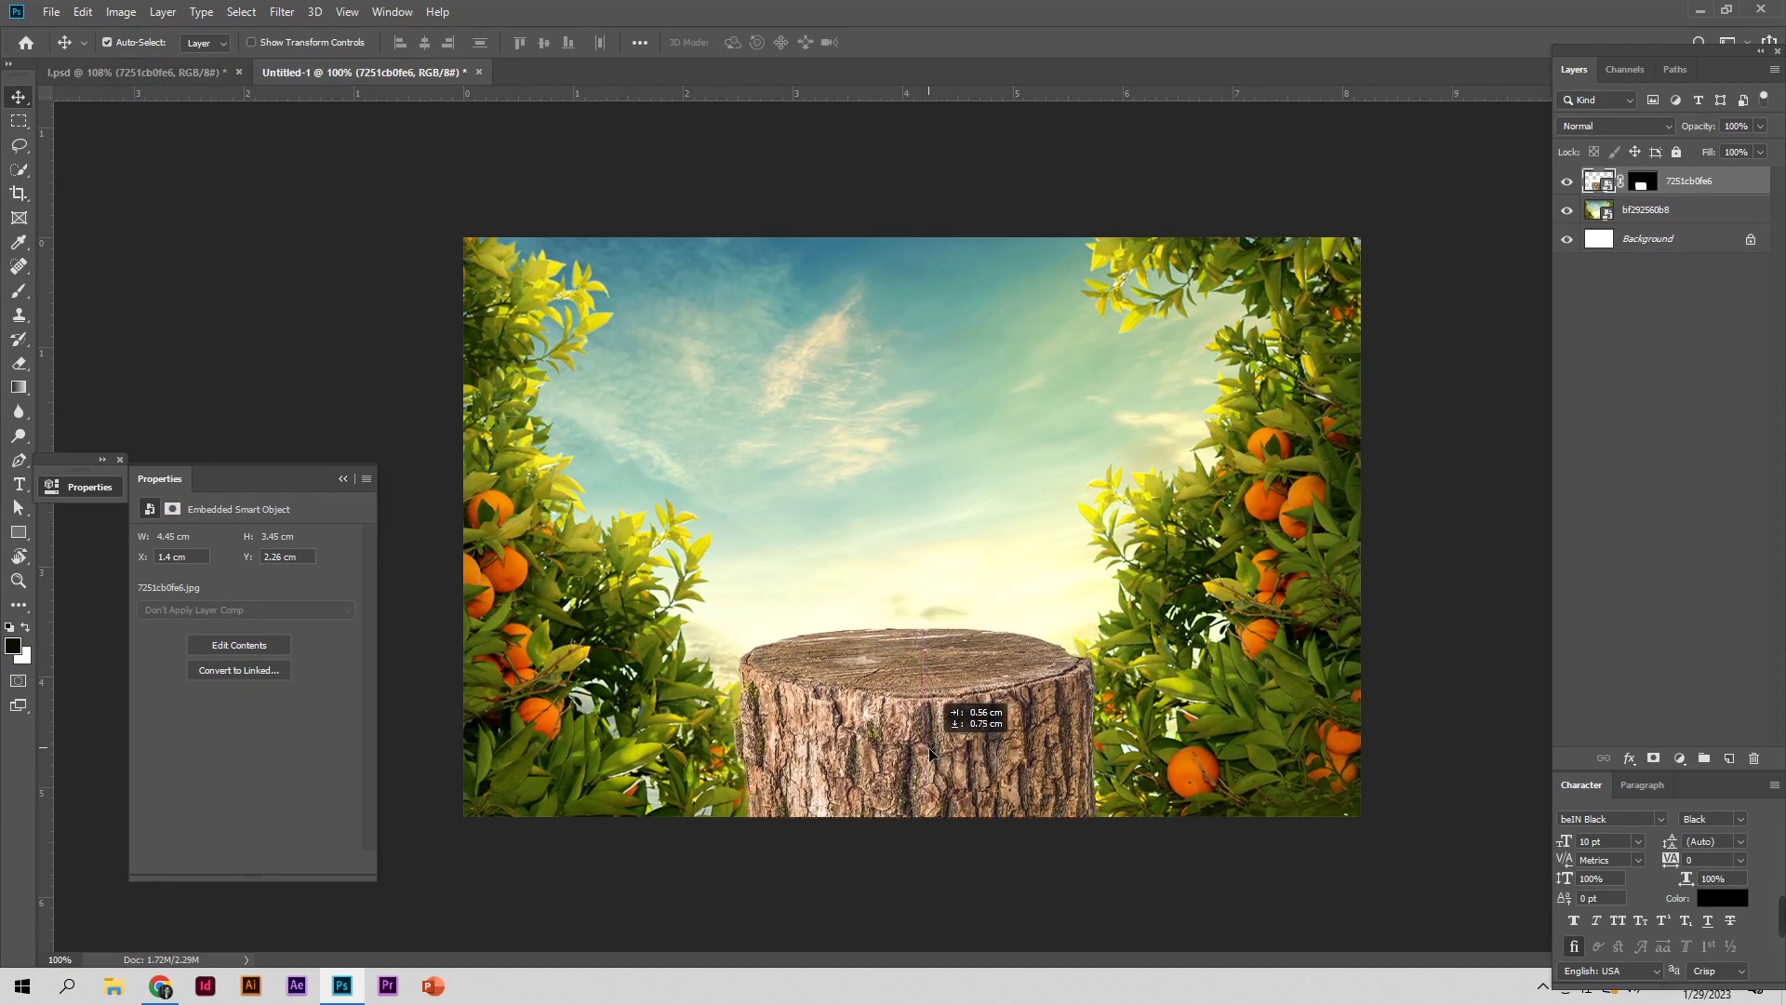
{"action": "mouse_move", "coordinate": [930, 750]}
{"action": "left_mouse_down"}
{"action": "mouse_move", "coordinate": [921, 767]}
{"action": "mouse_move", "coordinate": [958, 721]}
{"action": "left_mouse_up"}
{"action": "key", "text": "Left"}
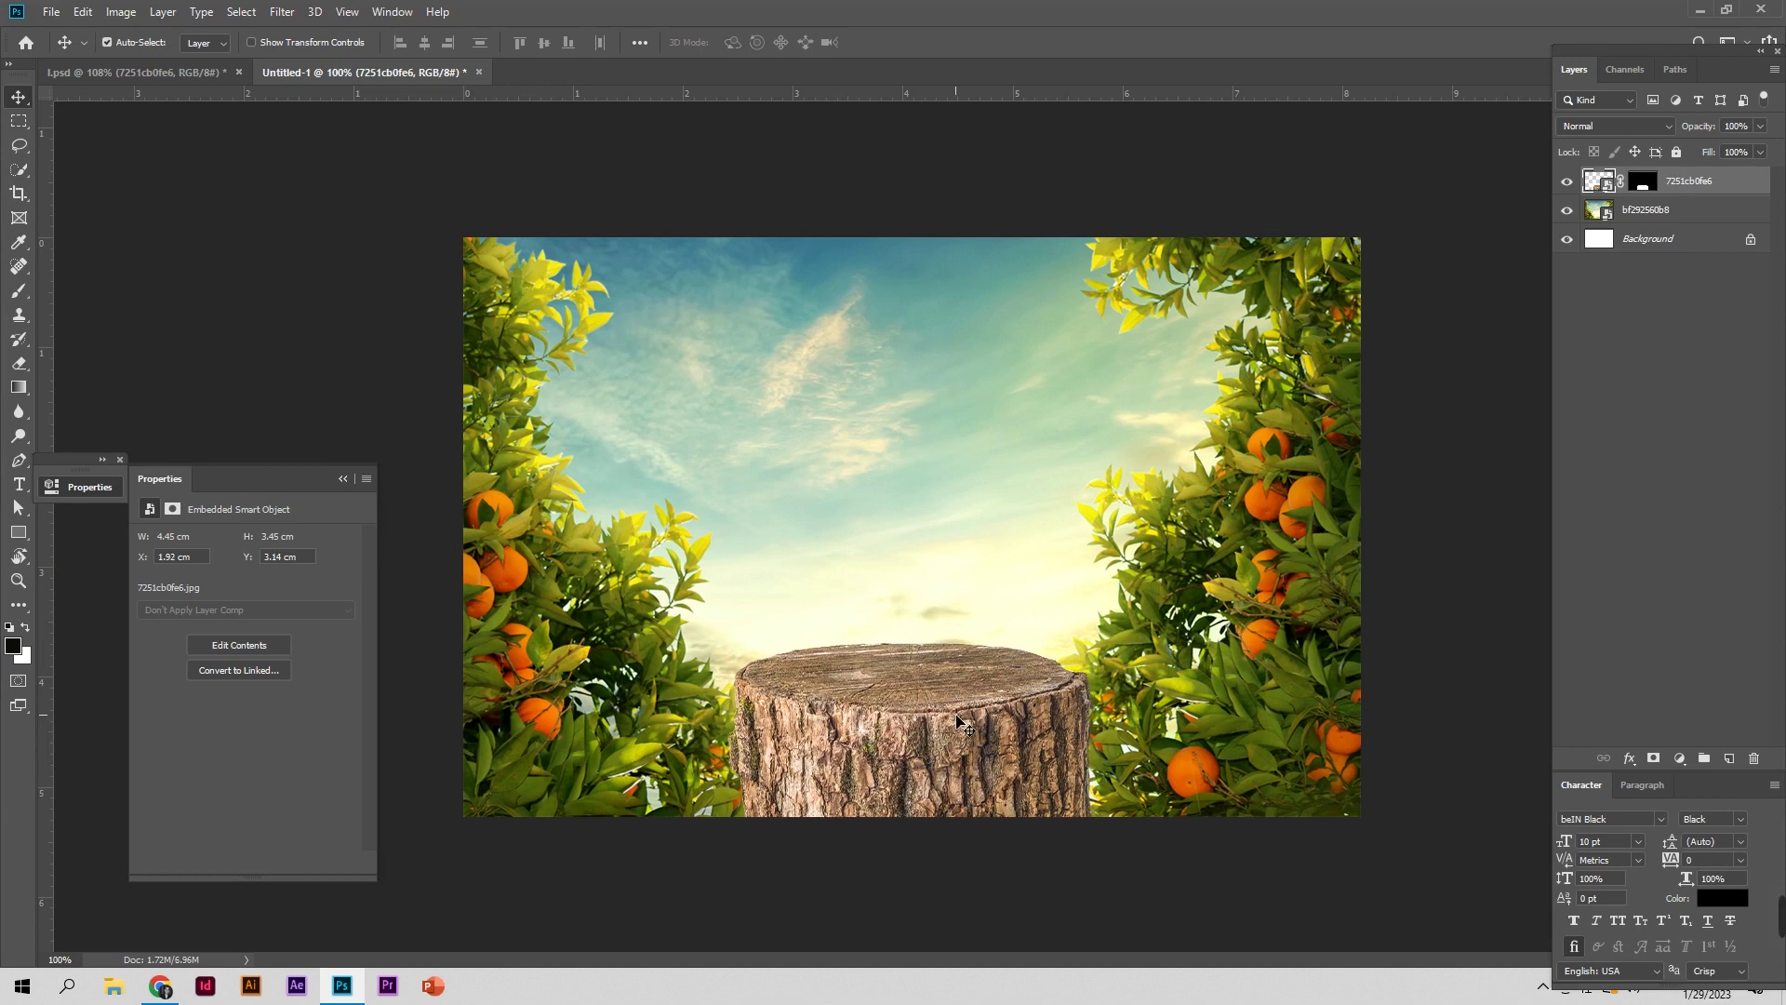
{"action": "left_click", "coordinate": [140, 72]}
{"action": "mouse_move", "coordinate": [1116, 511]}
{"action": "left_mouse_down"}
{"action": "mouse_move", "coordinate": [312, 79]}
{"action": "mouse_move", "coordinate": [924, 510]}
{"action": "left_mouse_up"}
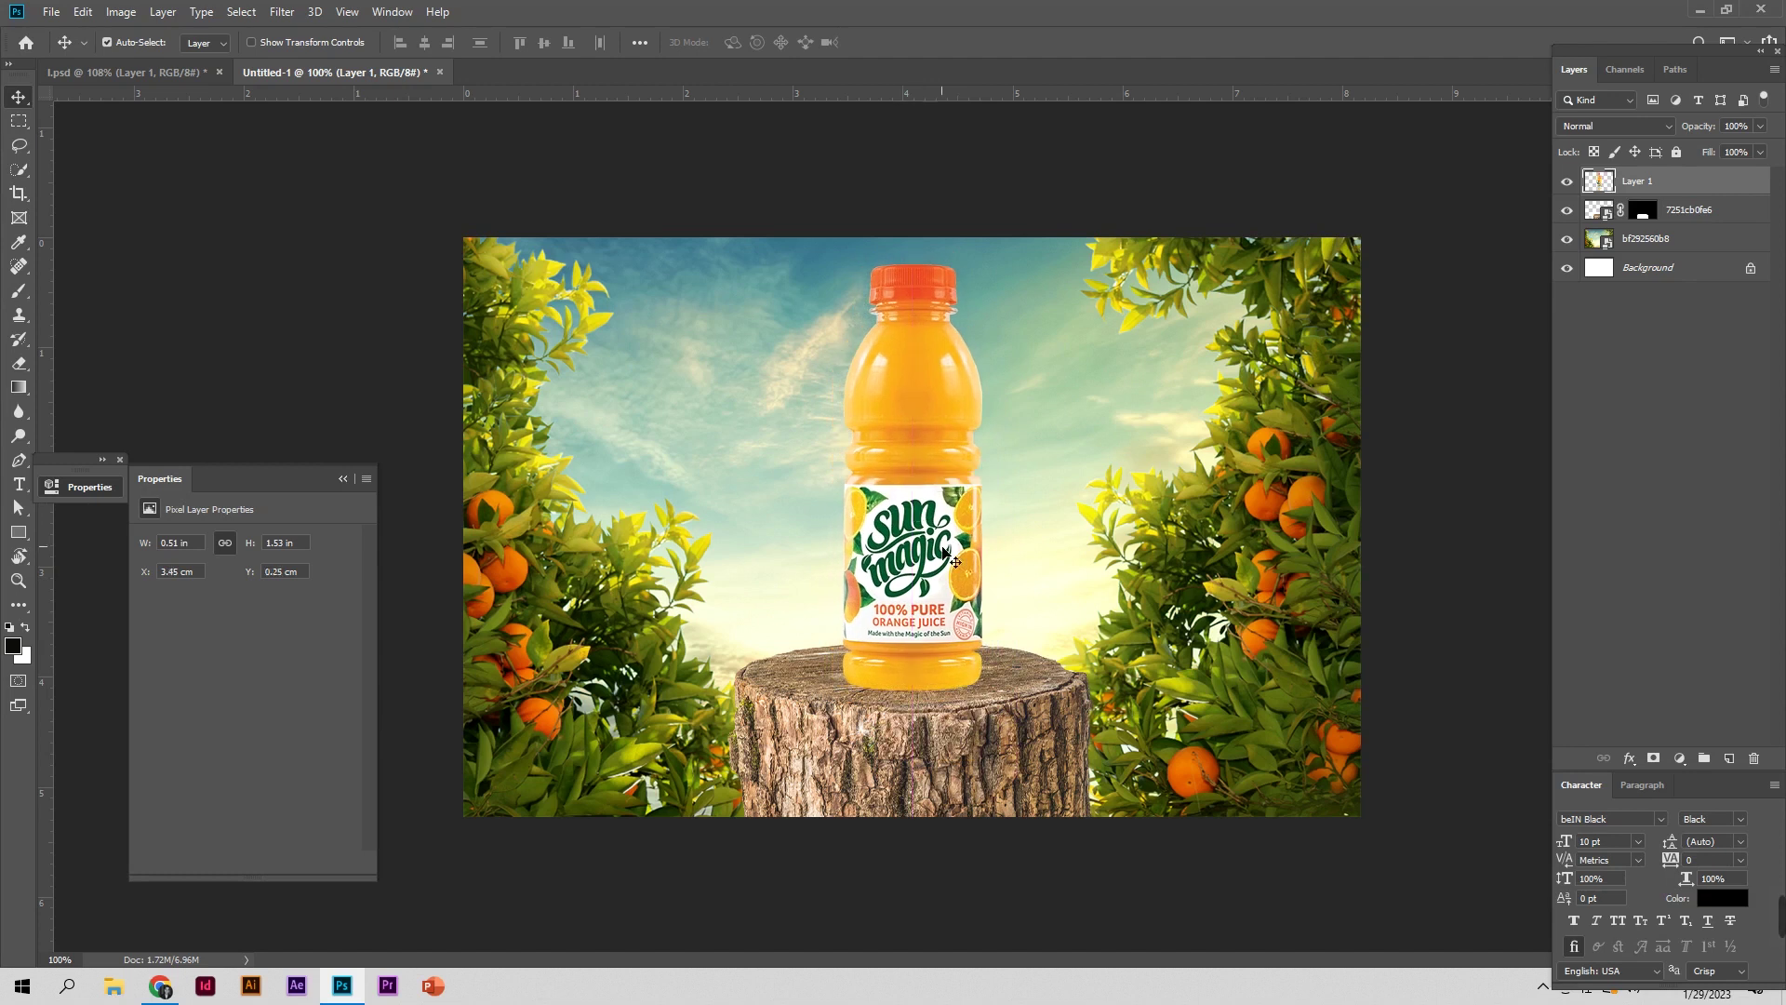
Shift the stump right and down, and nudge the bottle to X 3.38 cm atop it
{"action": "key", "text": "Left"}
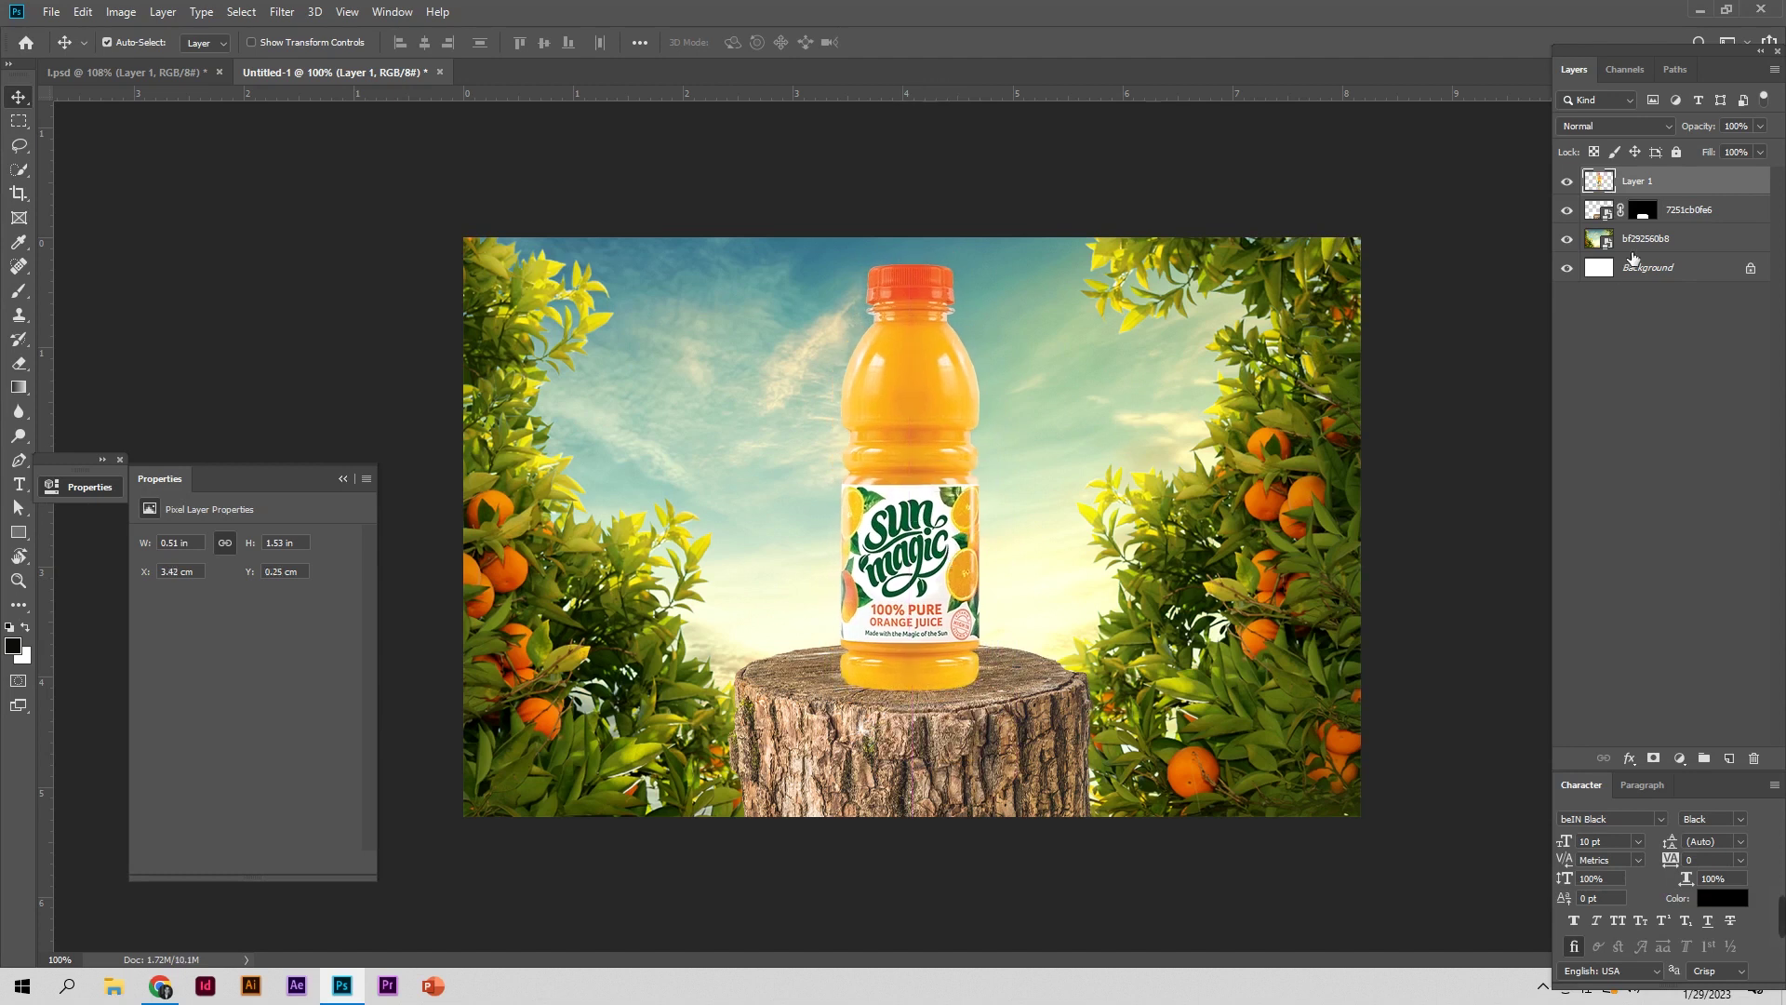
{"action": "left_click", "coordinate": [1632, 244]}
{"action": "left_click_drag", "start_coordinate": [996, 724], "coordinate": [1028, 732]}
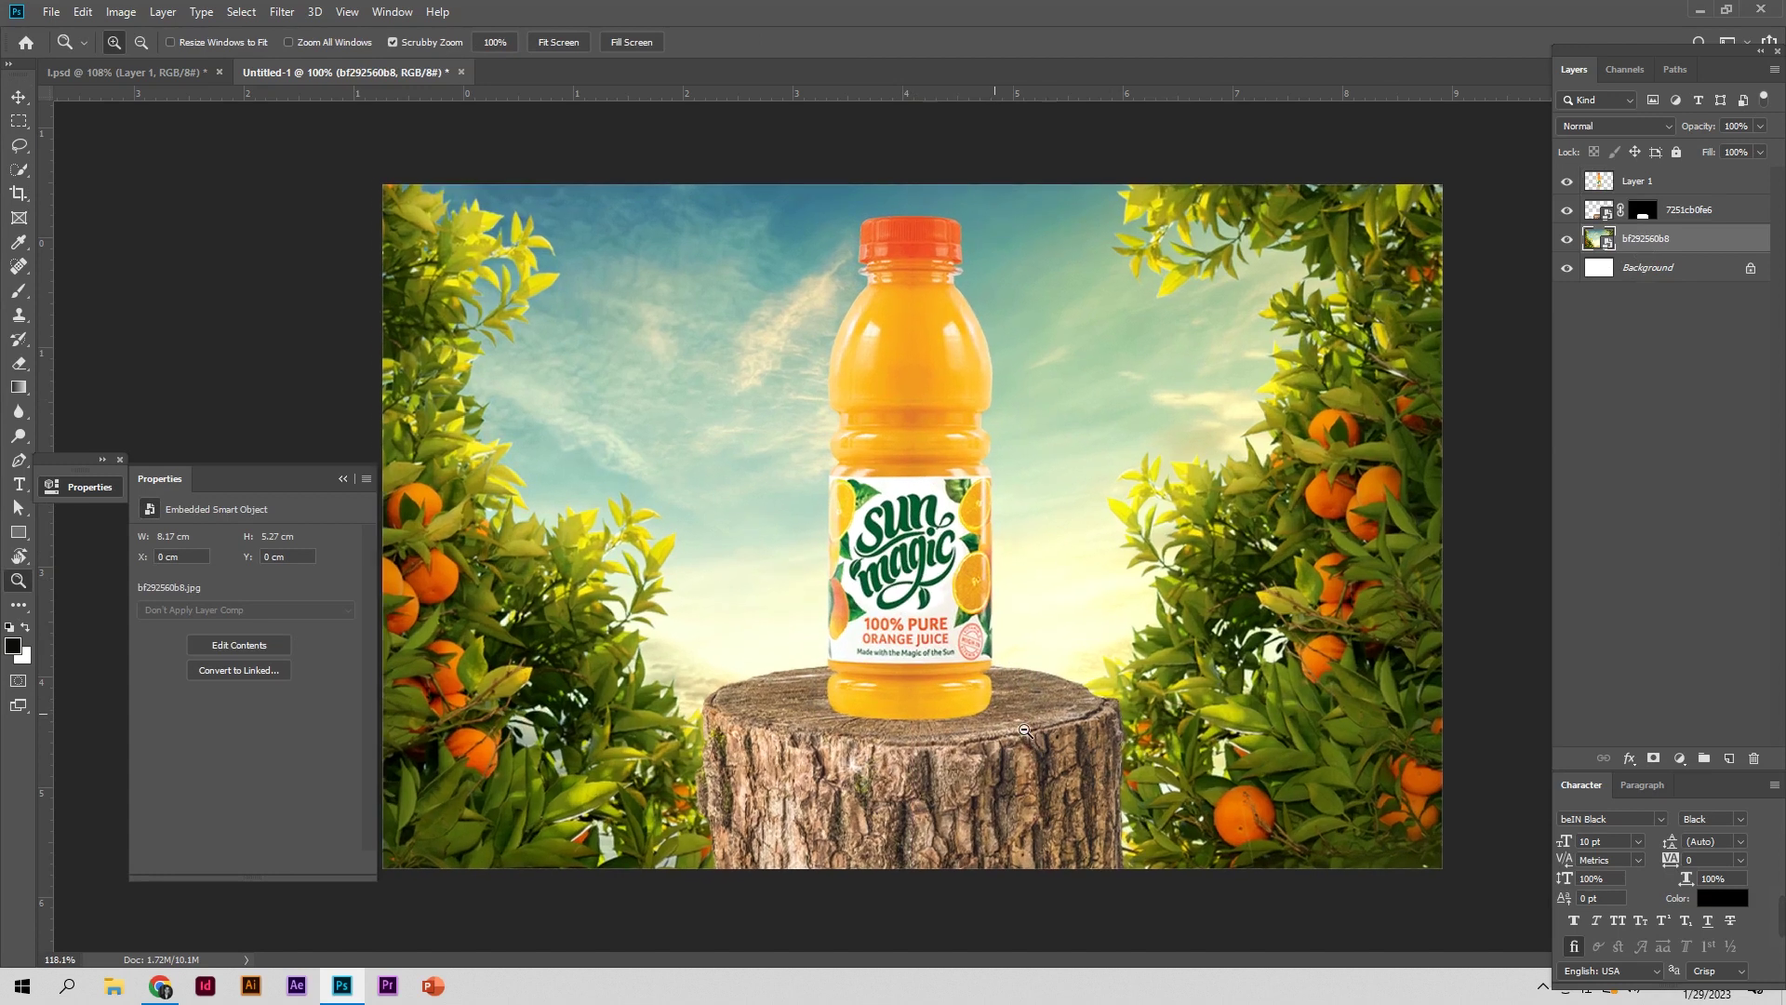
{"action": "left_click_drag", "start_coordinate": [296, 478], "coordinate": [225, 301]}
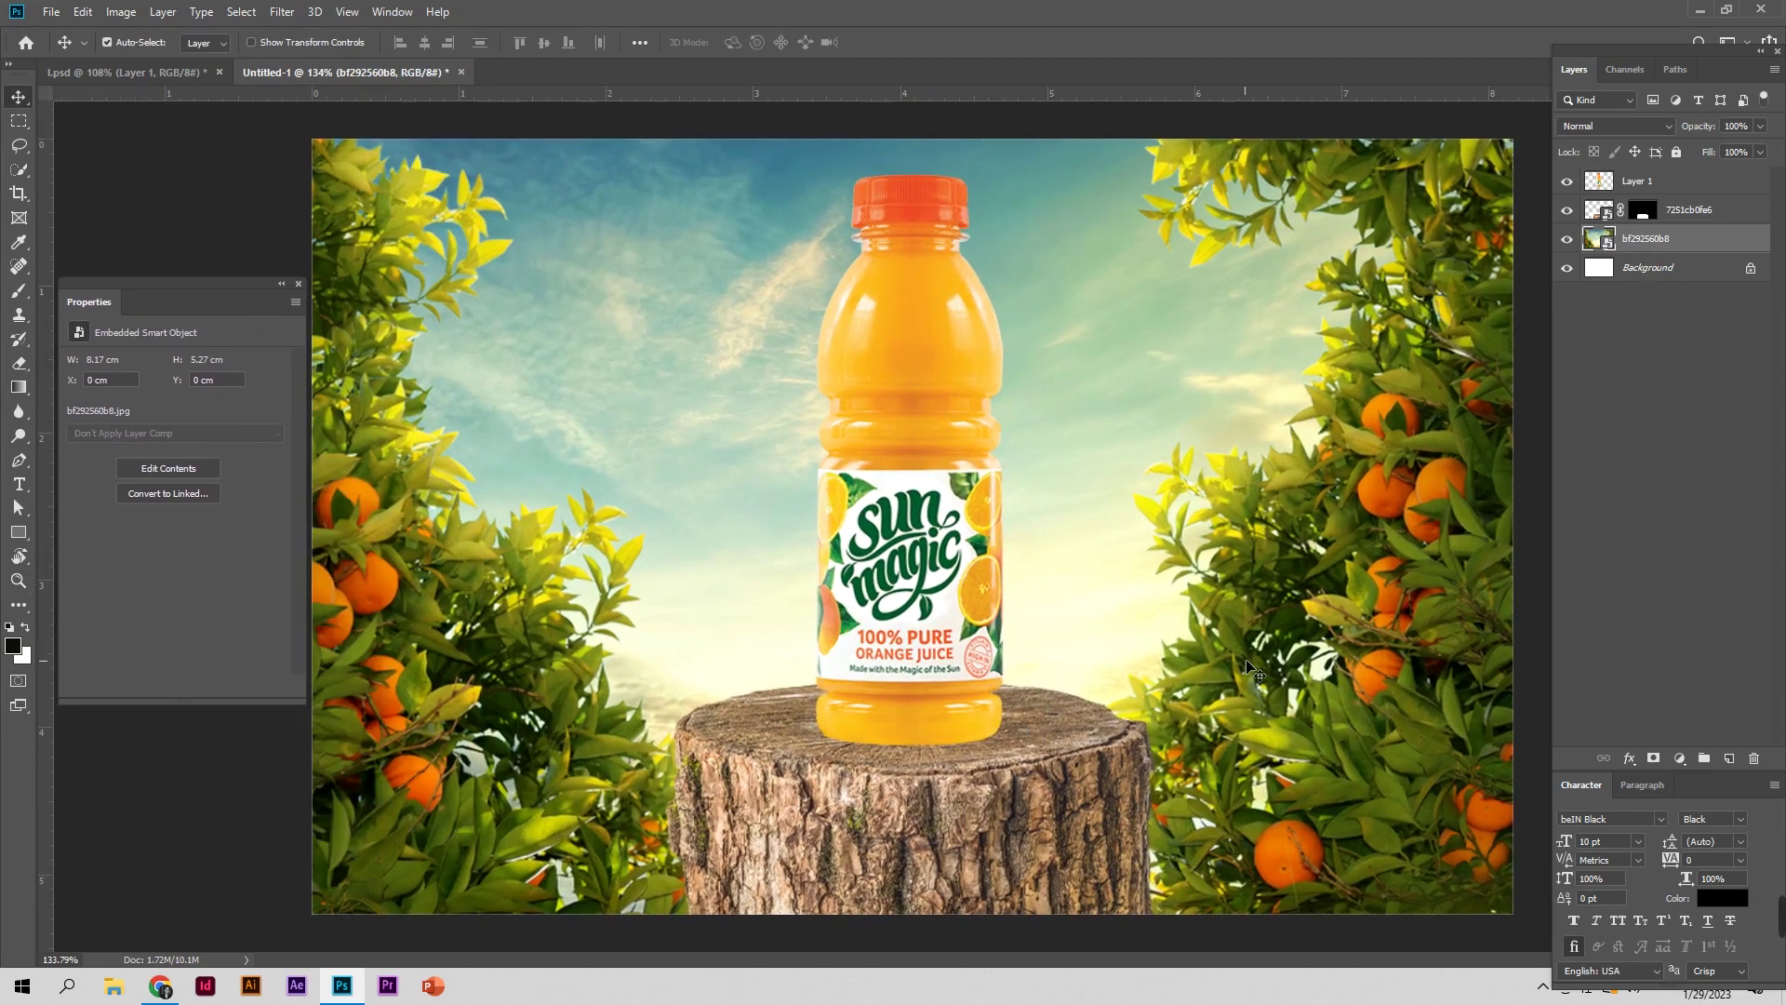
{"action": "left_click_drag", "start_coordinate": [965, 705], "coordinate": [1051, 818]}
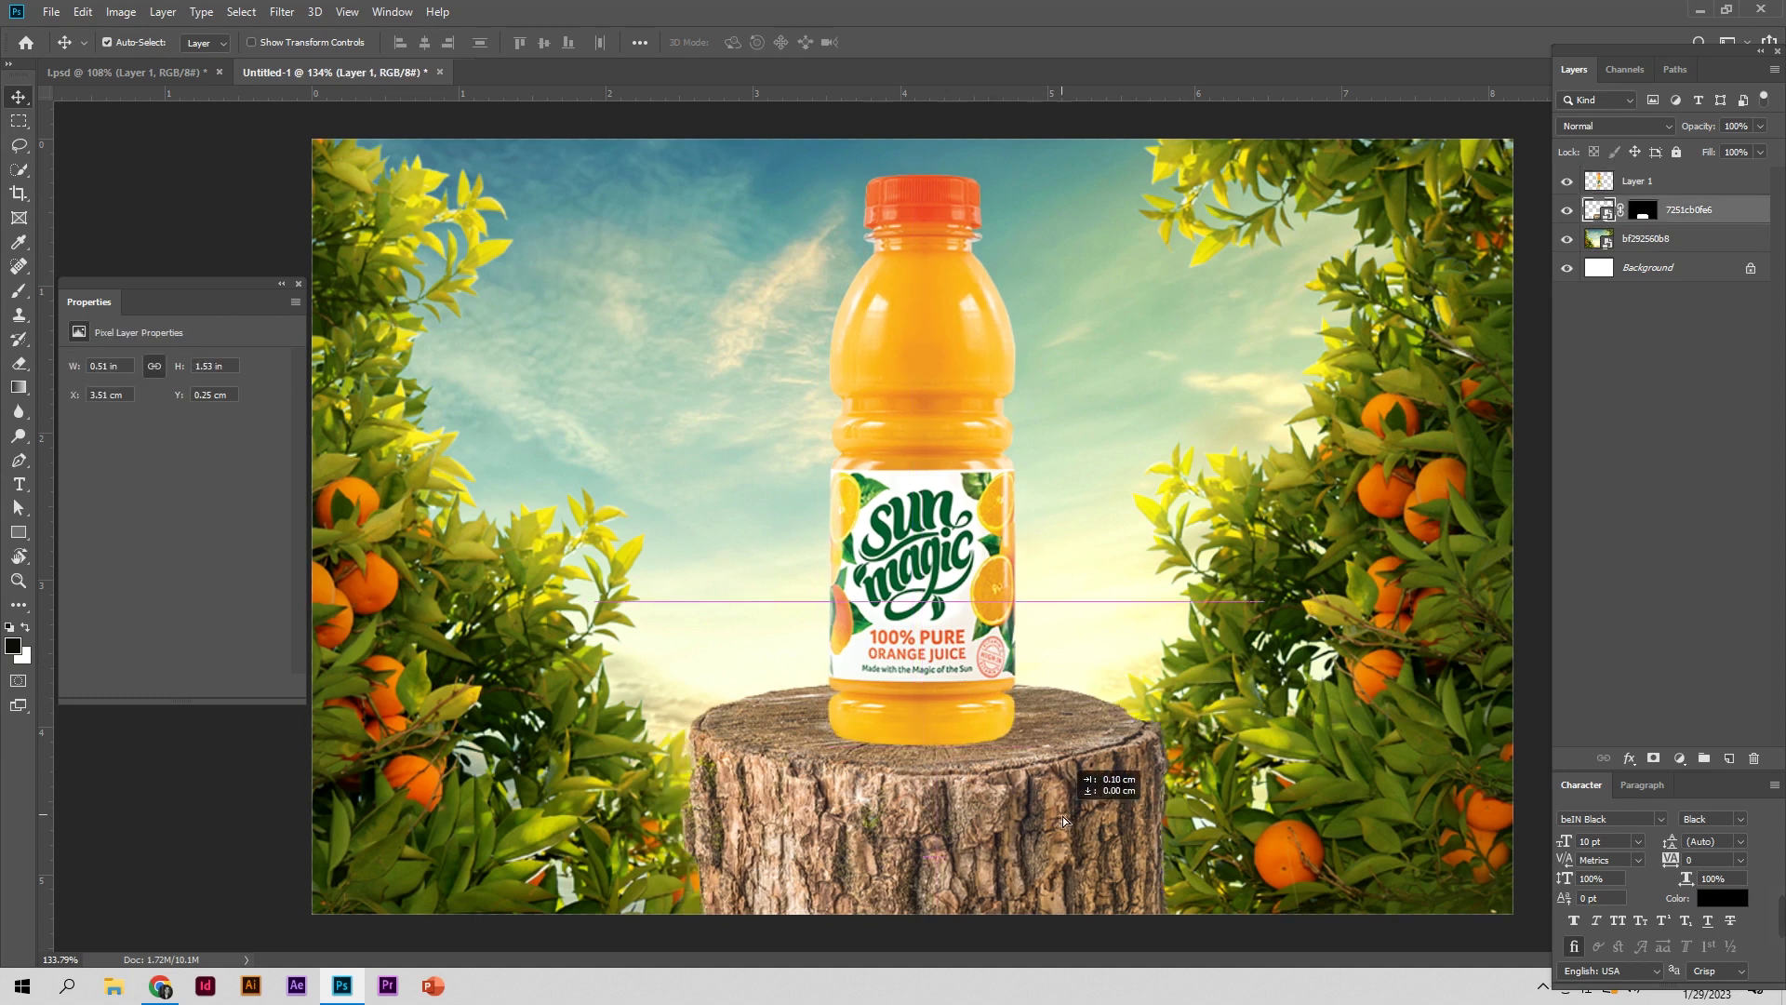
{"action": "left_click_drag", "start_coordinate": [949, 651], "coordinate": [929, 652]}
{"action": "key", "text": "Right"}
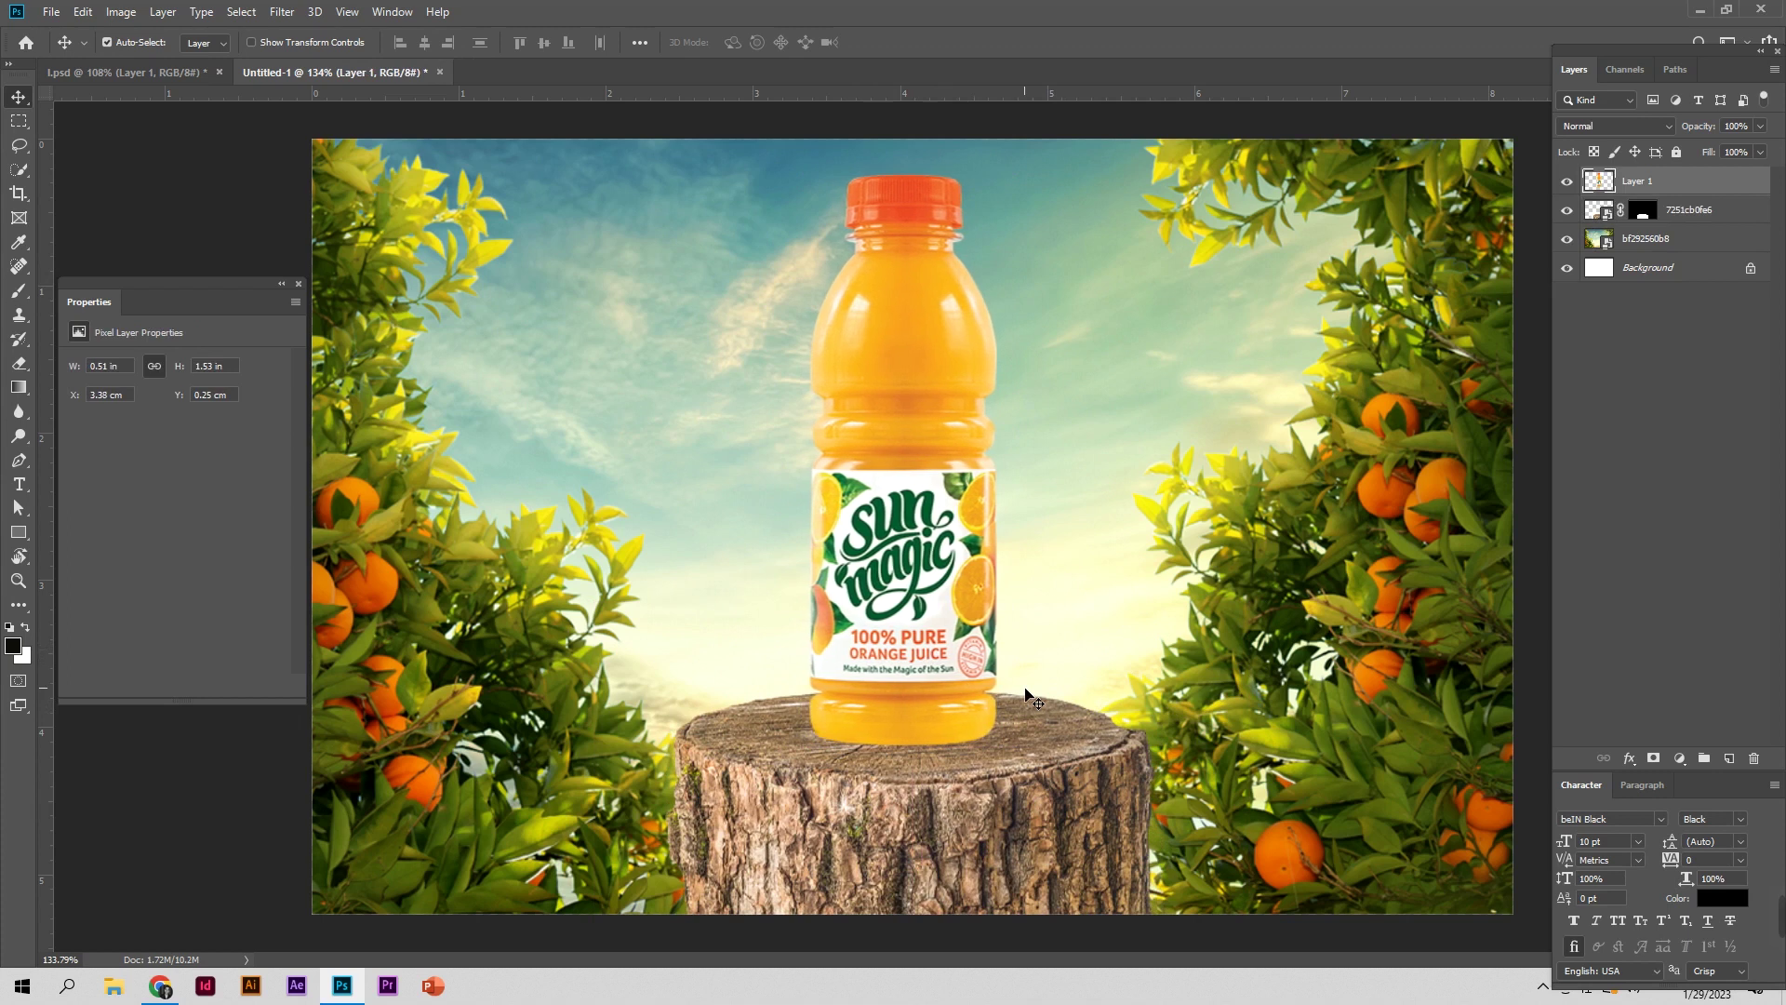
{"action": "left_click", "coordinate": [1256, 449]}
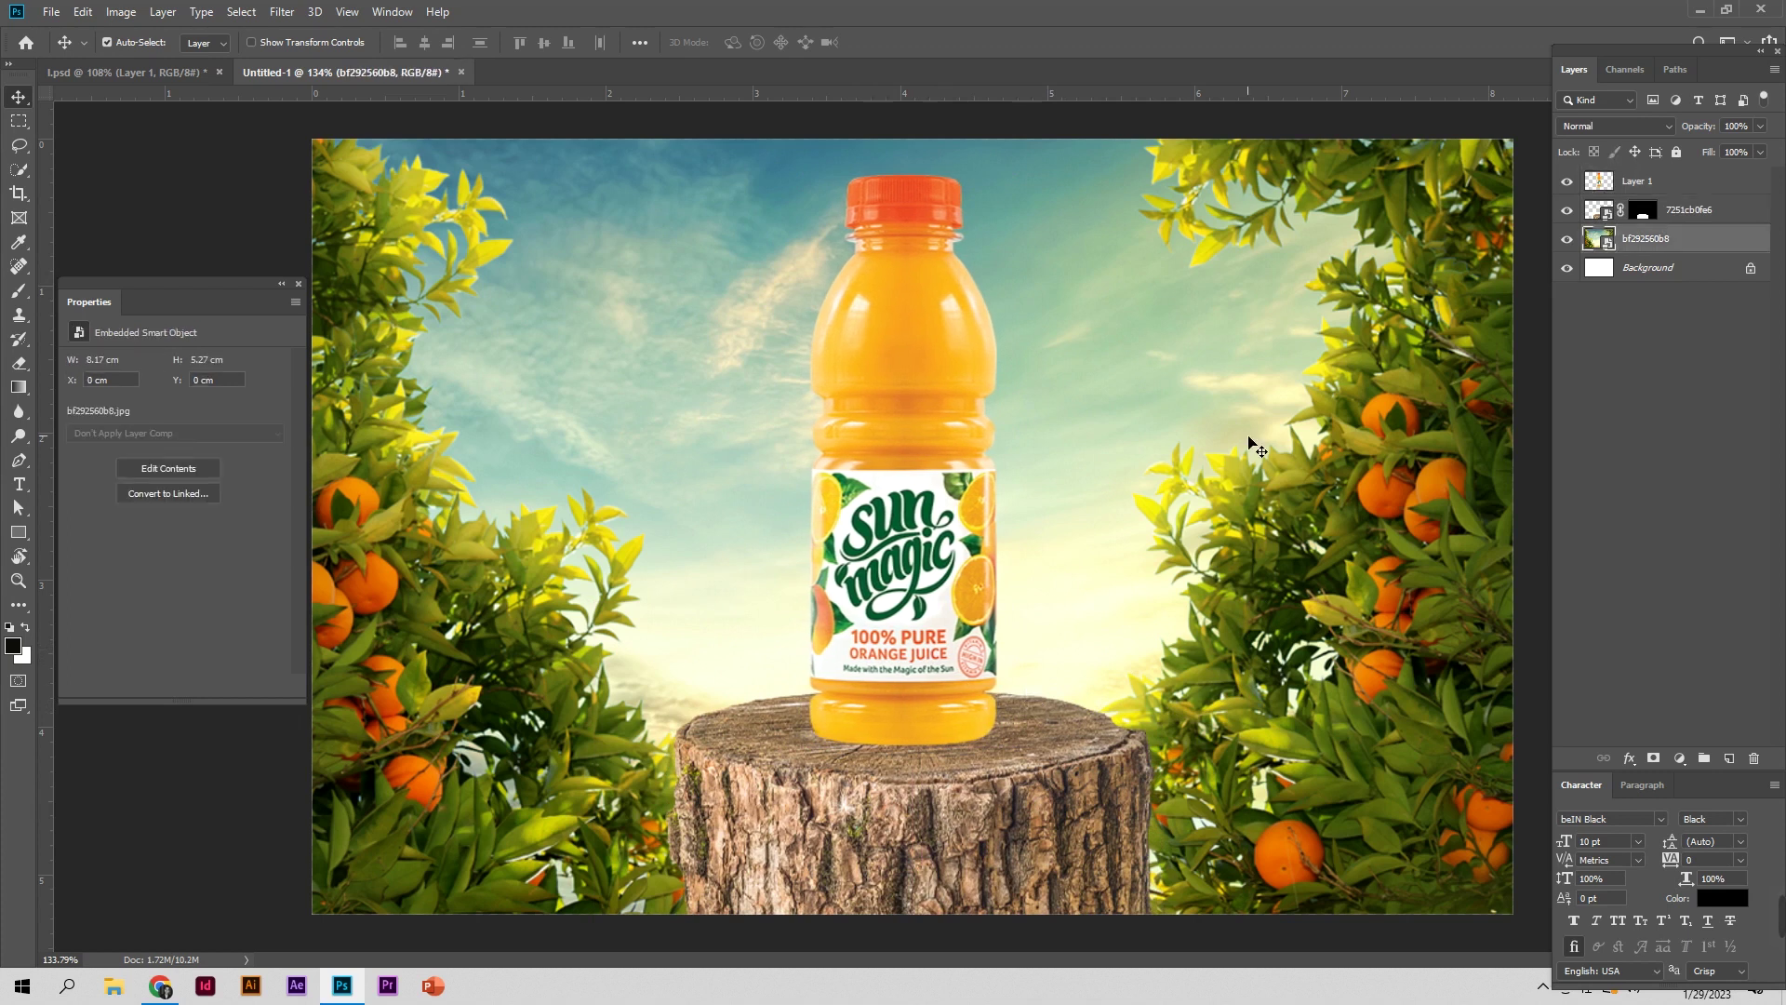
Color-balance the orange-tree background: highlights Yellow −10, midtones Green +6
{"action": "left_click", "coordinate": [121, 11]}
{"action": "mouse_move", "coordinate": [149, 60]}
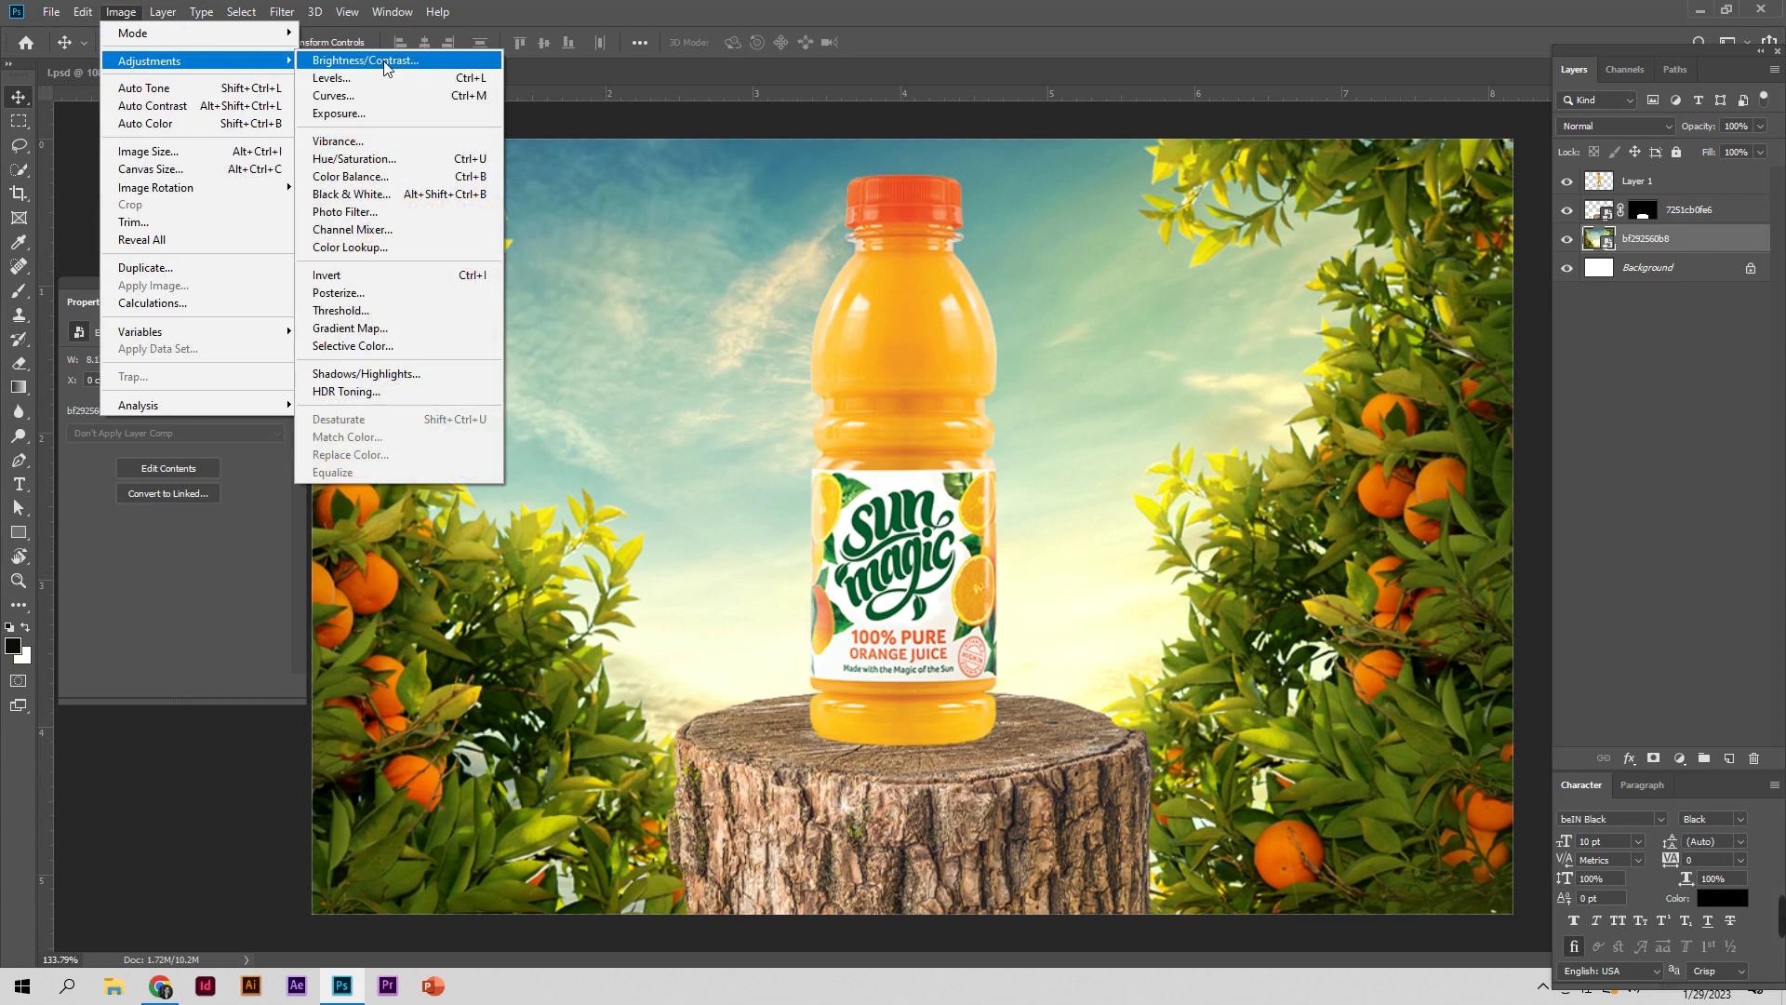
{"action": "left_click", "coordinate": [398, 177]}
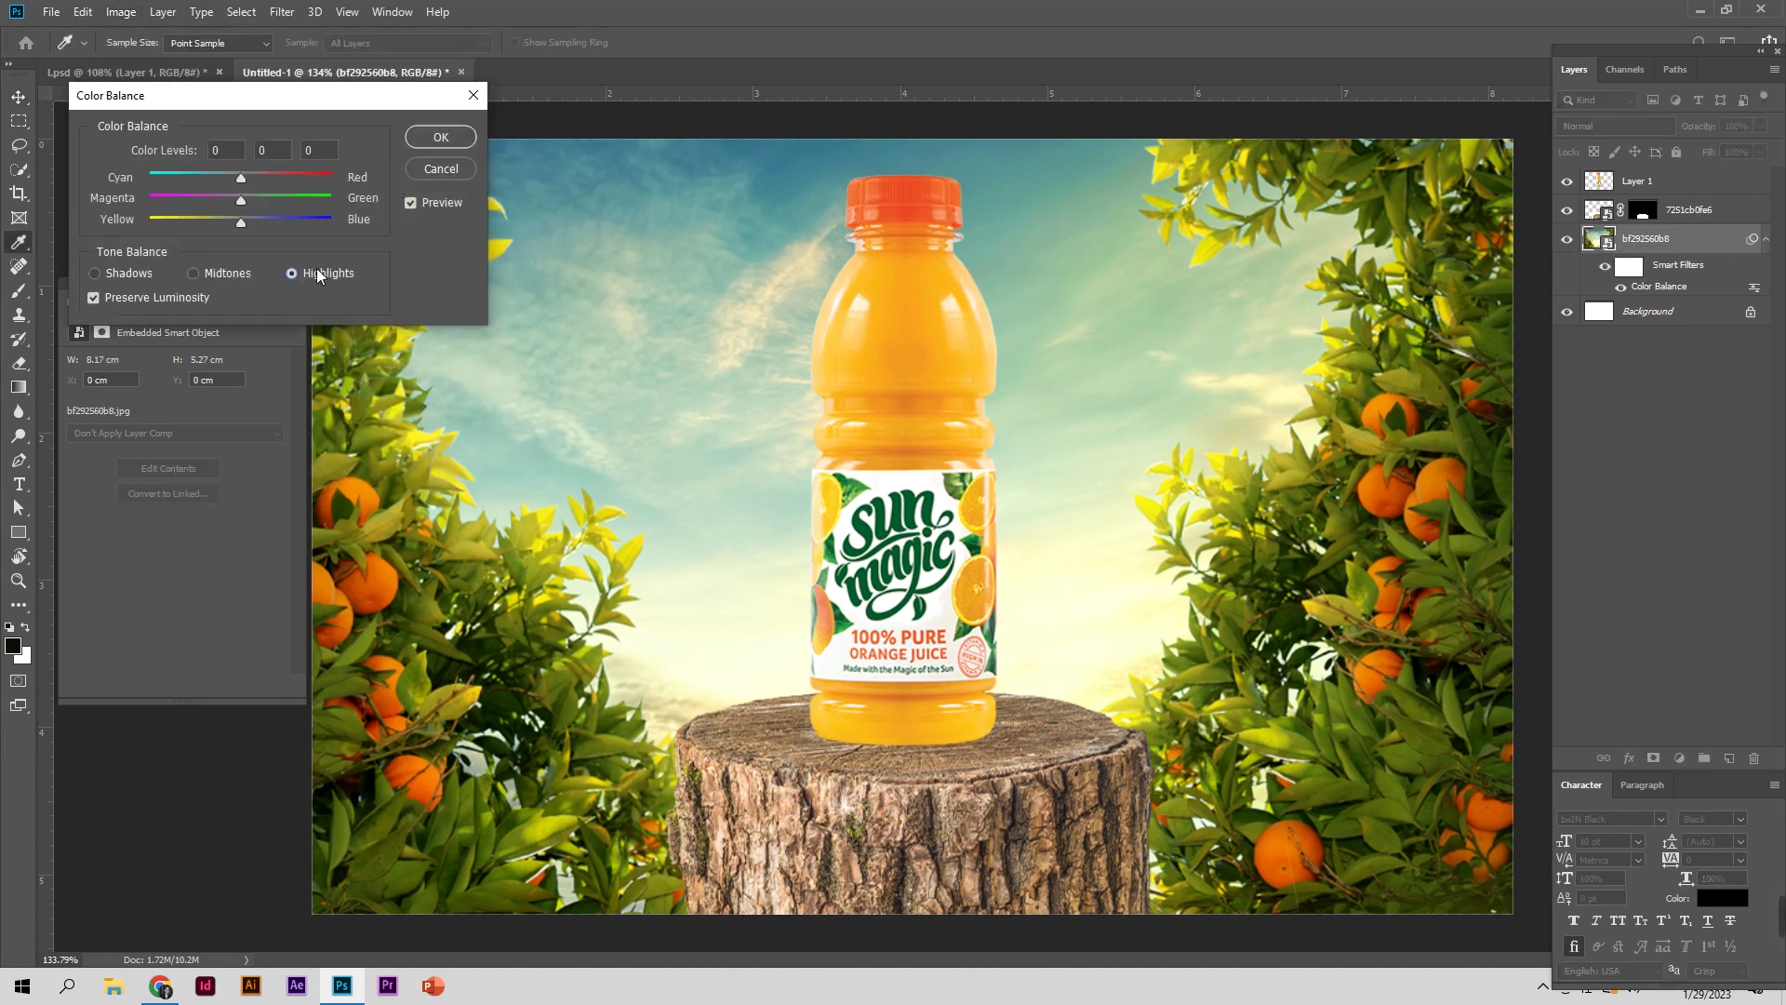
{"action": "left_click_drag", "start_coordinate": [240, 223], "coordinate": [231, 225]}
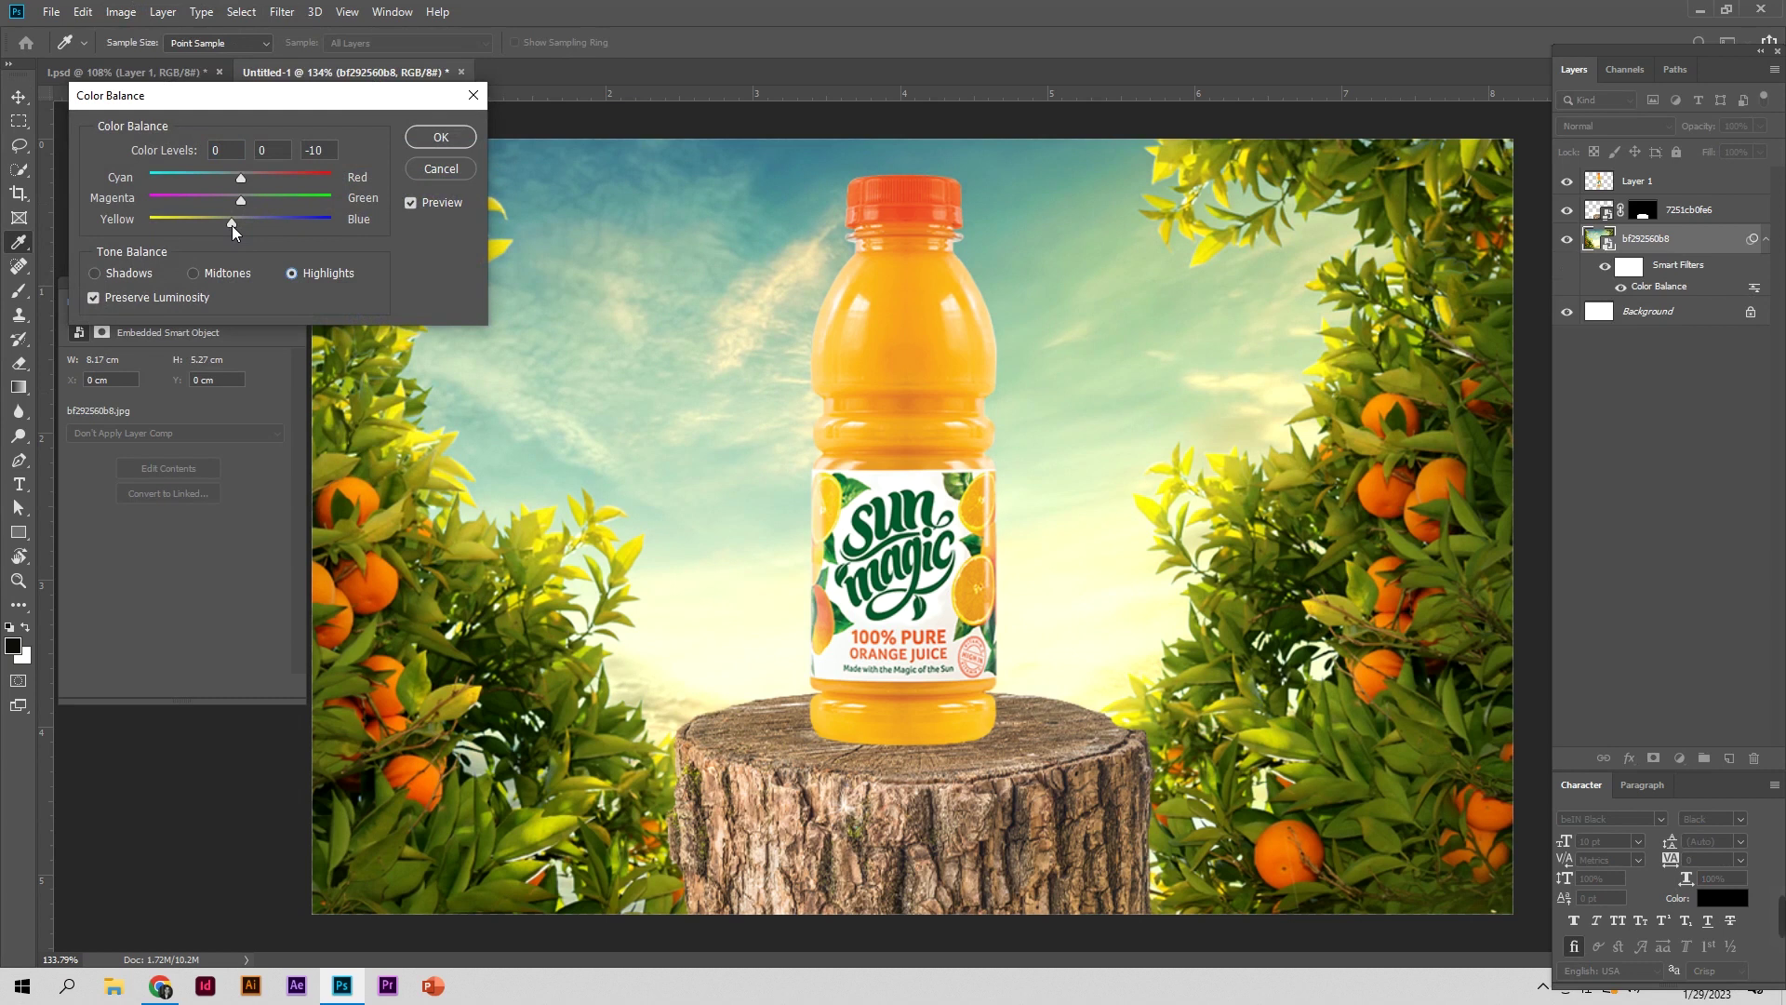
{"action": "left_click", "coordinate": [94, 272]}
{"action": "key", "text": "alt+2"}
{"action": "left_click", "coordinate": [248, 199]}
{"action": "left_click", "coordinate": [411, 202]}
{"action": "left_click", "coordinate": [435, 139]}
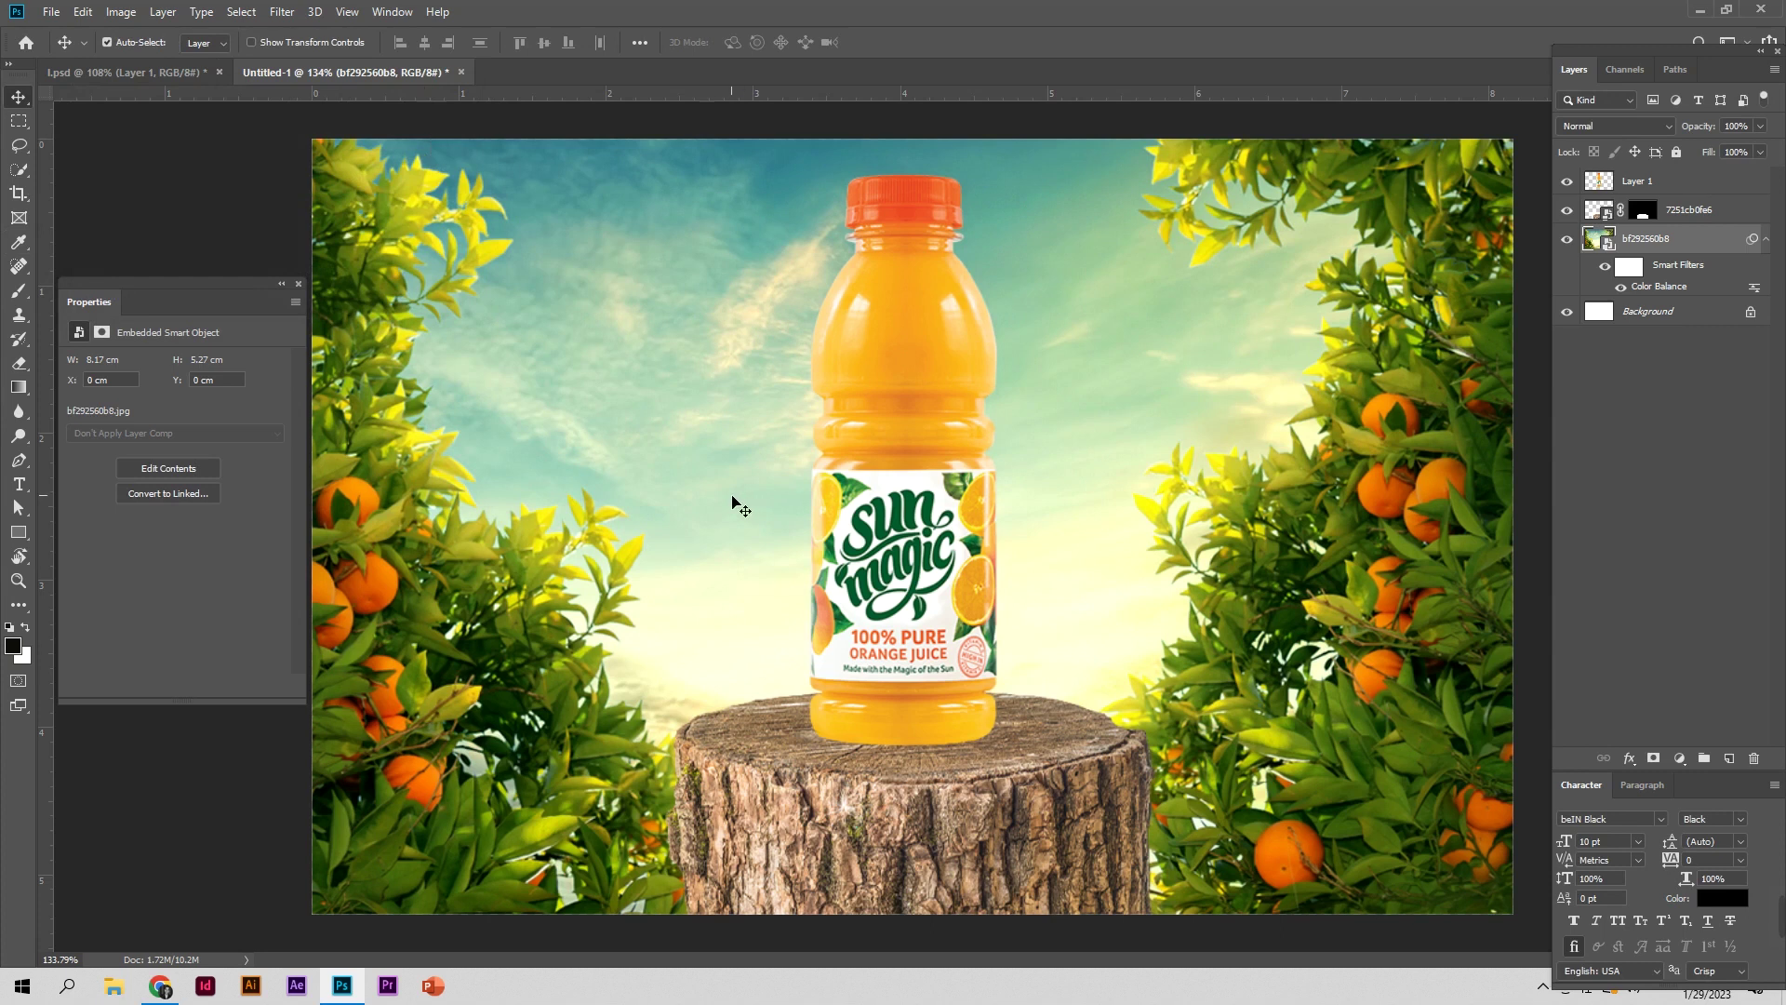
{"action": "left_click", "coordinate": [854, 784]}
Color-balance the stump: highlights Yellow −10, shadows Cyan −13, midtones Green +5
{"action": "left_click", "coordinate": [121, 11]}
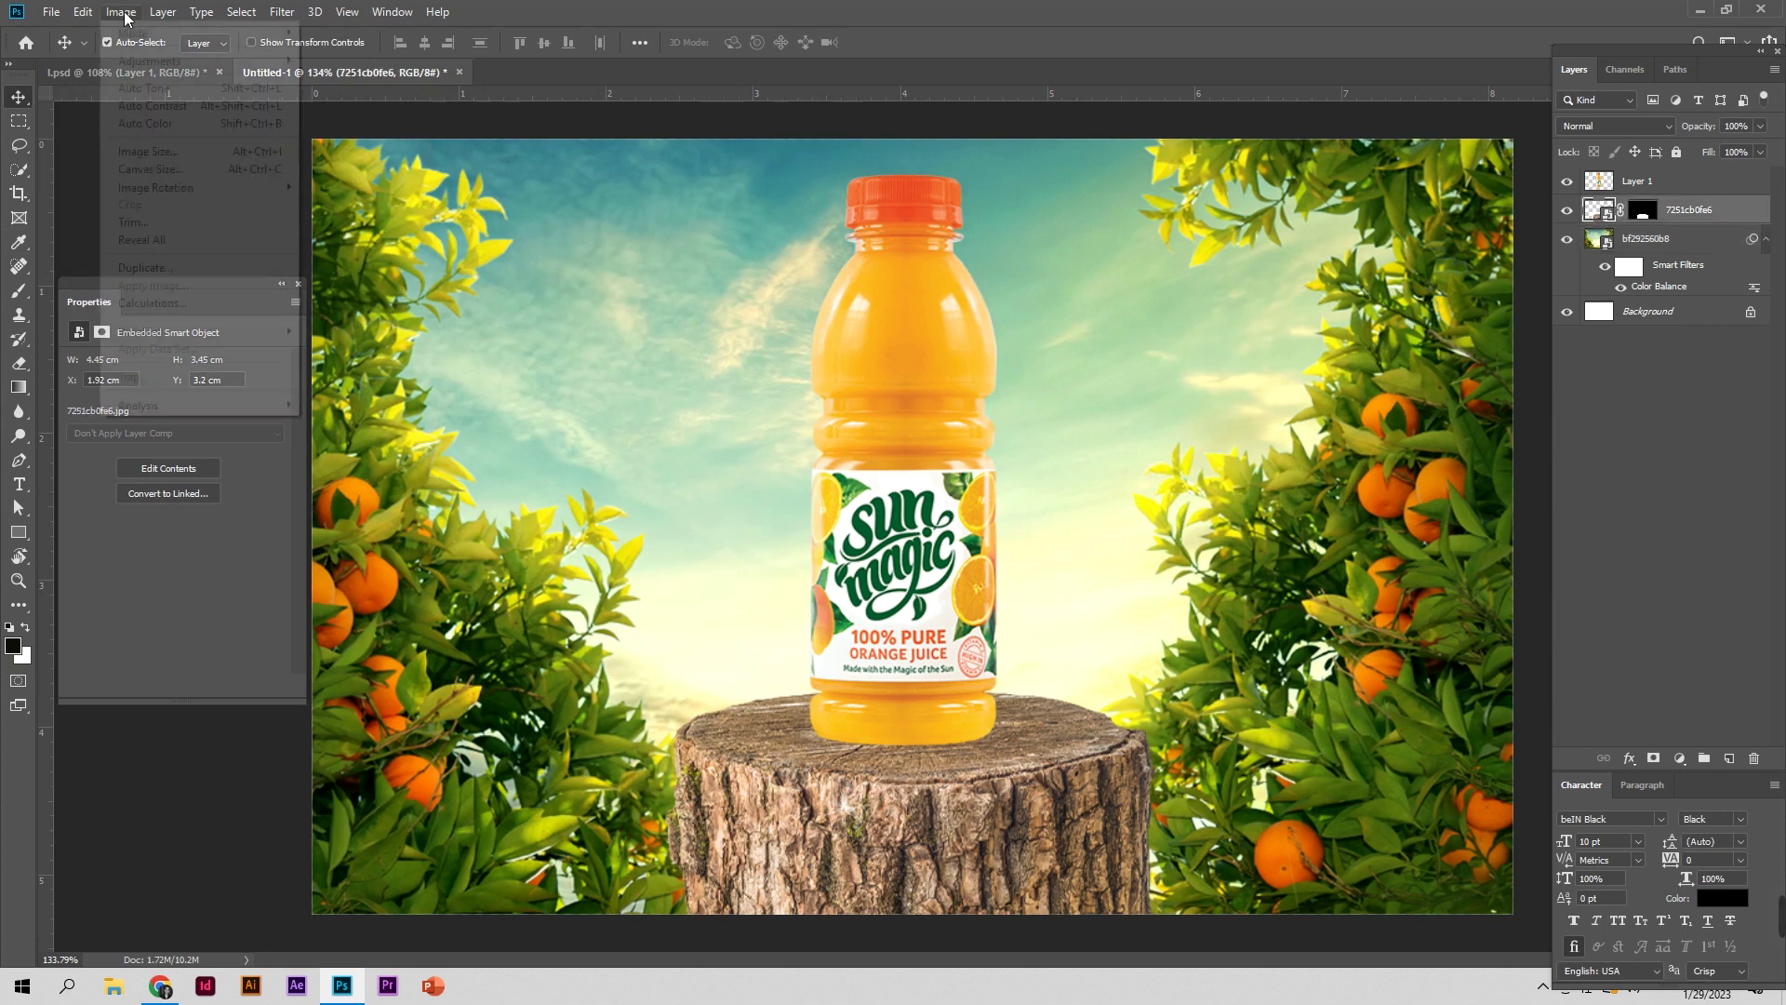
{"action": "left_click", "coordinate": [391, 176]}
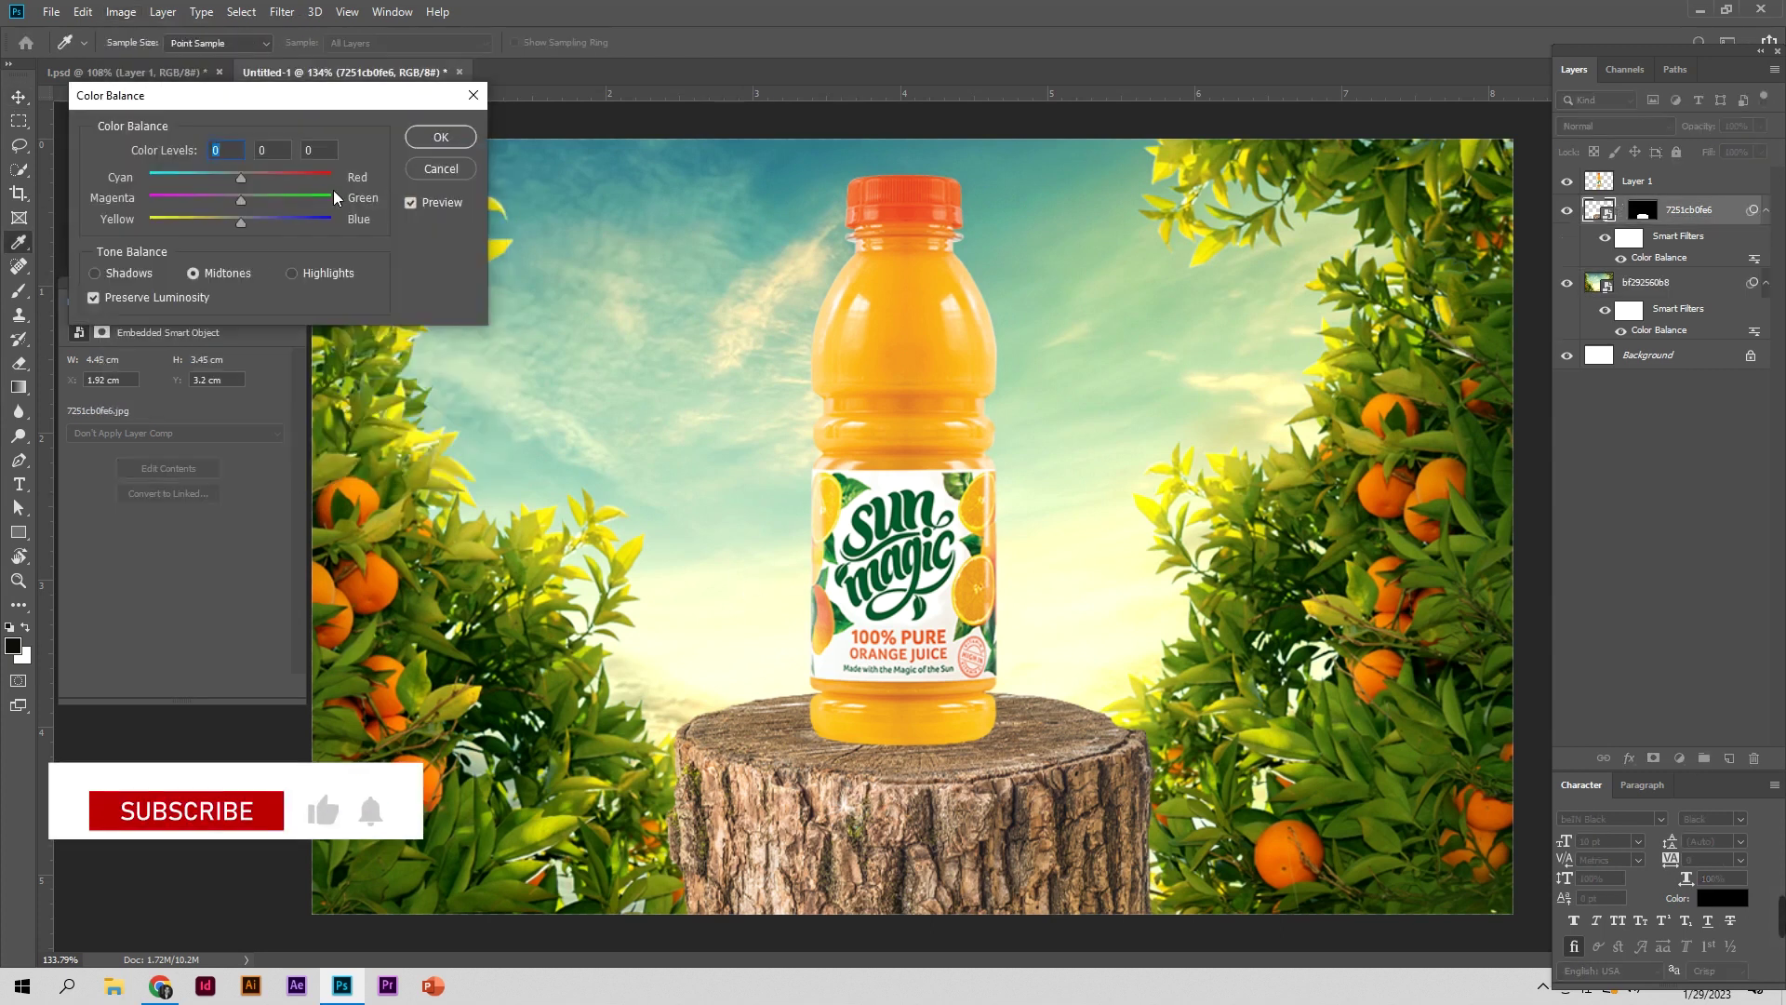
{"action": "left_click", "coordinate": [309, 275]}
{"action": "left_click_drag", "start_coordinate": [243, 227], "coordinate": [232, 229]}
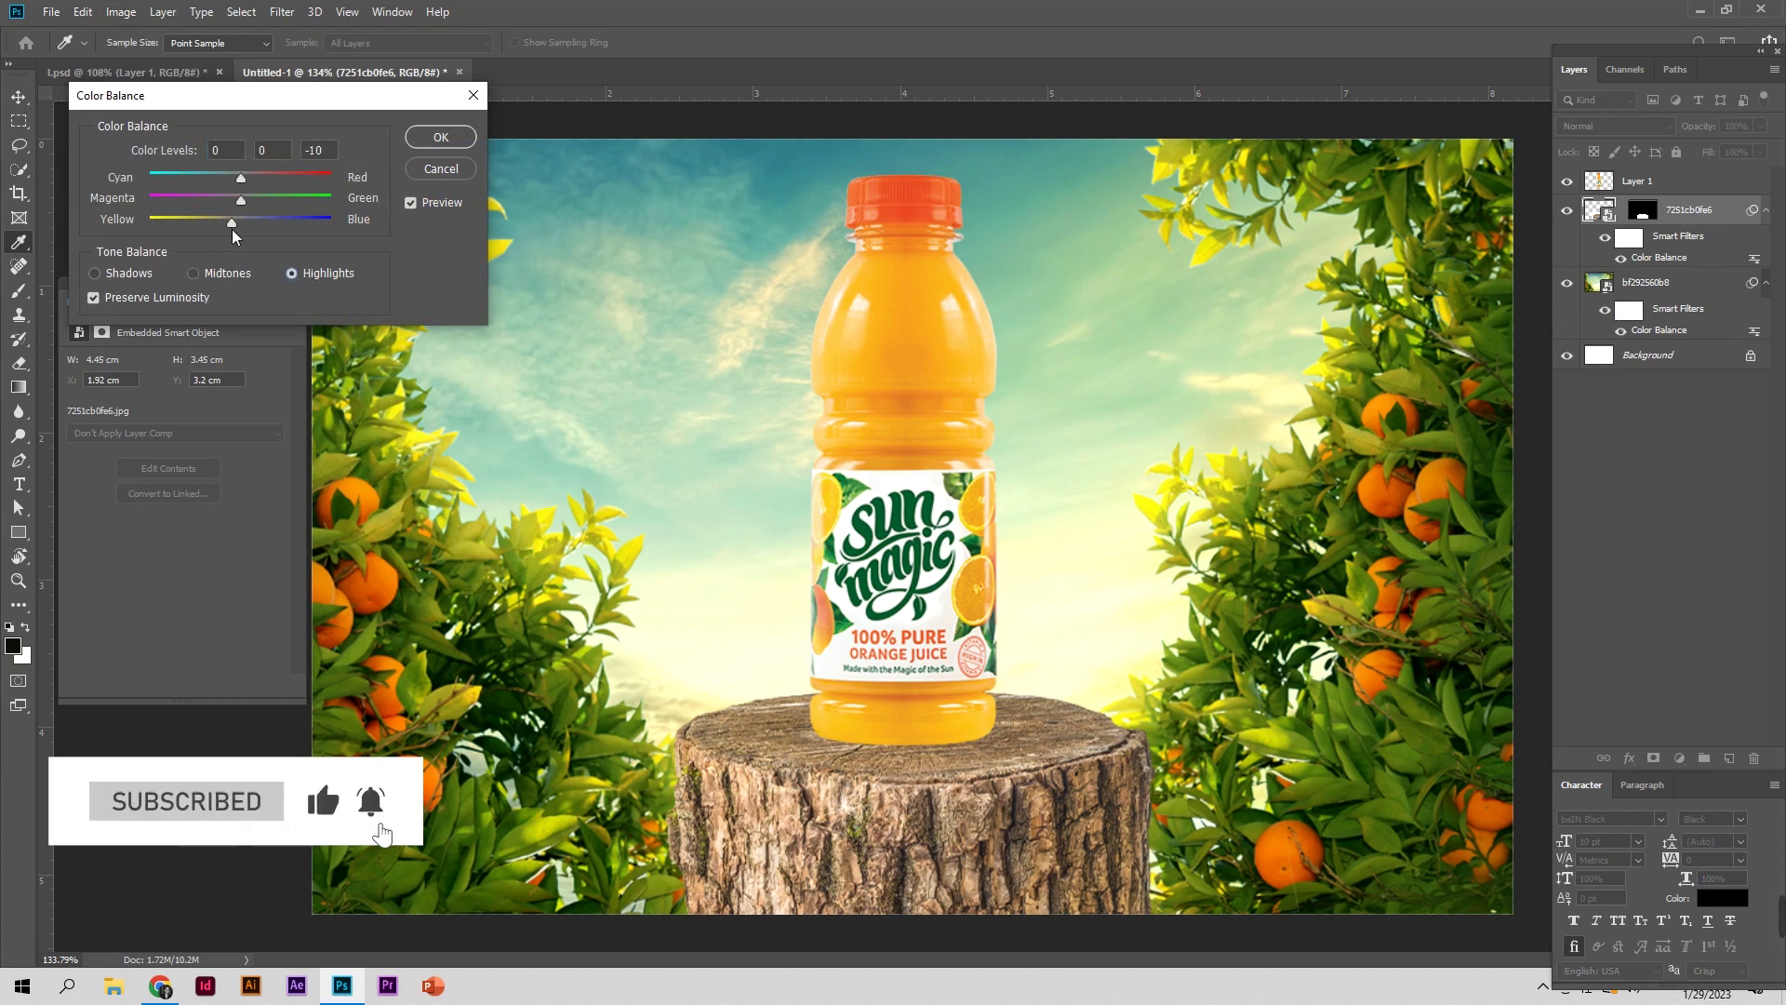
{"action": "left_click", "coordinate": [121, 272]}
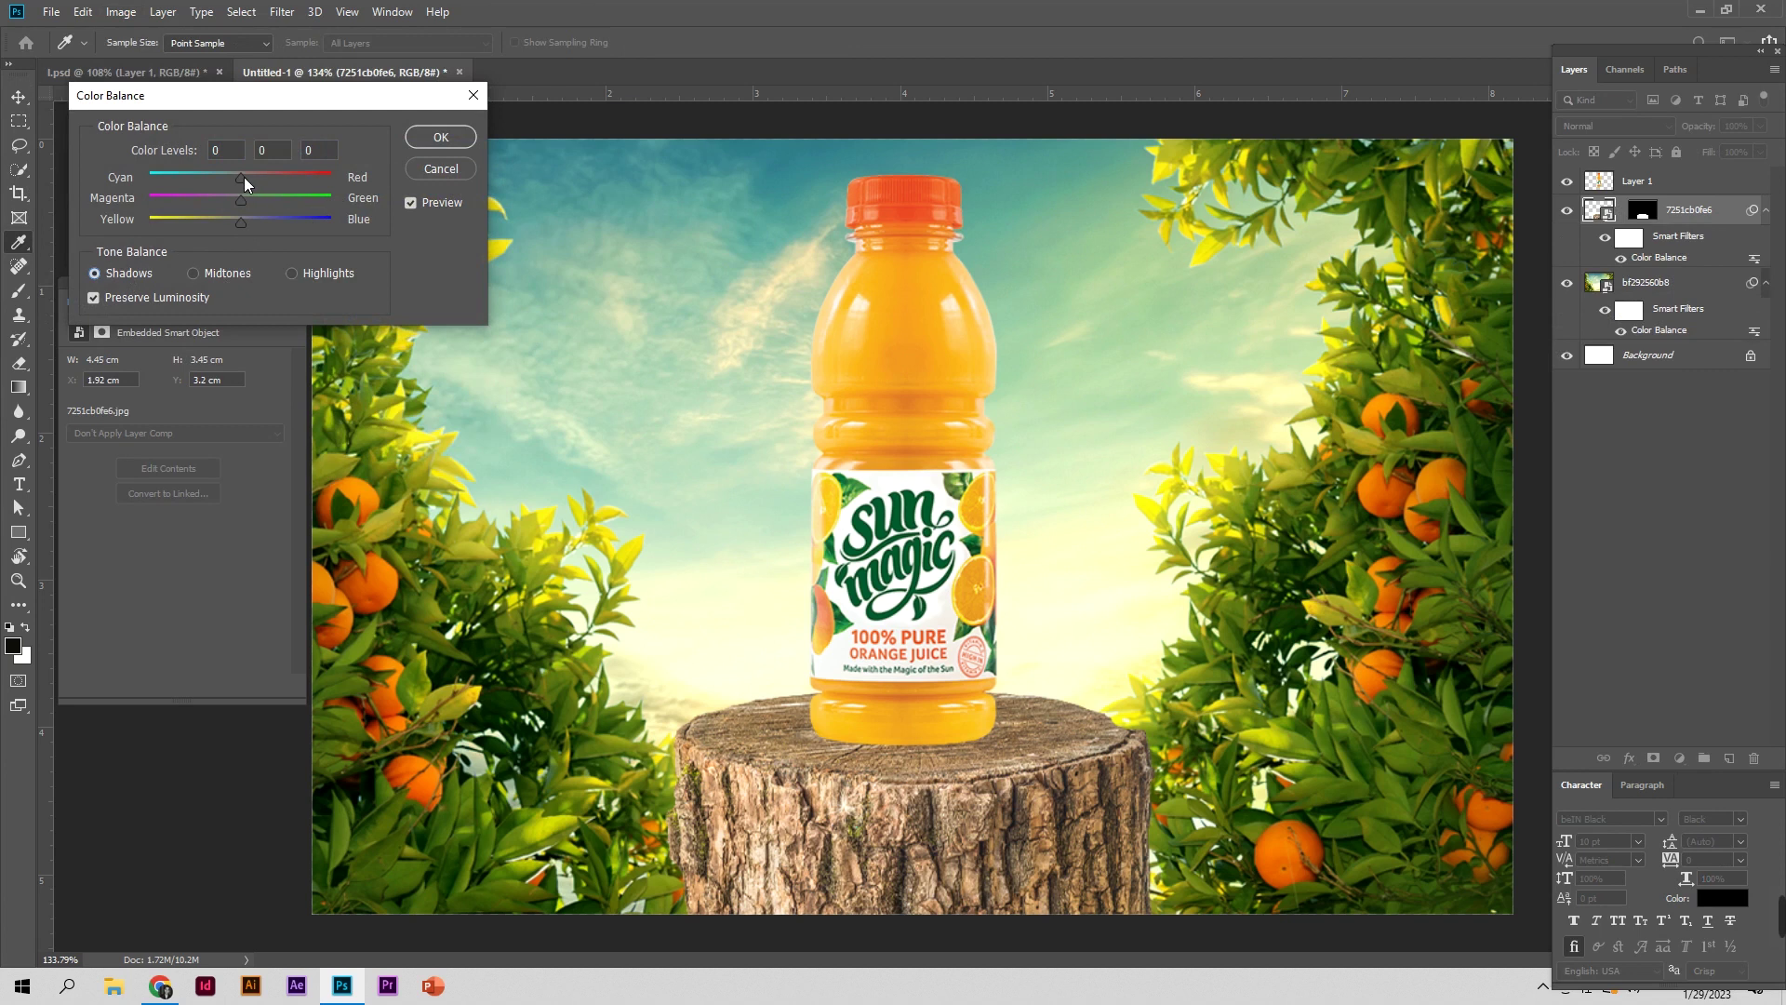
{"action": "left_click", "coordinate": [225, 270]}
{"action": "left_click", "coordinate": [437, 137]}
{"action": "left_click", "coordinate": [907, 326]}
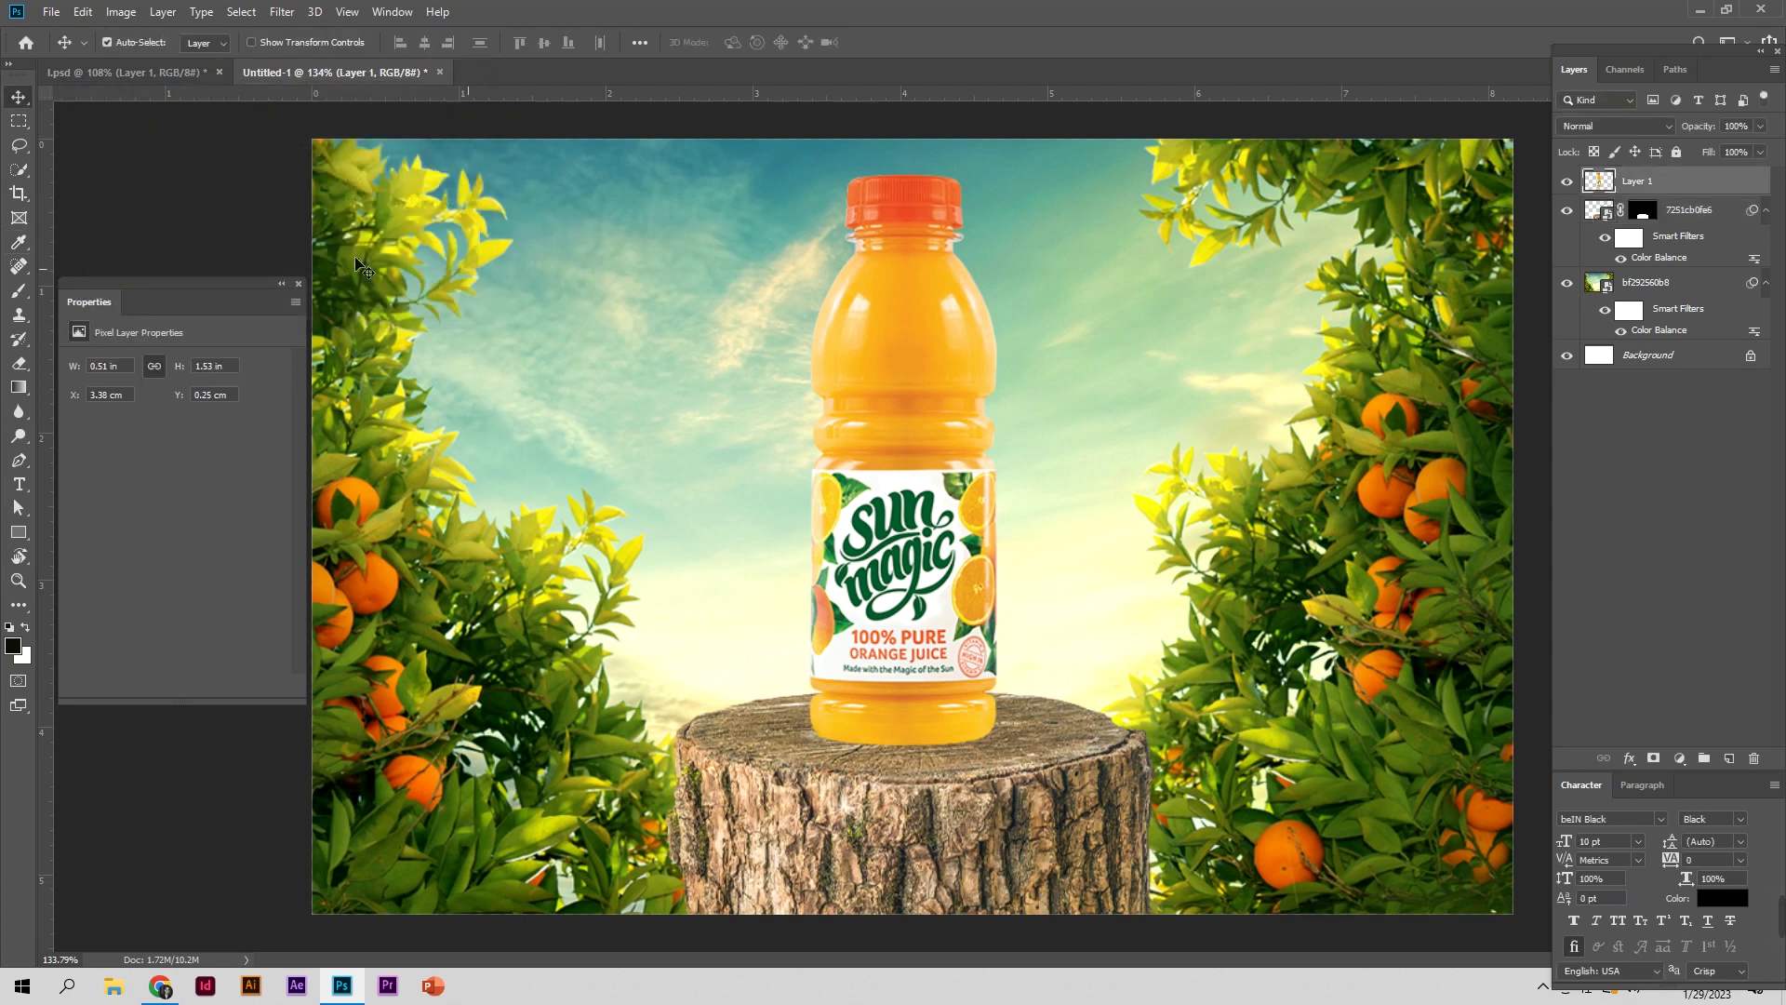
{"action": "left_click", "coordinate": [121, 11]}
Color-balance the bottle: highlights Yellow −4, shadows Cyan −12, midtones Green +10
{"action": "left_click", "coordinate": [372, 176]}
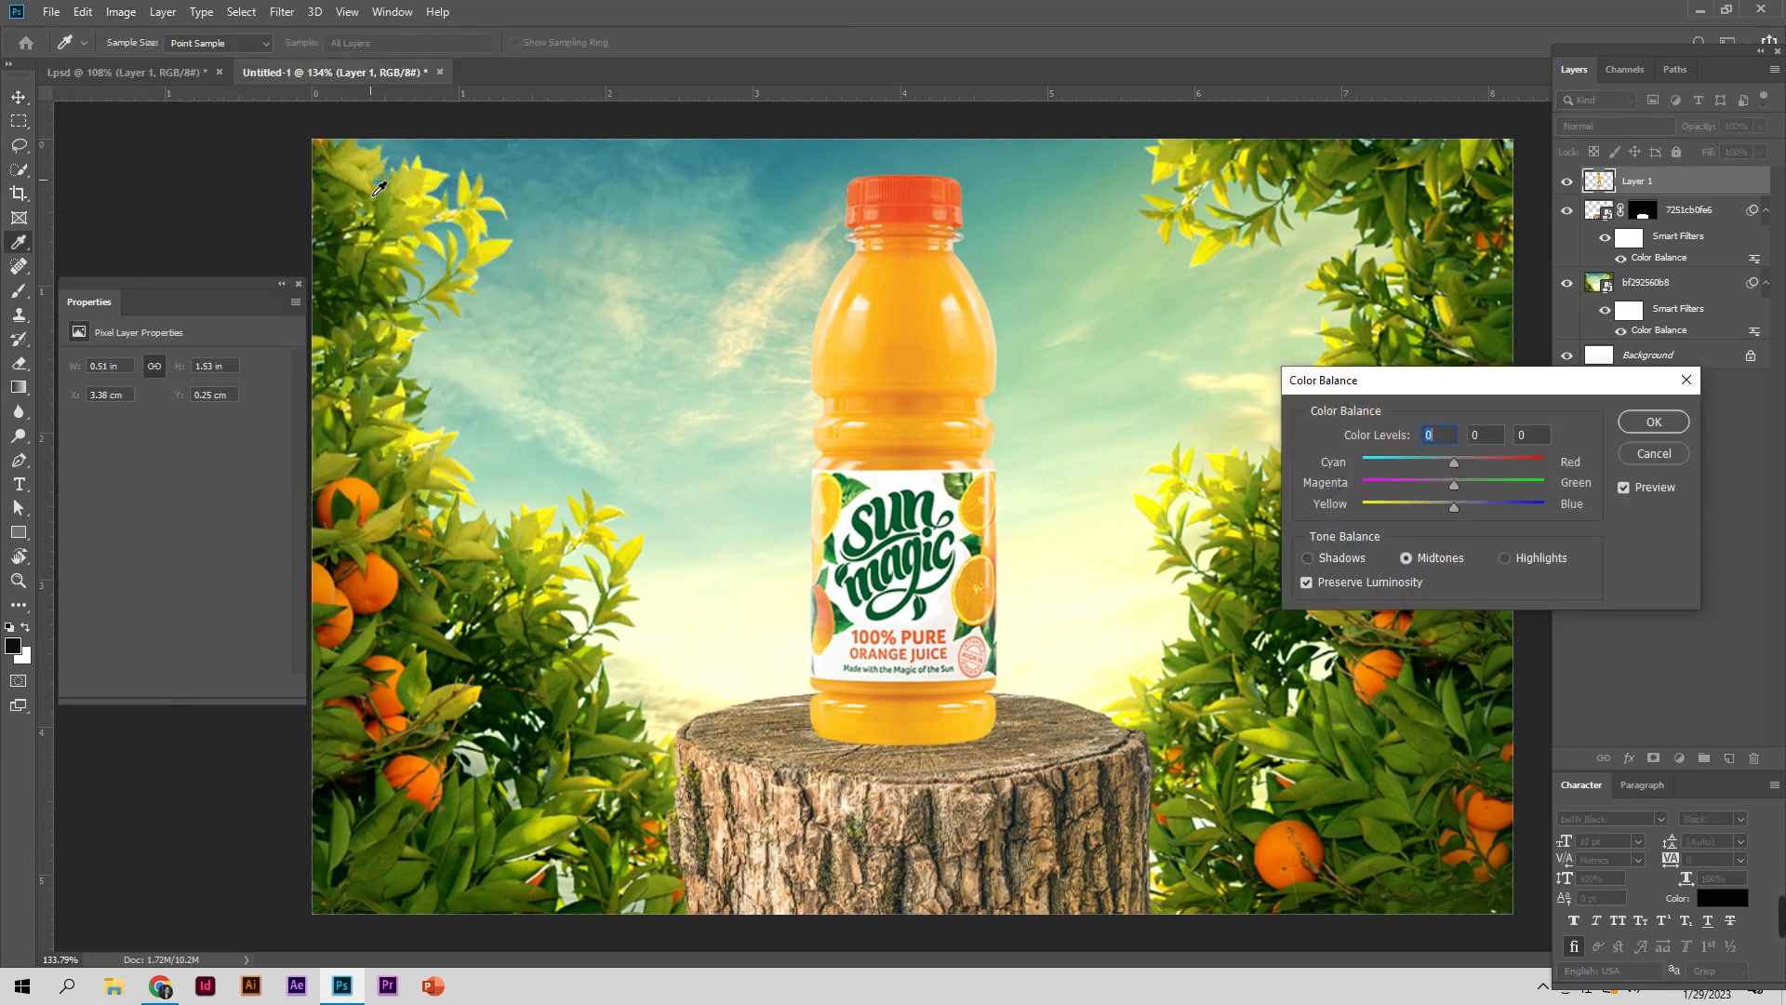
{"action": "left_click_drag", "start_coordinate": [1454, 510], "coordinate": [1449, 510]}
{"action": "key", "text": "ctrl+1"}
{"action": "left_click", "coordinate": [1421, 556]}
{"action": "left_click", "coordinate": [1656, 456]}
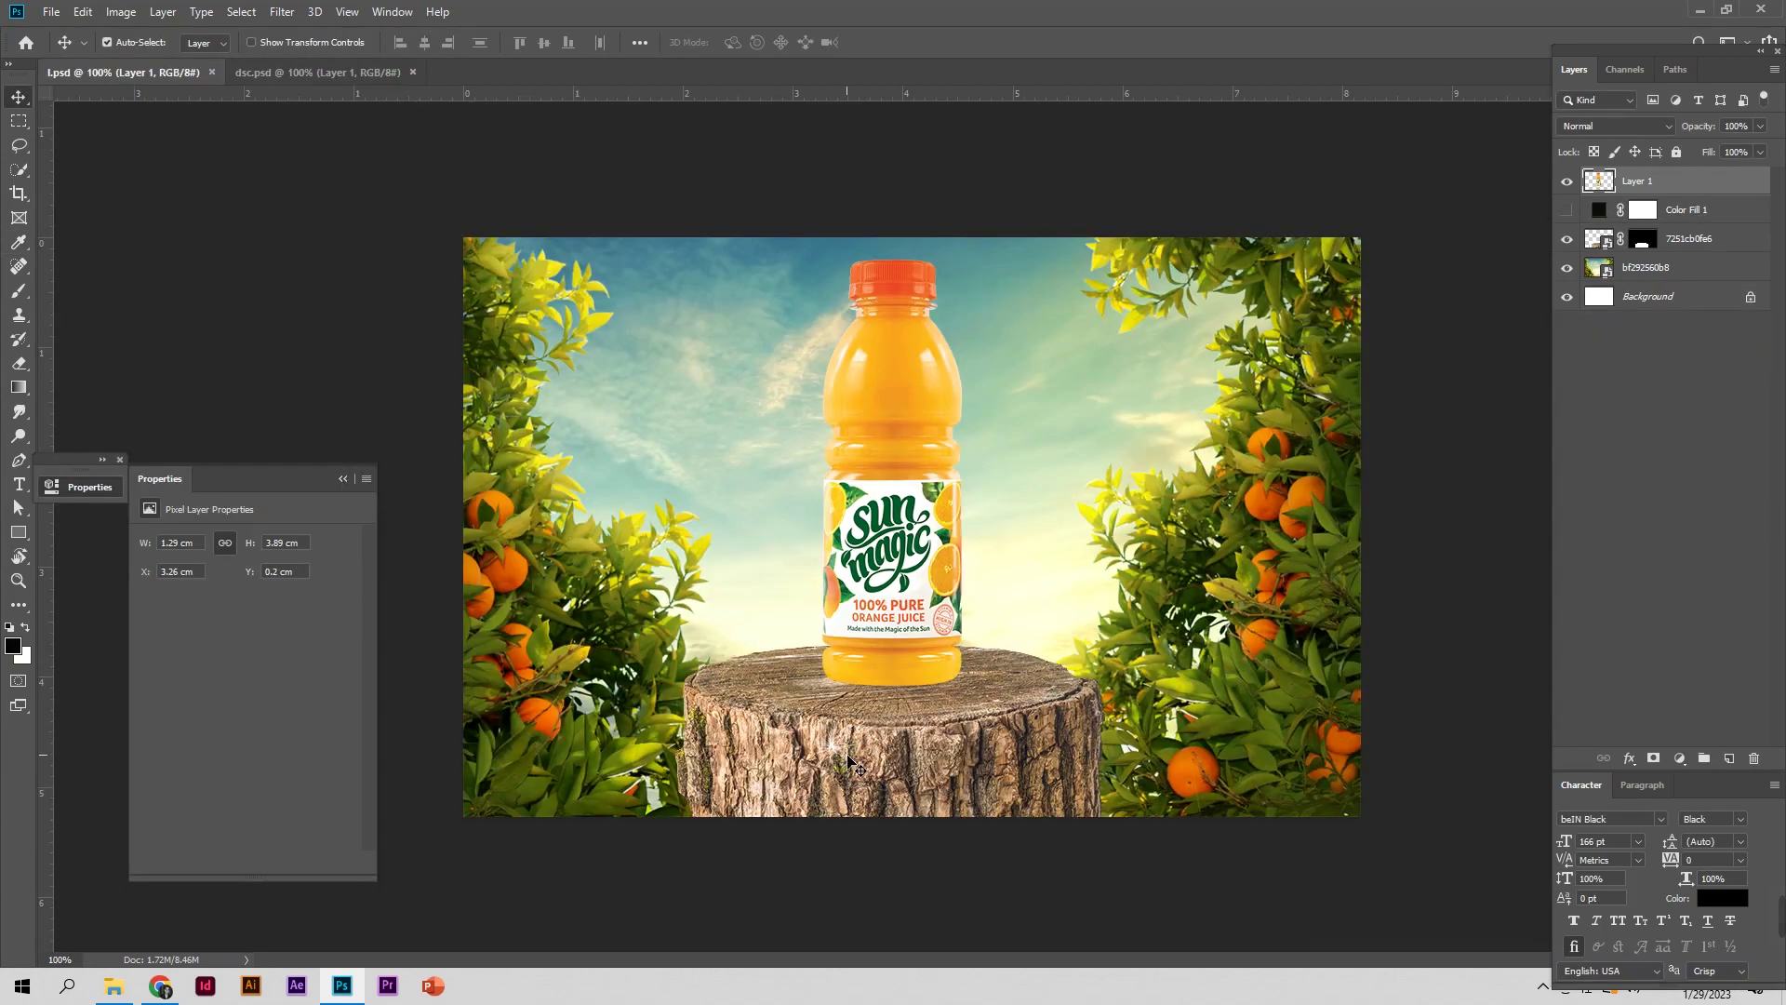
Scale the stump to 89.62%, lower it, and move the bottle down onto its top
{"action": "key", "text": "ctrl+t"}
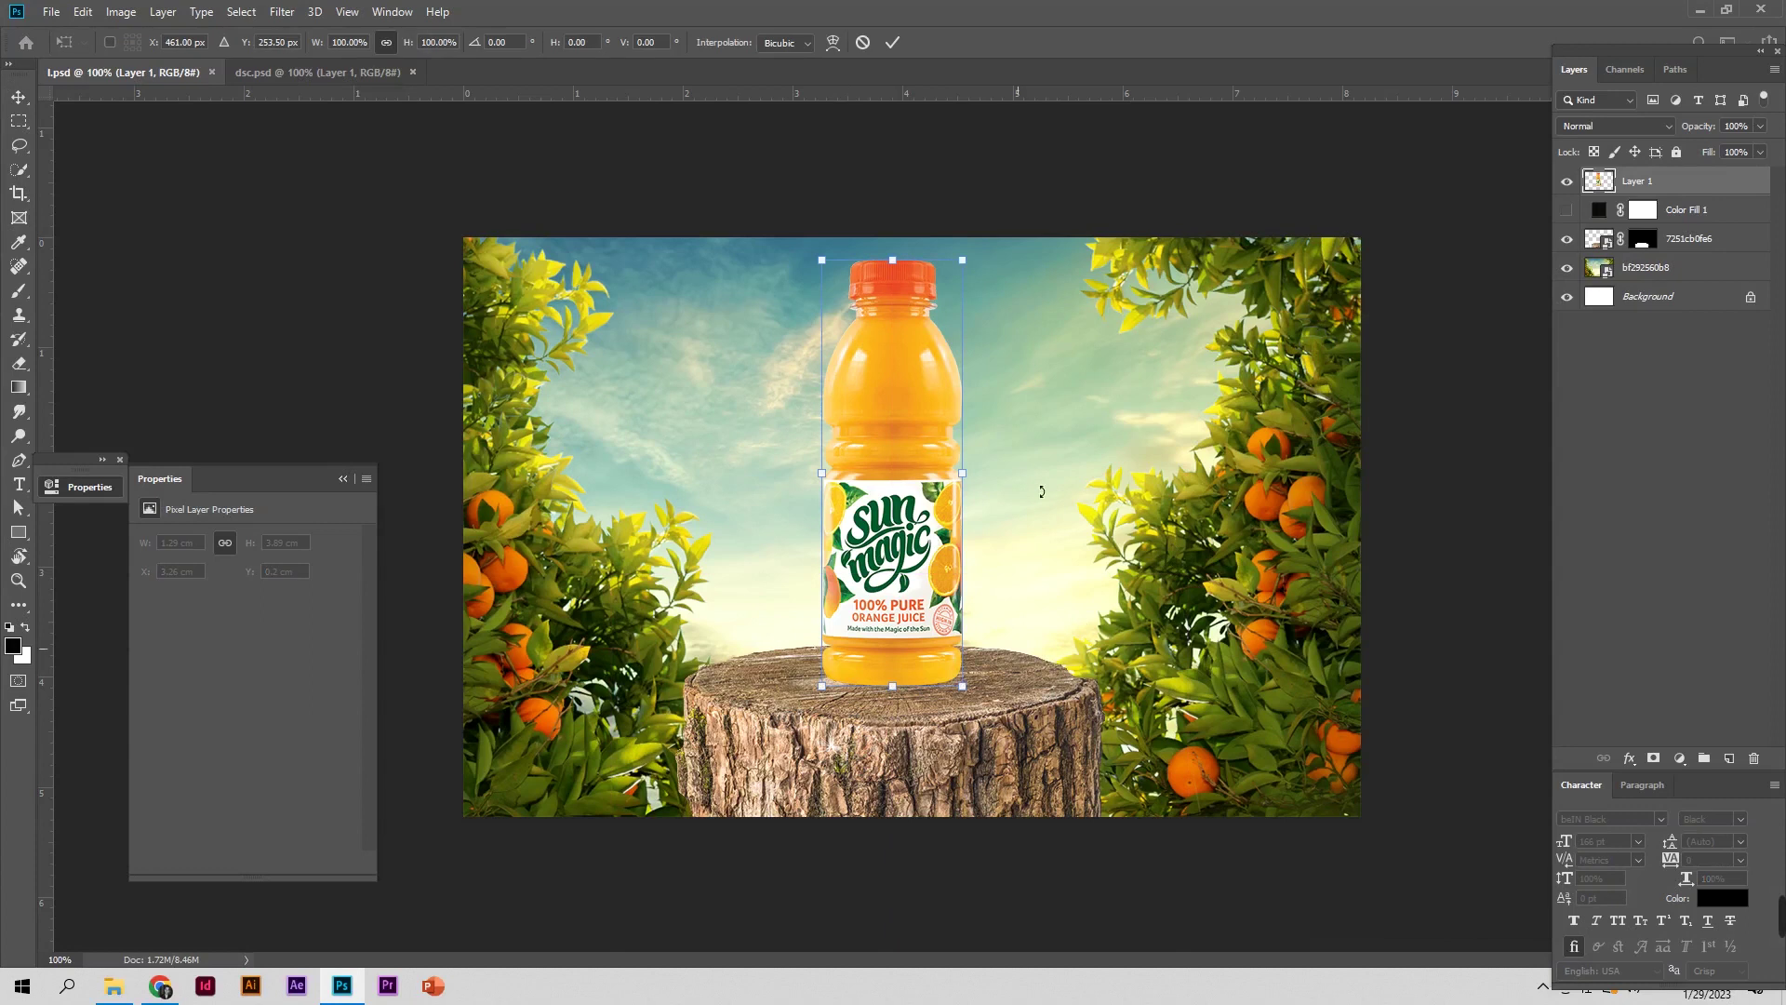
{"action": "left_click", "coordinate": [892, 42]}
{"action": "left_click", "coordinate": [1747, 243]}
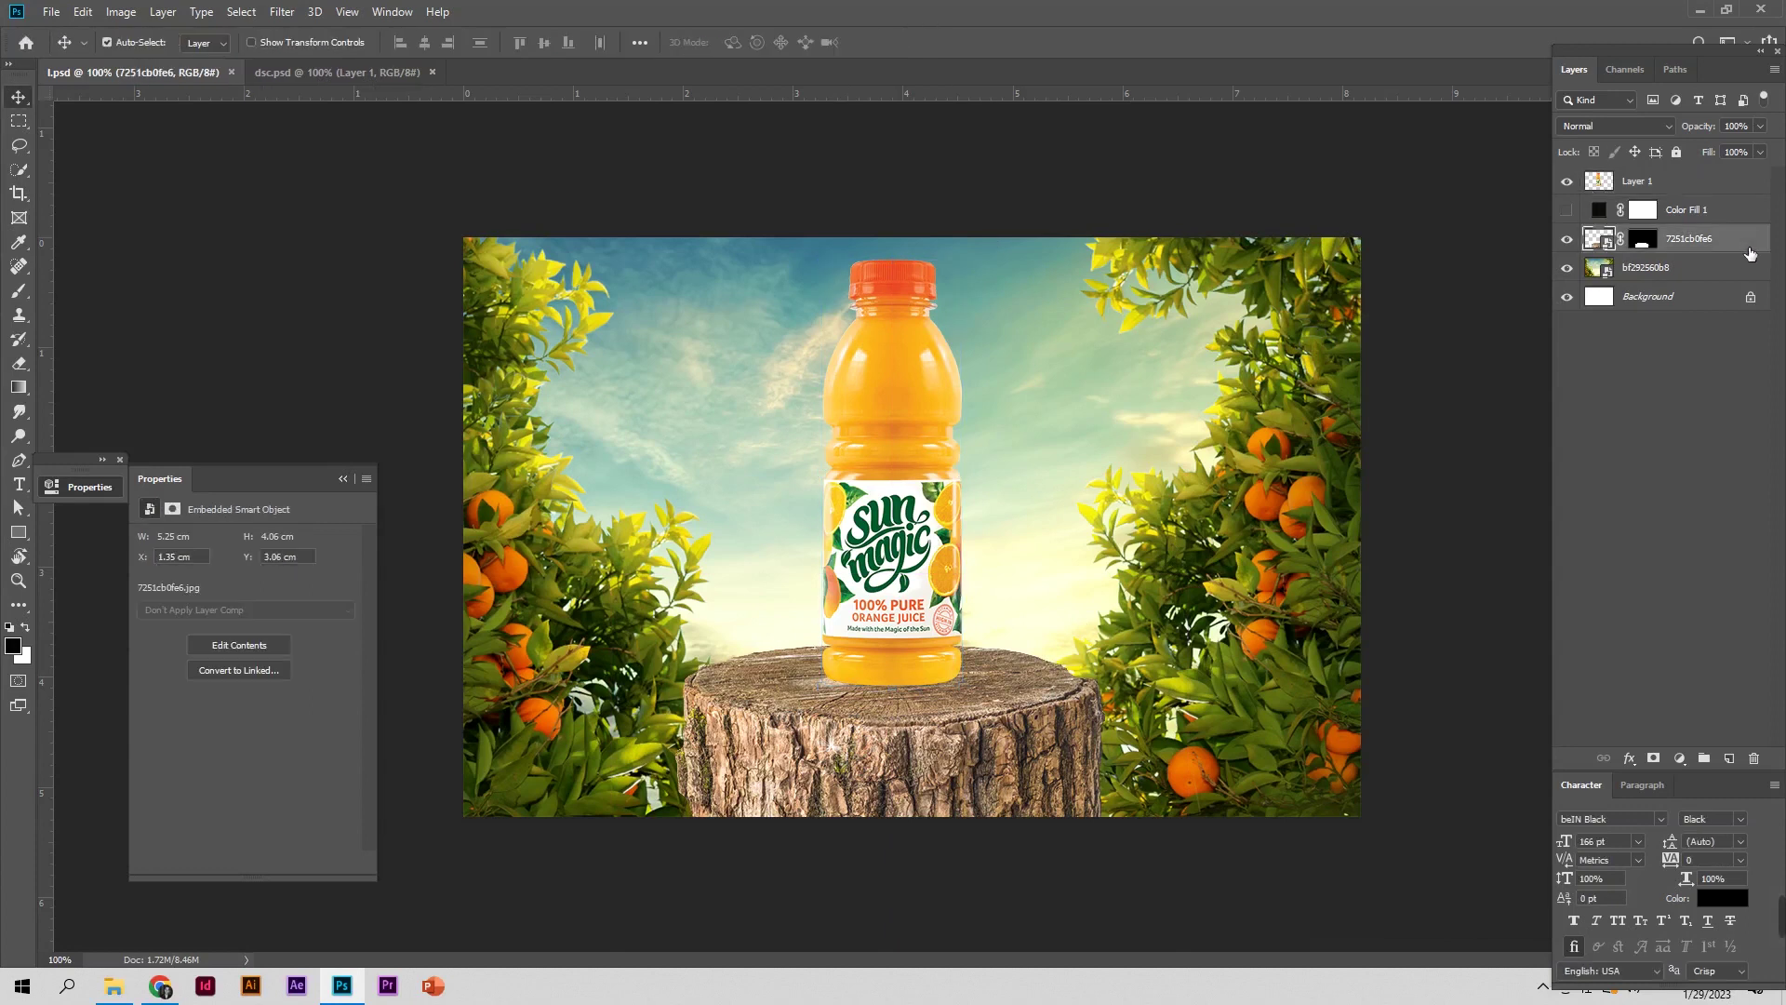
{"action": "key", "text": "ctrl+t"}
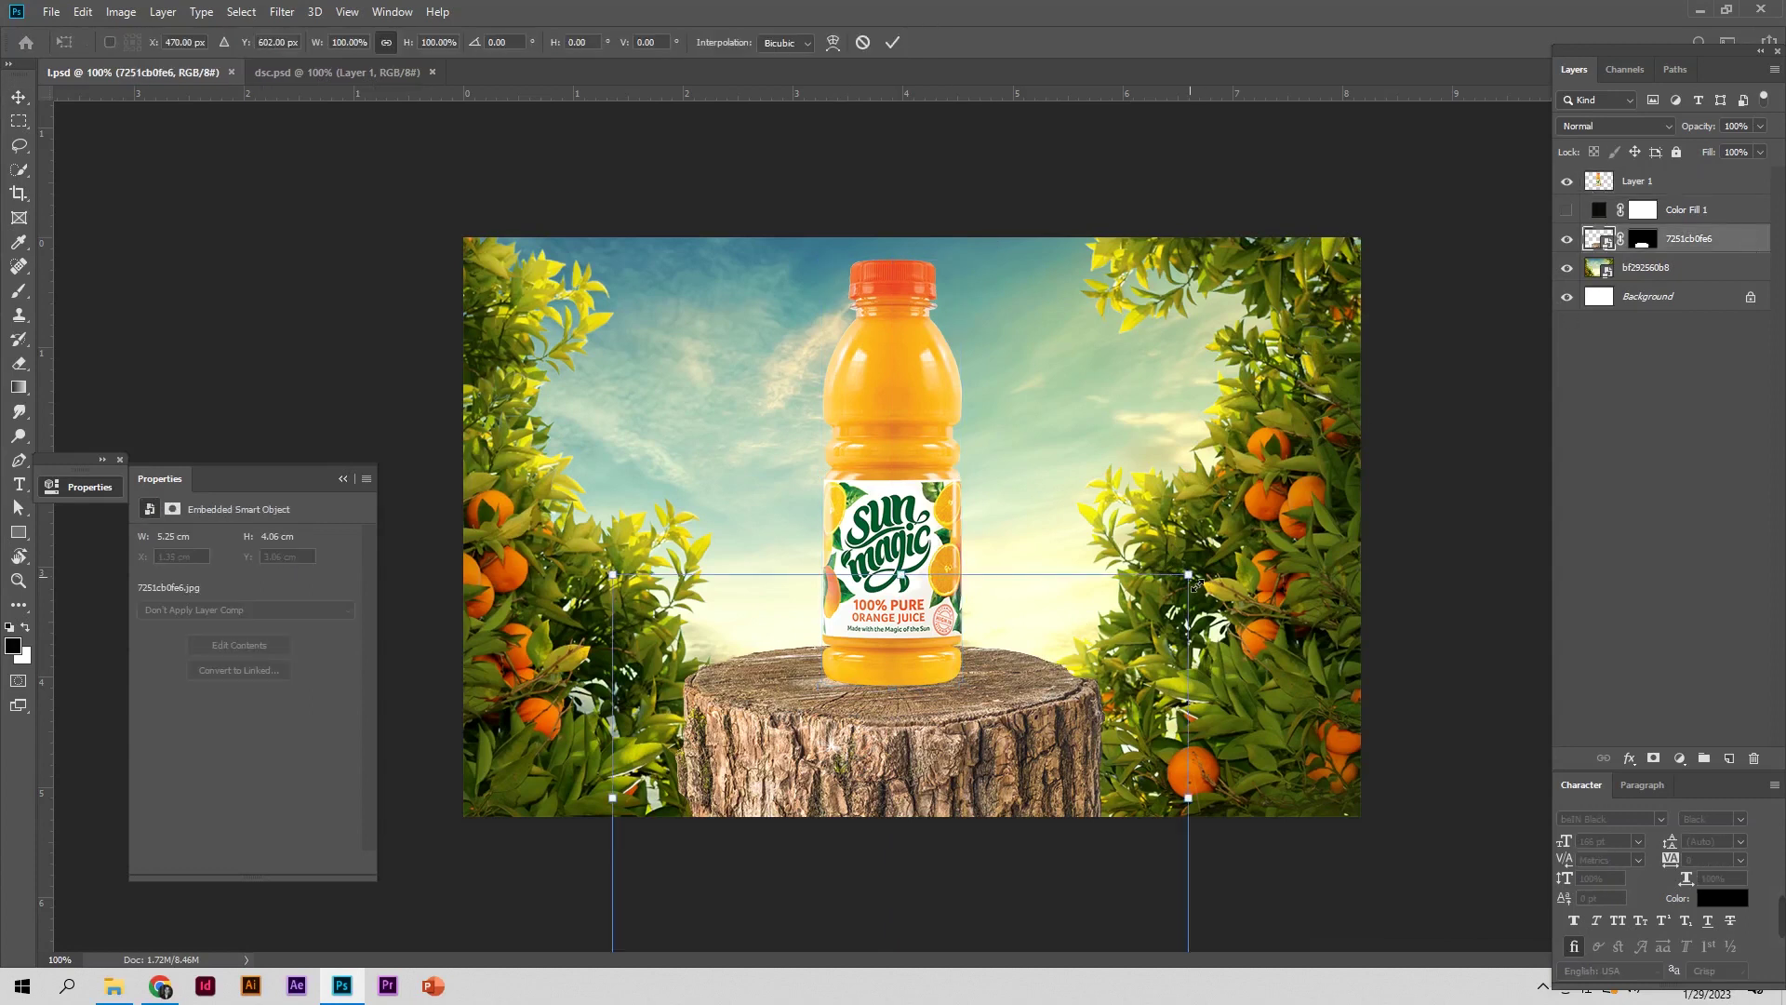
{"action": "left_click_drag", "start_coordinate": [1197, 584], "coordinate": [1174, 596]}
{"action": "left_click_drag", "start_coordinate": [1023, 726], "coordinate": [1034, 722]}
{"action": "left_click", "coordinate": [890, 45]}
{"action": "left_click", "coordinate": [909, 622]}
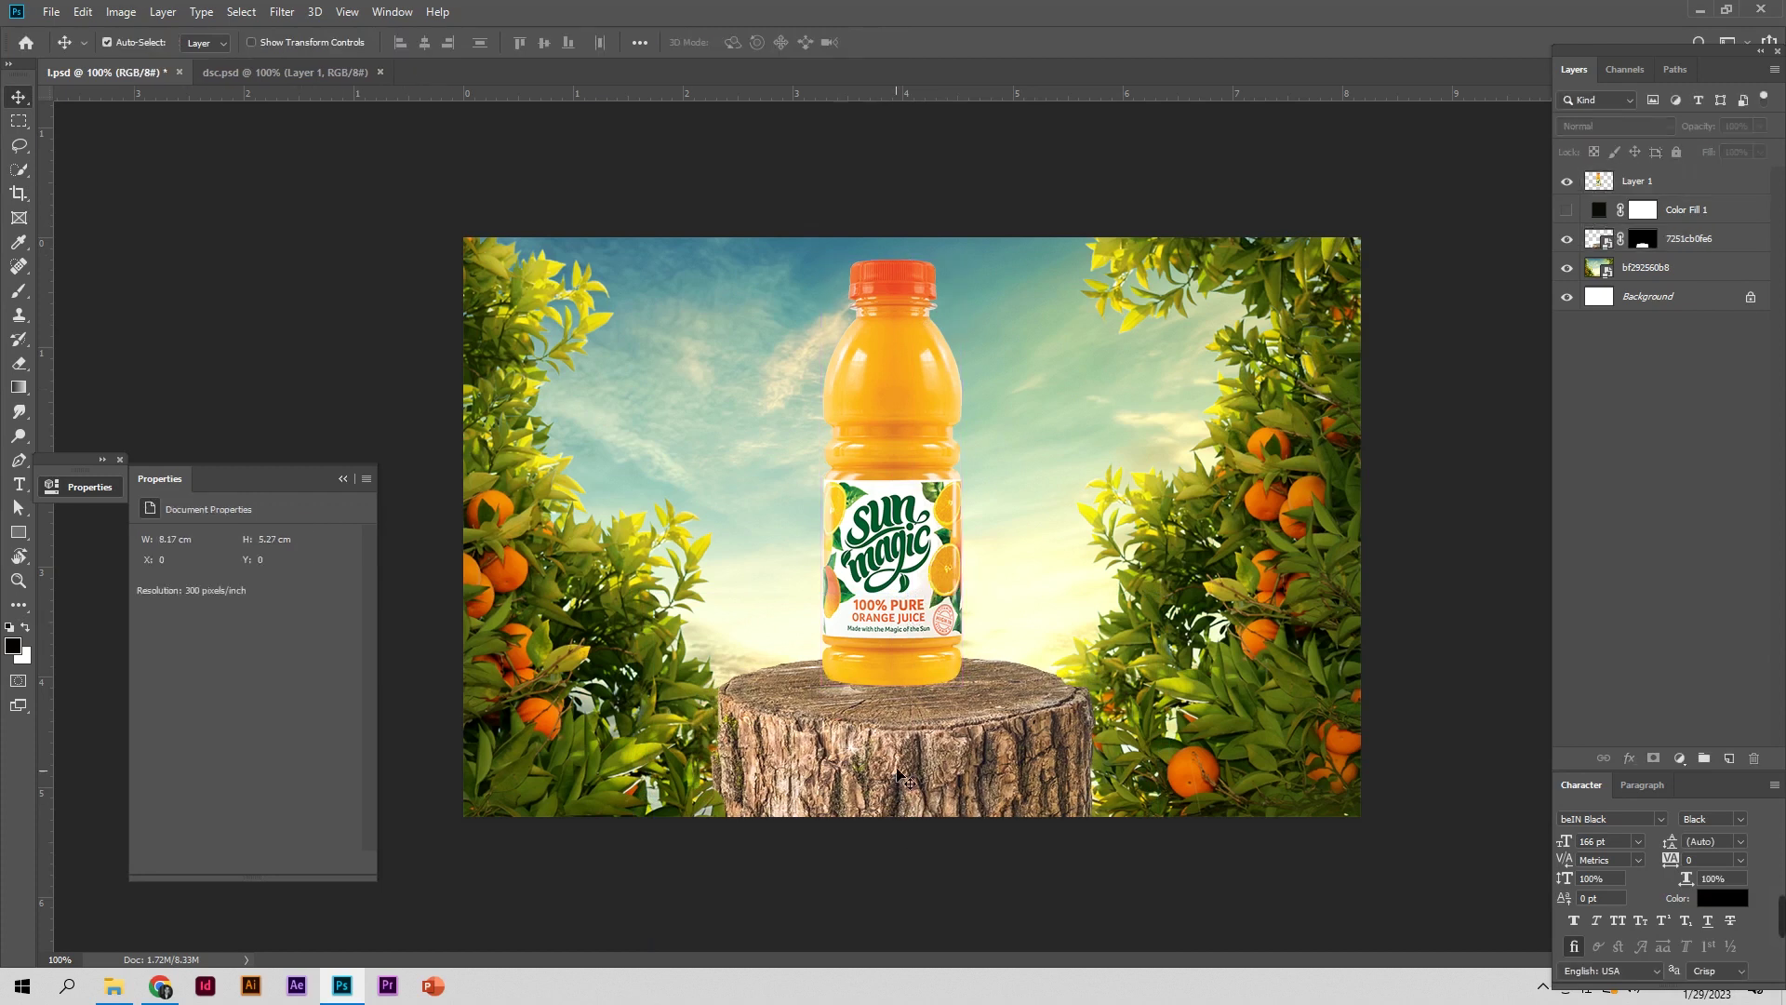
{"action": "left_click_drag", "start_coordinate": [891, 596], "coordinate": [899, 604]}
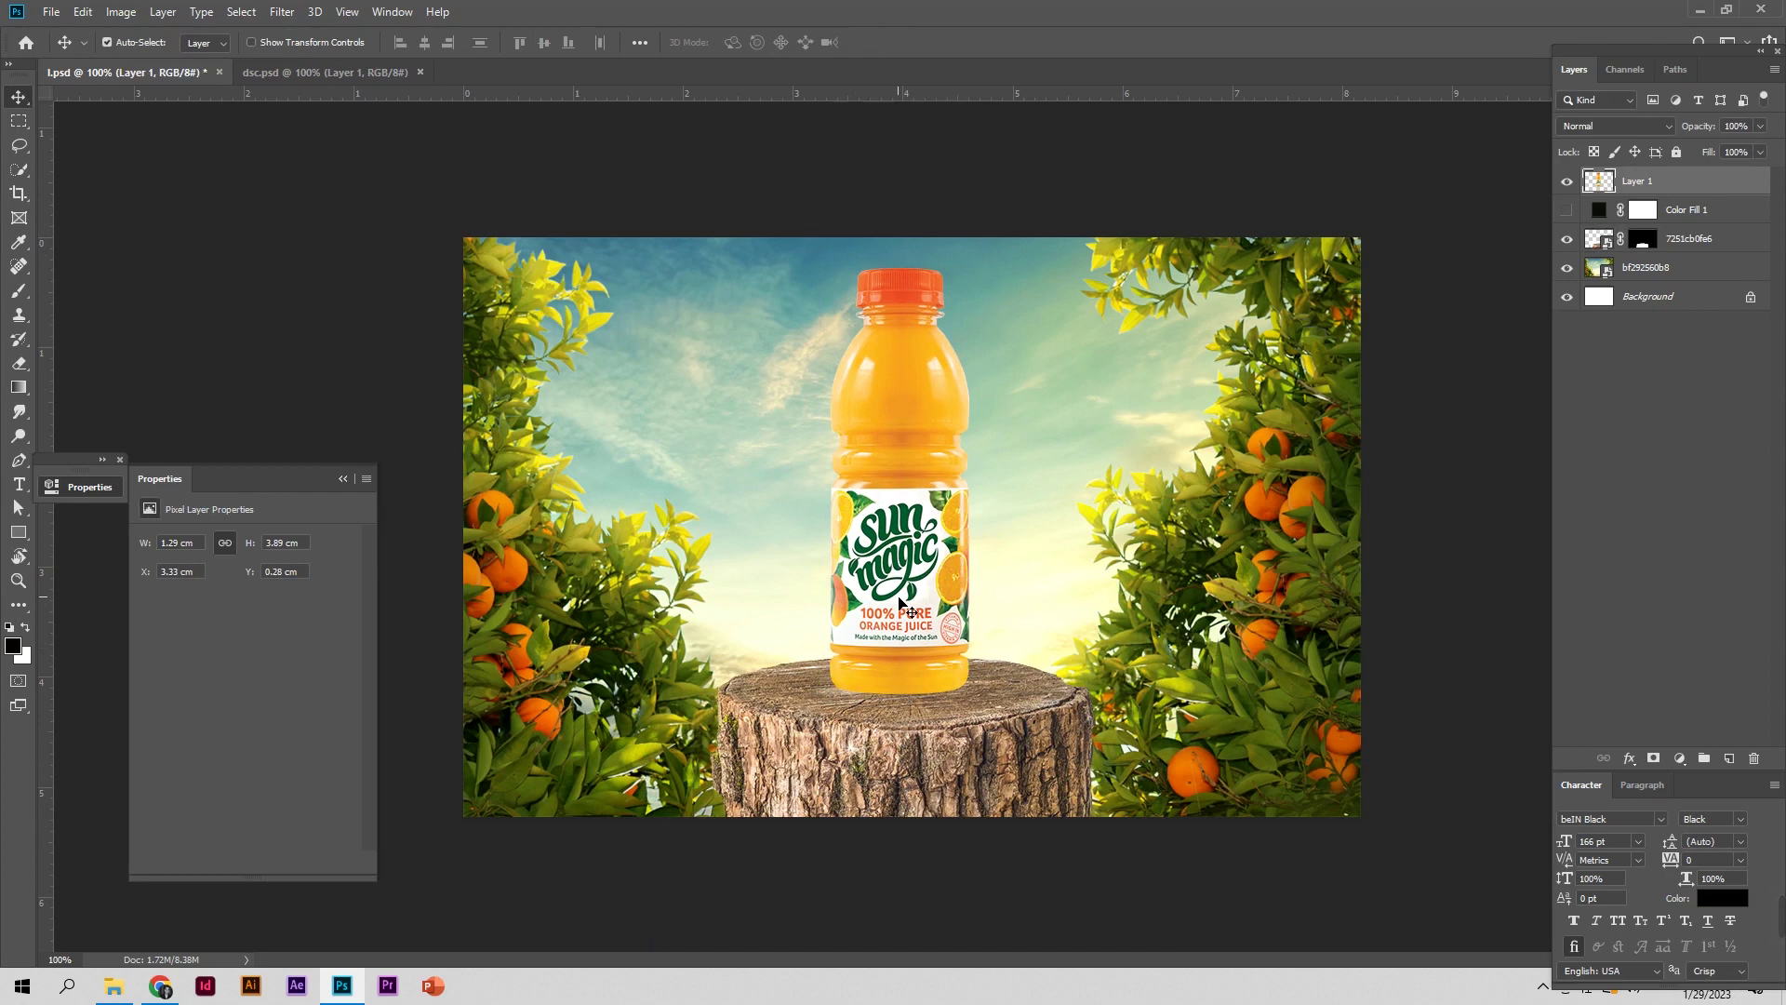
{"action": "left_click", "coordinate": [1123, 346]}
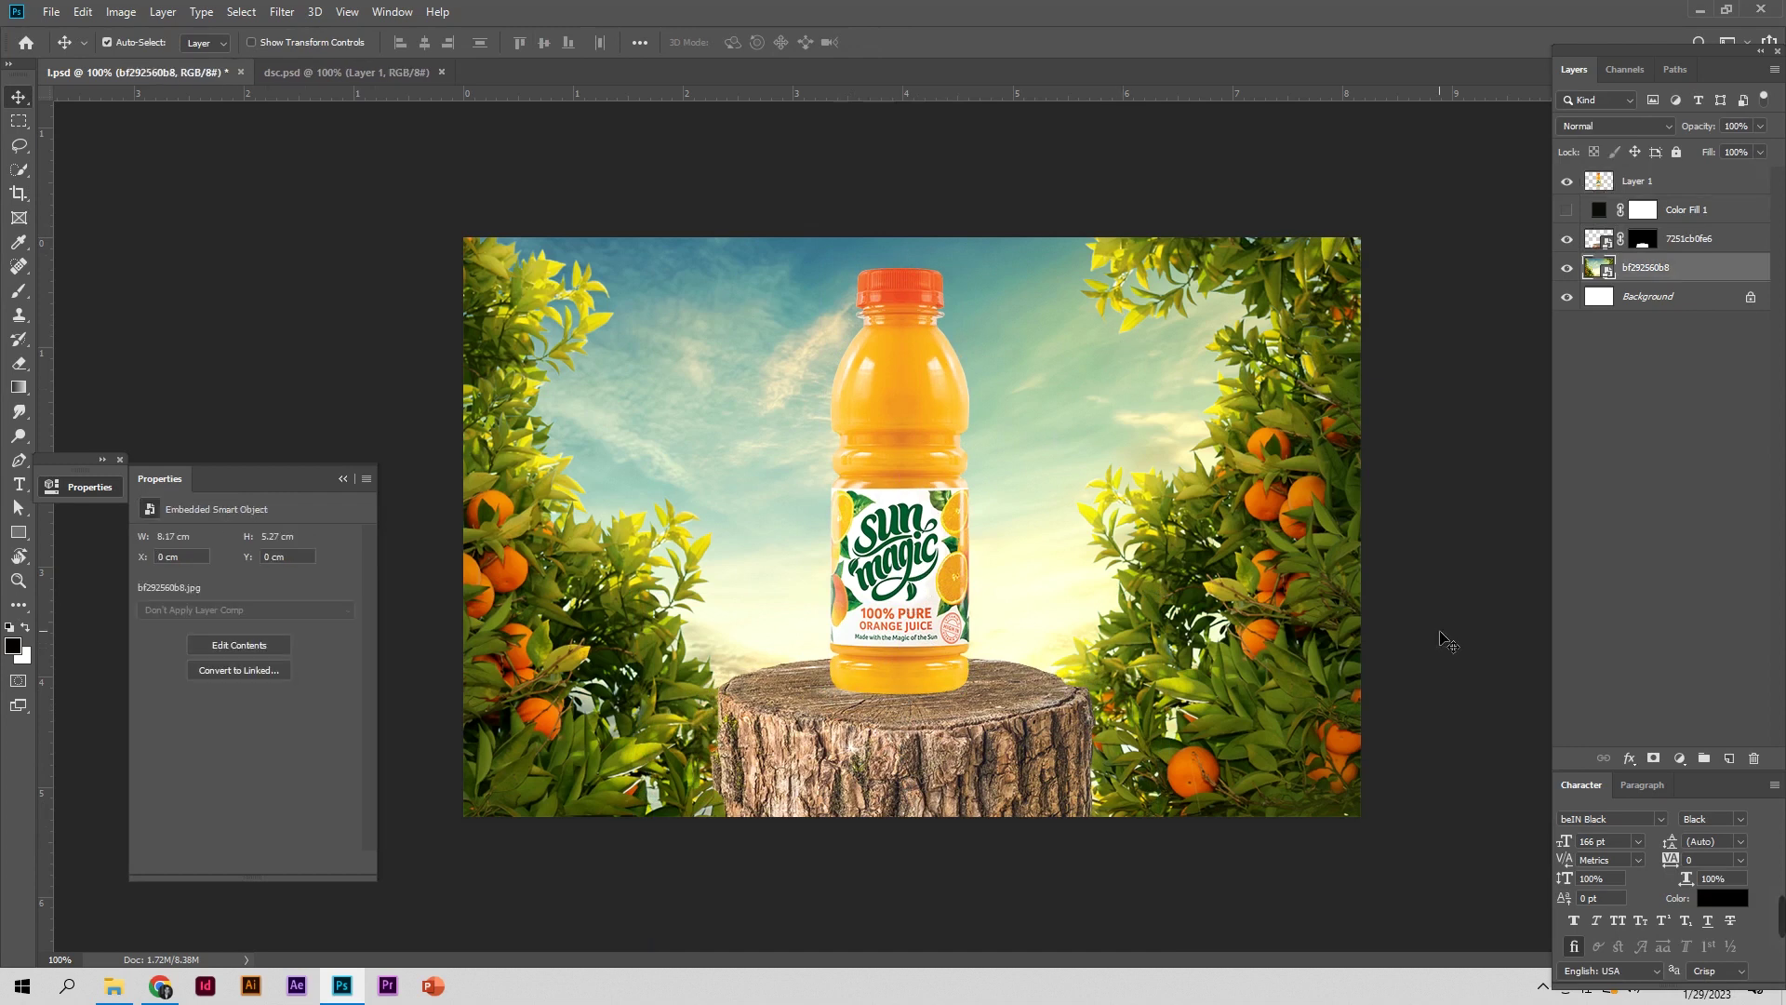
Rasterize the orange-grove background and set the Blur tool to 100% strength, size 47
{"action": "right_click", "coordinate": [1726, 267]}
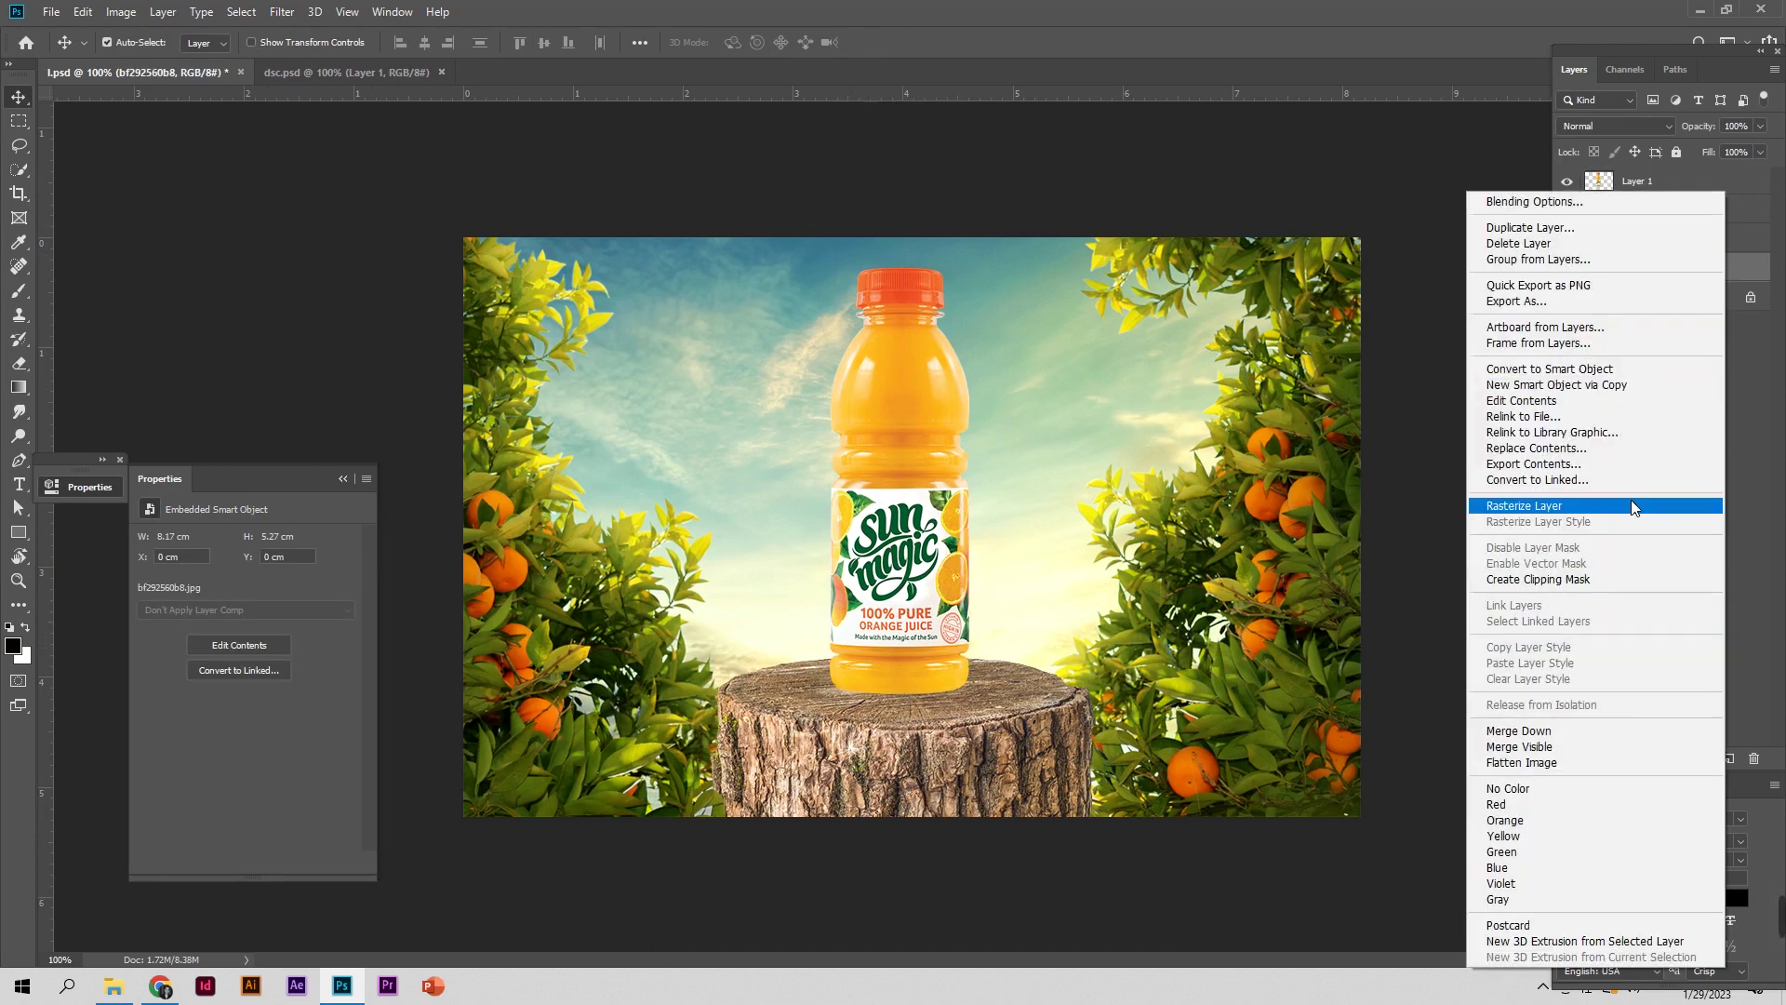
{"action": "left_click", "coordinate": [1632, 499]}
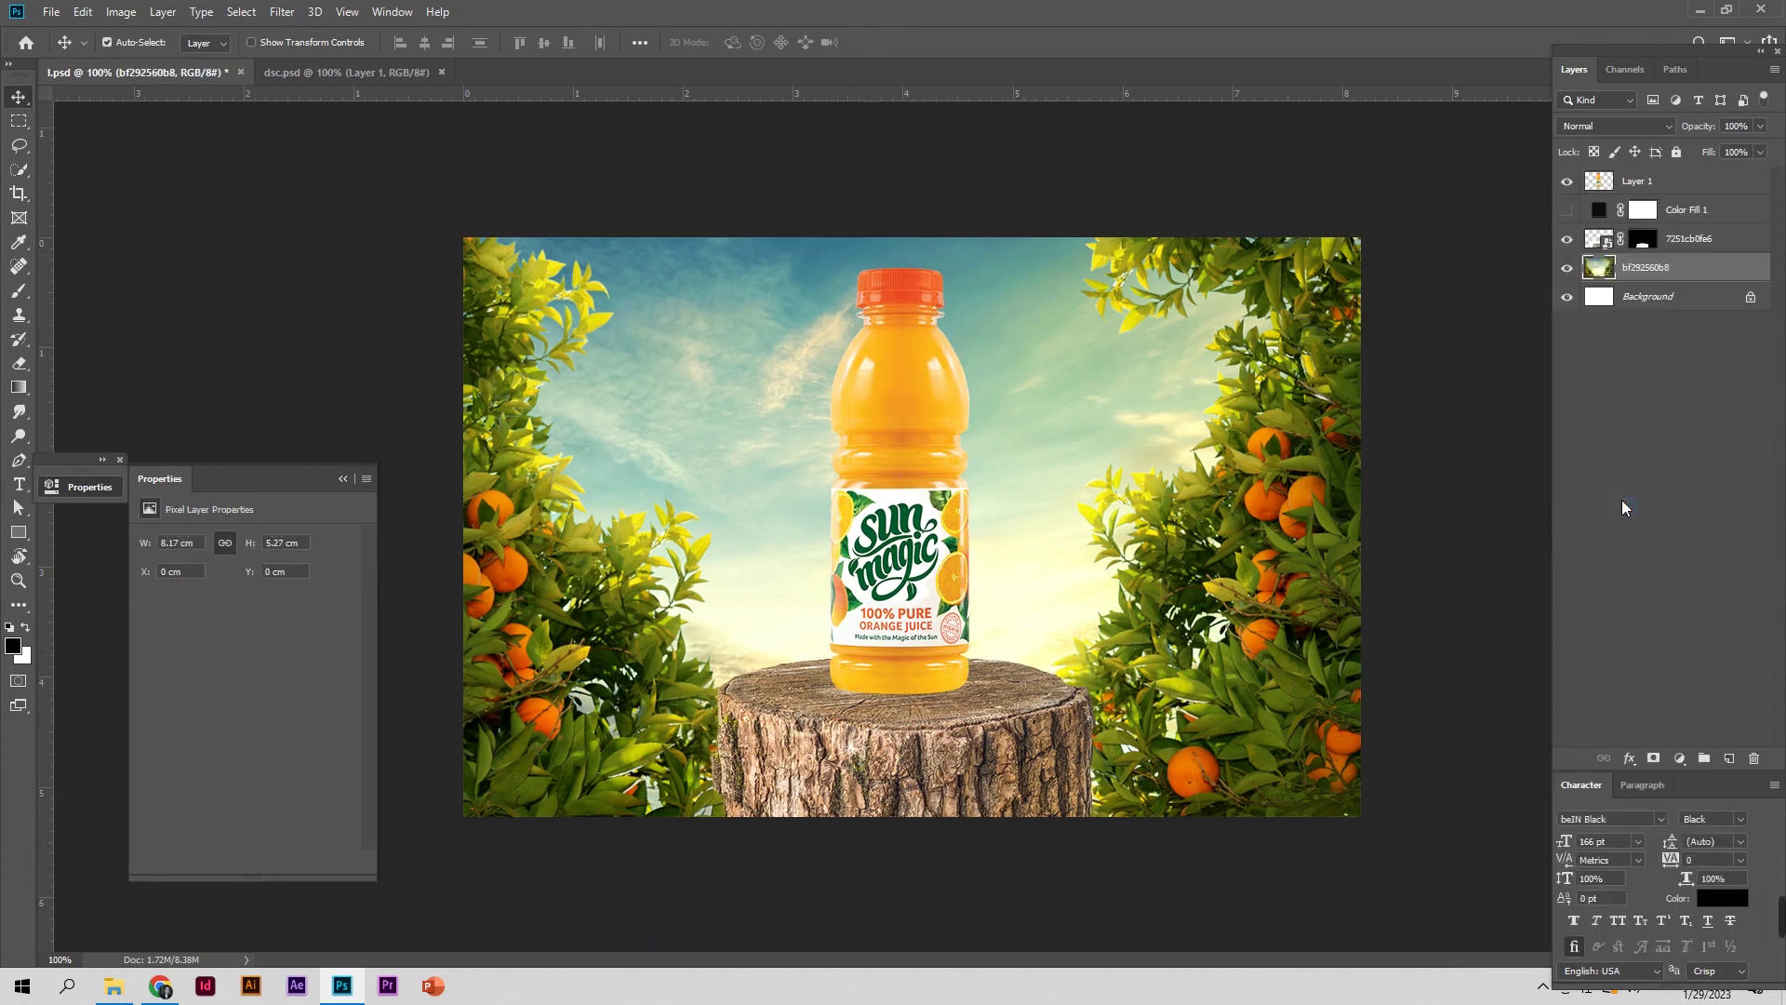
{"action": "left_click", "coordinate": [18, 411]}
{"action": "left_click", "coordinate": [91, 411]}
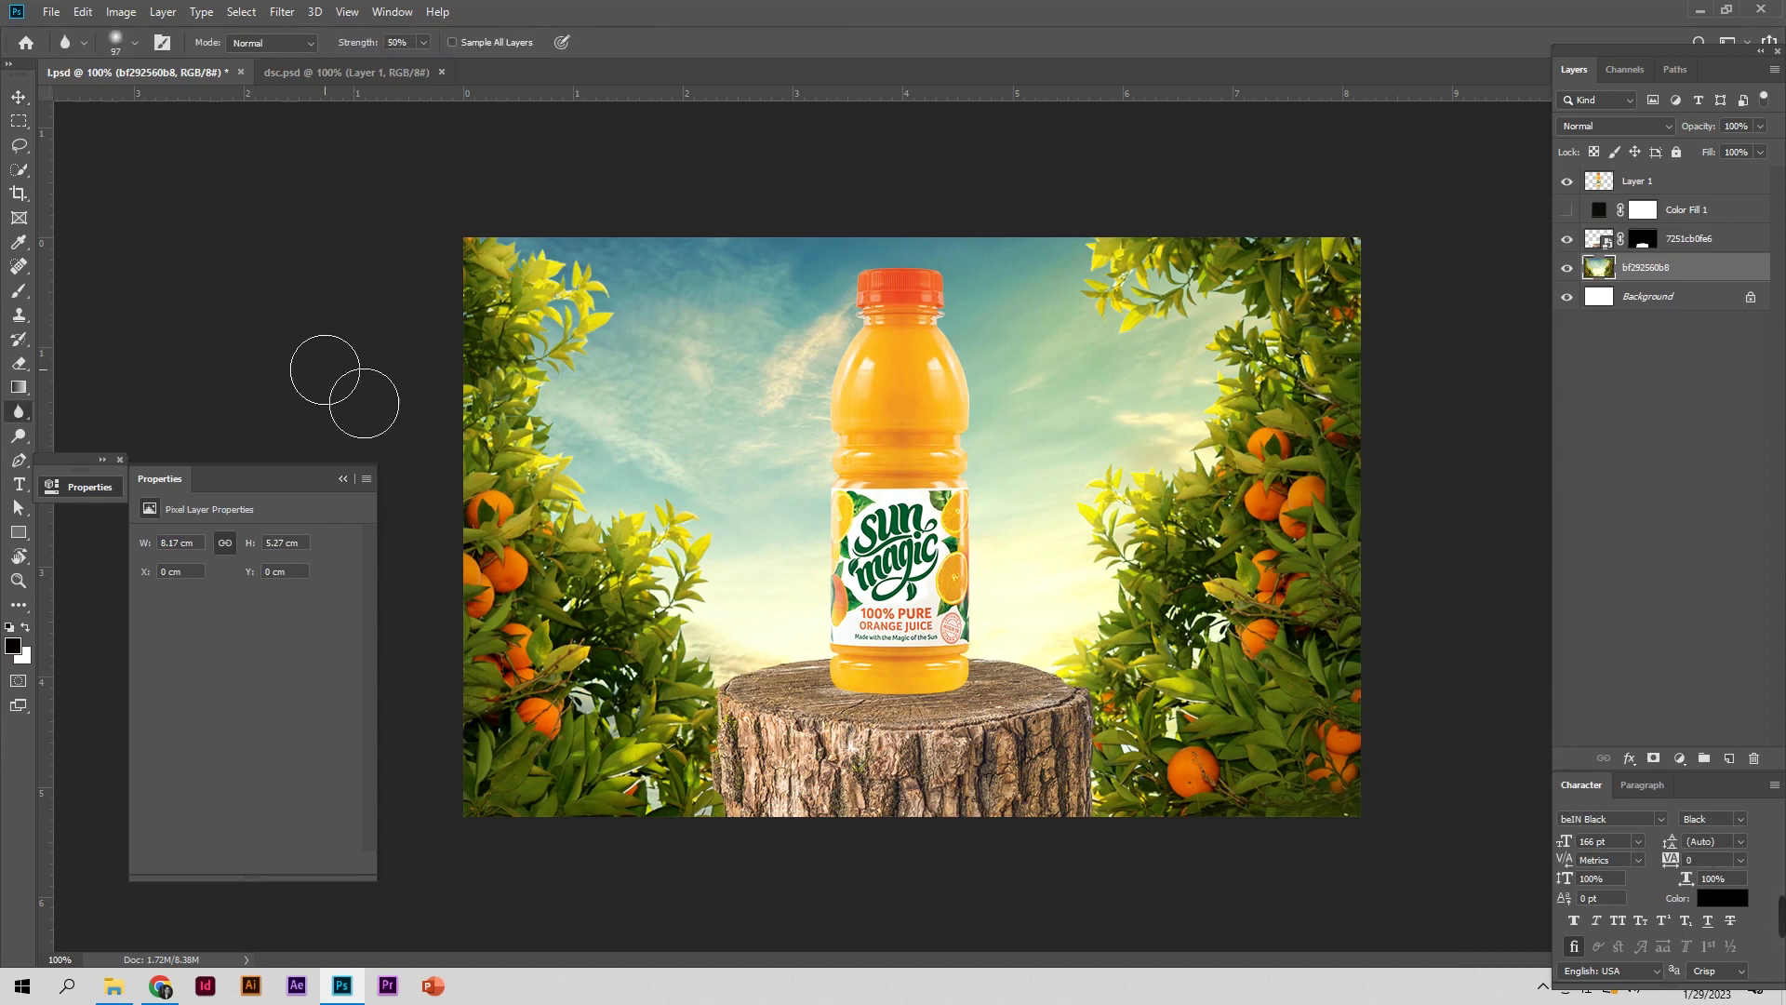
{"action": "left_click_drag", "start_coordinate": [365, 43], "coordinate": [758, 350]}
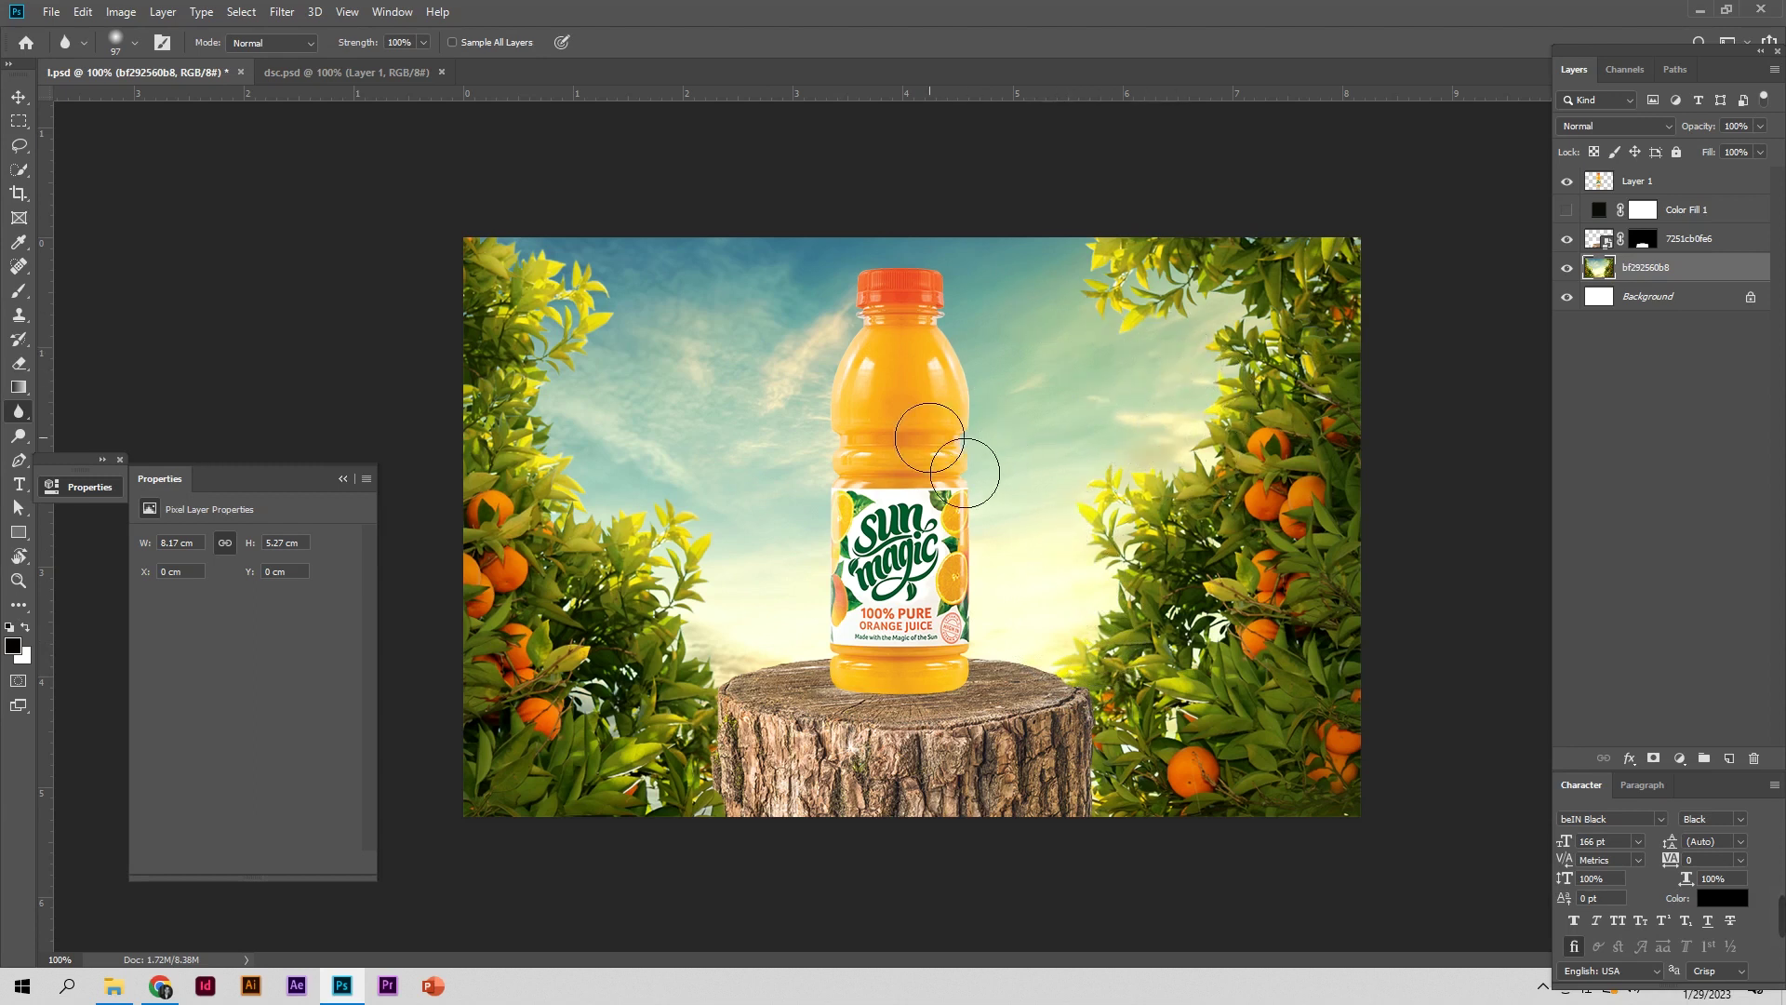
{"action": "left_click_drag", "start_coordinate": [965, 425], "coordinate": [903, 432]}
Add a Curves layer with the white point pulled in, and invert its mask
{"action": "right_click", "coordinate": [18, 96]}
{"action": "left_click", "coordinate": [1682, 759]}
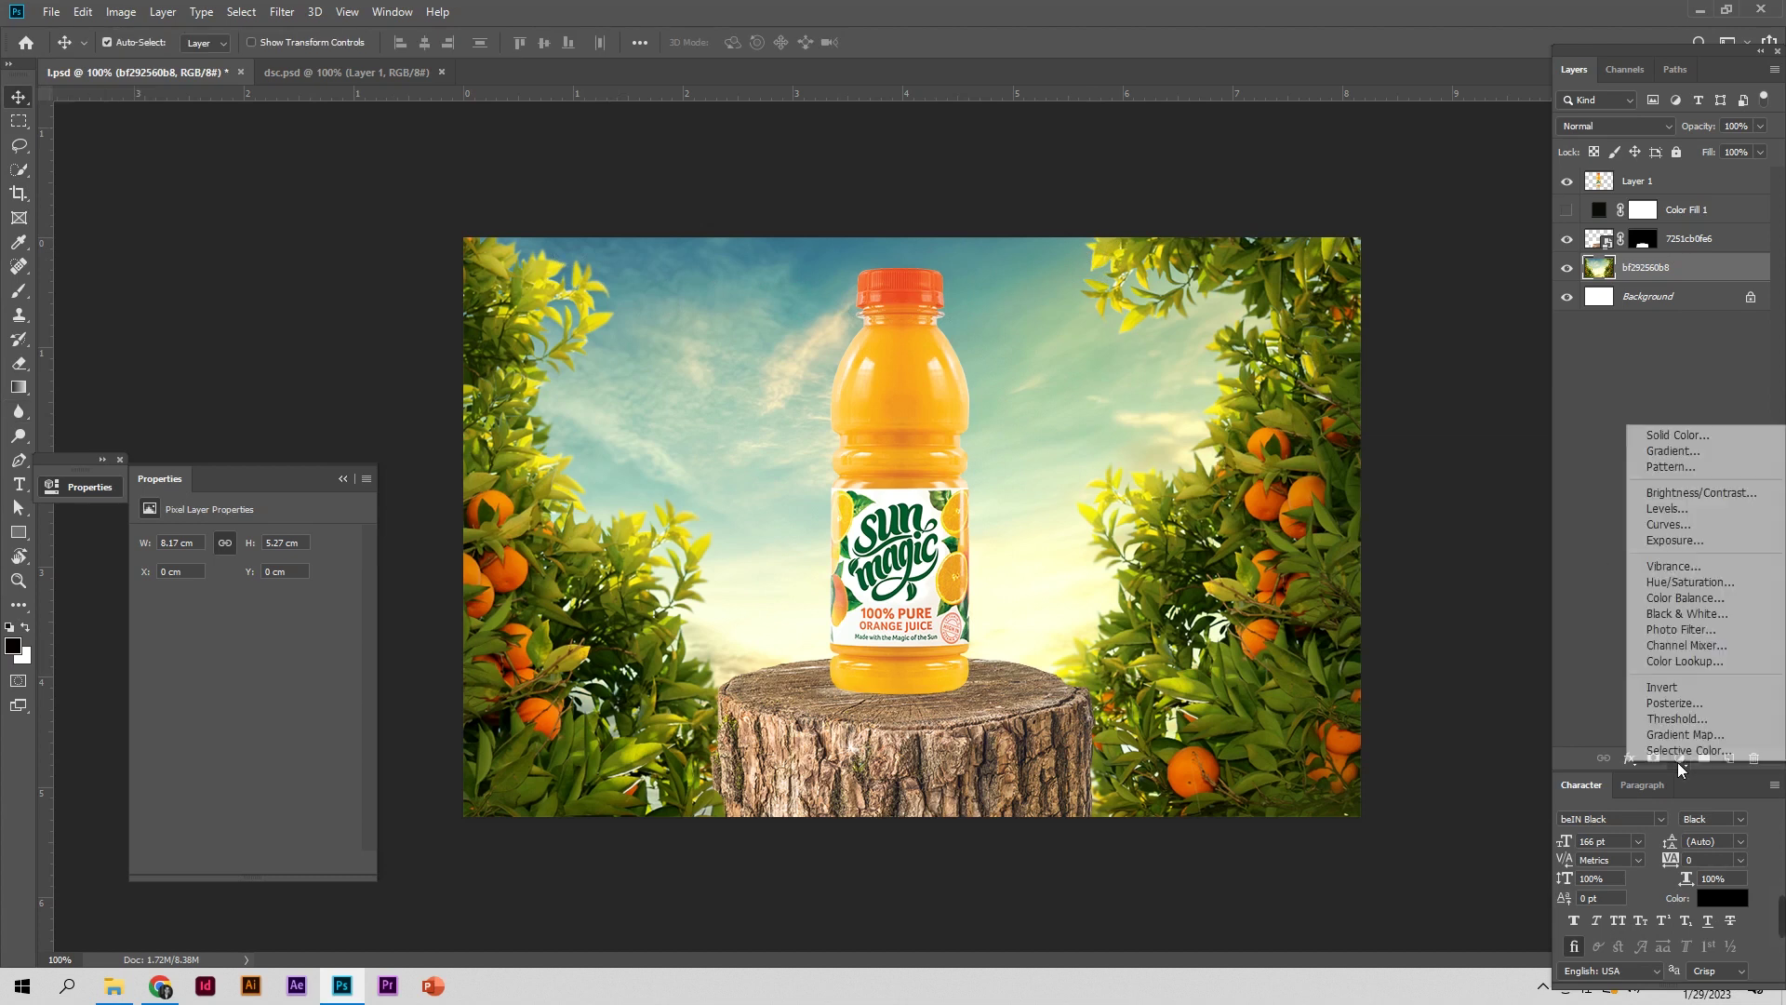
{"action": "left_click", "coordinate": [1717, 524]}
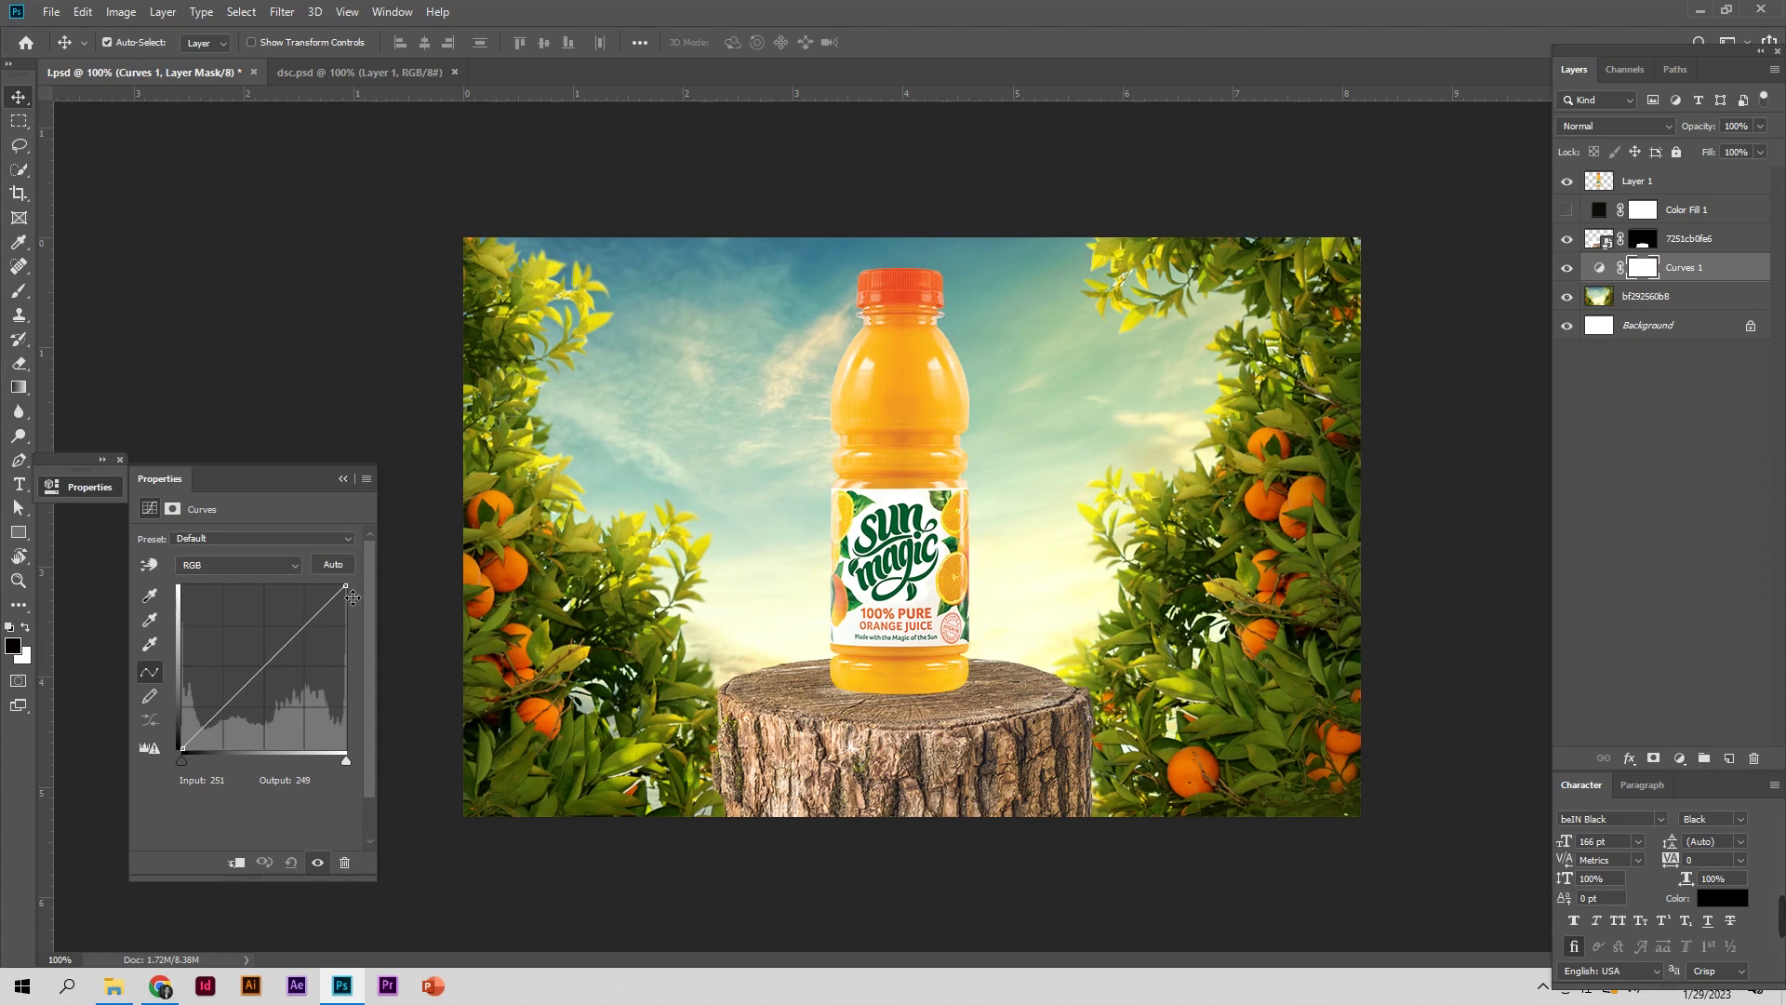
{"action": "left_click_drag", "start_coordinate": [349, 596], "coordinate": [325, 584]}
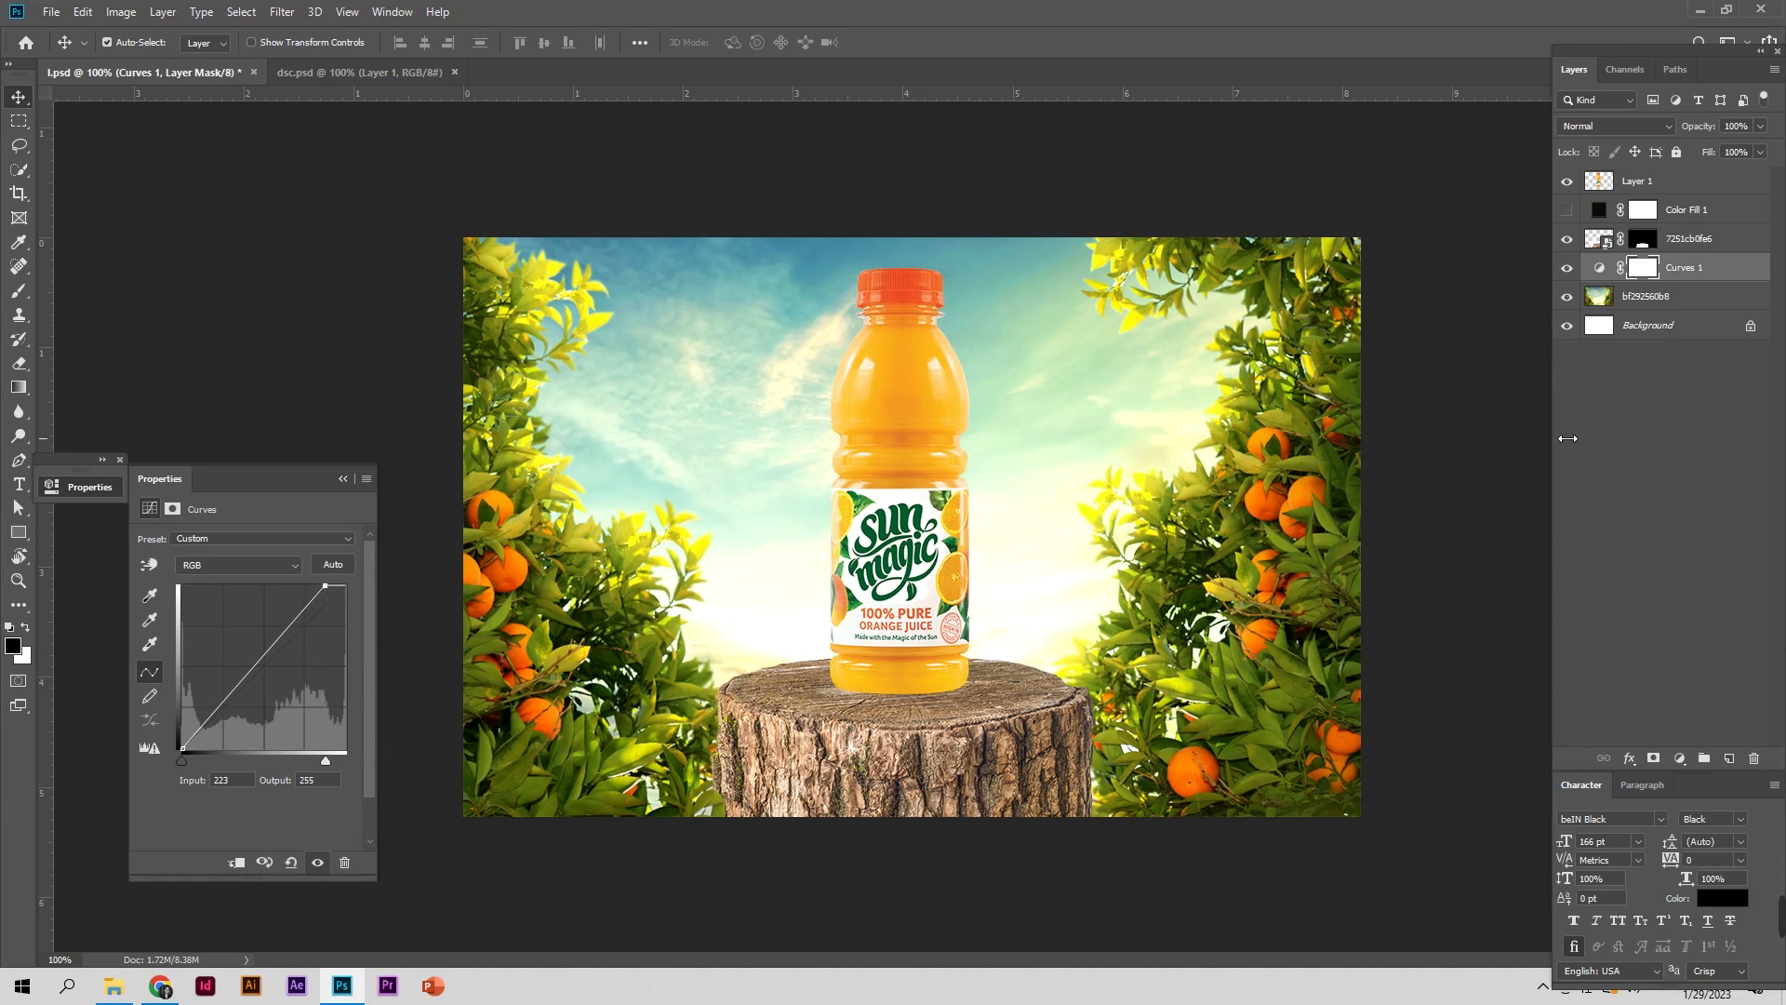
{"action": "left_click", "coordinate": [1648, 270]}
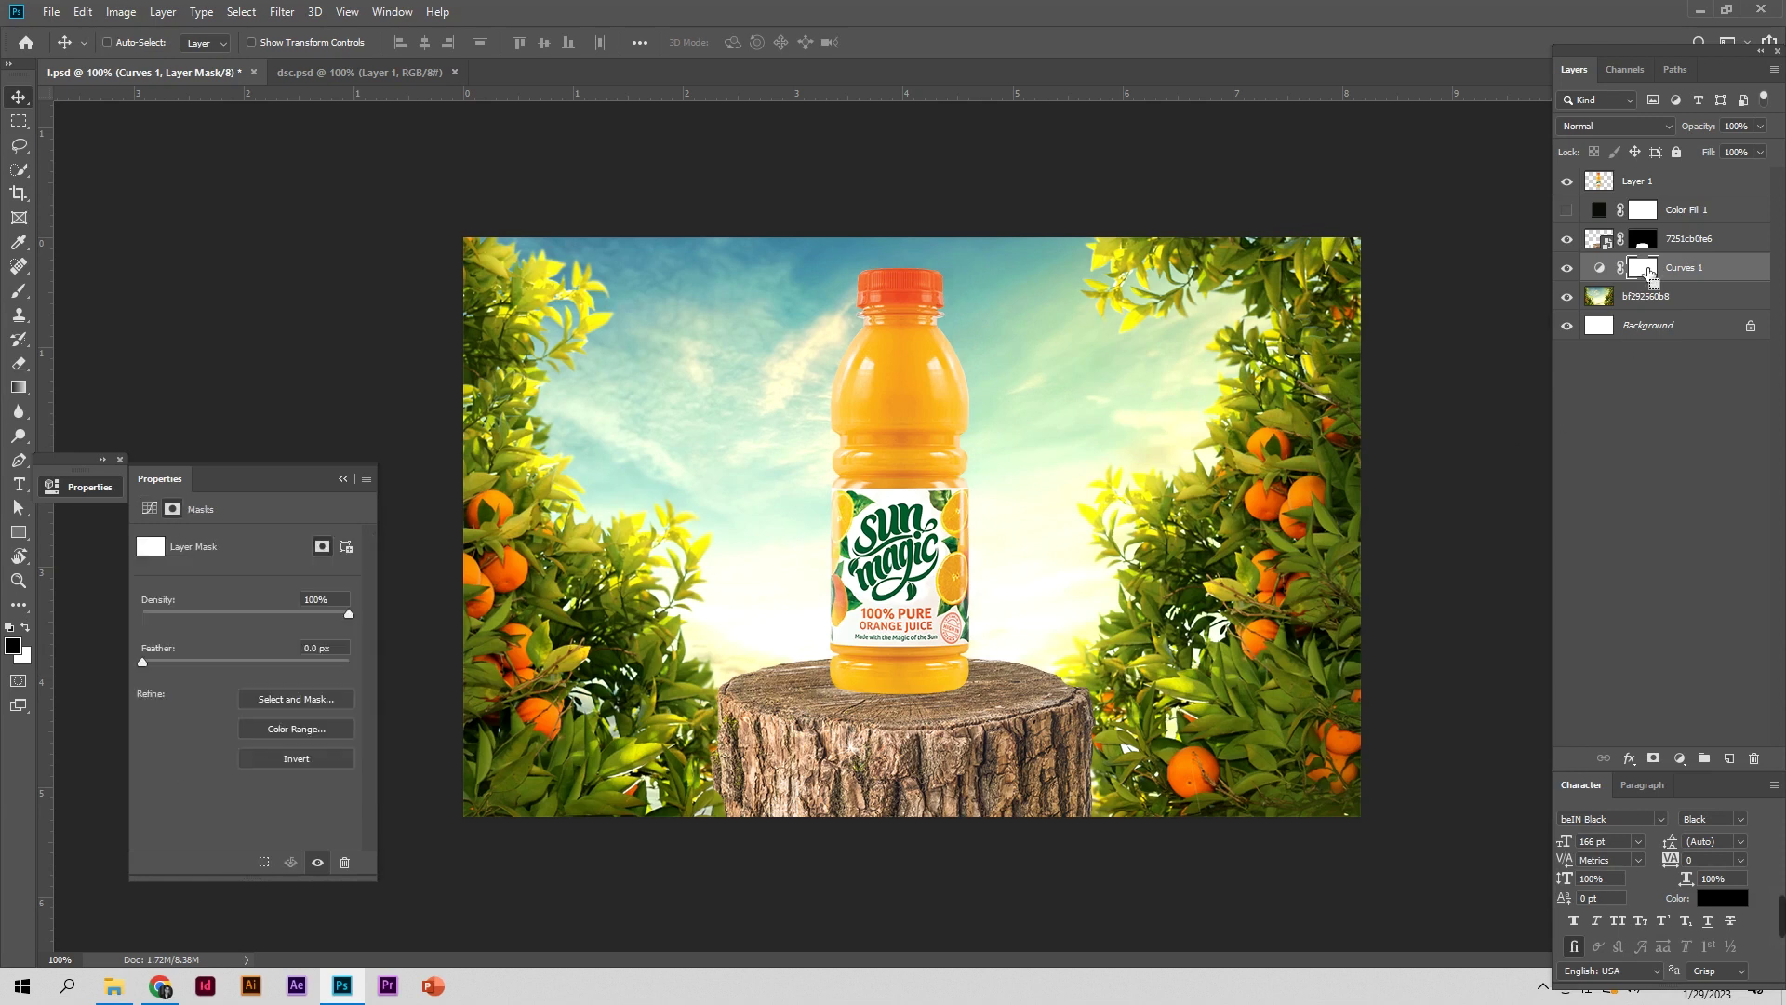
{"action": "key", "text": "ctrl+i"}
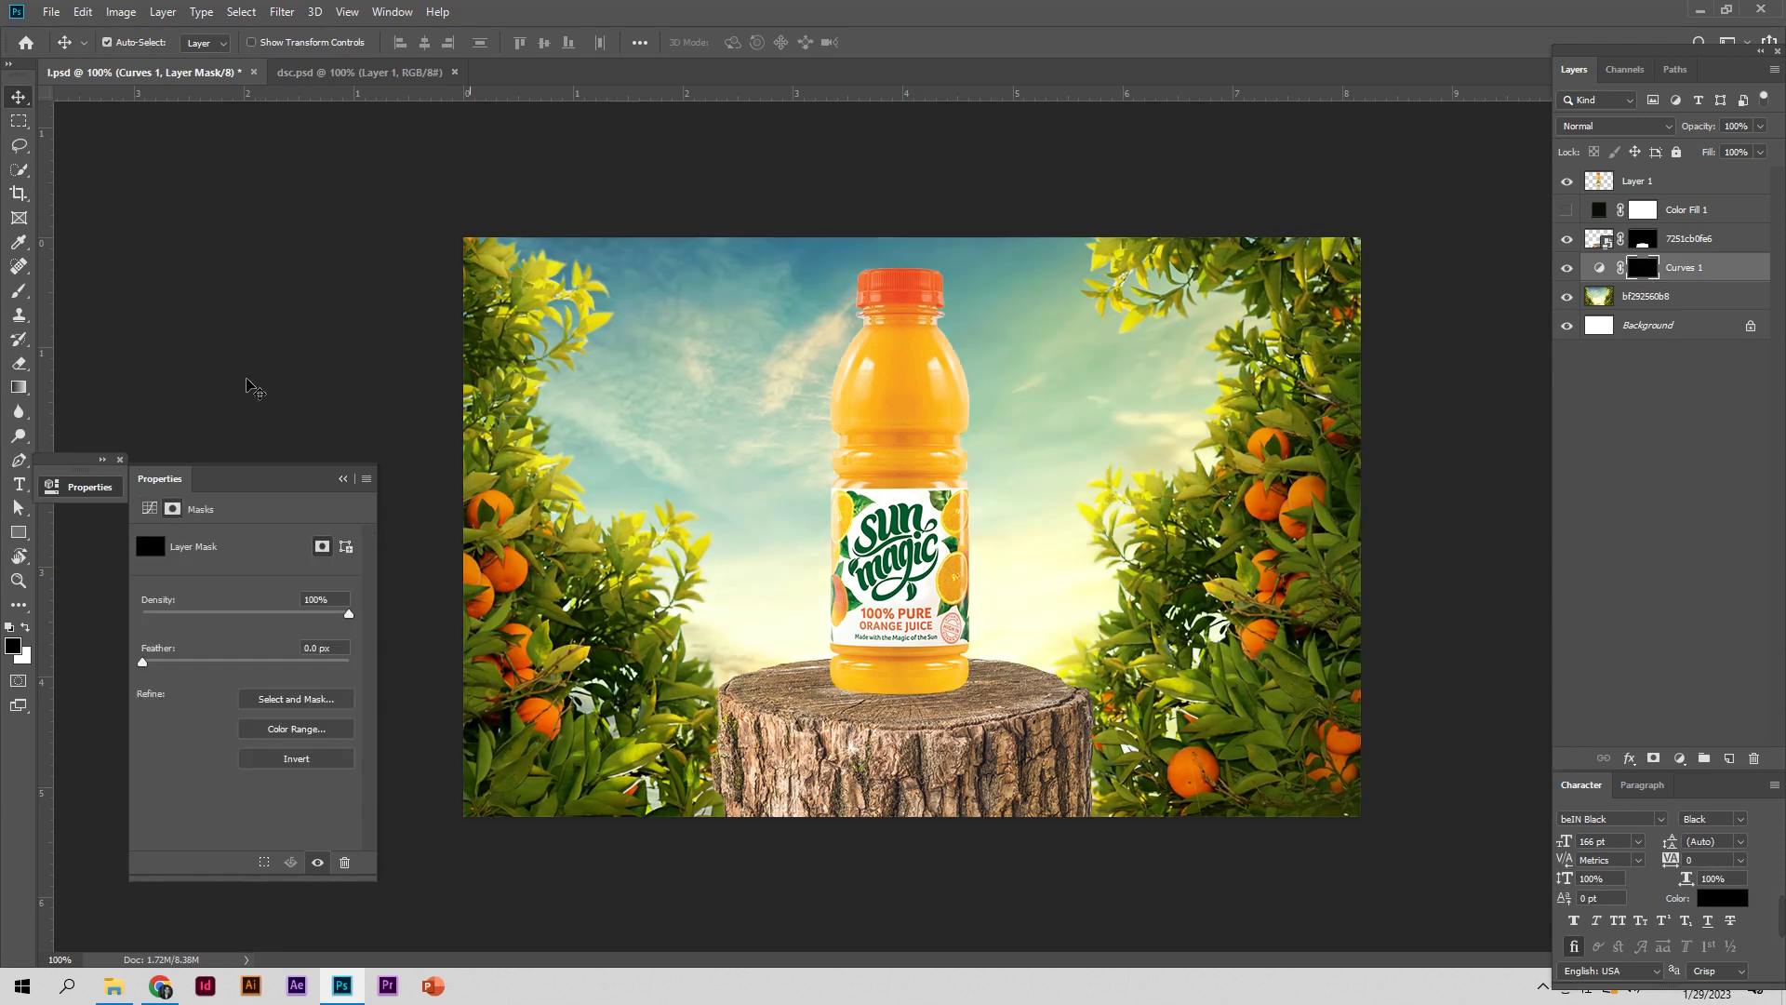
Paint white into the mask over the sky and foliage around the bottle
{"action": "left_click", "coordinate": [21, 290]}
{"action": "mouse_move", "coordinate": [678, 365]}
{"action": "left_mouse_down"}
{"action": "mouse_move", "coordinate": [789, 245]}
{"action": "mouse_move", "coordinate": [758, 325]}
{"action": "left_mouse_up"}
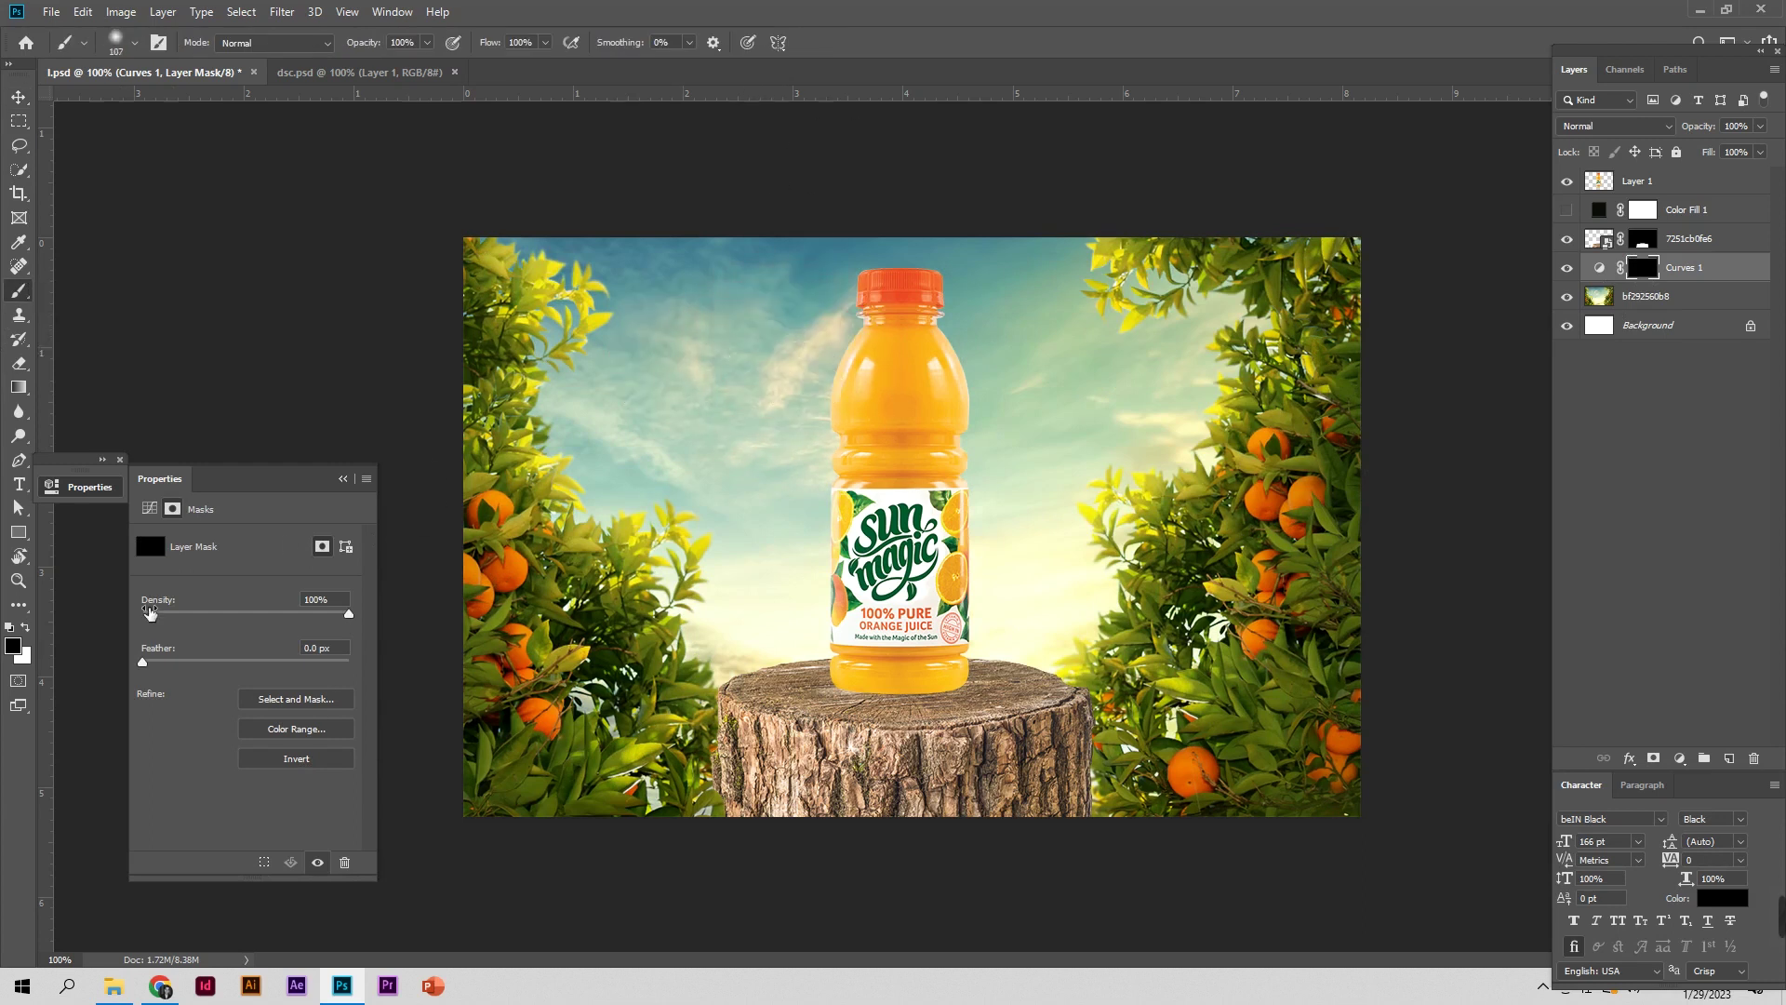
{"action": "left_click", "coordinate": [27, 629]}
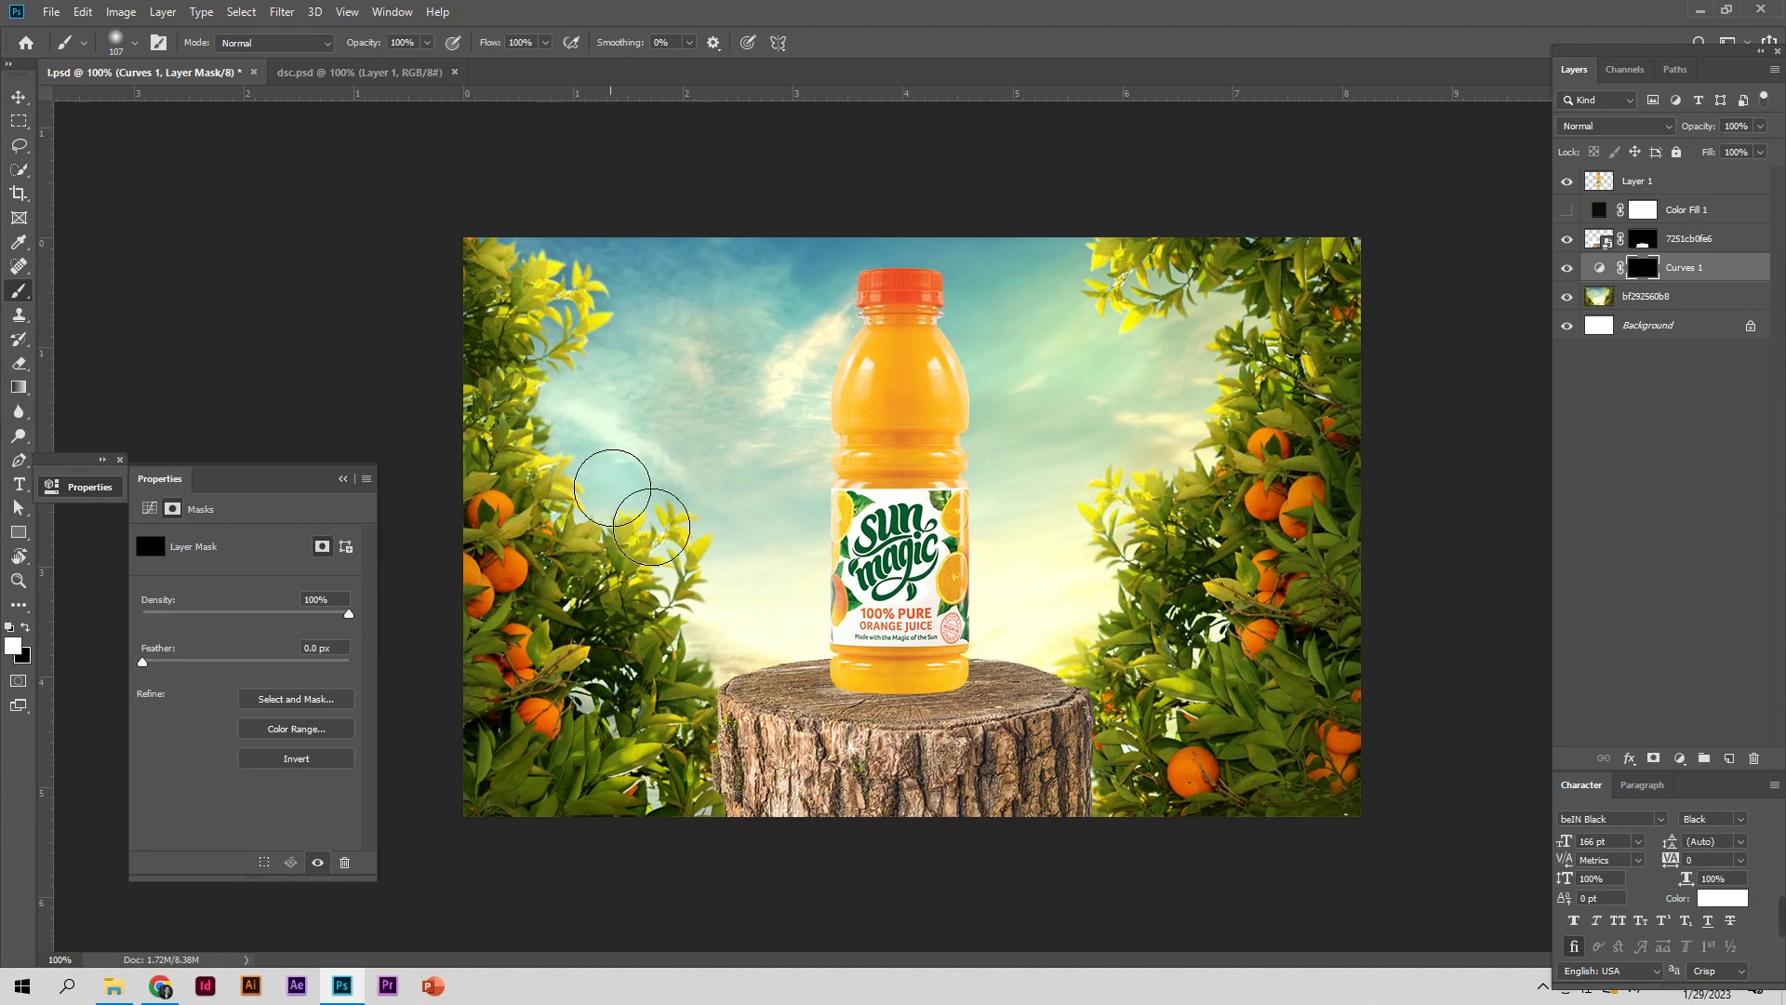
{"action": "left_click_drag", "start_coordinate": [726, 508], "coordinate": [721, 619]}
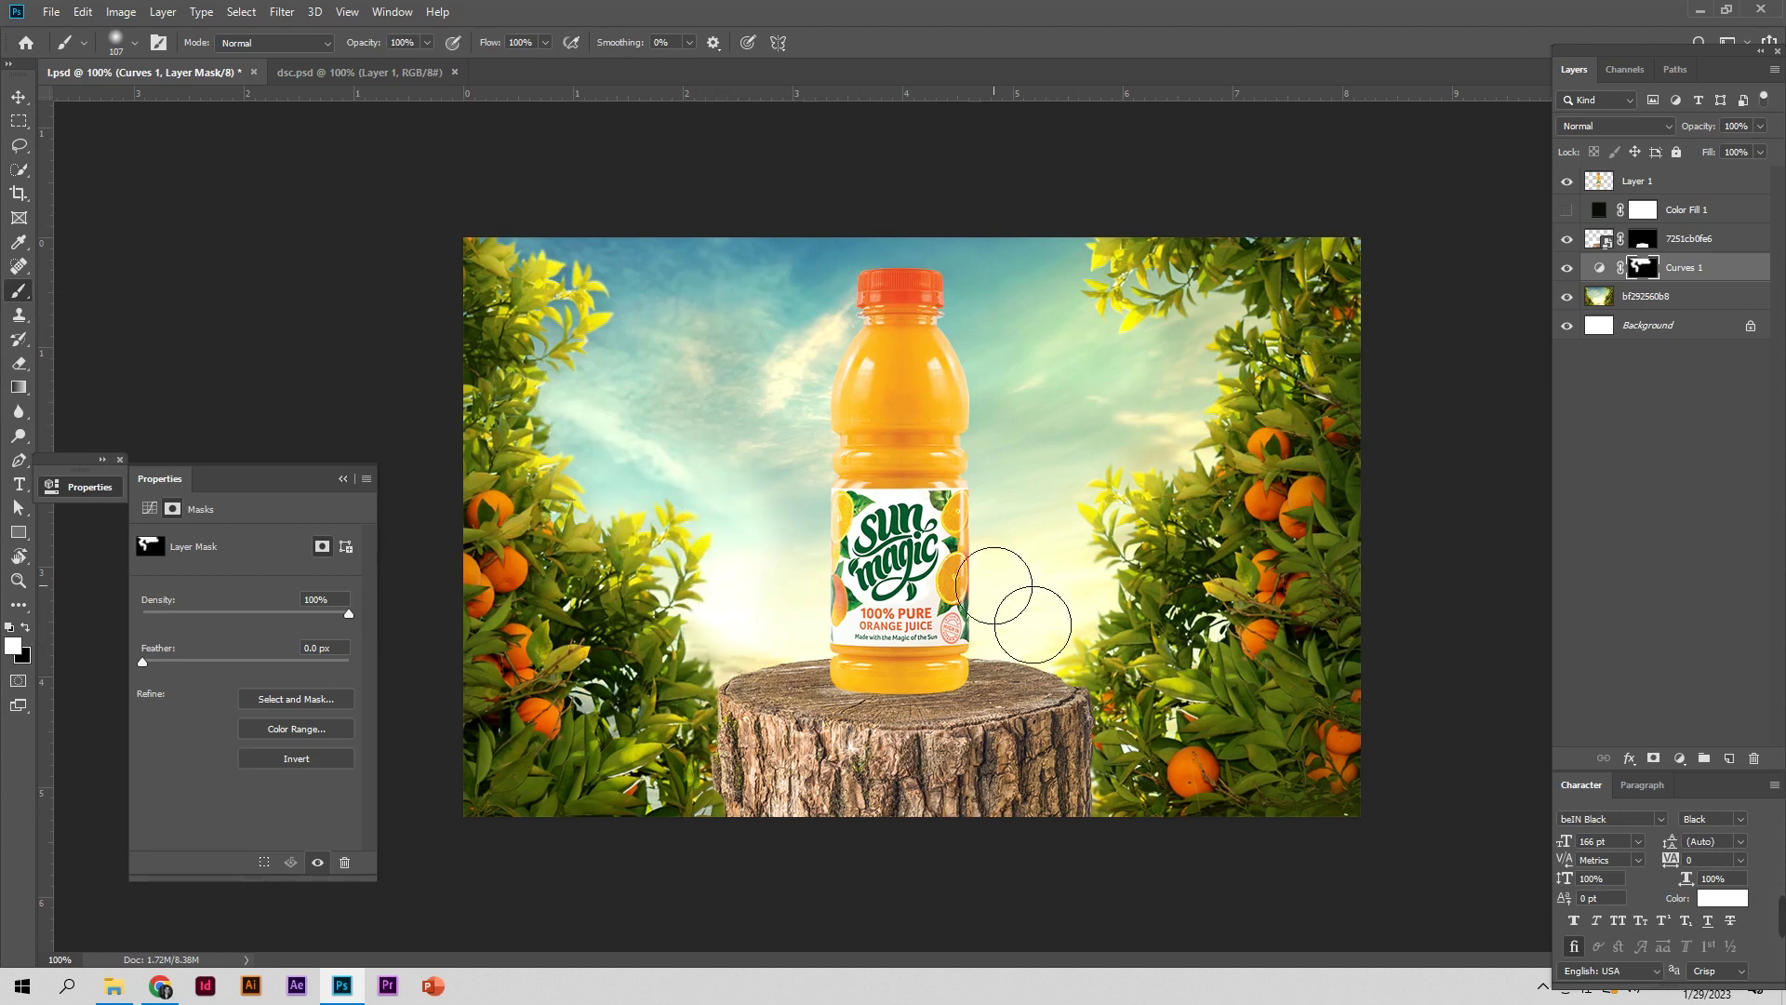
{"action": "left_click_drag", "start_coordinate": [1079, 583], "coordinate": [1131, 424]}
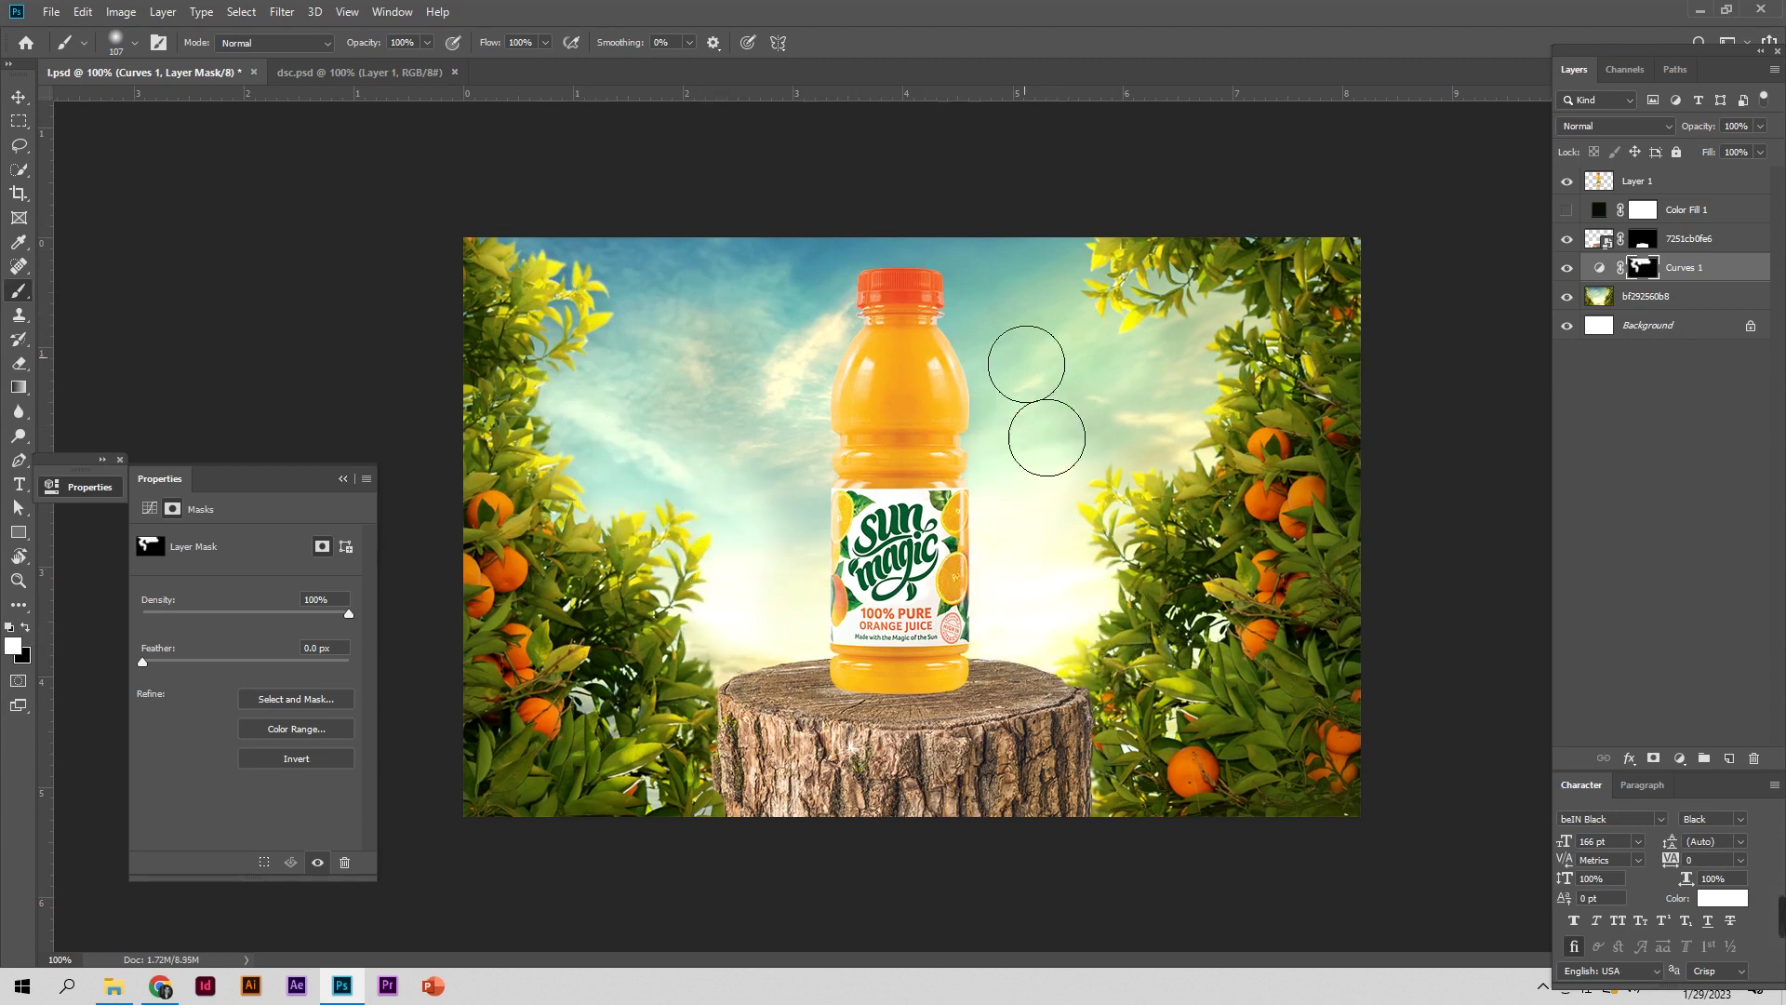
{"action": "right_click", "coordinate": [1148, 372], "text": "alt"}
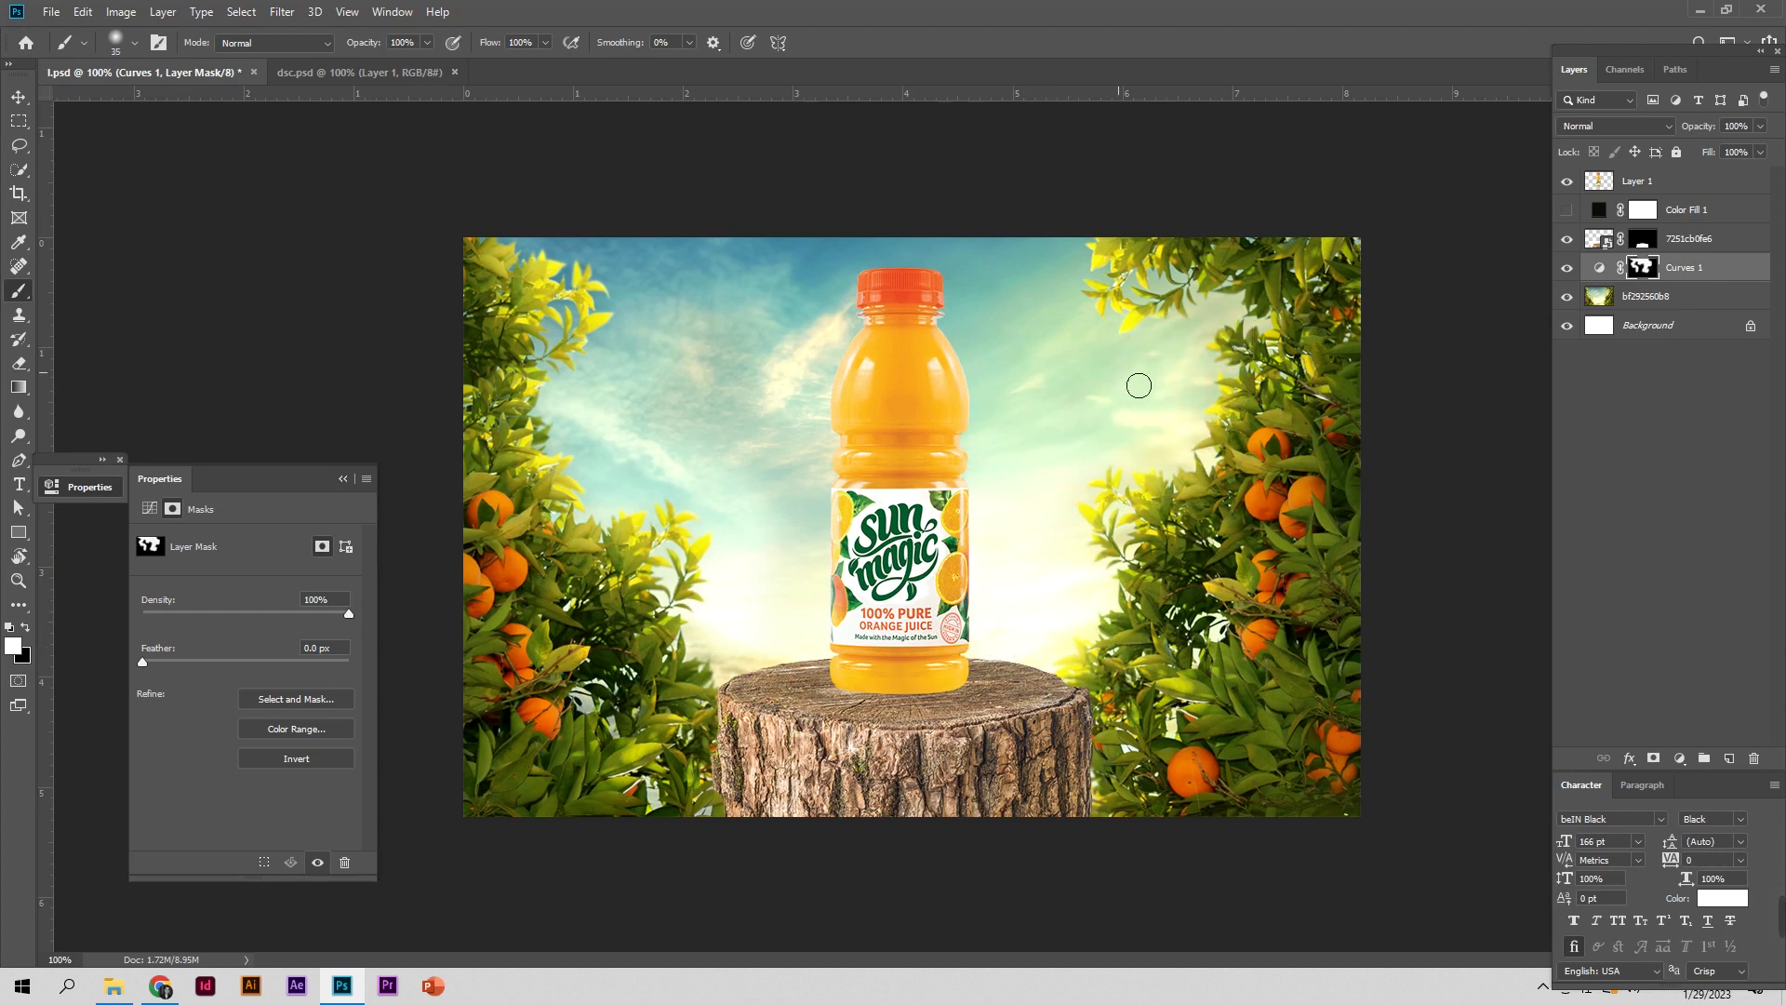
{"action": "mouse_move", "coordinate": [1224, 331]}
{"action": "left_mouse_down"}
{"action": "mouse_move", "coordinate": [1239, 327]}
{"action": "mouse_move", "coordinate": [1102, 291]}
{"action": "left_mouse_up"}
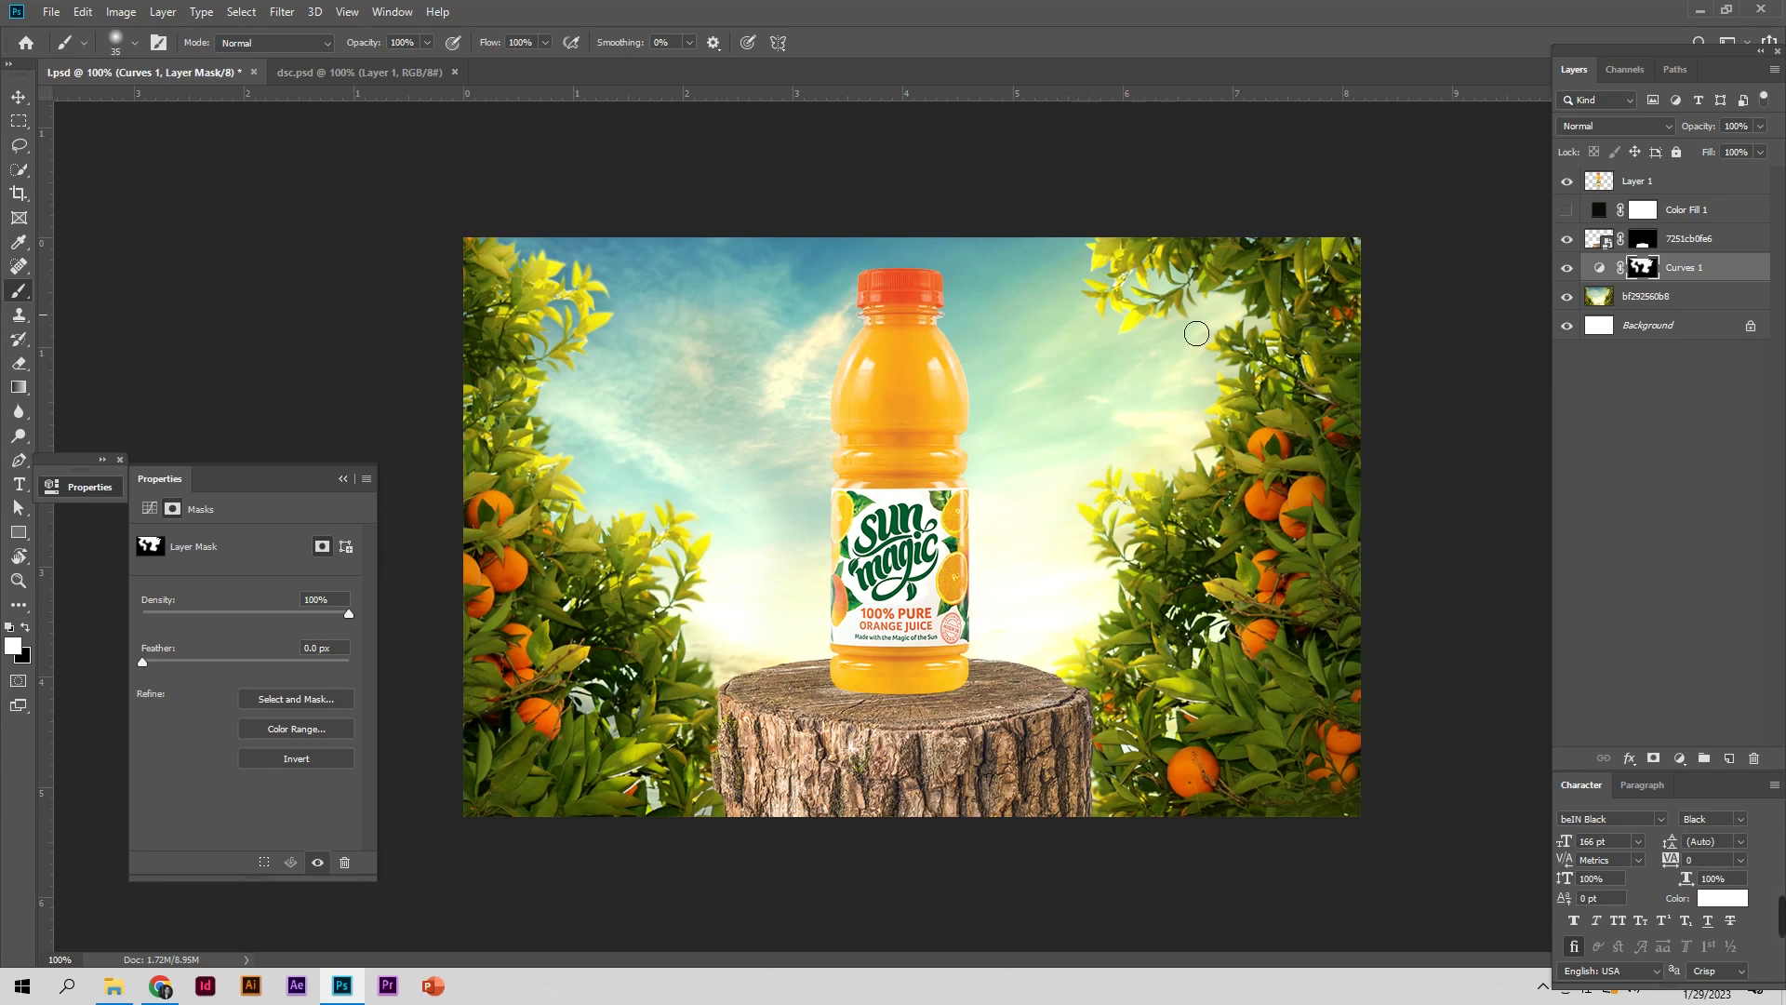
{"action": "mouse_move", "coordinate": [1225, 376]}
{"action": "left_mouse_down"}
{"action": "mouse_move", "coordinate": [1225, 431]}
{"action": "mouse_move", "coordinate": [1158, 479]}
{"action": "mouse_move", "coordinate": [1118, 582]}
{"action": "left_mouse_up"}
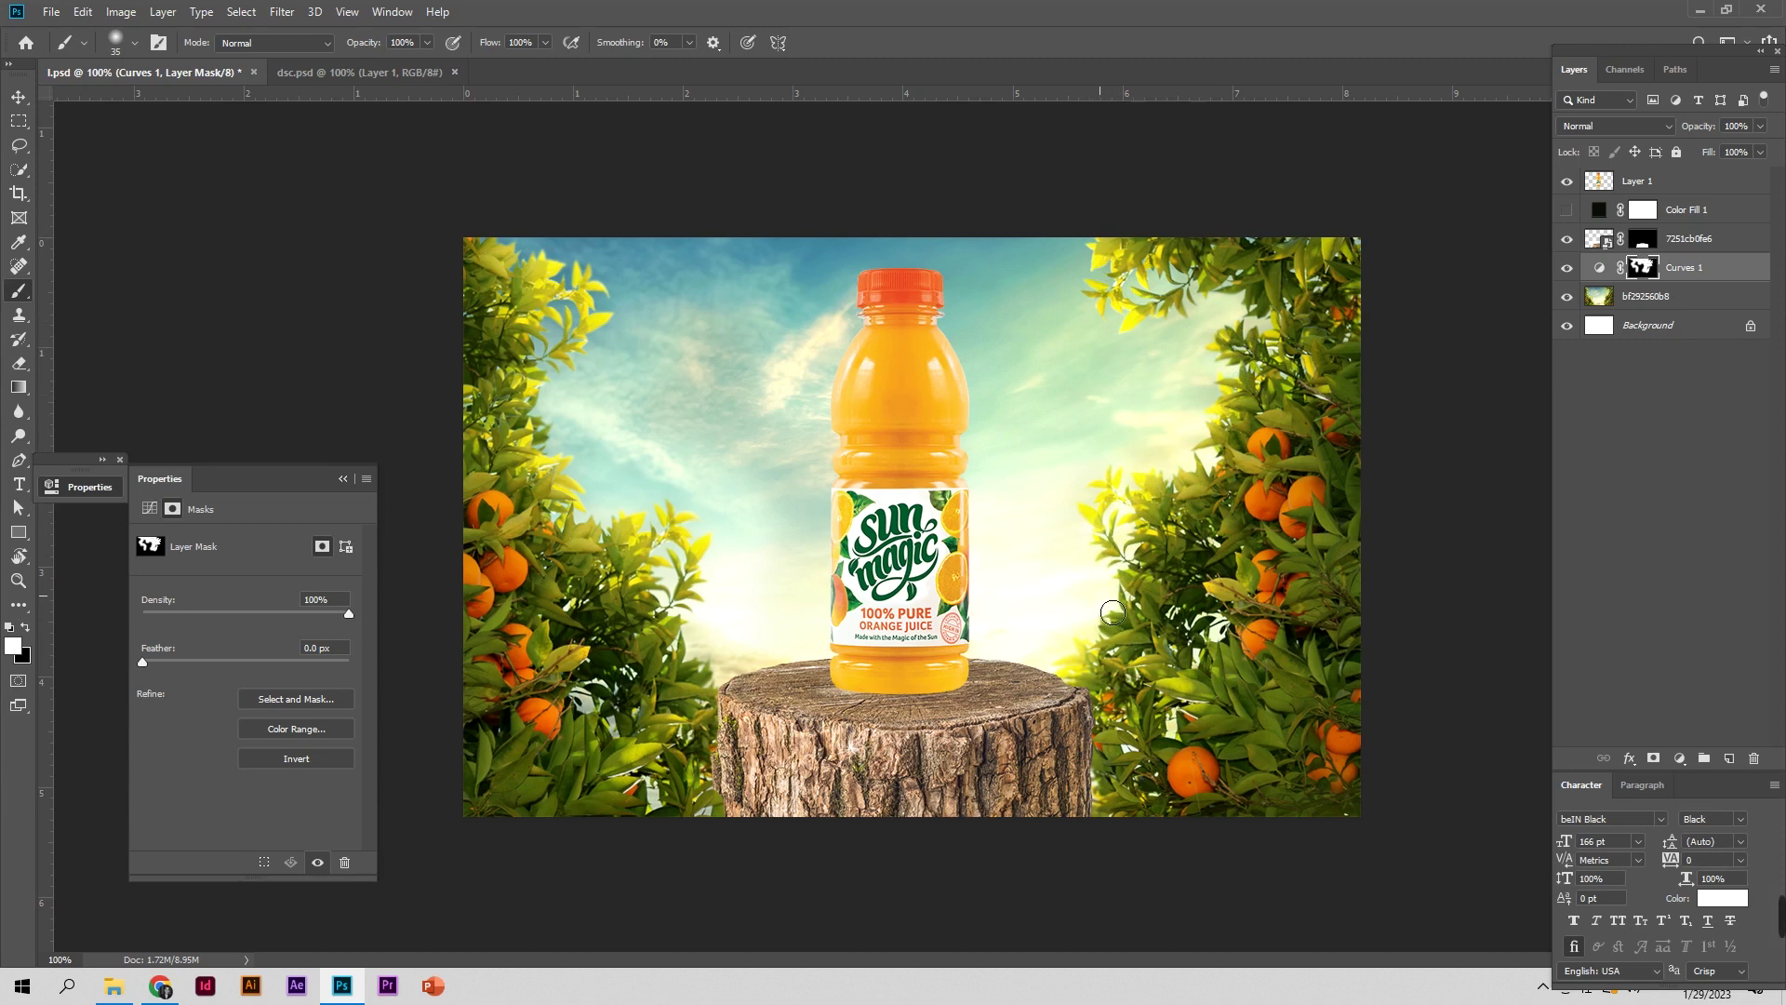
{"action": "left_click_drag", "start_coordinate": [759, 687], "coordinate": [707, 669]}
{"action": "left_click_drag", "start_coordinate": [690, 602], "coordinate": [606, 487]}
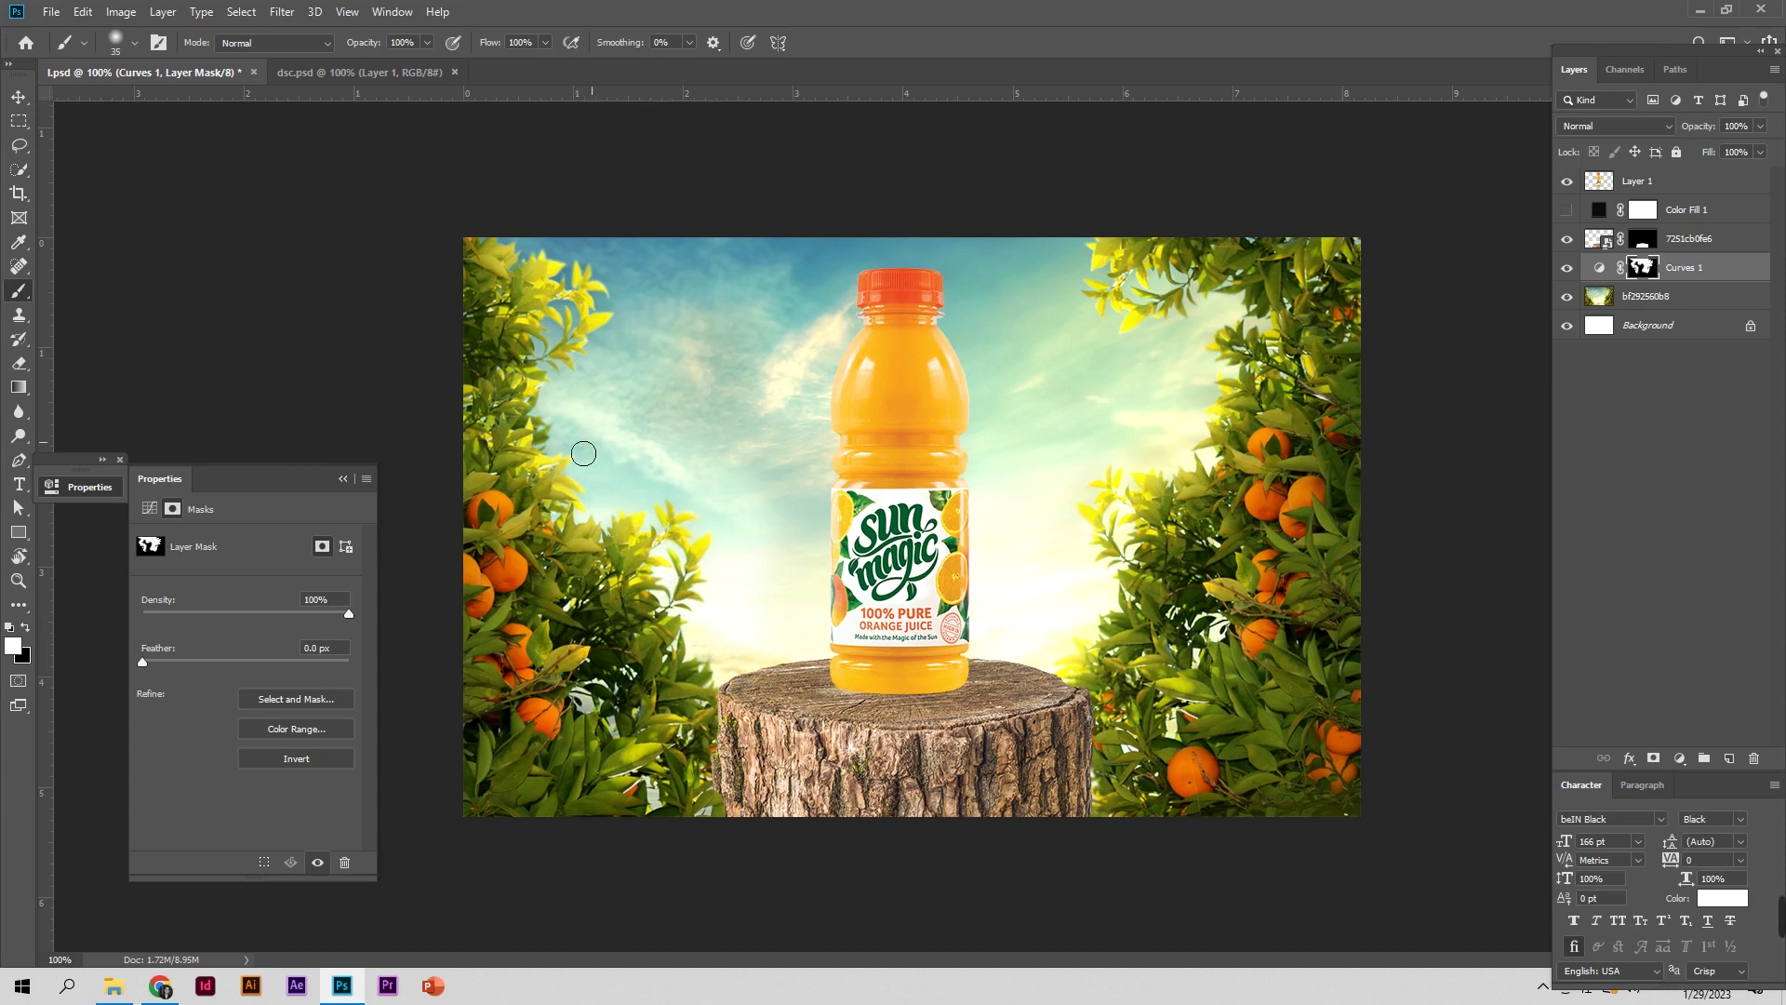
{"action": "left_click_drag", "start_coordinate": [564, 338], "coordinate": [554, 361]}
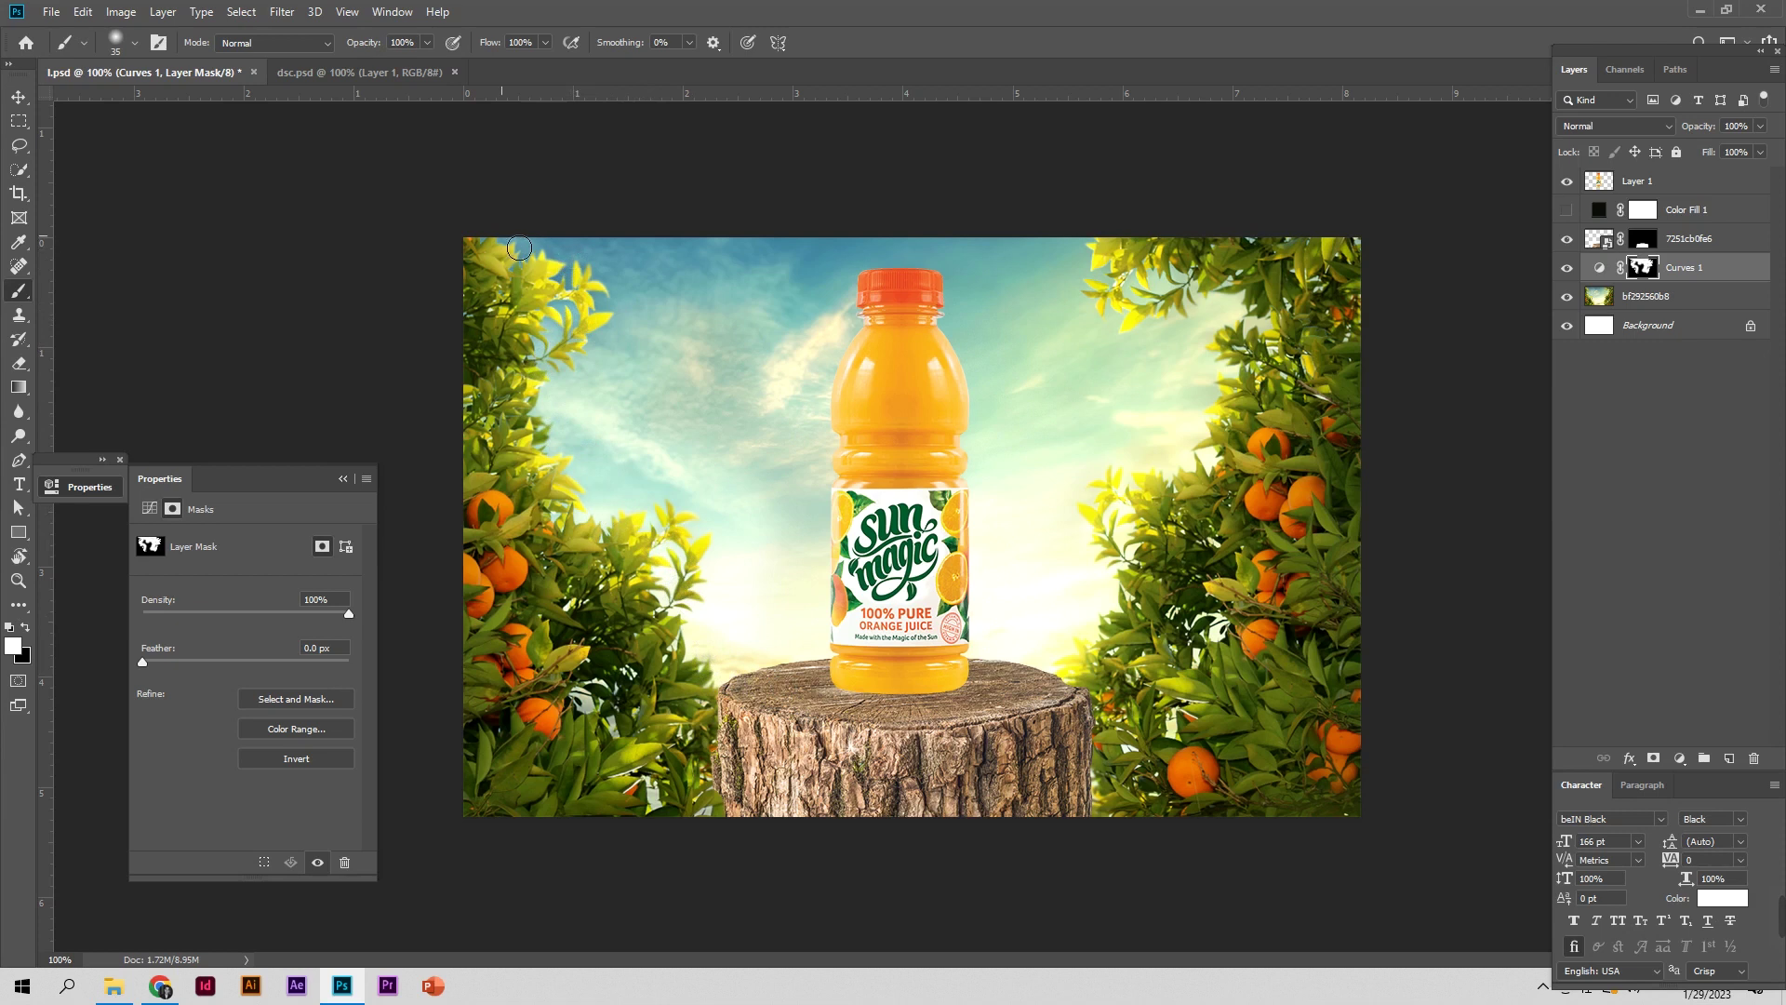
Resize the brush (109, 15, 84), compare with the light hidden, and reselect the background
{"action": "left_click_drag", "start_coordinate": [768, 419], "coordinate": [800, 409]}
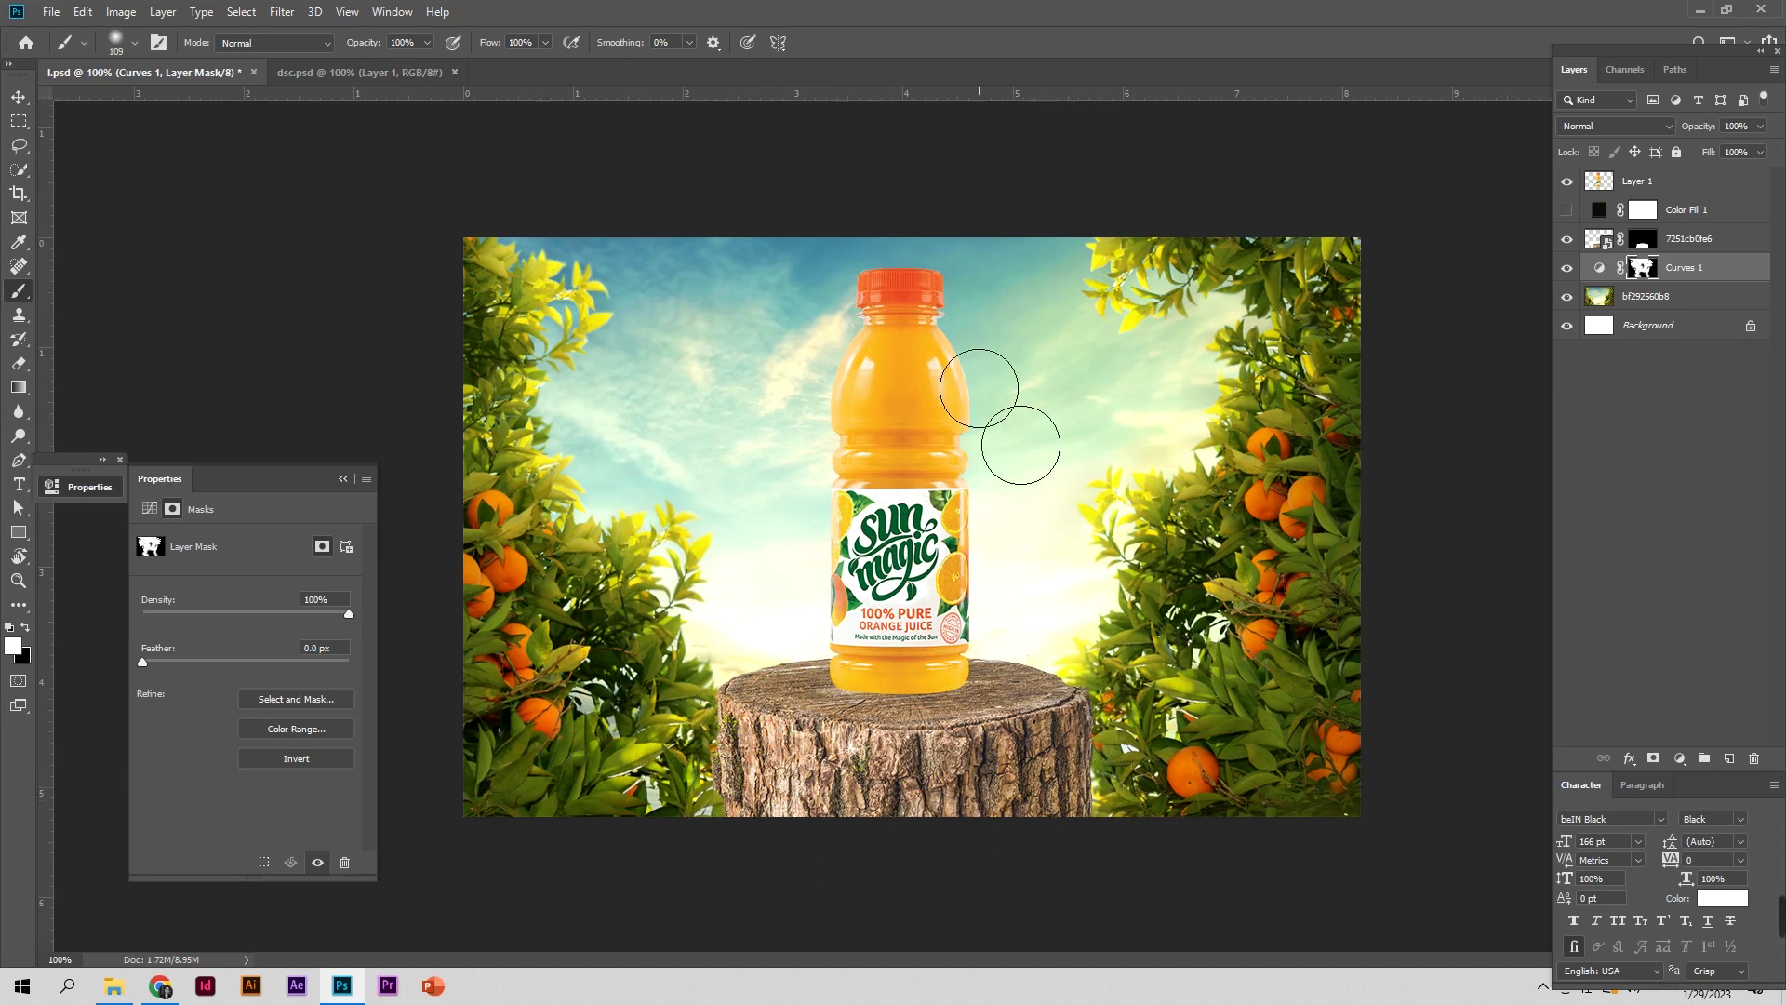
{"action": "left_click_drag", "start_coordinate": [907, 552], "coordinate": [865, 559]}
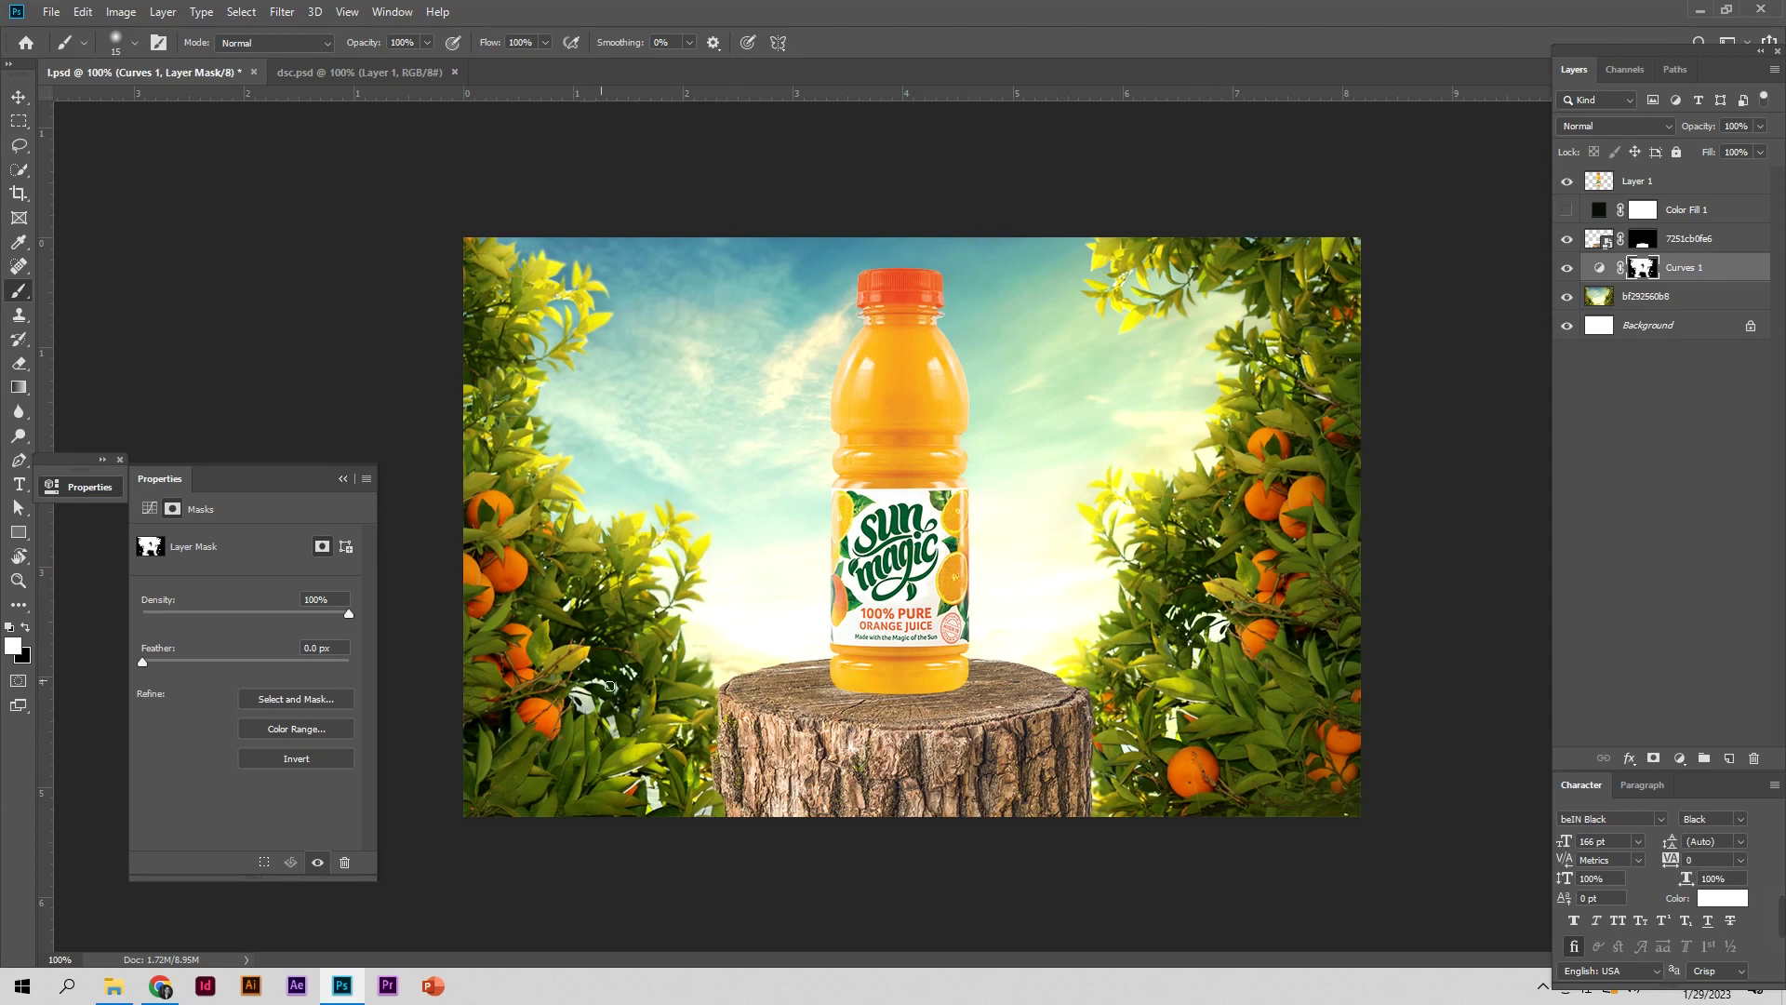
{"action": "left_click", "coordinate": [1566, 269]}
{"action": "left_click_drag", "start_coordinate": [1151, 428], "coordinate": [1129, 421]}
{"action": "left_click", "coordinate": [20, 100]}
{"action": "left_click", "coordinate": [522, 703]}
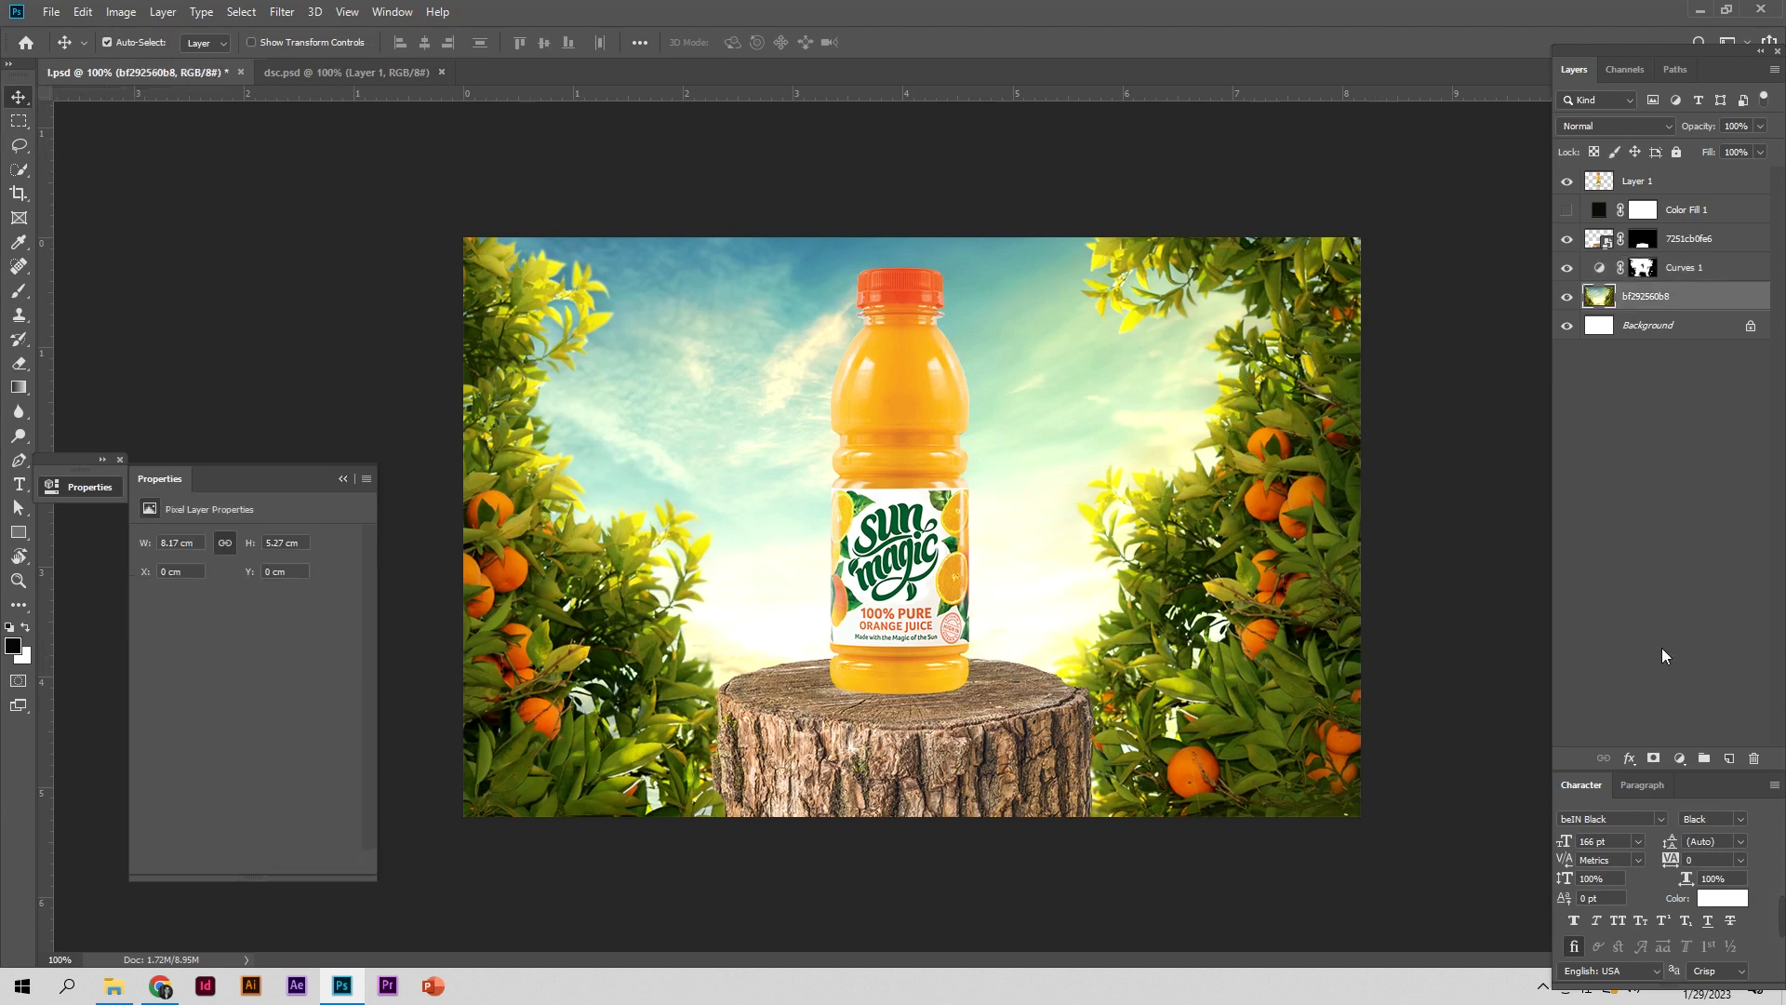
Add an Exposure adjustment layer at -1.32 and invert its mask to hide the darkening
{"action": "left_click", "coordinate": [1680, 758]}
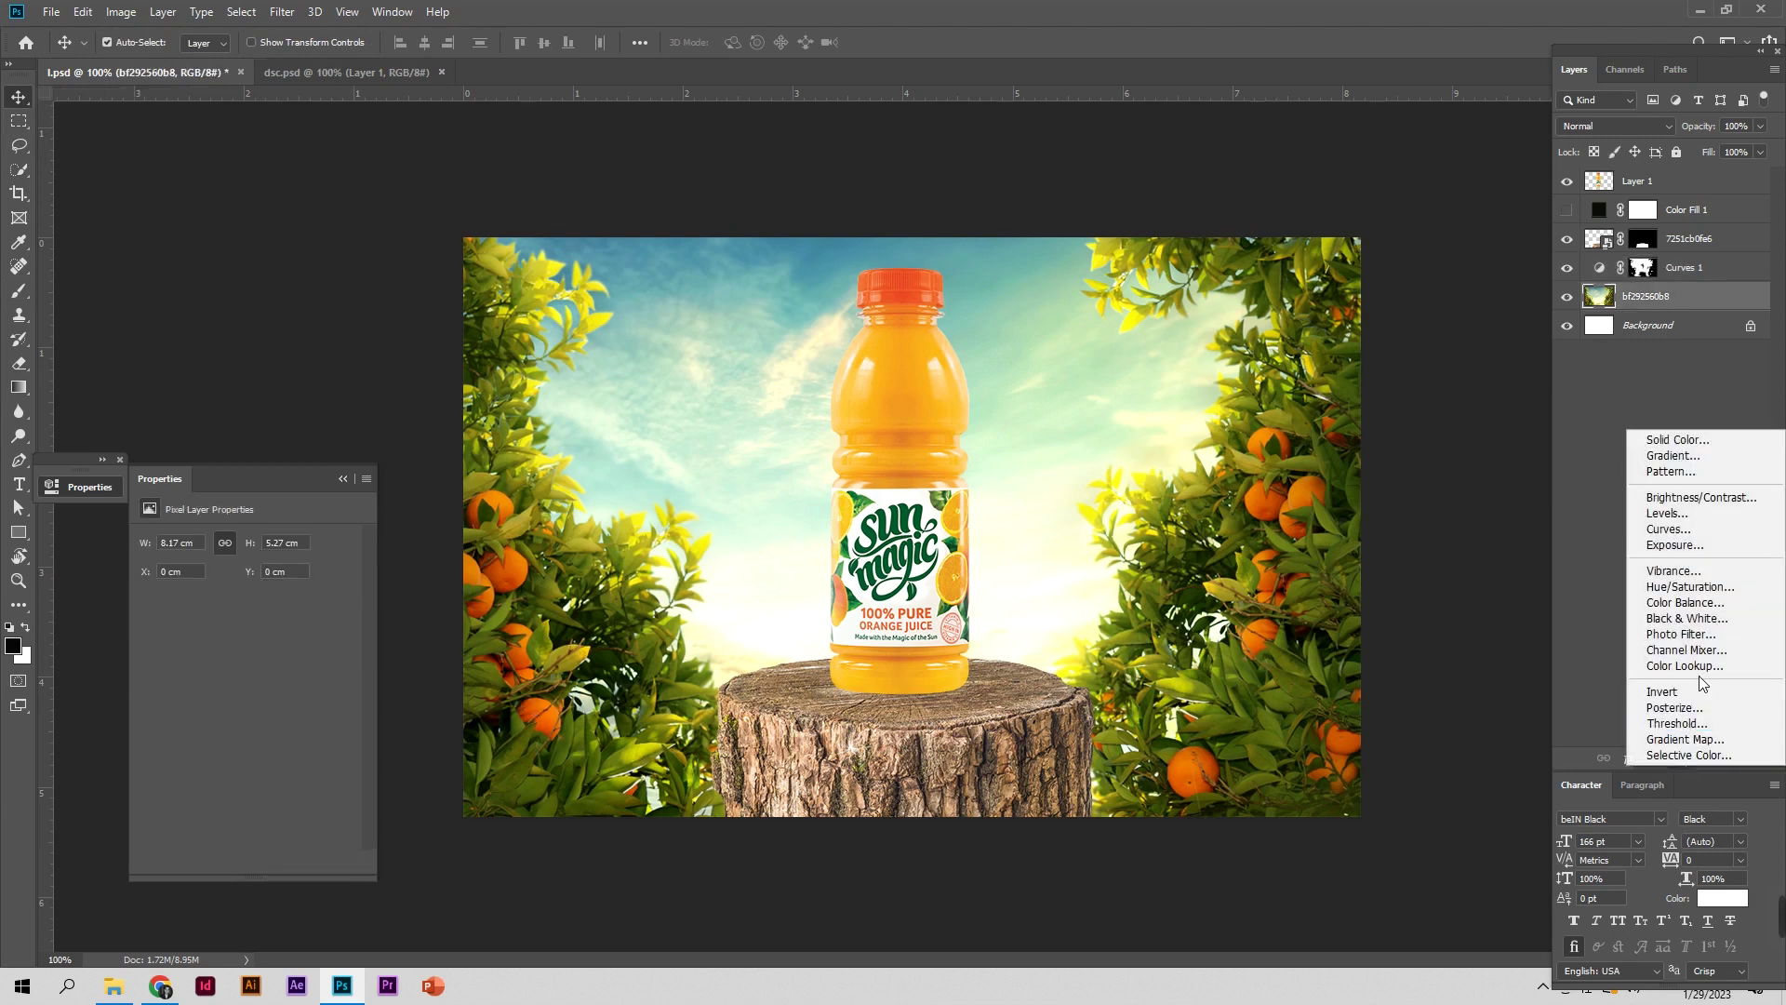
{"action": "left_click", "coordinate": [1702, 547]}
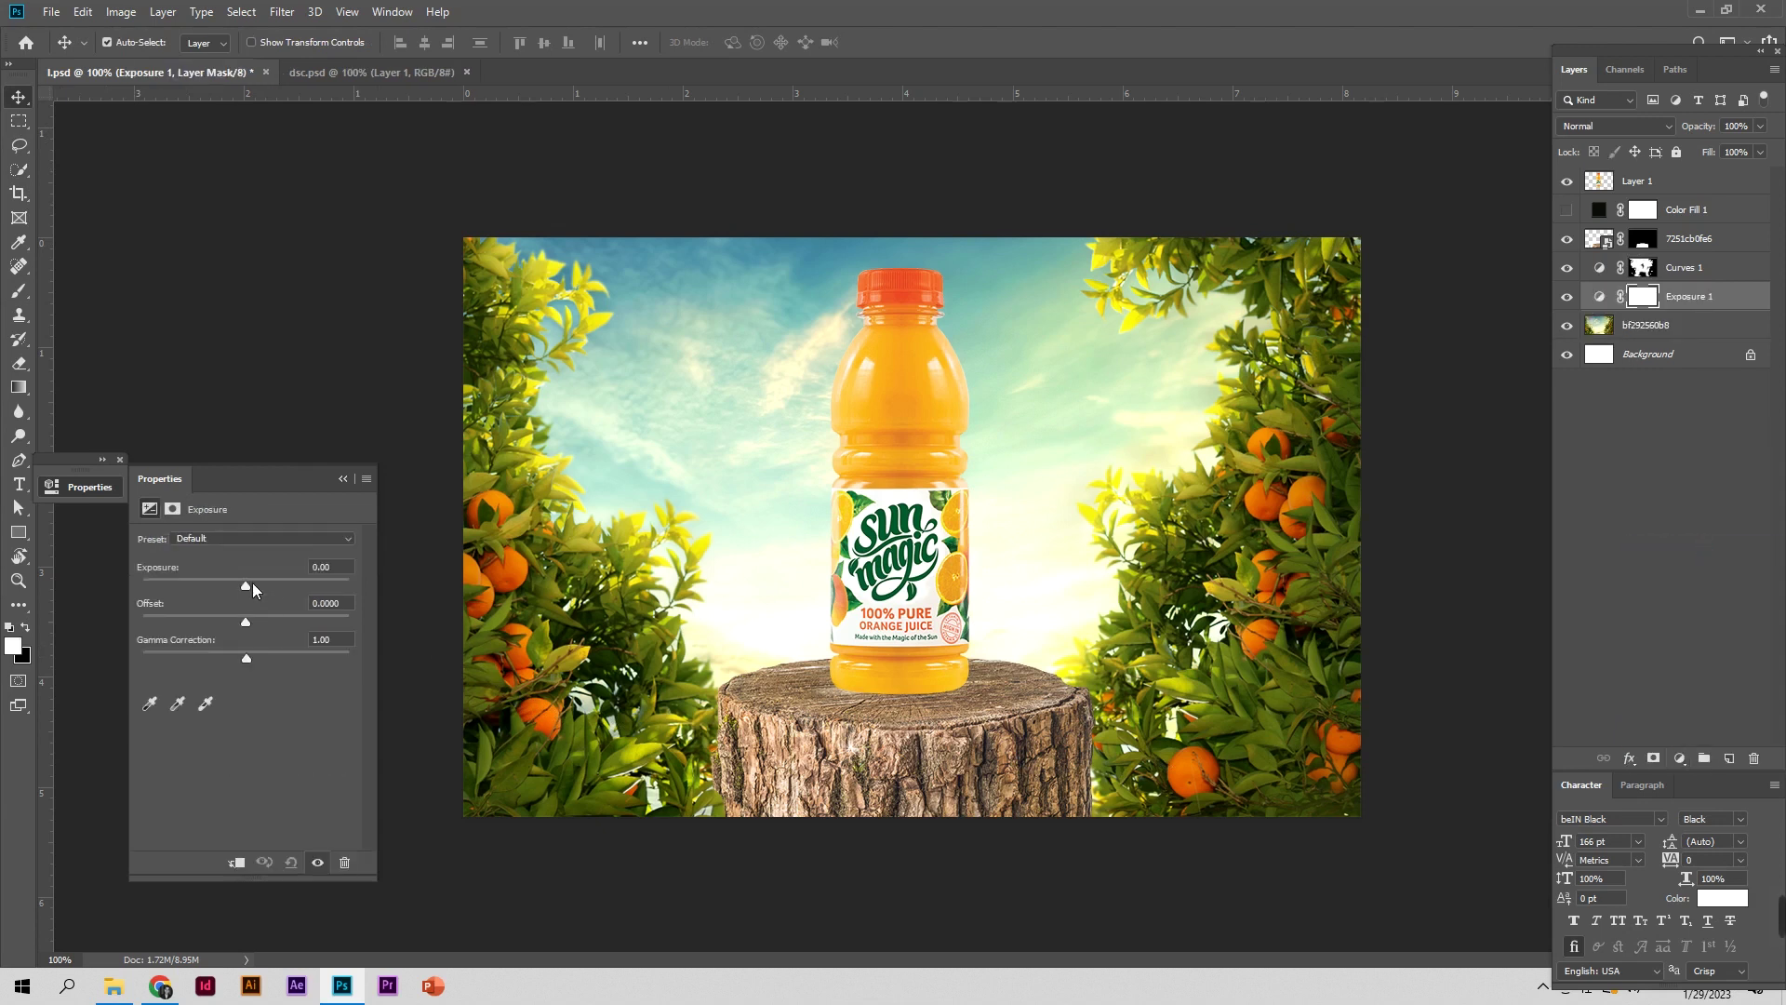
{"action": "left_click_drag", "start_coordinate": [251, 585], "coordinate": [213, 586]}
{"action": "key", "text": "ctrl+i"}
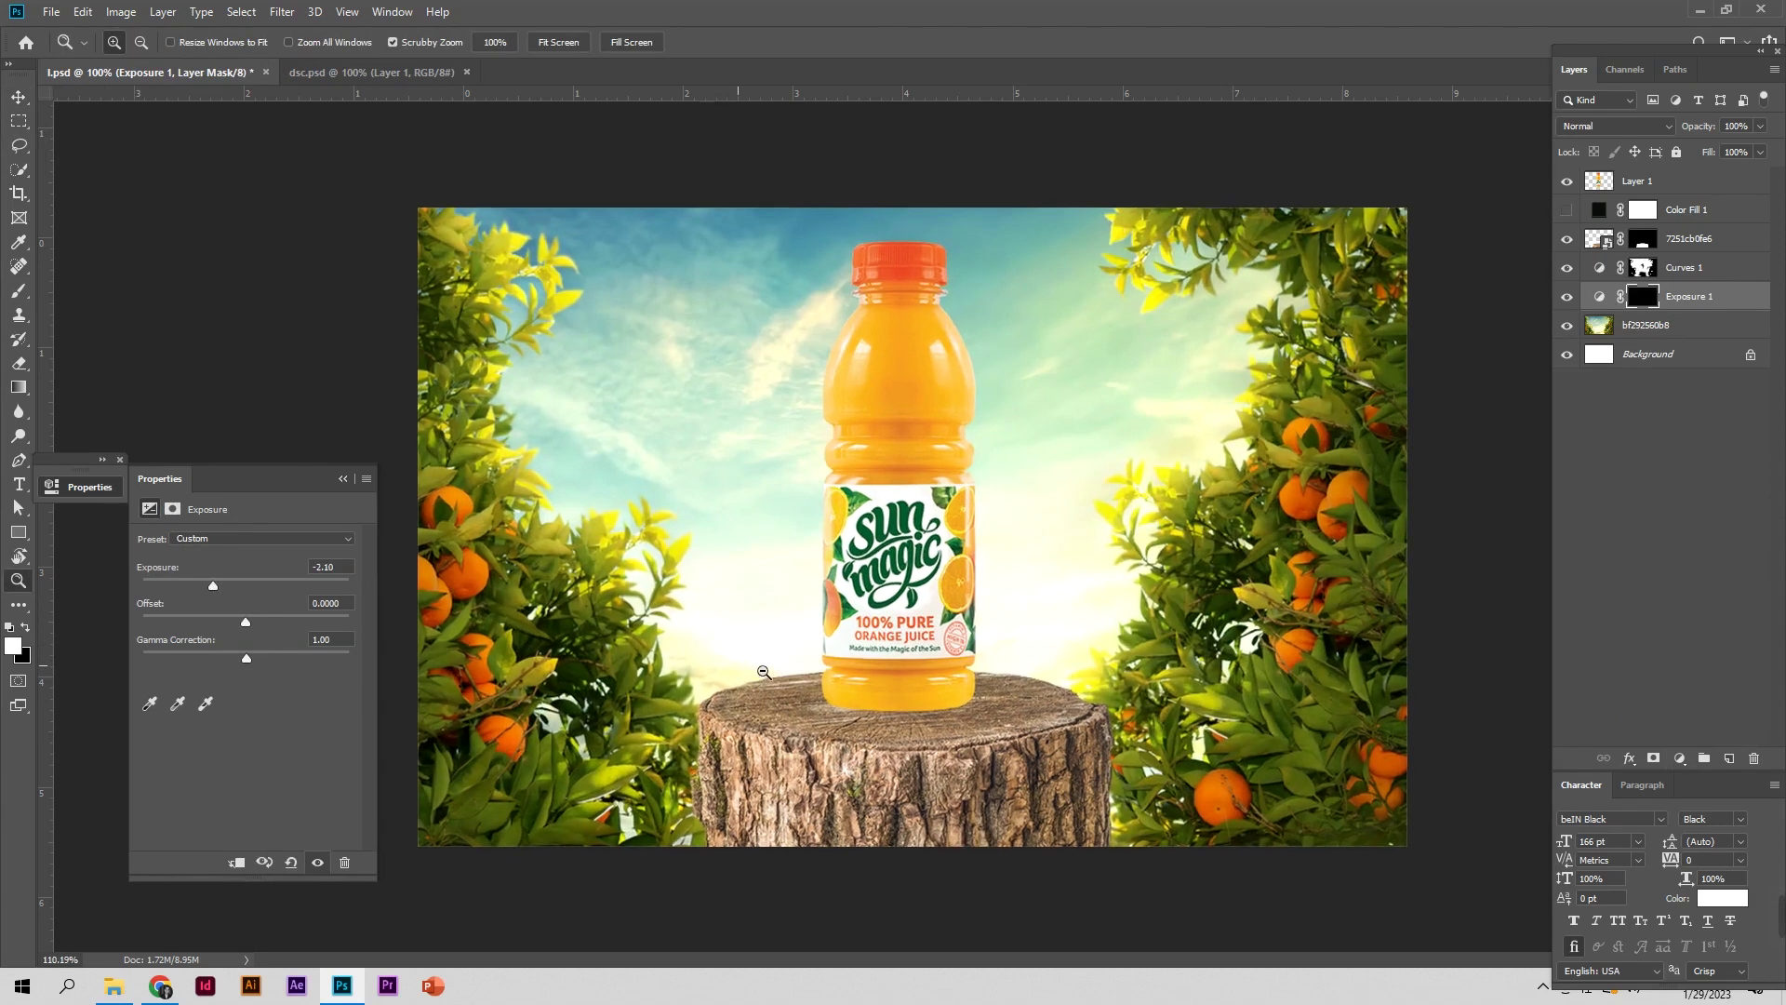
Zoom in on the bottle scene and shrink the Brush to about 60 px
{"action": "left_click_drag", "start_coordinate": [730, 685], "coordinate": [781, 684]}
{"action": "left_click_drag", "start_coordinate": [251, 478], "coordinate": [182, 476]}
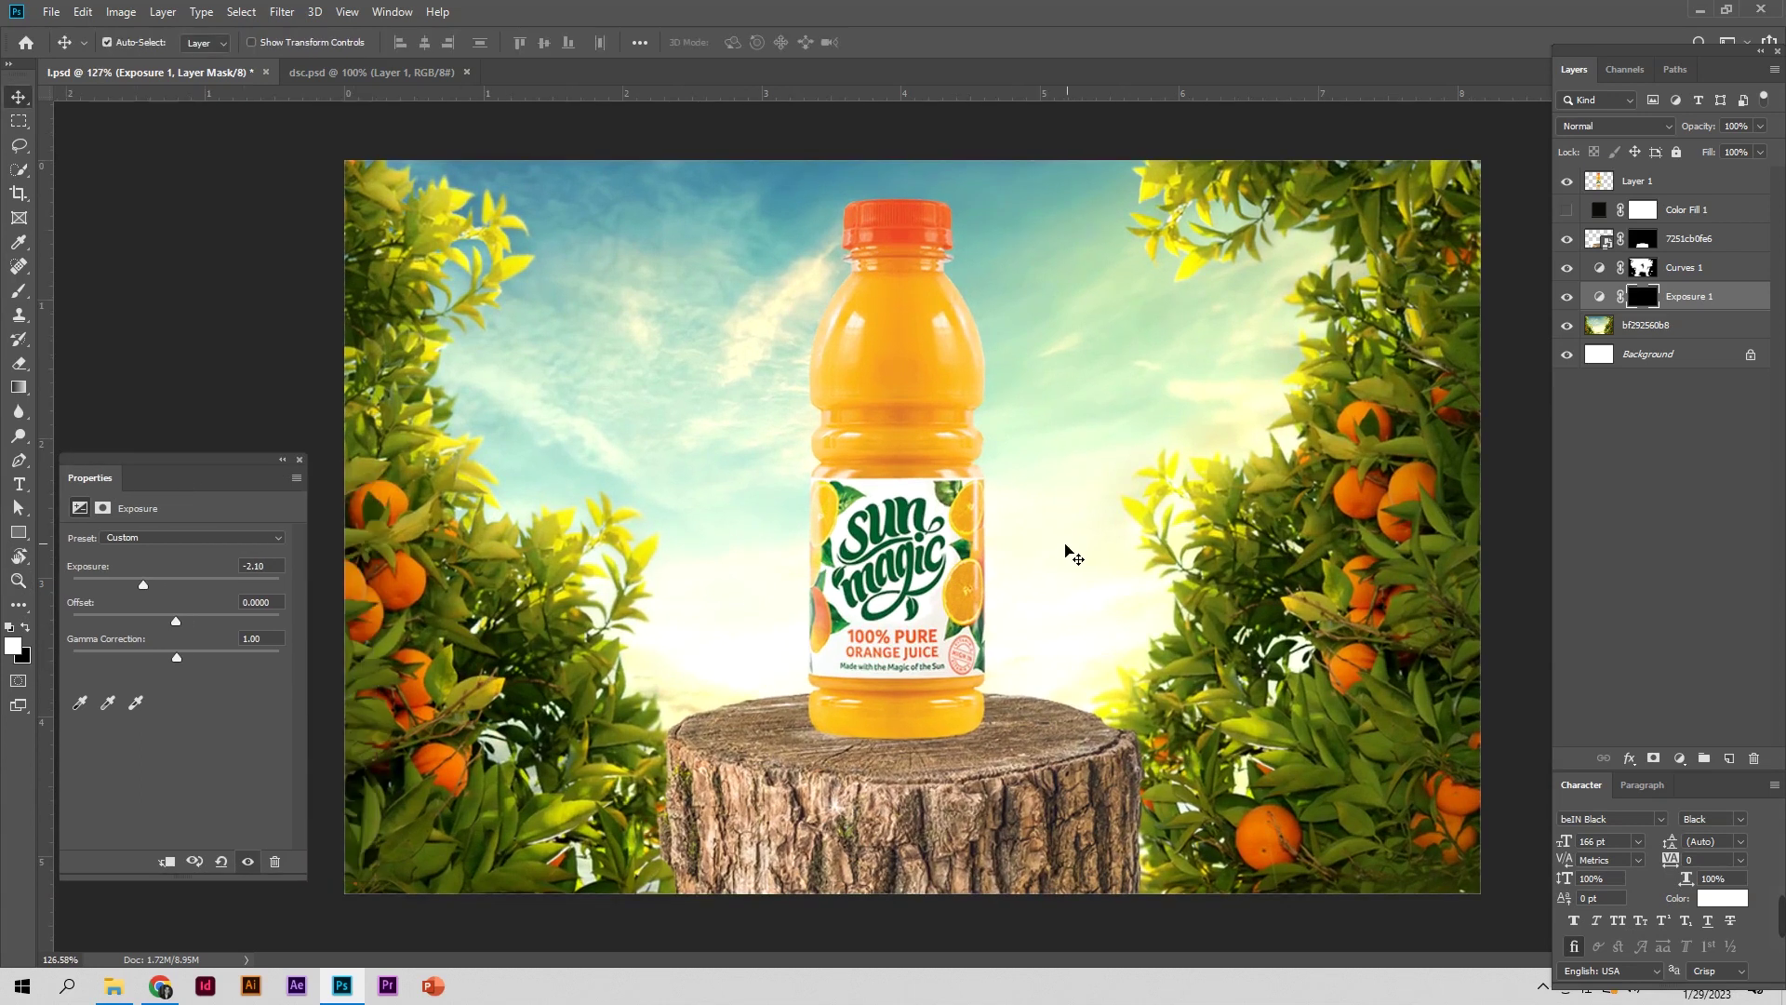
{"action": "left_click", "coordinate": [13, 294]}
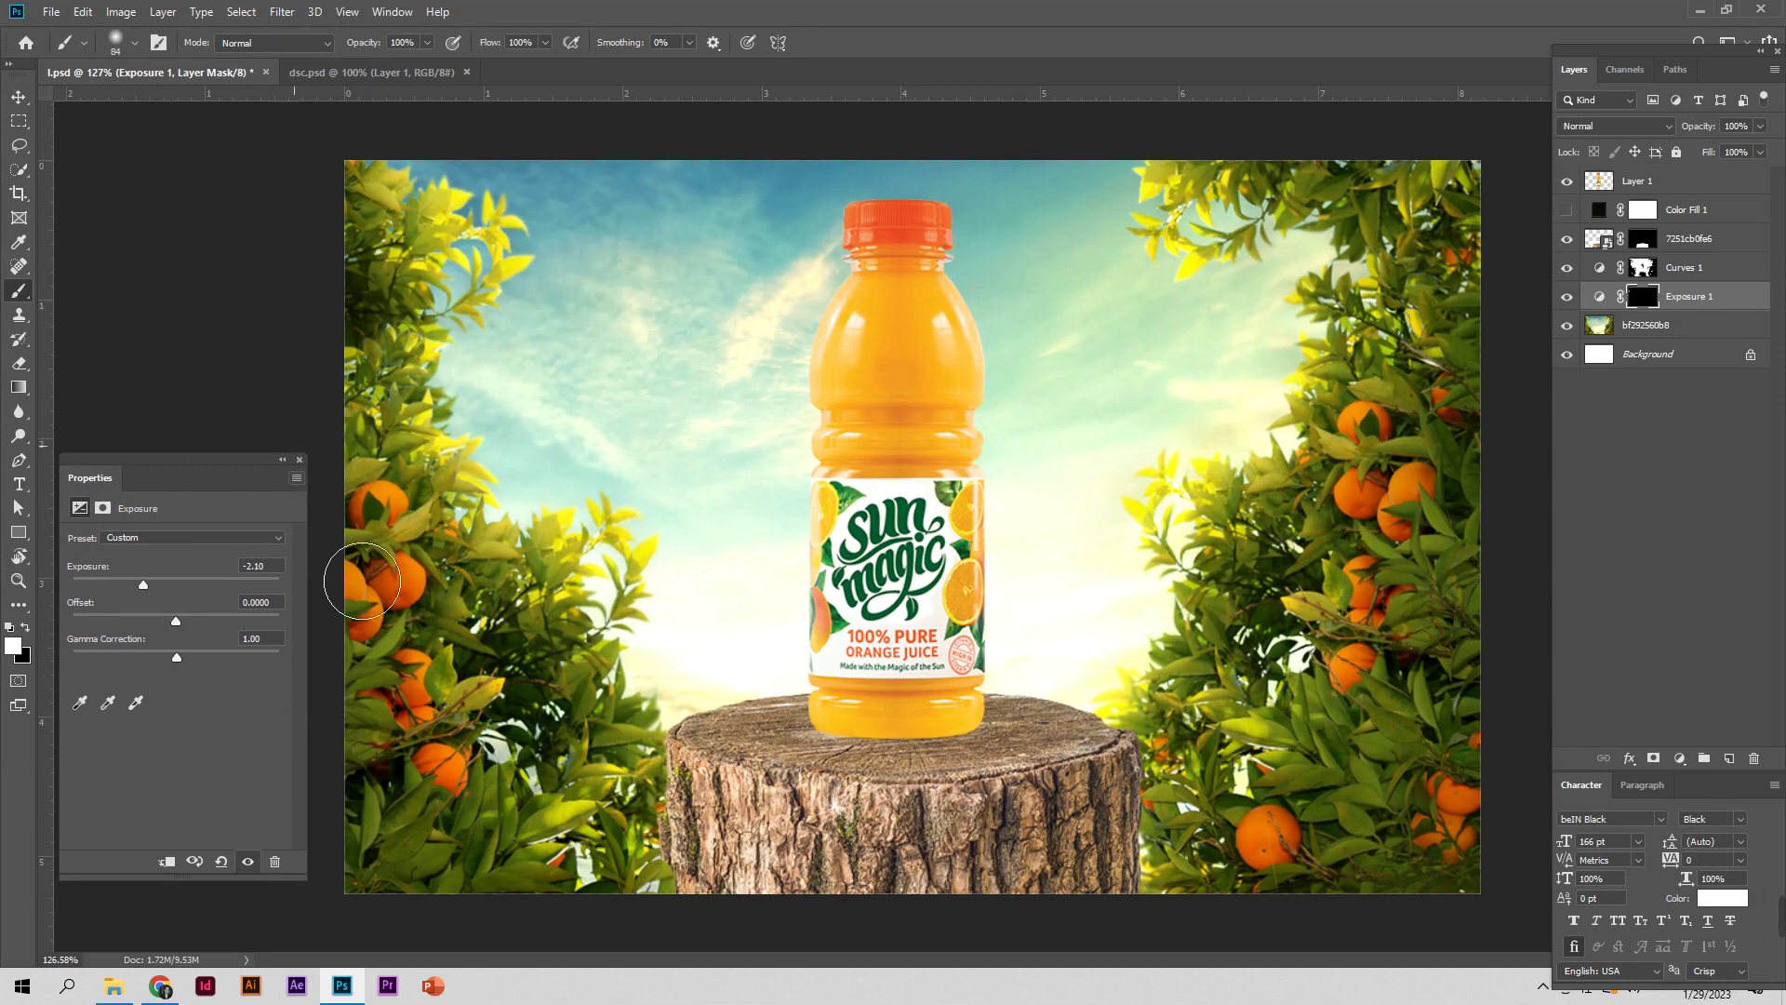
{"action": "right_click", "coordinate": [340, 801], "text": "alt"}
{"action": "left_click_drag", "start_coordinate": [339, 802], "coordinate": [402, 825]}
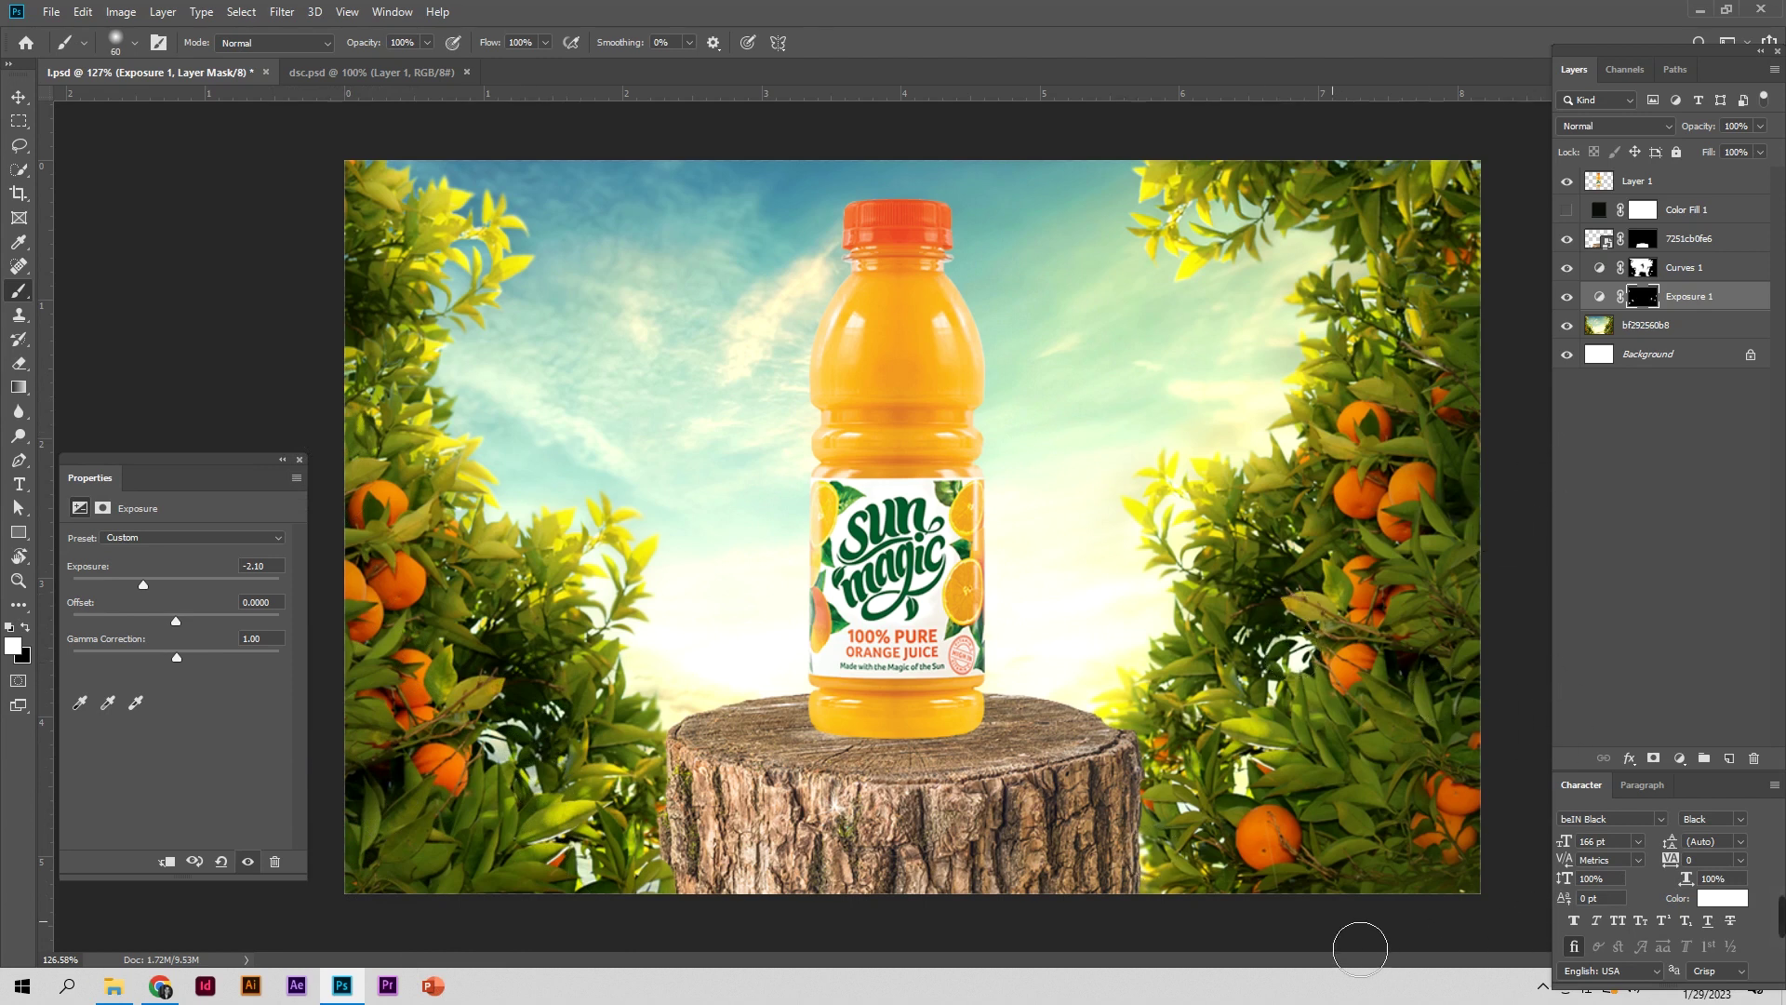
{"action": "right_click", "coordinate": [396, 262]}
Set the brush to about 43 px at 33% opacity
{"action": "key", "text": "Escape"}
{"action": "key", "text": "bracketright"}
{"action": "key", "text": "bracketright"}
{"action": "key", "text": "bracketright"}
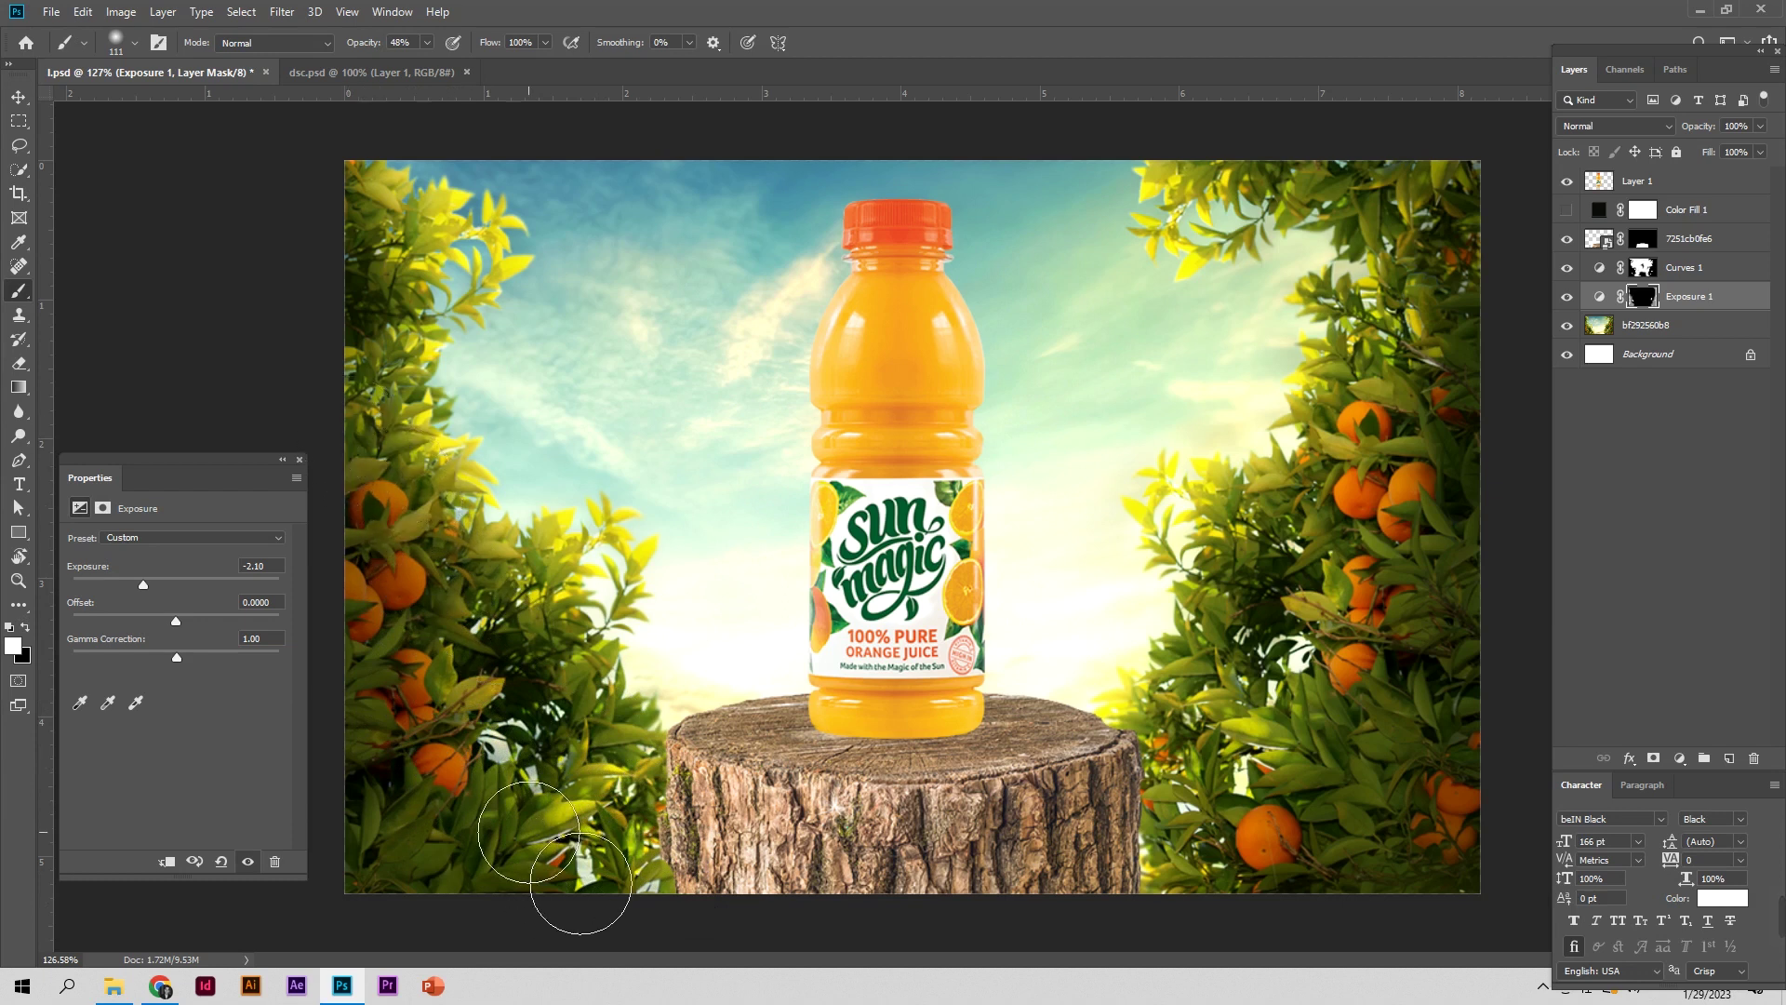
{"action": "left_click_drag", "start_coordinate": [700, 600], "coordinate": [670, 596]}
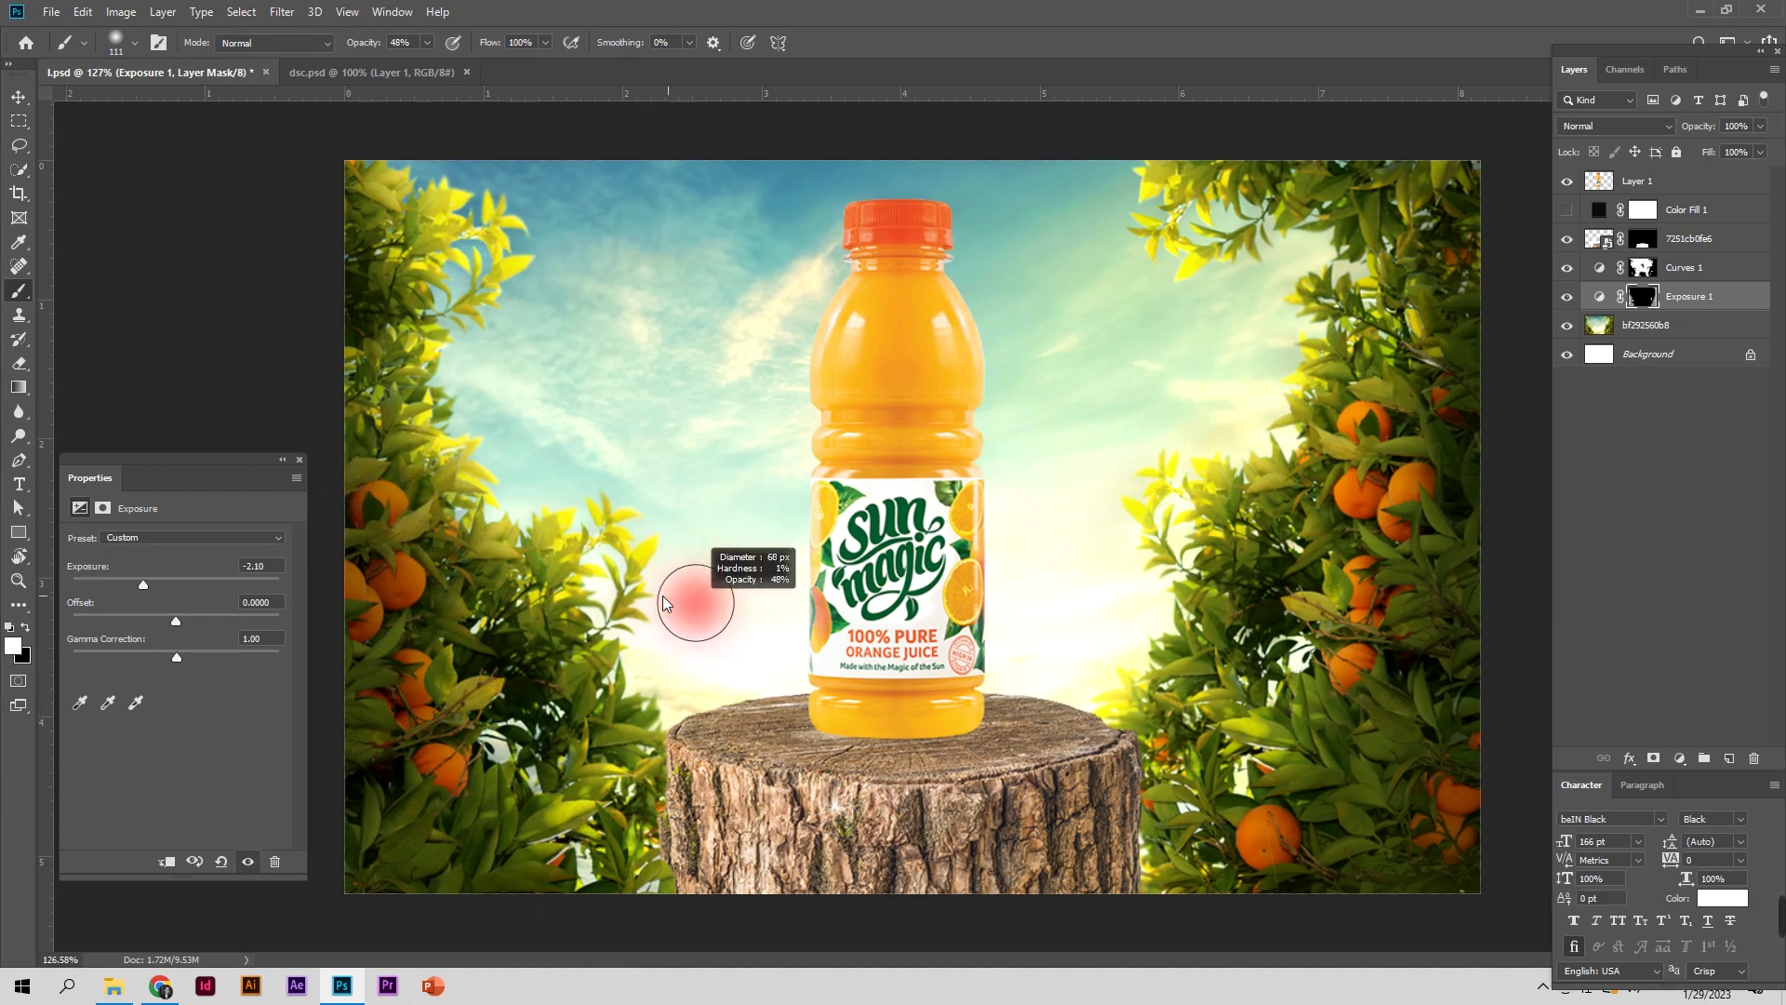
{"action": "left_click_drag", "start_coordinate": [363, 51], "coordinate": [360, 51]}
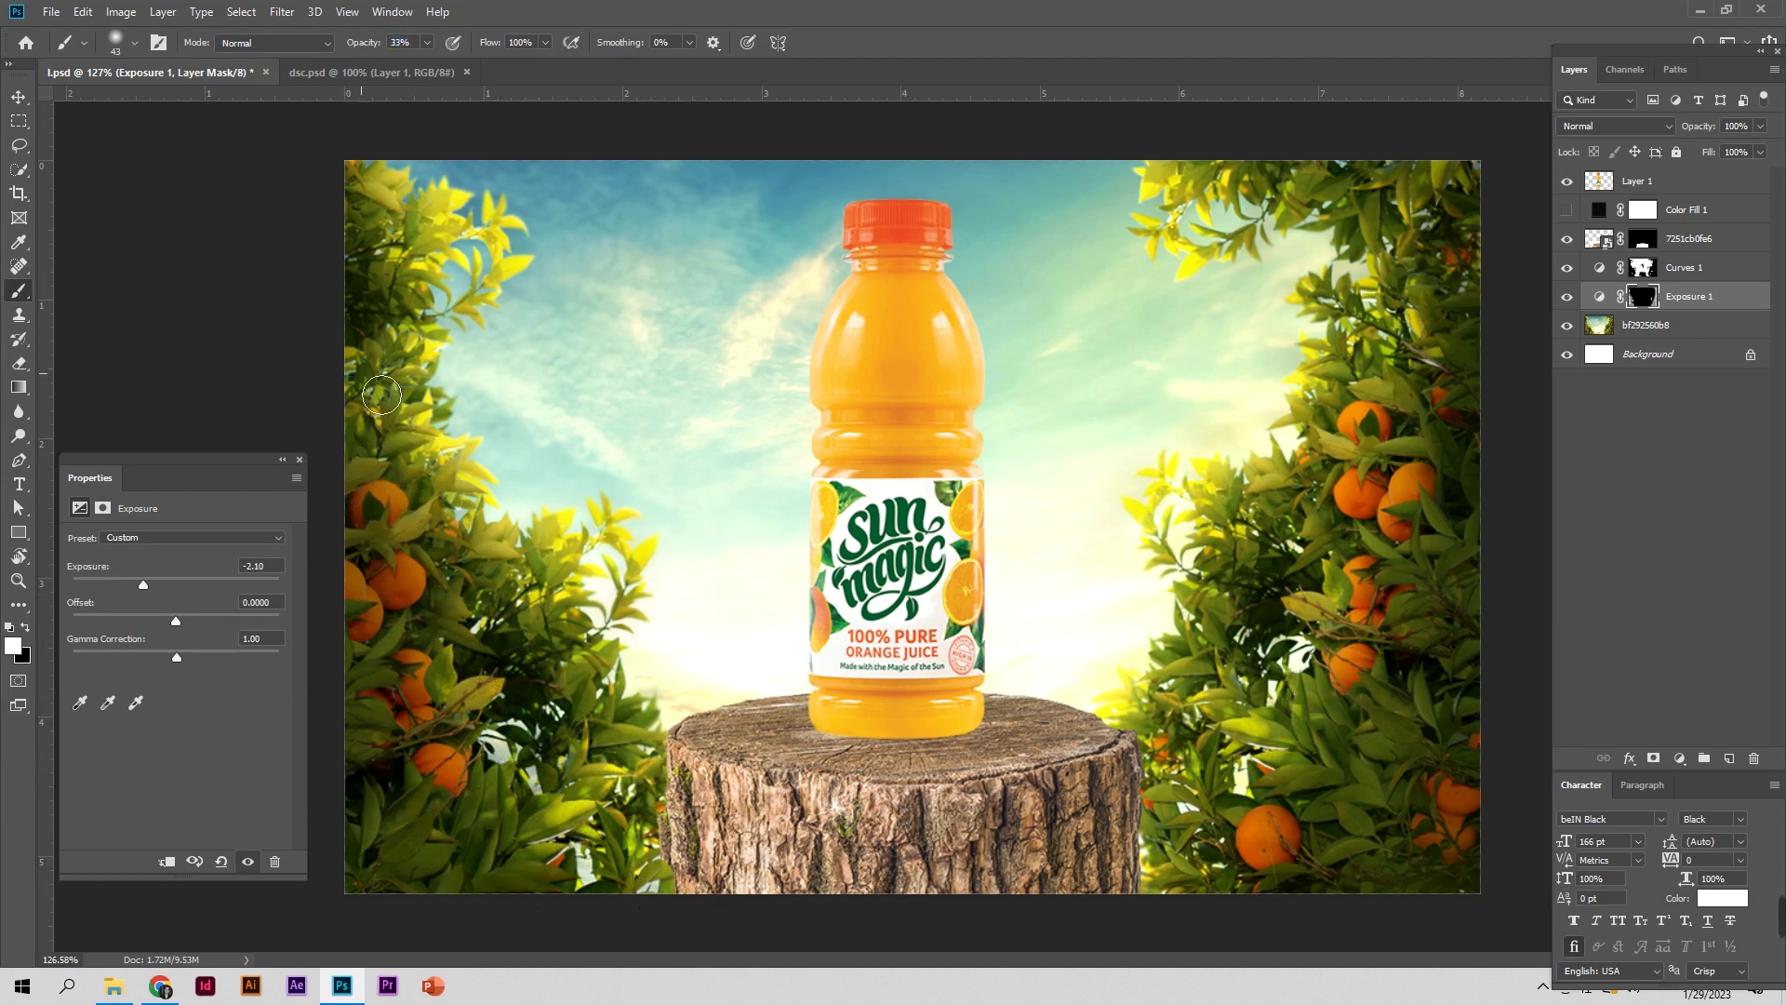
Paint the Exposure 1 darkening into the left, bottom and right foliage around the stump
{"action": "mouse_move", "coordinate": [463, 510]}
{"action": "left_mouse_down"}
{"action": "mouse_move", "coordinate": [587, 654]}
{"action": "mouse_move", "coordinate": [639, 758]}
{"action": "left_mouse_up"}
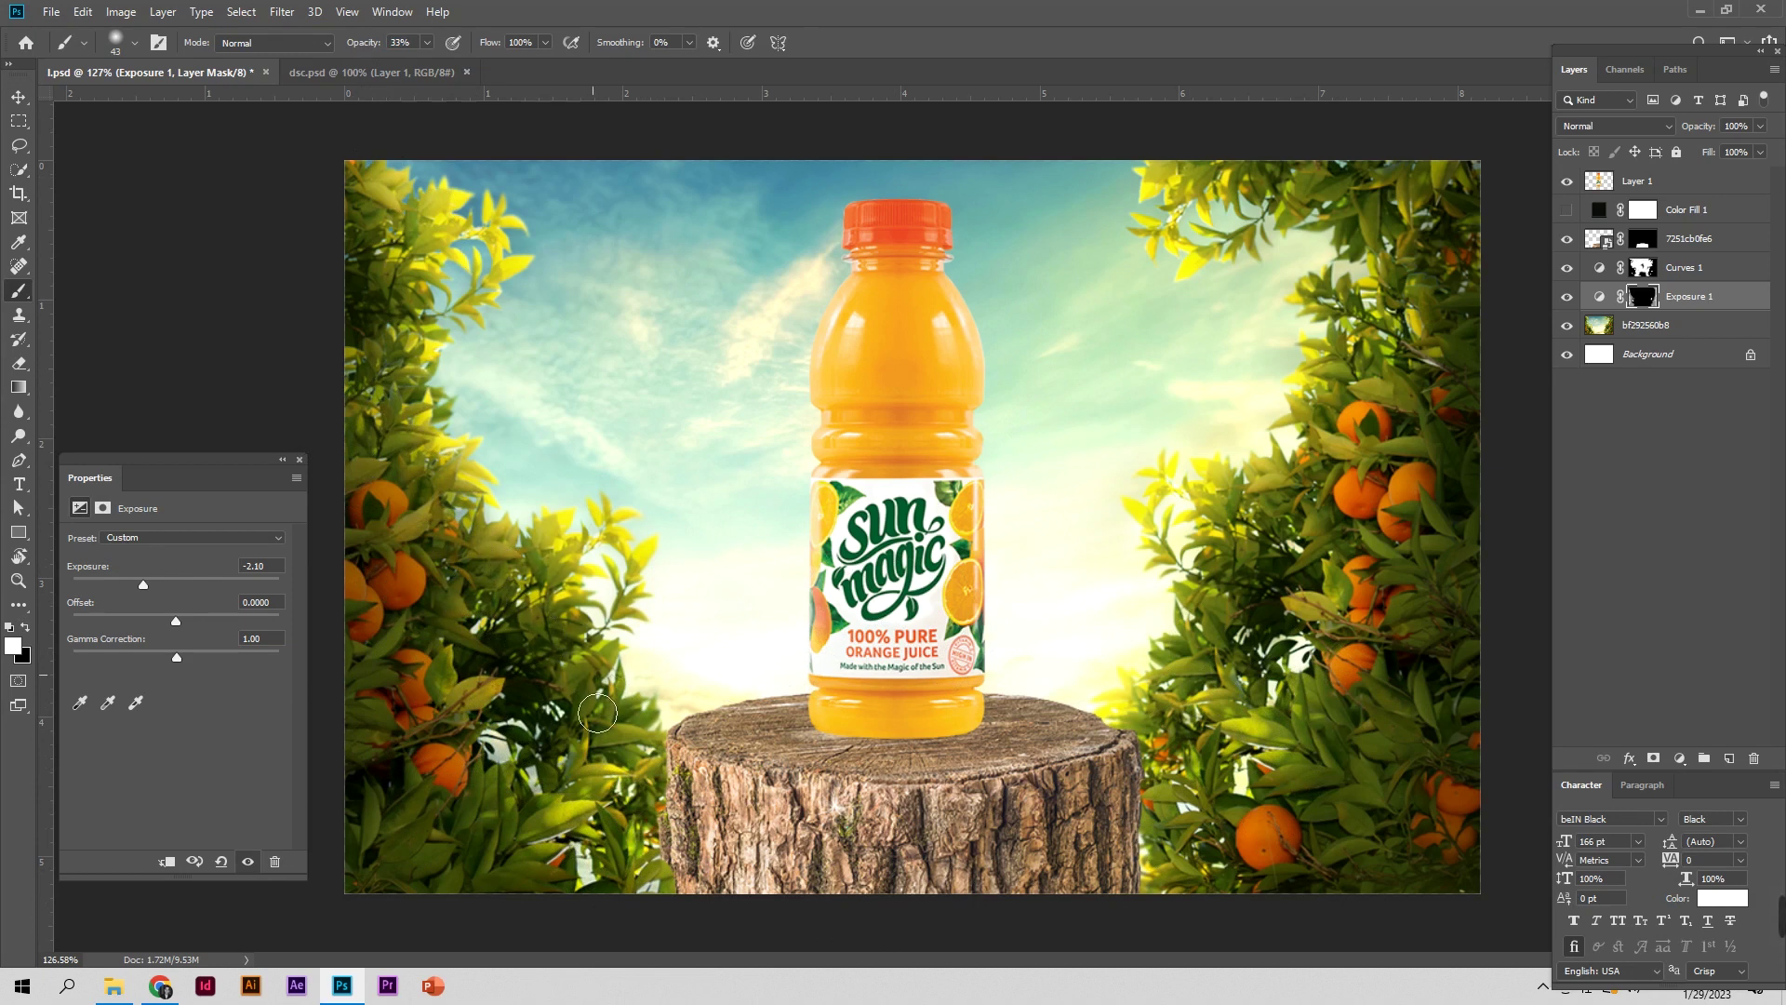
{"action": "mouse_move", "coordinate": [534, 858]}
{"action": "left_mouse_down"}
{"action": "mouse_move", "coordinate": [666, 881]}
{"action": "mouse_move", "coordinate": [672, 816]}
{"action": "left_mouse_up"}
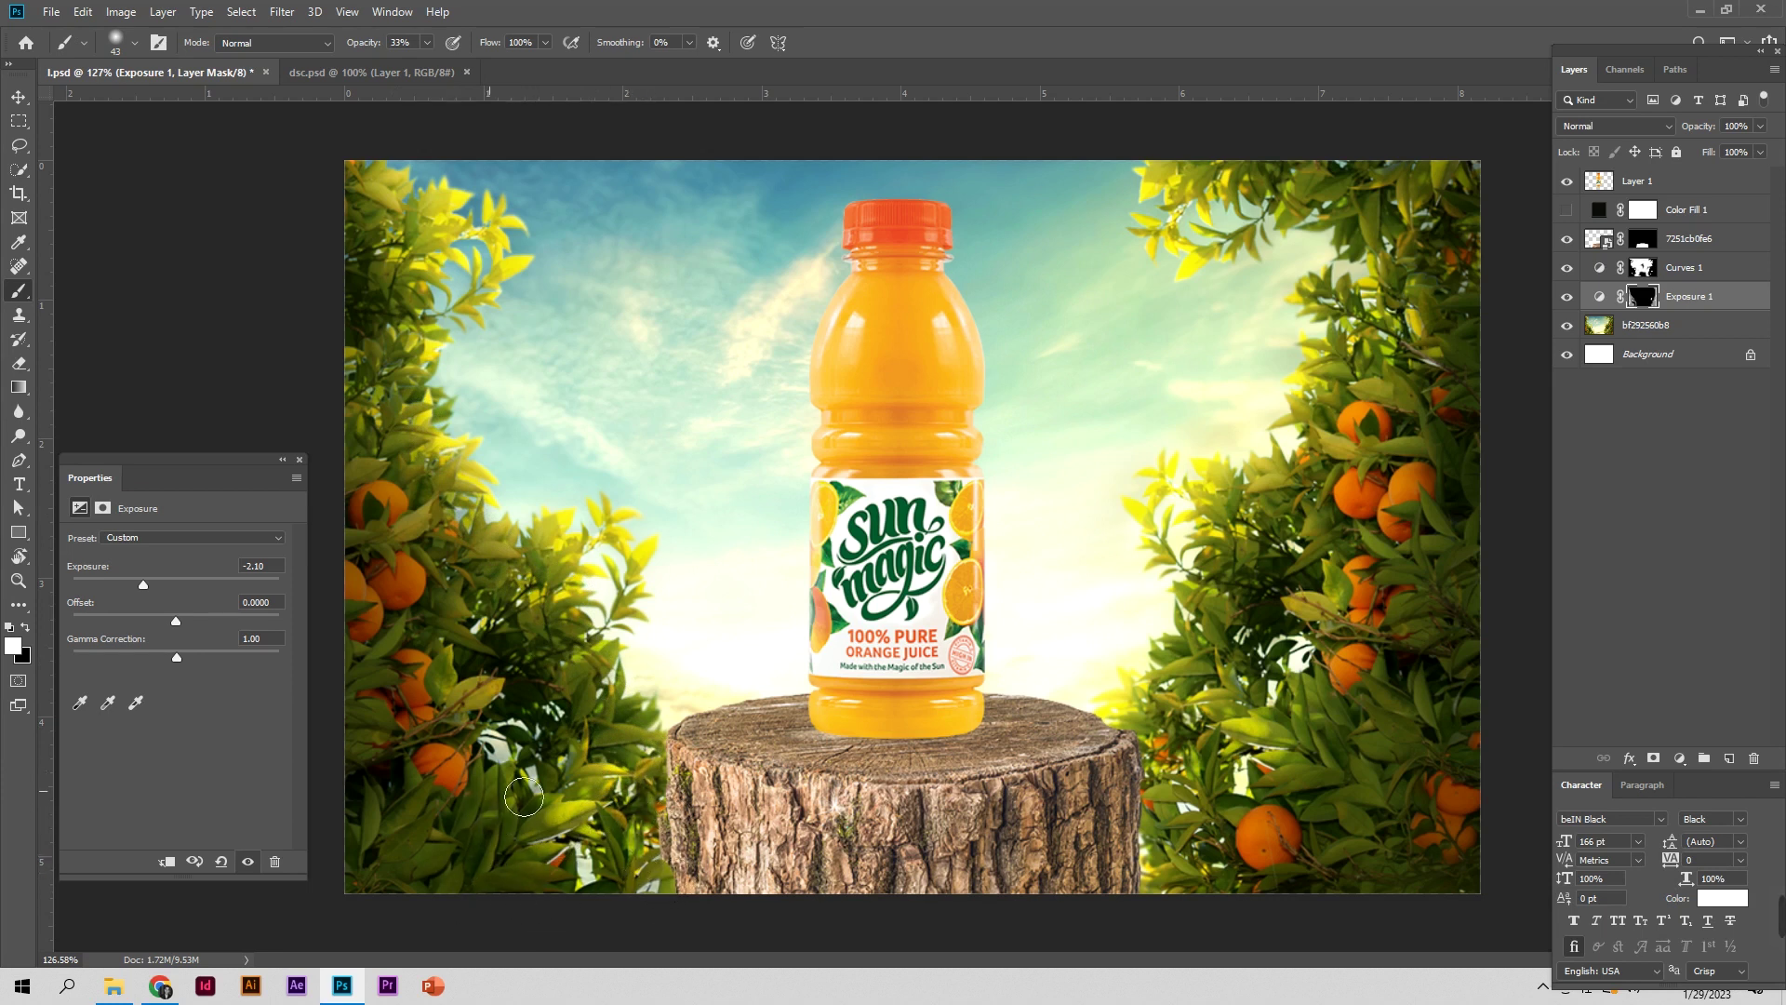
{"action": "mouse_move", "coordinate": [1252, 882]}
{"action": "left_mouse_down"}
{"action": "mouse_move", "coordinate": [1200, 879]}
{"action": "mouse_move", "coordinate": [1191, 819]}
{"action": "mouse_move", "coordinate": [1186, 833]}
{"action": "mouse_move", "coordinate": [1221, 792]}
{"action": "mouse_move", "coordinate": [1172, 735]}
{"action": "mouse_move", "coordinate": [1220, 626]}
{"action": "mouse_move", "coordinate": [1223, 502]}
{"action": "mouse_move", "coordinate": [1240, 523]}
{"action": "mouse_move", "coordinate": [1288, 488]}
{"action": "mouse_move", "coordinate": [1358, 491]}
{"action": "mouse_move", "coordinate": [1314, 437]}
{"action": "mouse_move", "coordinate": [1460, 282]}
{"action": "left_mouse_up"}
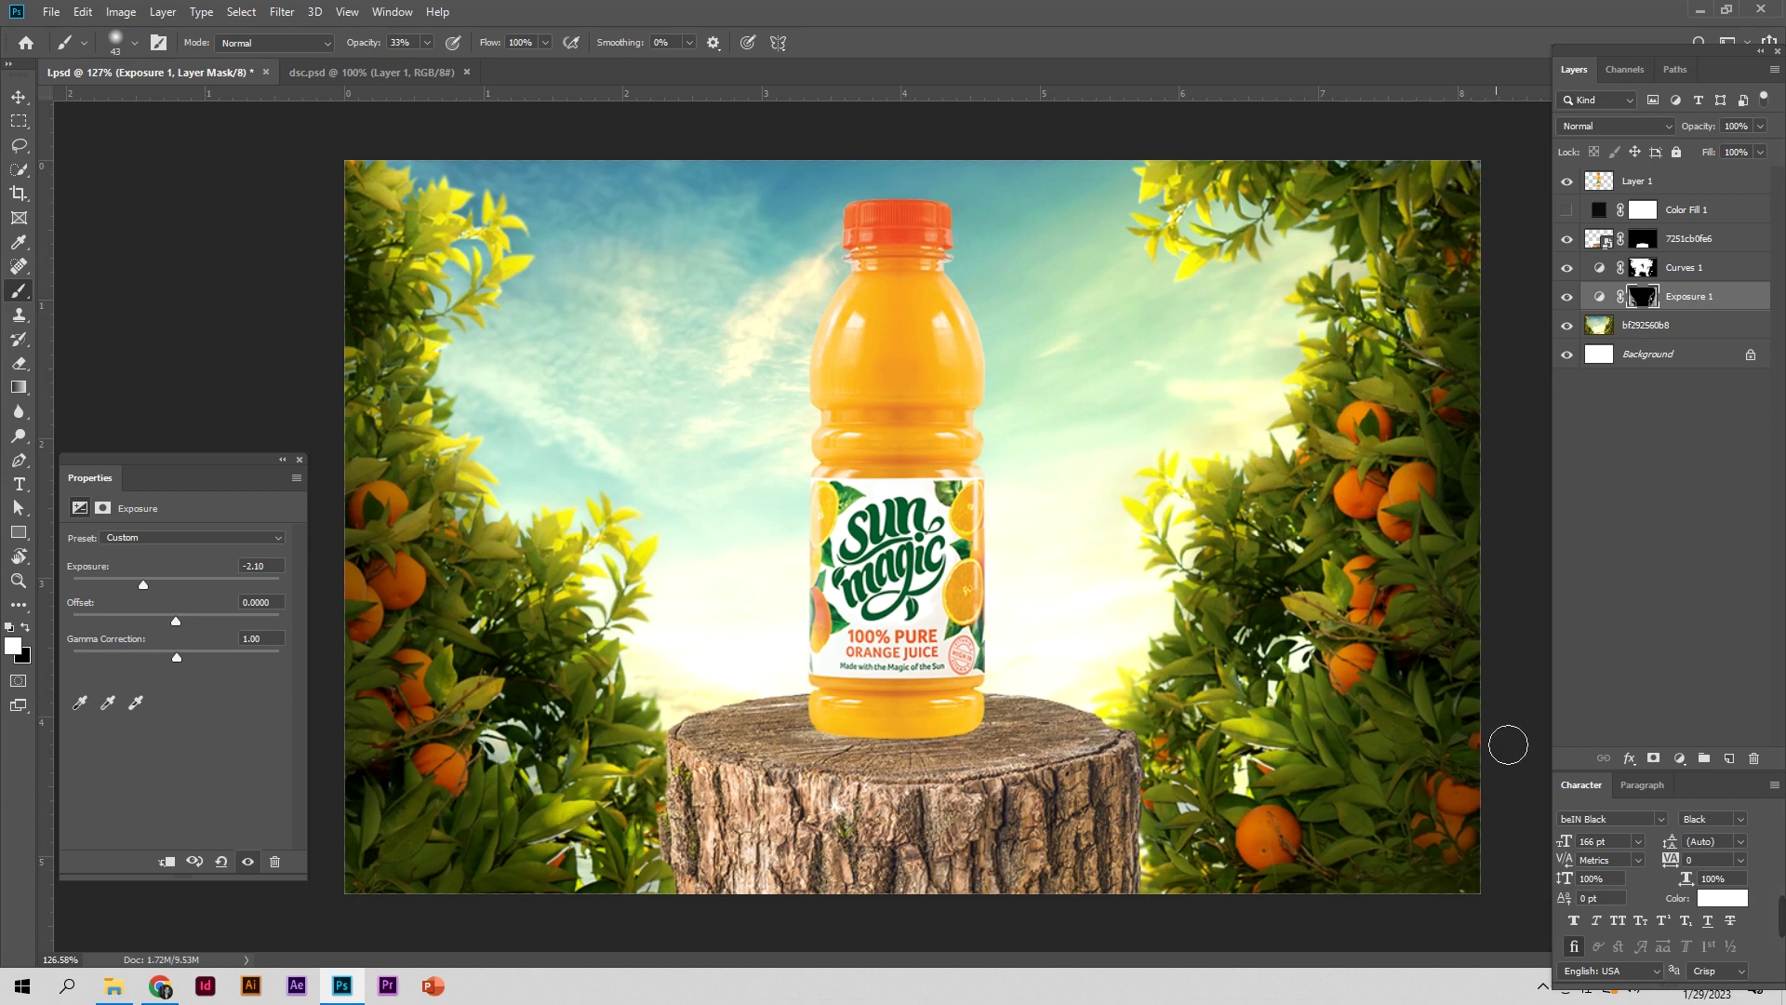
{"action": "mouse_move", "coordinate": [1339, 755]}
{"action": "left_mouse_down"}
{"action": "mouse_move", "coordinate": [1300, 696]}
{"action": "mouse_move", "coordinate": [1334, 733]}
{"action": "mouse_move", "coordinate": [1300, 774]}
{"action": "mouse_move", "coordinate": [1340, 824]}
{"action": "left_mouse_up"}
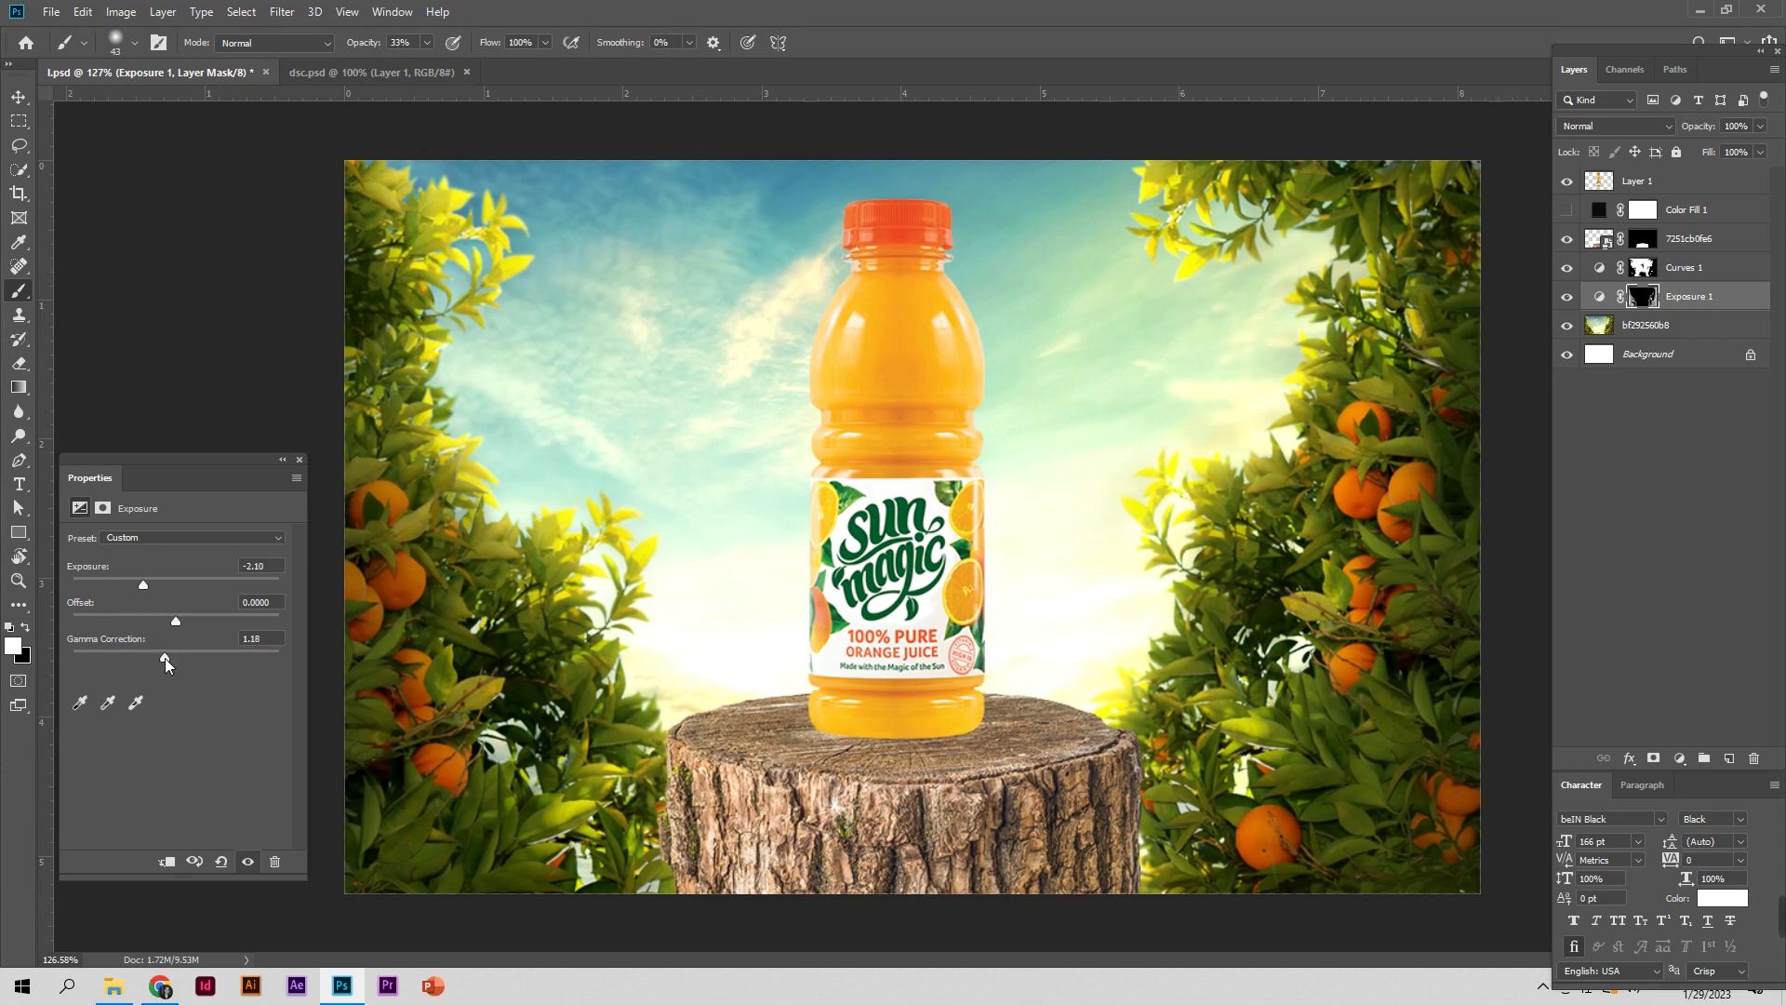
Turn Exposure 1 back on and switch to editing the Curves 1 adjustment
{"action": "left_click", "coordinate": [1568, 297]}
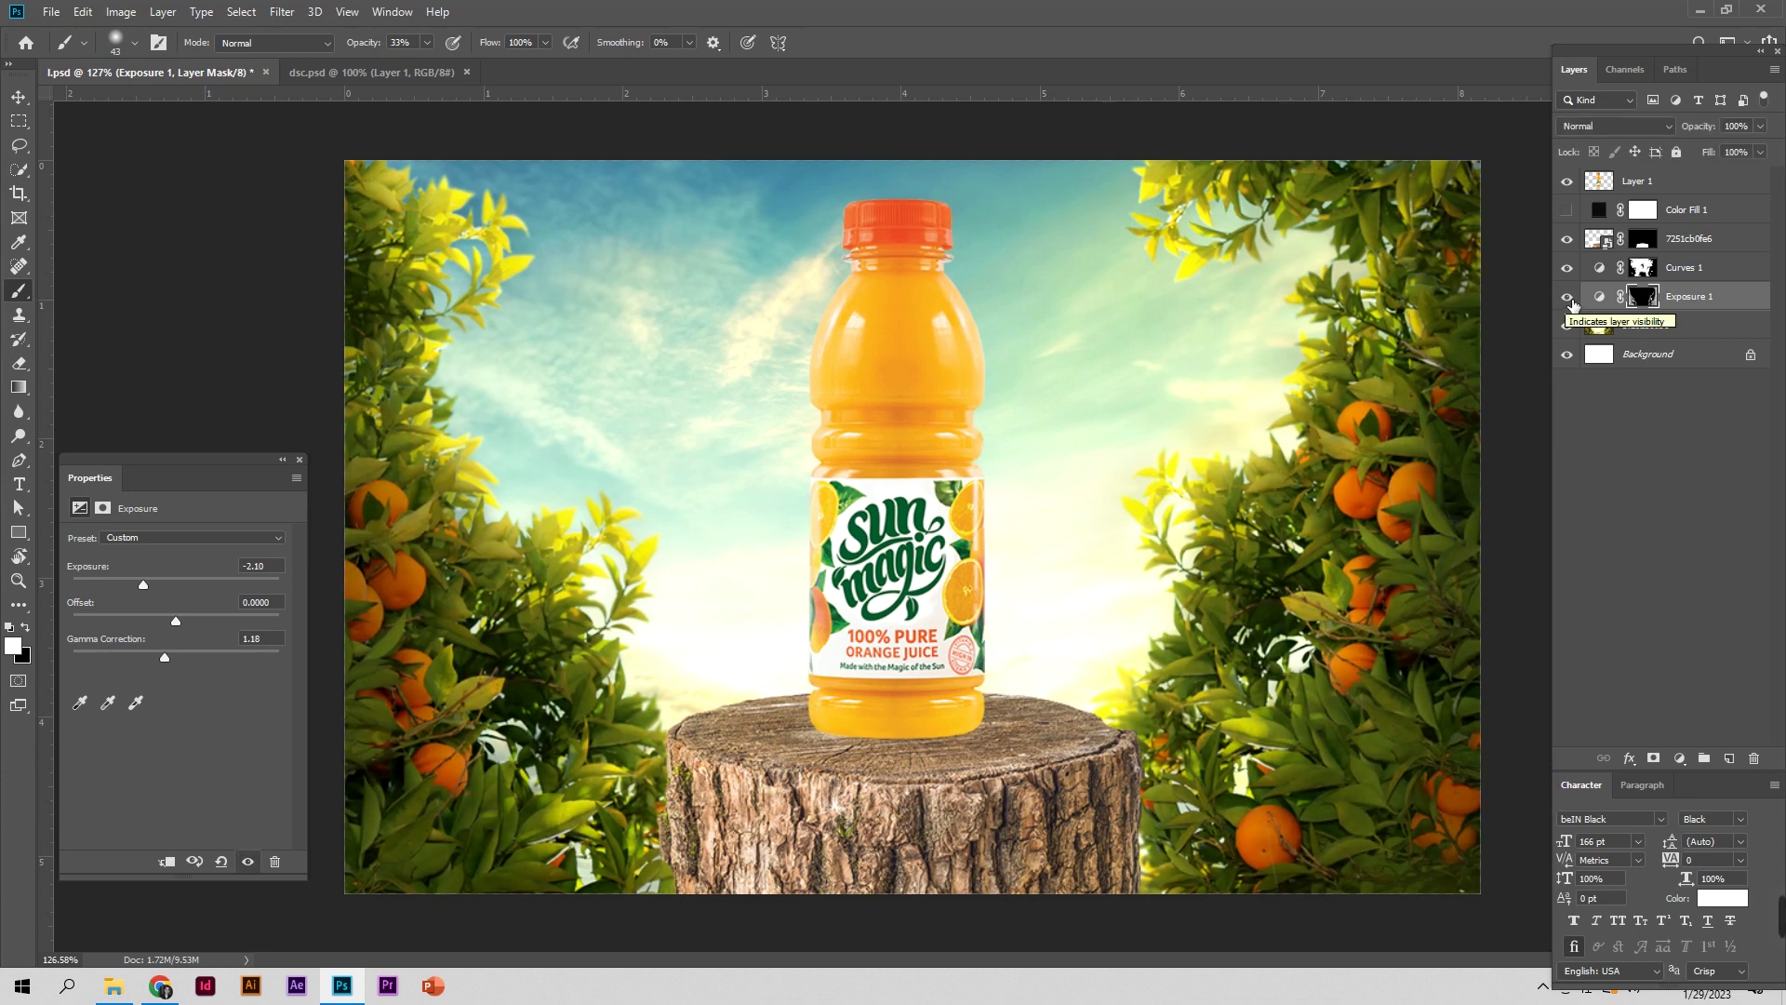
{"action": "left_click", "coordinate": [28, 97]}
{"action": "key", "text": "alt+bracketright"}
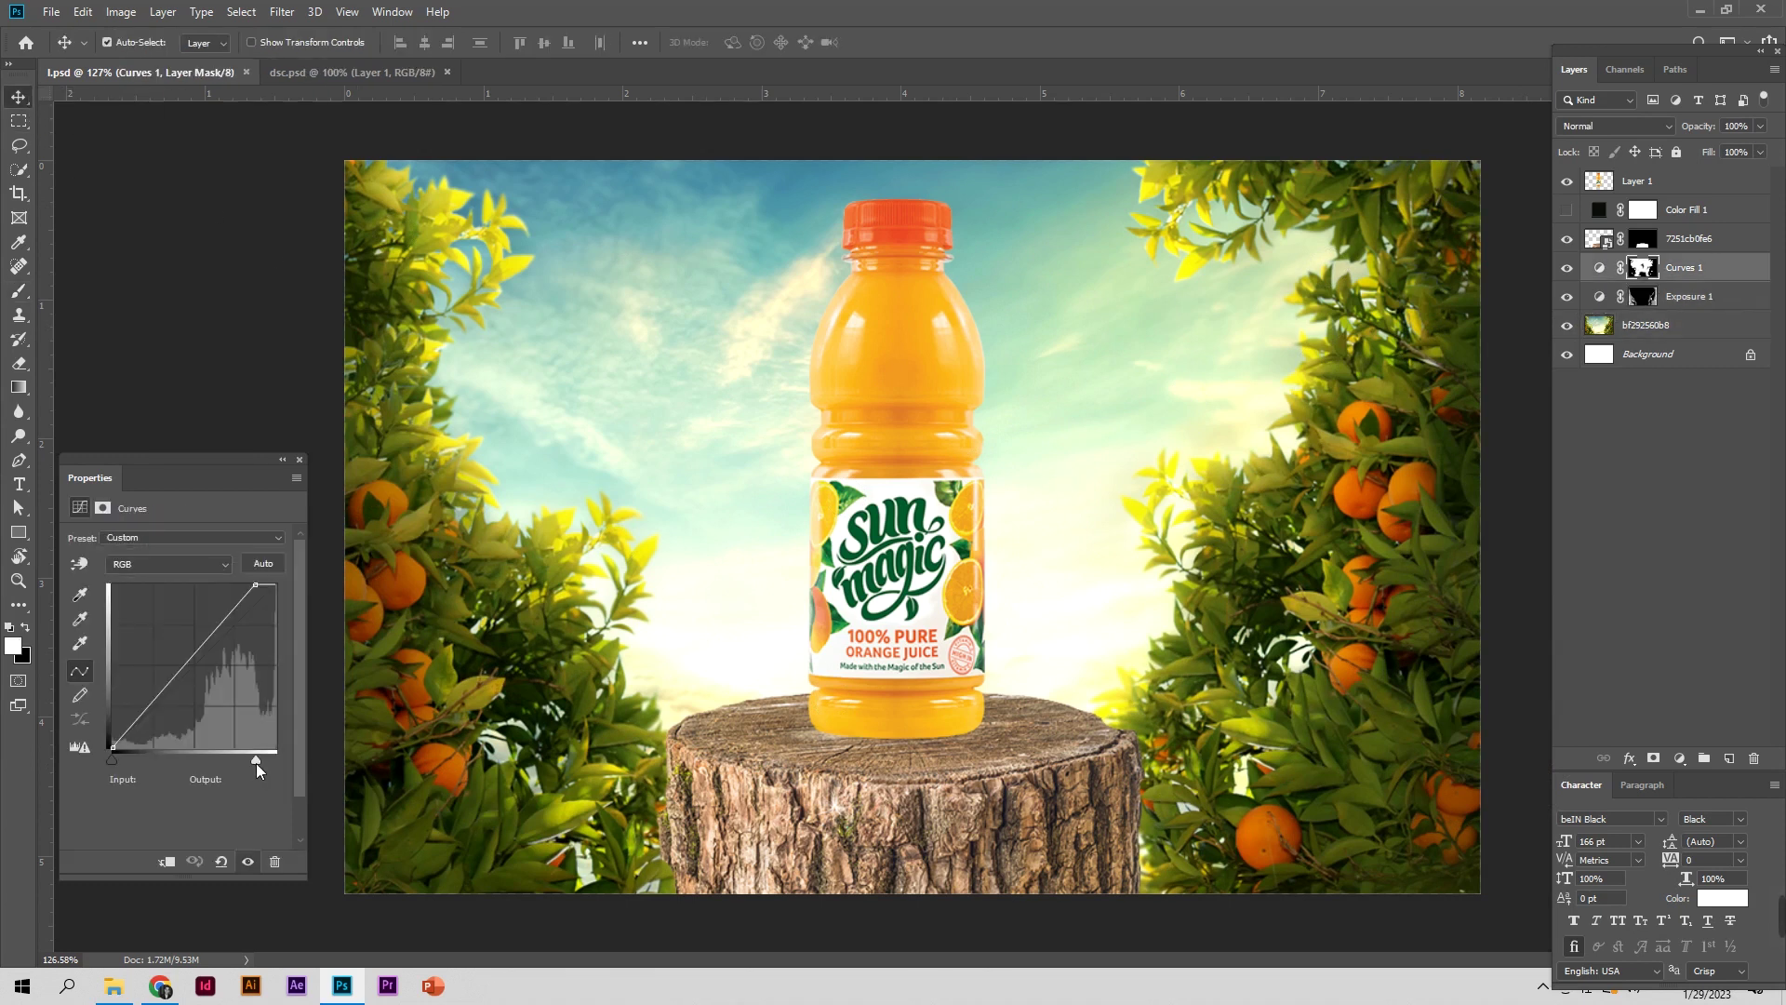
Pull the Curves 1 white-point input in to 226 and toggle it off and on to compare
{"action": "mouse_move", "coordinate": [257, 759]}
{"action": "left_mouse_down"}
{"action": "mouse_move", "coordinate": [298, 757]}
{"action": "mouse_move", "coordinate": [270, 764]}
{"action": "left_mouse_up"}
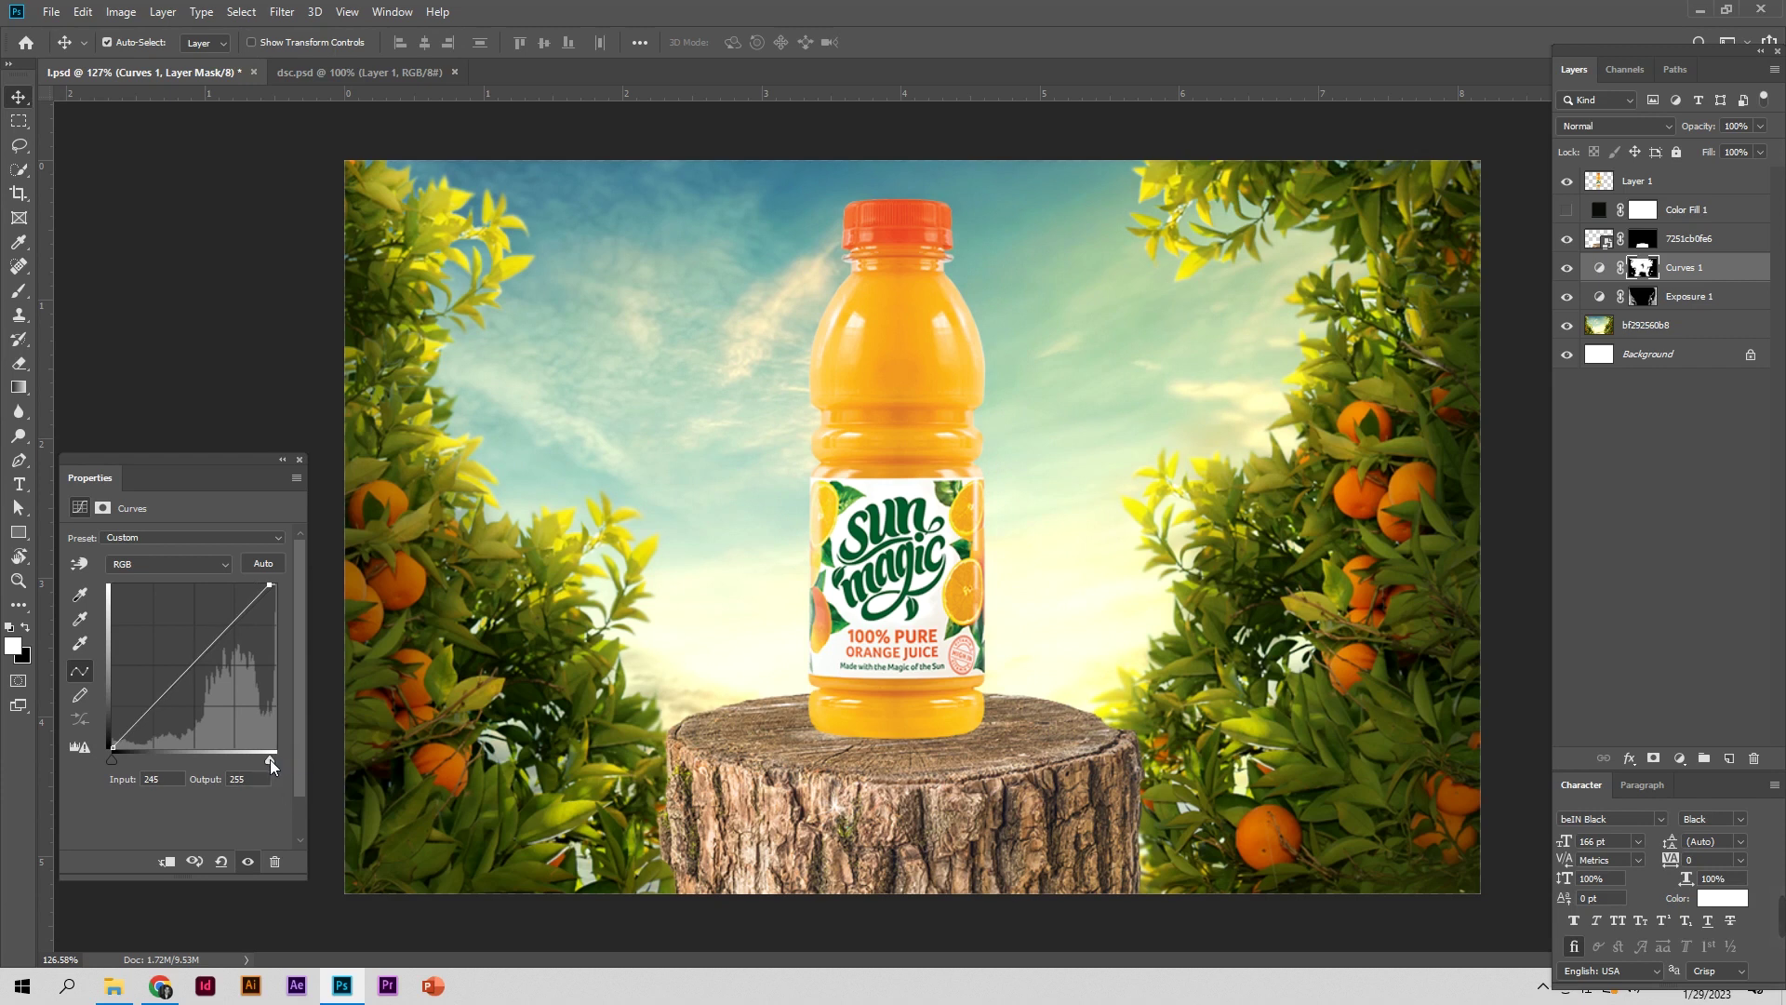
{"action": "left_click_drag", "start_coordinate": [270, 759], "coordinate": [258, 759]}
{"action": "left_click", "coordinate": [1567, 269]}
{"action": "left_click", "coordinate": [1568, 269]}
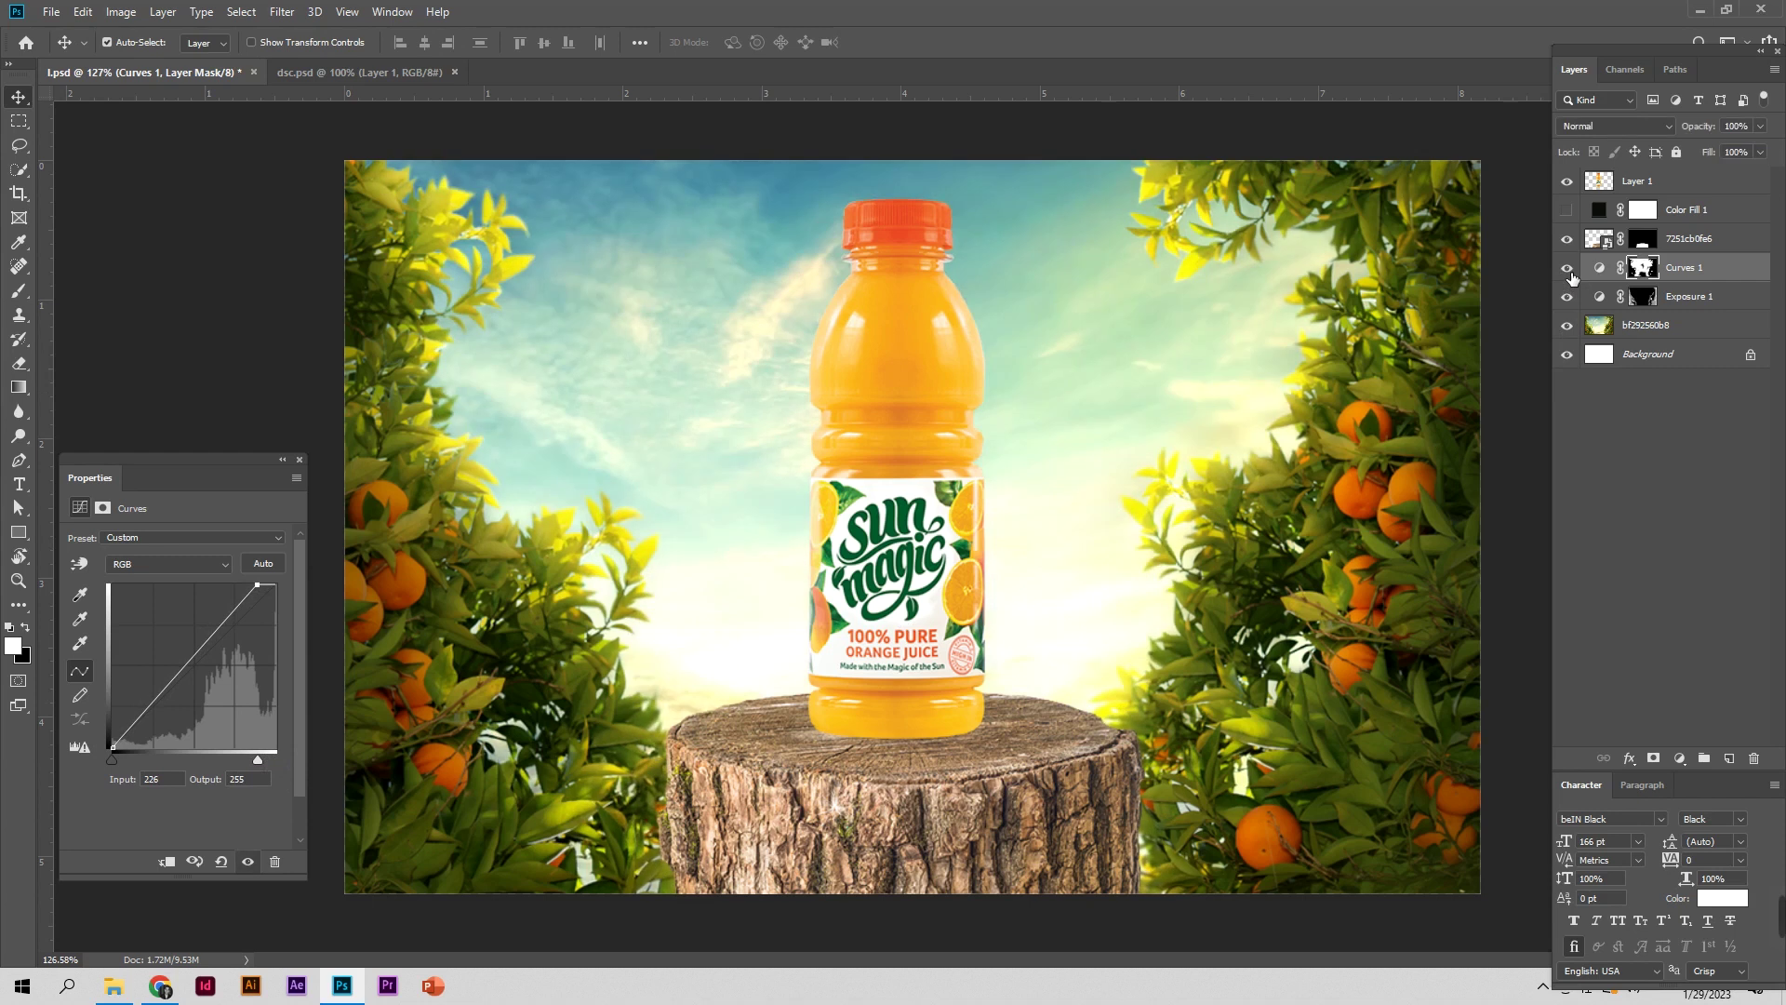
{"action": "left_click", "coordinate": [994, 828]}
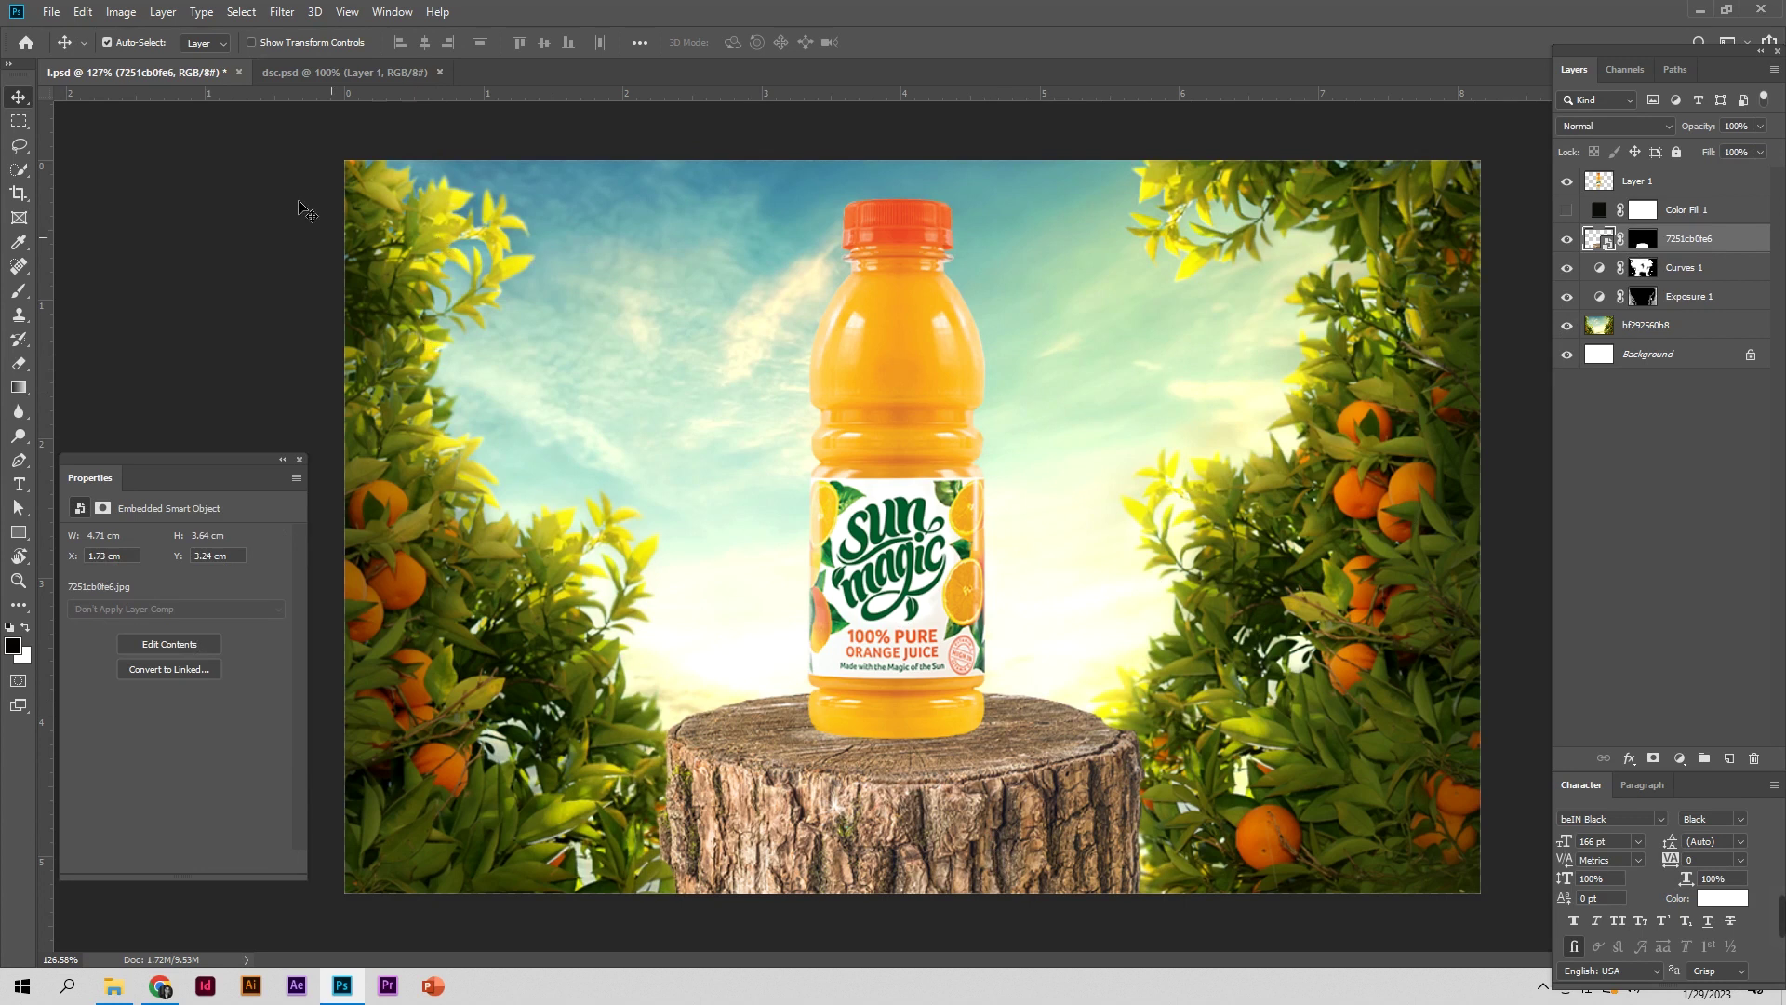
Apply Levels to the bottle smart object with the midtone value lowered to 0.92
{"action": "left_click", "coordinate": [121, 11]}
{"action": "left_click", "coordinate": [346, 75]}
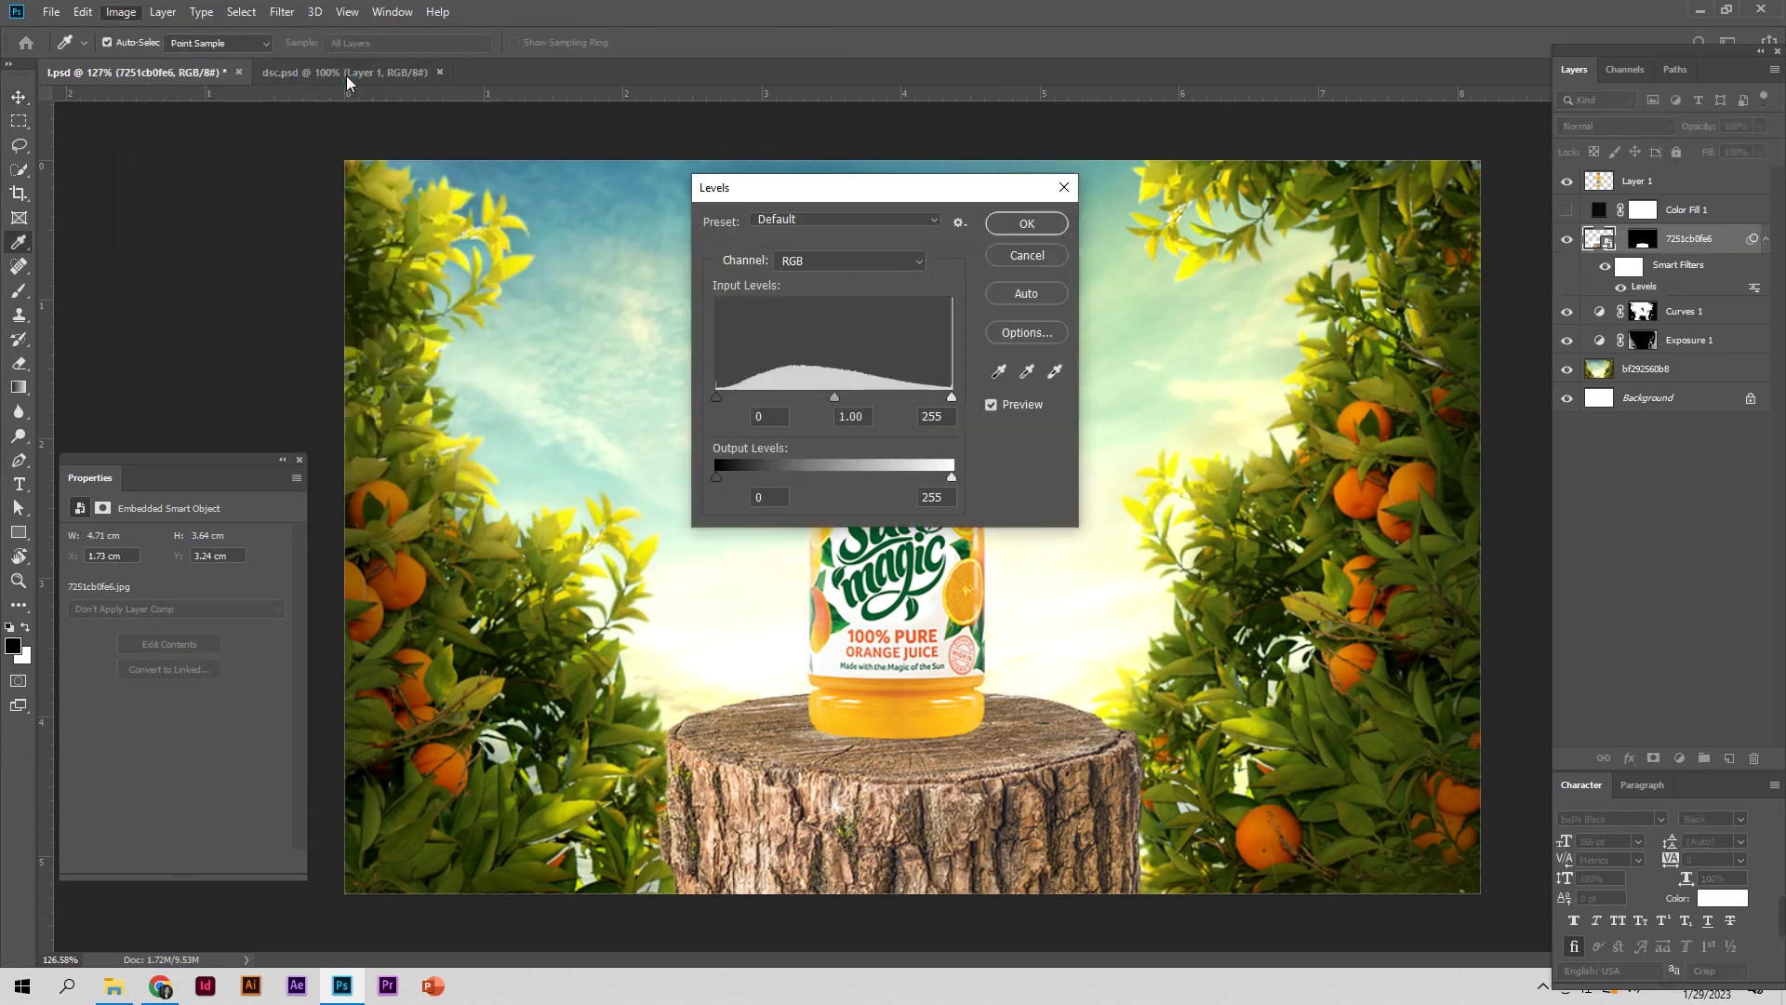
{"action": "mouse_move", "coordinate": [791, 187]}
{"action": "left_mouse_down"}
{"action": "mouse_move", "coordinate": [570, 151]}
{"action": "mouse_move", "coordinate": [319, 79]}
{"action": "left_mouse_up"}
{"action": "left_click_drag", "start_coordinate": [364, 288], "coordinate": [370, 289]}
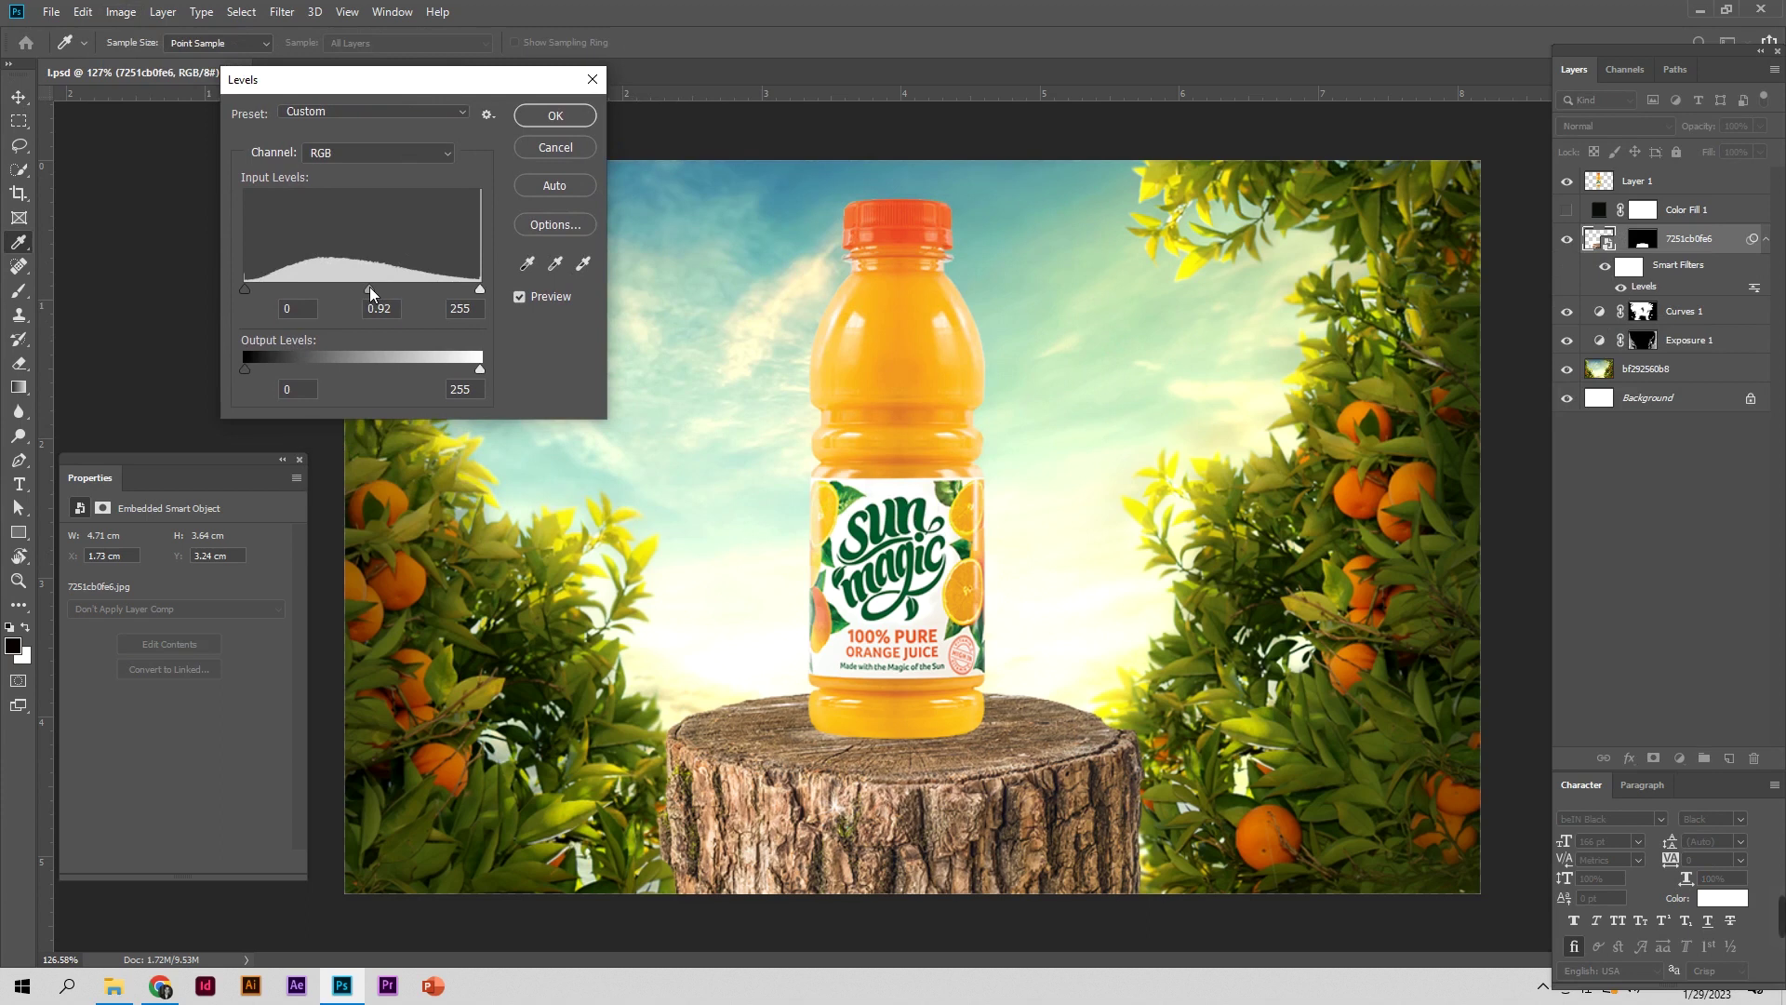
{"action": "left_click", "coordinate": [555, 117]}
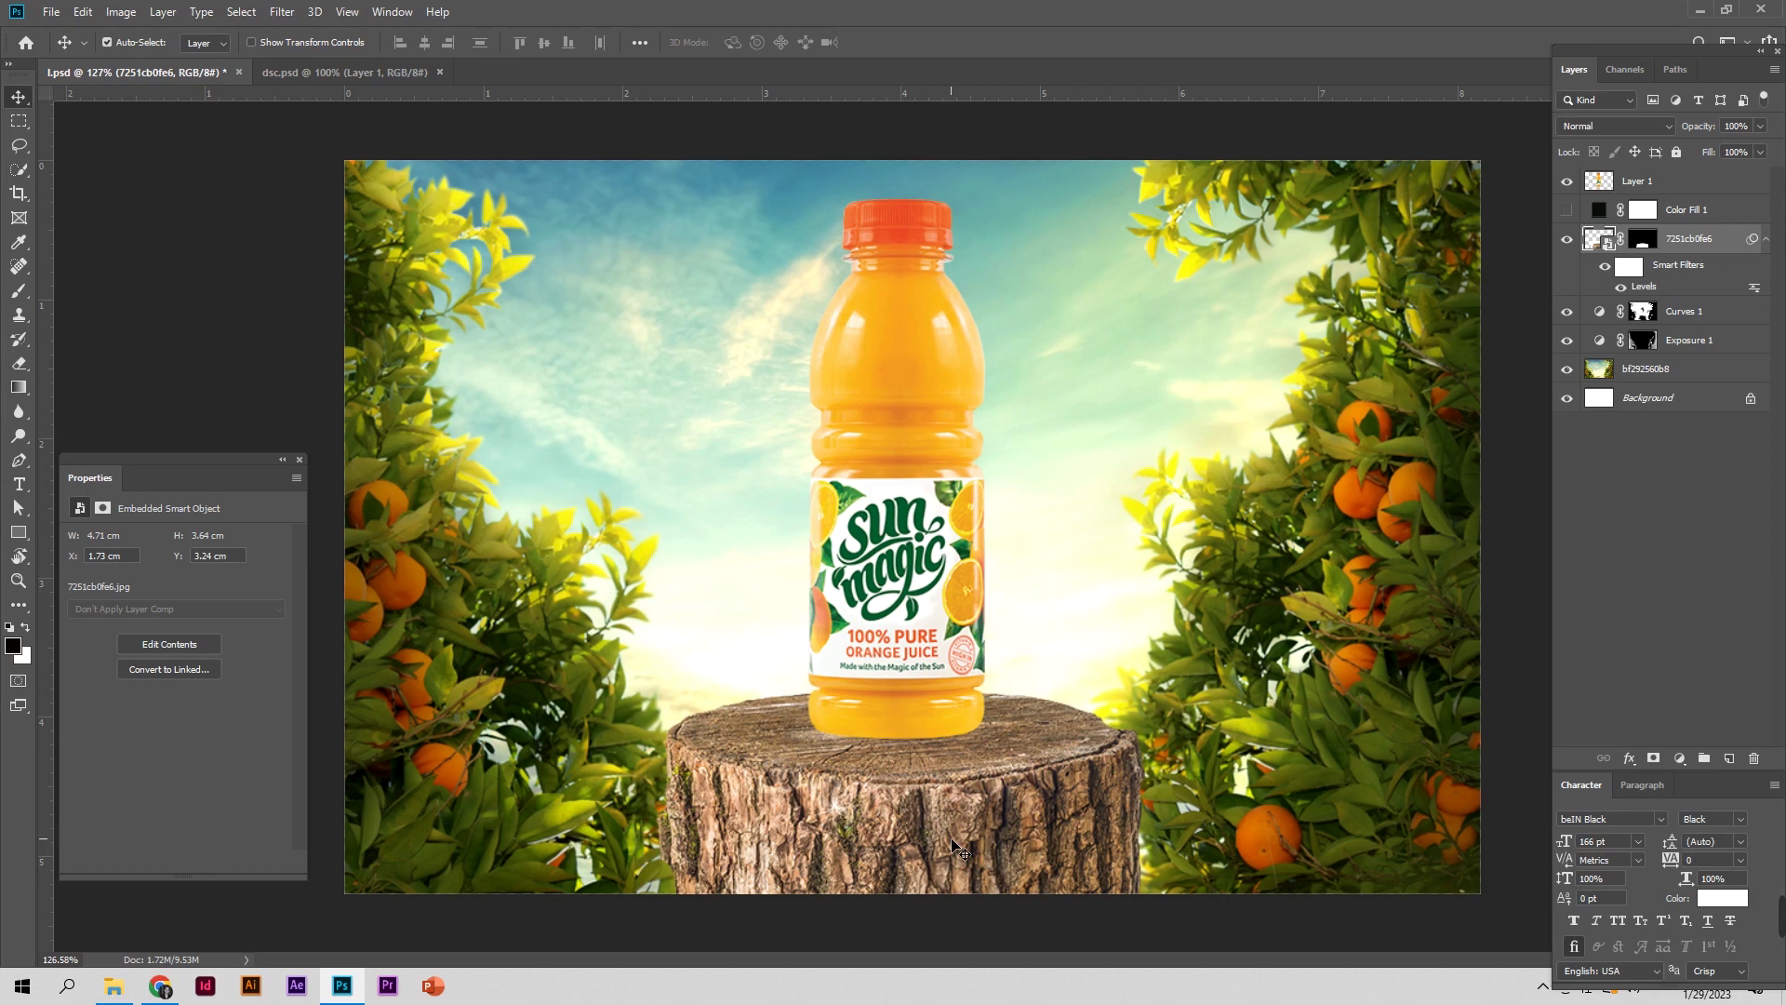
Add an Exposure 2 adjustment at -2.46 with its mask inverted to hide the darkening
{"action": "left_click", "coordinate": [1688, 763]}
{"action": "left_click", "coordinate": [1701, 534]}
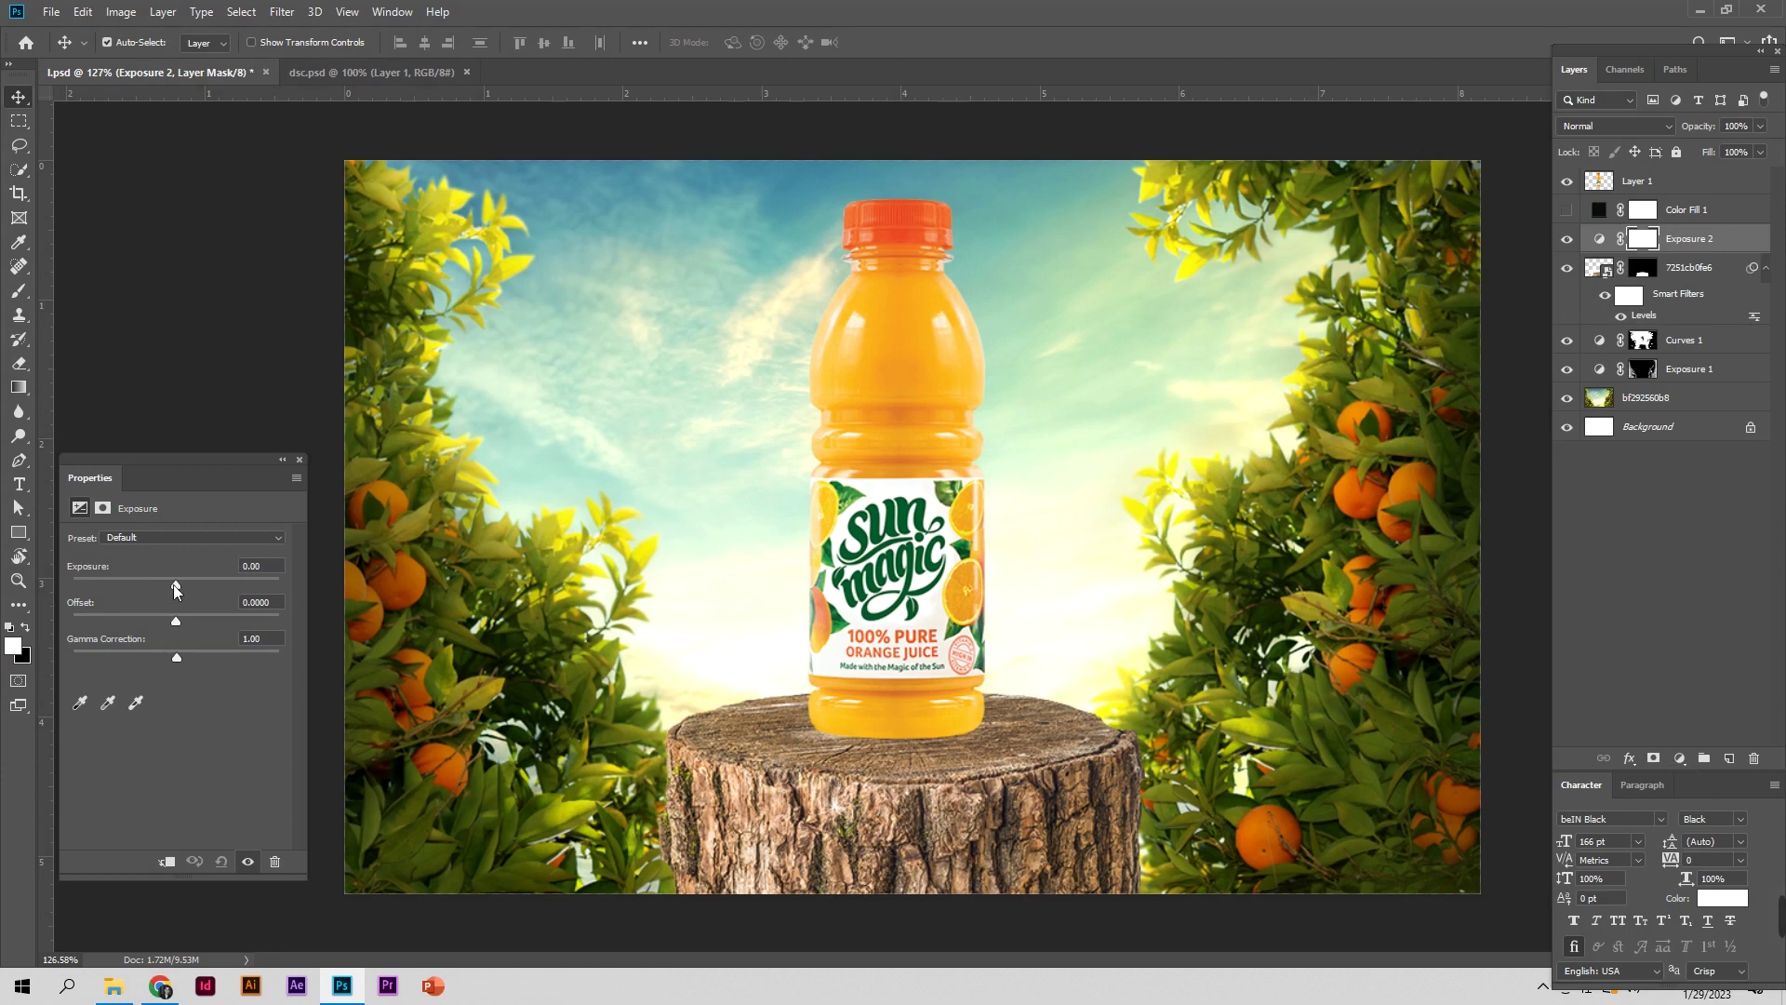
{"action": "left_click_drag", "start_coordinate": [176, 584], "coordinate": [152, 586]}
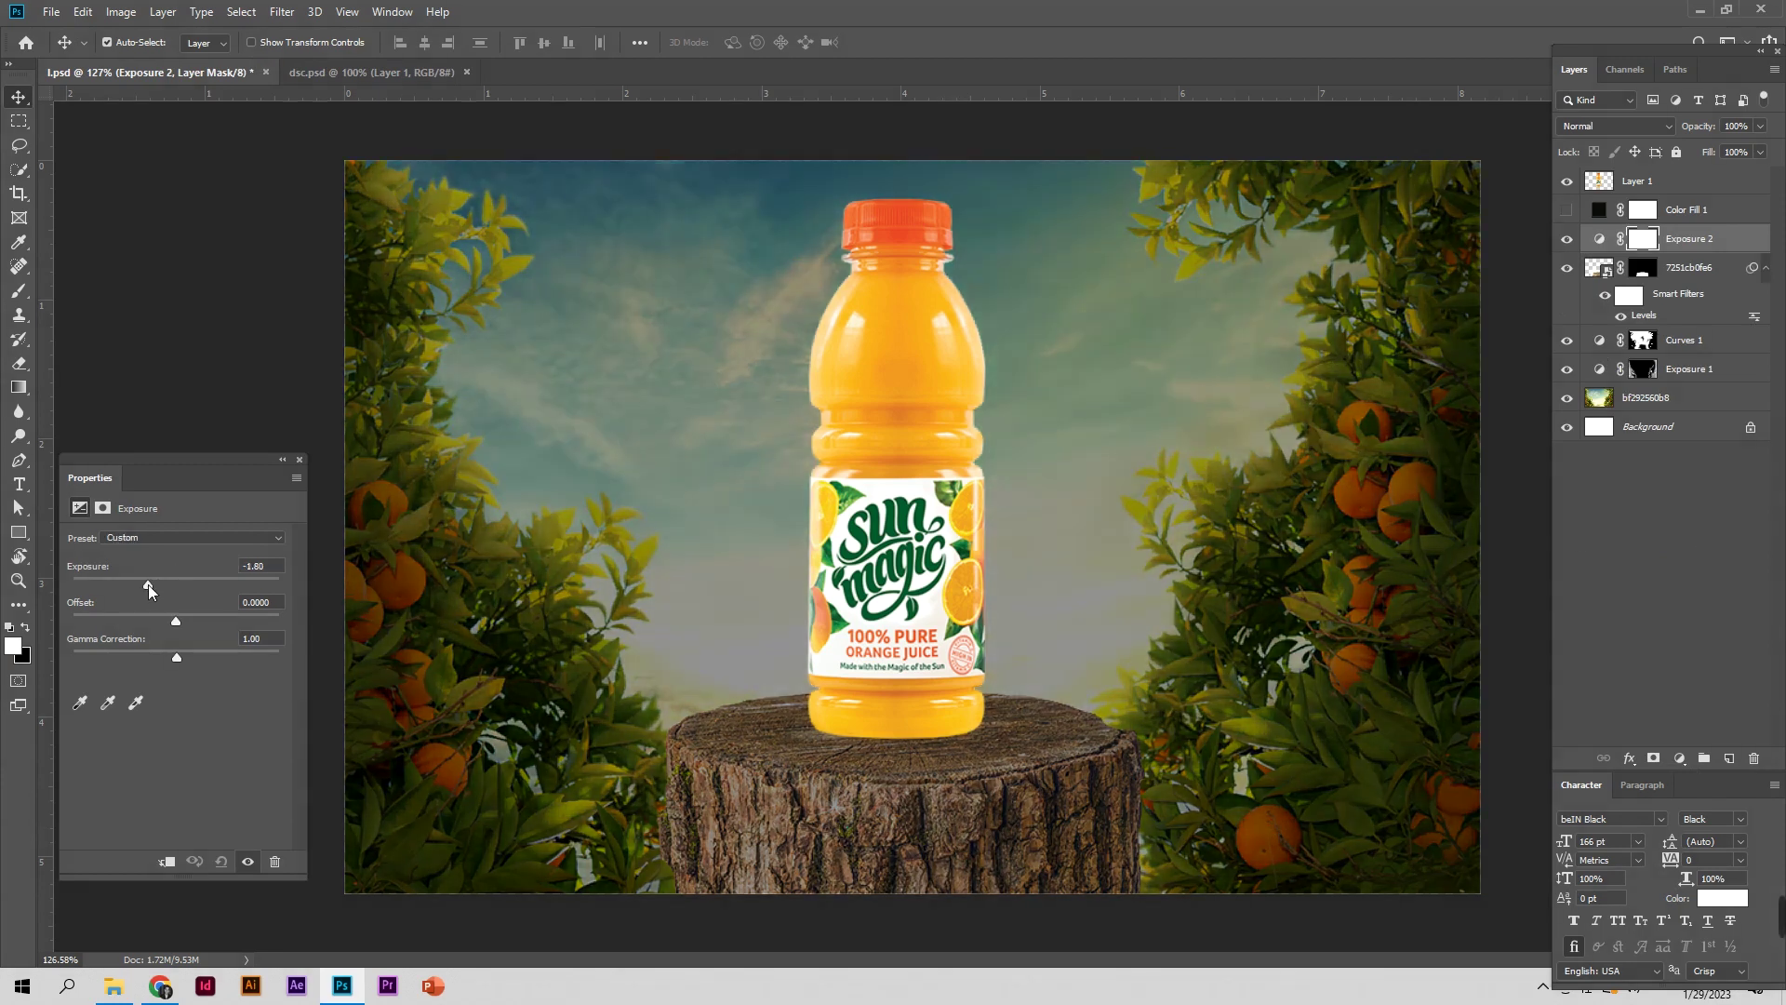
{"action": "left_click_drag", "start_coordinate": [152, 586], "coordinate": [140, 588]}
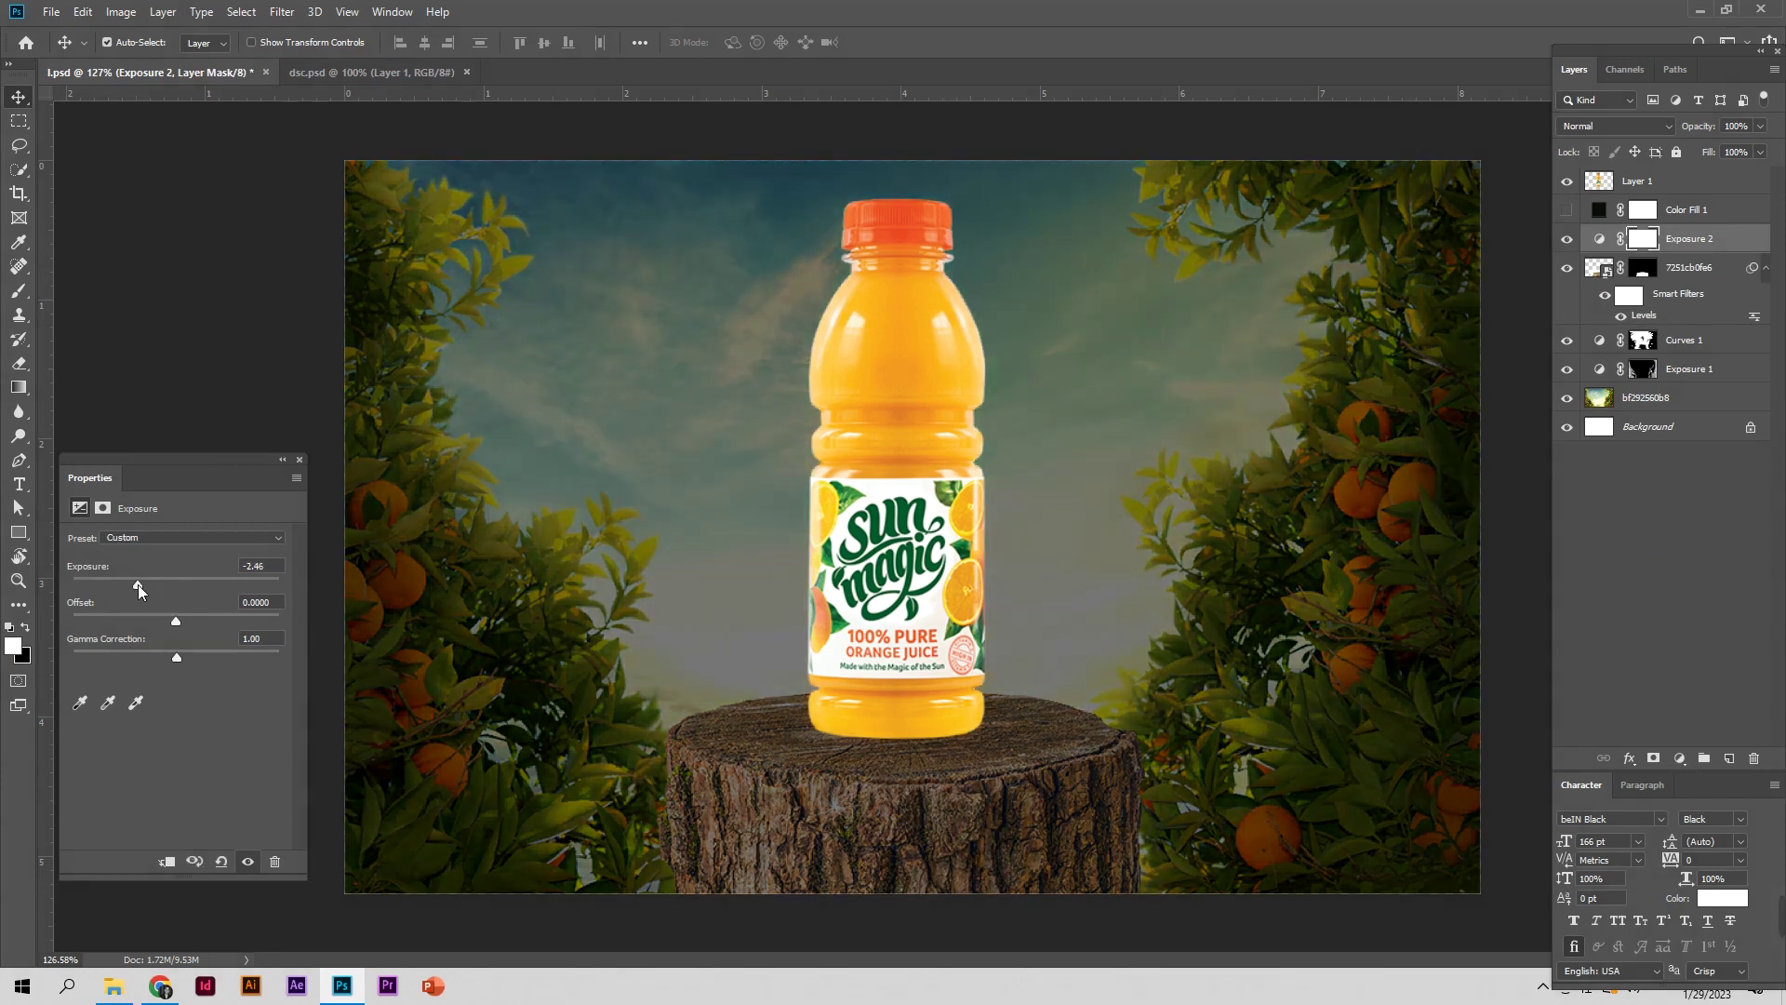
{"action": "key", "text": "ctrl+i"}
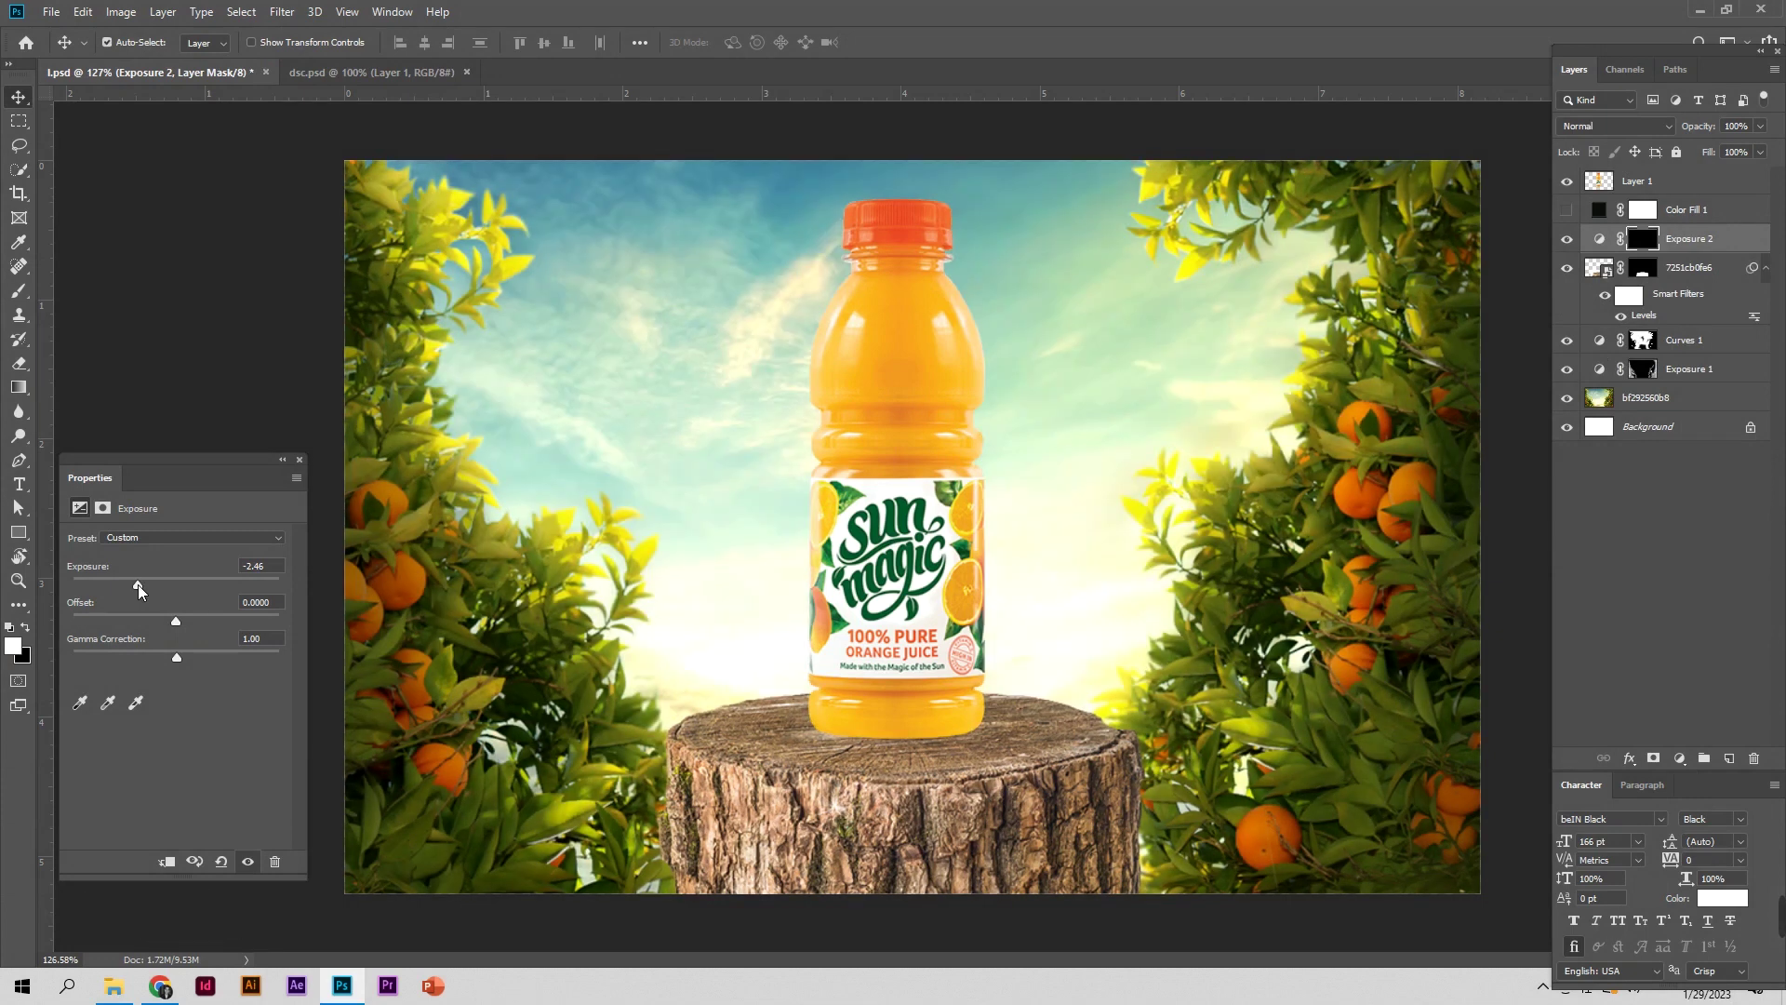
Set up a larger Brush at 100% opacity and clip Exposure 2 to the bottle layer
{"action": "left_click", "coordinate": [20, 296]}
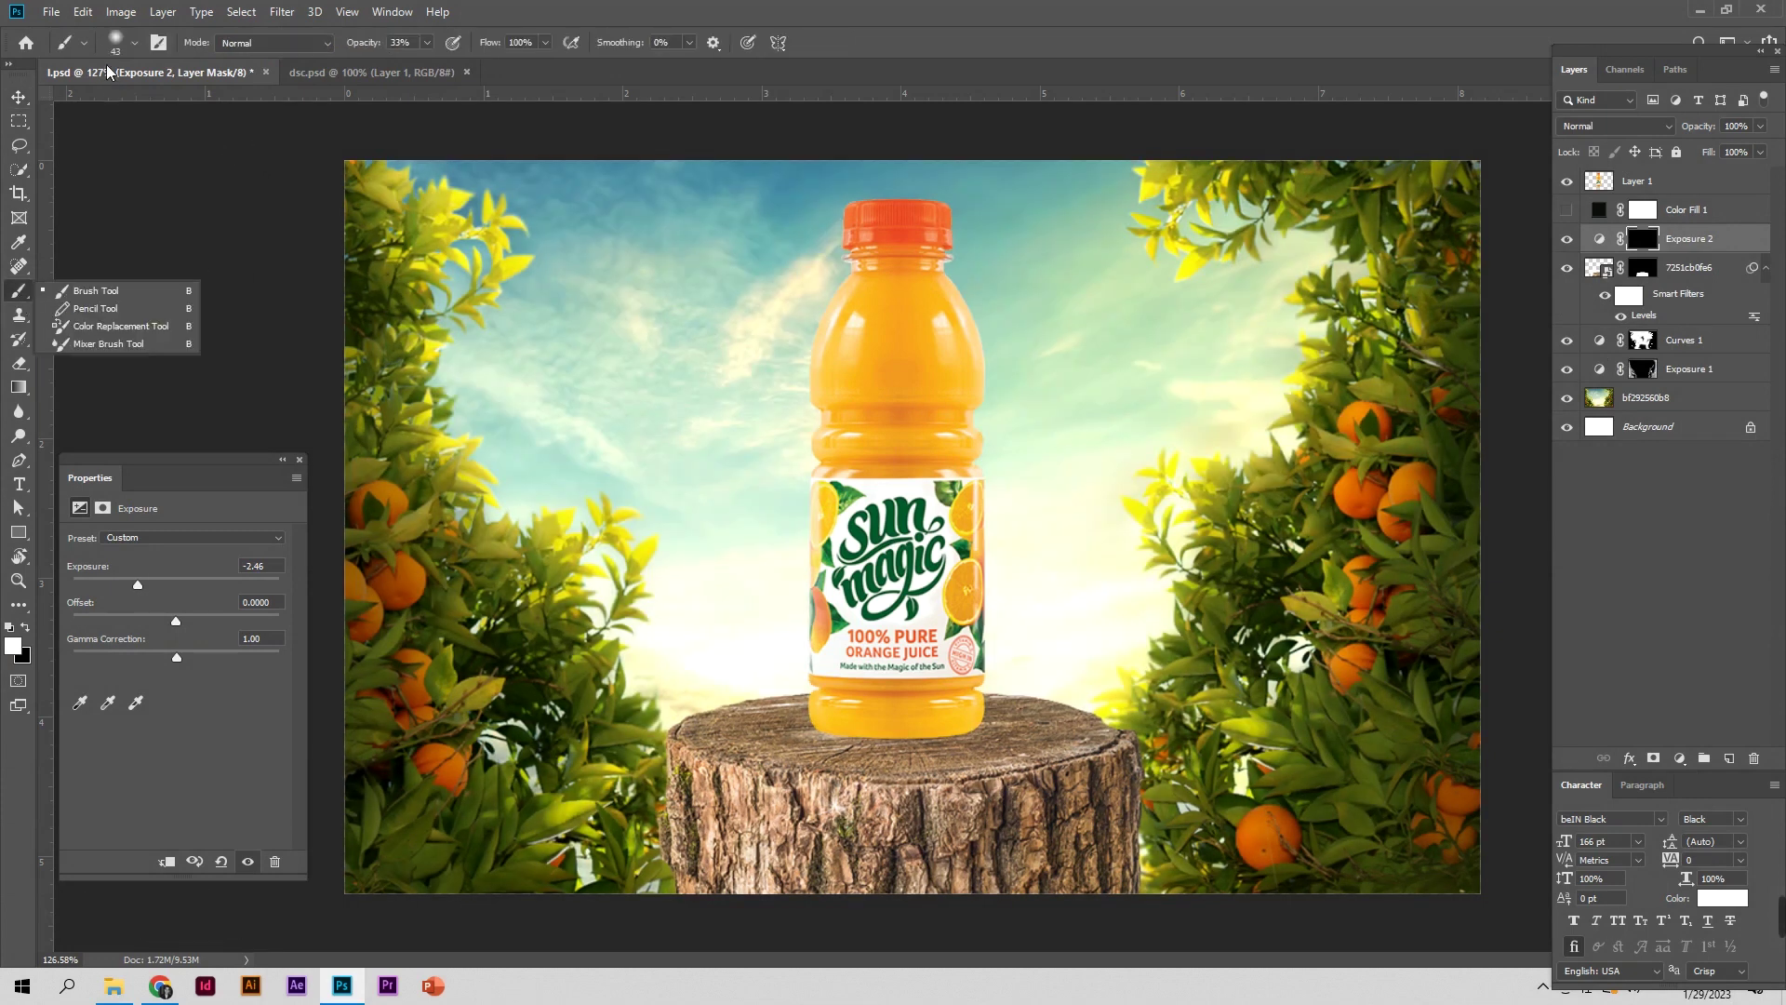
{"action": "left_click_drag", "start_coordinate": [368, 43], "coordinate": [474, 51]}
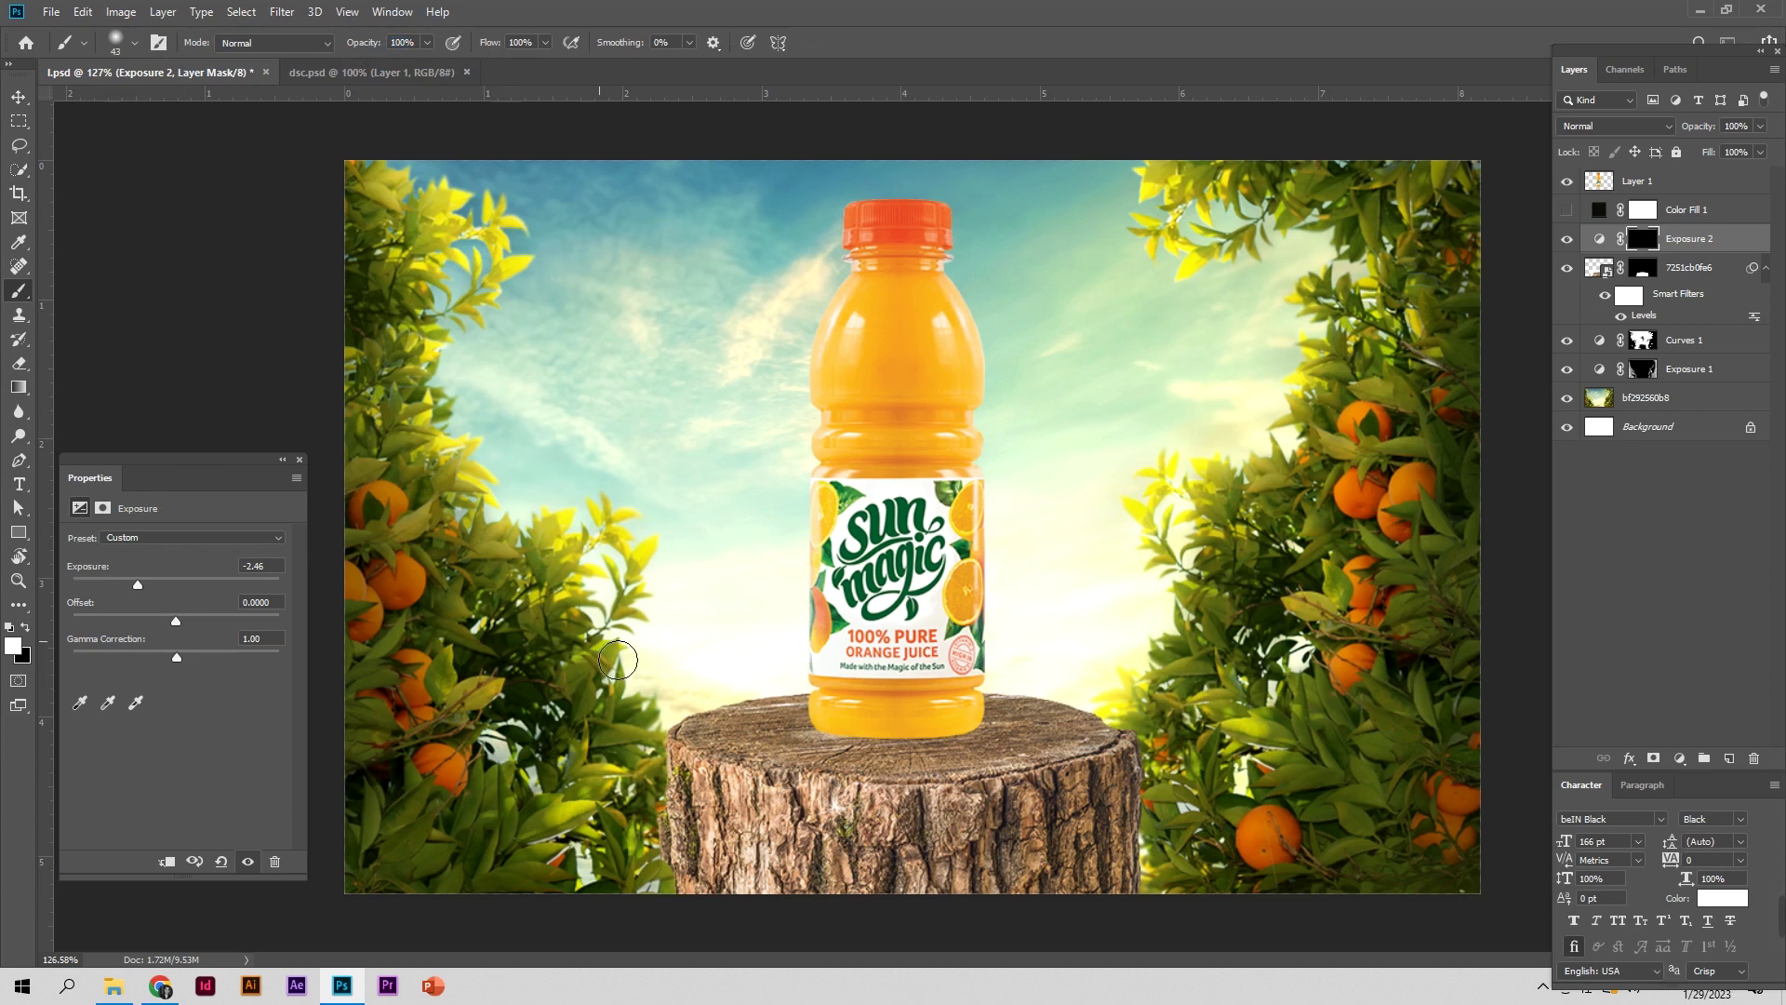
{"action": "left_click_drag", "start_coordinate": [888, 870], "coordinate": [930, 870]}
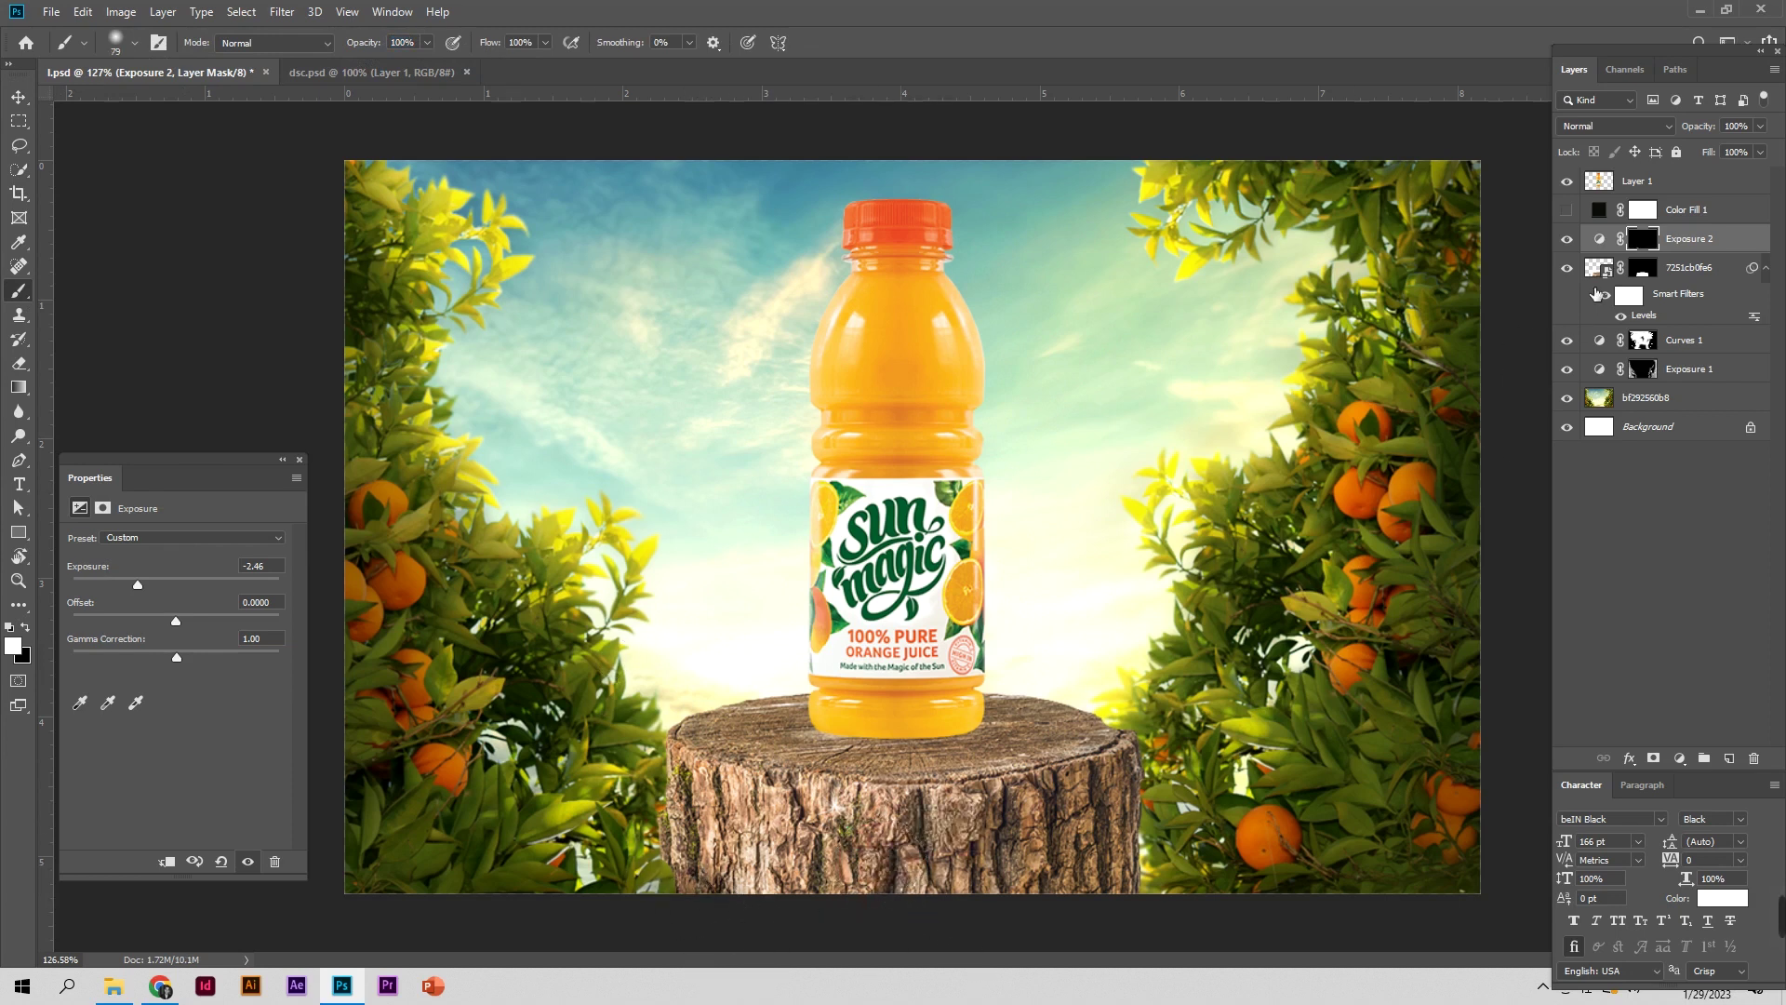
{"action": "left_click", "coordinate": [1649, 263], "text": "alt"}
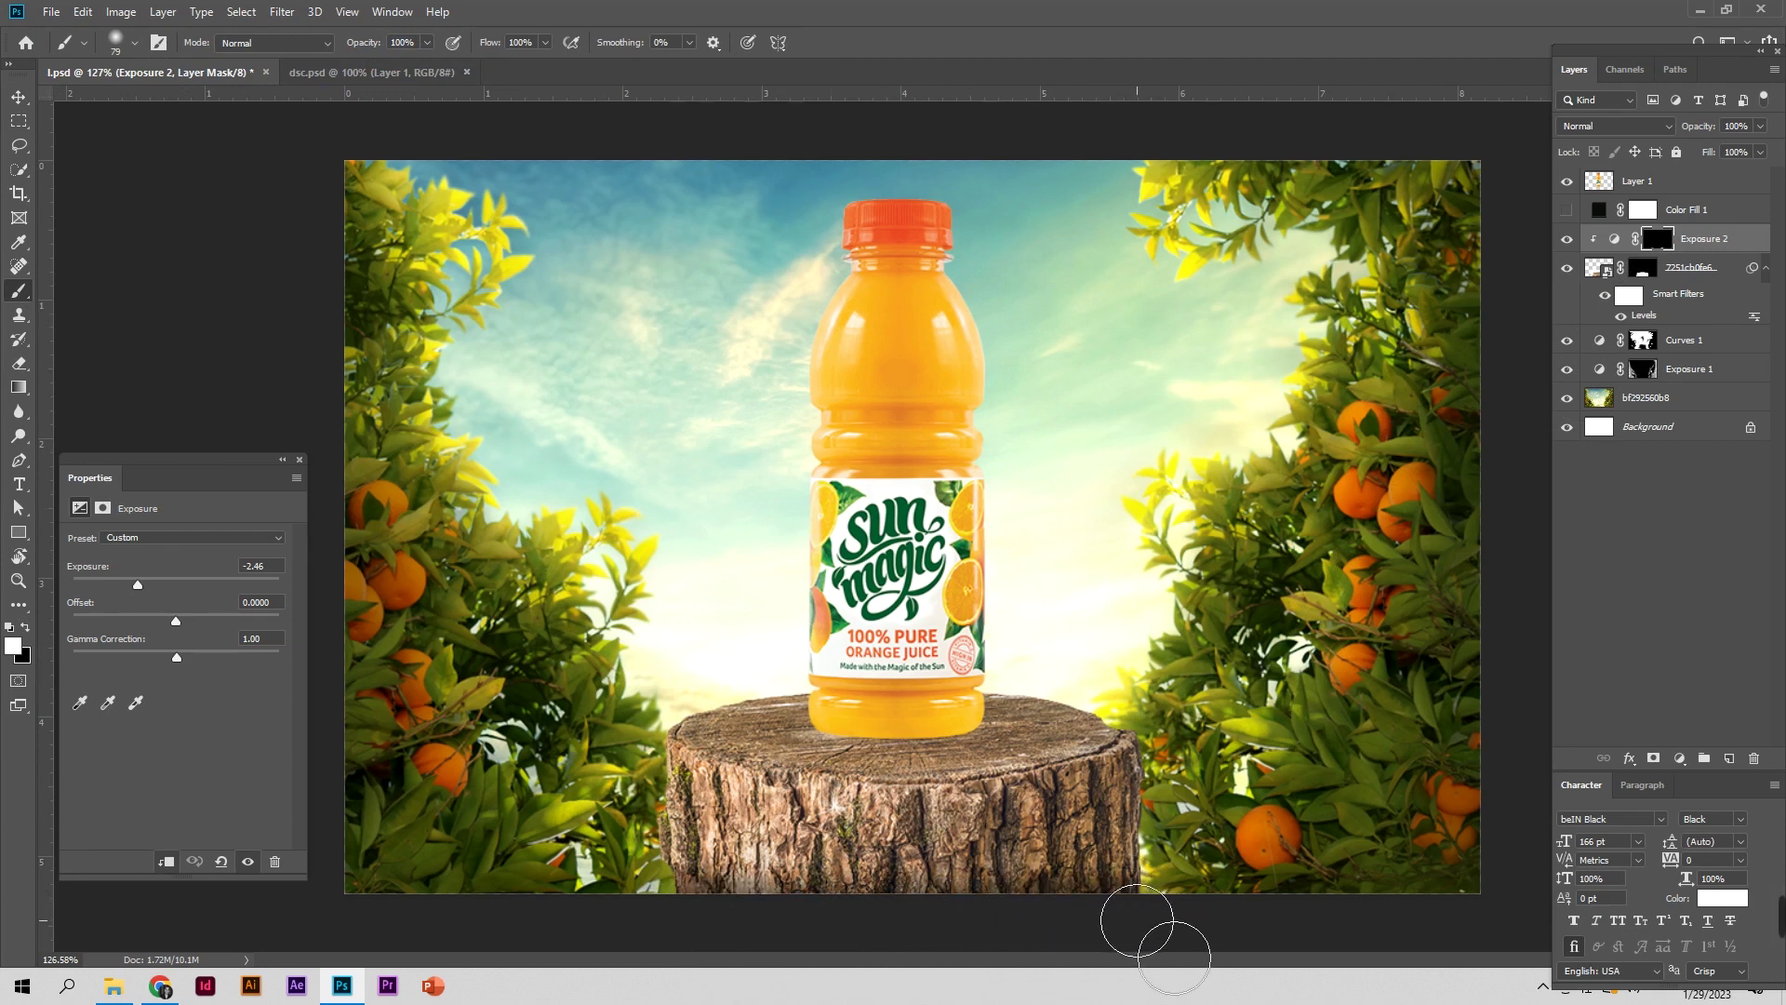
{"action": "left_click", "coordinate": [369, 49]}
Set brush opacity to 47% and paint darkening across the tree stump from right to left
{"action": "key", "text": "Return"}
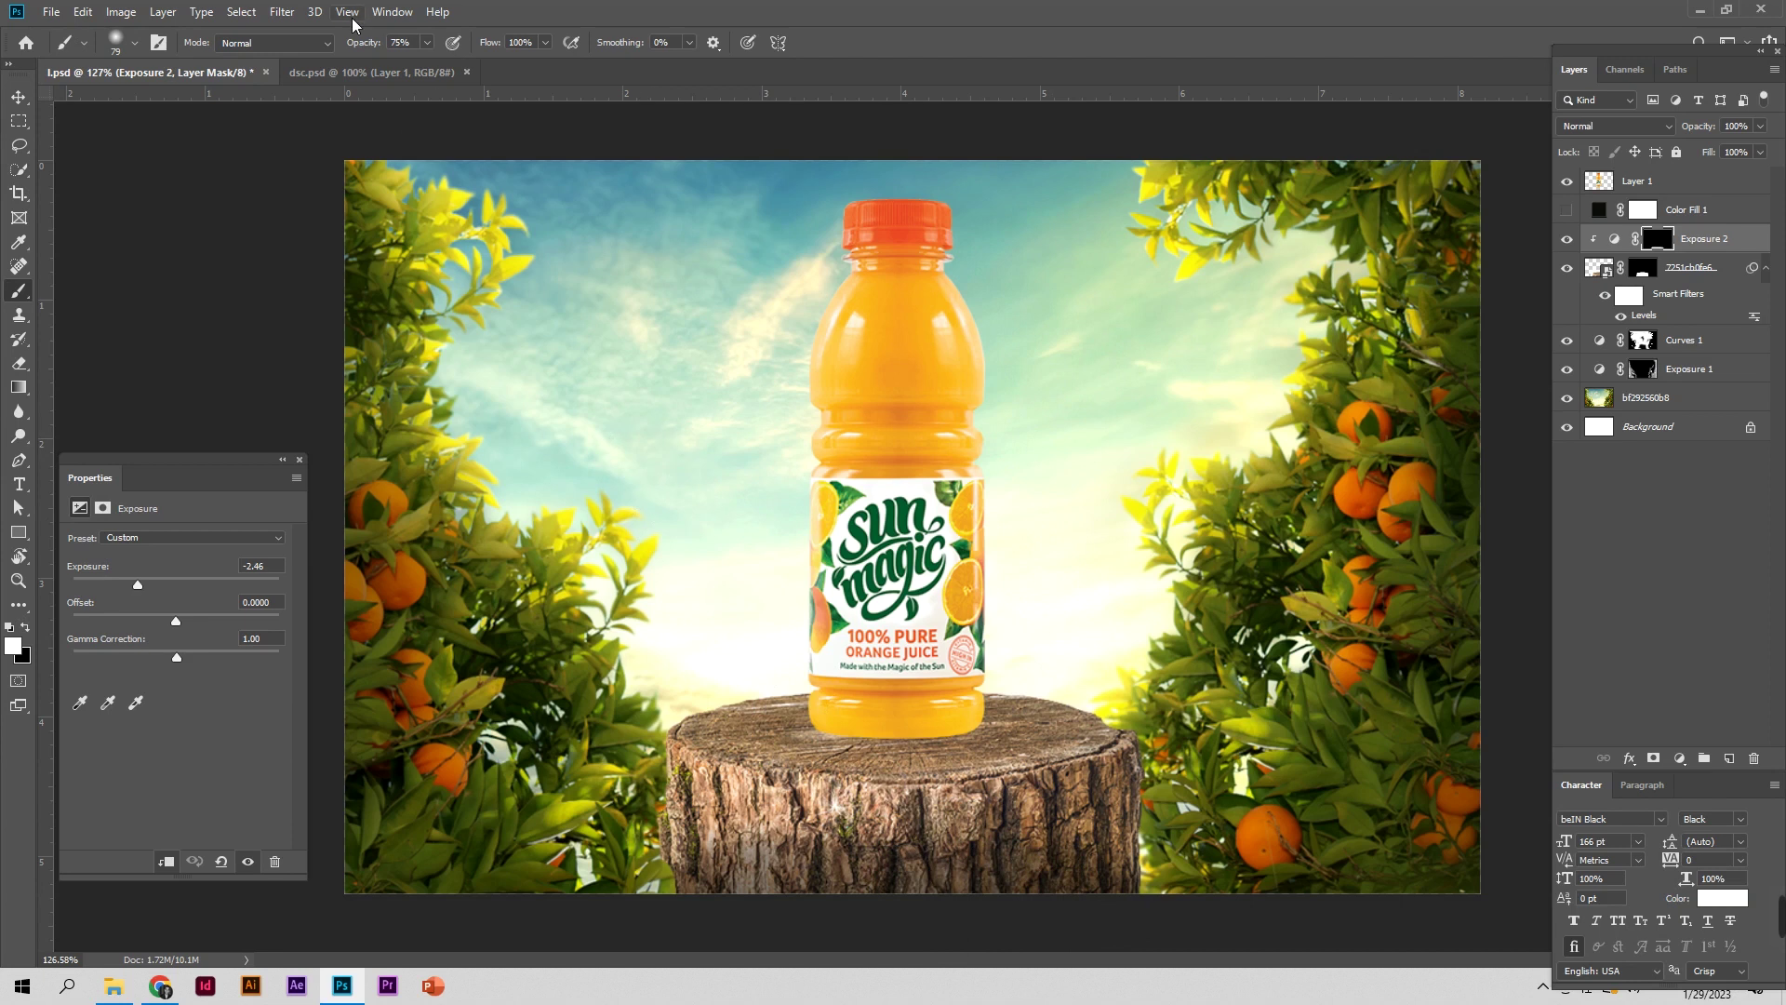
{"action": "key", "text": "Return"}
{"action": "mouse_move", "coordinate": [1127, 869]}
{"action": "left_mouse_down"}
{"action": "mouse_move", "coordinate": [782, 857]}
{"action": "mouse_move", "coordinate": [1091, 840]}
{"action": "mouse_move", "coordinate": [757, 812]}
{"action": "left_mouse_up"}
{"action": "type", "text": "100"}
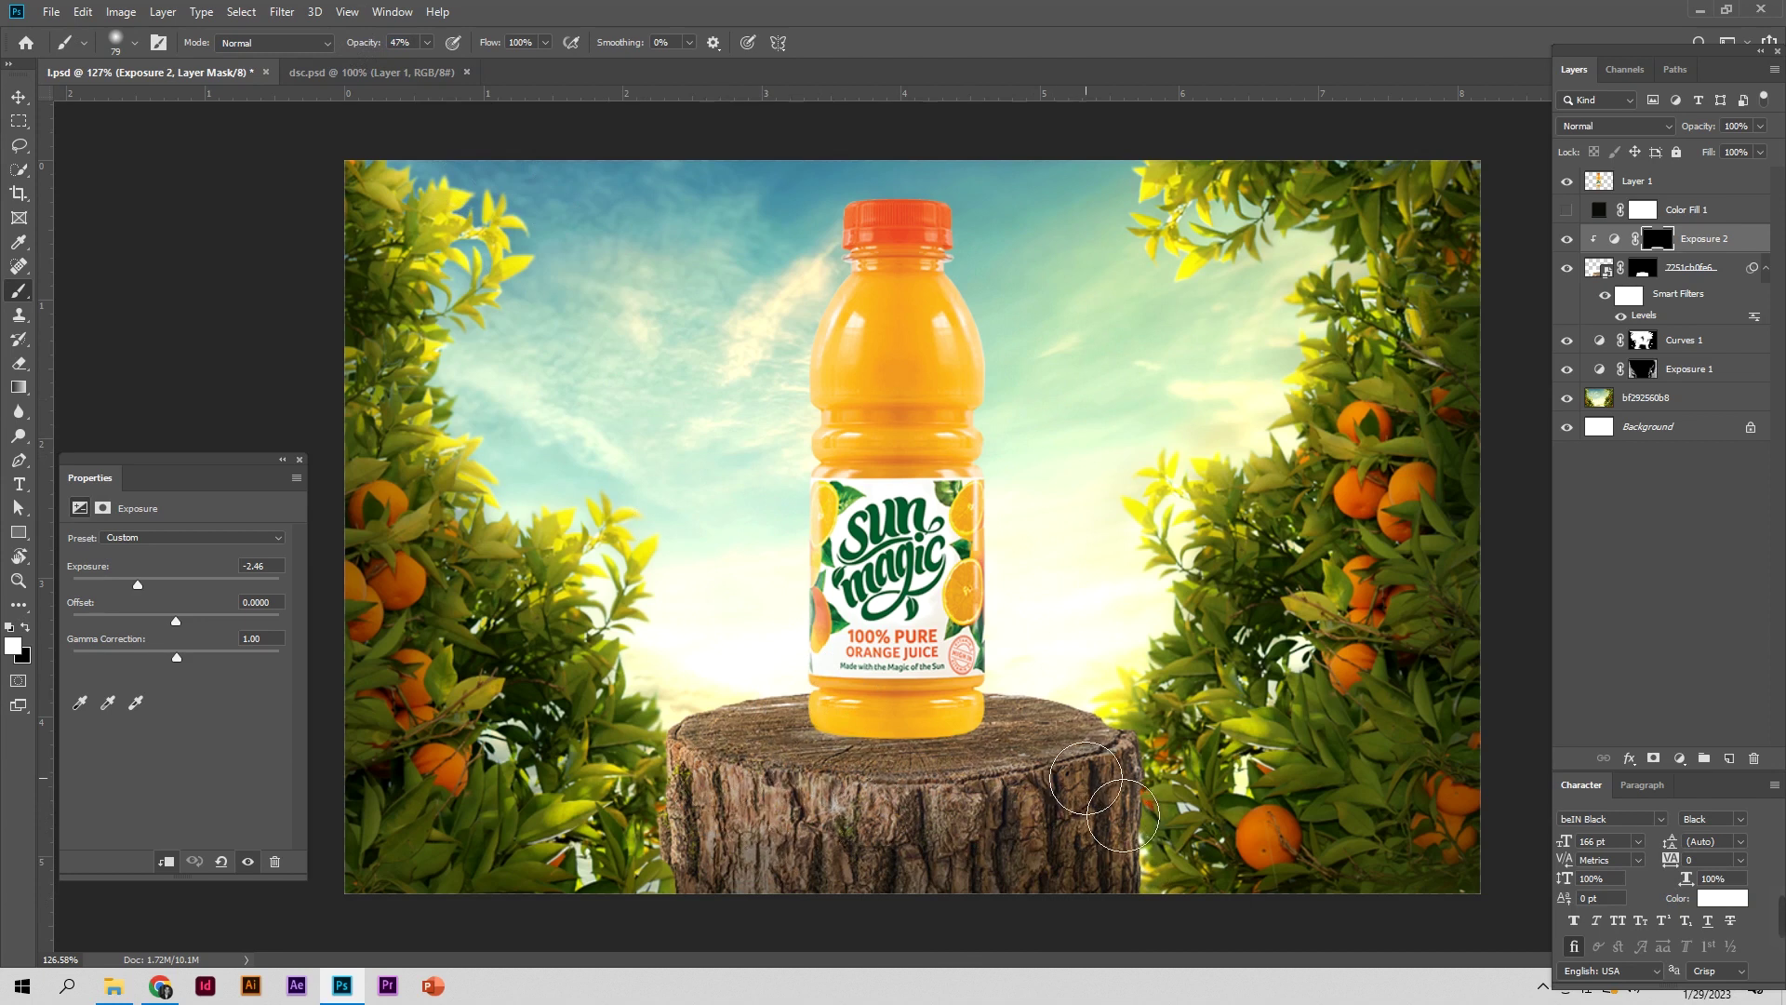
Flatten the brush tip into a wide ellipse at 27% opacity, and select the stump smart object
{"action": "left_click", "coordinate": [117, 44]}
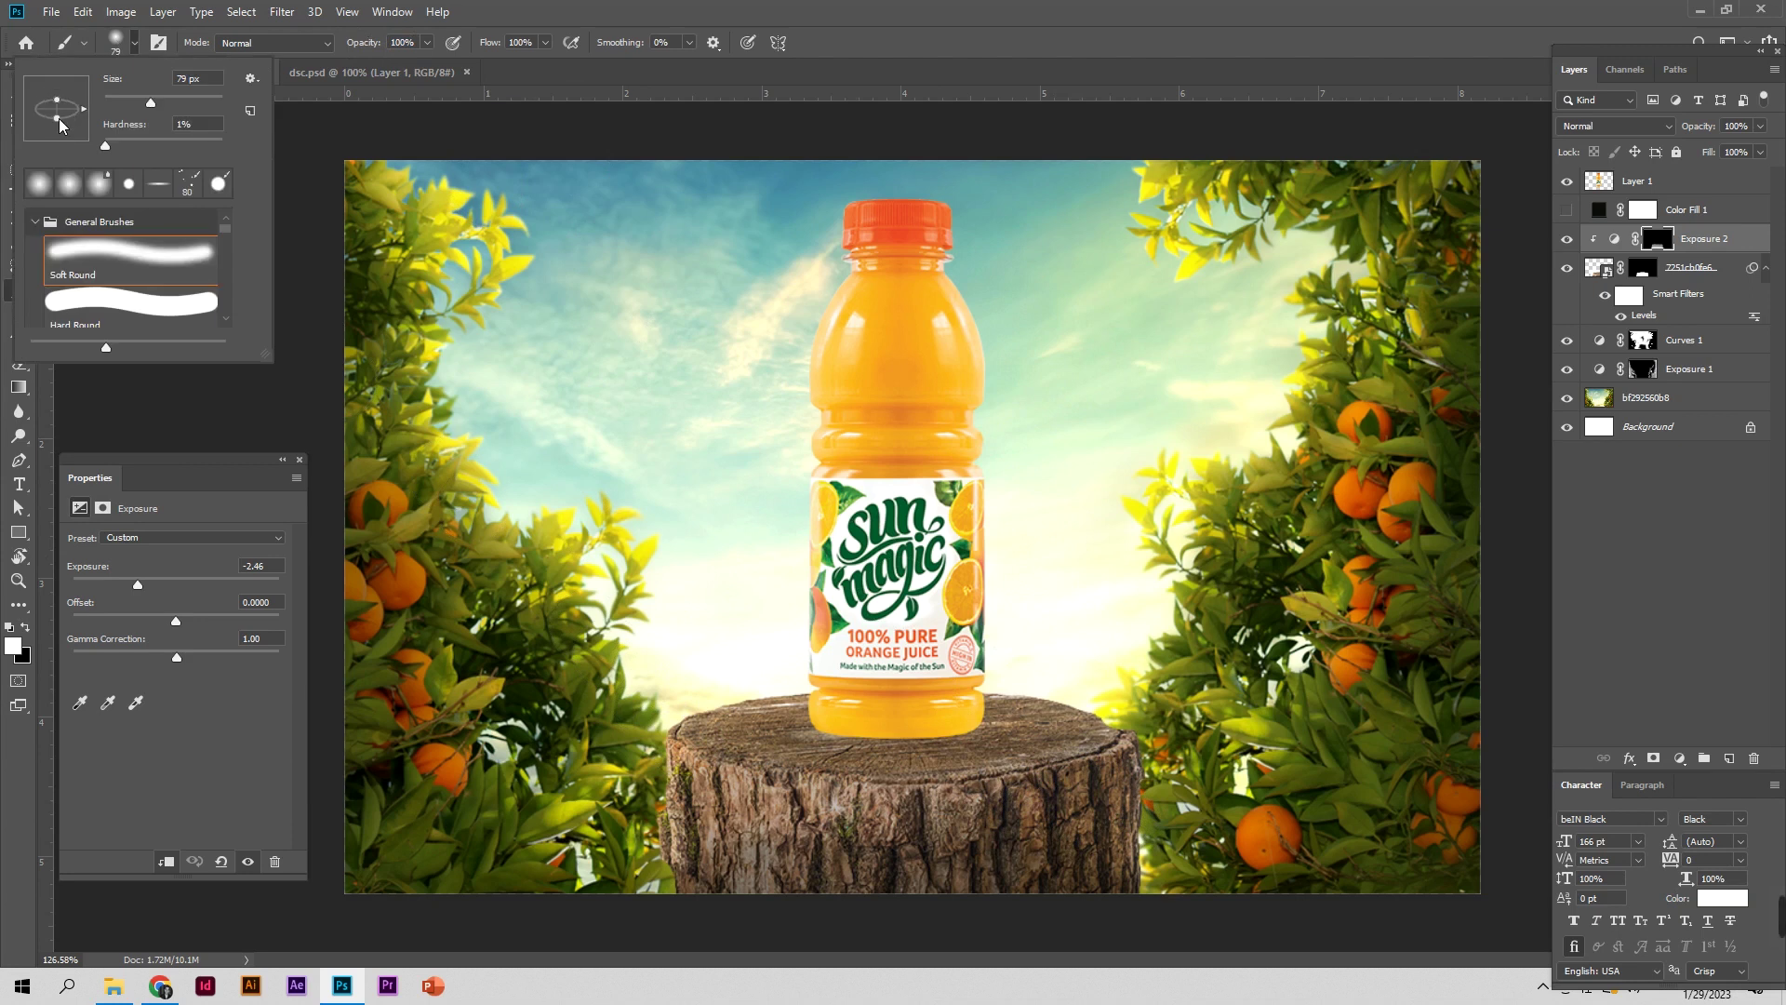
{"action": "left_click", "coordinate": [874, 756]}
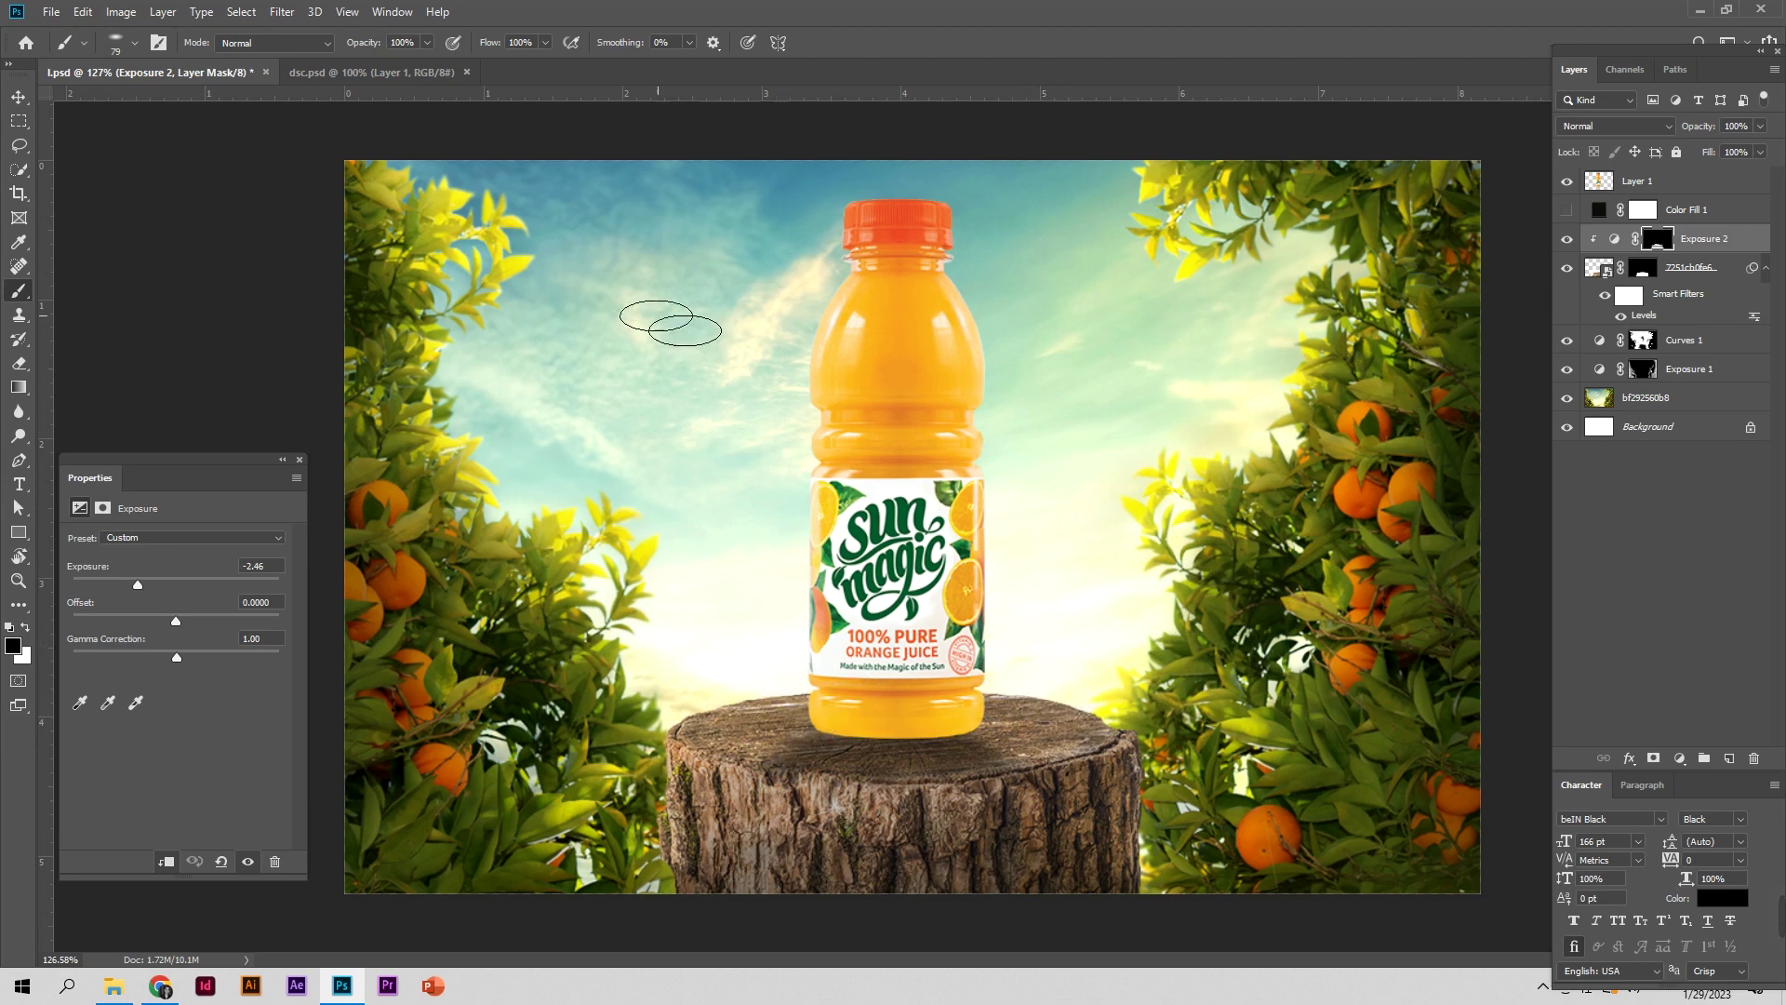
{"action": "type", "text": "1627"}
{"action": "key", "text": "Return"}
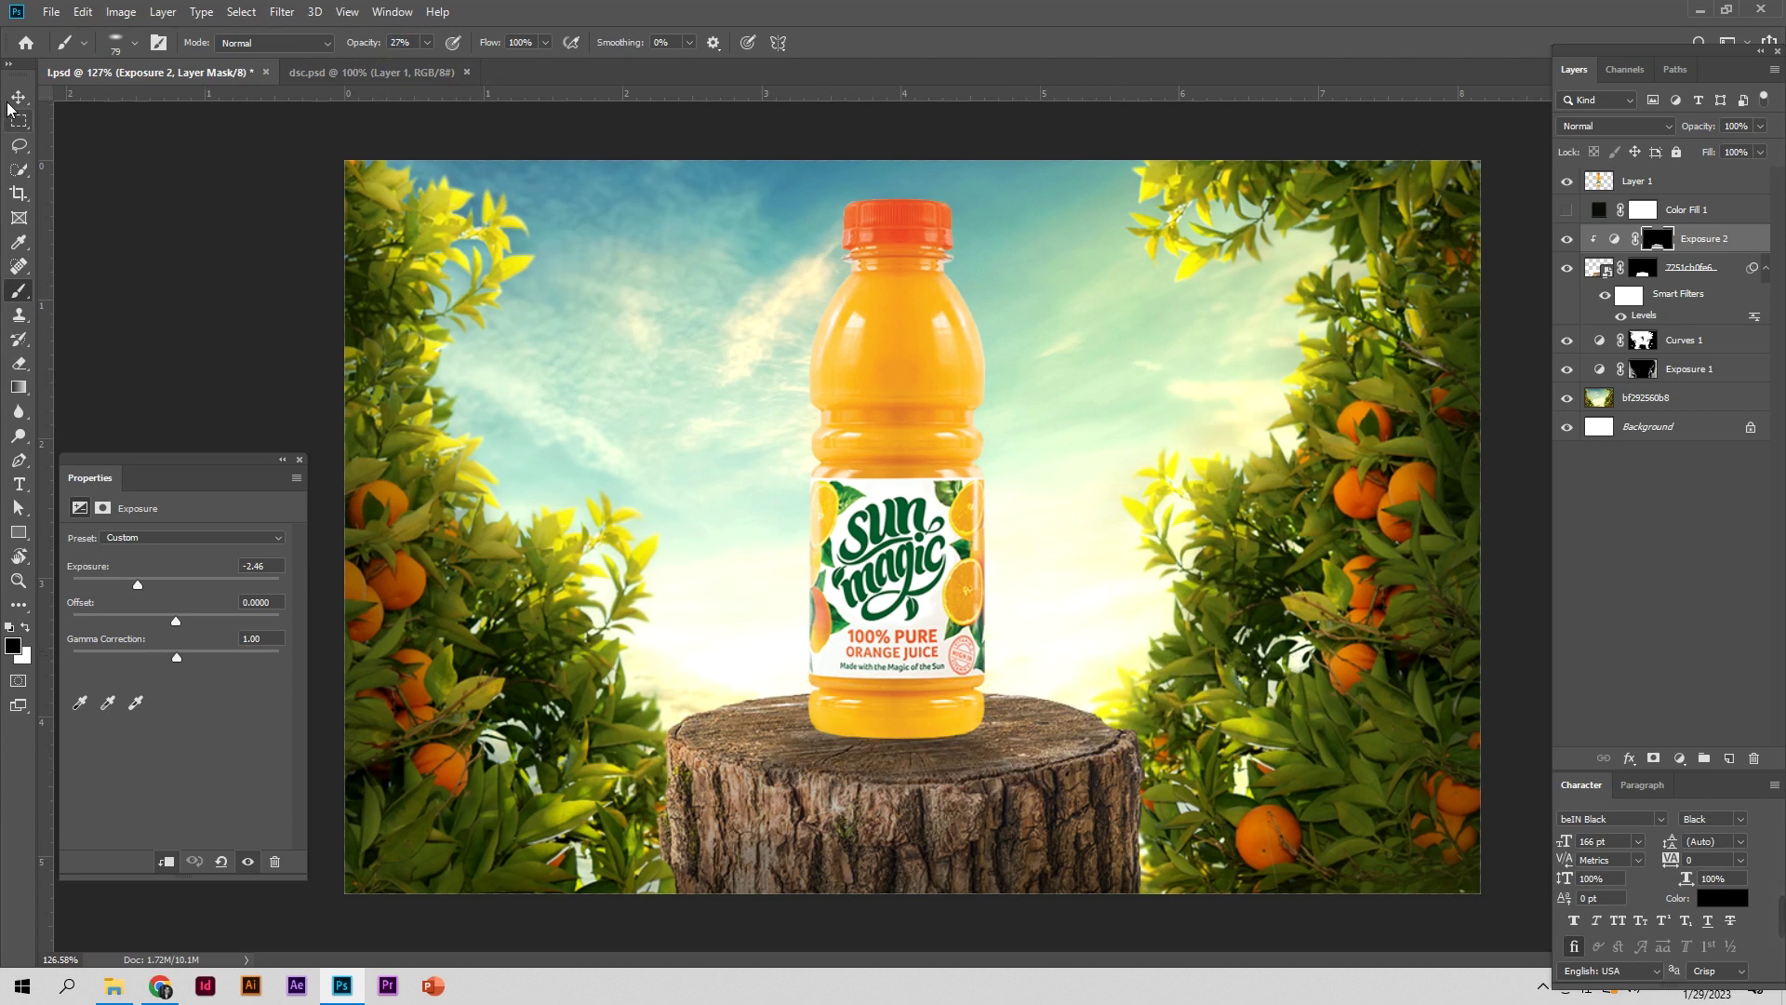
{"action": "left_click", "coordinate": [18, 97]}
{"action": "left_click", "coordinate": [764, 714]}
Add an Exposure 3 adjustment at +0.84 with its mask inverted to hide the brightening
{"action": "left_click", "coordinate": [1680, 758]}
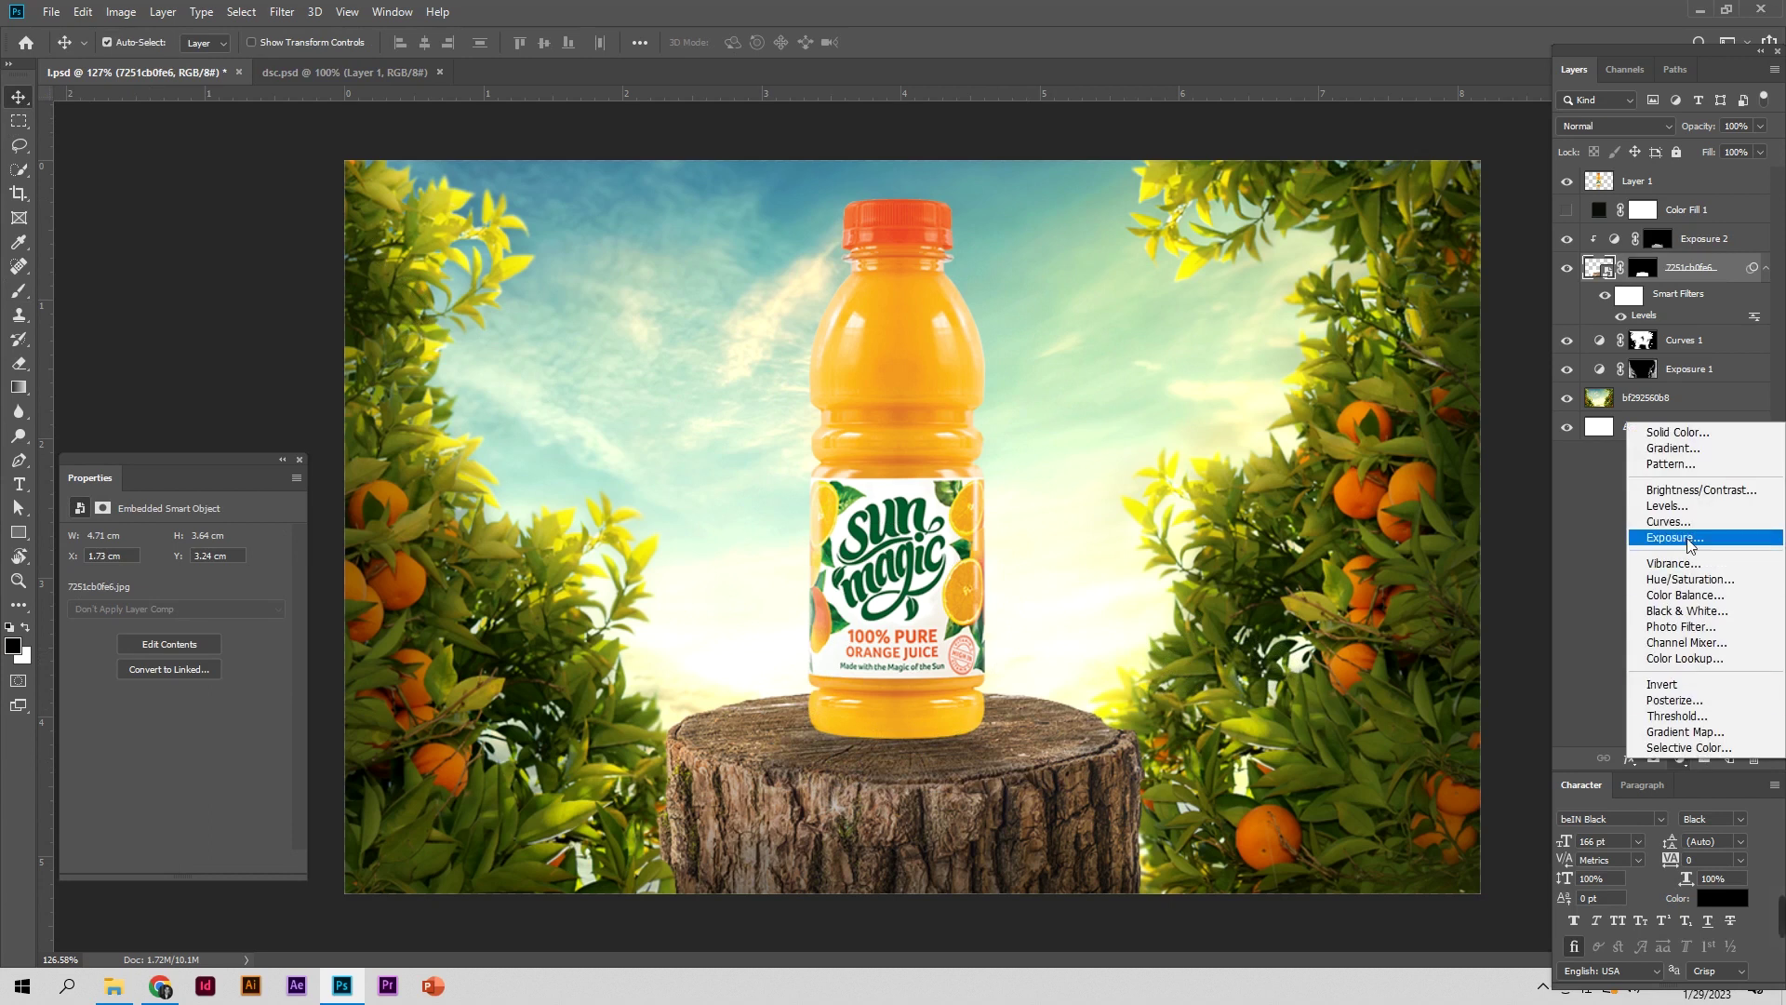
{"action": "left_click", "coordinate": [1674, 538]}
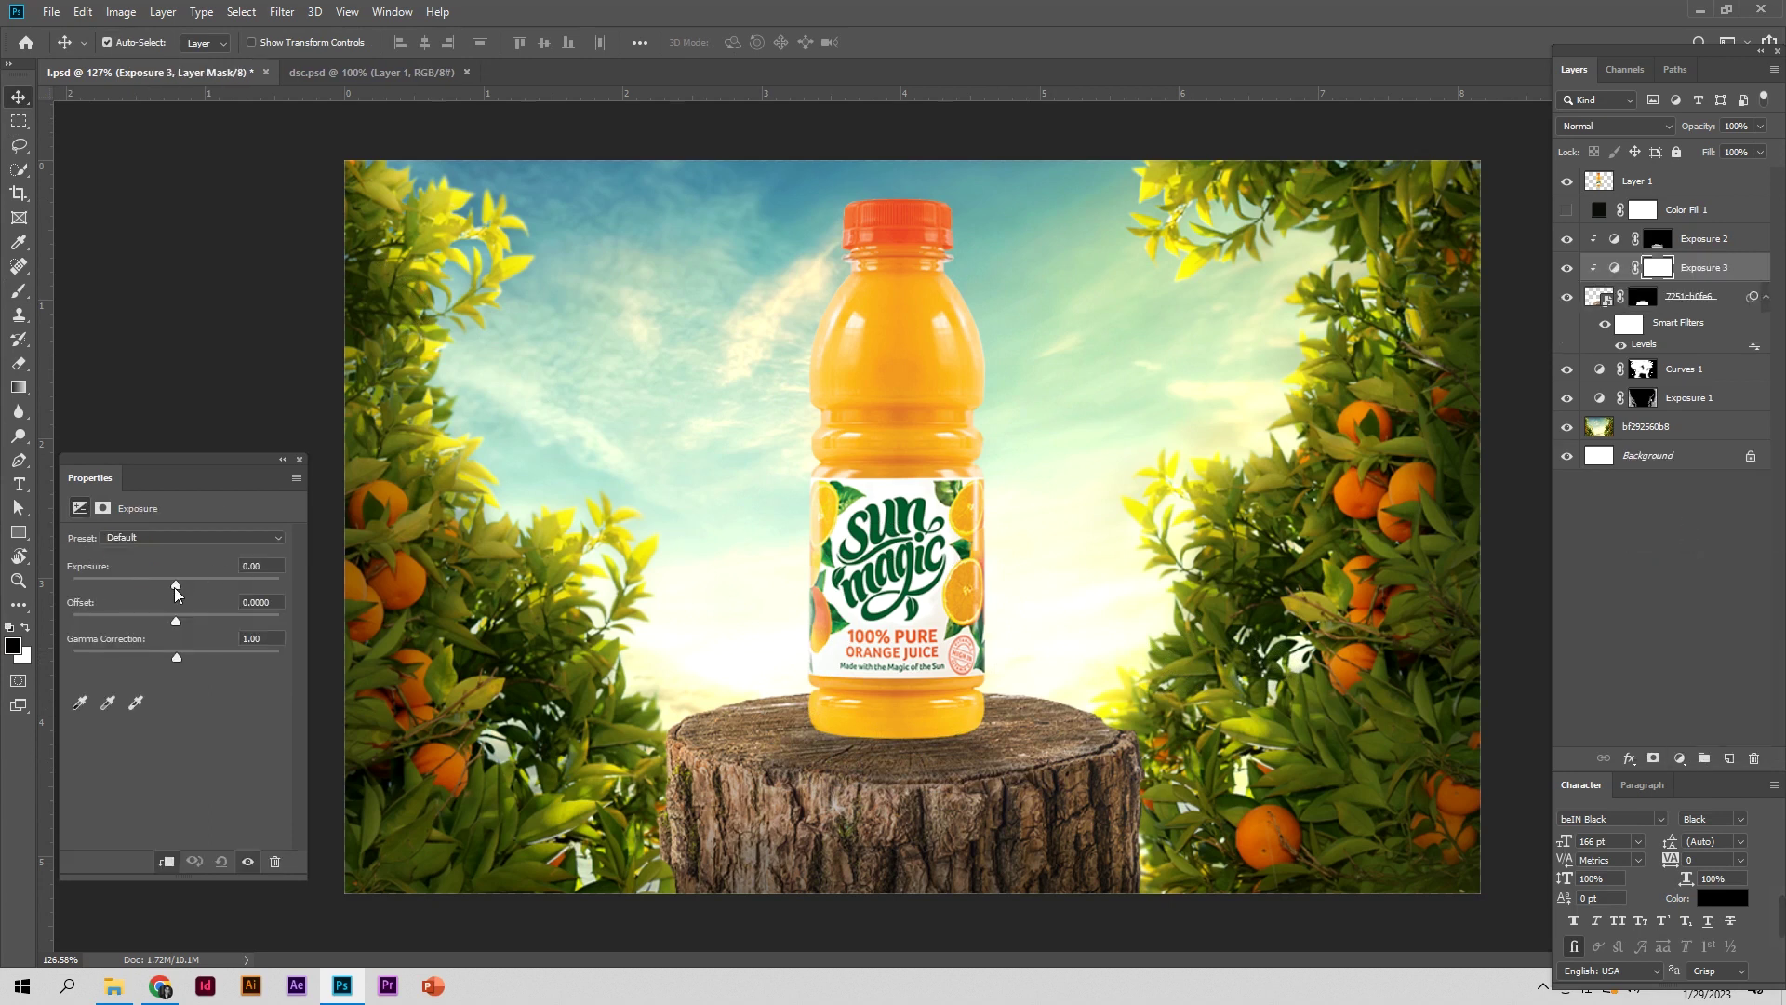
{"action": "left_click_drag", "start_coordinate": [175, 588], "coordinate": [187, 587]}
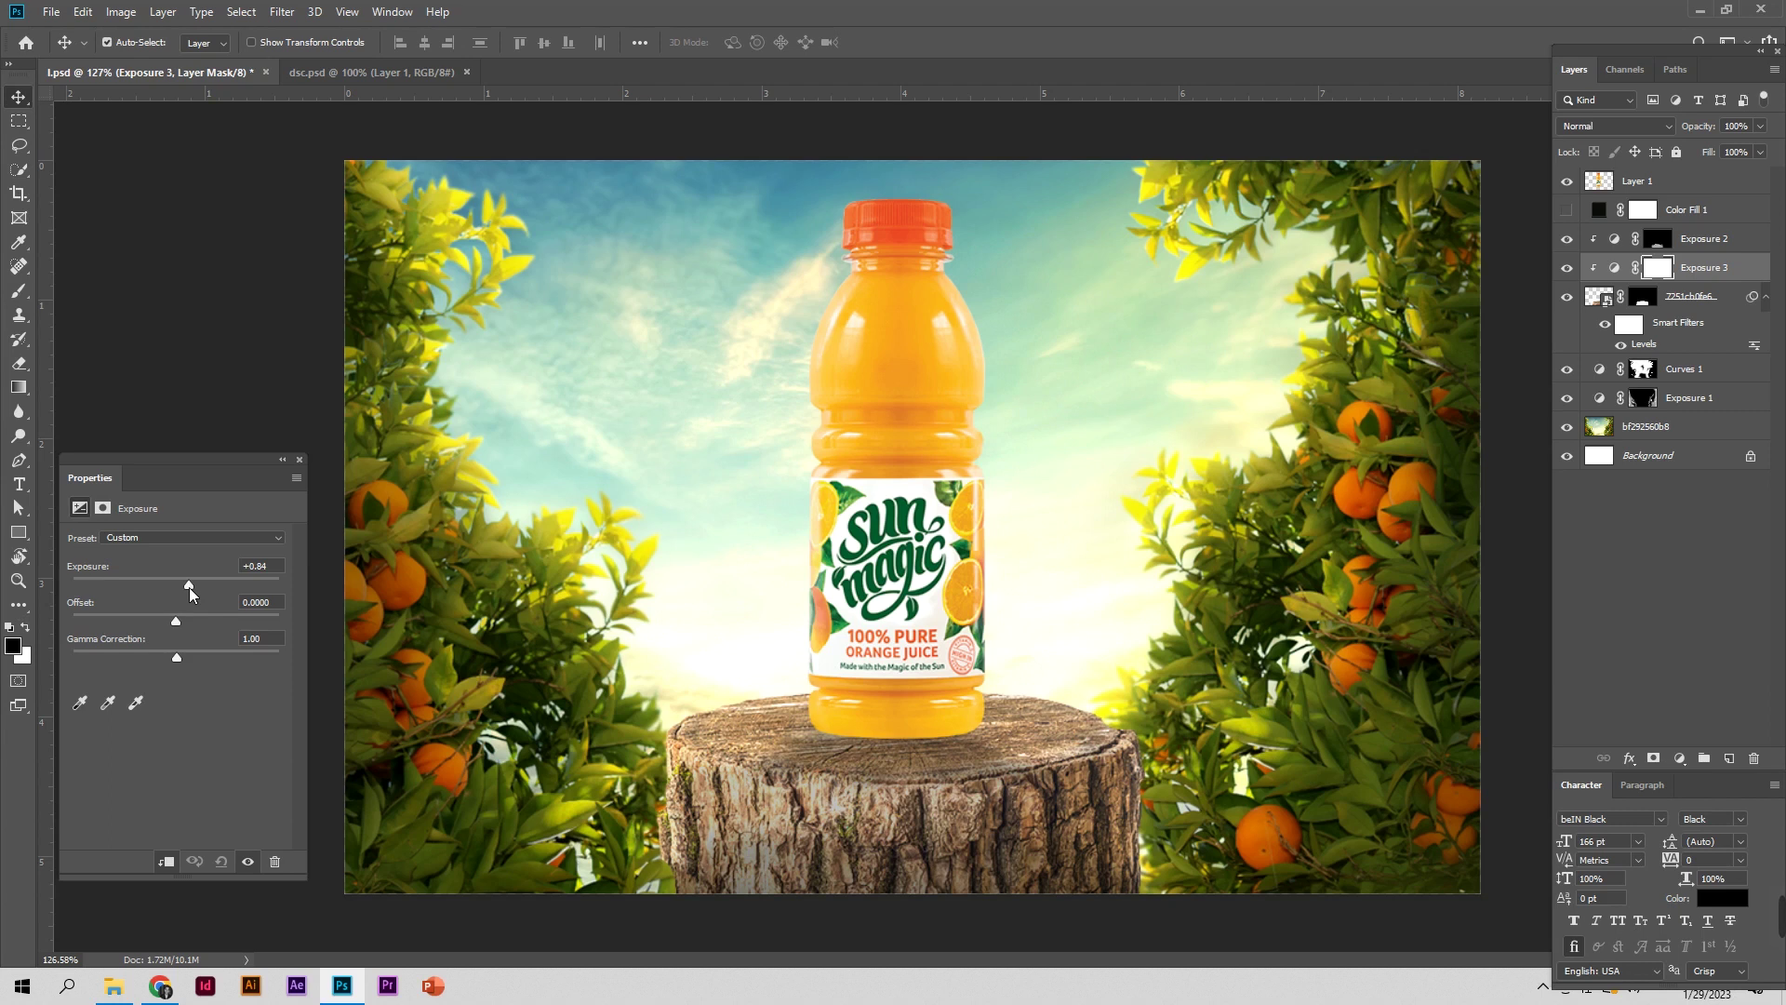
{"action": "key", "text": "ctrl+i"}
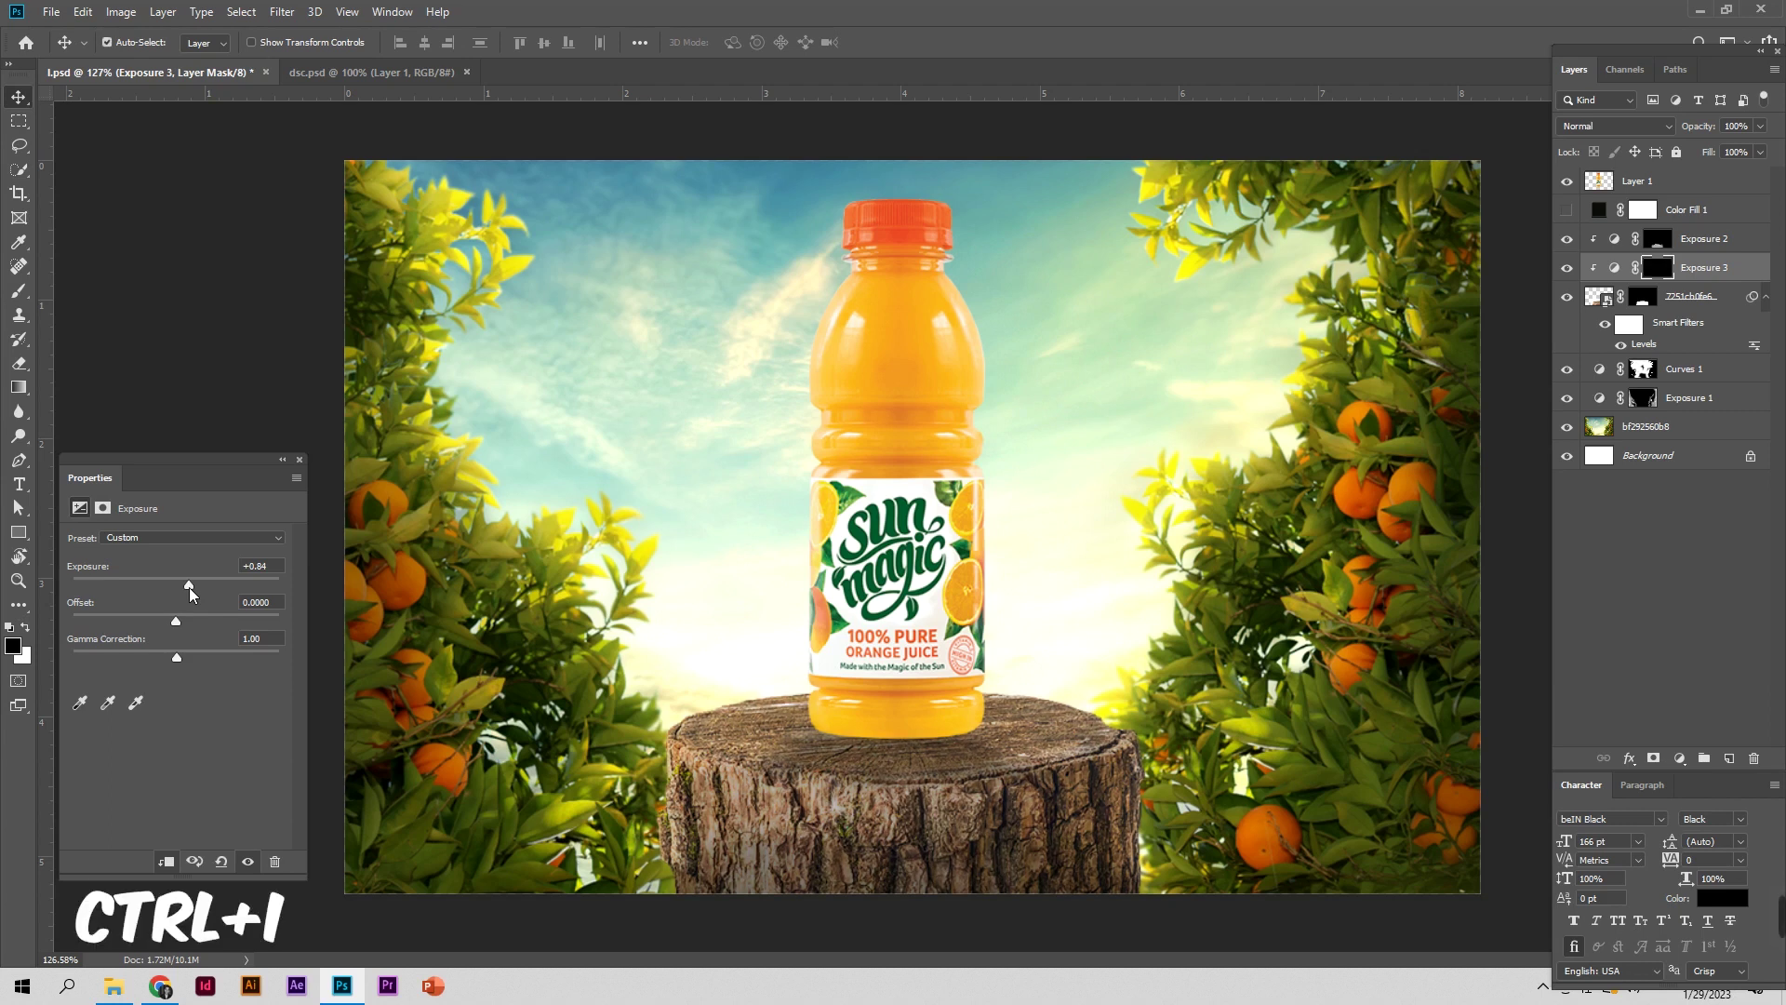
Paint white on the Exposure 3 mask along the stump top by the bottle base, and save
{"action": "left_click", "coordinate": [20, 291]}
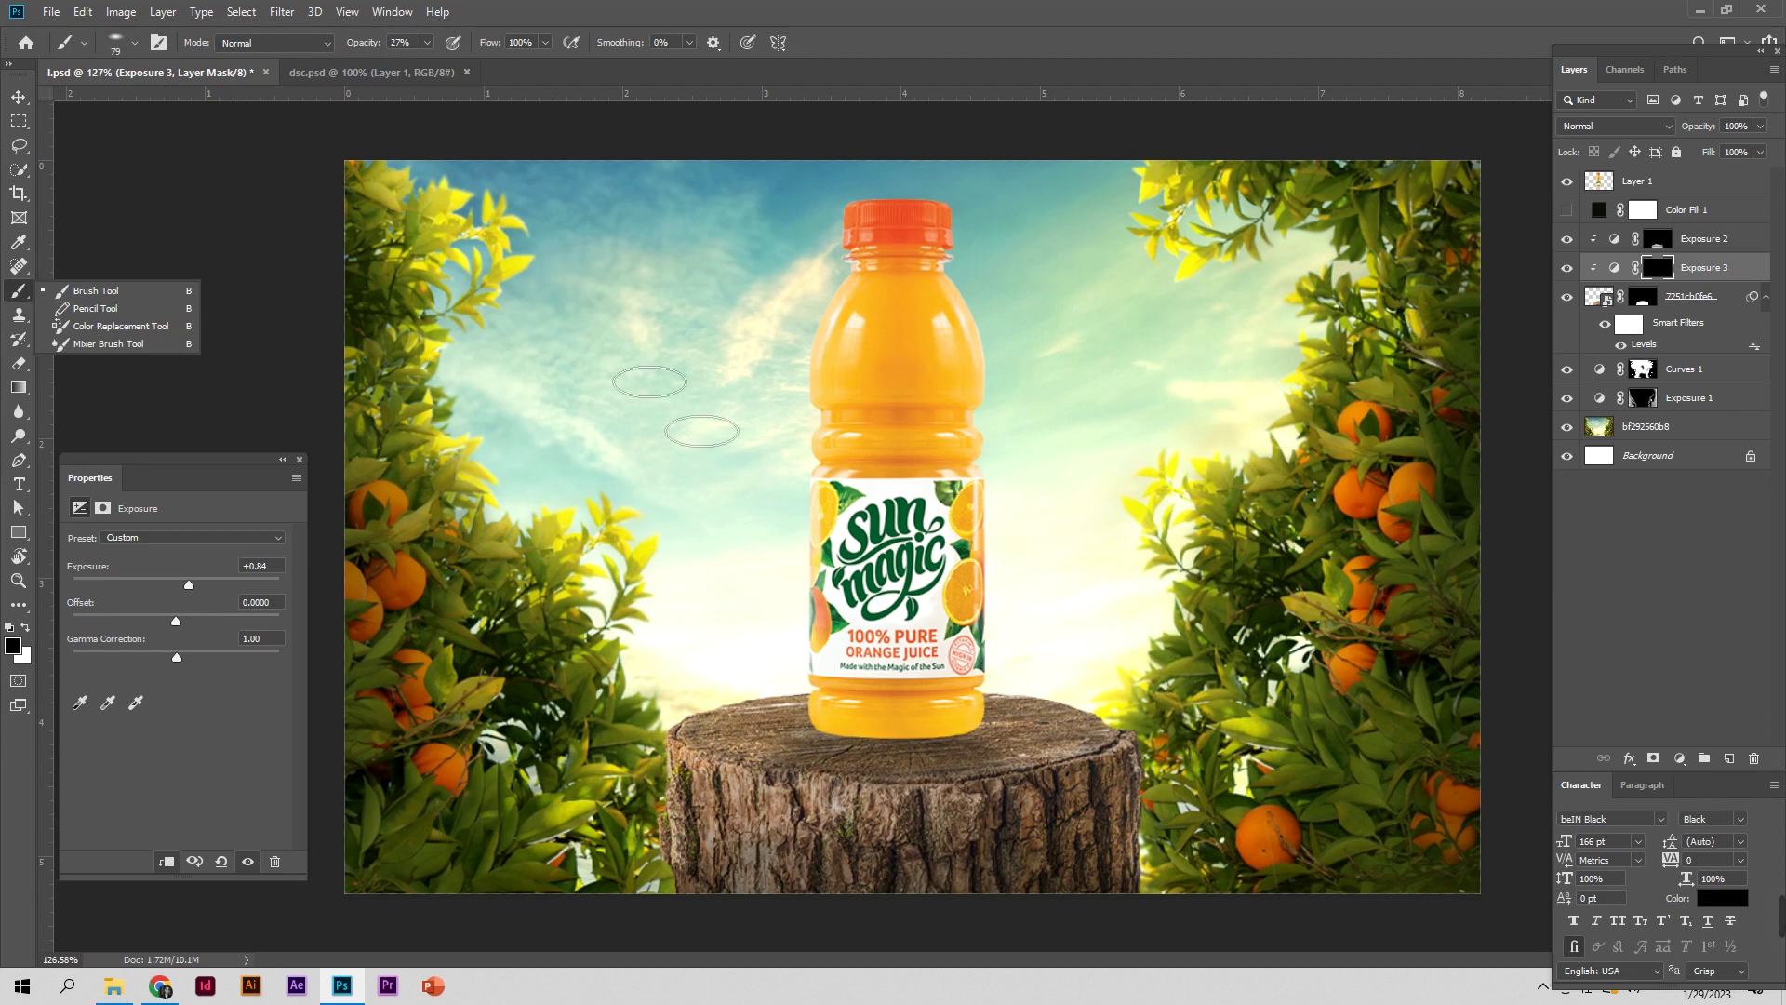
{"action": "left_click", "coordinate": [25, 628]}
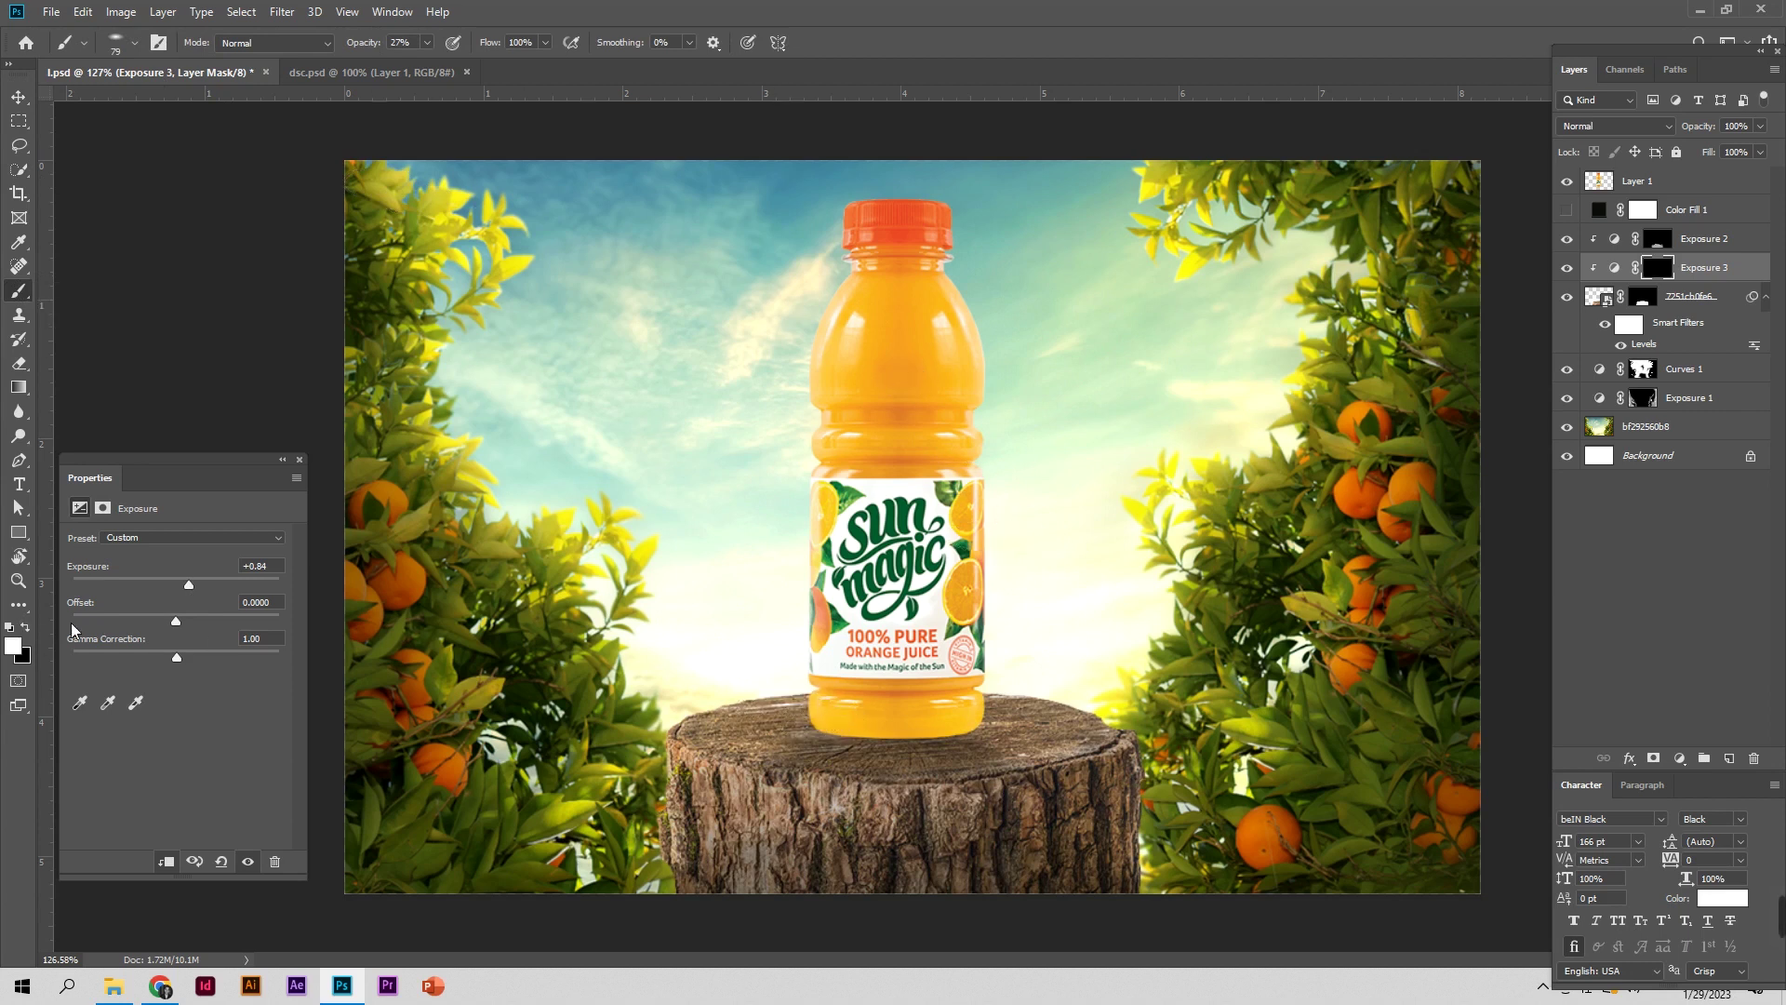
{"action": "mouse_move", "coordinate": [800, 702]}
{"action": "left_mouse_down"}
{"action": "mouse_move", "coordinate": [702, 724]}
{"action": "mouse_move", "coordinate": [1023, 739]}
{"action": "left_mouse_up"}
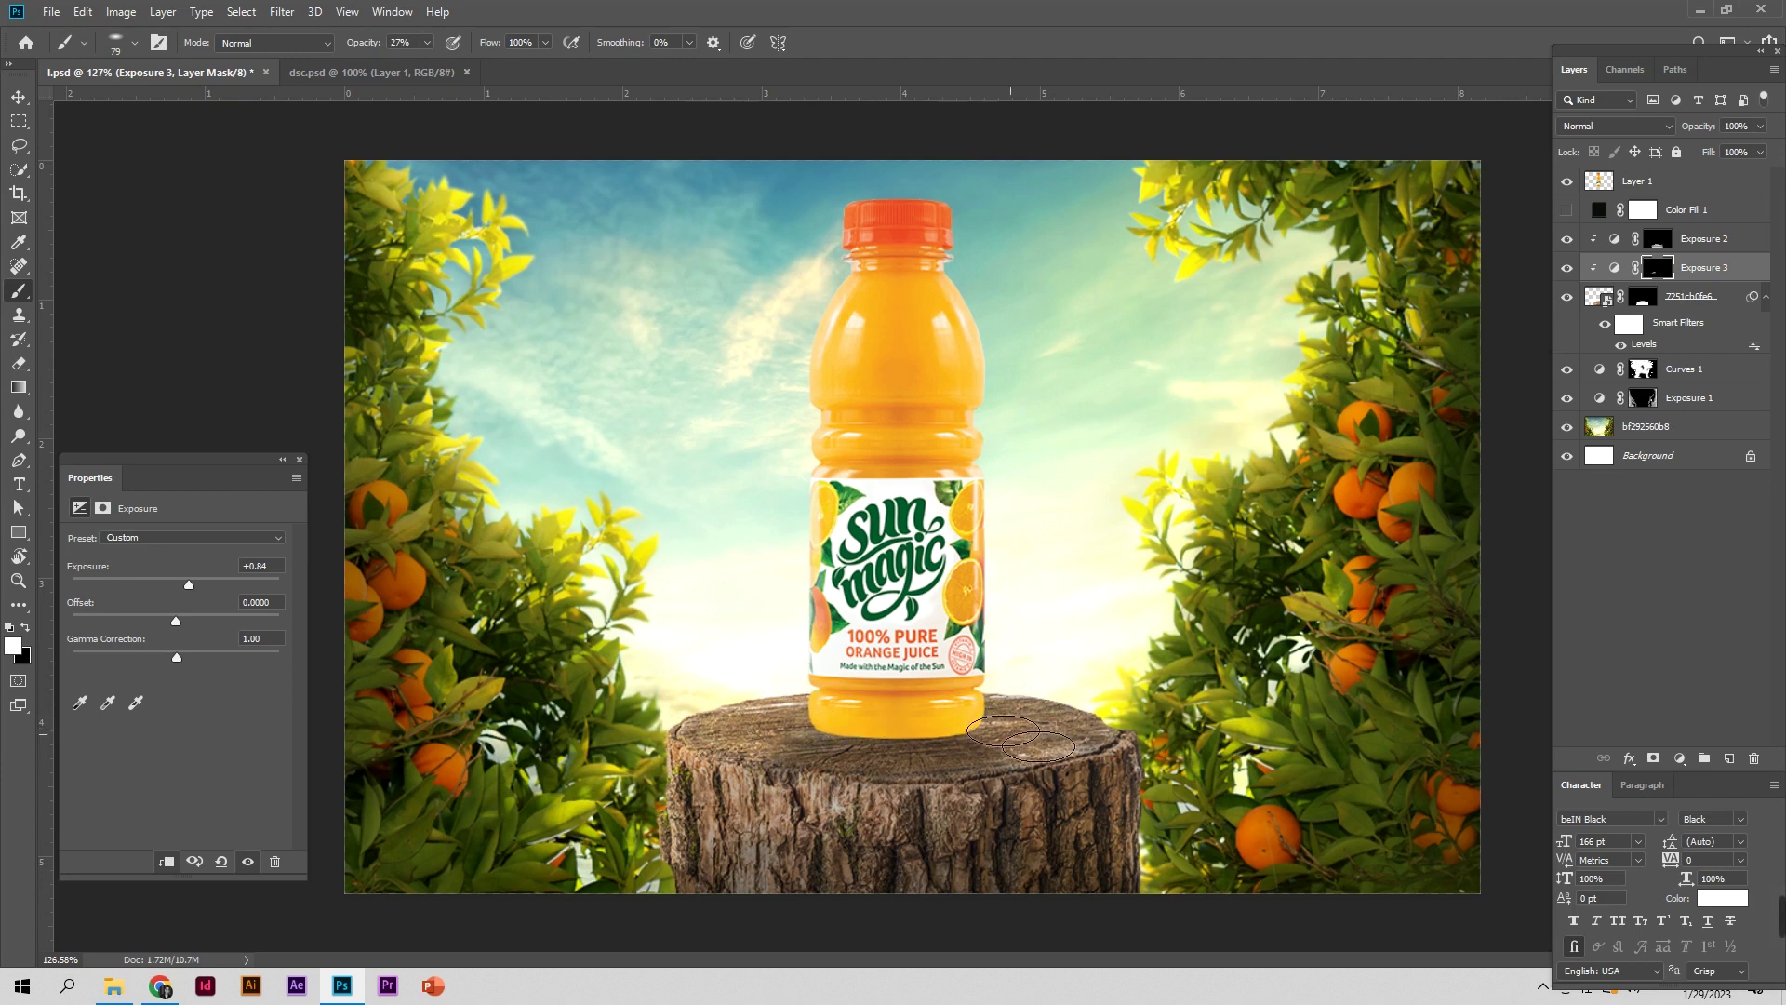
{"action": "left_click_drag", "start_coordinate": [1126, 727], "coordinate": [1002, 717]}
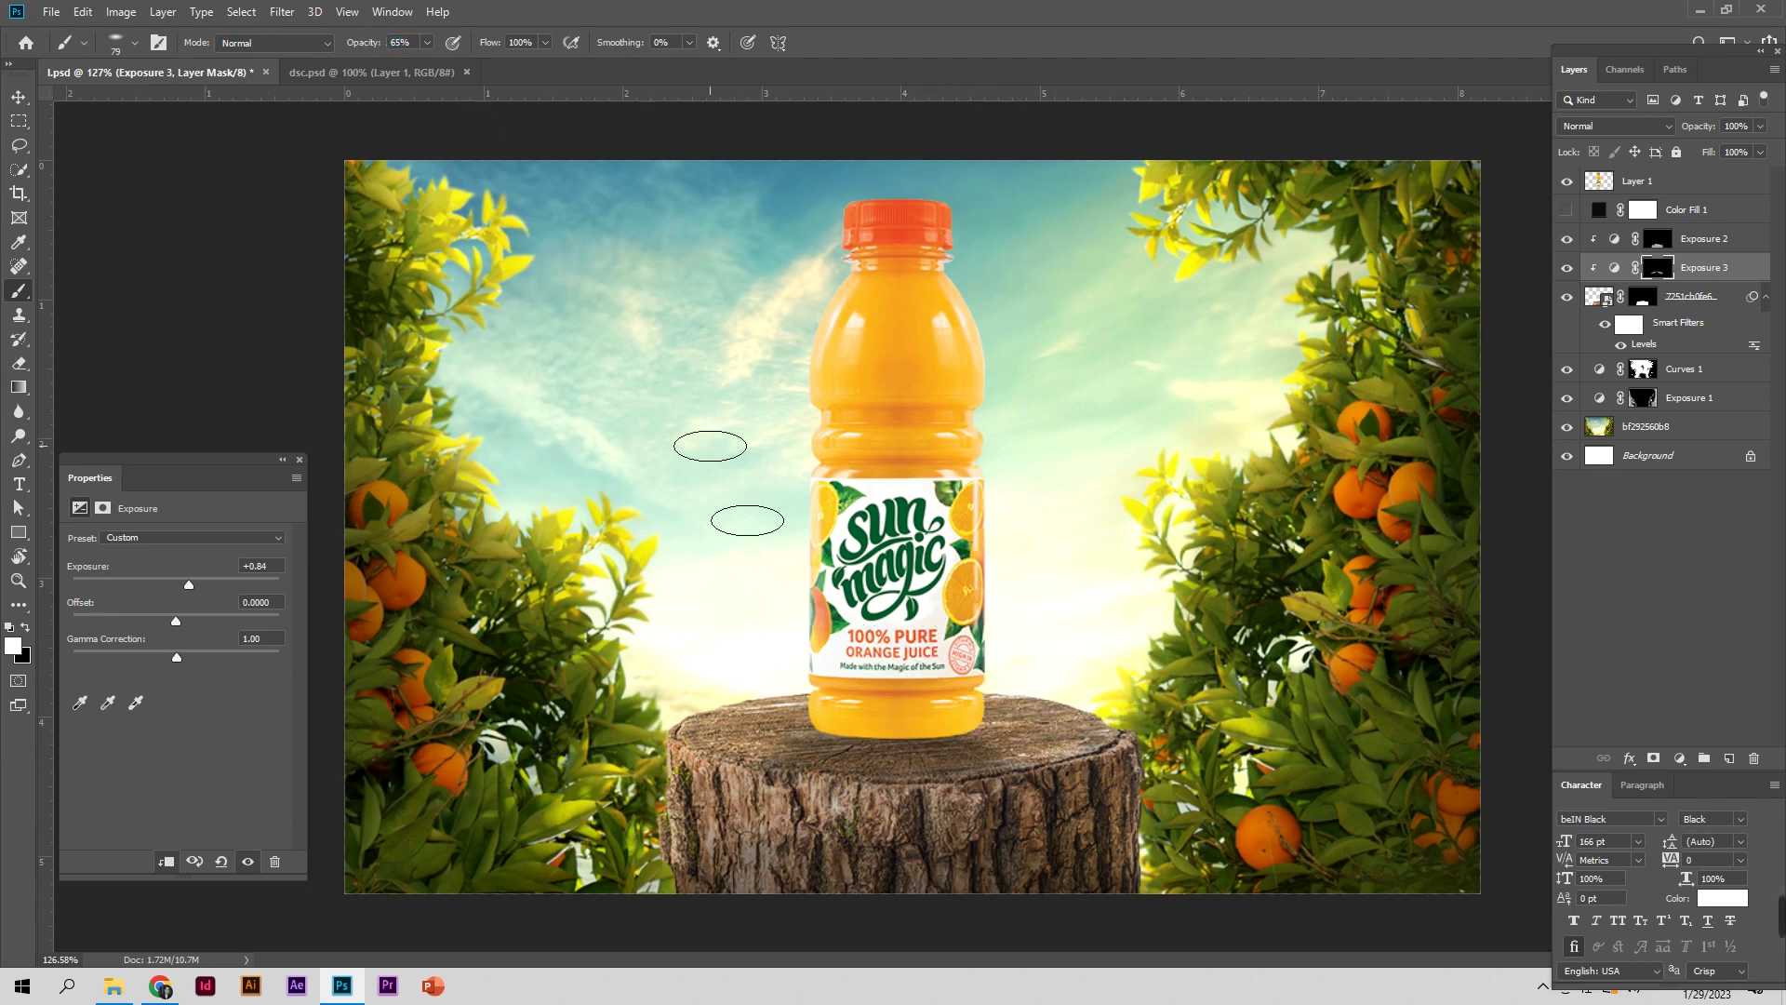
{"action": "mouse_move", "coordinate": [837, 697]}
{"action": "left_mouse_down"}
{"action": "mouse_move", "coordinate": [776, 712]}
{"action": "mouse_move", "coordinate": [1130, 712]}
{"action": "left_mouse_up"}
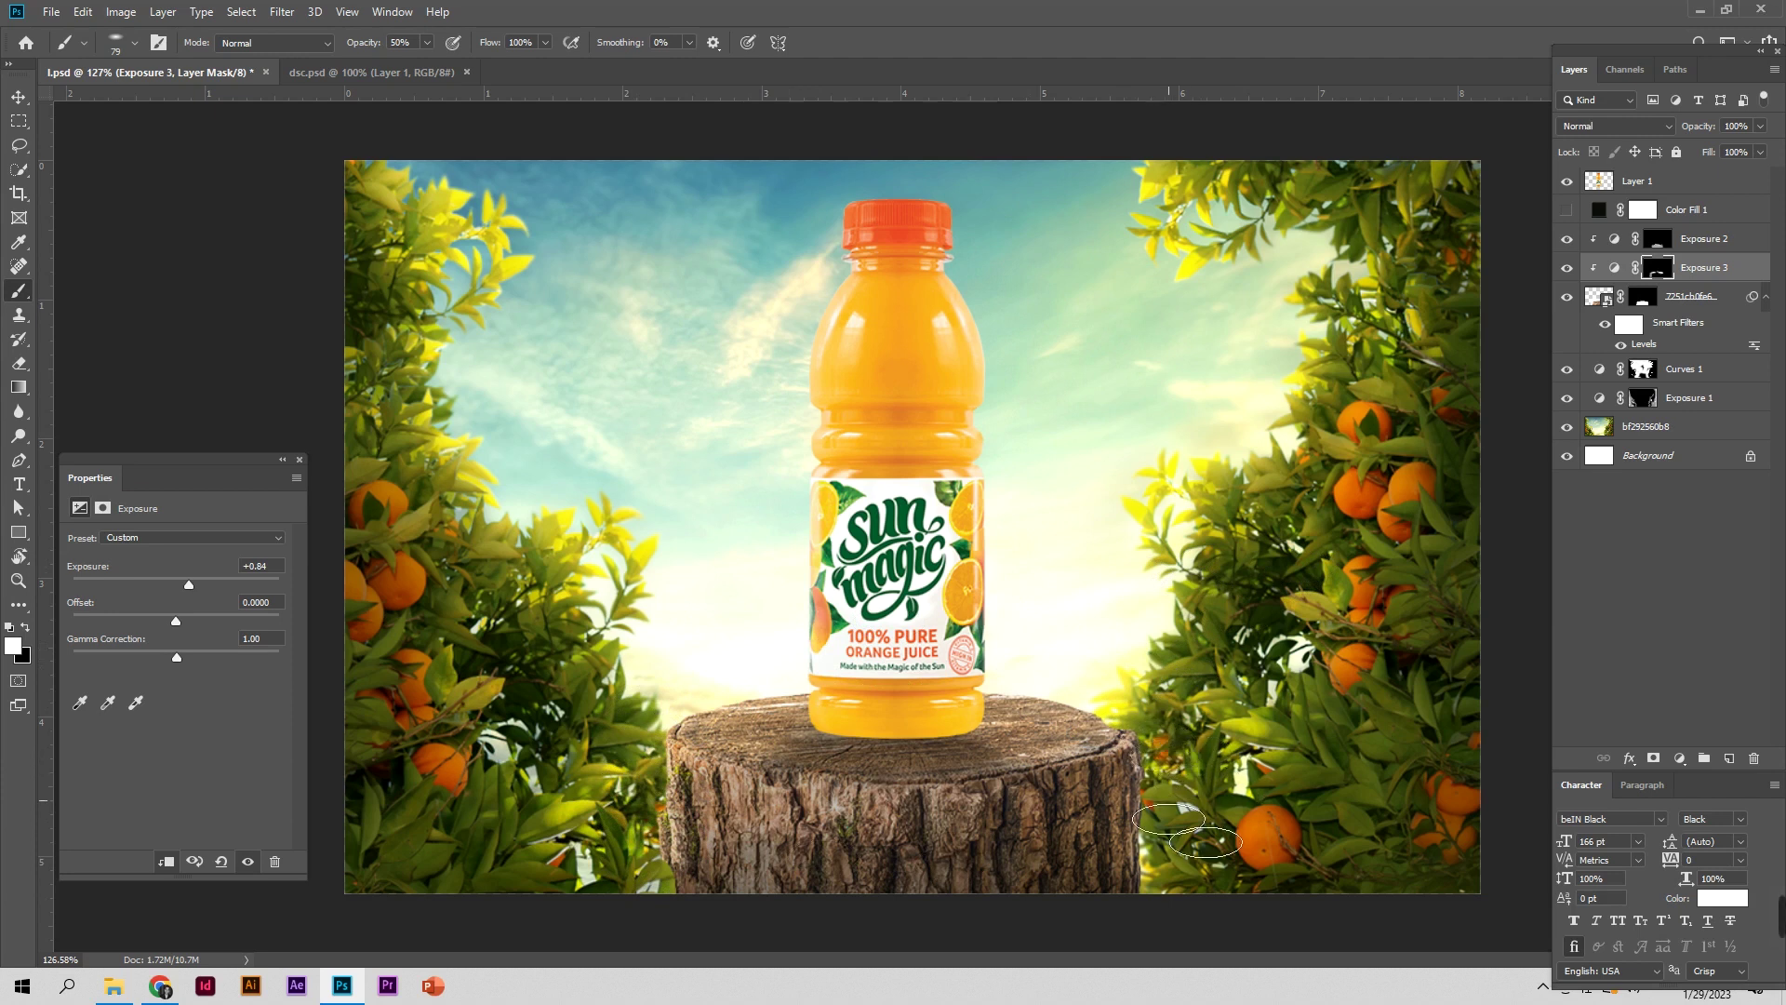
{"action": "key", "text": "ctrl+s"}
Add a new Layer 2 above Exposure 2 and clip it to the layer beneath
{"action": "left_click", "coordinate": [1717, 244]}
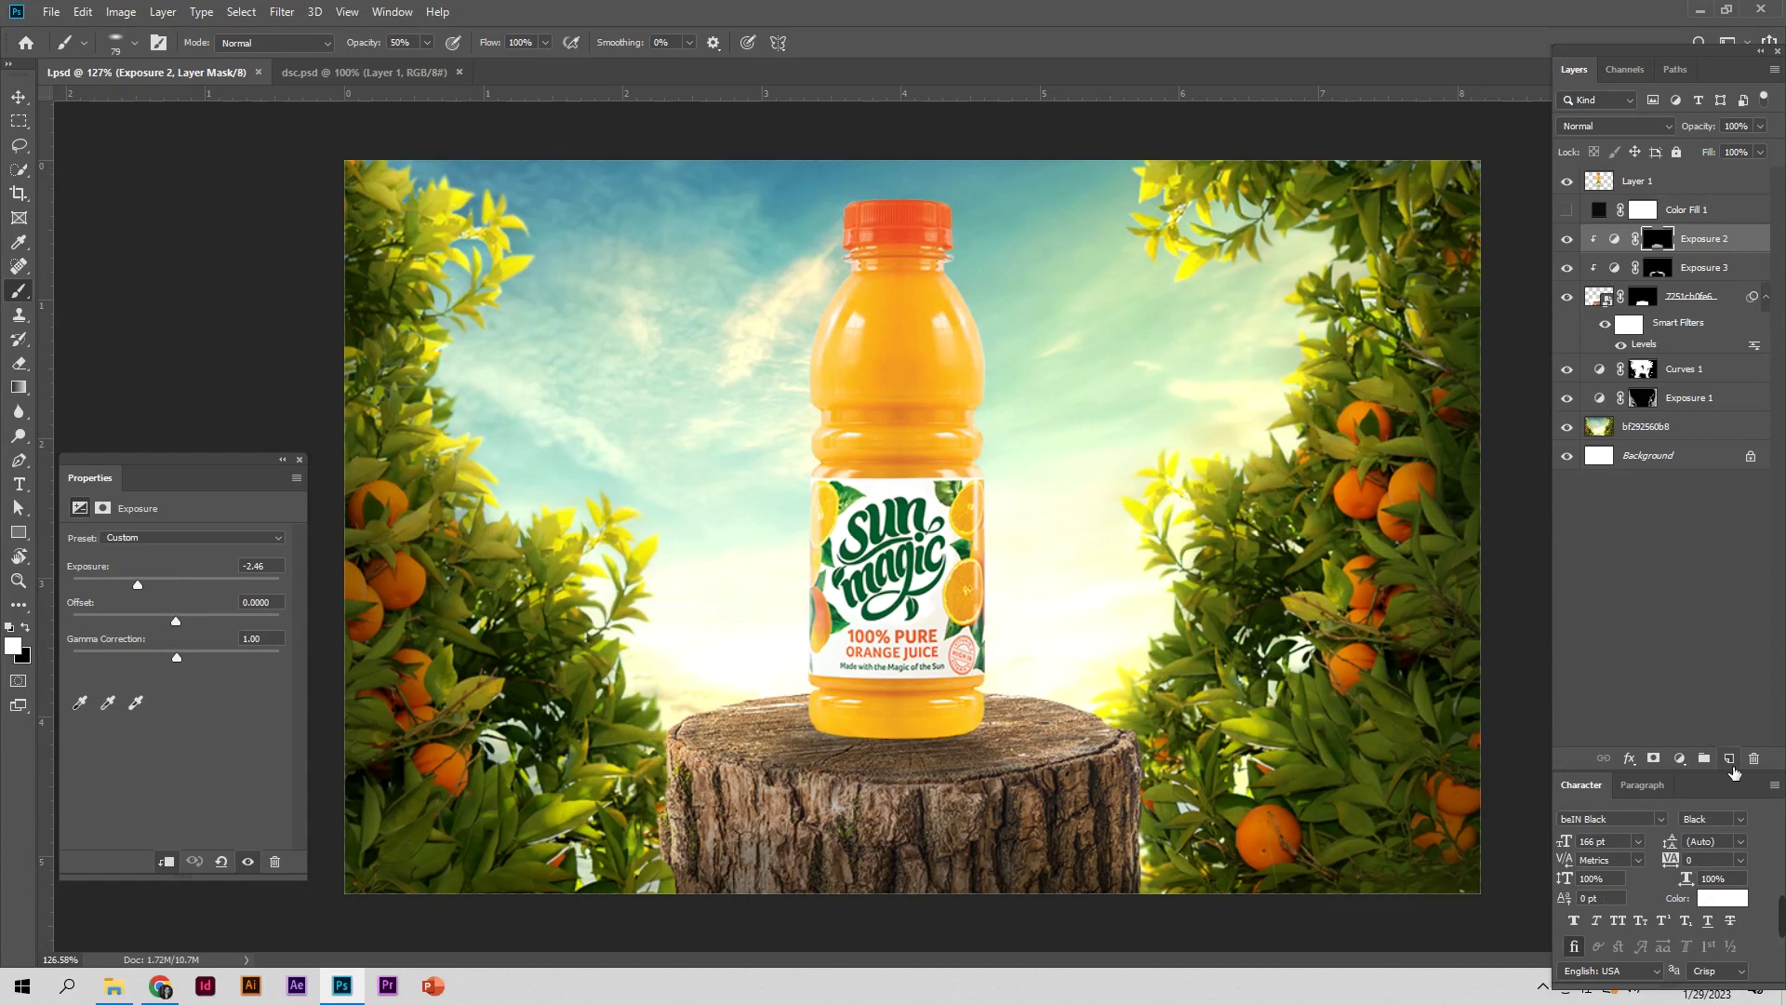
{"action": "left_click", "coordinate": [1729, 759]}
{"action": "left_click", "coordinate": [1613, 261], "text": "alt"}
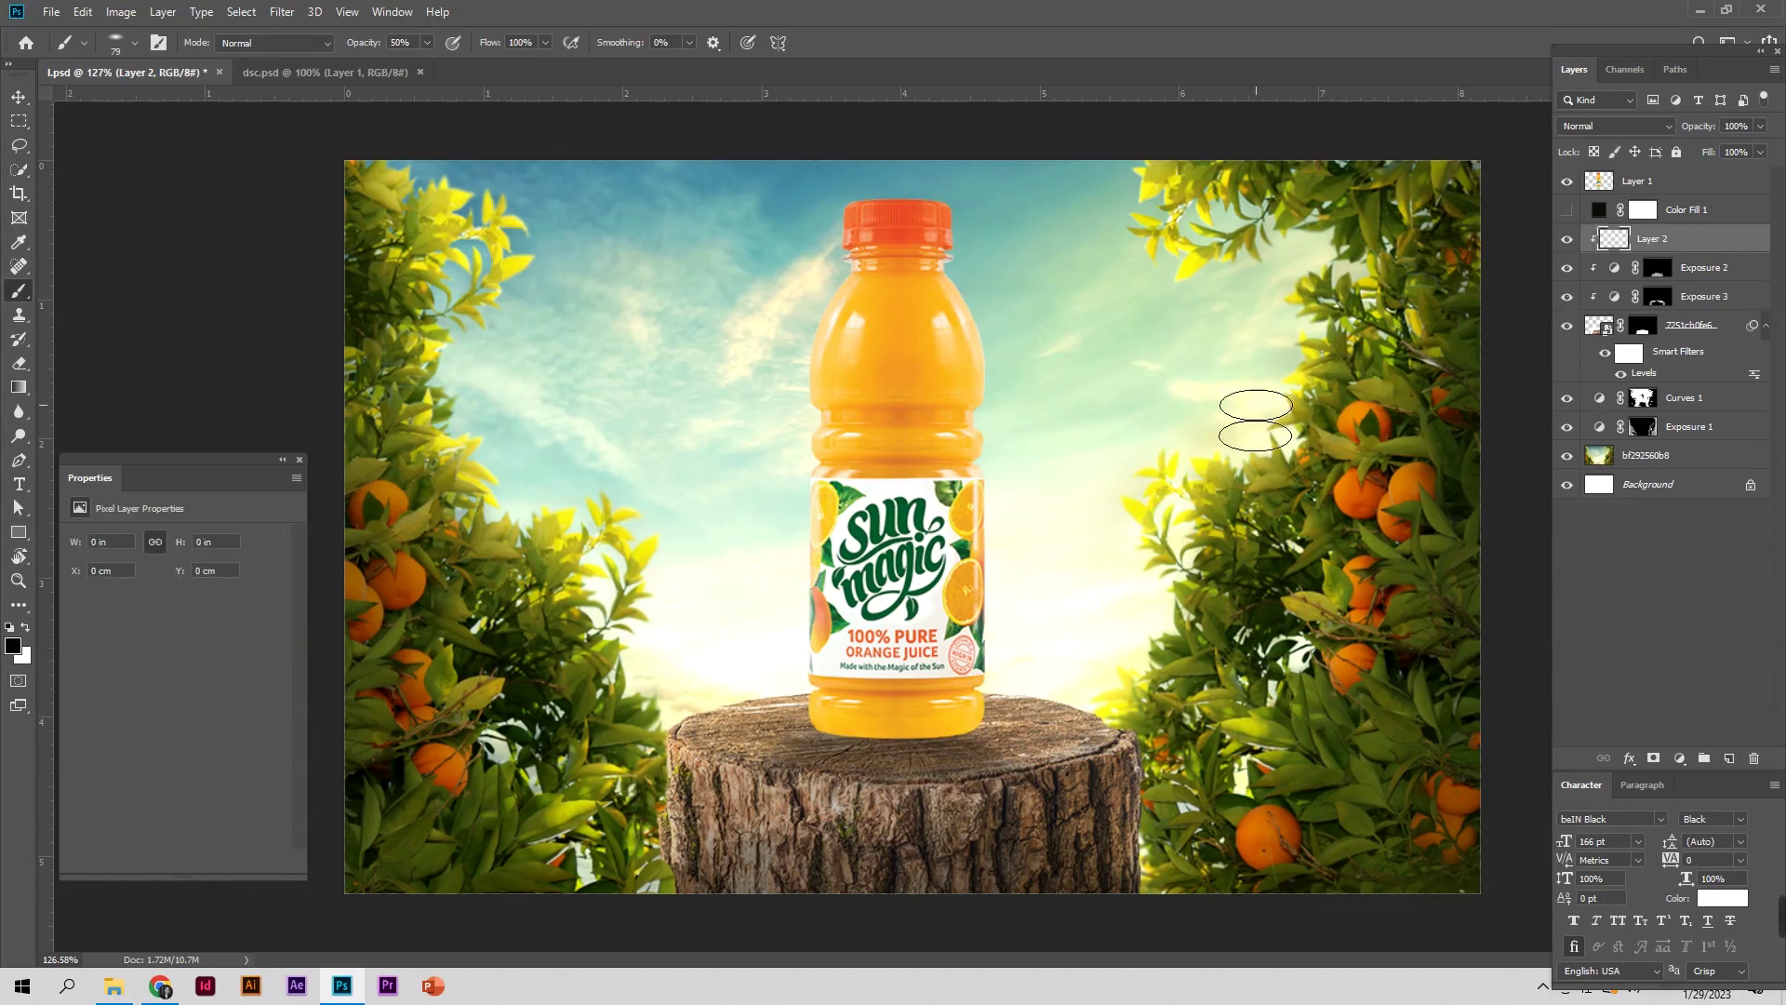
Sample light cyan from the sky and paint it along the stump edge past the bottle base, enlarging the brush to 103 px
{"action": "left_click", "coordinate": [589, 485], "text": "alt"}
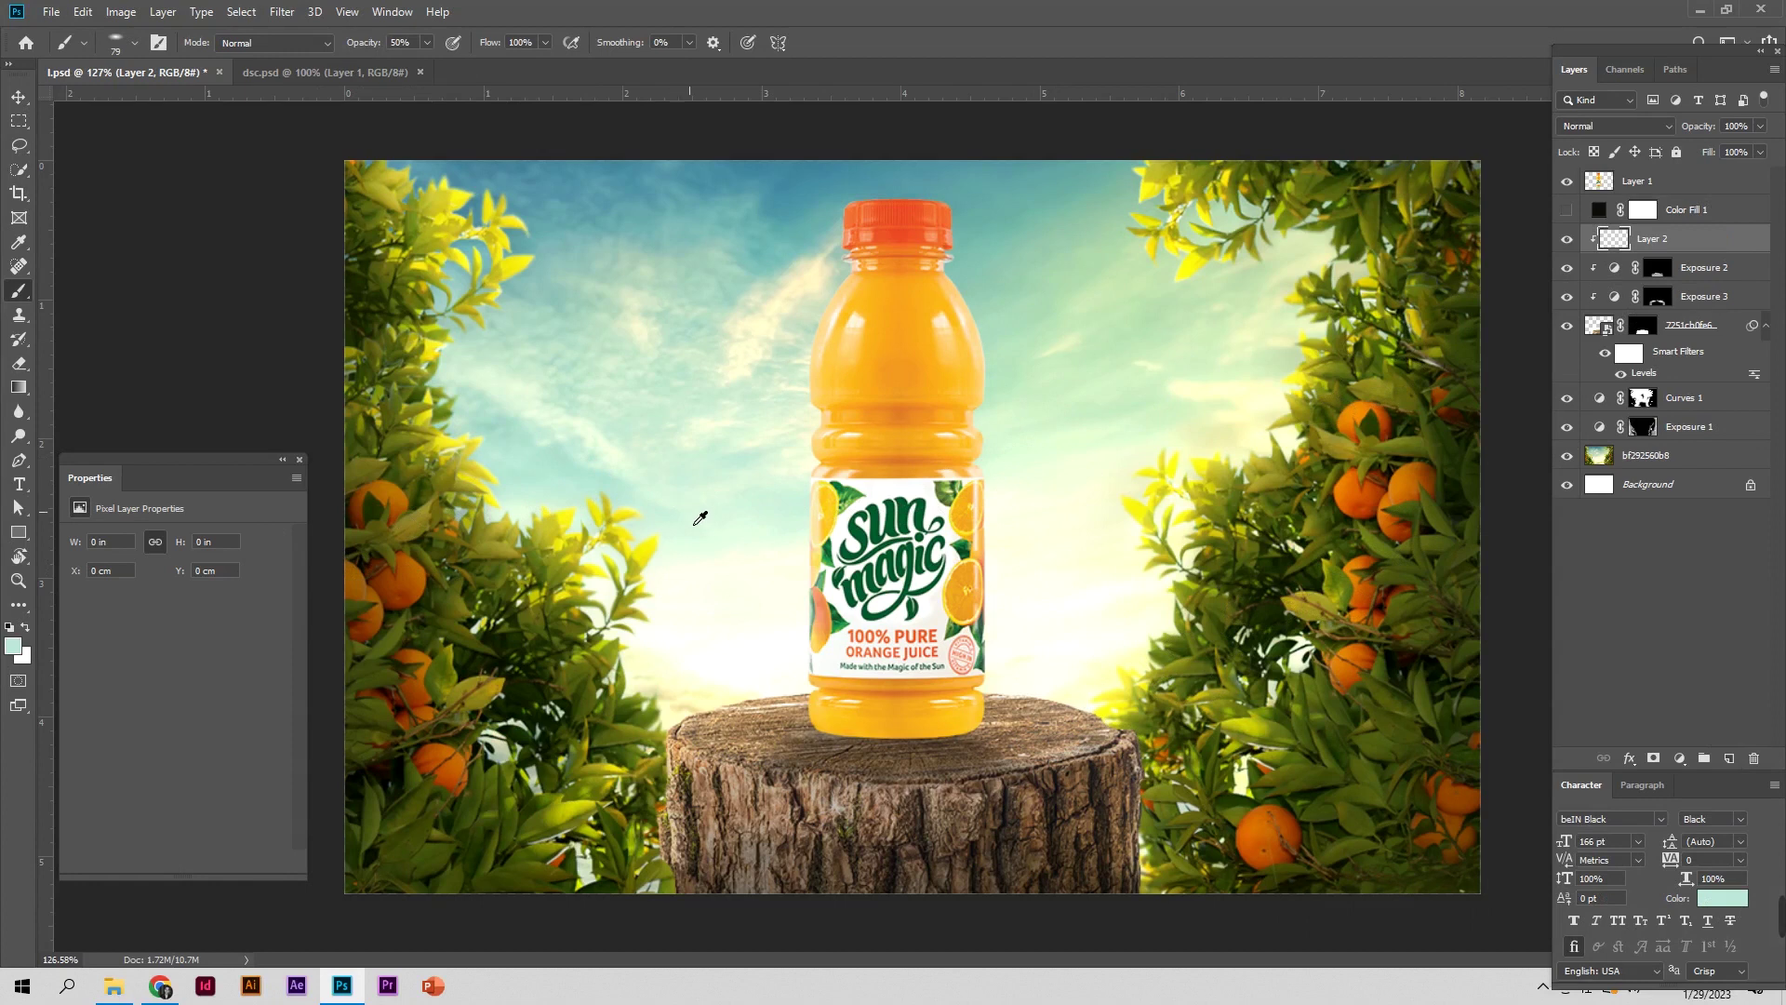
{"action": "mouse_move", "coordinate": [777, 679]}
{"action": "left_mouse_down"}
{"action": "mouse_move", "coordinate": [742, 685]}
{"action": "mouse_move", "coordinate": [790, 693]}
{"action": "left_mouse_up"}
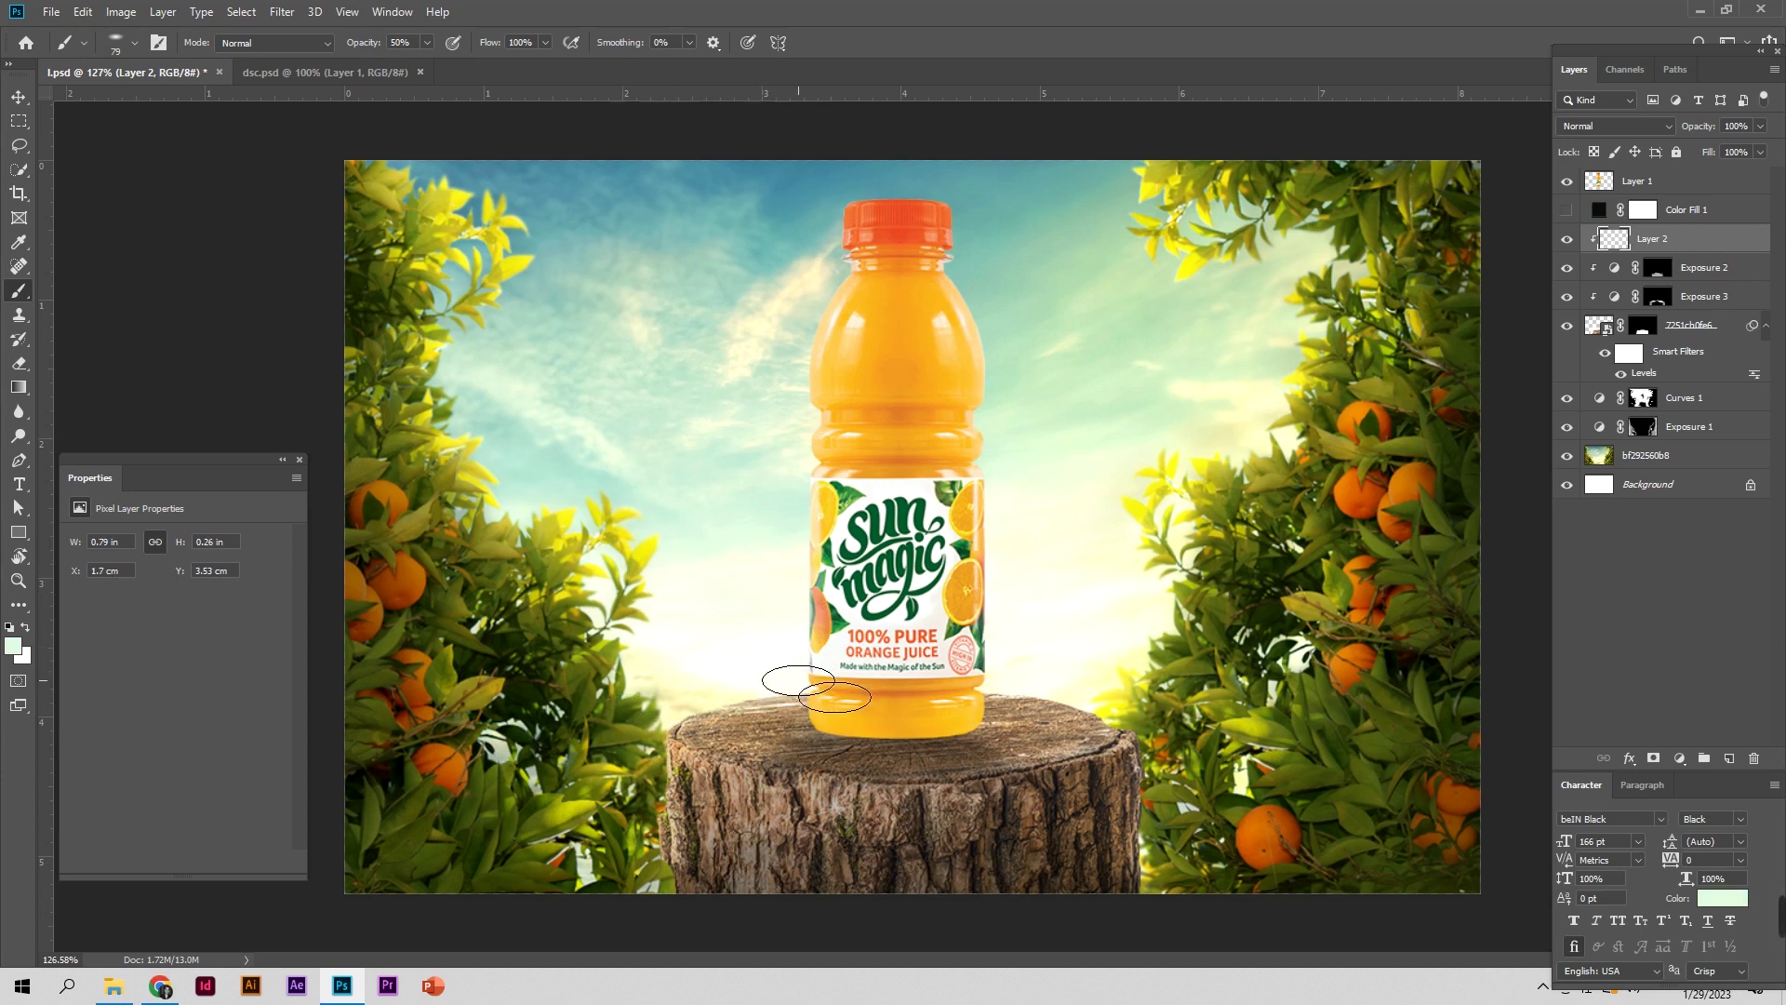
{"action": "left_click_drag", "start_coordinate": [816, 689], "coordinate": [1109, 705]}
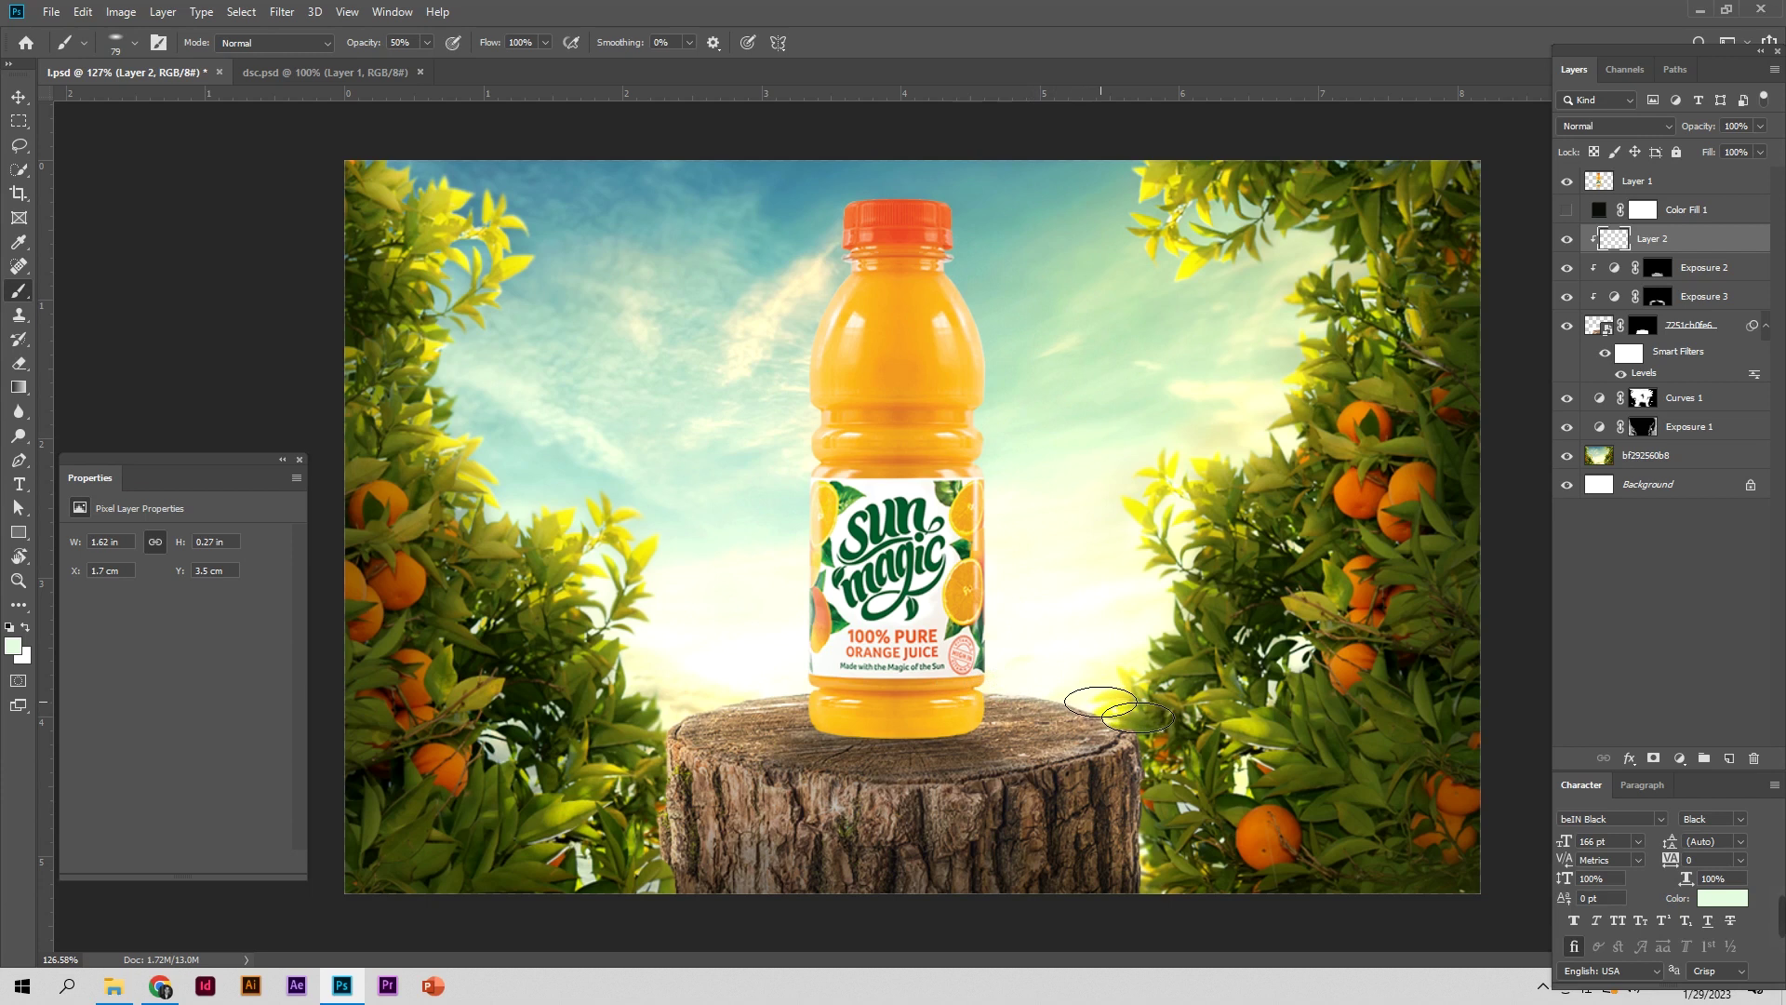
{"action": "mouse_move", "coordinate": [1119, 709]}
{"action": "left_mouse_down"}
{"action": "mouse_move", "coordinate": [1154, 725]}
{"action": "mouse_move", "coordinate": [1233, 626]}
{"action": "left_mouse_up"}
{"action": "key", "text": "bracketright"}
{"action": "key", "text": "bracketright"}
{"action": "key", "text": "bracketright"}
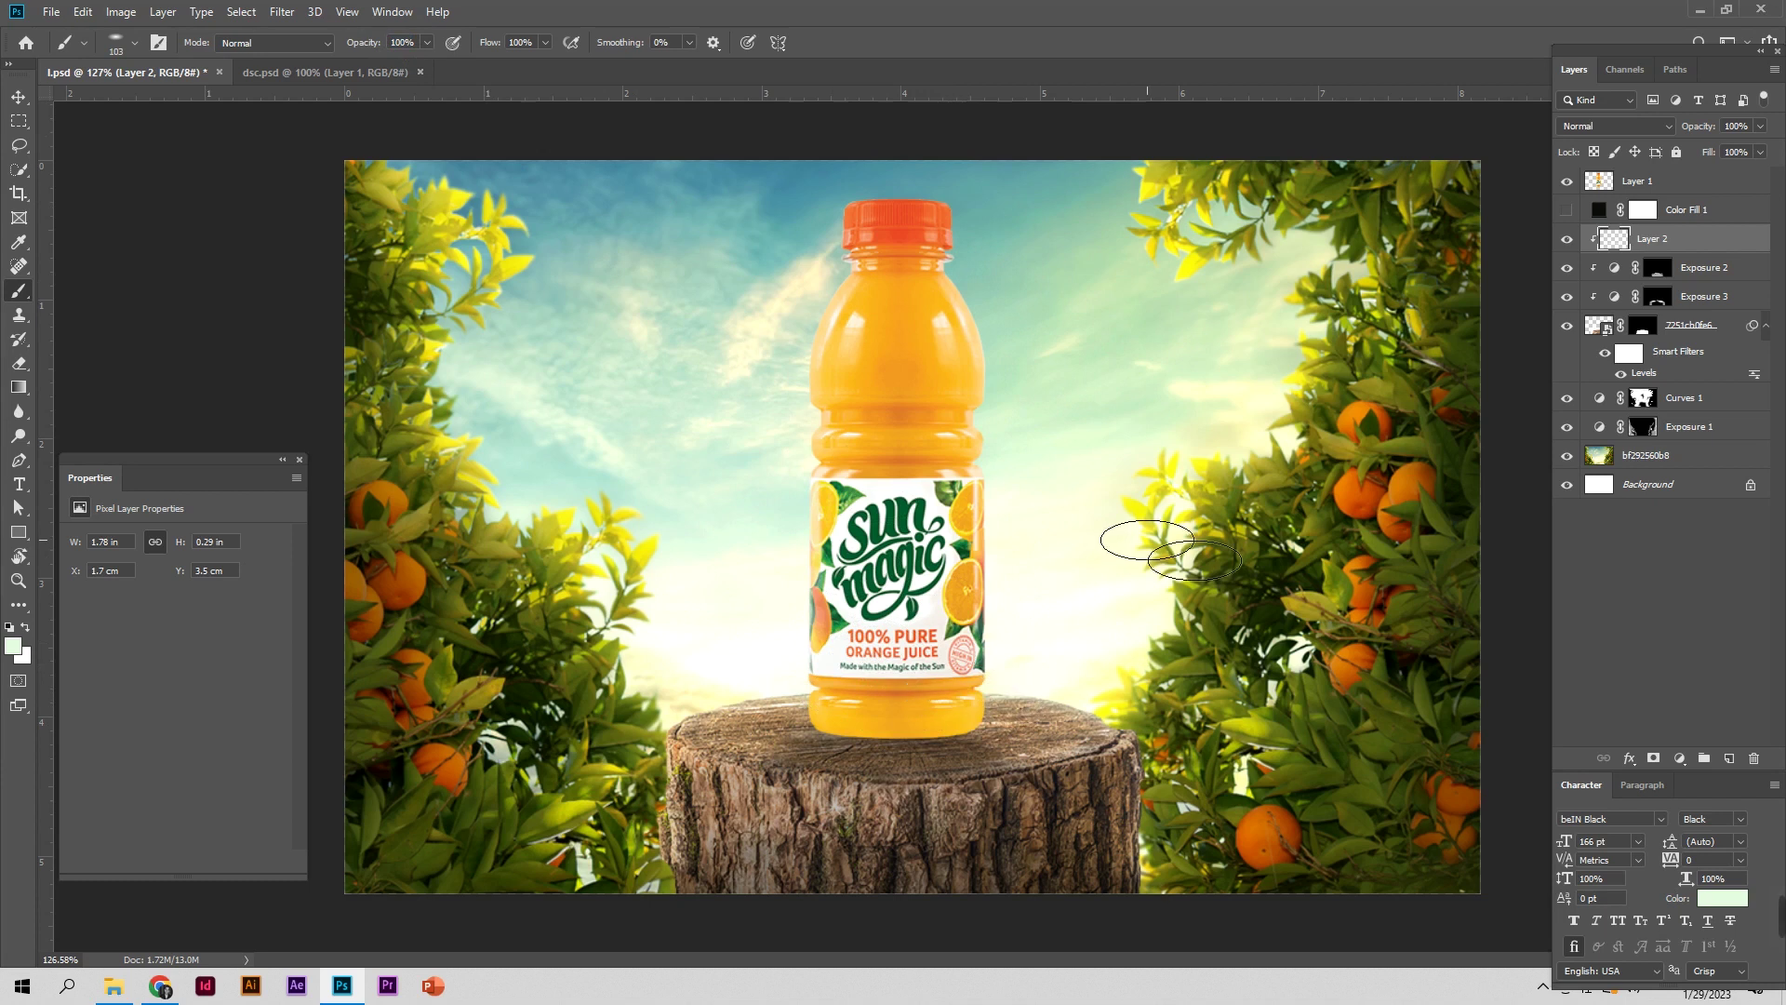
Select the Curves 1 layer mask and turn the Curves 1 adjustment on
{"action": "left_click", "coordinate": [19, 96]}
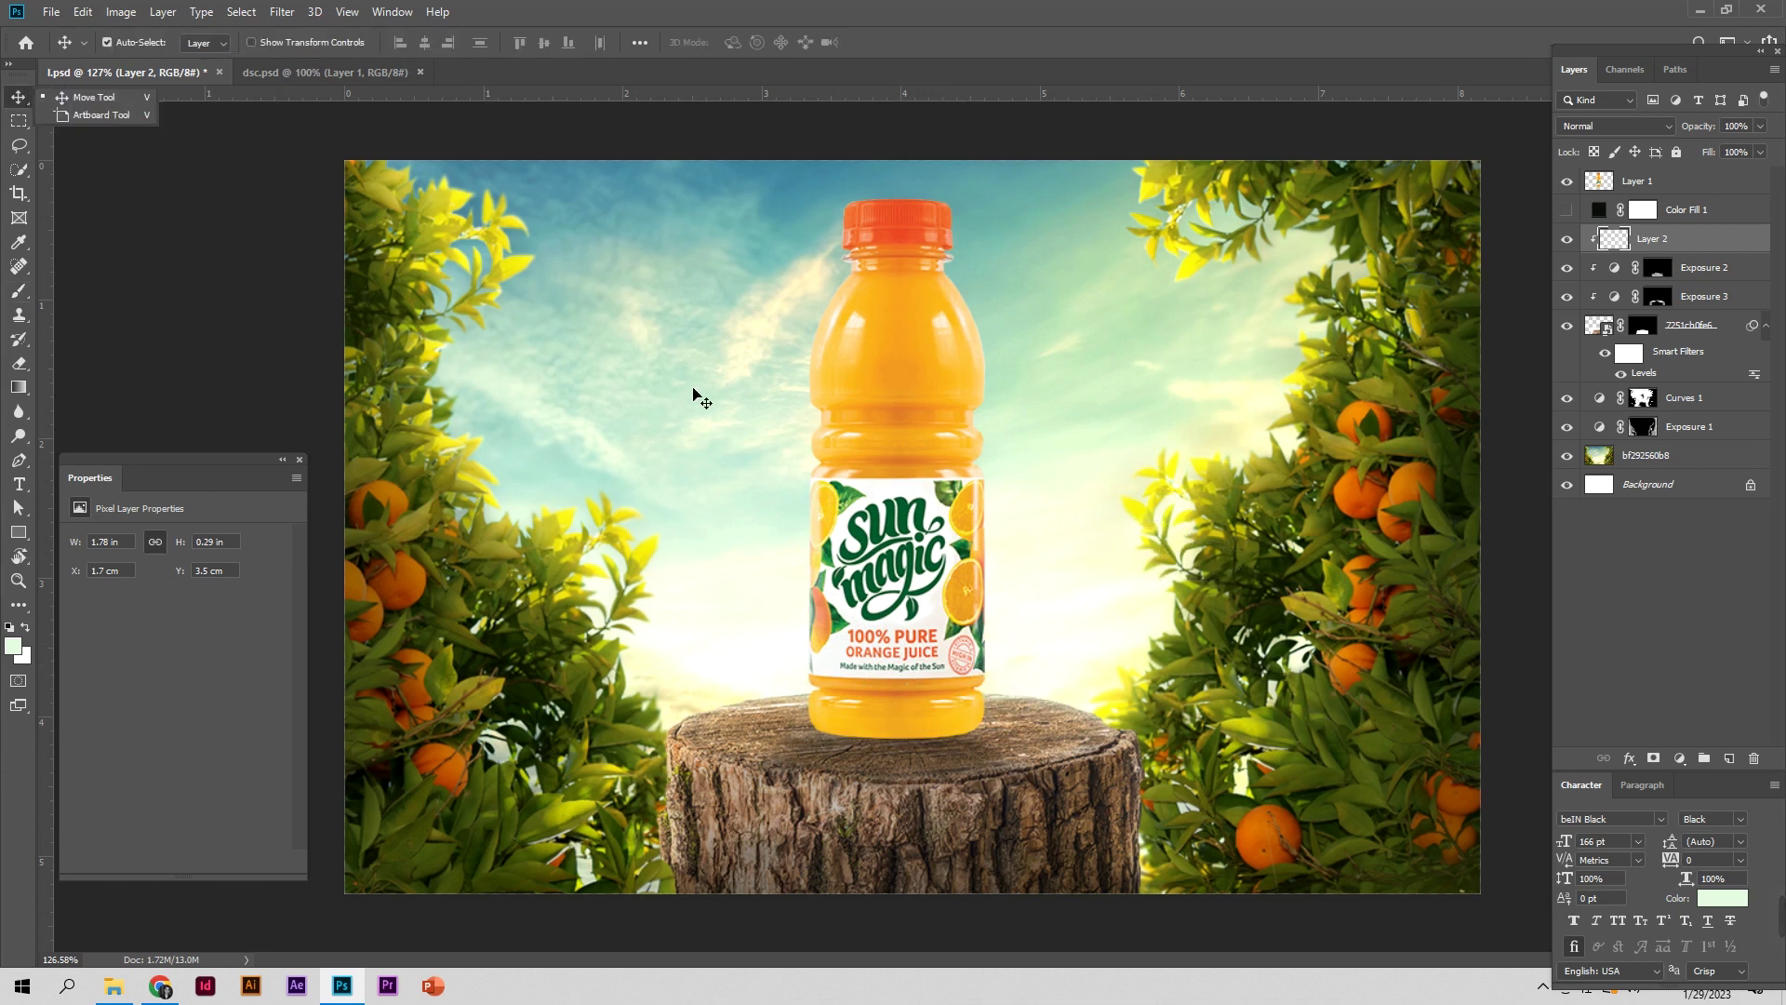
{"action": "left_click", "coordinate": [699, 399]}
{"action": "left_click", "coordinate": [1567, 398]}
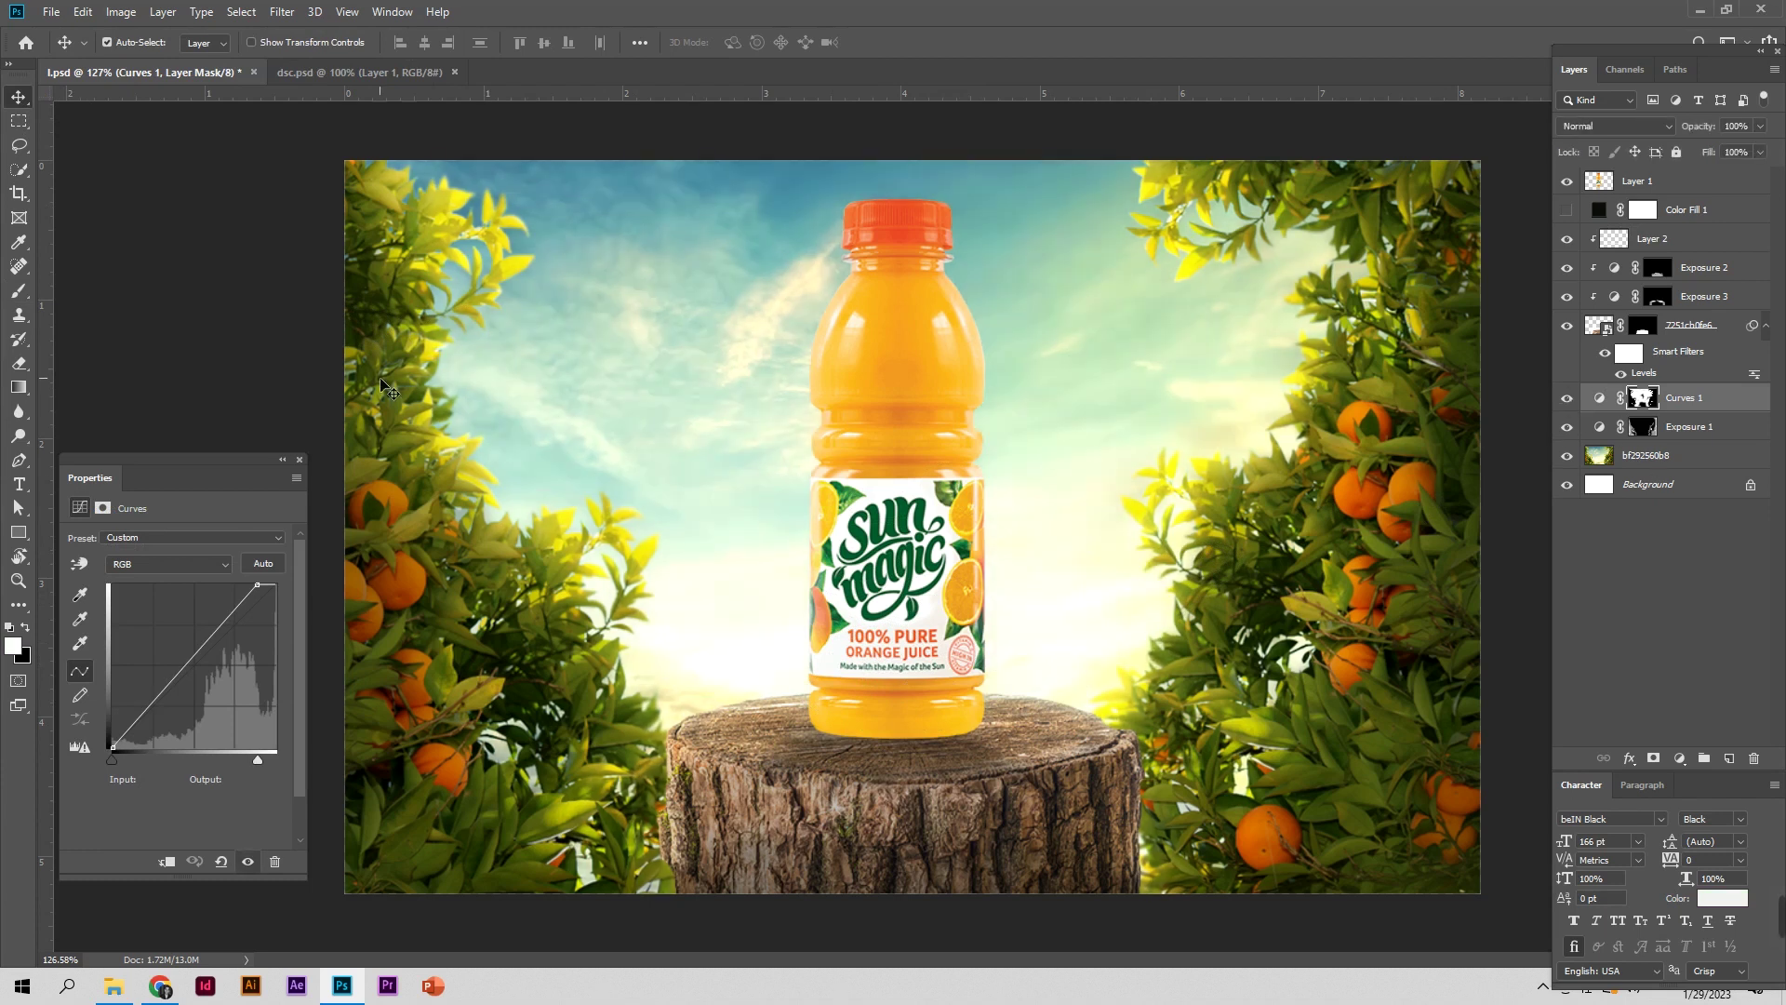
Set the Brush to 27 px at 72% opacity, then enlarge it to 54 px for the mask
{"action": "left_click", "coordinate": [16, 296]}
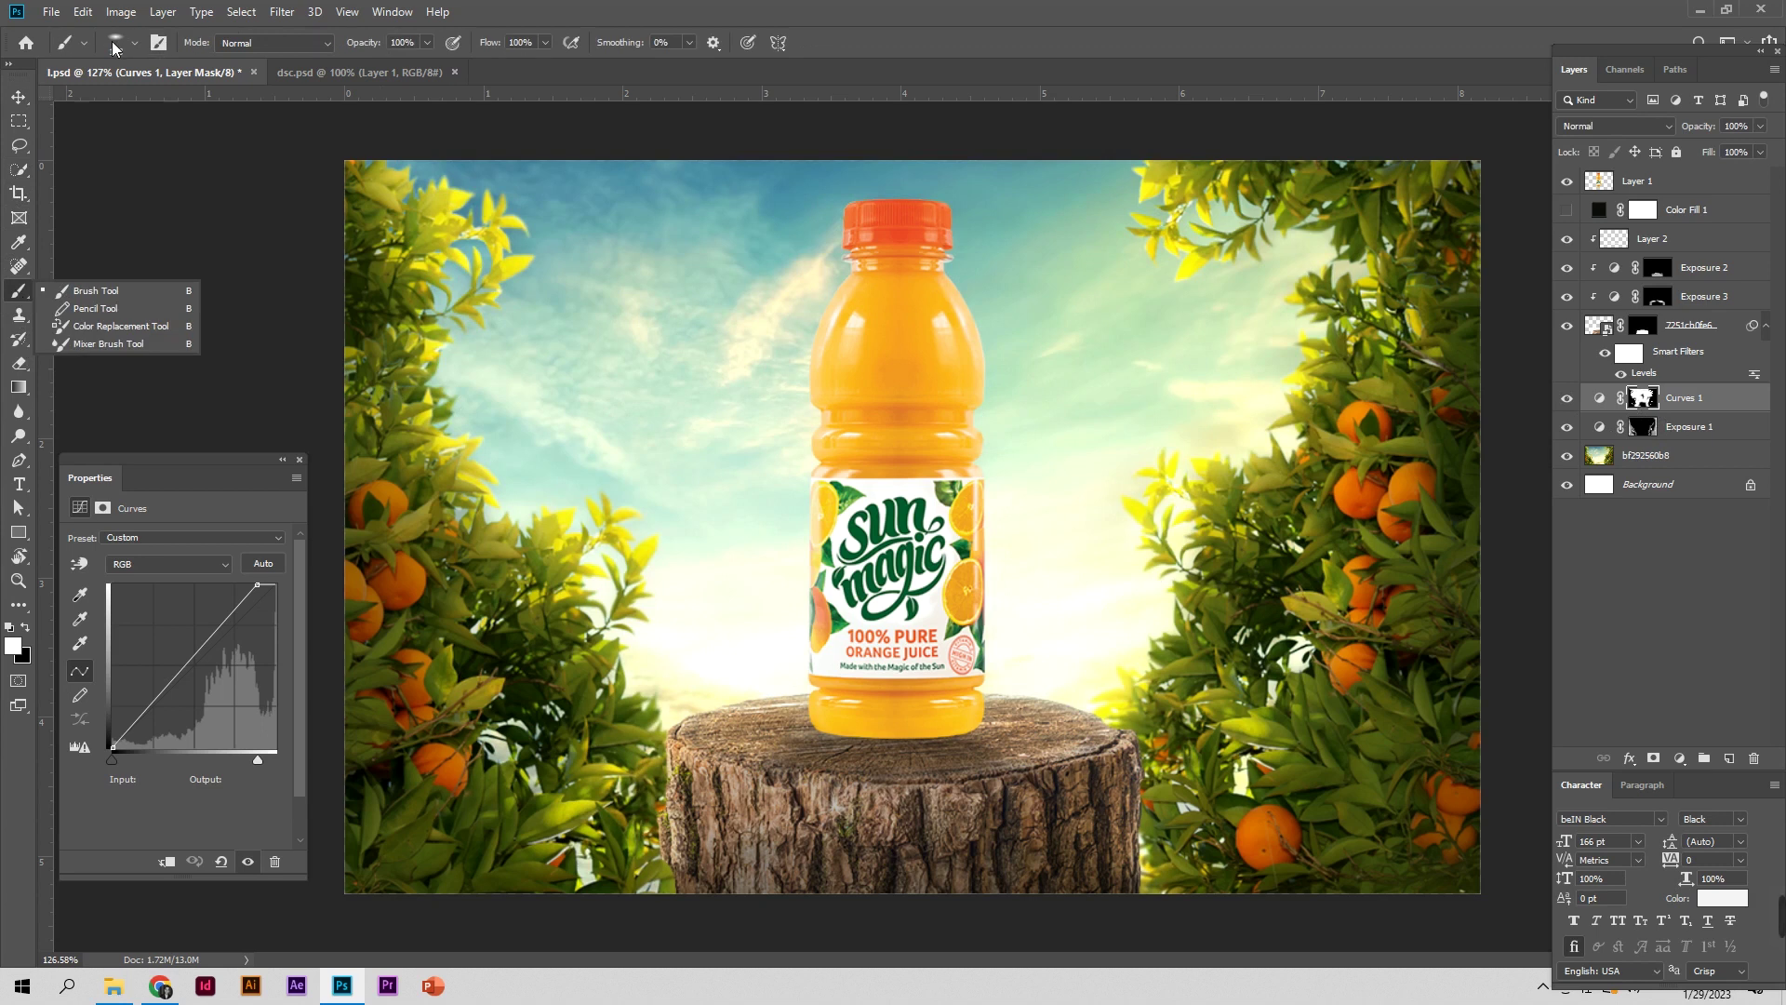
{"action": "left_click", "coordinate": [114, 44]}
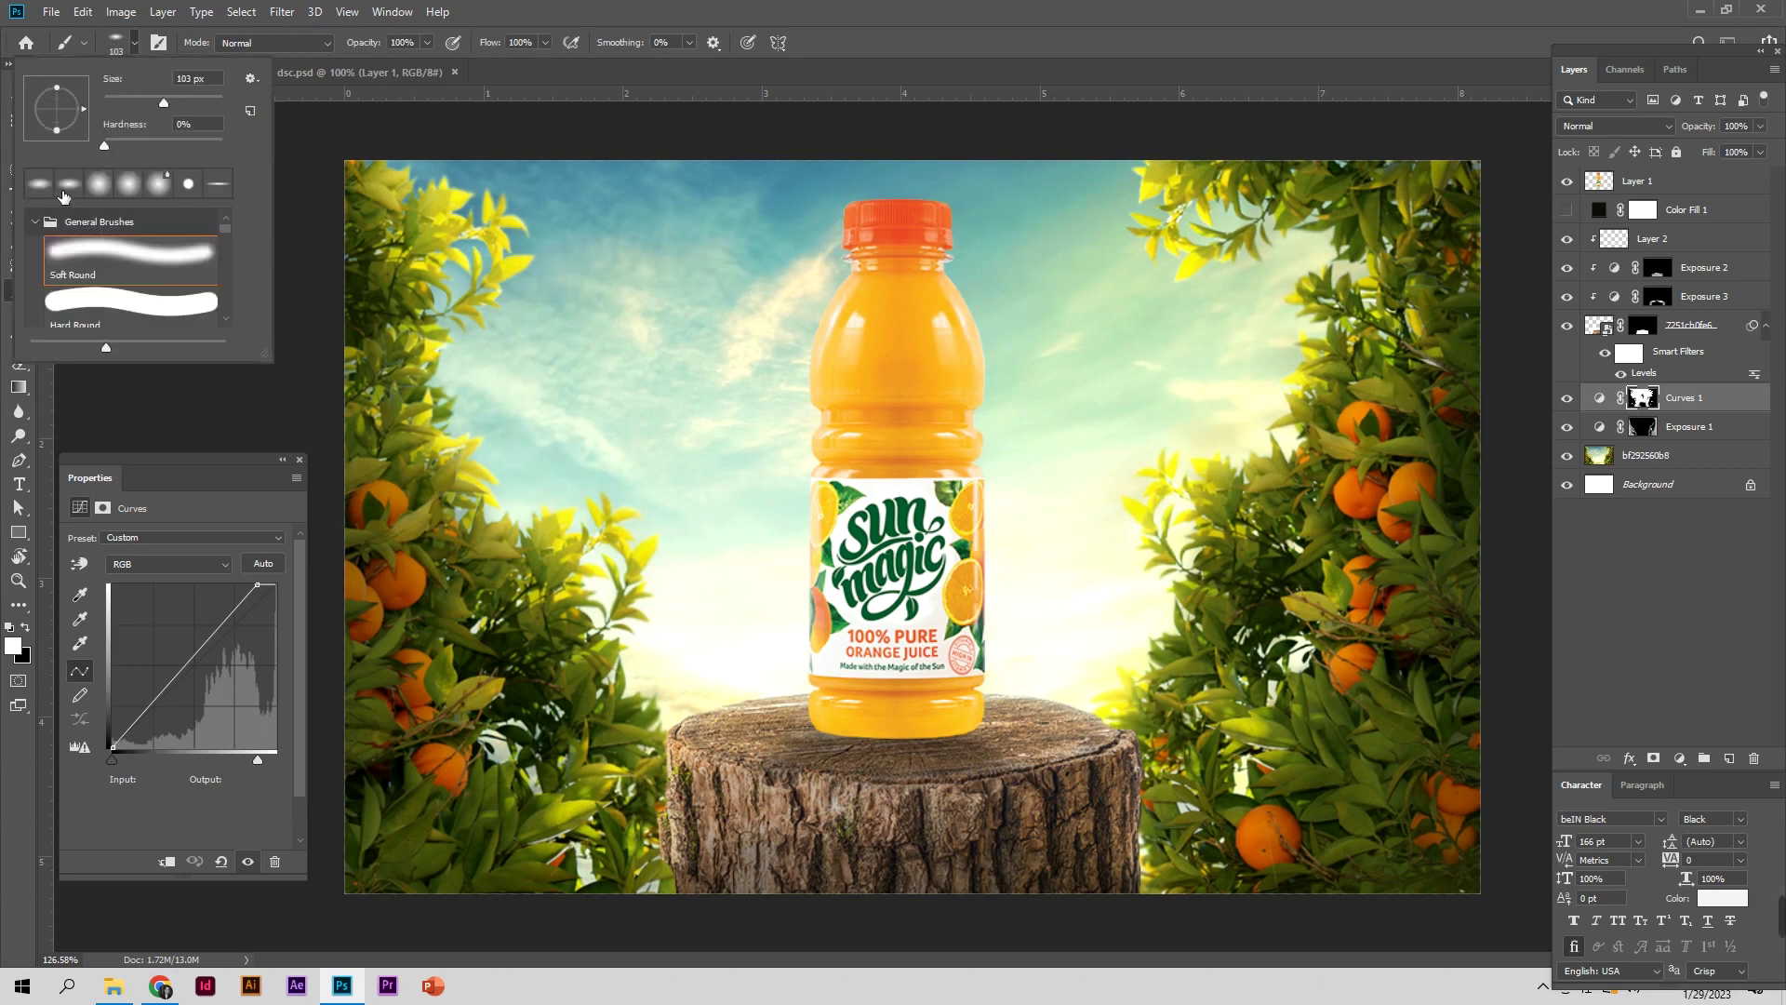
{"action": "left_click_drag", "start_coordinate": [689, 609], "coordinate": [642, 605]}
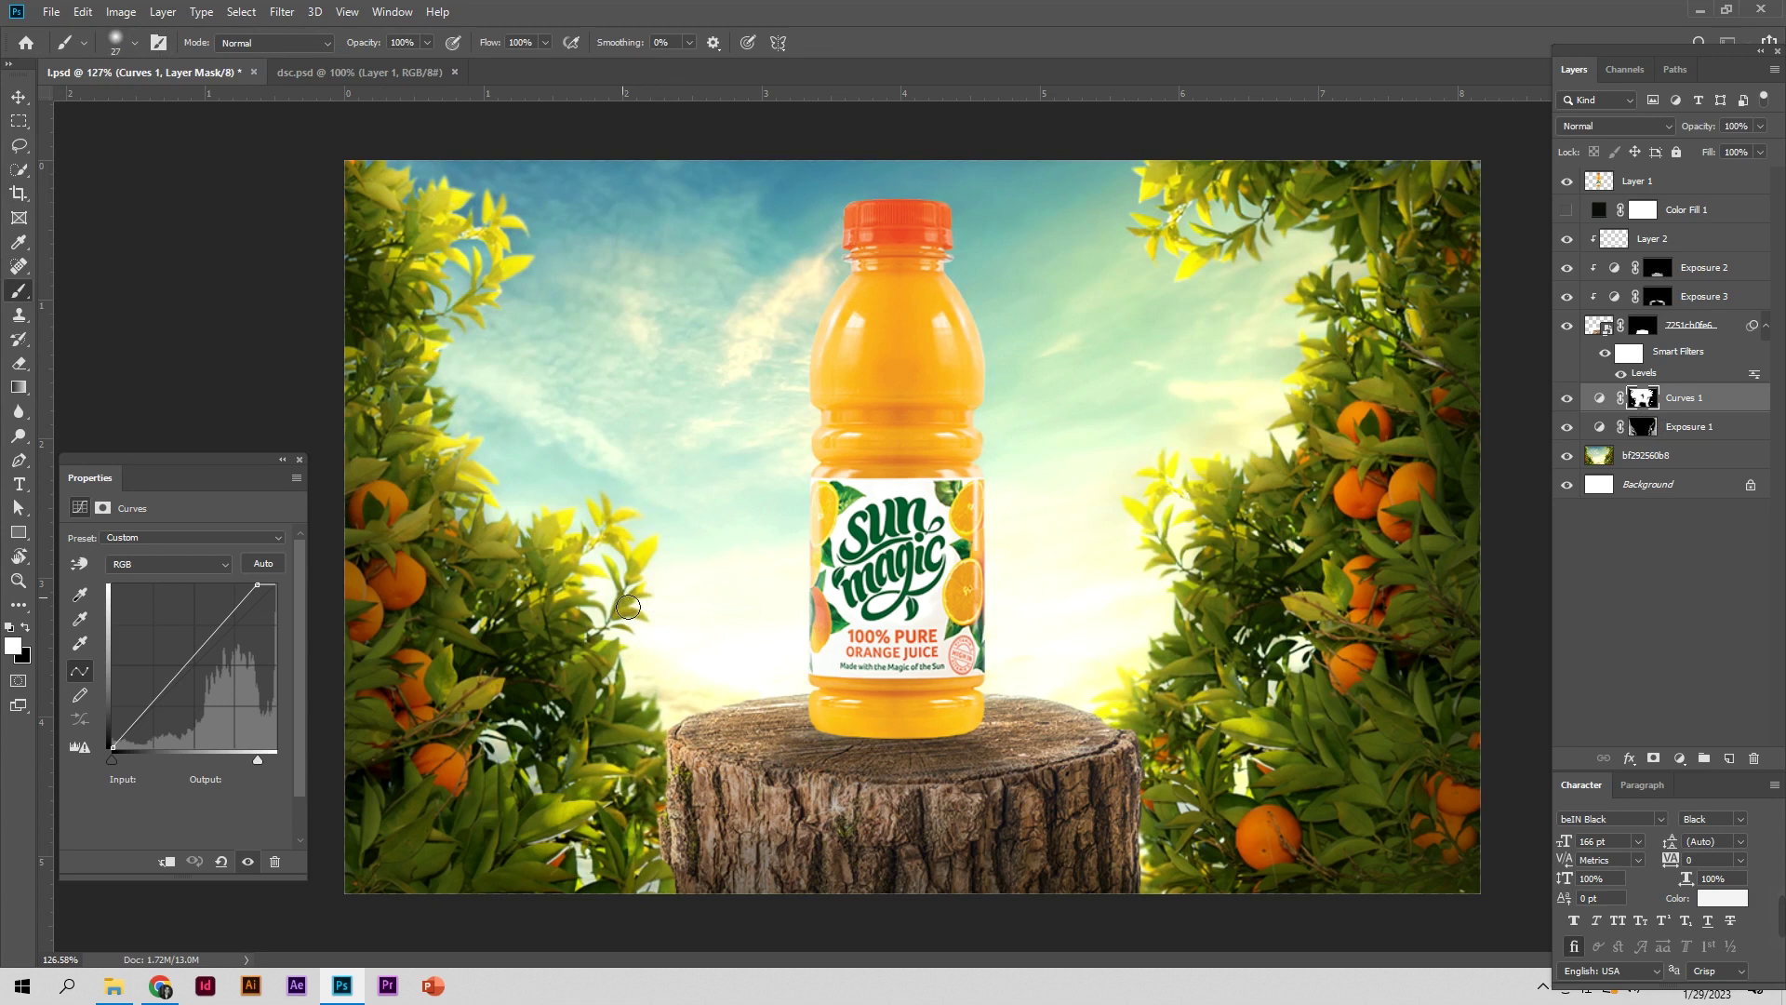
{"action": "left_click_drag", "start_coordinate": [367, 44], "coordinate": [340, 51]}
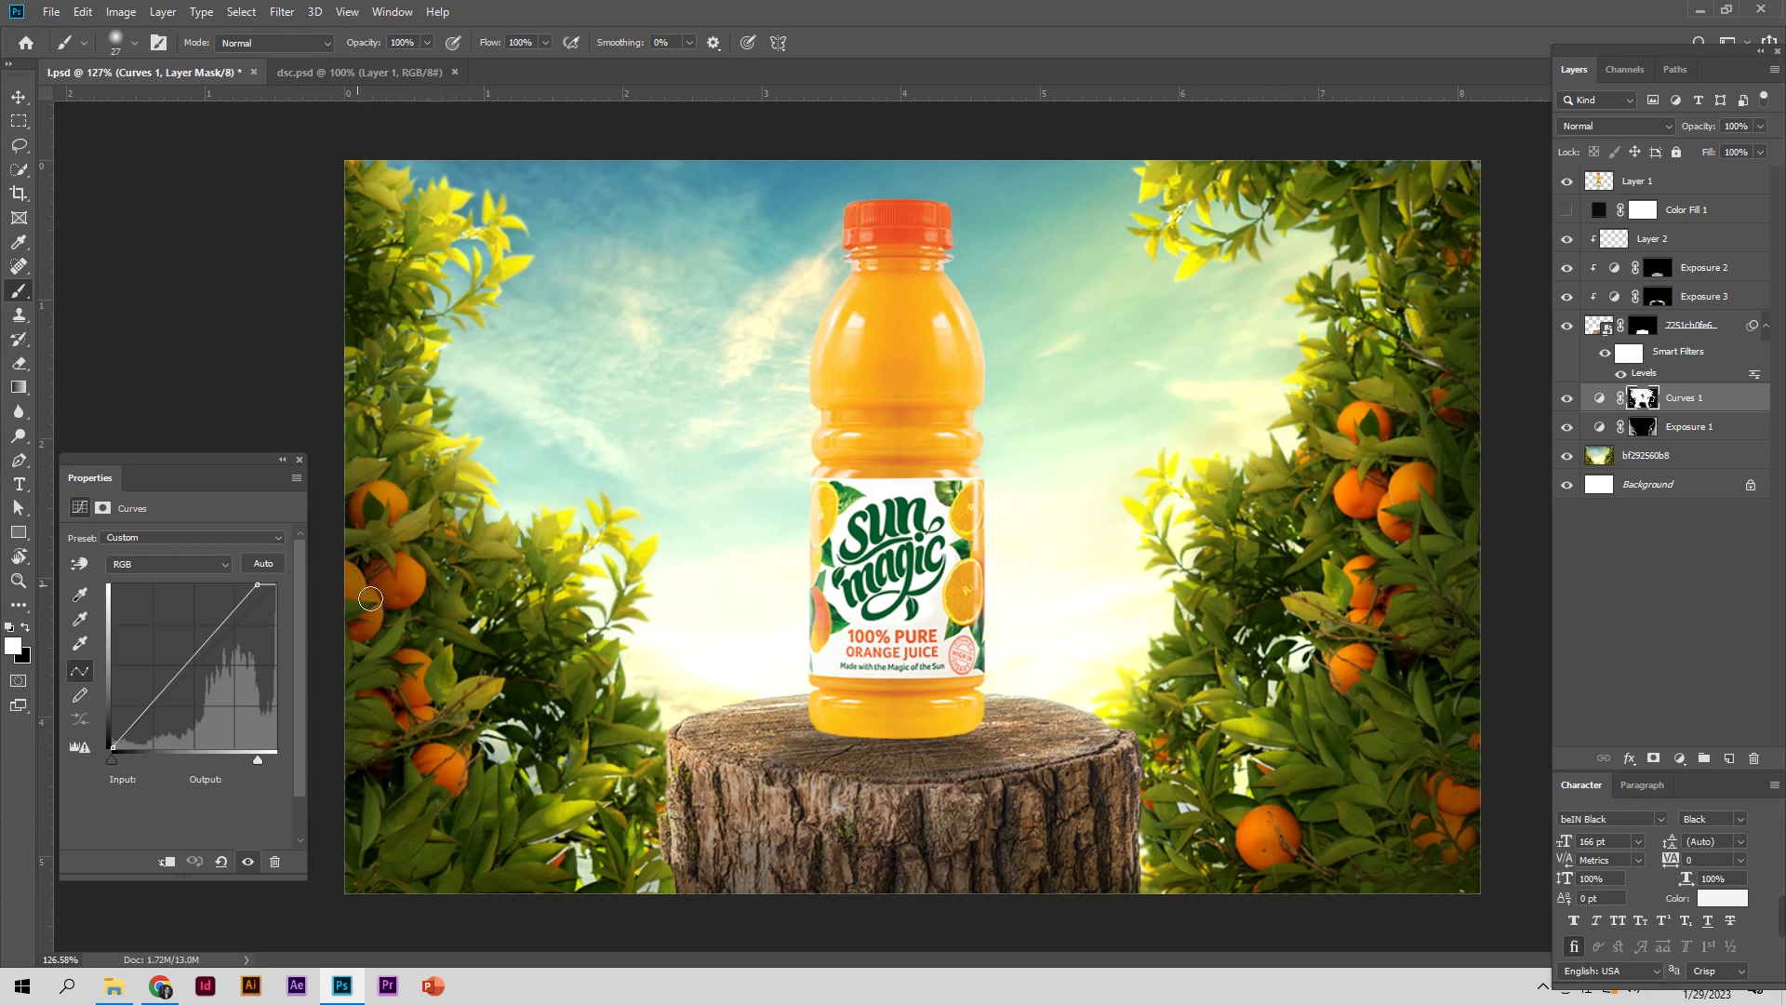
{"action": "left_click_drag", "start_coordinate": [1184, 626], "coordinate": [1209, 626]}
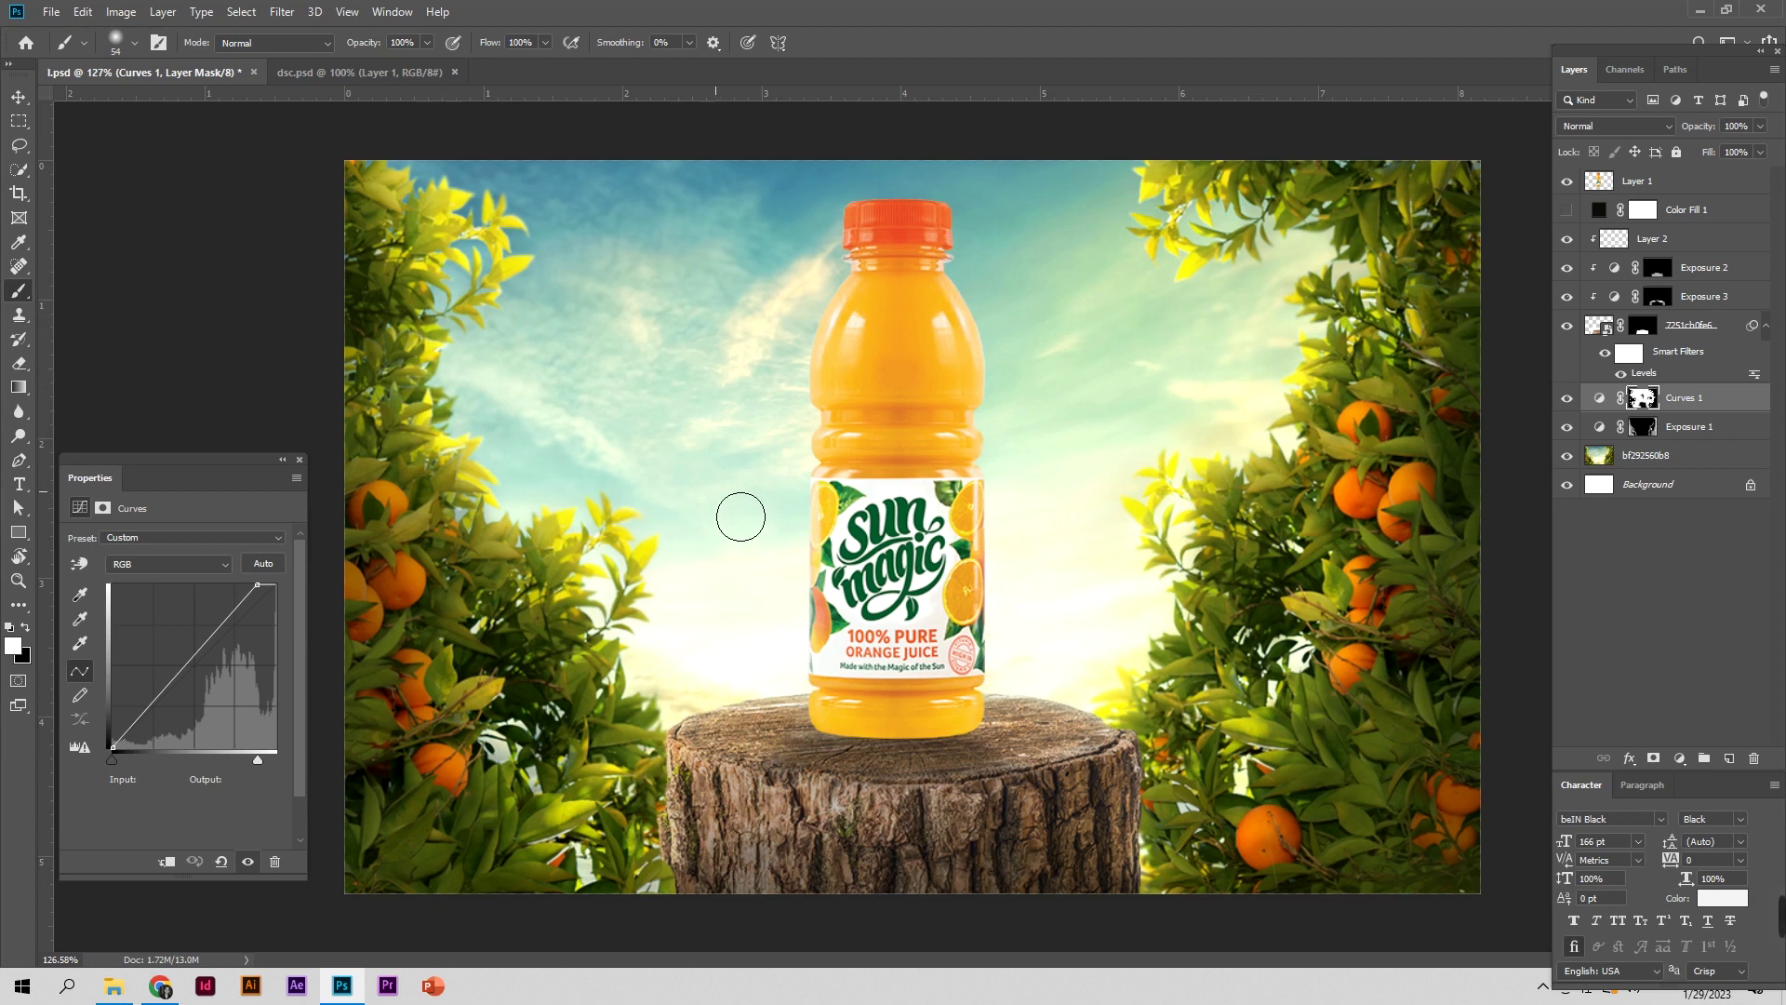
Add a new Layer 3 clipped to Layer 1 and zoom in on the bottle
{"action": "left_click", "coordinate": [18, 96]}
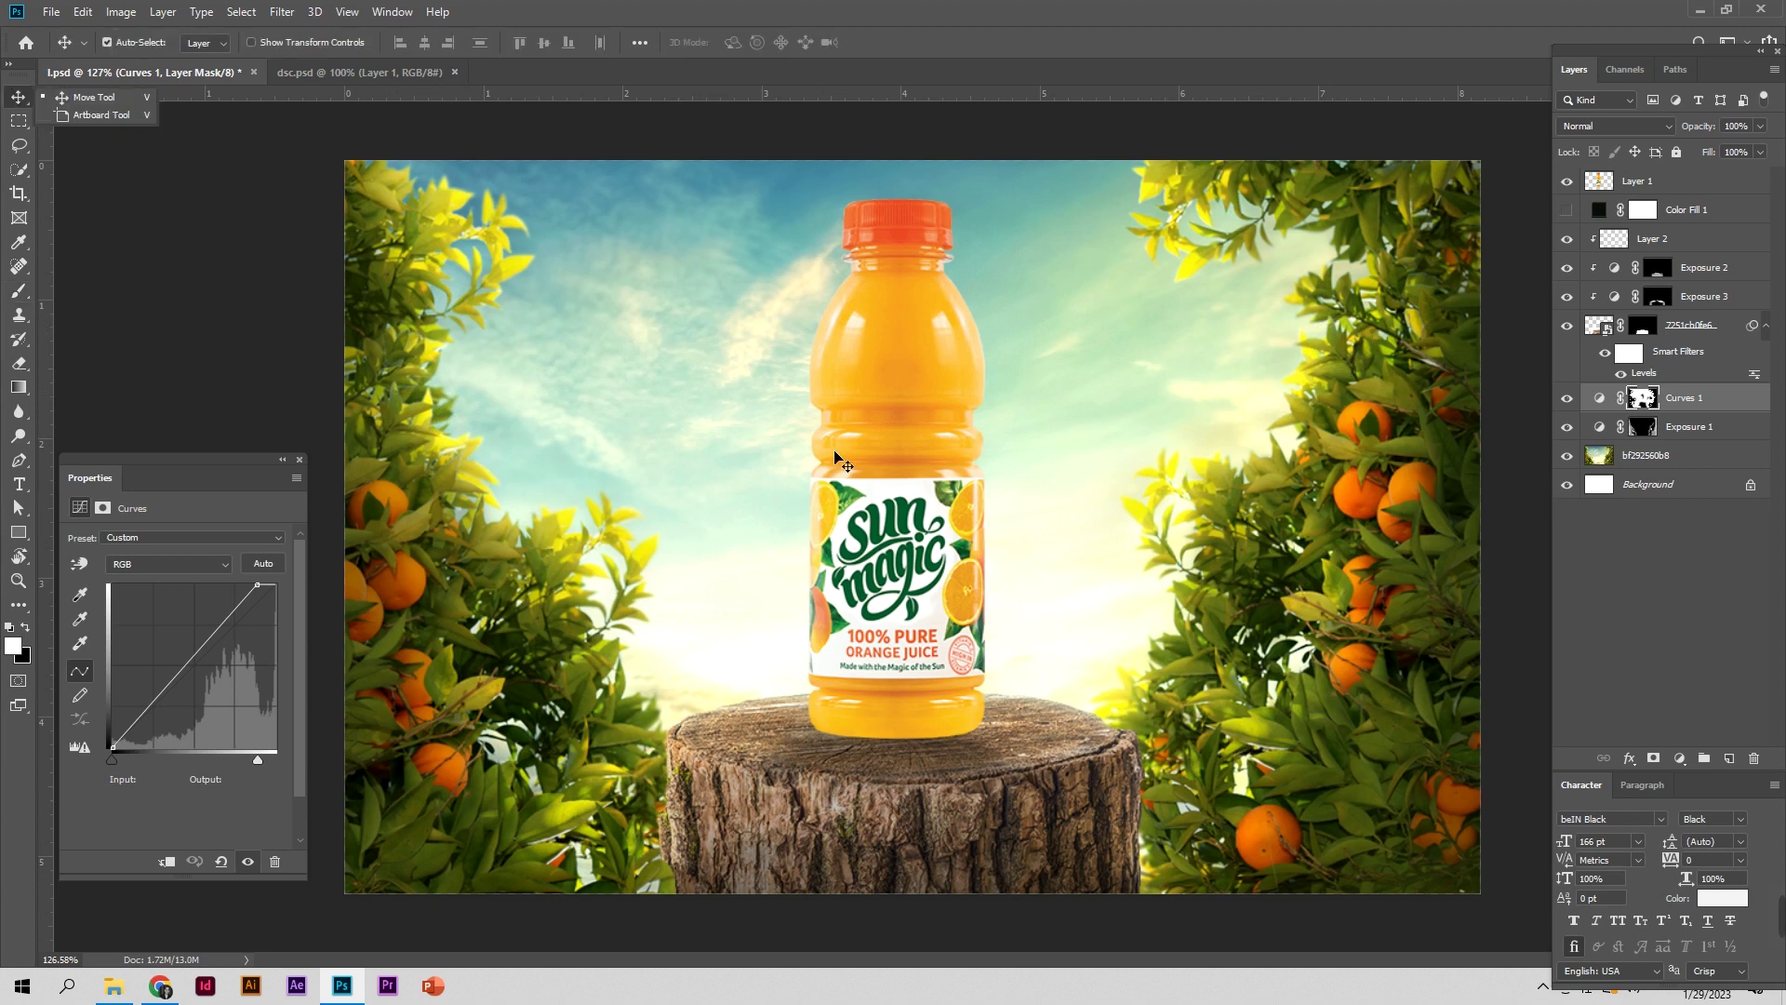
{"action": "left_click", "coordinate": [861, 441]}
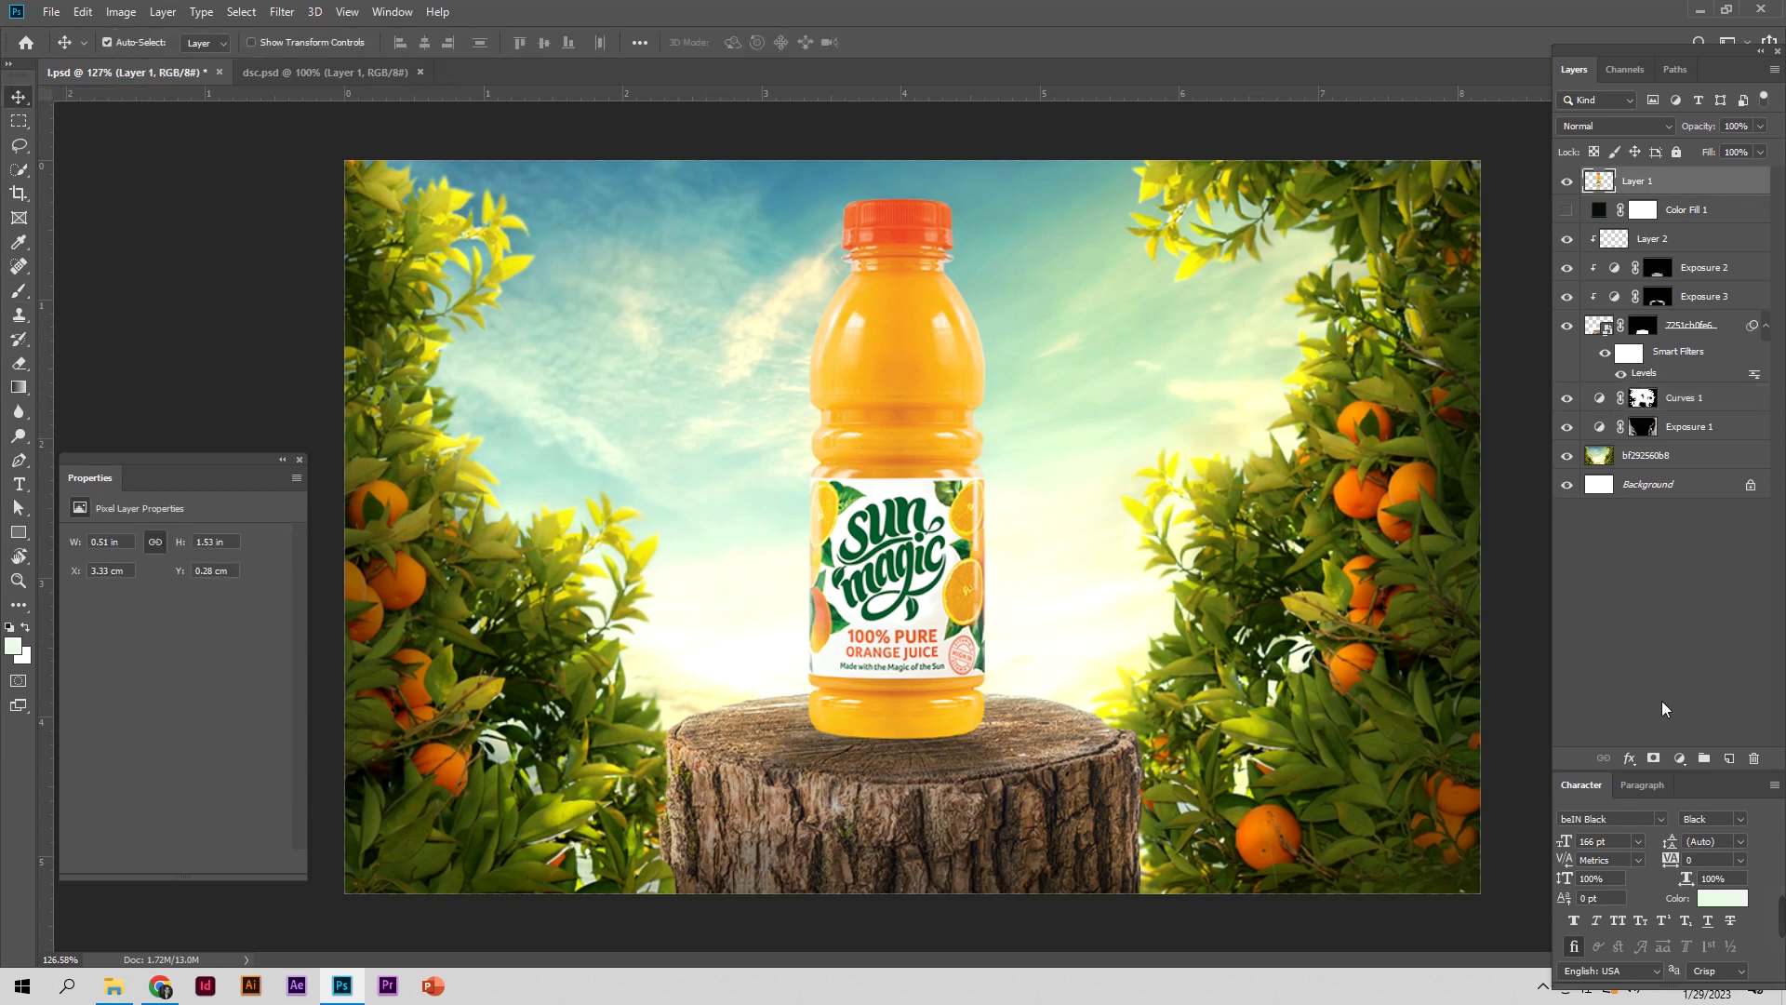
{"action": "left_click", "coordinate": [1728, 758]}
{"action": "left_click", "coordinate": [1618, 197], "text": "alt"}
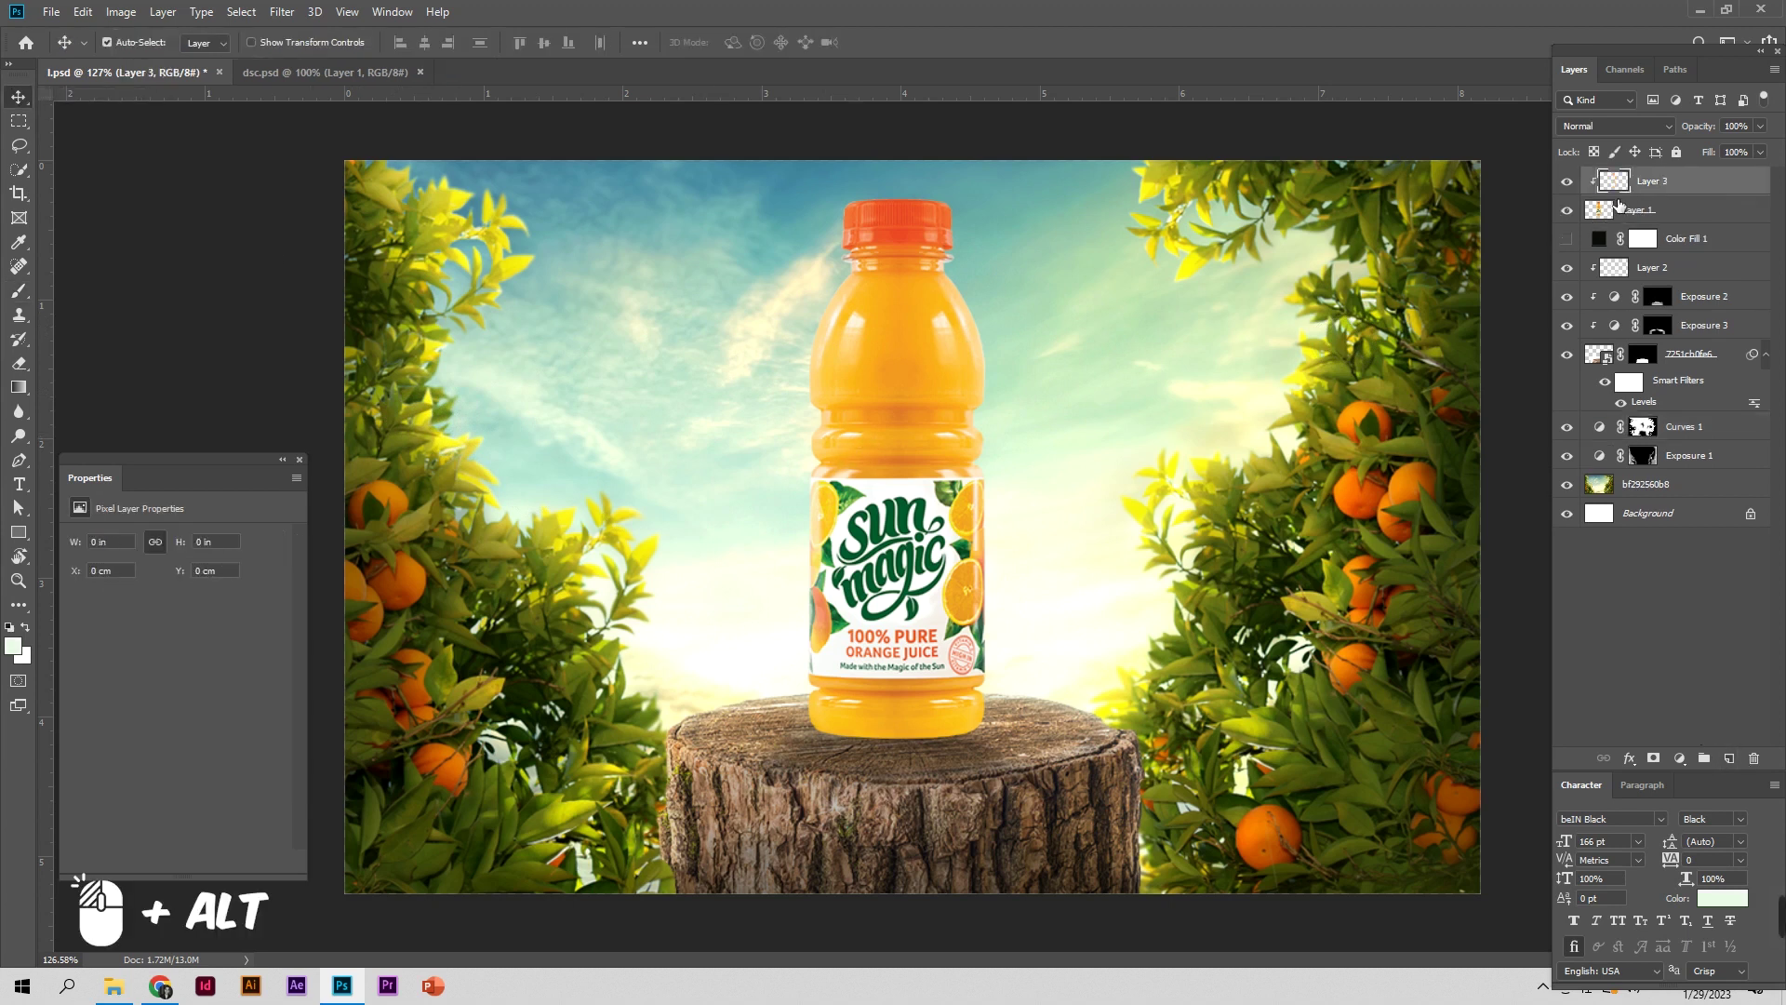
{"action": "key", "text": "z"}
{"action": "left_click_drag", "start_coordinate": [1004, 410], "coordinate": [1026, 414]}
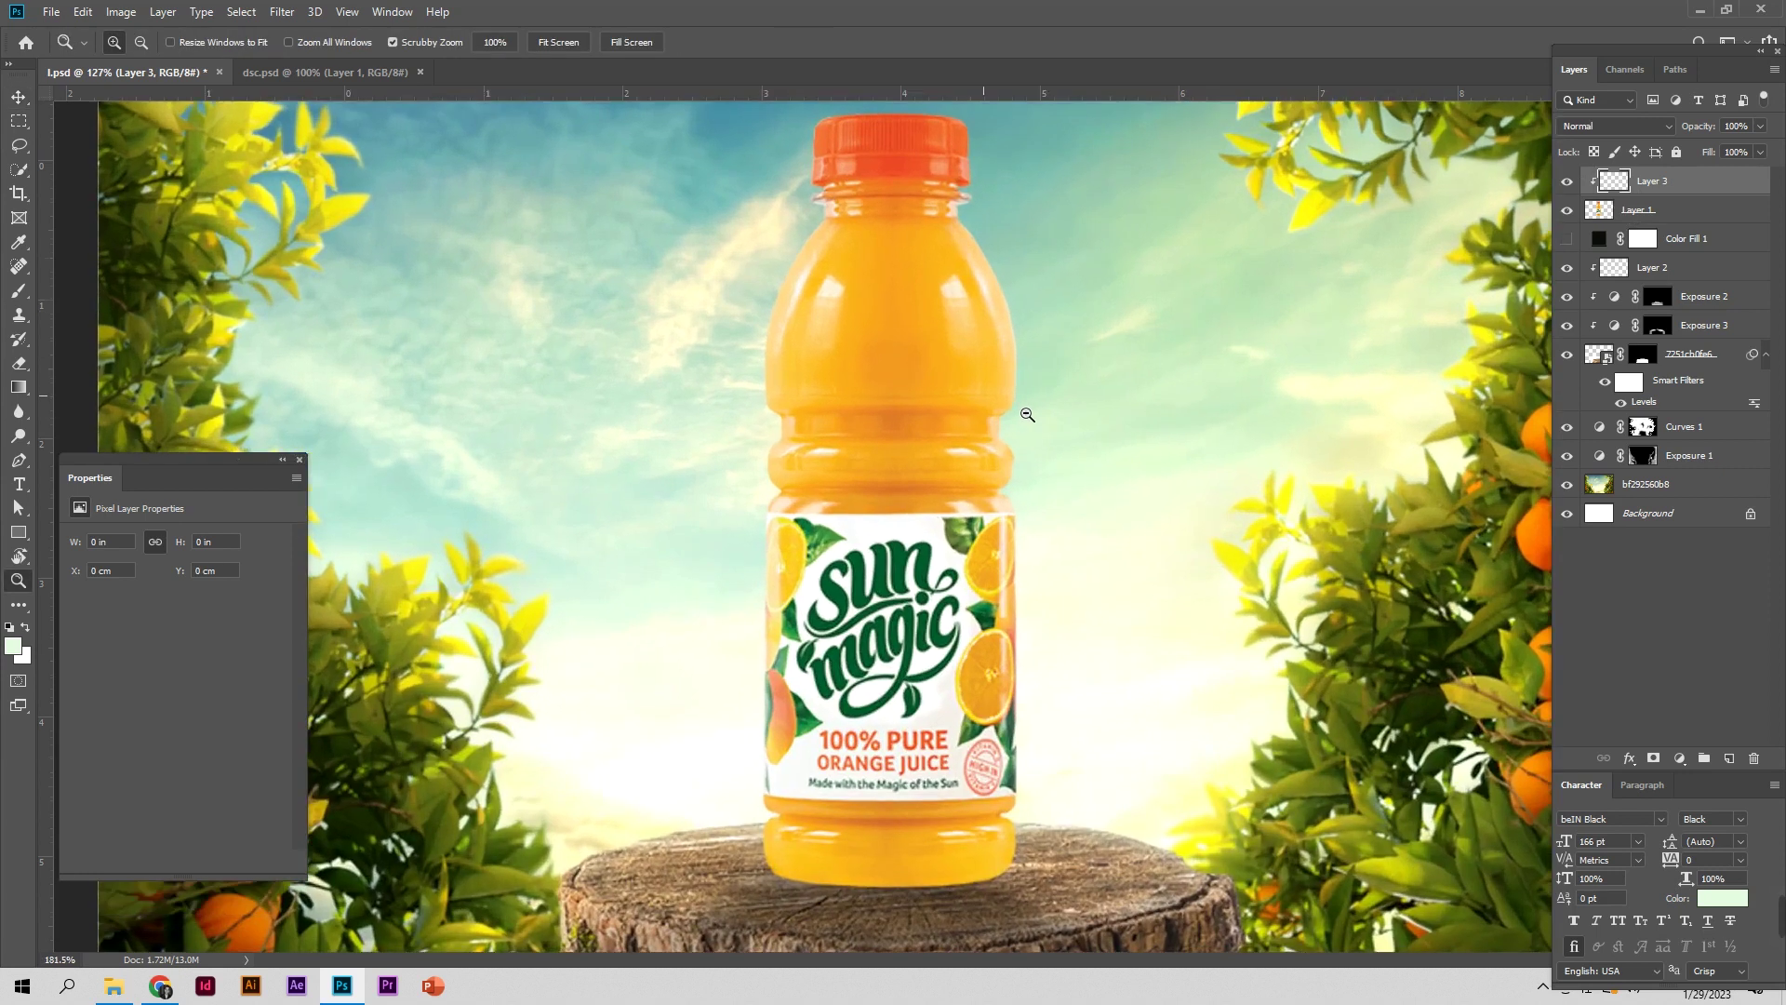
Sample a cream colour from the sky and confirm it as the brush paint colour
{"action": "key", "text": "b"}
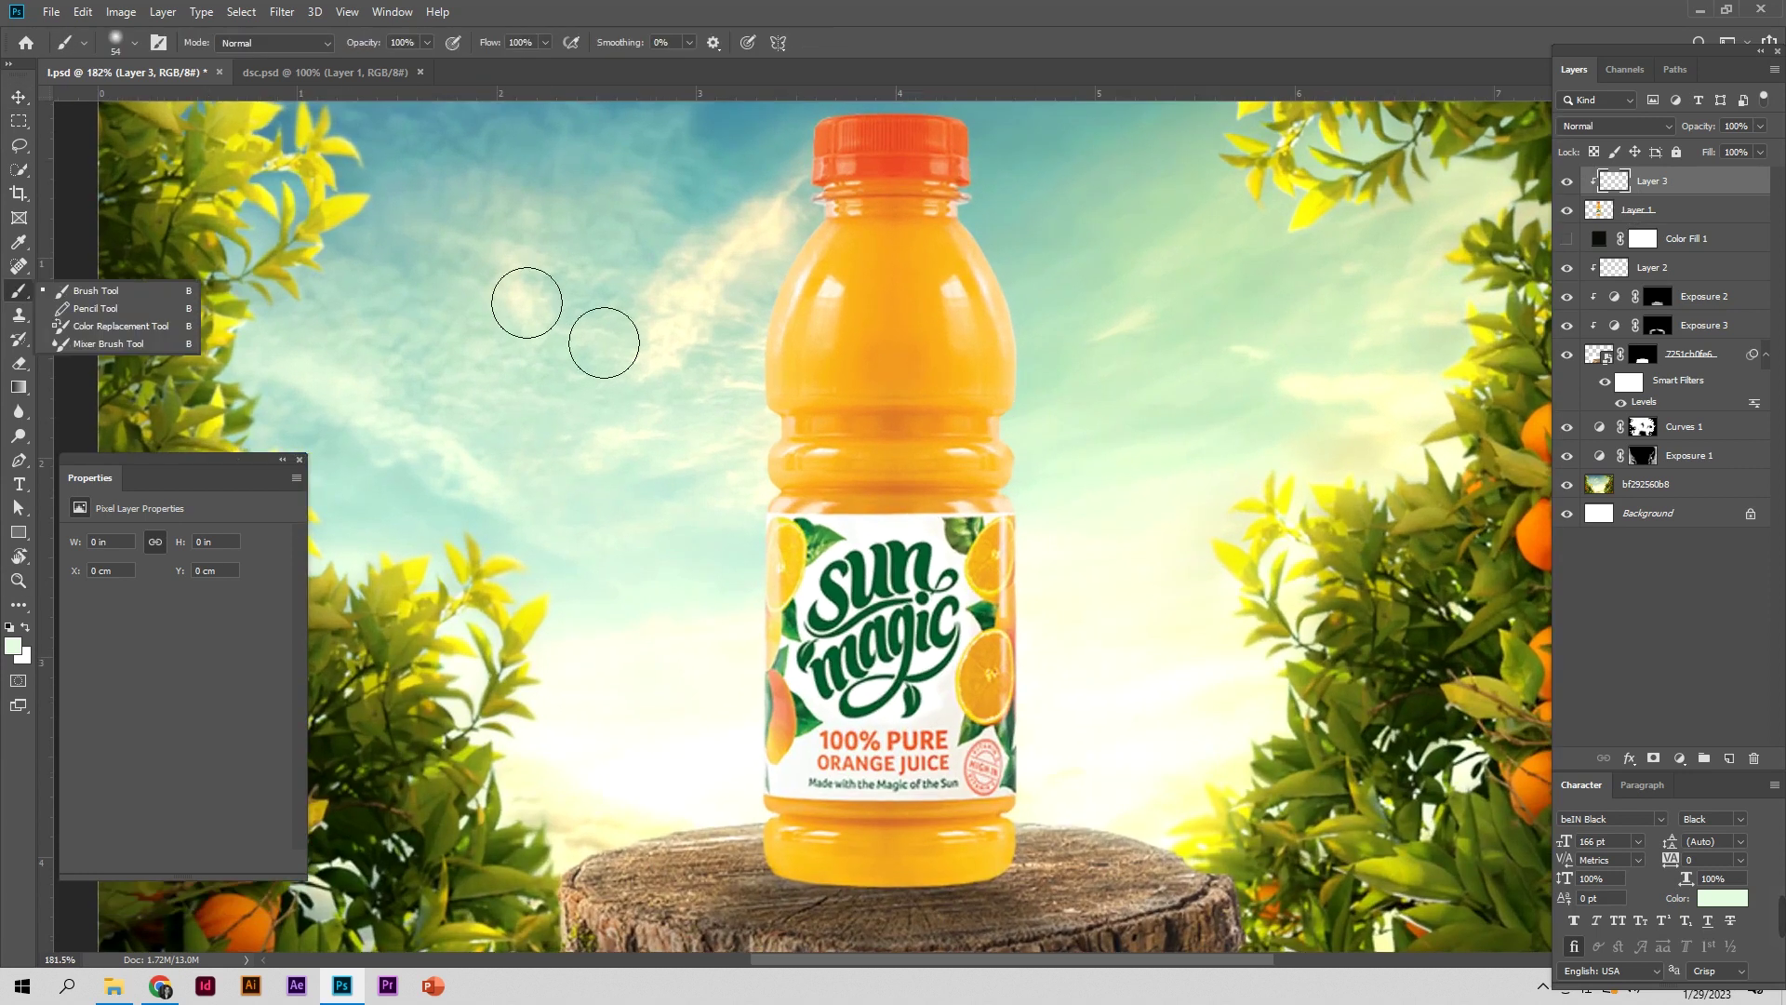
{"action": "left_click", "coordinate": [666, 353], "text": "alt"}
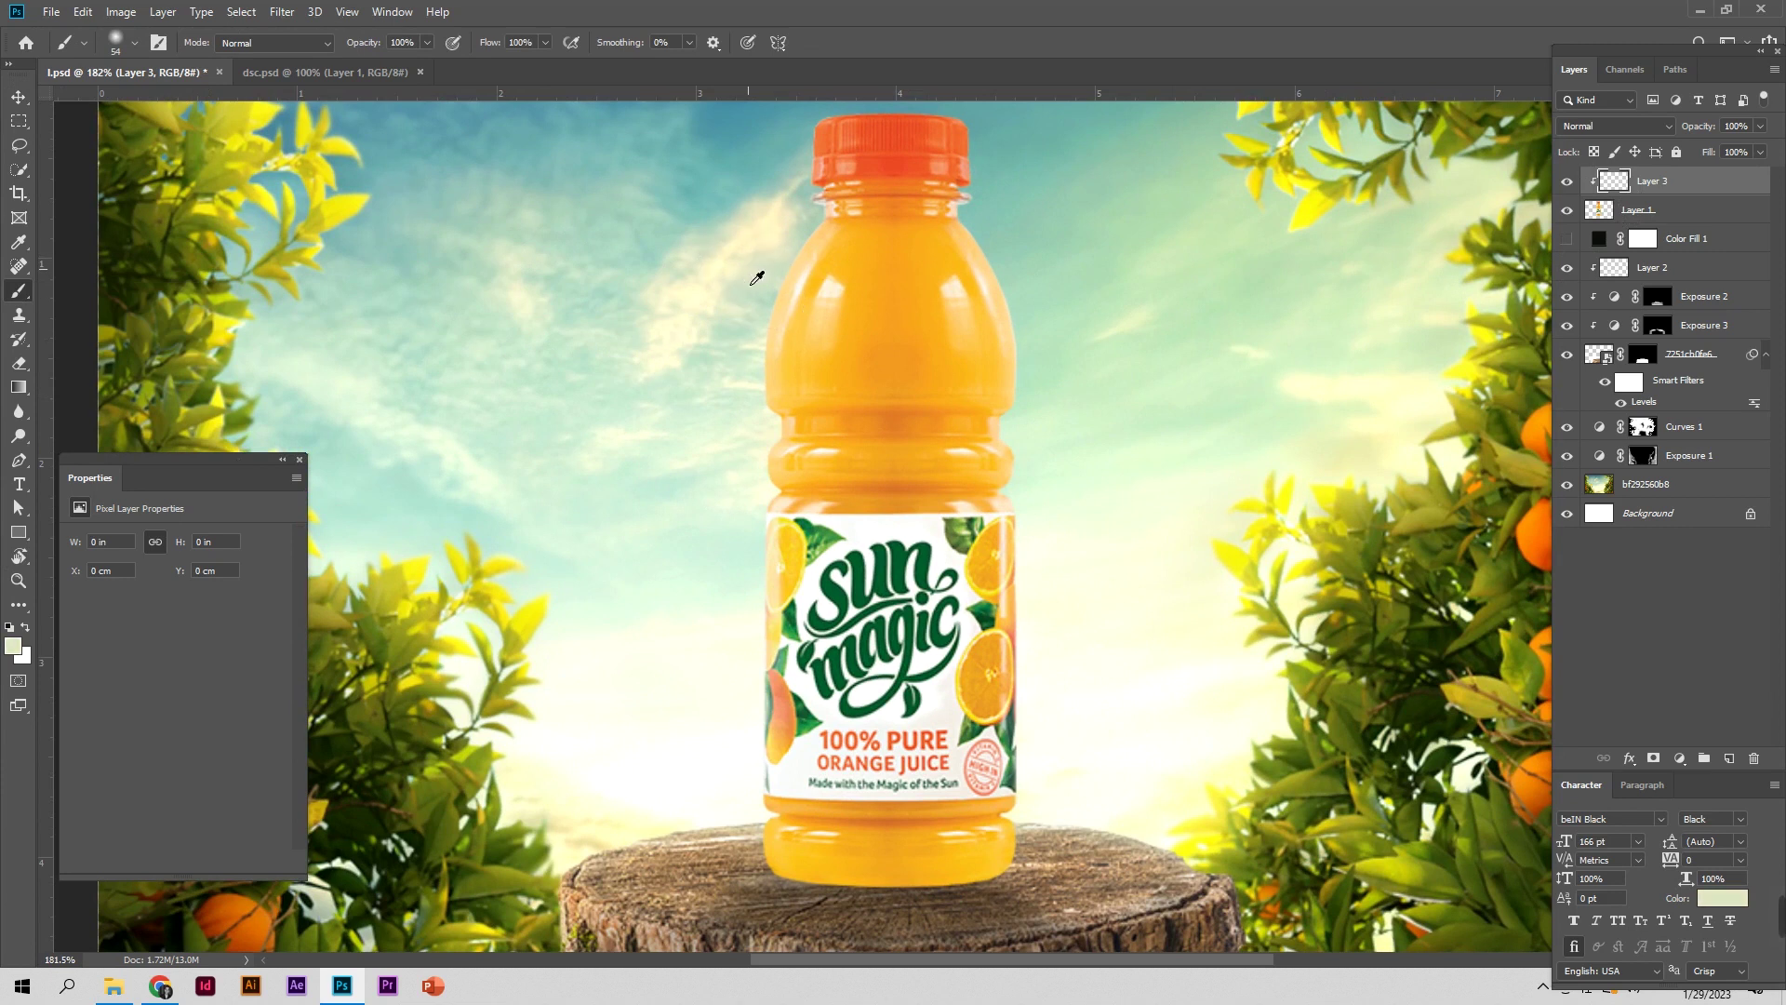
{"action": "left_click", "coordinate": [13, 645]}
{"action": "left_click", "coordinate": [1329, 625]}
{"action": "left_click", "coordinate": [1708, 601]}
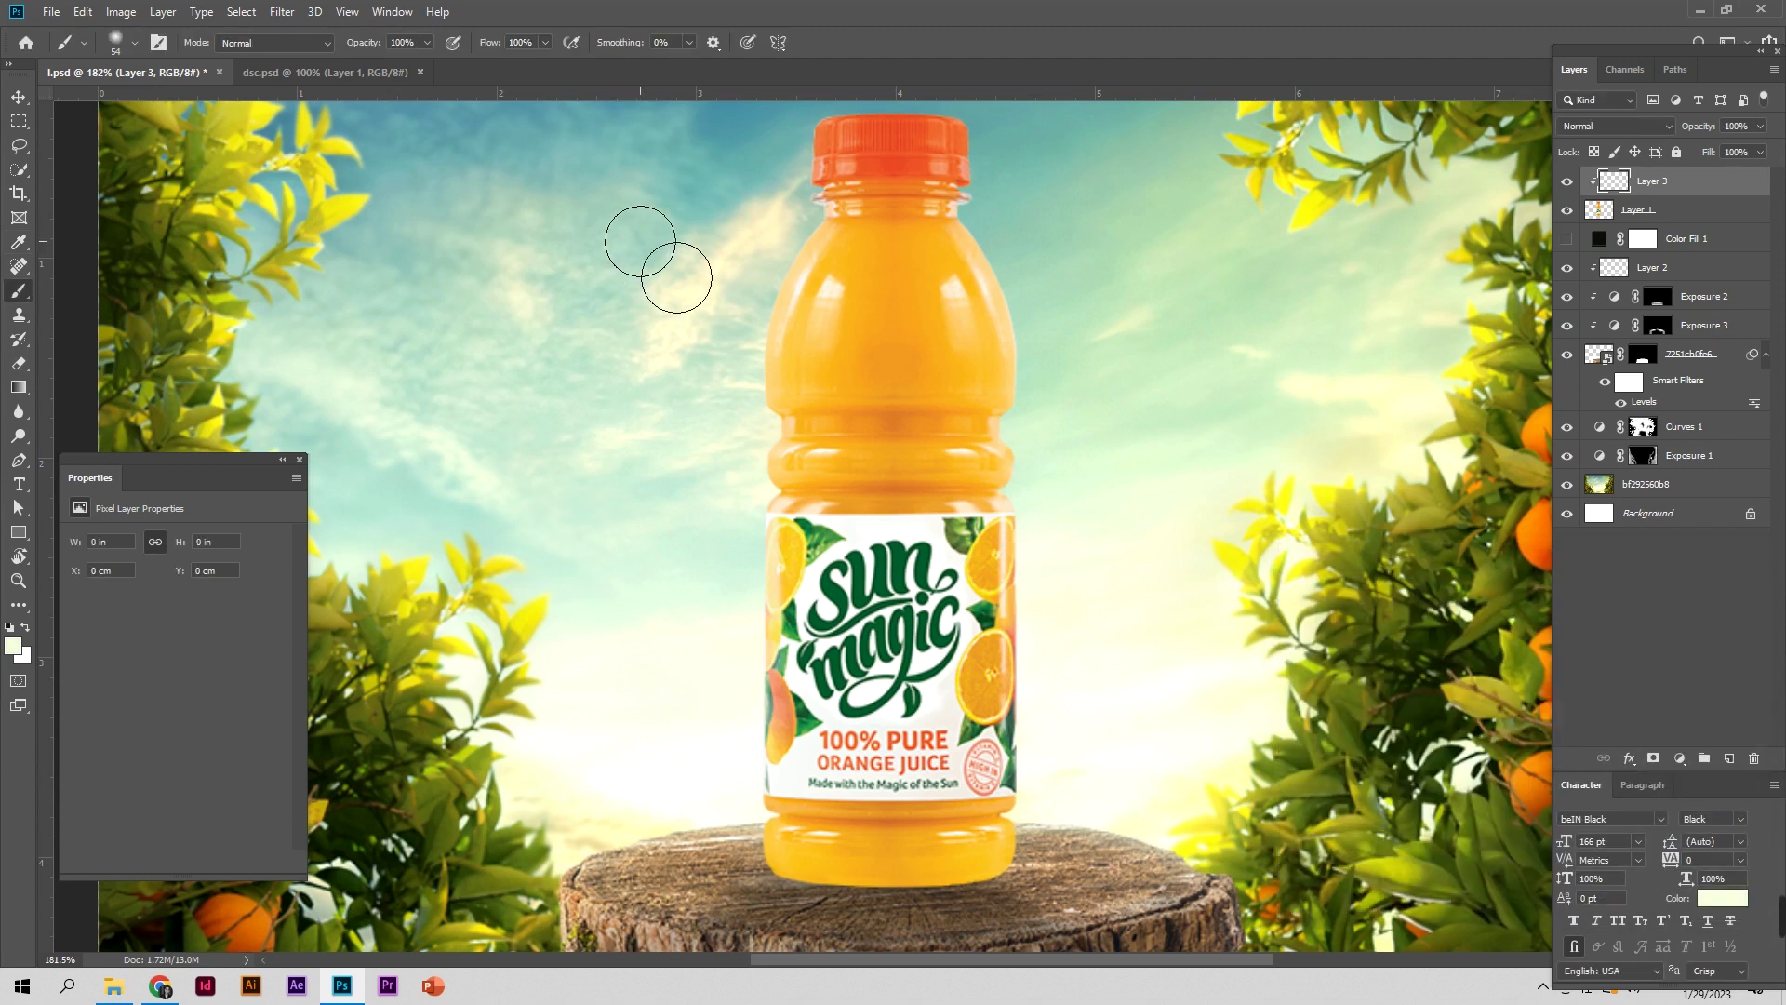
Paint a thin cream light line down the bottle's left edge from neck past the label
{"action": "scroll", "coordinate": [790, 247], "scroll_direction": "up", "scroll_amount": 3}
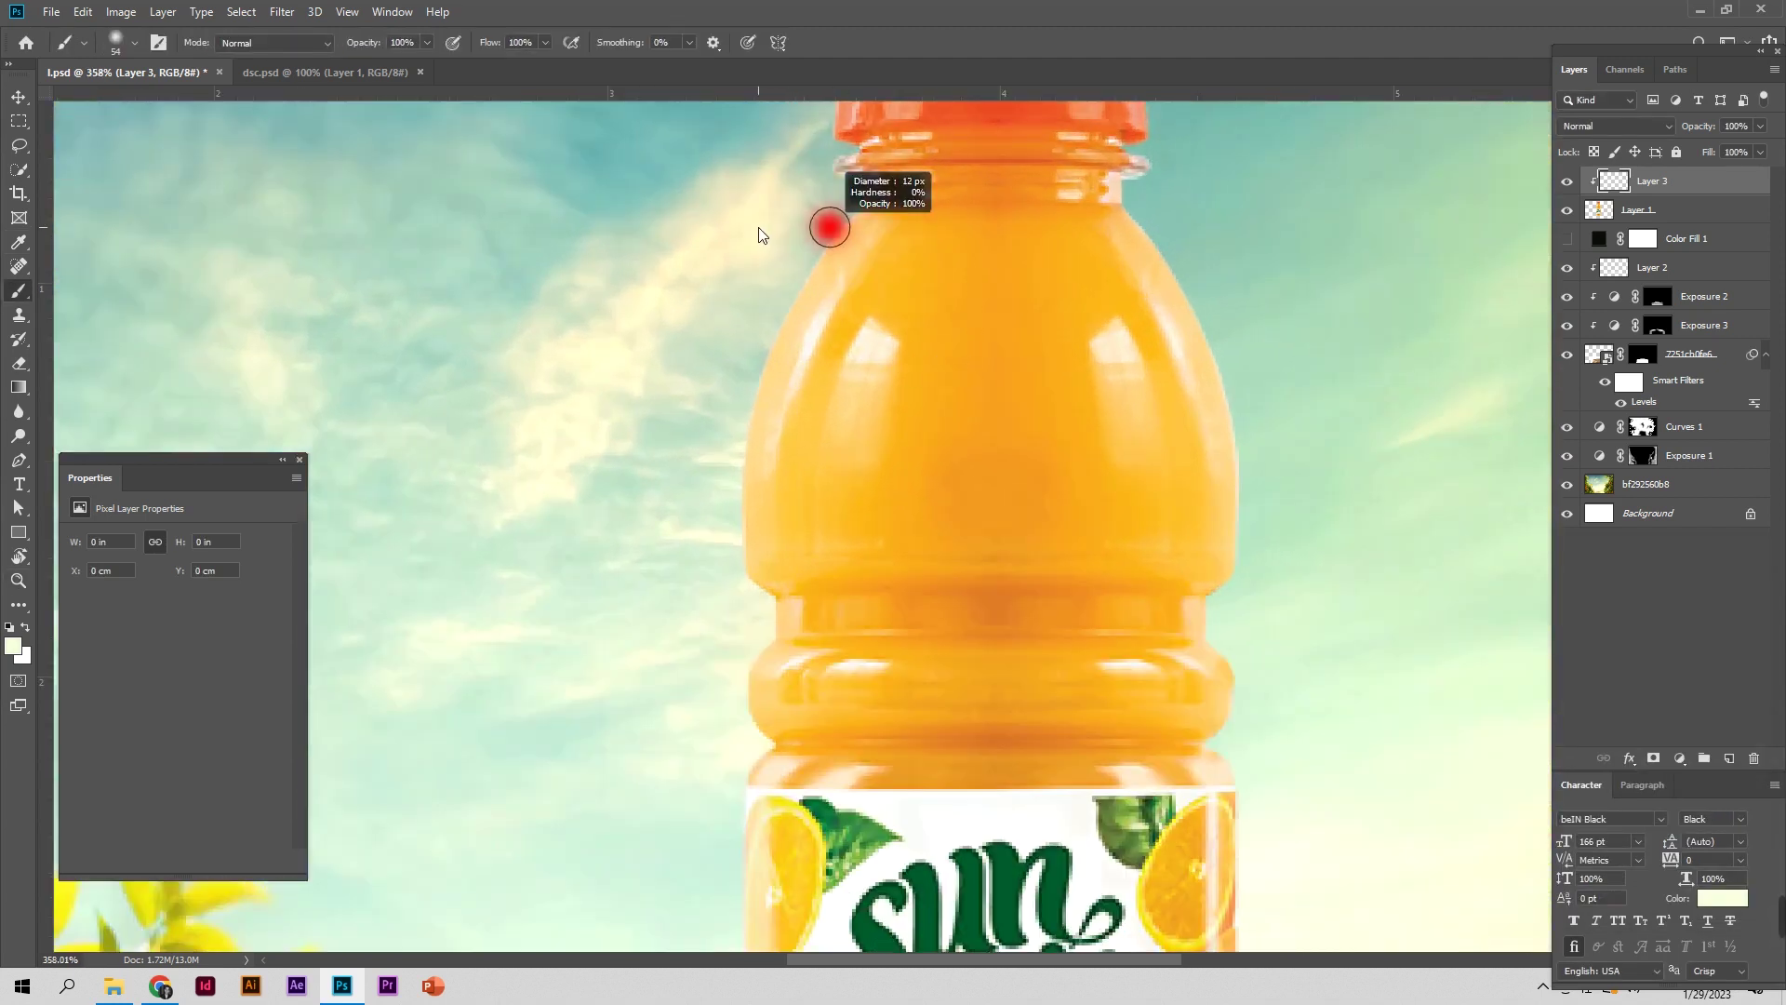
{"action": "left_click", "coordinate": [863, 198]}
{"action": "mouse_move", "coordinate": [864, 217]}
{"action": "left_mouse_down"}
{"action": "mouse_move", "coordinate": [812, 272]}
{"action": "mouse_move", "coordinate": [745, 450]}
{"action": "mouse_move", "coordinate": [743, 565]}
{"action": "mouse_move", "coordinate": [785, 614]}
{"action": "mouse_move", "coordinate": [778, 678]}
{"action": "mouse_move", "coordinate": [750, 697]}
{"action": "mouse_move", "coordinate": [776, 756]}
{"action": "mouse_move", "coordinate": [750, 781]}
{"action": "mouse_move", "coordinate": [772, 772]}
{"action": "left_mouse_up"}
{"action": "left_click_drag", "start_coordinate": [849, 722], "coordinate": [857, 468]}
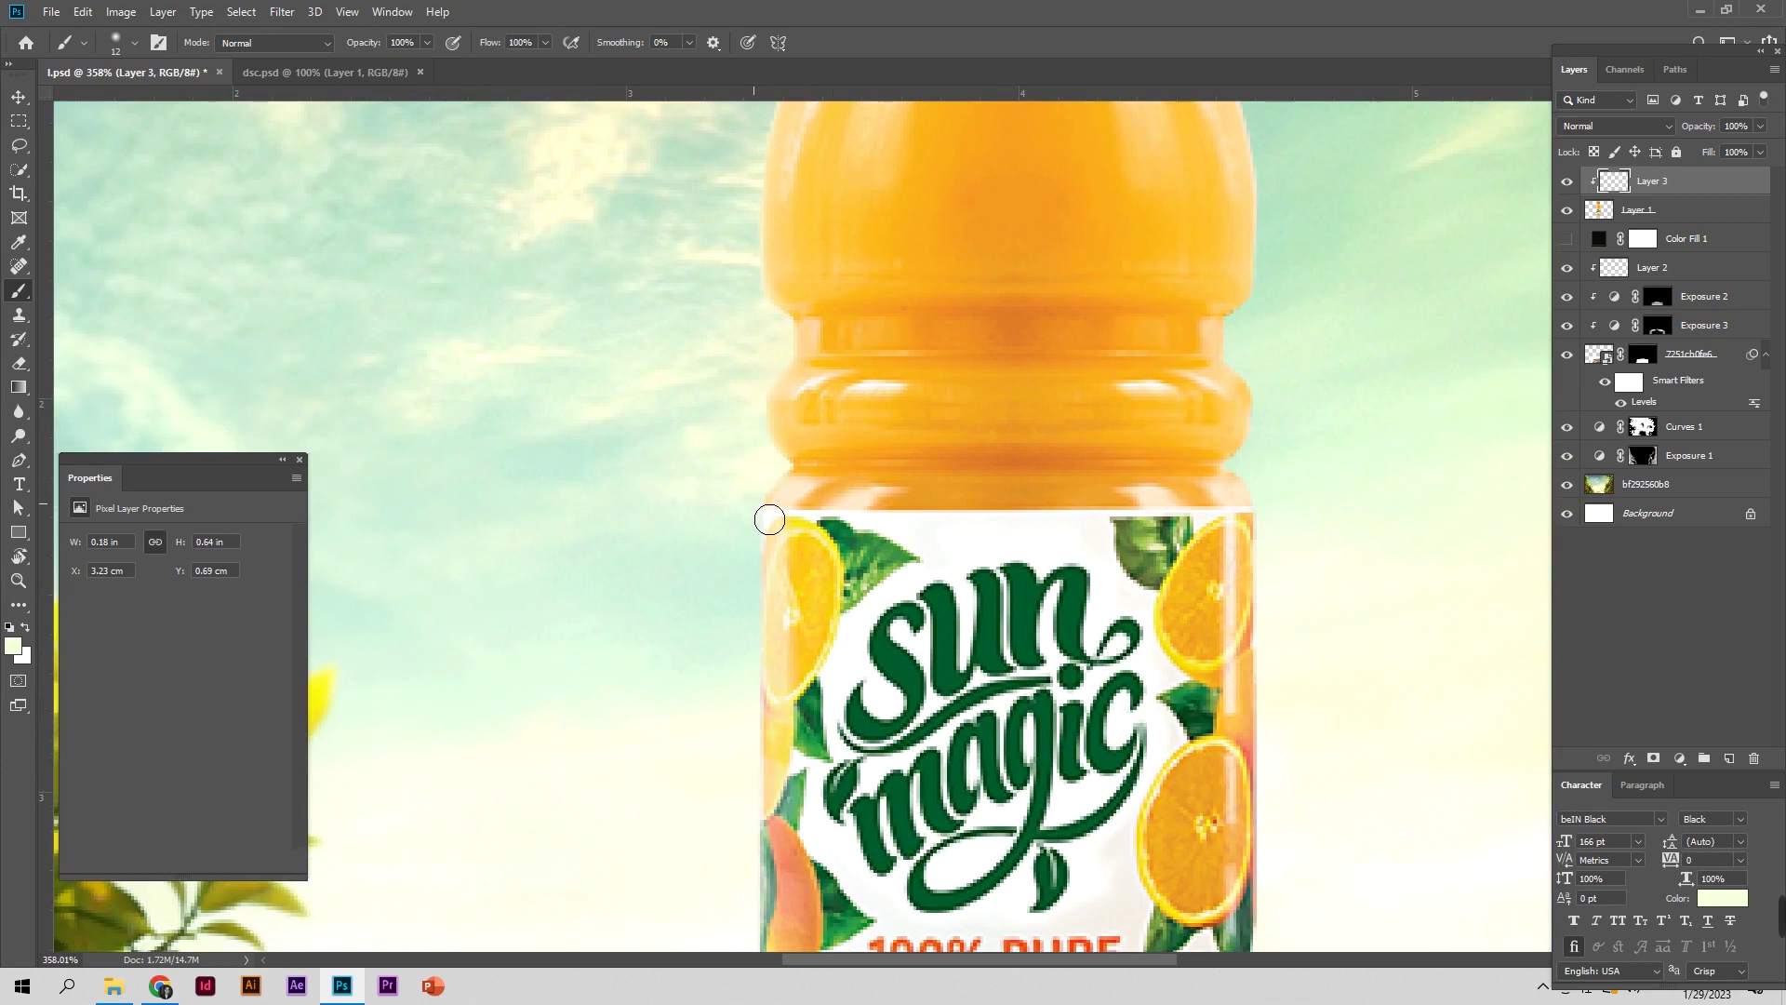
{"action": "left_click_drag", "start_coordinate": [799, 641], "coordinate": [844, 432]}
{"action": "left_click", "coordinate": [802, 646], "text": "shift"}
{"action": "left_click", "coordinate": [804, 884], "text": "shift"}
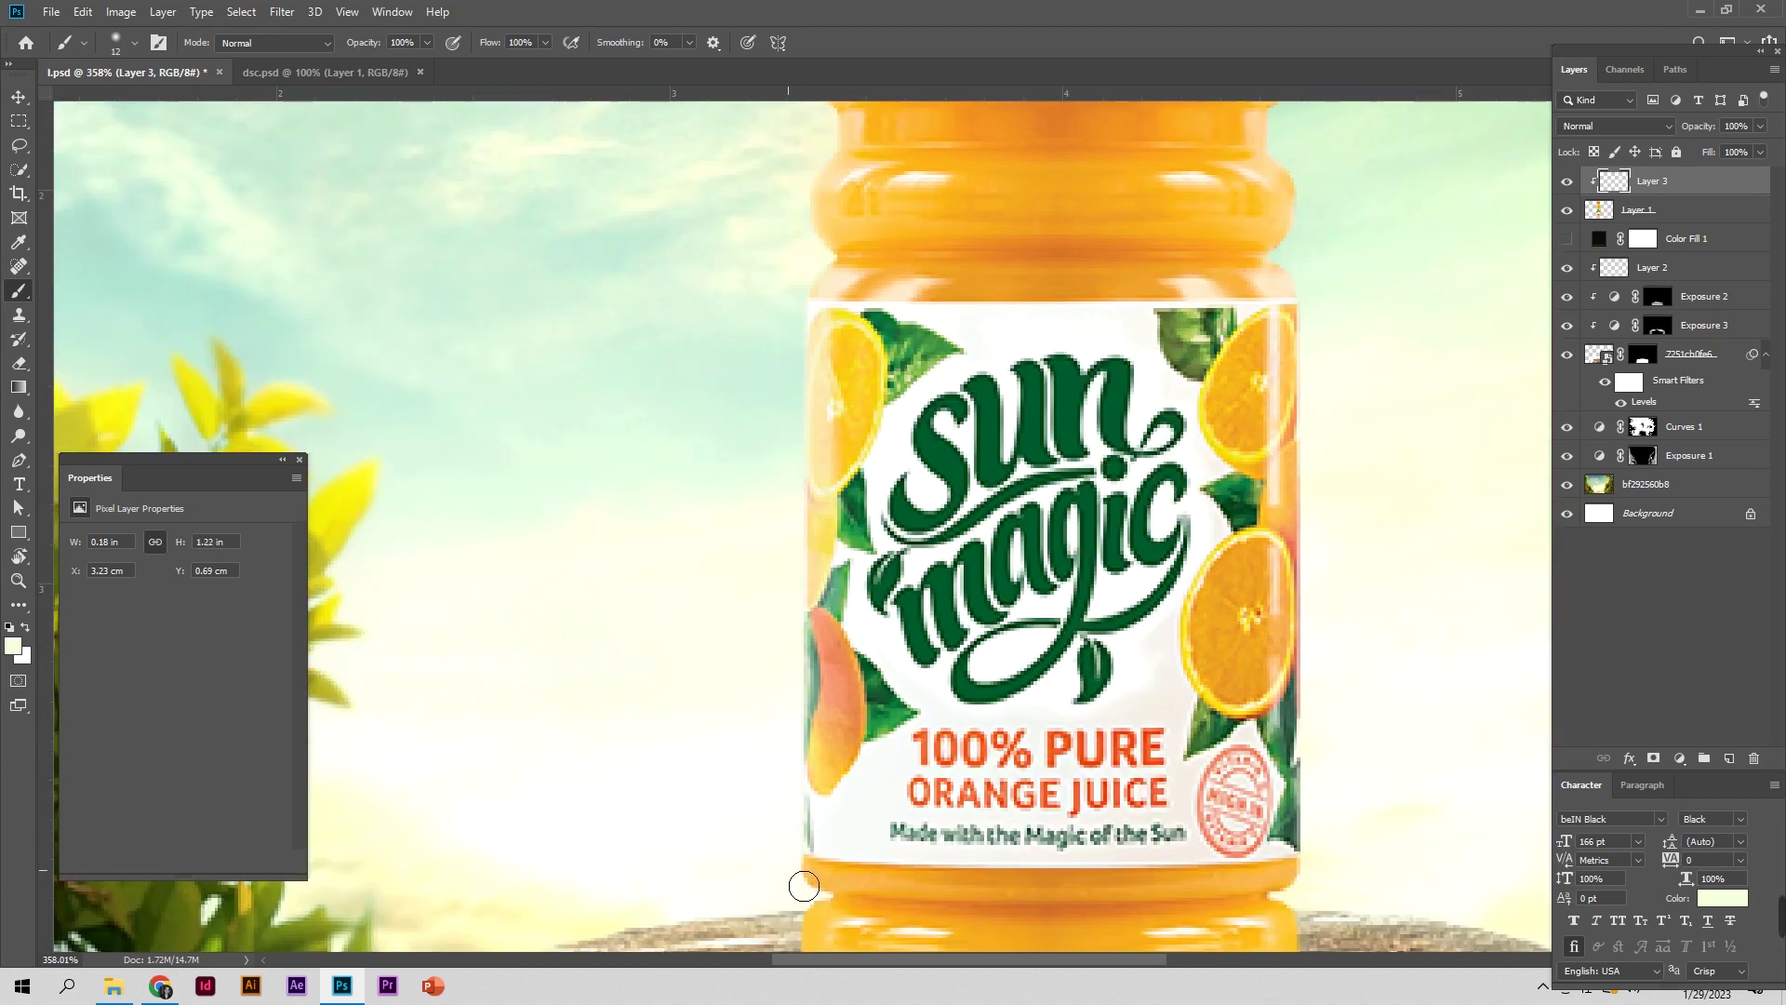
Shrink the brush to 5 px and zoom out to view the whole scene
{"action": "key", "text": "bracketleft"}
{"action": "key", "text": "bracketleft"}
{"action": "key", "text": "bracketleft"}
{"action": "left_click_drag", "start_coordinate": [818, 897], "coordinate": [832, 725]}
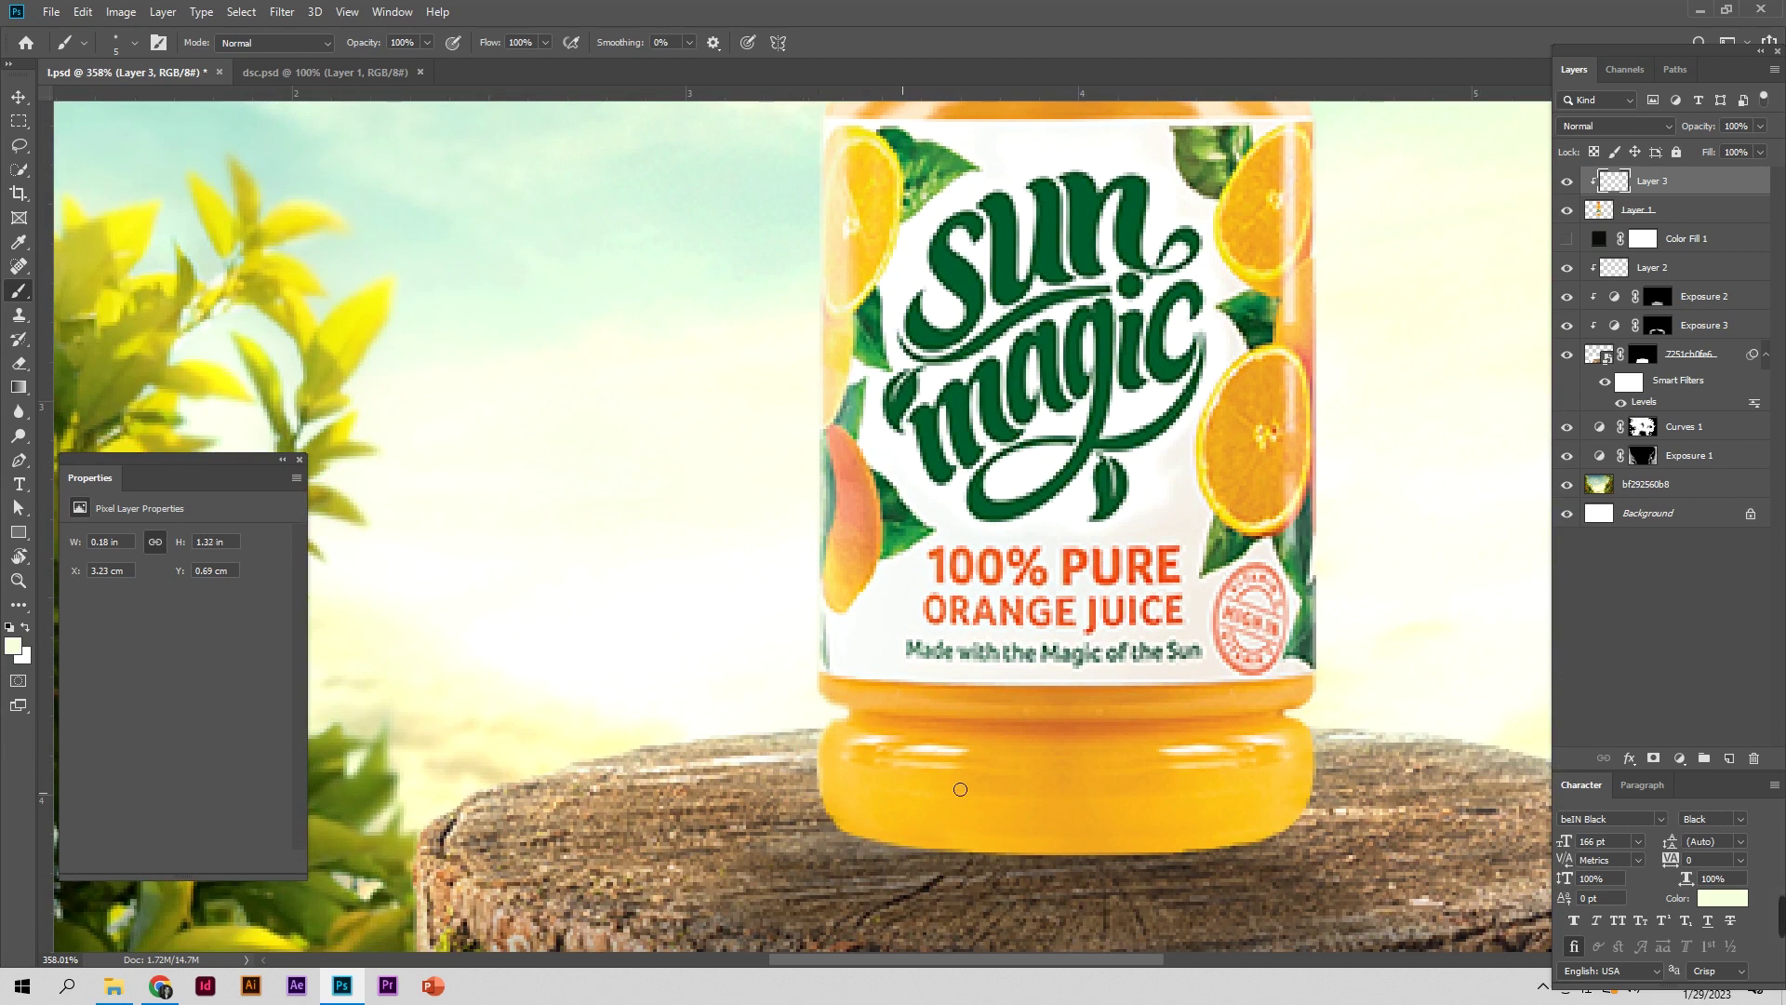
{"action": "key", "text": "z"}
{"action": "mouse_move", "coordinate": [1101, 552]}
{"action": "left_mouse_down"}
{"action": "mouse_move", "coordinate": [1017, 592]}
{"action": "mouse_move", "coordinate": [934, 503]}
{"action": "left_mouse_up"}
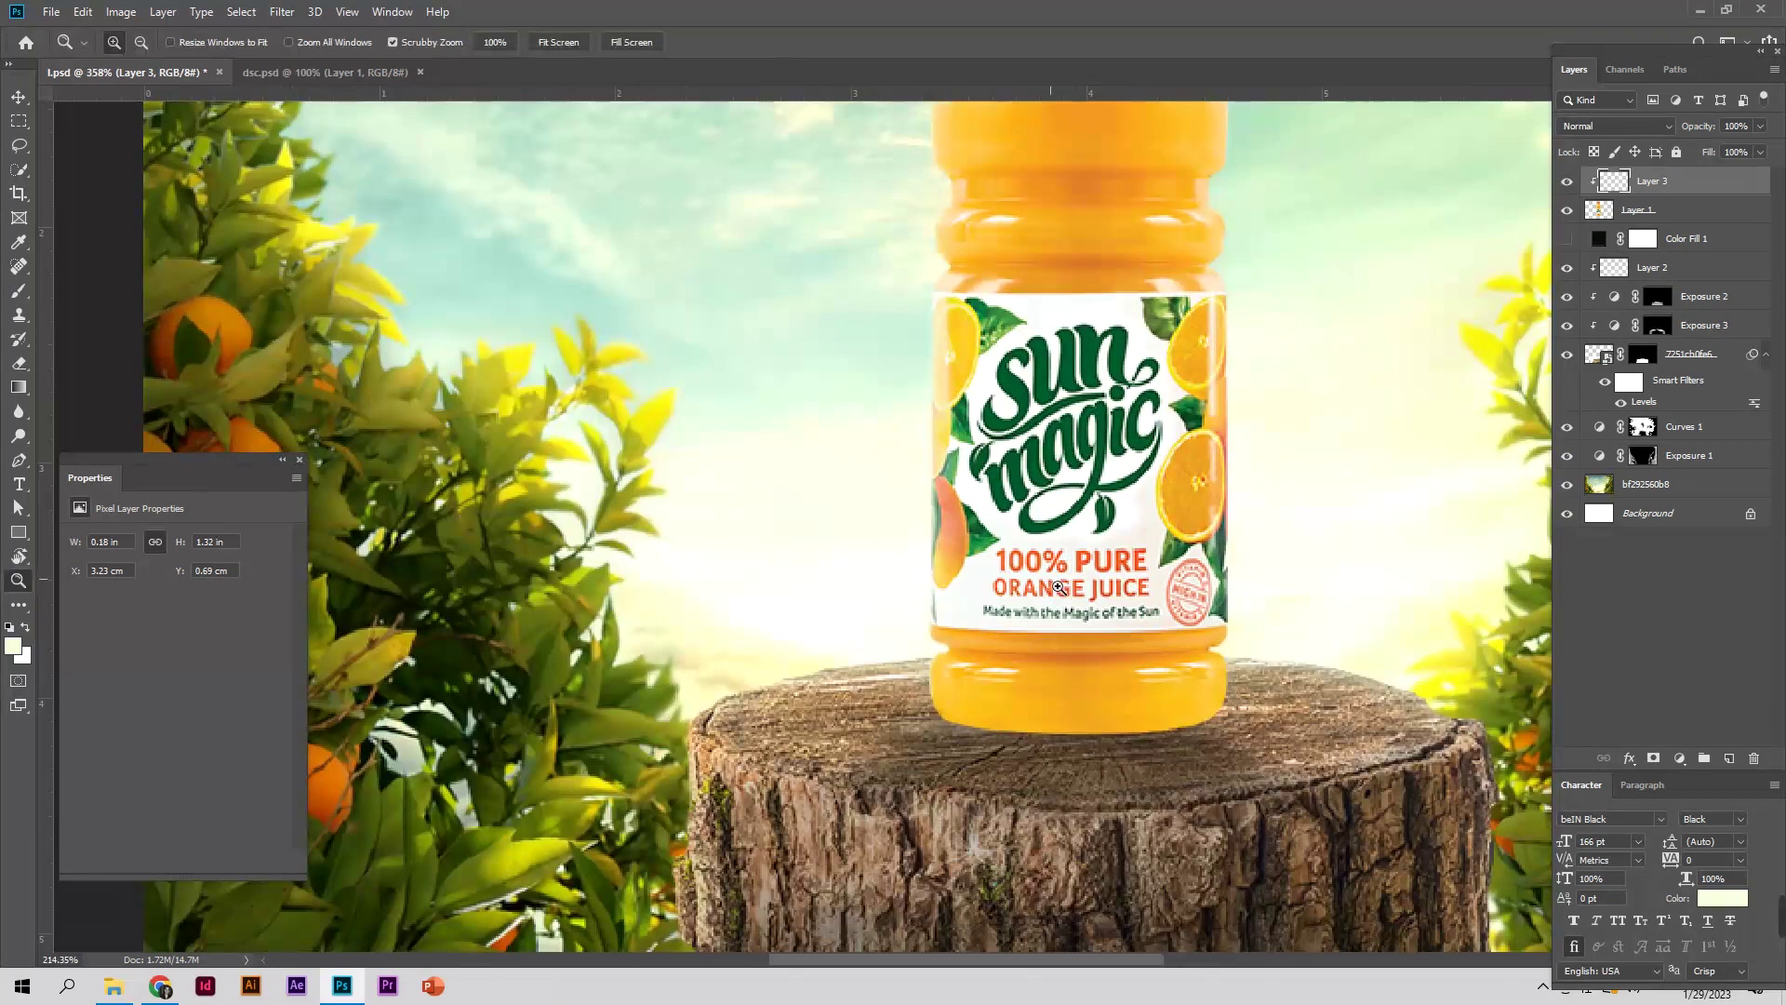
Paint a 9 px cream rim light along the bottle's right shoulder and side on Layer 3
{"action": "key", "text": "b"}
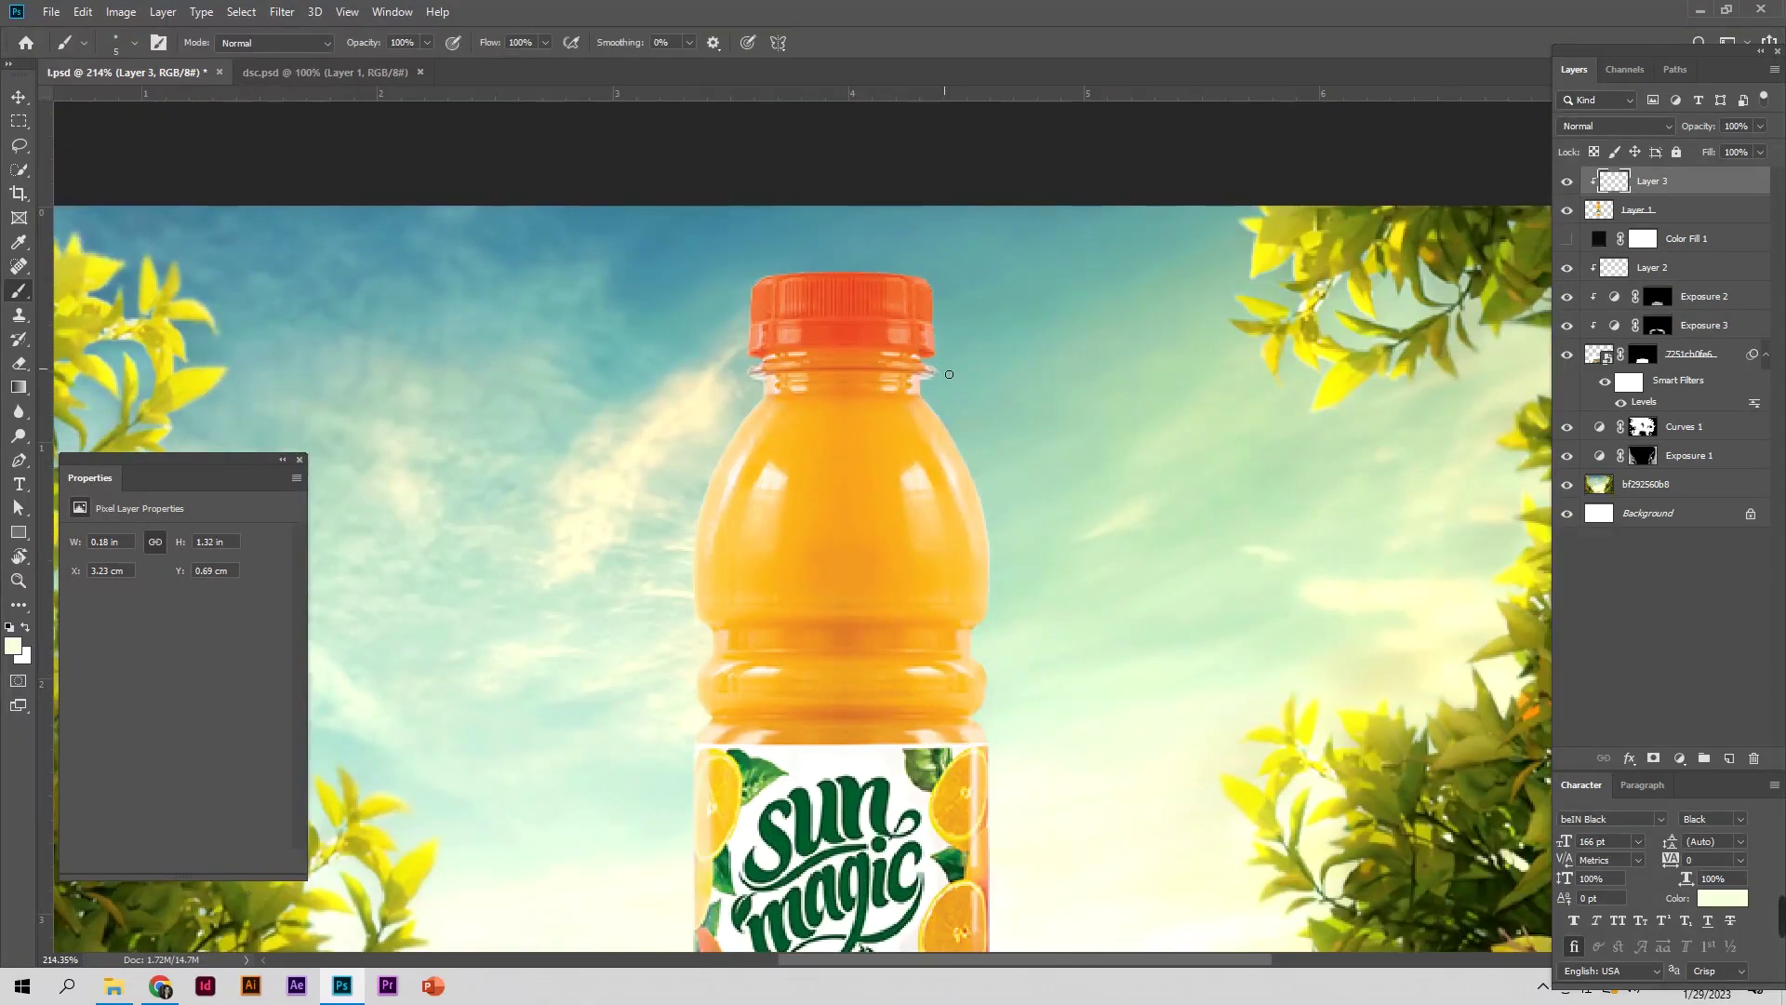
{"action": "scroll", "coordinate": [949, 374], "scroll_direction": "up", "scroll_amount": 2}
{"action": "right_click", "coordinate": [959, 391], "text": "alt"}
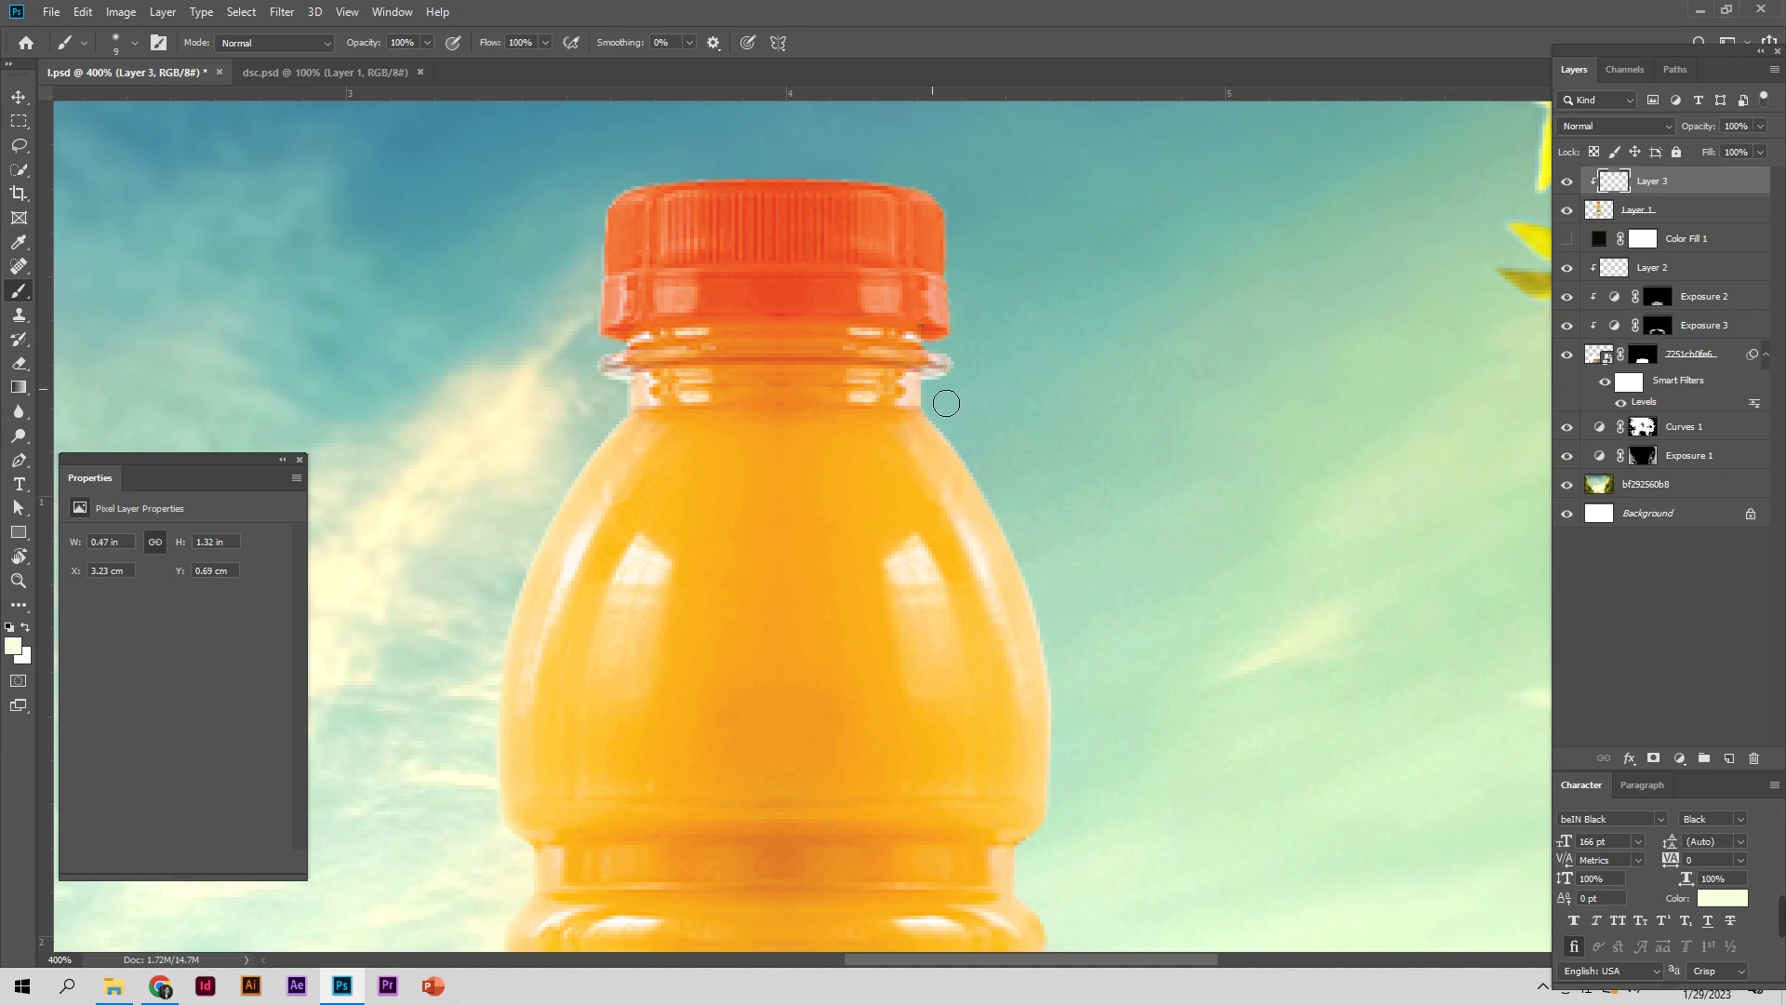
{"action": "left_click_drag", "start_coordinate": [943, 404], "coordinate": [1024, 554]}
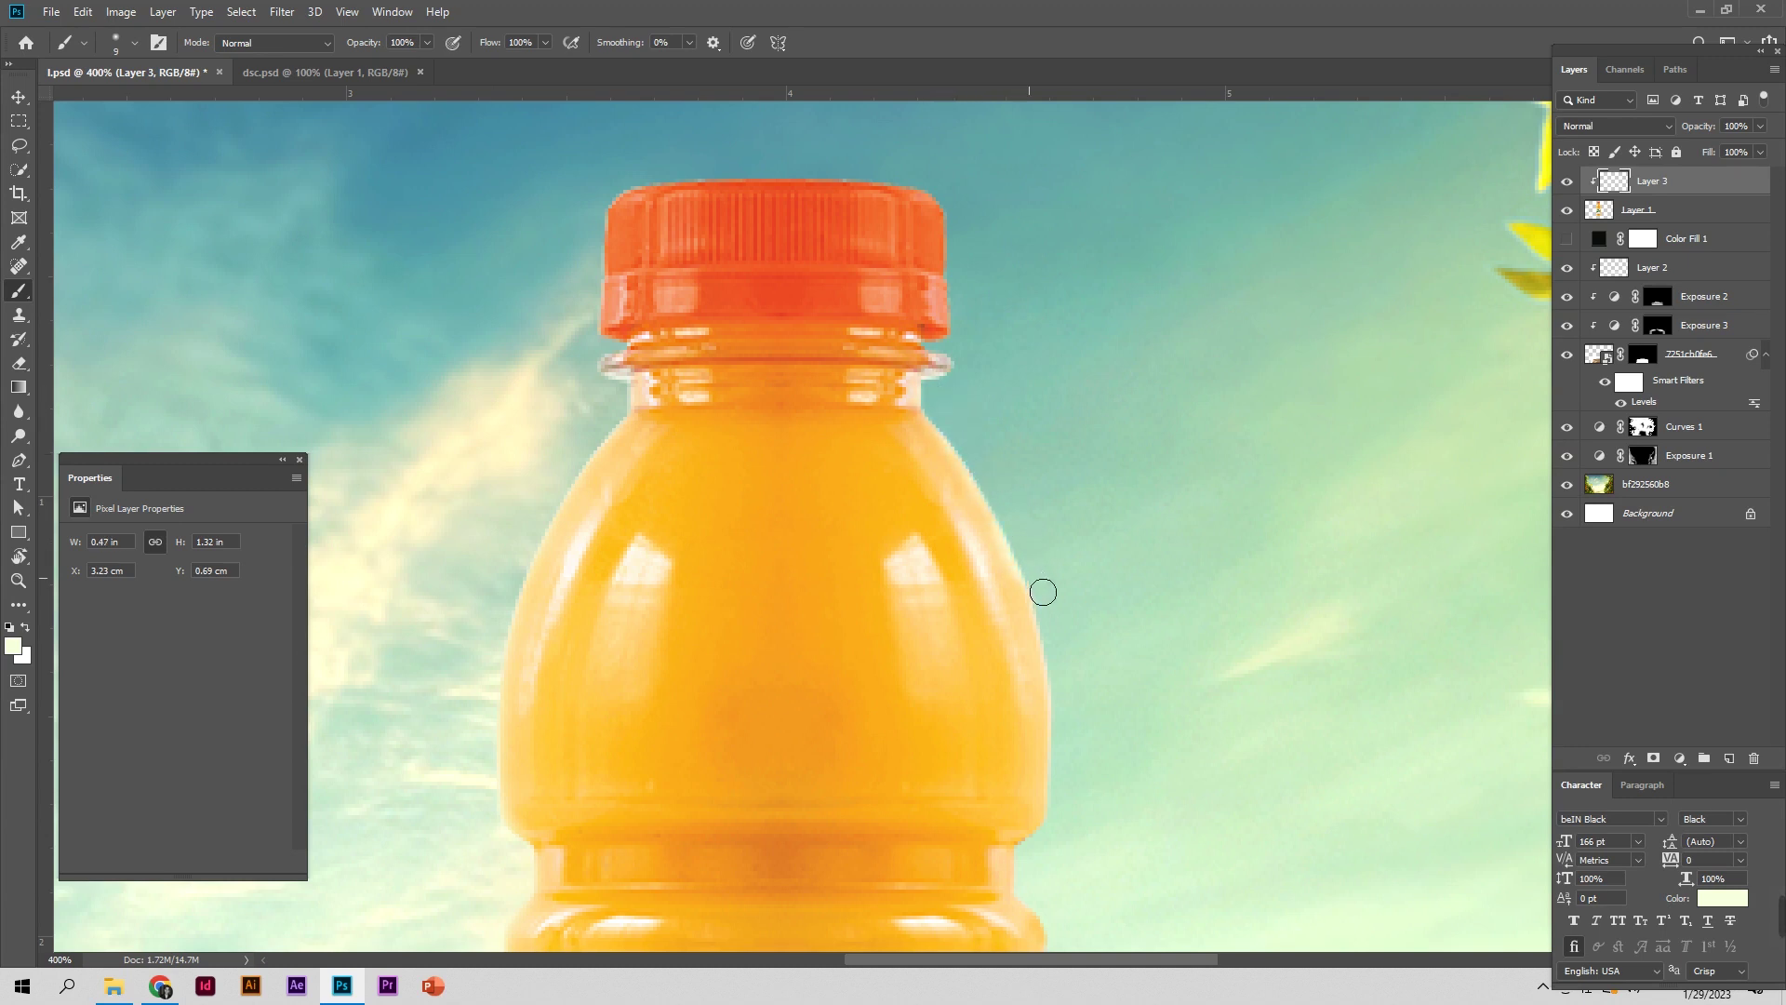
{"action": "key", "text": "ctrl+z"}
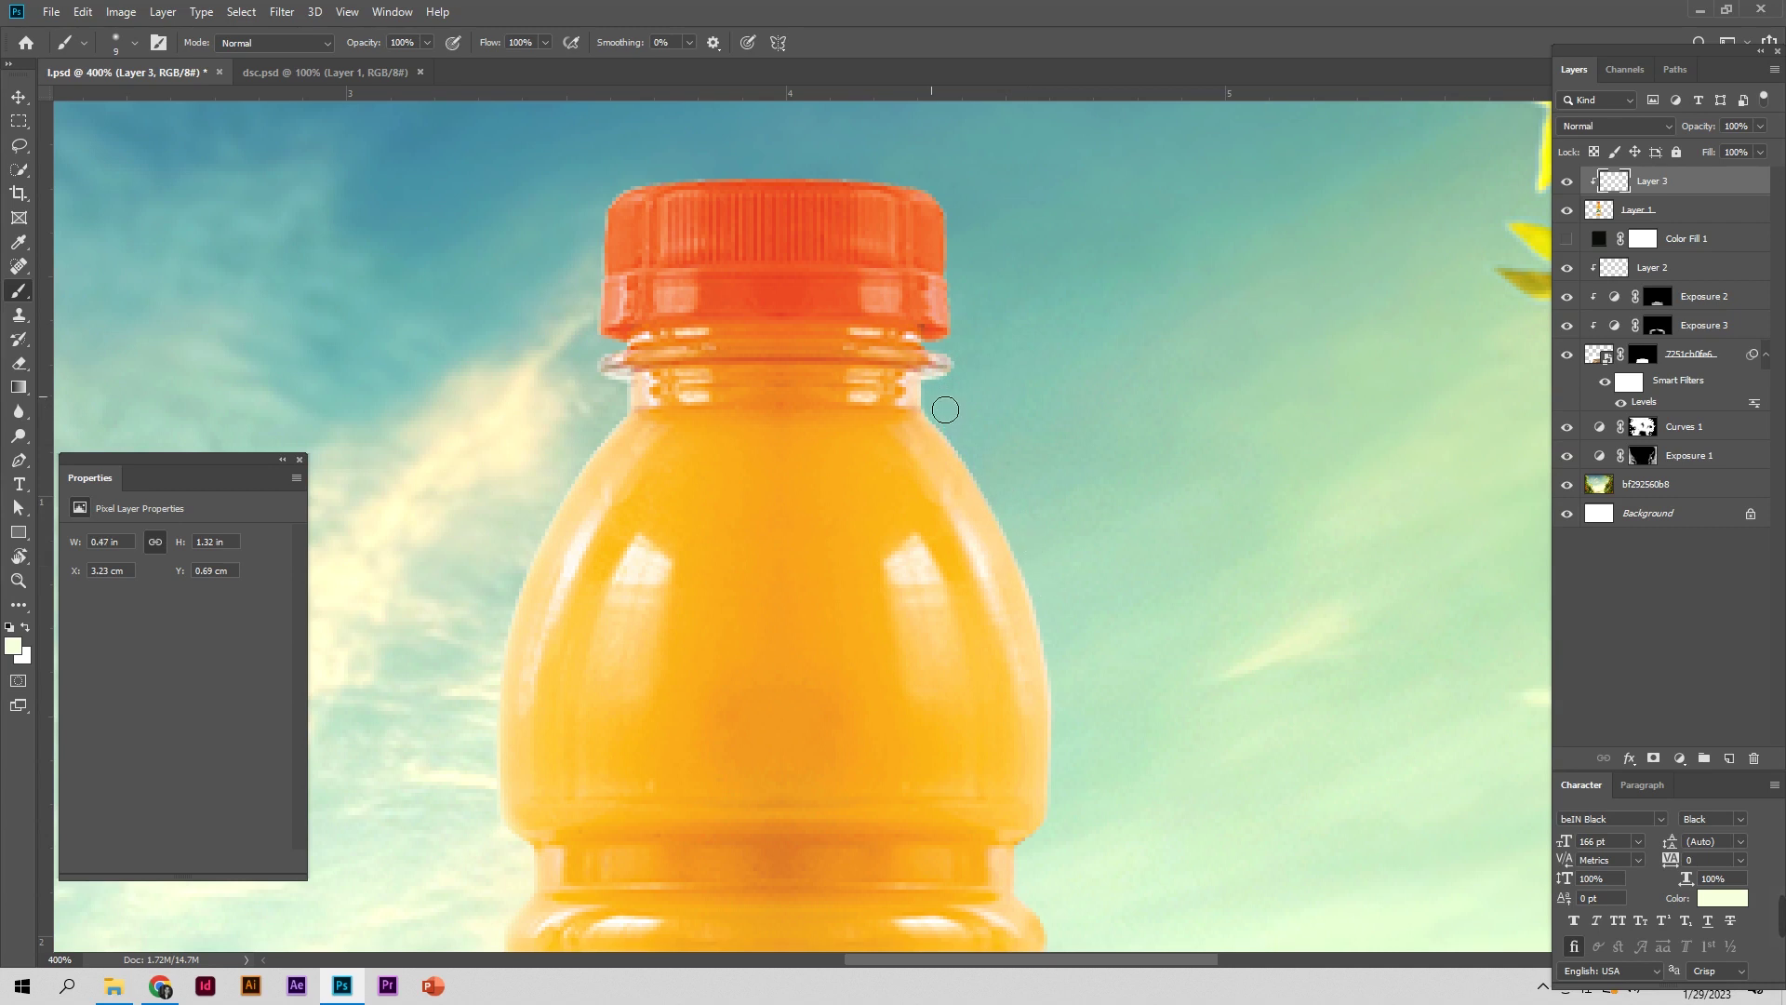
{"action": "mouse_move", "coordinate": [958, 401]}
{"action": "left_mouse_down"}
{"action": "mouse_move", "coordinate": [973, 391]}
{"action": "mouse_move", "coordinate": [993, 482]}
{"action": "mouse_move", "coordinate": [1092, 673]}
{"action": "mouse_move", "coordinate": [1072, 702]}
{"action": "mouse_move", "coordinate": [1072, 833]}
{"action": "mouse_move", "coordinate": [1036, 866]}
{"action": "mouse_move", "coordinate": [1031, 644]}
{"action": "mouse_move", "coordinate": [1051, 791]}
{"action": "mouse_move", "coordinate": [1070, 728]}
{"action": "mouse_move", "coordinate": [1068, 521]}
{"action": "left_mouse_up"}
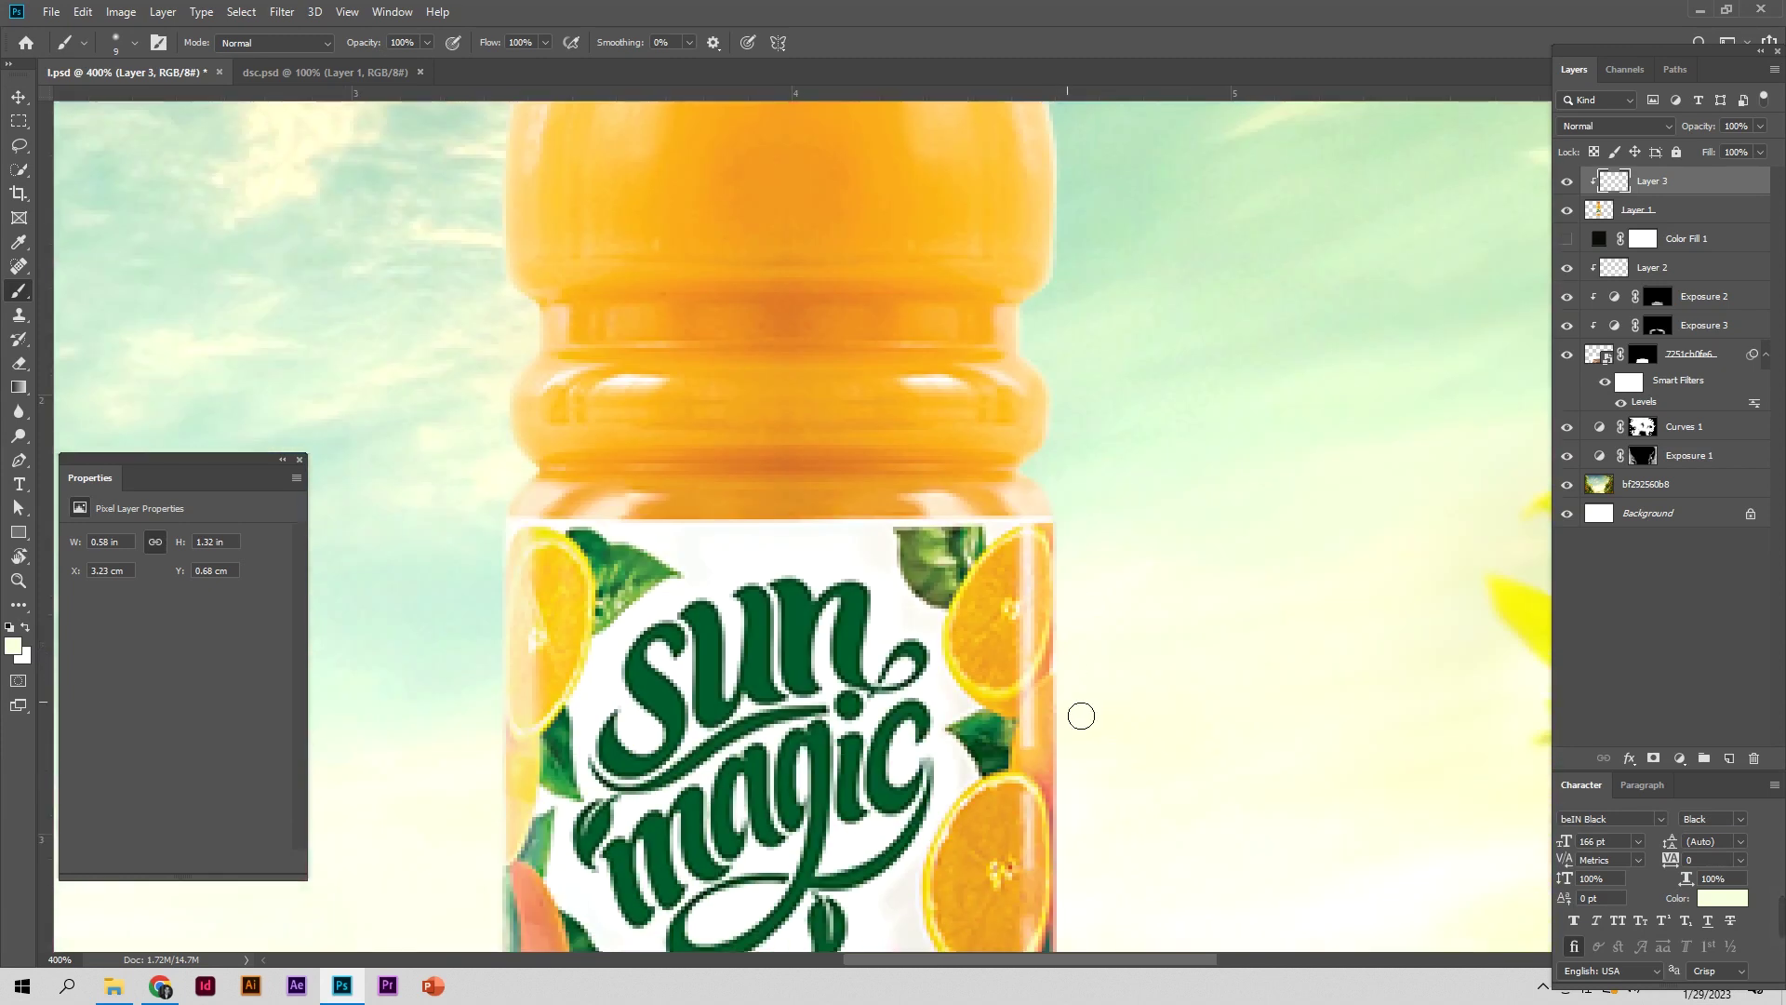
{"action": "left_click_drag", "start_coordinate": [1076, 713], "coordinate": [1068, 433]}
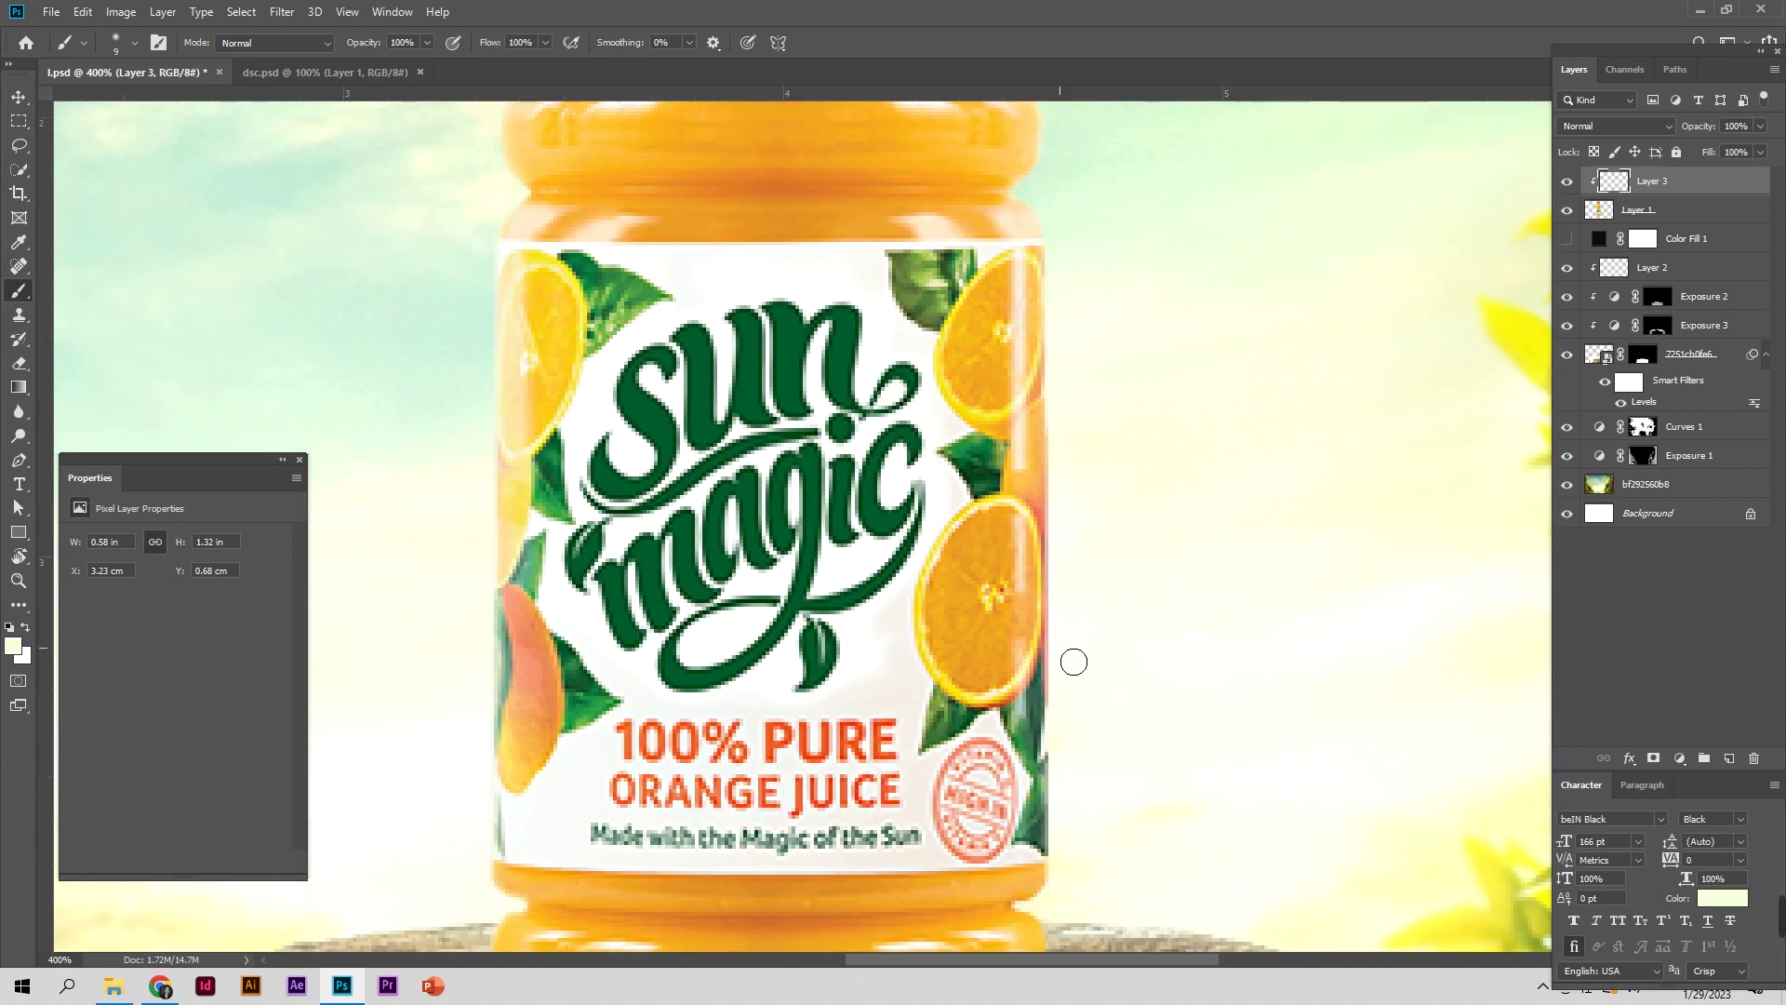
{"action": "left_click_drag", "start_coordinate": [1076, 649], "coordinate": [1065, 490]}
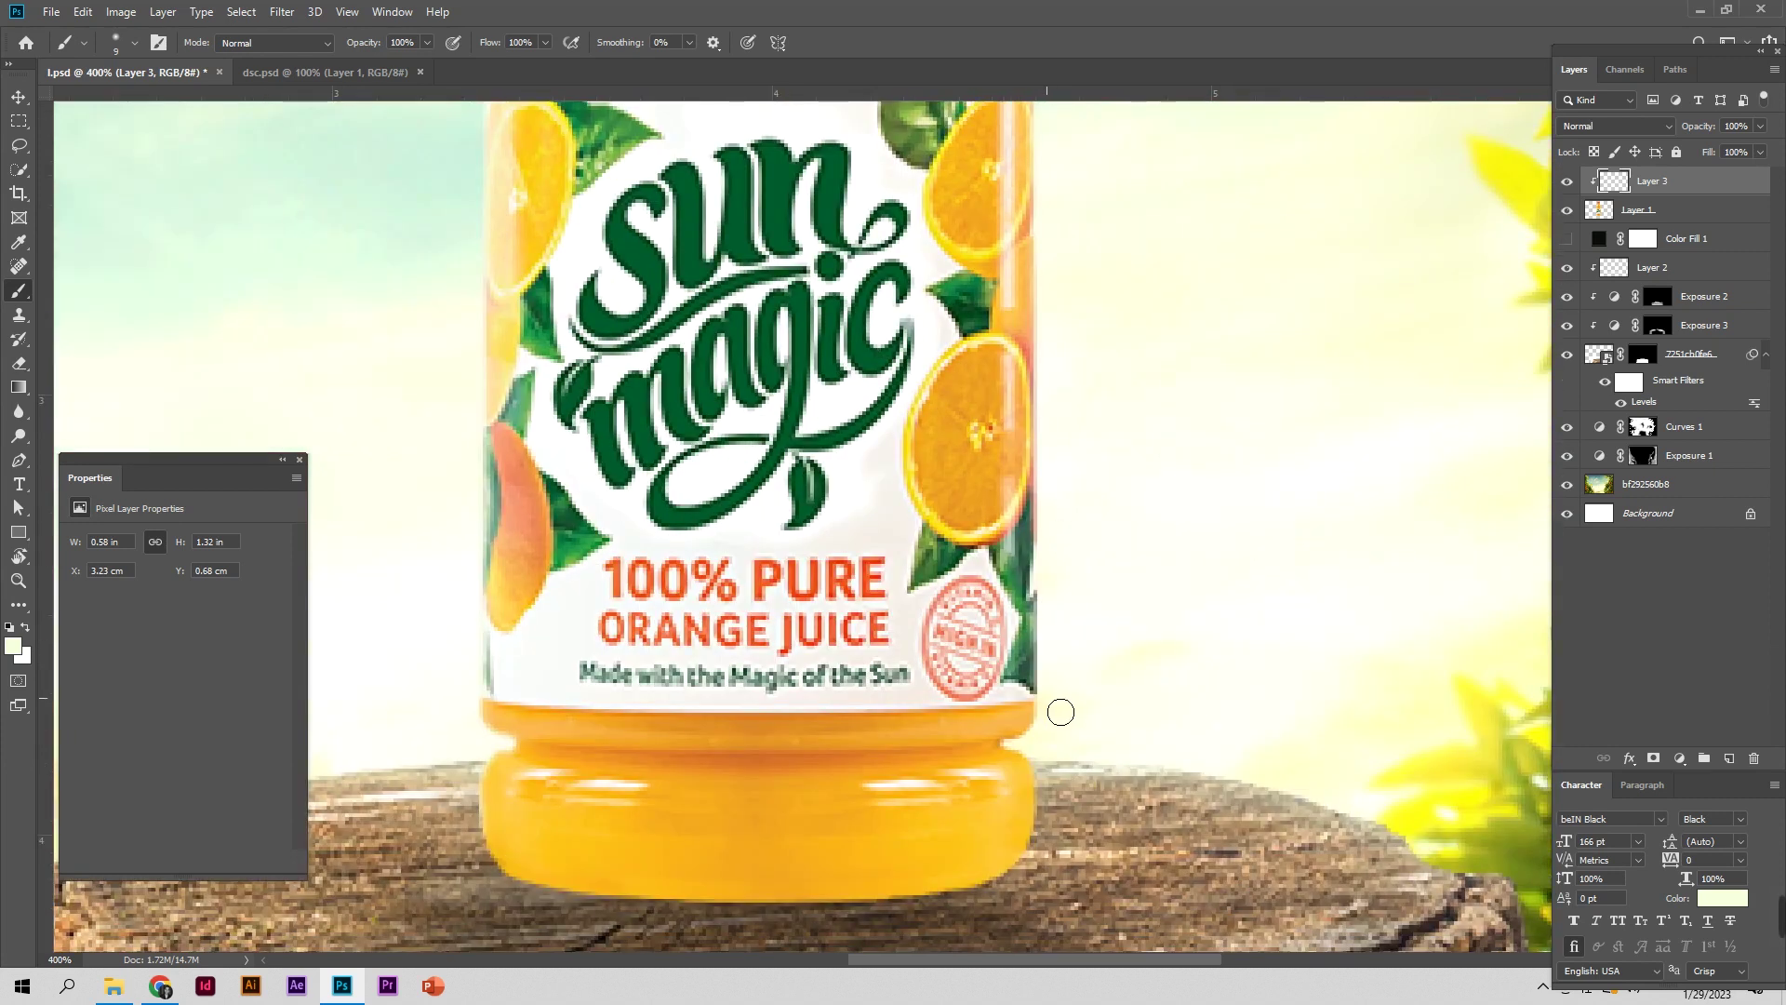
{"action": "key", "text": "bracketleft"}
{"action": "key", "text": "bracketleft"}
{"action": "key", "text": "bracketleft"}
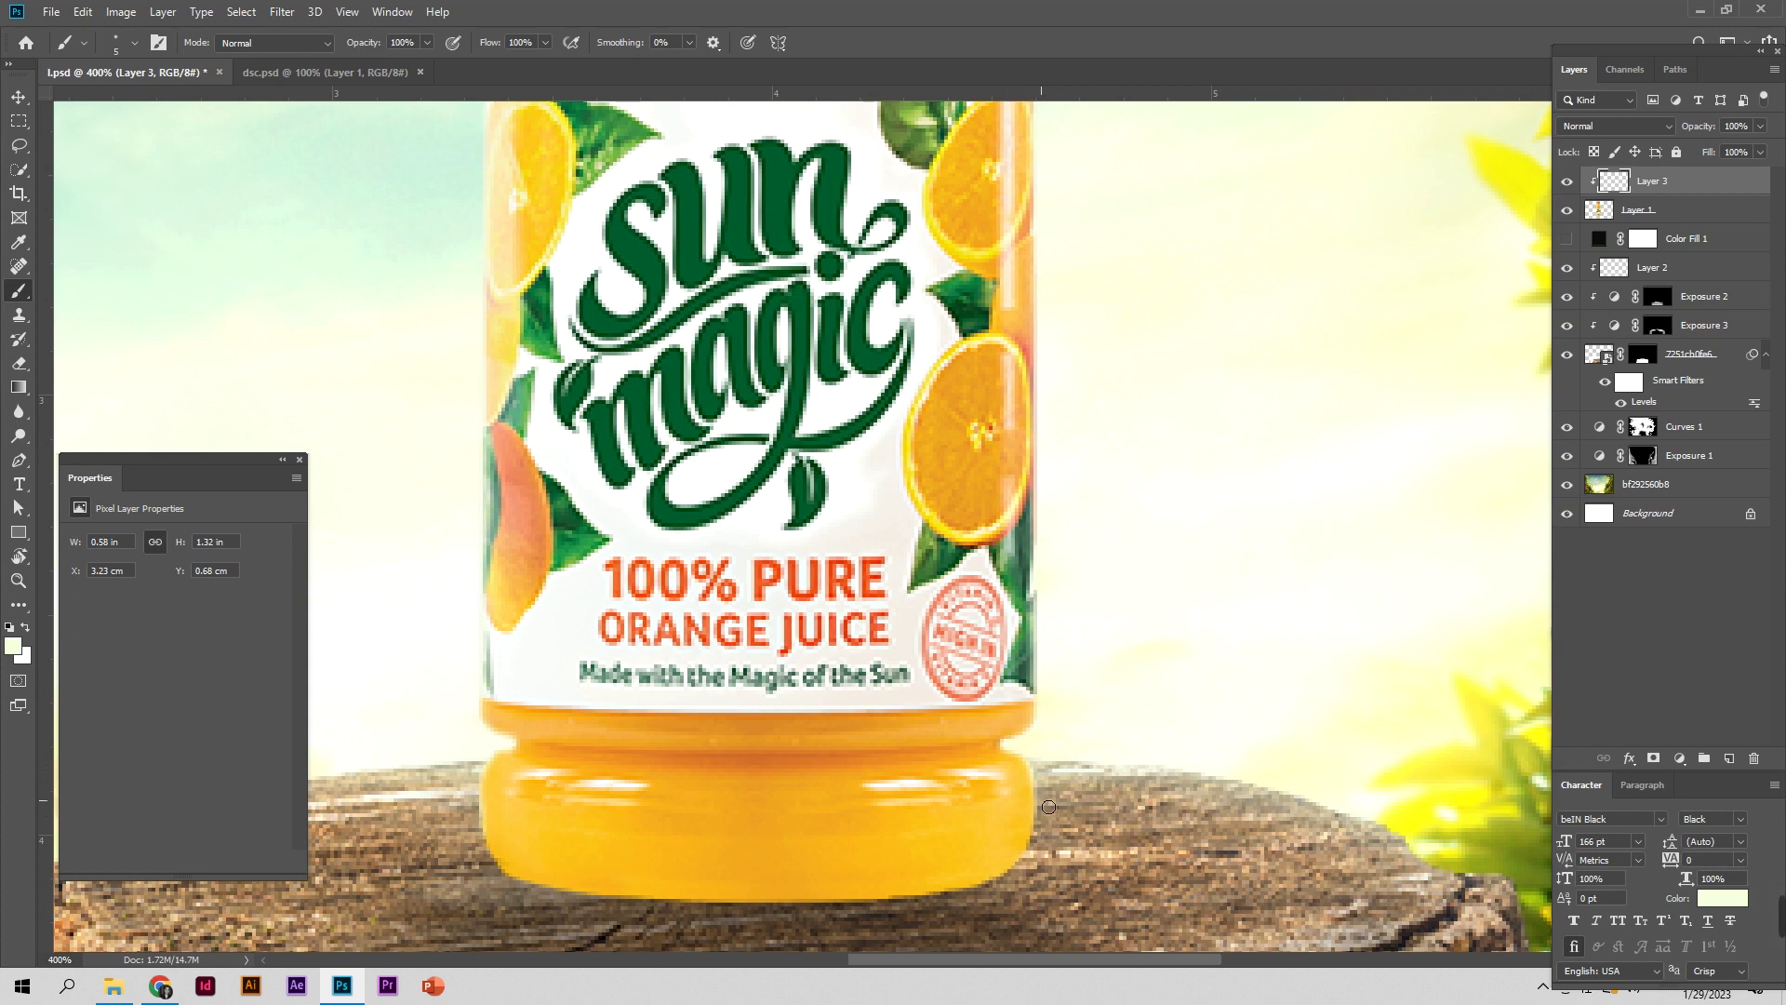
{"action": "key", "text": "ctrl+0"}
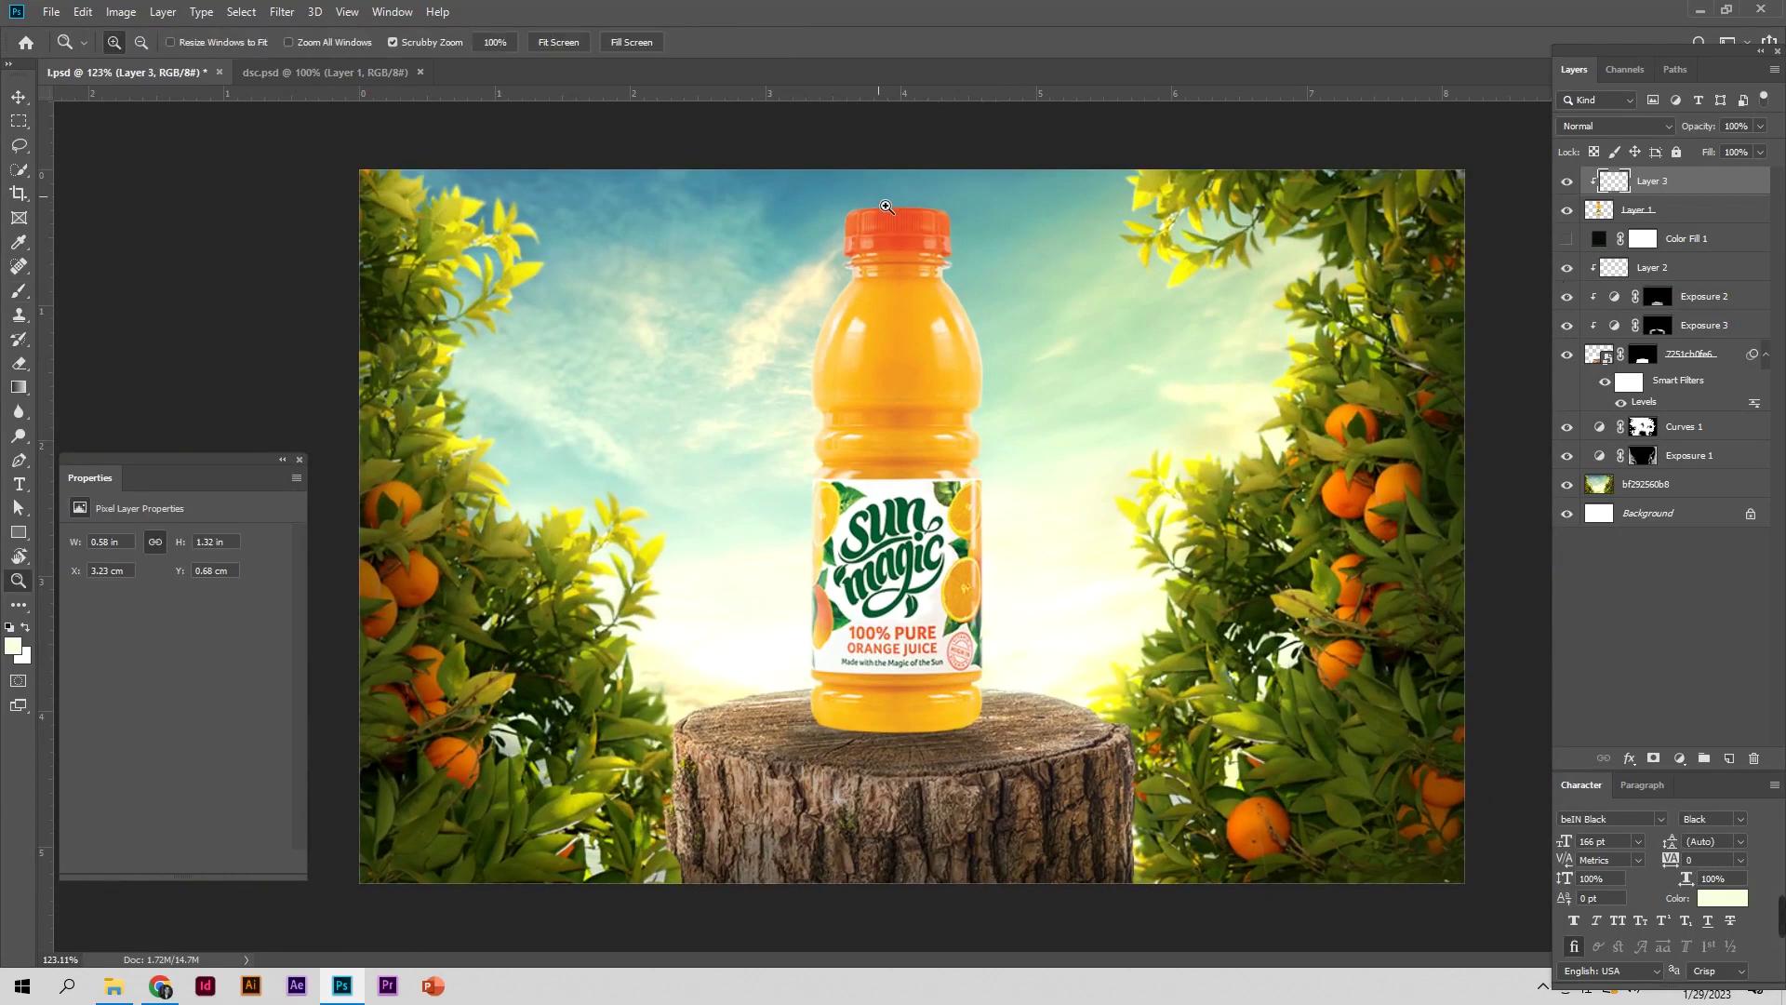
Paint thin cream light strokes across the cap's top edge and down its left edge
{"action": "scroll", "coordinate": [907, 261], "scroll_direction": "up", "scroll_amount": 4}
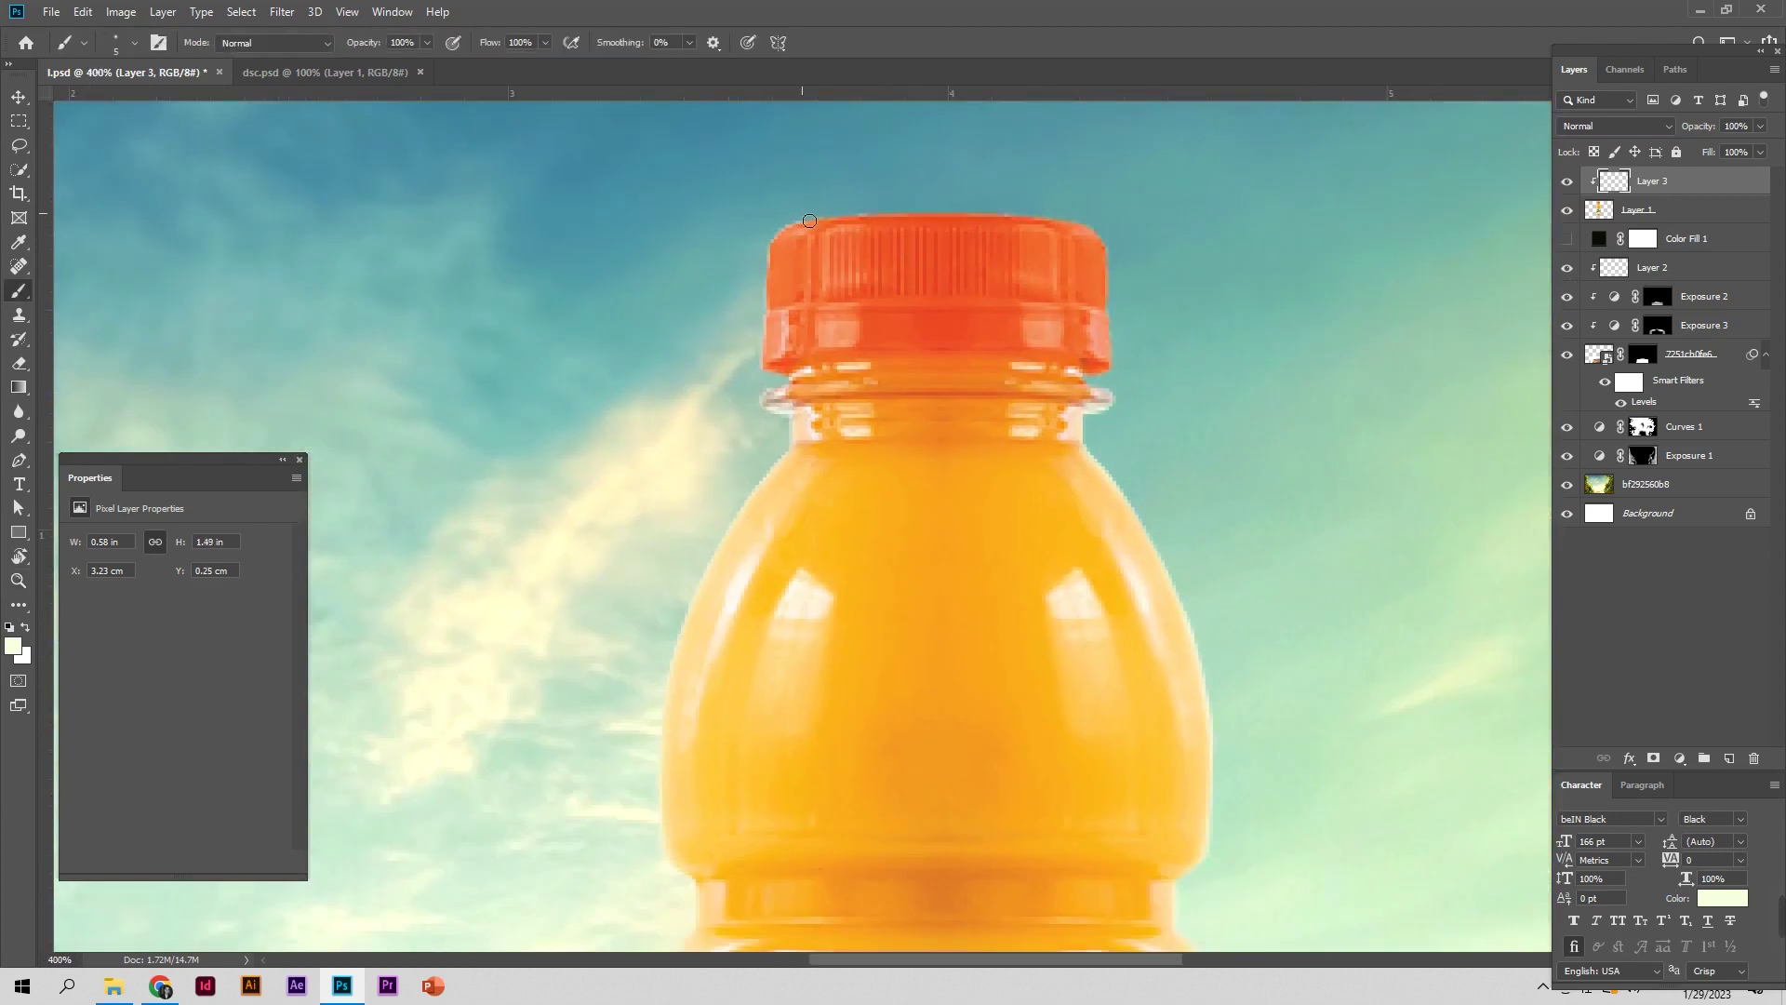
{"action": "left_click_drag", "start_coordinate": [872, 219], "coordinate": [1080, 223]}
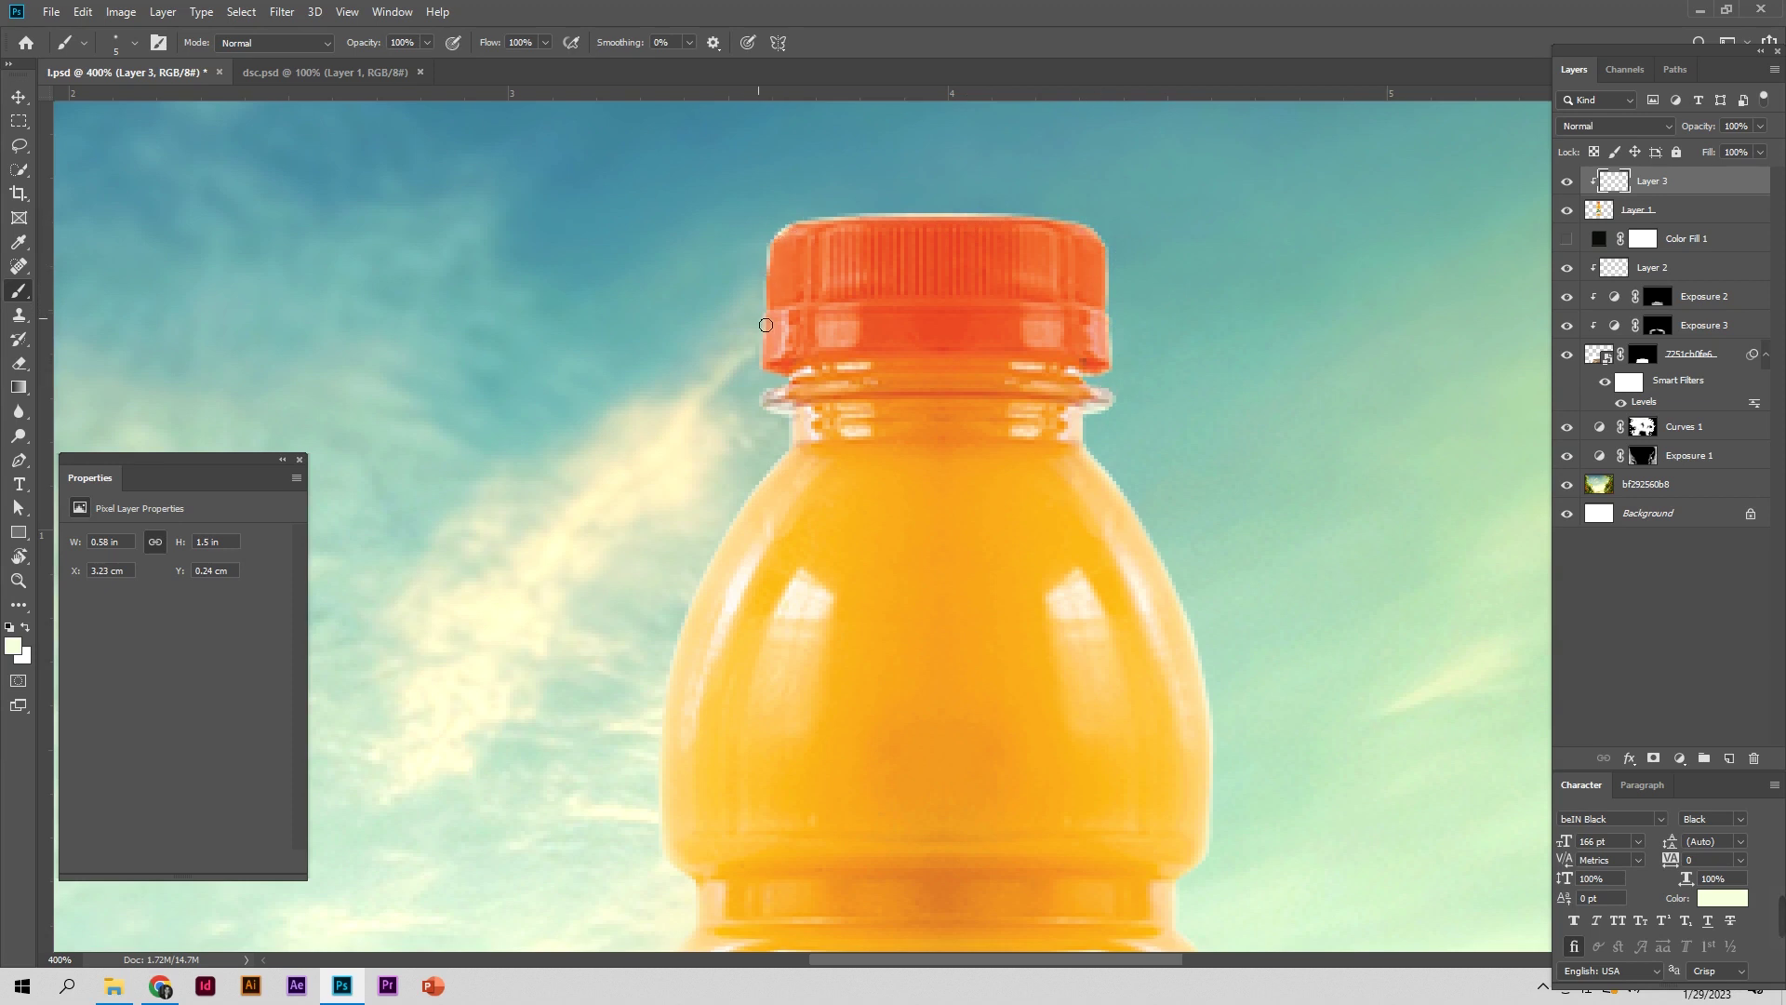
{"action": "left_click", "coordinate": [762, 375], "text": "shift"}
{"action": "left_click", "coordinate": [790, 386], "text": "shift"}
{"action": "key", "text": "z"}
{"action": "mouse_move", "coordinate": [1115, 414]}
{"action": "left_mouse_down"}
{"action": "mouse_move", "coordinate": [982, 443]}
{"action": "mouse_move", "coordinate": [1036, 219]}
{"action": "left_mouse_up"}
{"action": "key", "text": "b"}
{"action": "key", "text": "z"}
{"action": "mouse_move", "coordinate": [1081, 221]}
{"action": "left_mouse_down"}
{"action": "mouse_move", "coordinate": [886, 293]}
{"action": "mouse_move", "coordinate": [930, 296]}
{"action": "left_mouse_up"}
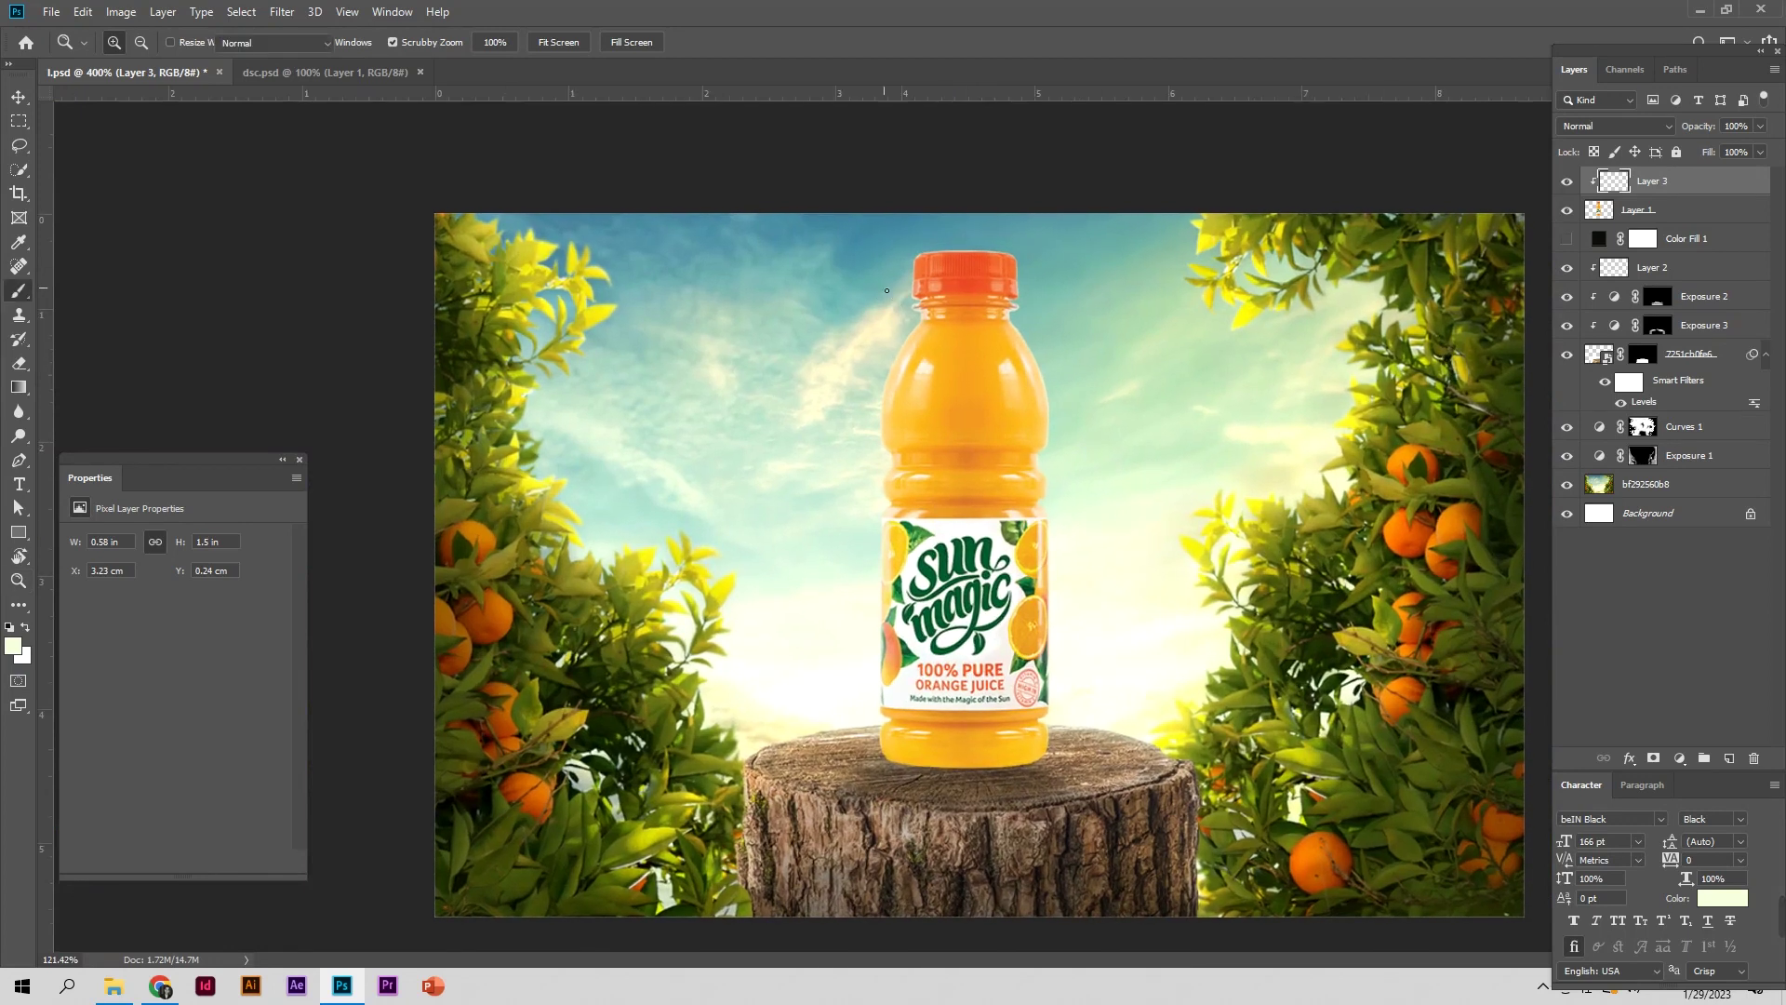
Add a new empty Layer 4 above Layer 3 and zoom in on the bottle top
{"action": "key", "text": "b"}
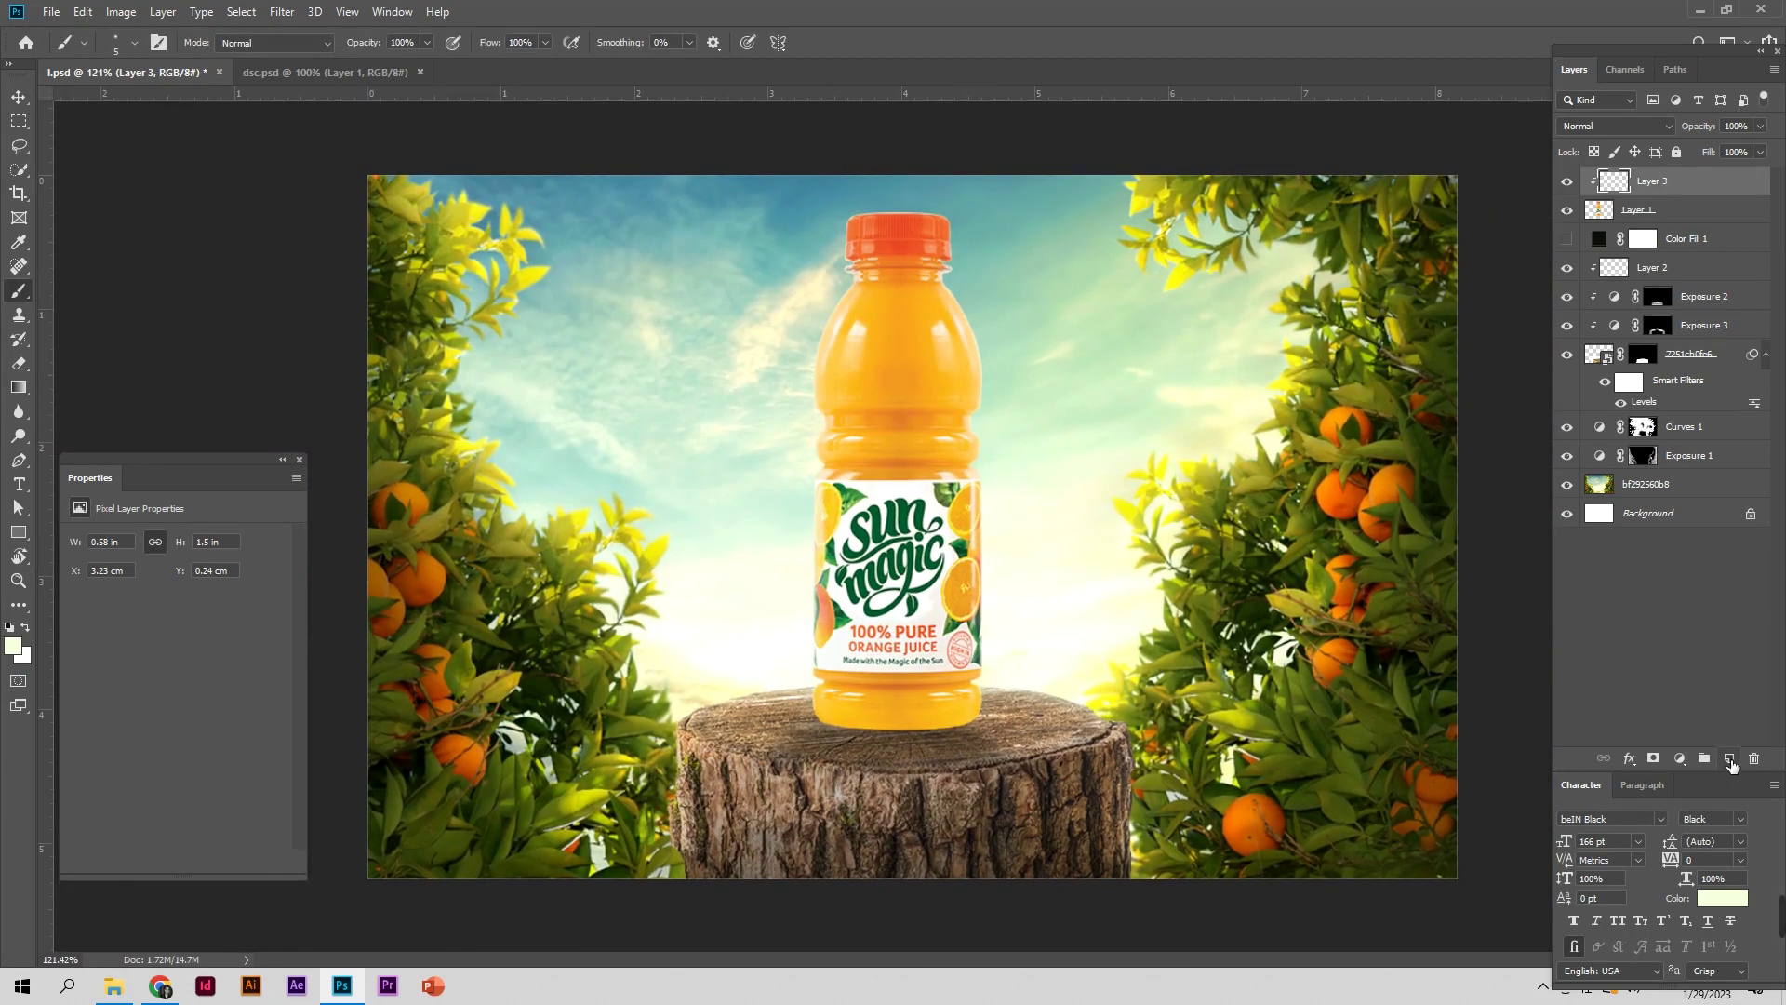
{"action": "left_click", "coordinate": [1729, 758]}
{"action": "left_click_drag", "start_coordinate": [914, 243], "coordinate": [967, 244]}
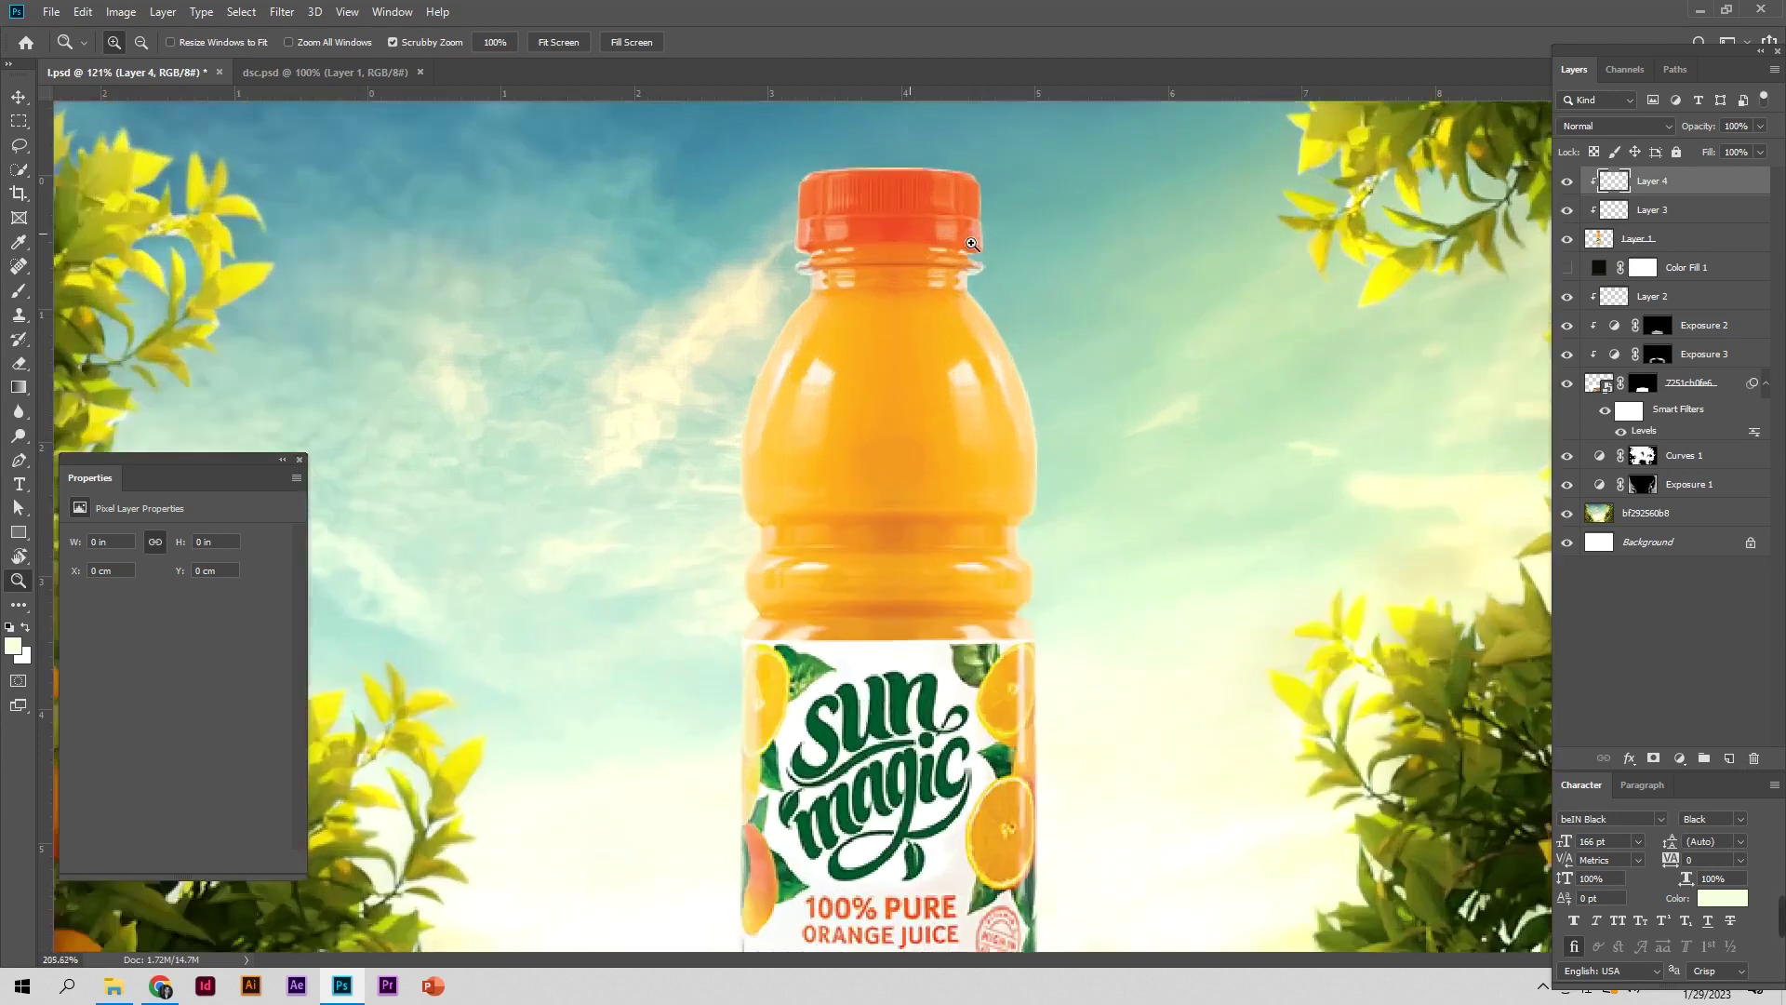
{"action": "key", "text": "b"}
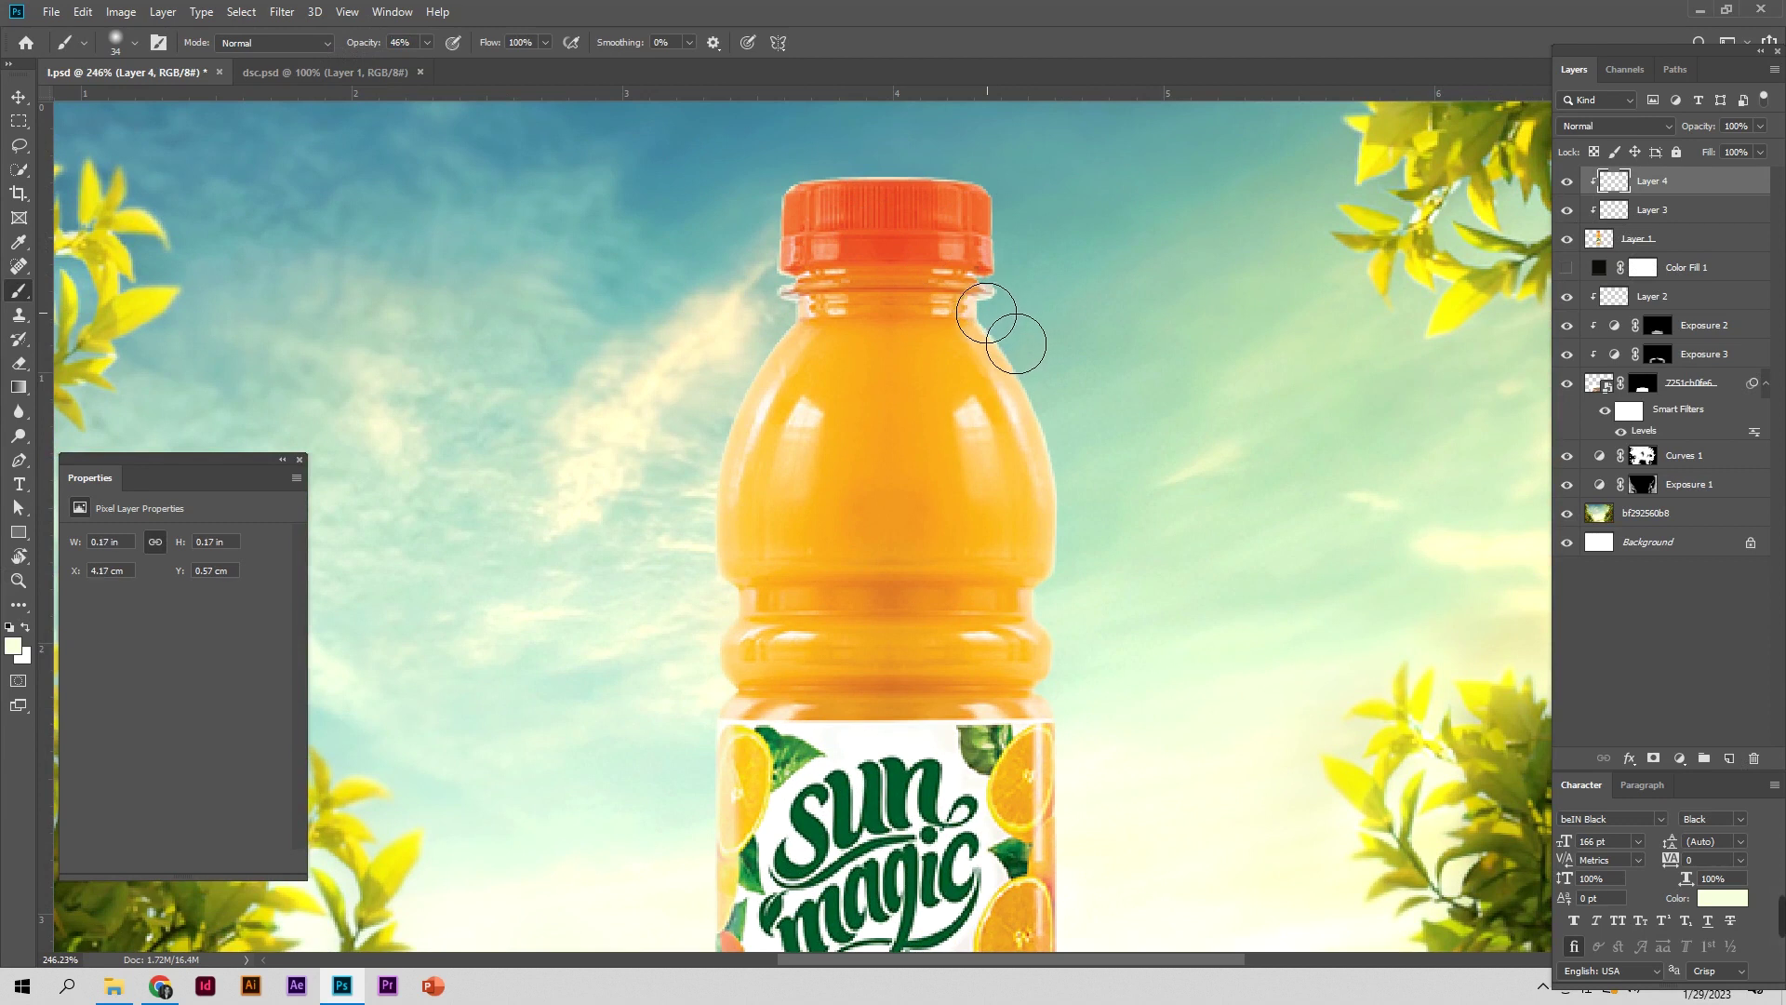
Paint a soft 46%-opacity glow beside the neck and down the bottle's side edges
{"action": "left_click_drag", "start_coordinate": [986, 310], "coordinate": [958, 310]}
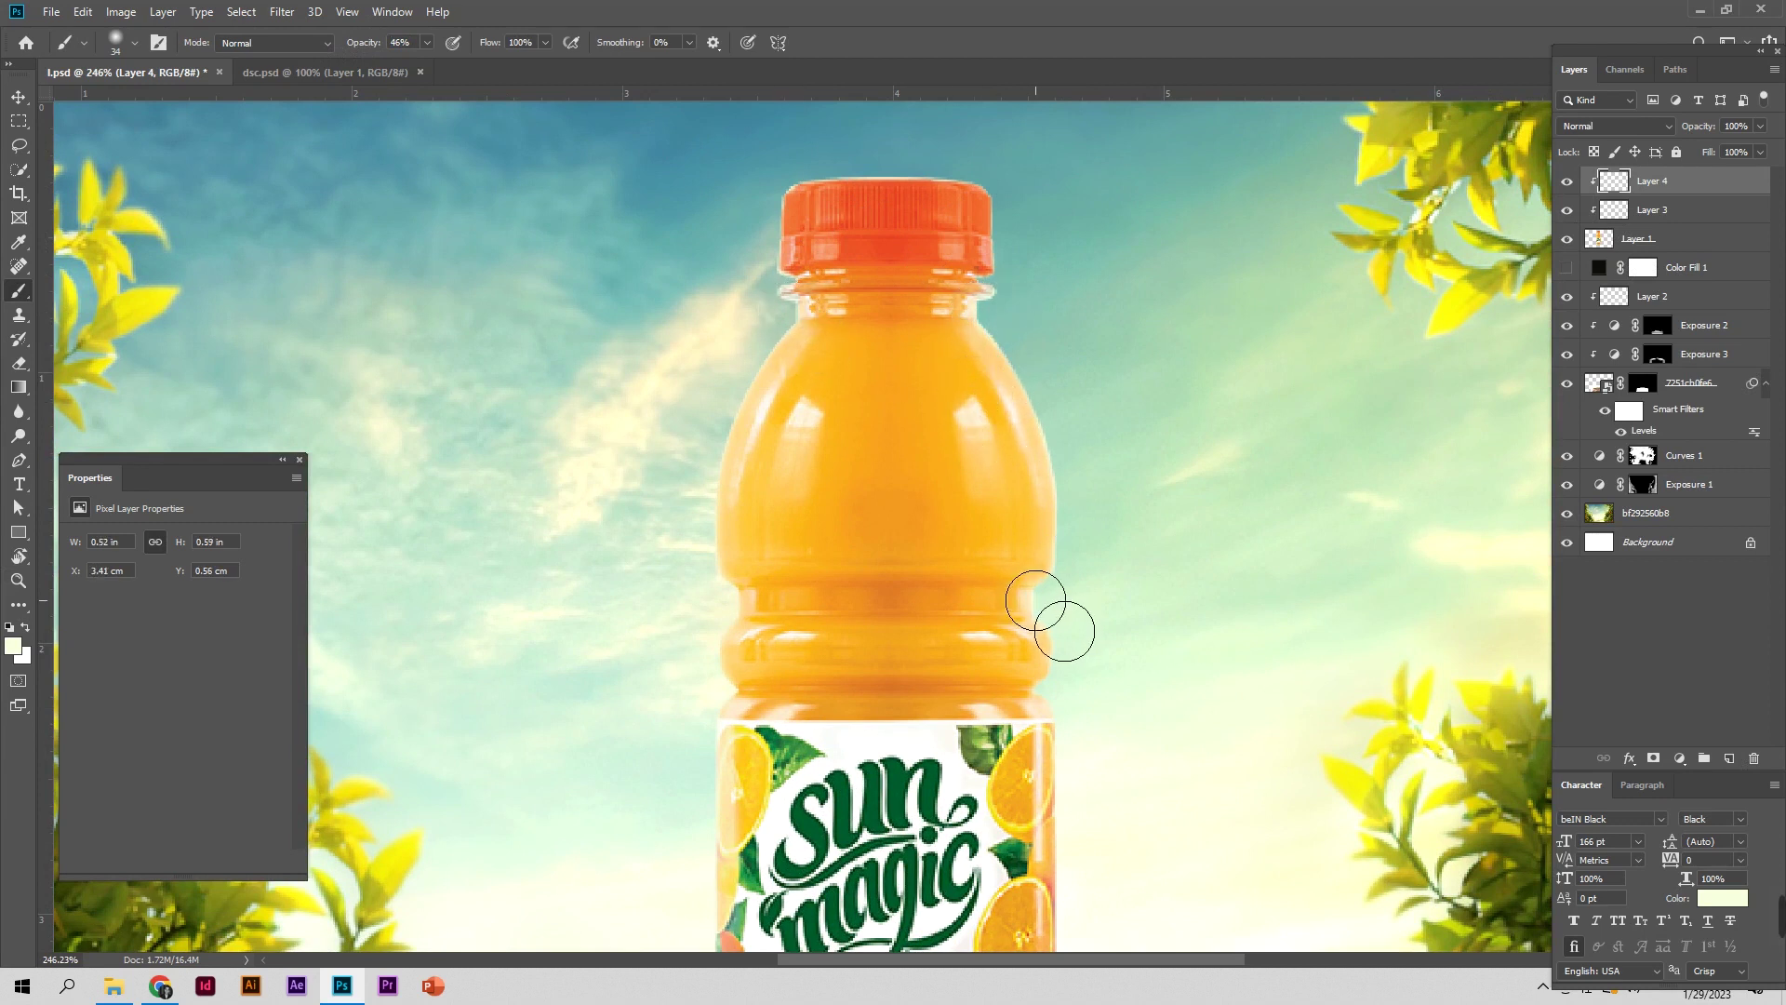
{"action": "left_click_drag", "start_coordinate": [738, 599], "coordinate": [746, 602]}
{"action": "left_click_drag", "start_coordinate": [722, 690], "coordinate": [753, 721]}
{"action": "left_click_drag", "start_coordinate": [1092, 695], "coordinate": [1092, 309]}
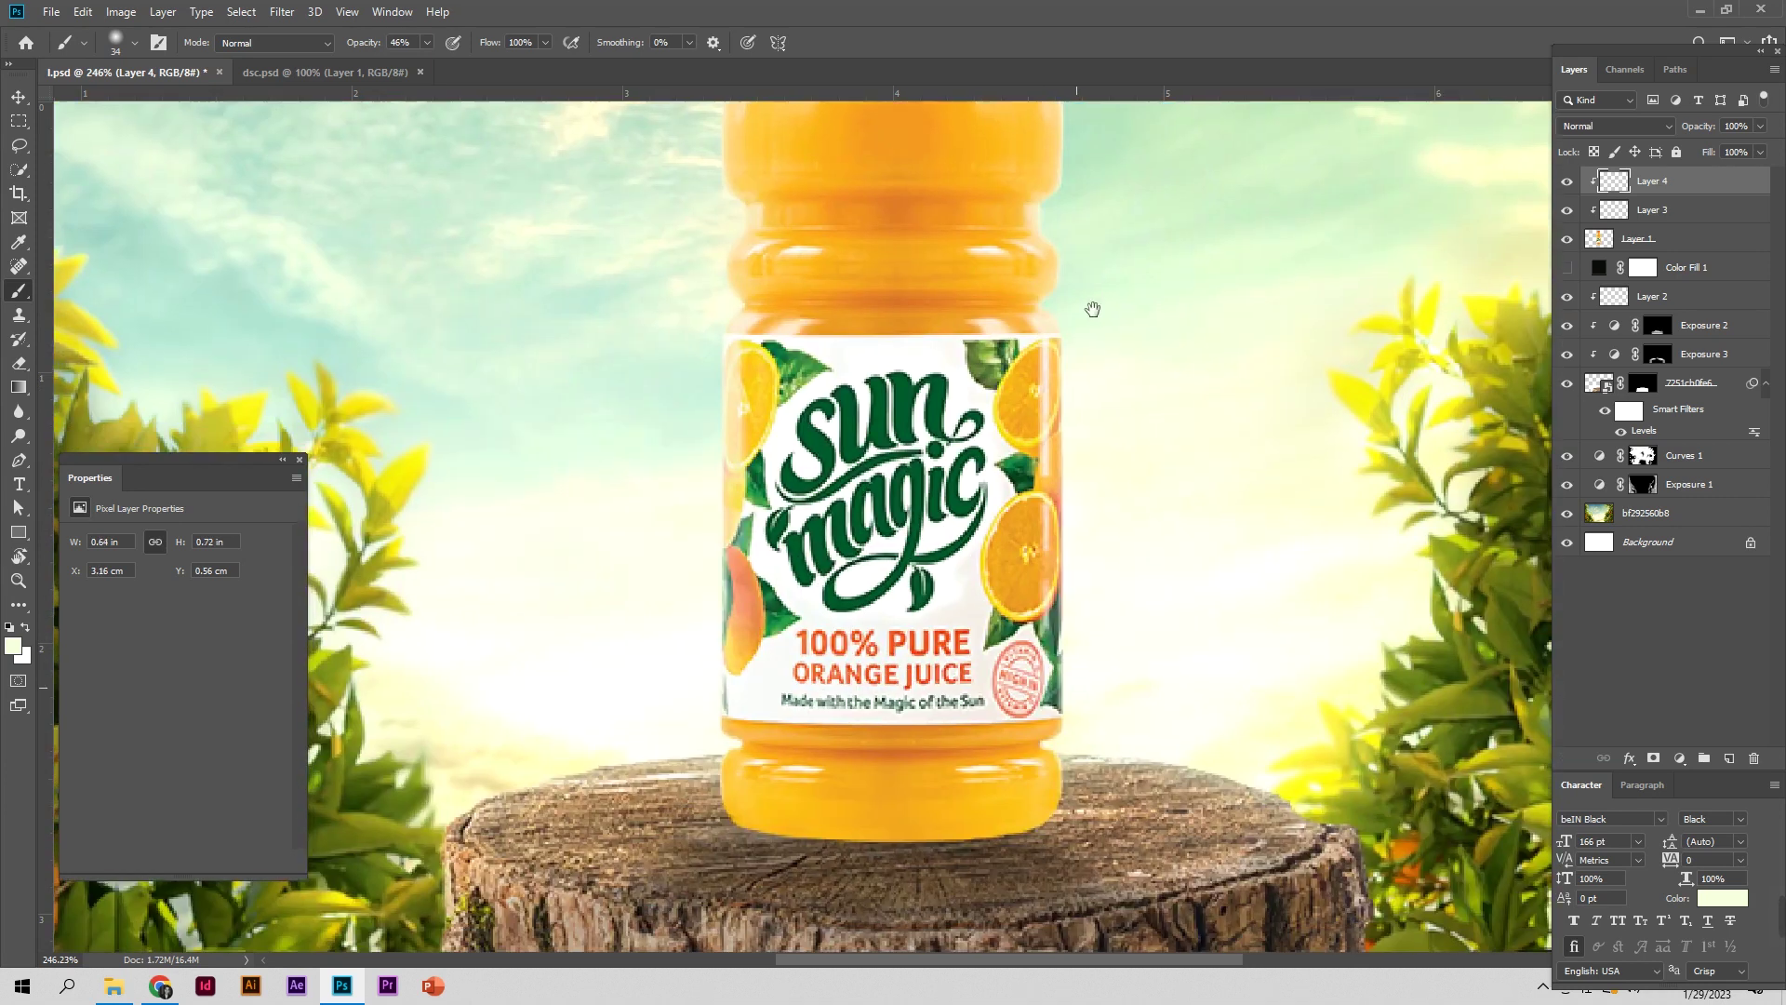
{"action": "left_click_drag", "start_coordinate": [718, 735], "coordinate": [749, 765]}
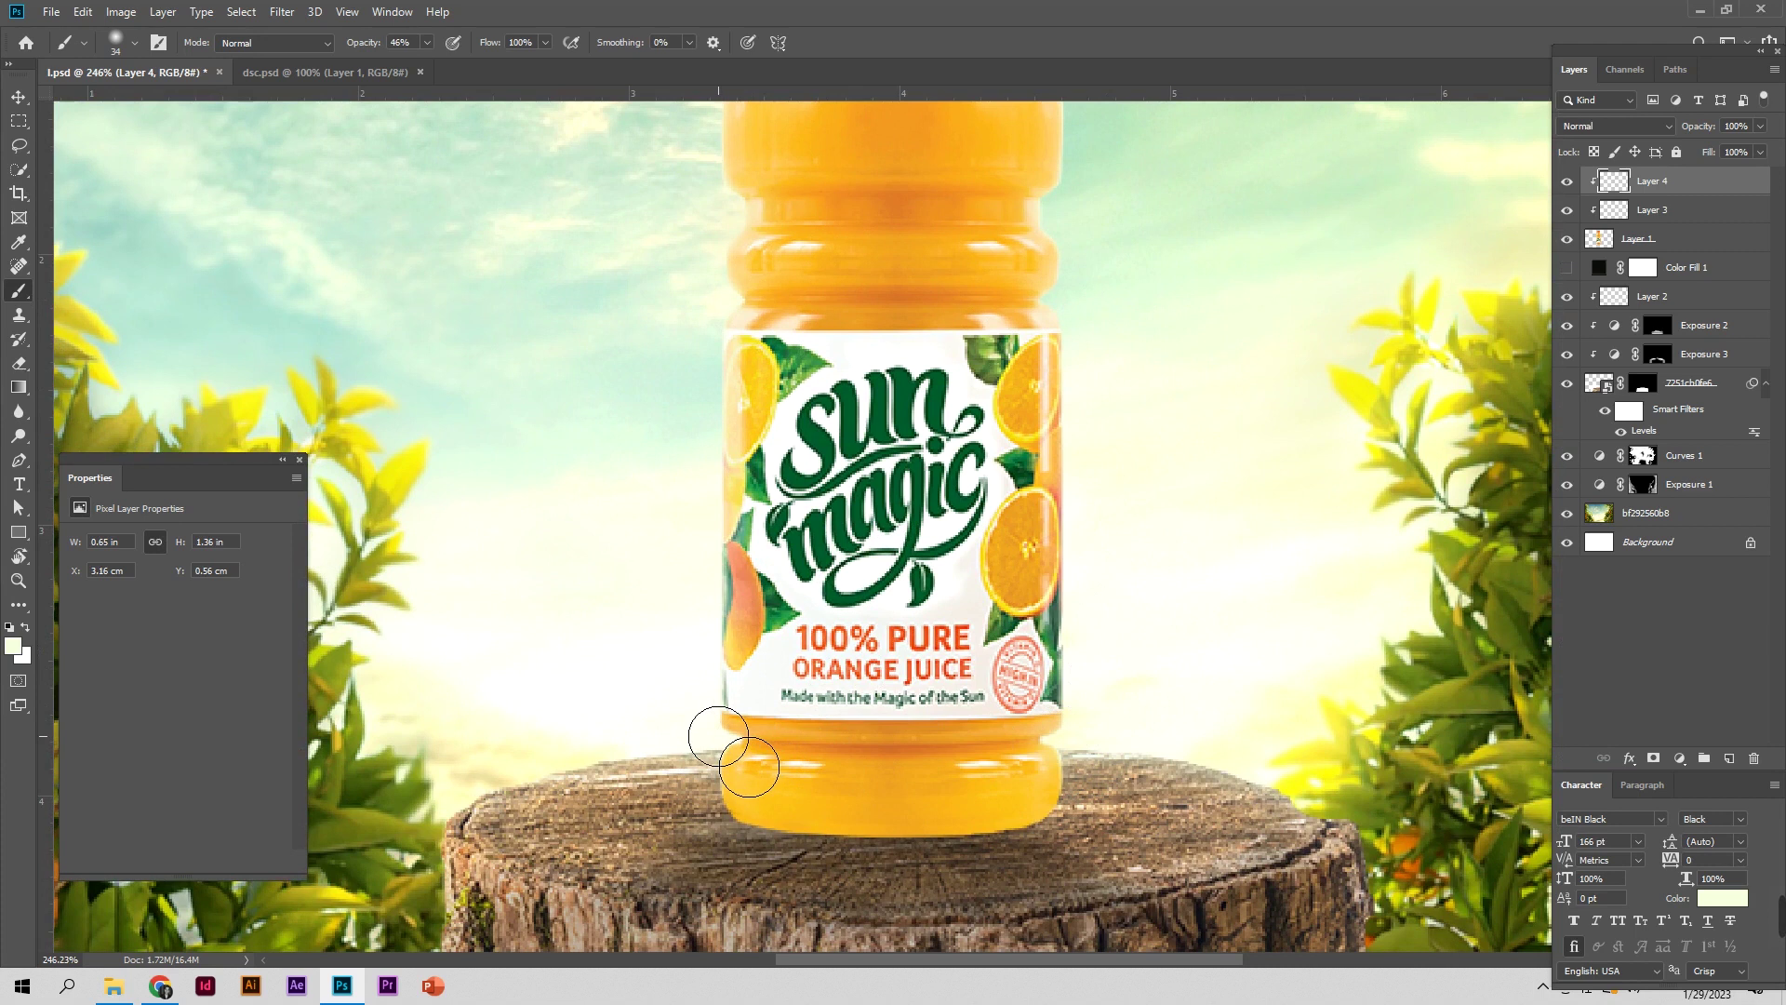
{"action": "key", "text": "z"}
{"action": "left_click_drag", "start_coordinate": [1057, 506], "coordinate": [976, 501]}
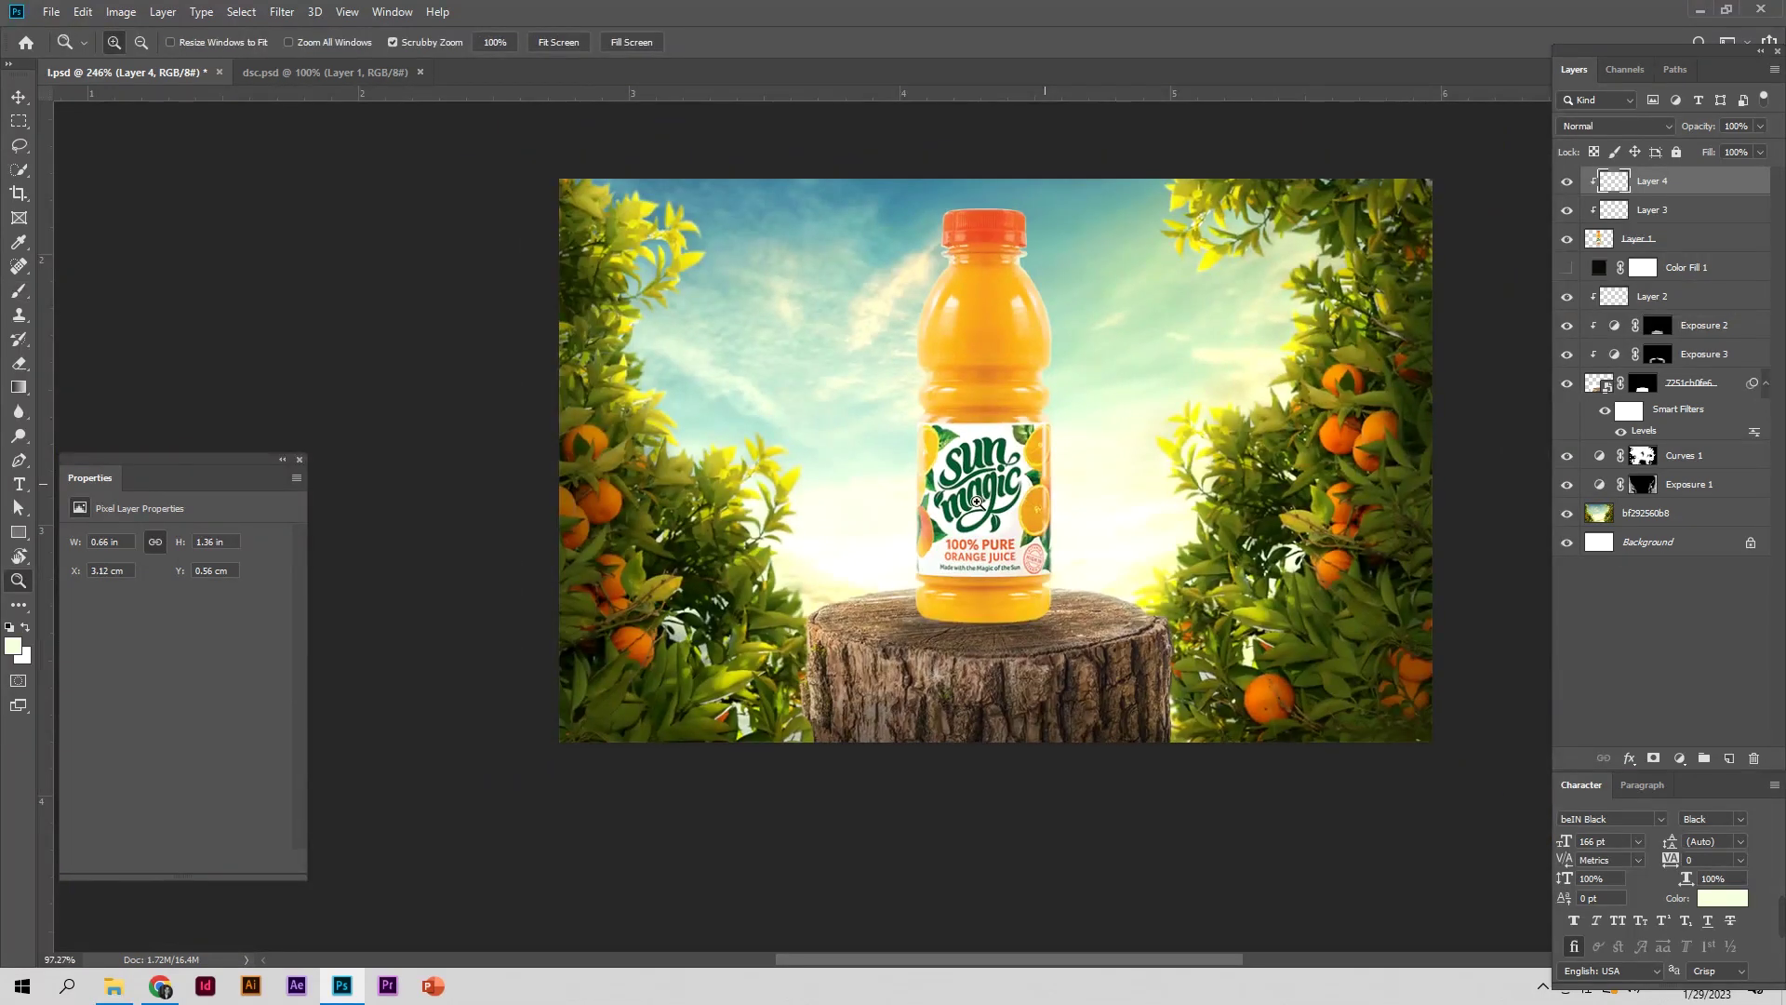
Paint a faint 33%-opacity glow beside the cap on Layer 4
{"action": "left_click_drag", "start_coordinate": [975, 501], "coordinate": [1079, 501]}
{"action": "key", "text": "b"}
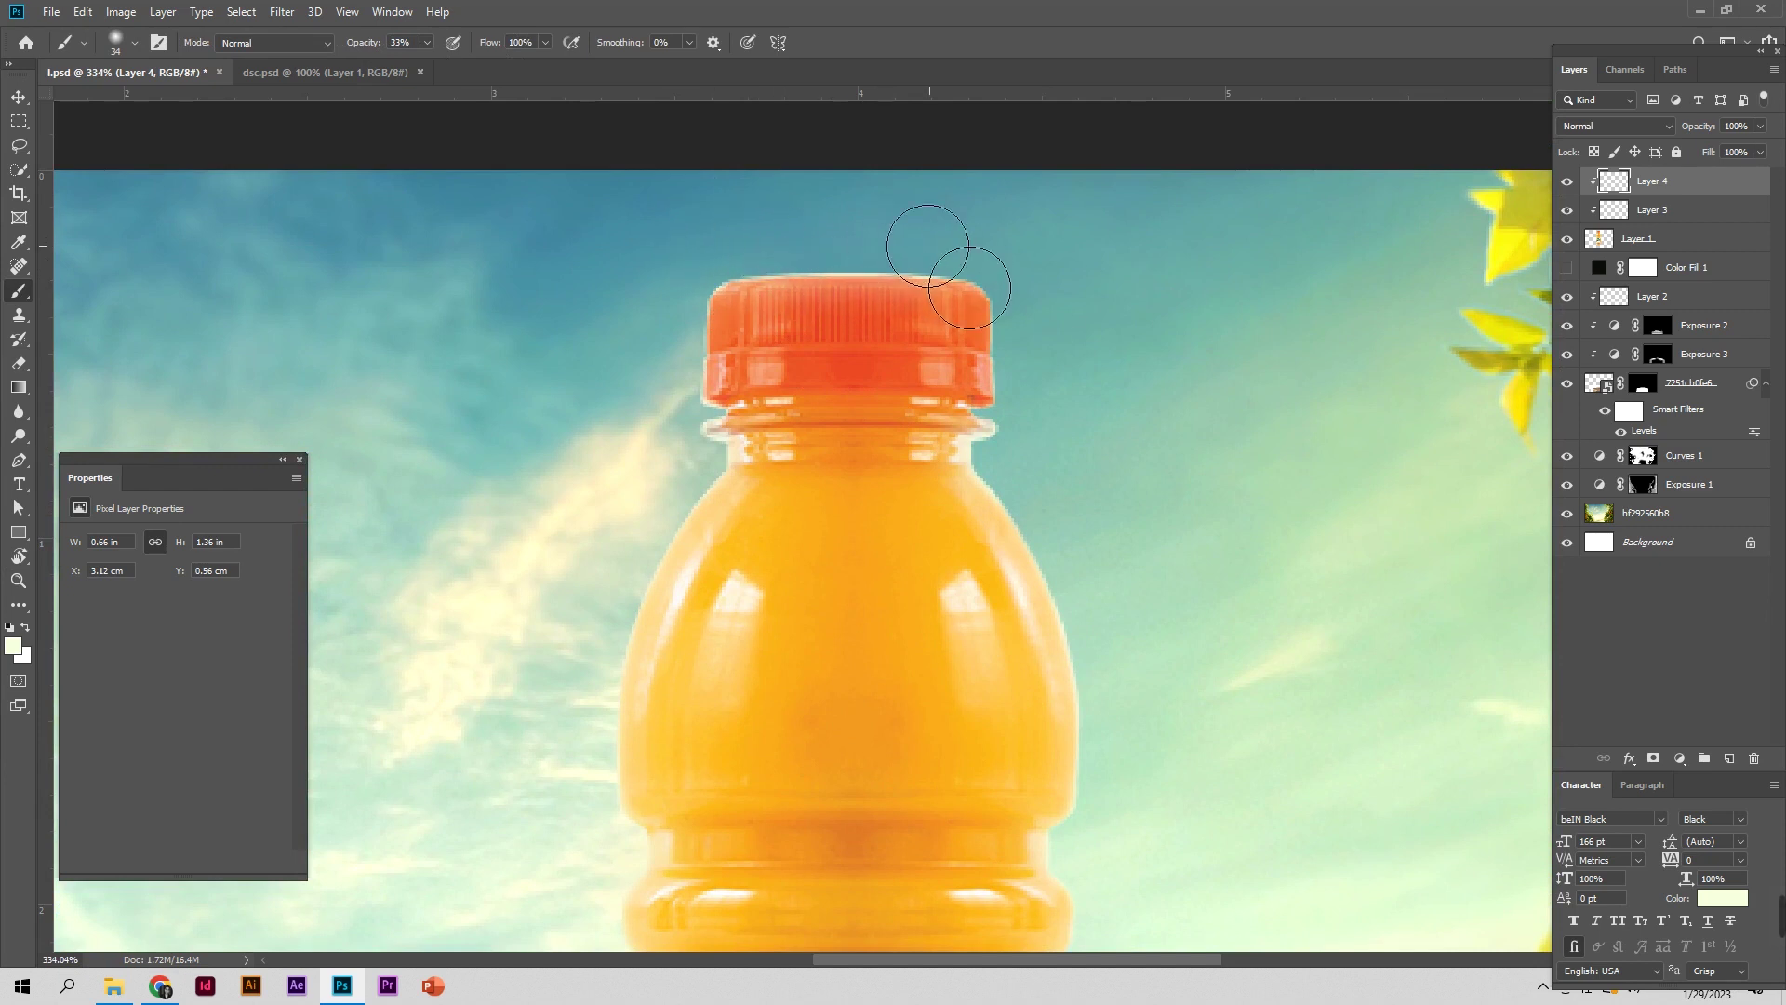
{"action": "left_click_drag", "start_coordinate": [657, 311], "coordinate": [695, 417]}
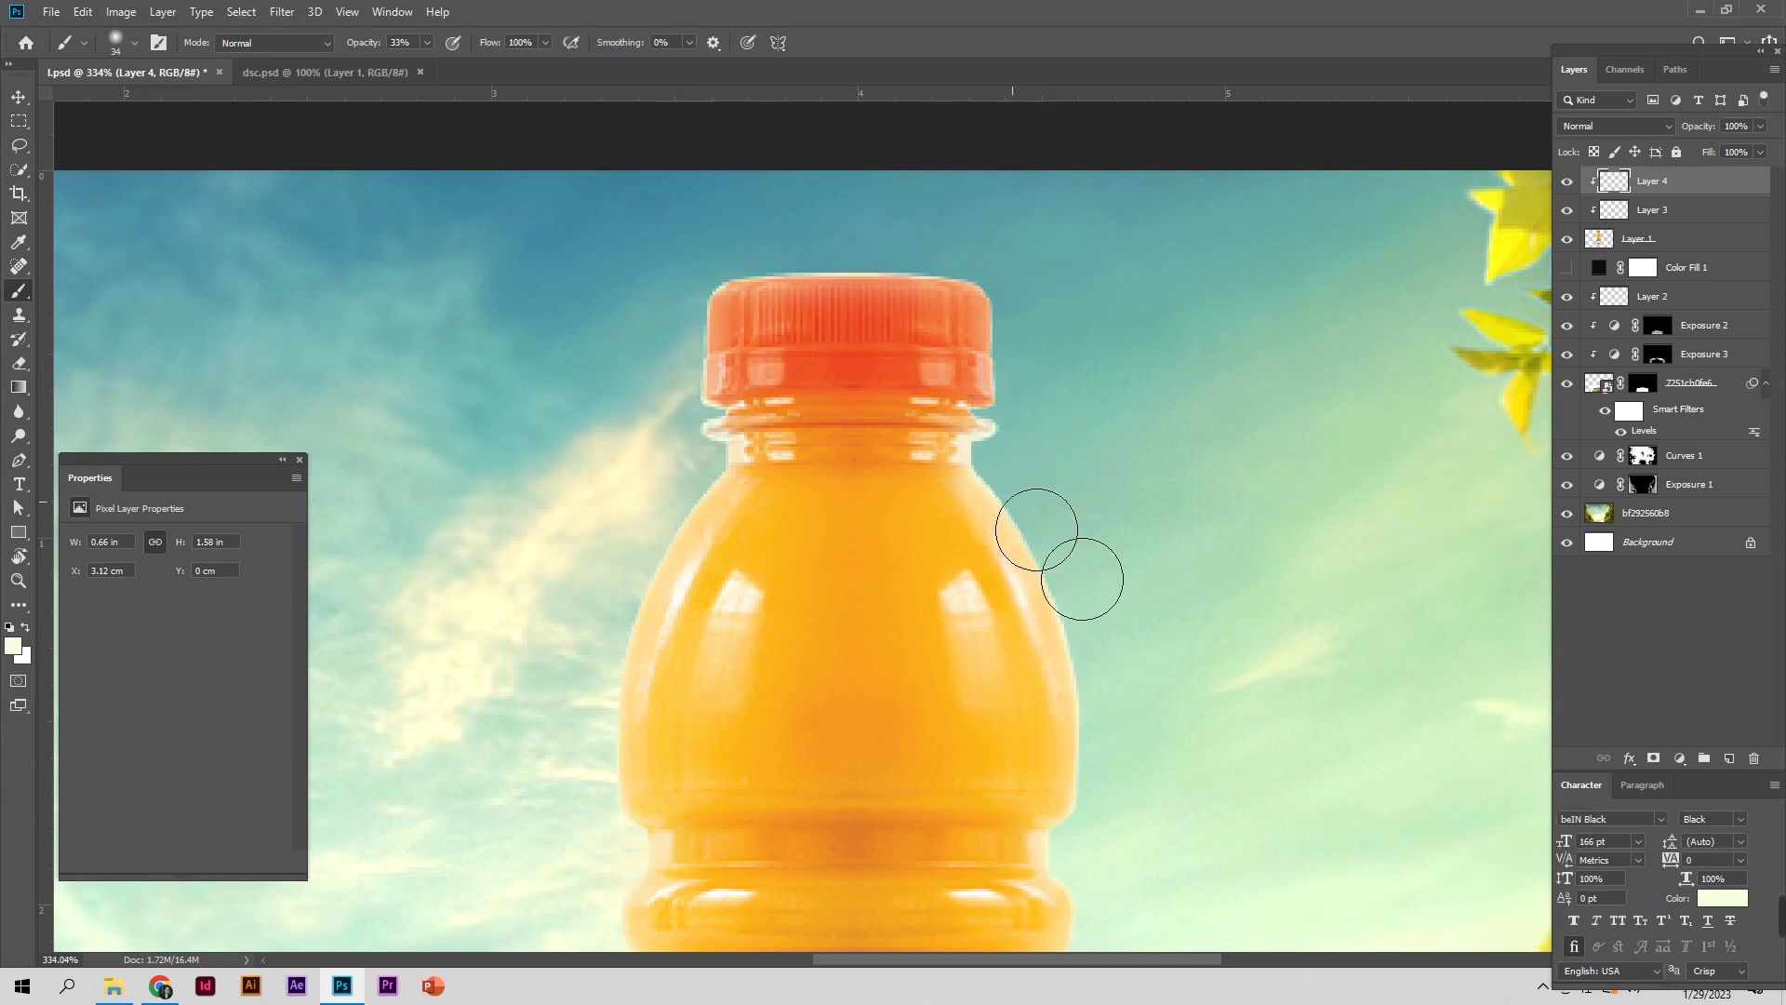
{"action": "scroll", "coordinate": [1104, 483], "scroll_direction": "down", "scroll_amount": 3}
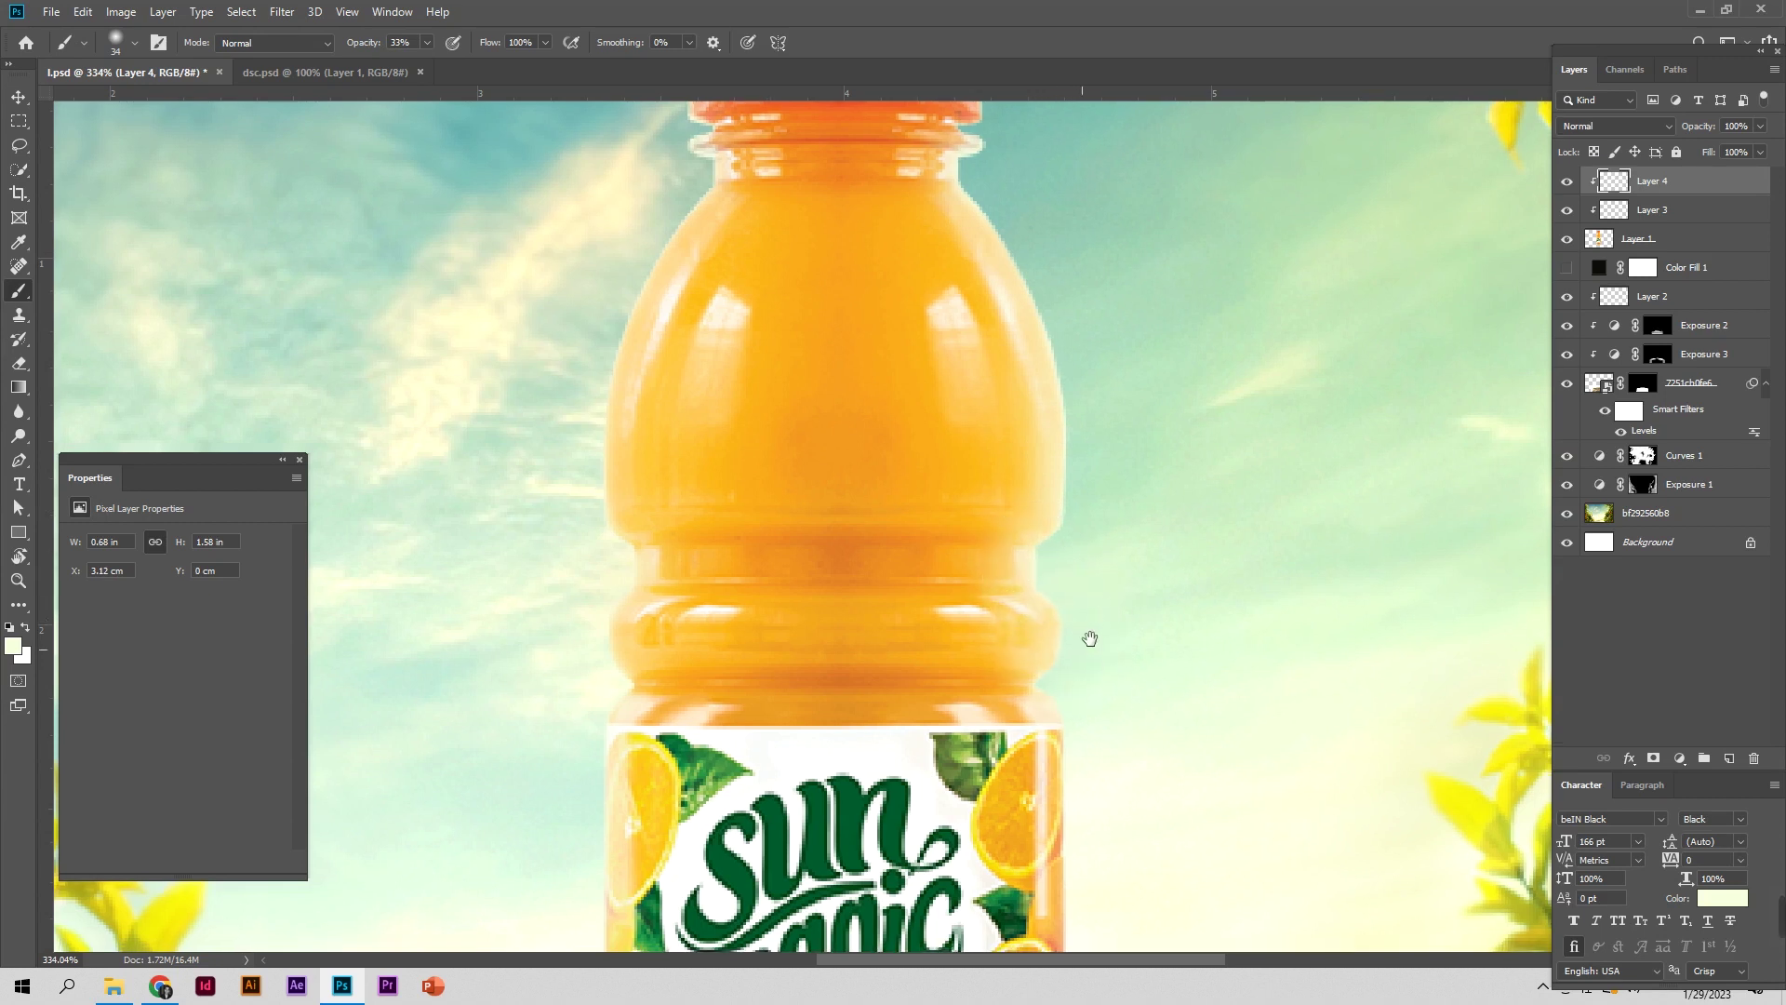
{"action": "left_click_drag", "start_coordinate": [1088, 638], "coordinate": [963, 364]}
{"action": "mouse_move", "coordinate": [957, 697]}
{"action": "left_mouse_down"}
{"action": "mouse_move", "coordinate": [961, 326]}
{"action": "mouse_move", "coordinate": [944, 618]}
{"action": "left_mouse_up"}
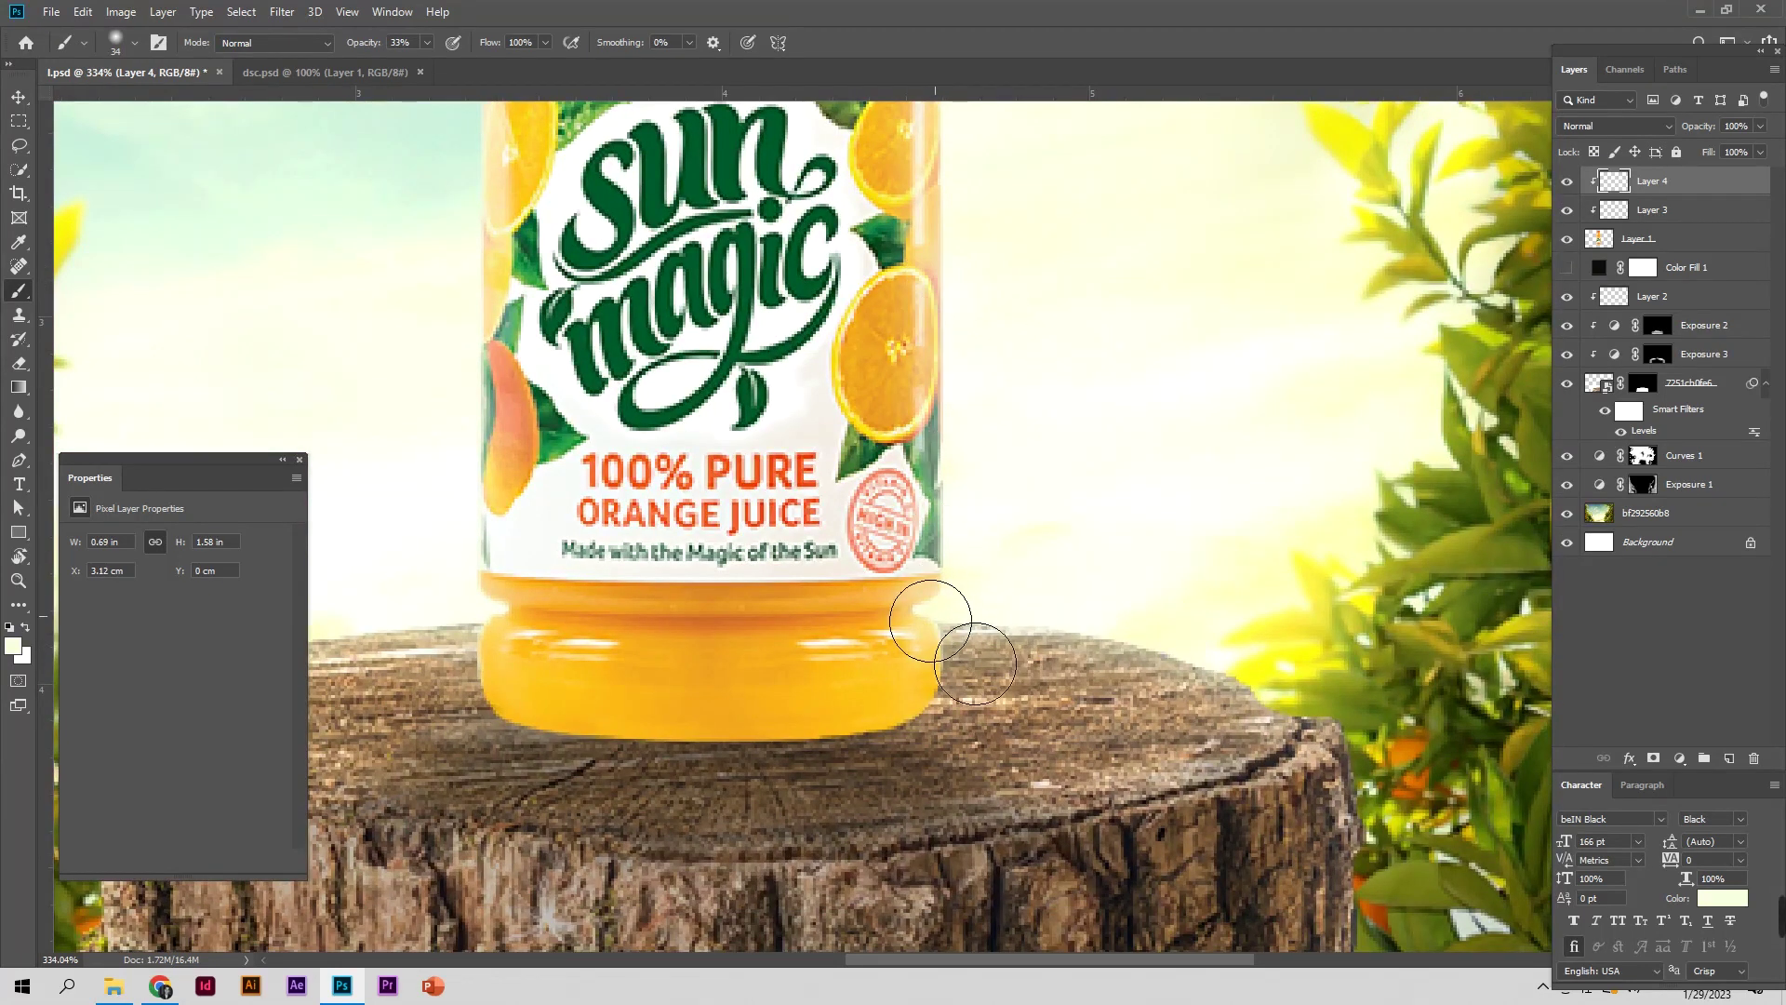
Brush soft light down the bottle's left edge from the shoulder to the base
{"action": "left_click_drag", "start_coordinate": [663, 537], "coordinate": [450, 578]}
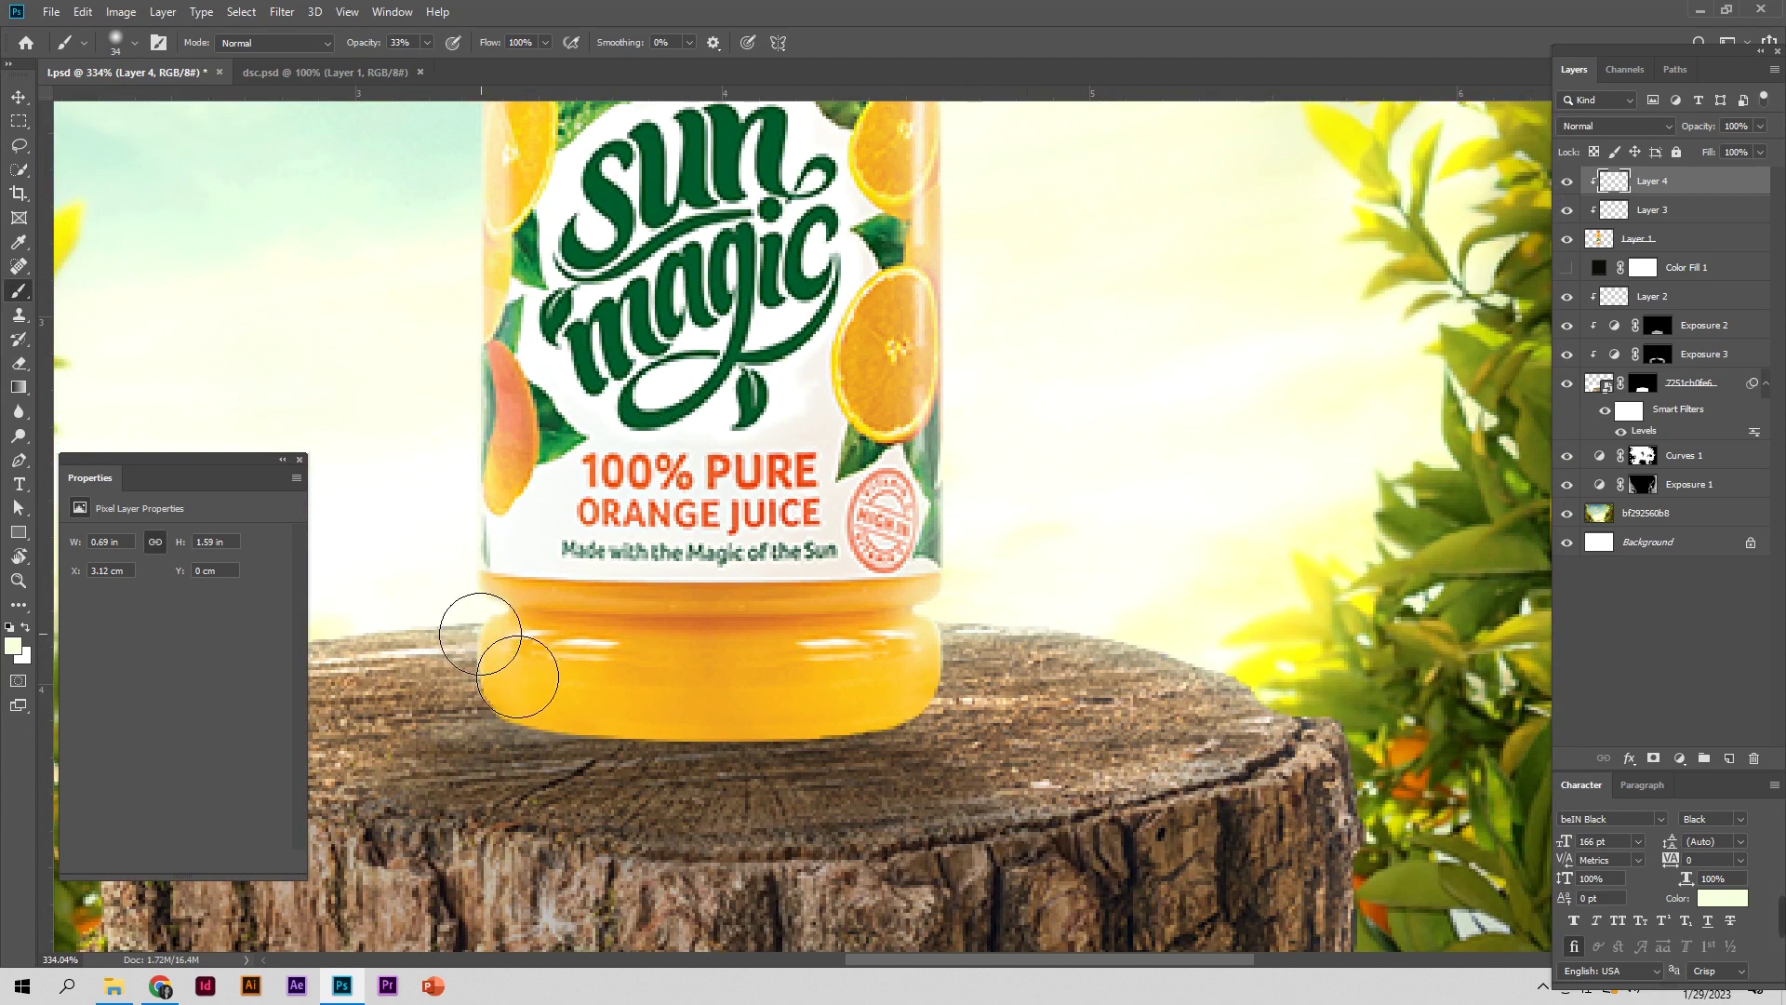
{"action": "mouse_move", "coordinate": [534, 488]}
{"action": "left_mouse_down"}
{"action": "mouse_move", "coordinate": [673, 774]}
{"action": "mouse_move", "coordinate": [812, 788]}
{"action": "left_mouse_up"}
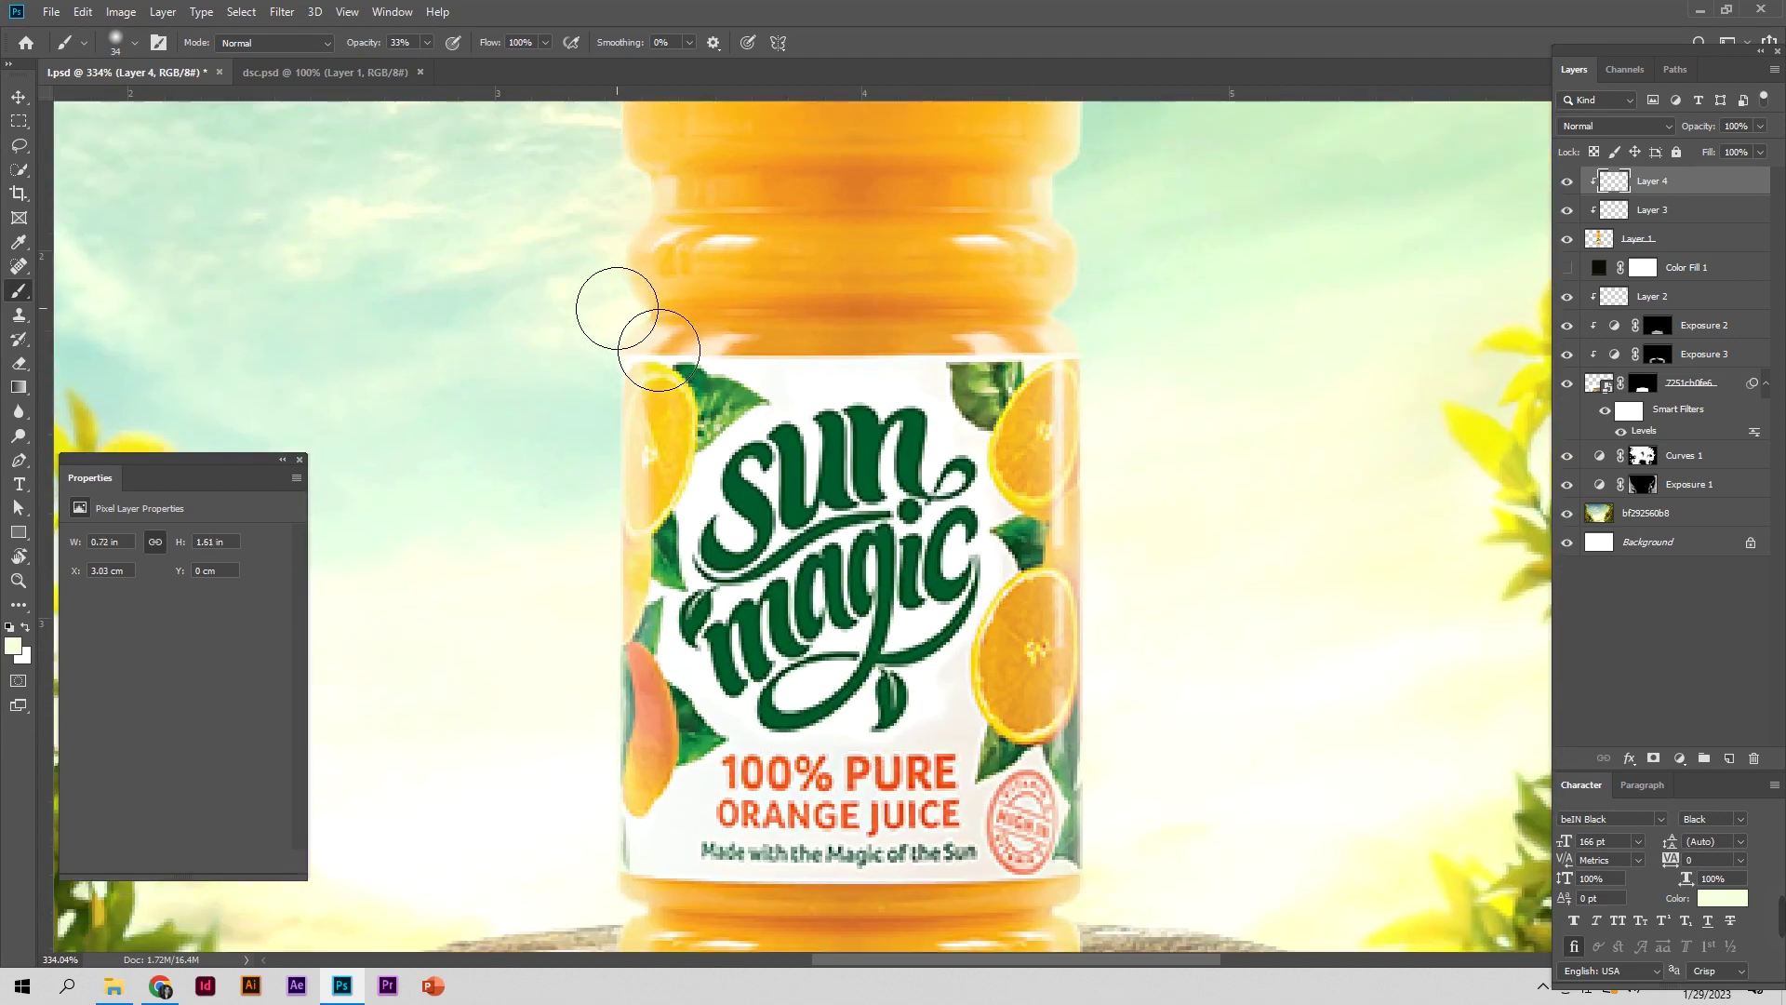
{"action": "left_click_drag", "start_coordinate": [705, 470], "coordinate": [630, 837]}
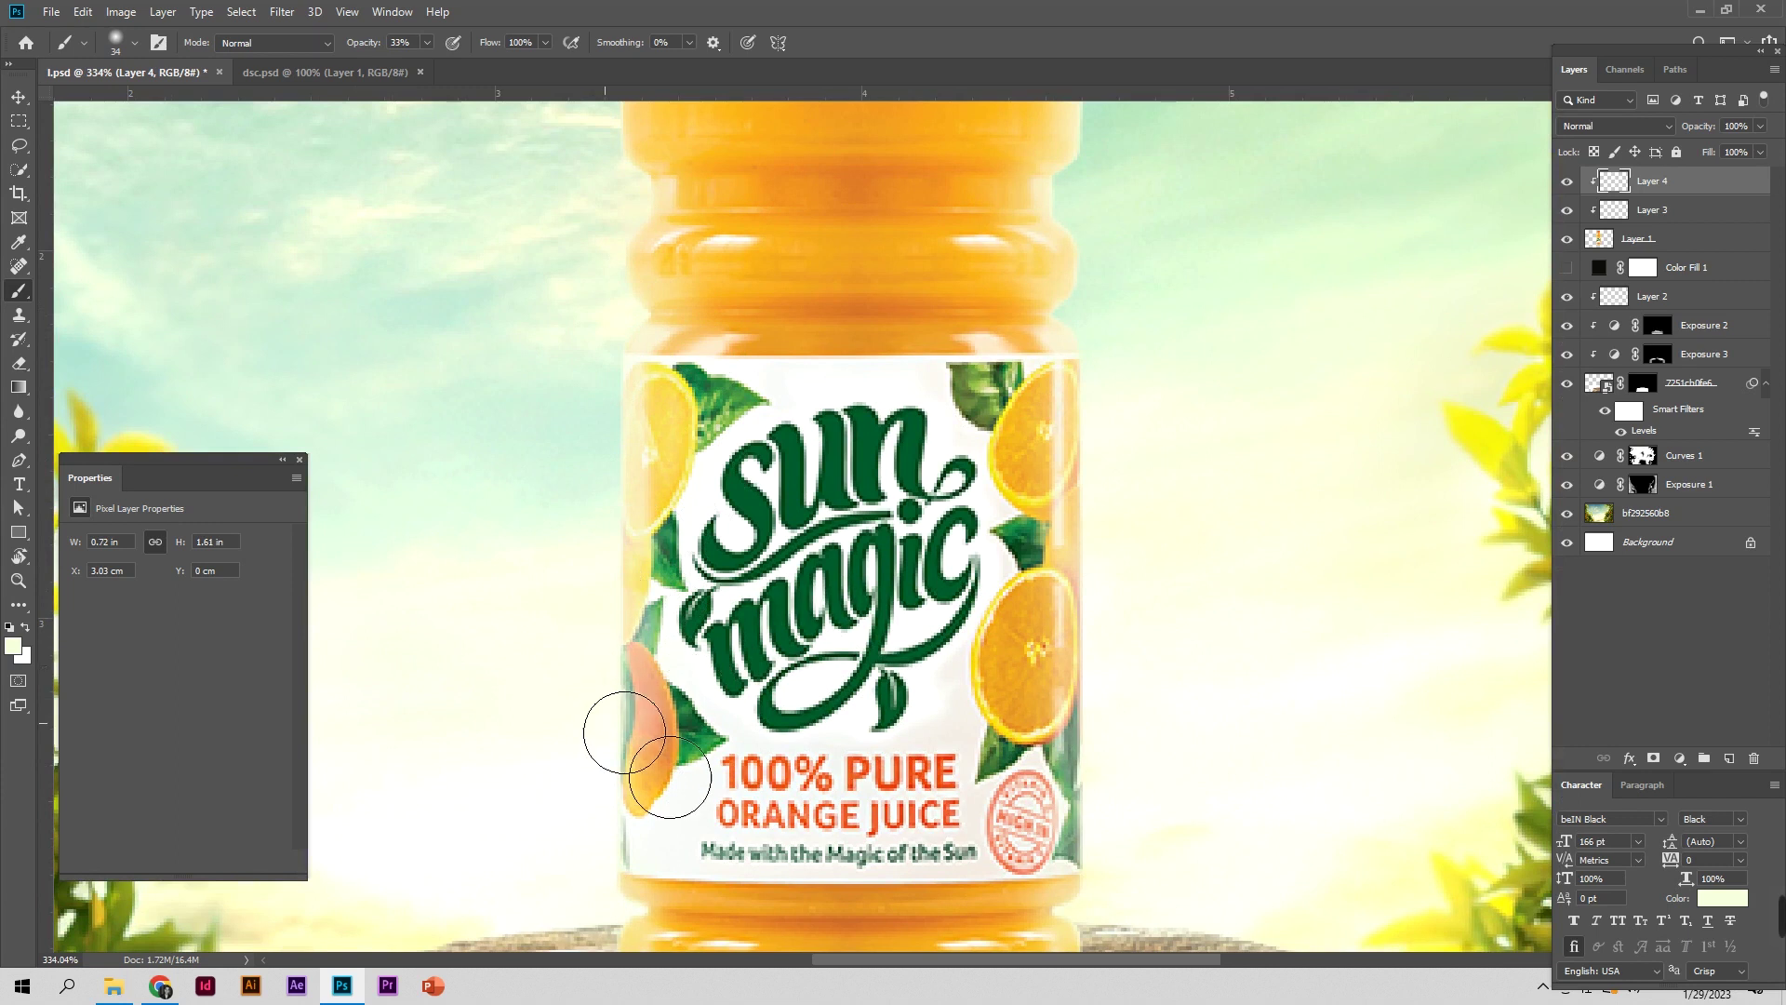
{"action": "mouse_move", "coordinate": [656, 257]}
{"action": "left_mouse_down"}
{"action": "mouse_move", "coordinate": [683, 524]}
{"action": "mouse_move", "coordinate": [688, 489]}
{"action": "left_mouse_up"}
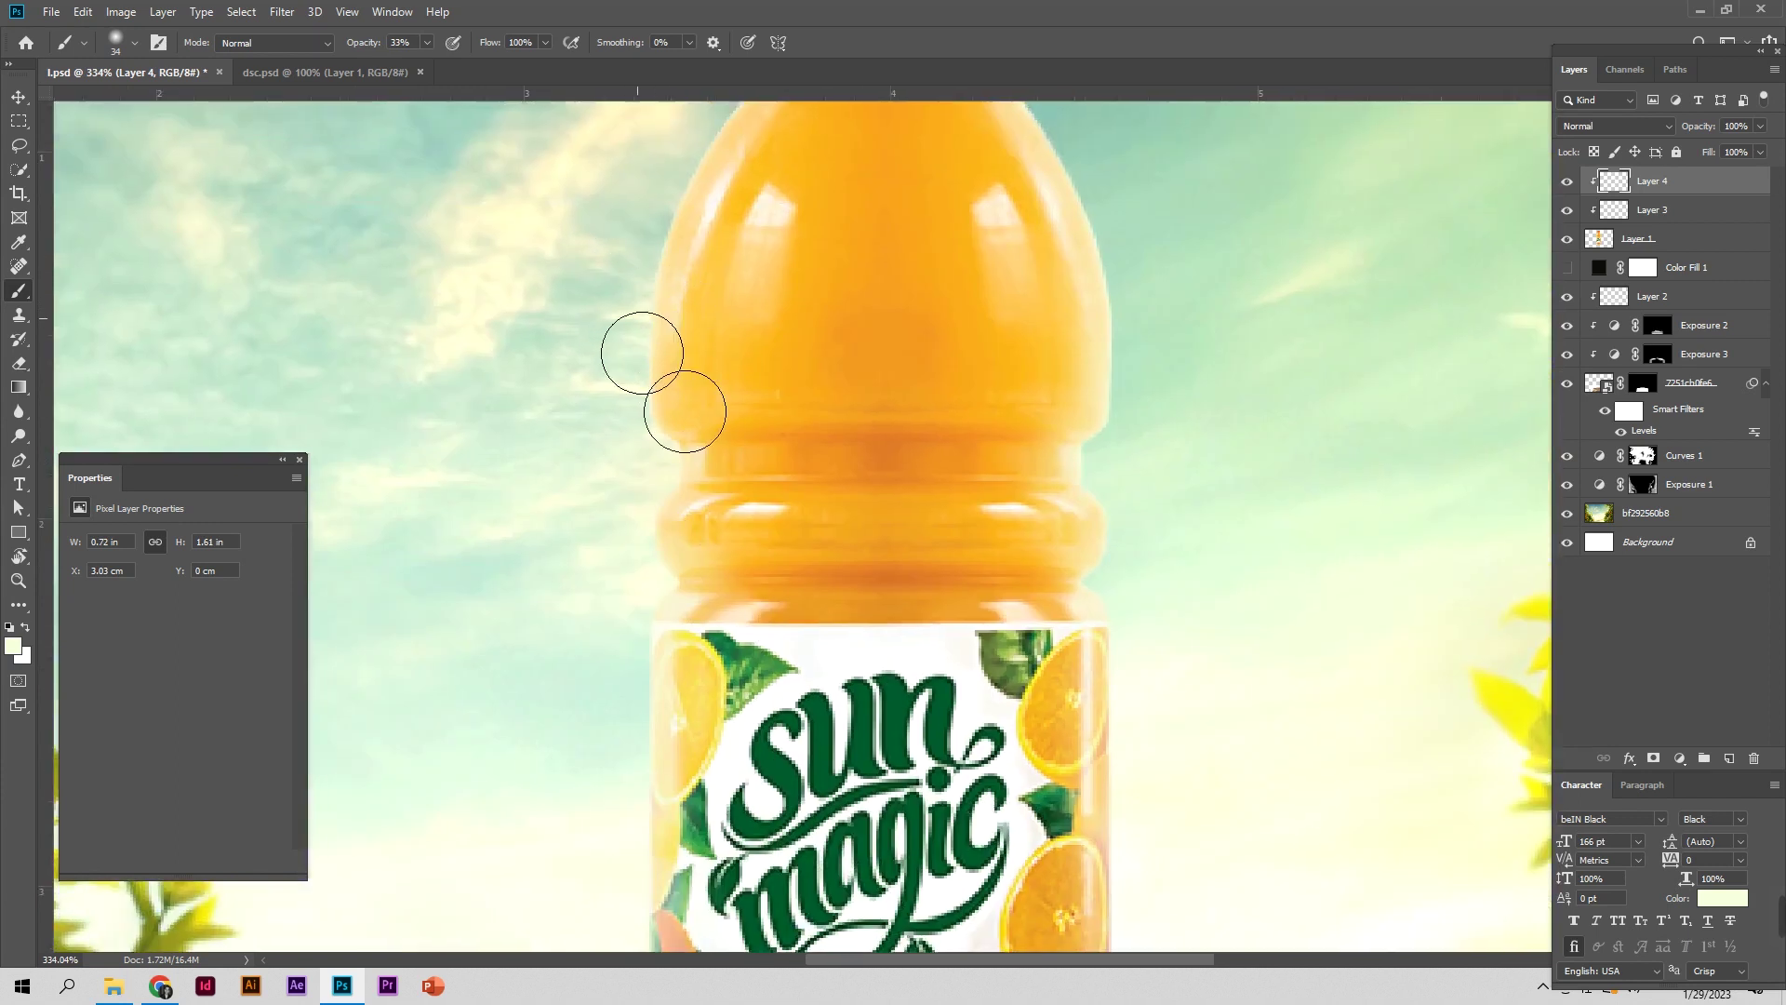
{"action": "left_click_drag", "start_coordinate": [672, 315], "coordinate": [701, 552]}
{"action": "left_click_drag", "start_coordinate": [757, 279], "coordinate": [709, 517]}
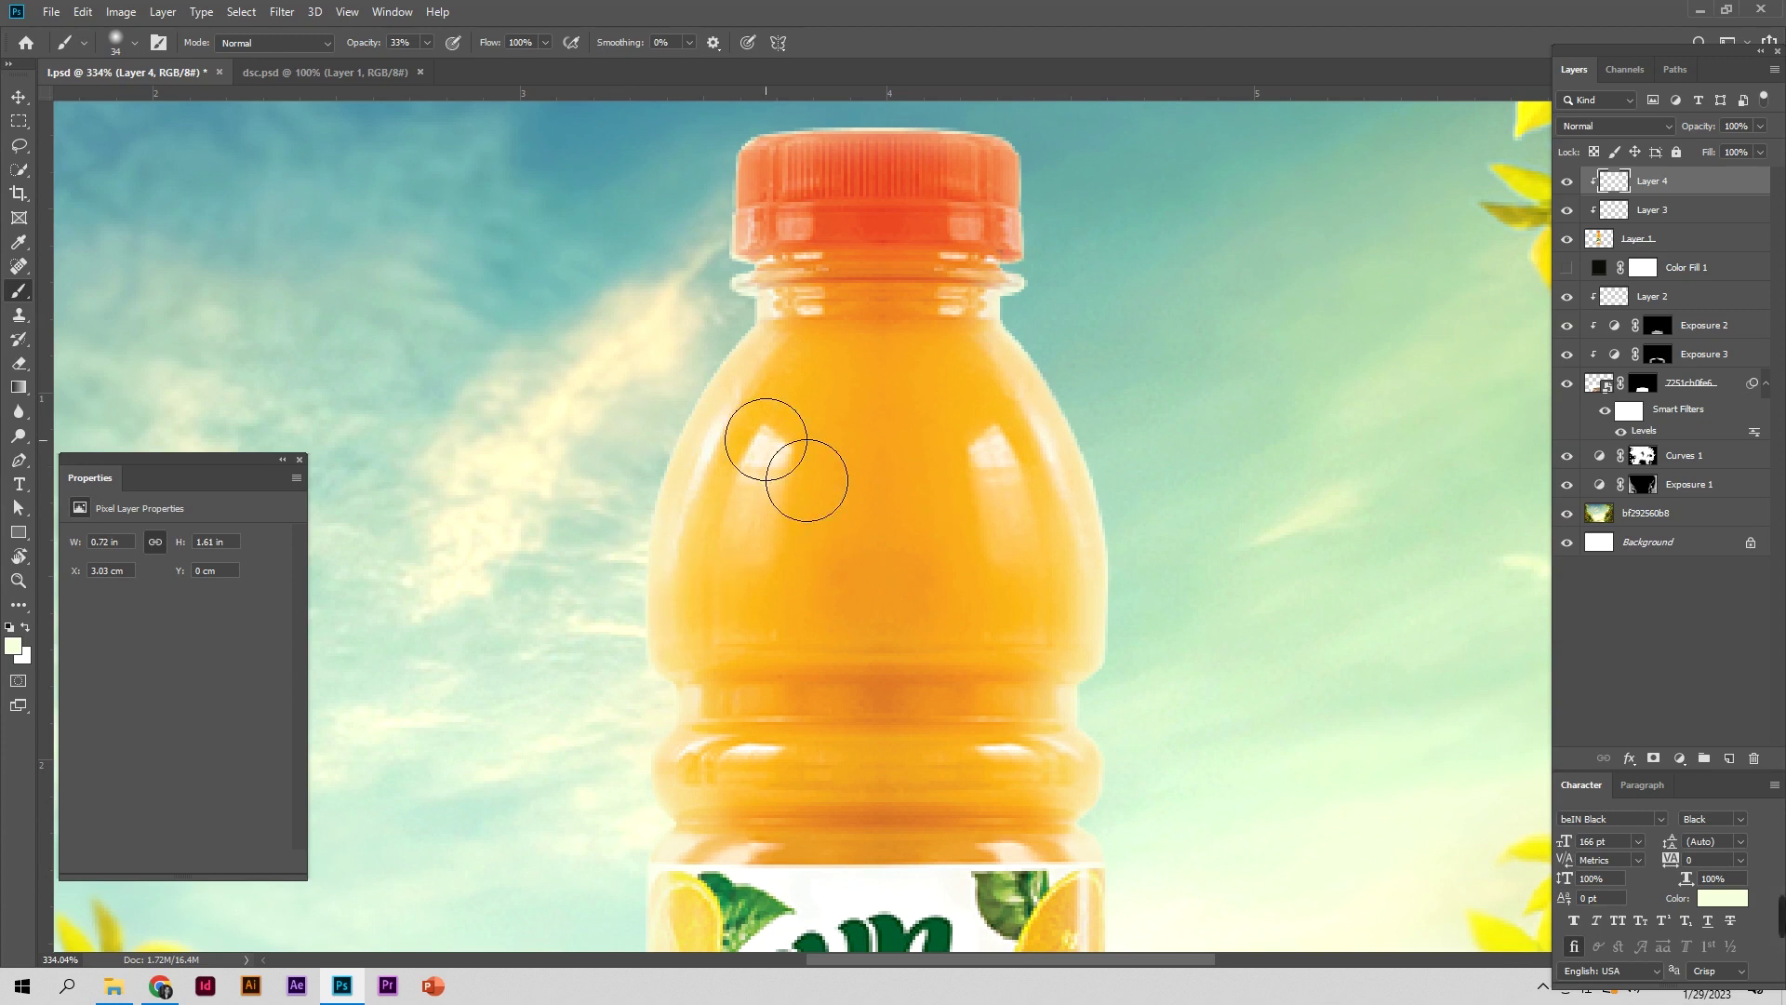
{"action": "key", "text": "z"}
{"action": "key", "text": "ctrl+0"}
{"action": "left_click_drag", "start_coordinate": [704, 428], "coordinate": [749, 426]}
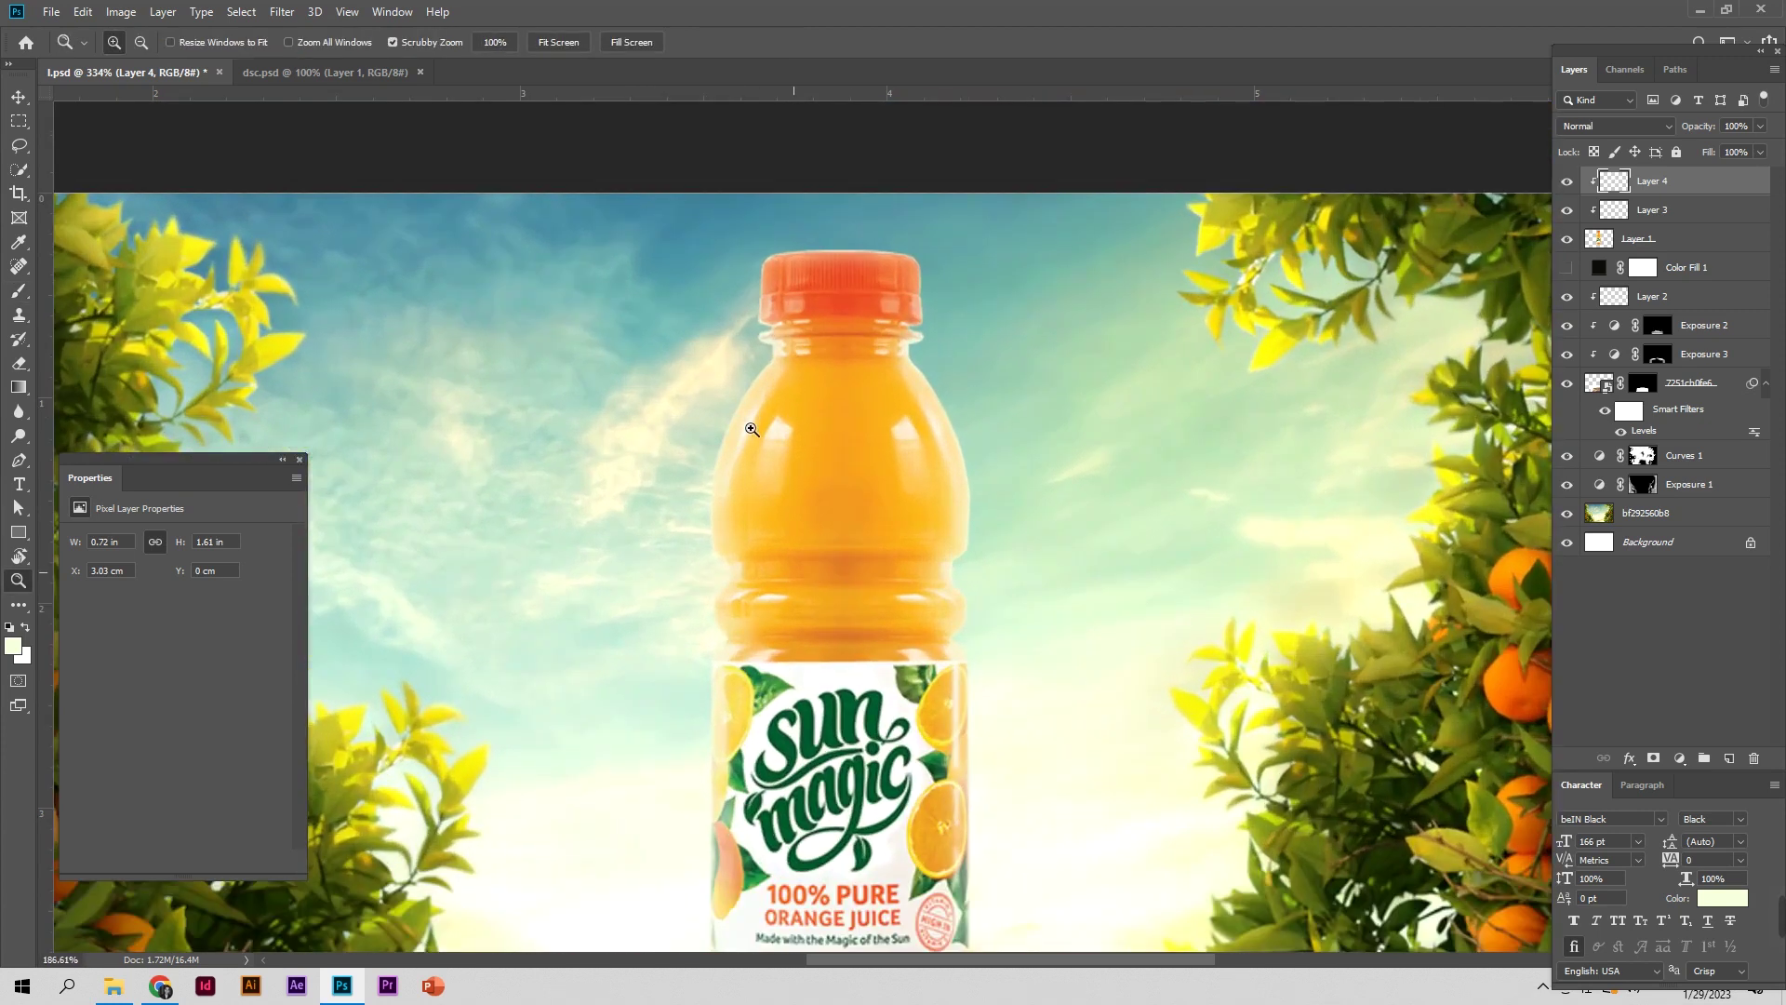
Add a layer mask to Layer 3 and make black the foreground colour
{"action": "key", "text": "b"}
{"action": "left_click", "coordinate": [1630, 214]}
{"action": "left_click", "coordinate": [1652, 759]}
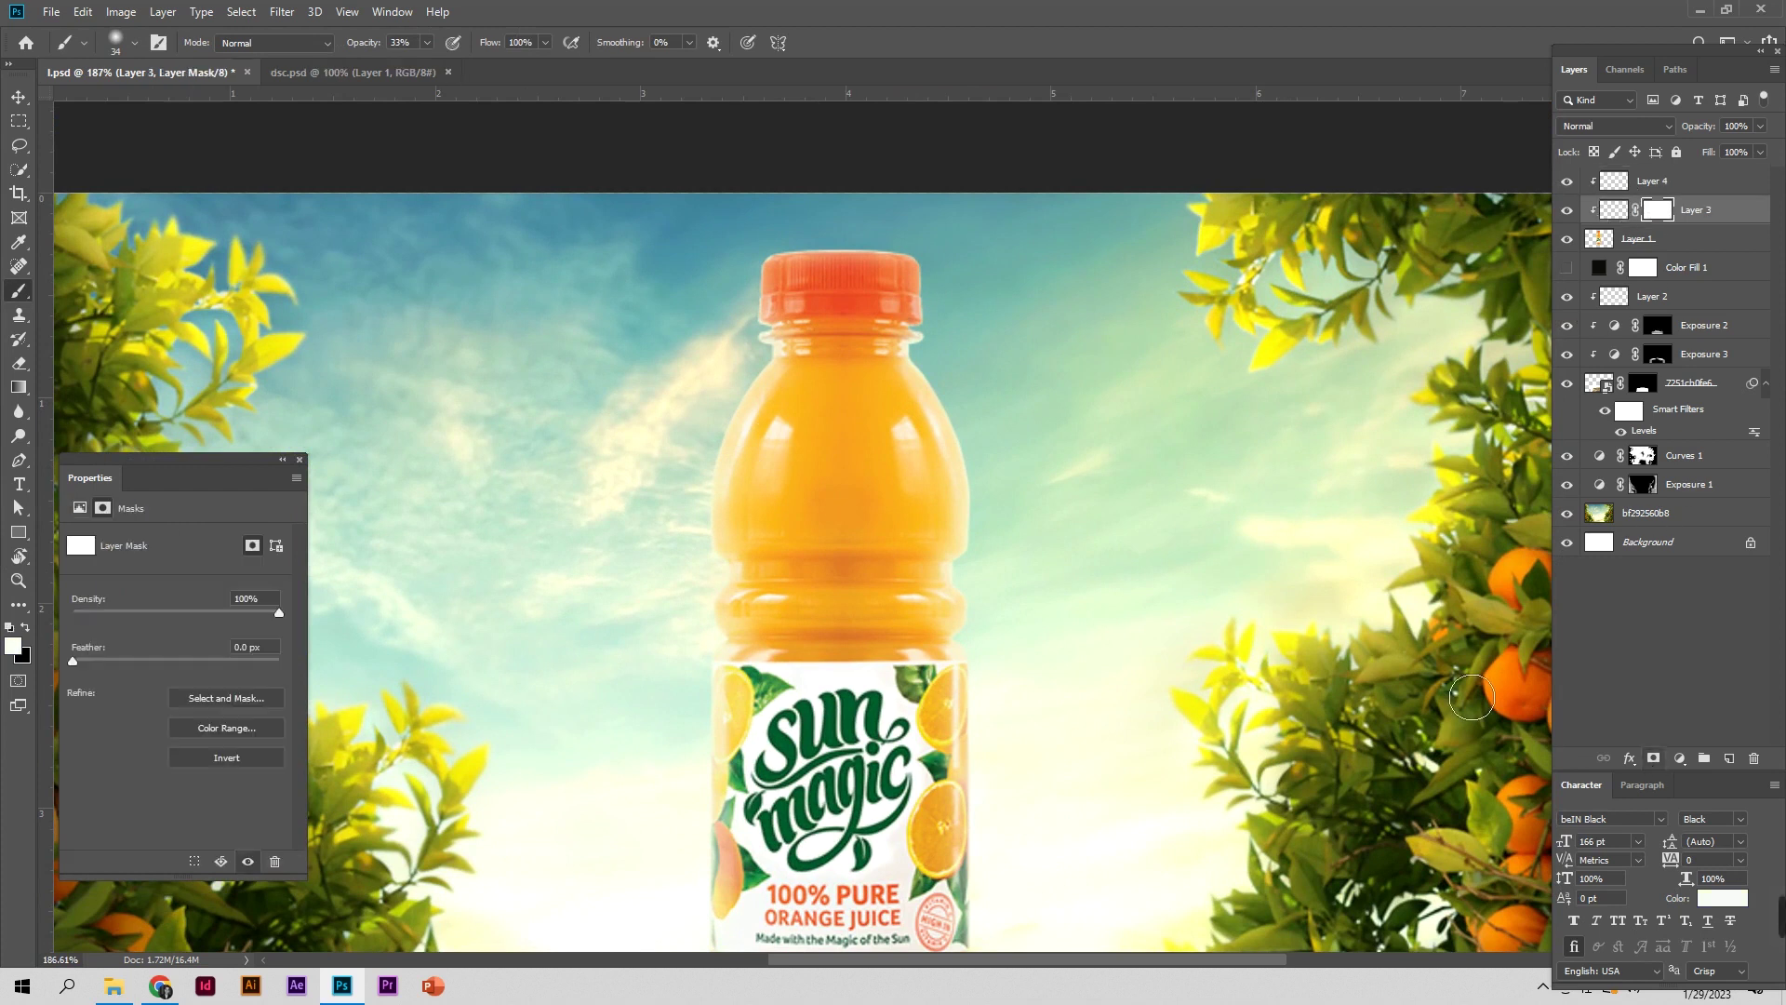
{"action": "key", "text": "x"}
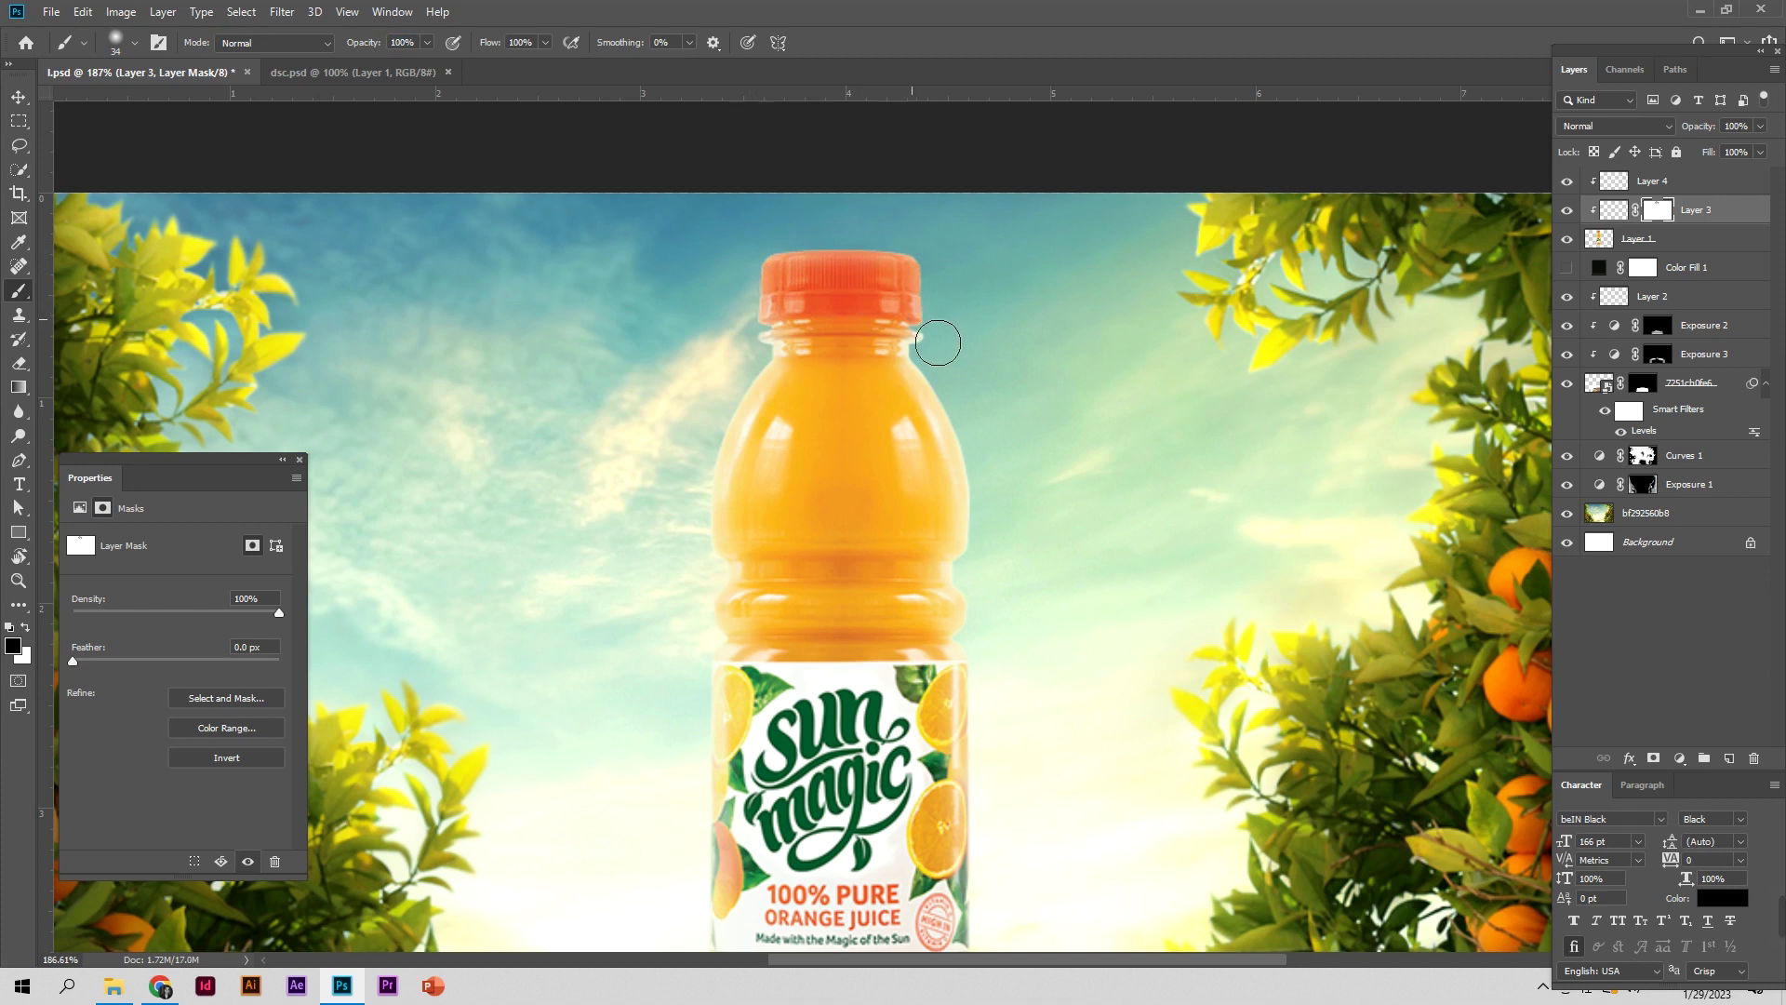
{"action": "key", "text": "z"}
{"action": "mouse_move", "coordinate": [884, 399]}
{"action": "left_mouse_down"}
{"action": "mouse_move", "coordinate": [827, 399]}
{"action": "mouse_move", "coordinate": [849, 410]}
{"action": "left_mouse_up"}
{"action": "key", "text": "b"}
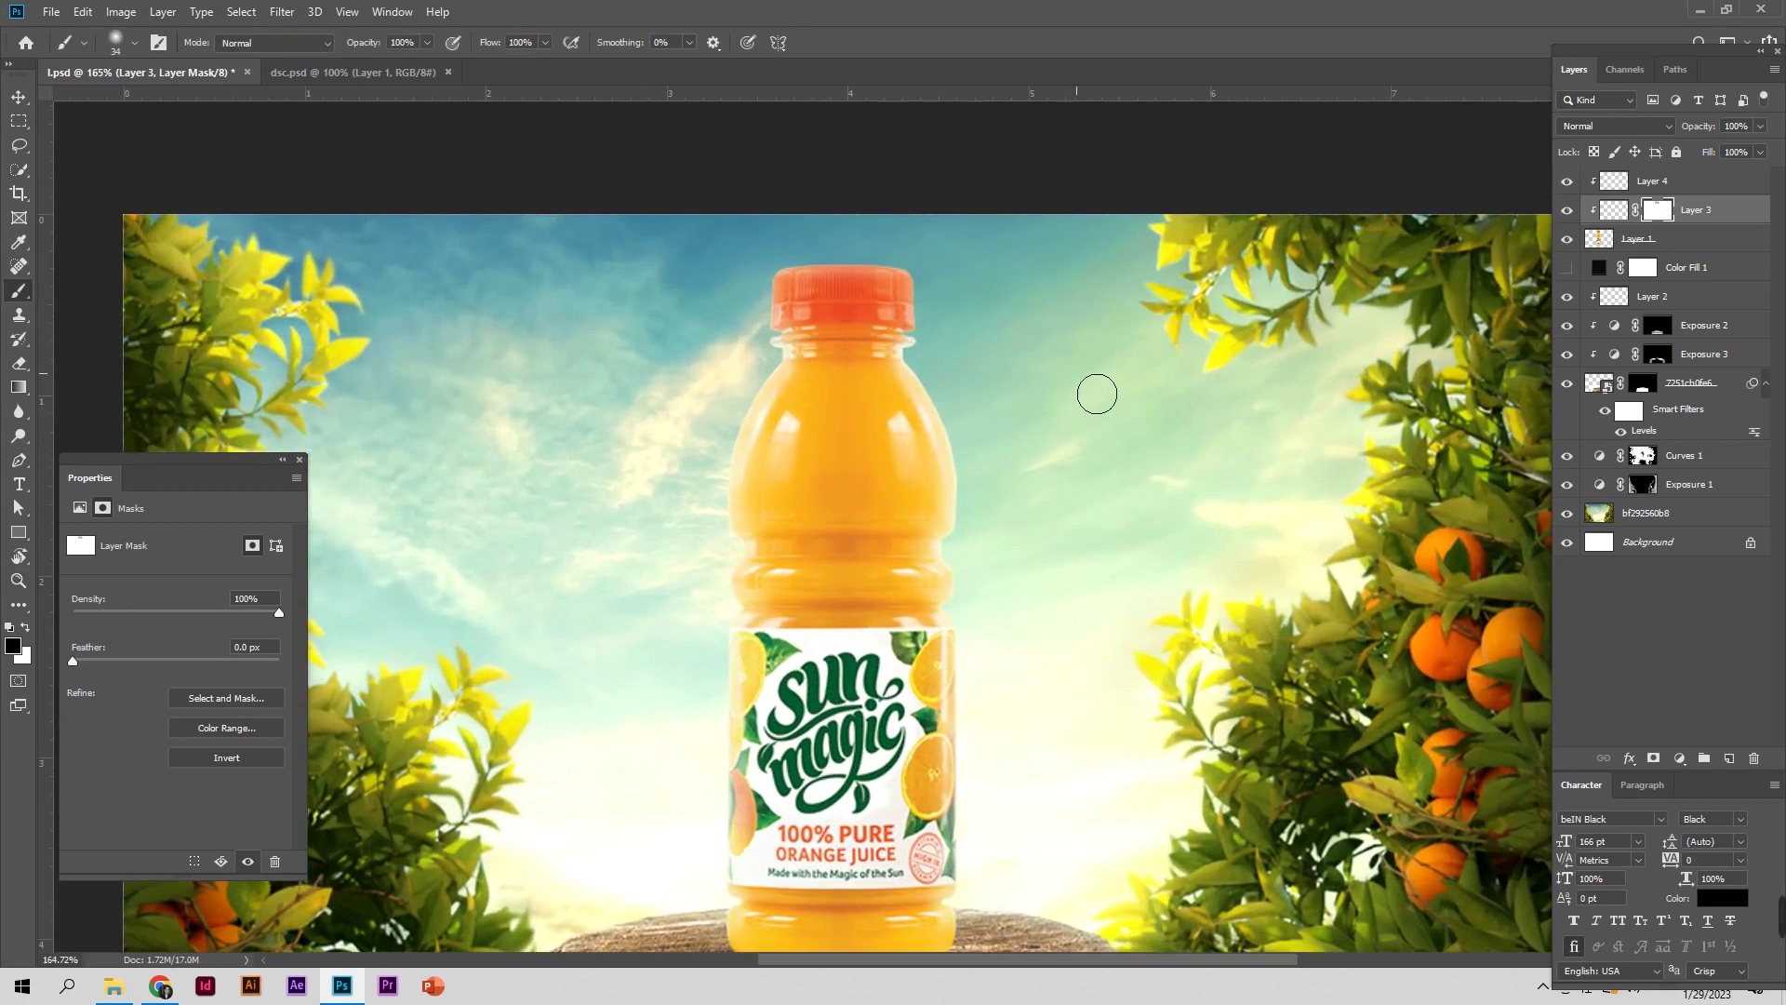
On Layer 4, undo the shoulder wash and brush 19% light down the right edge to the stump
{"action": "left_click", "coordinate": [1651, 183]}
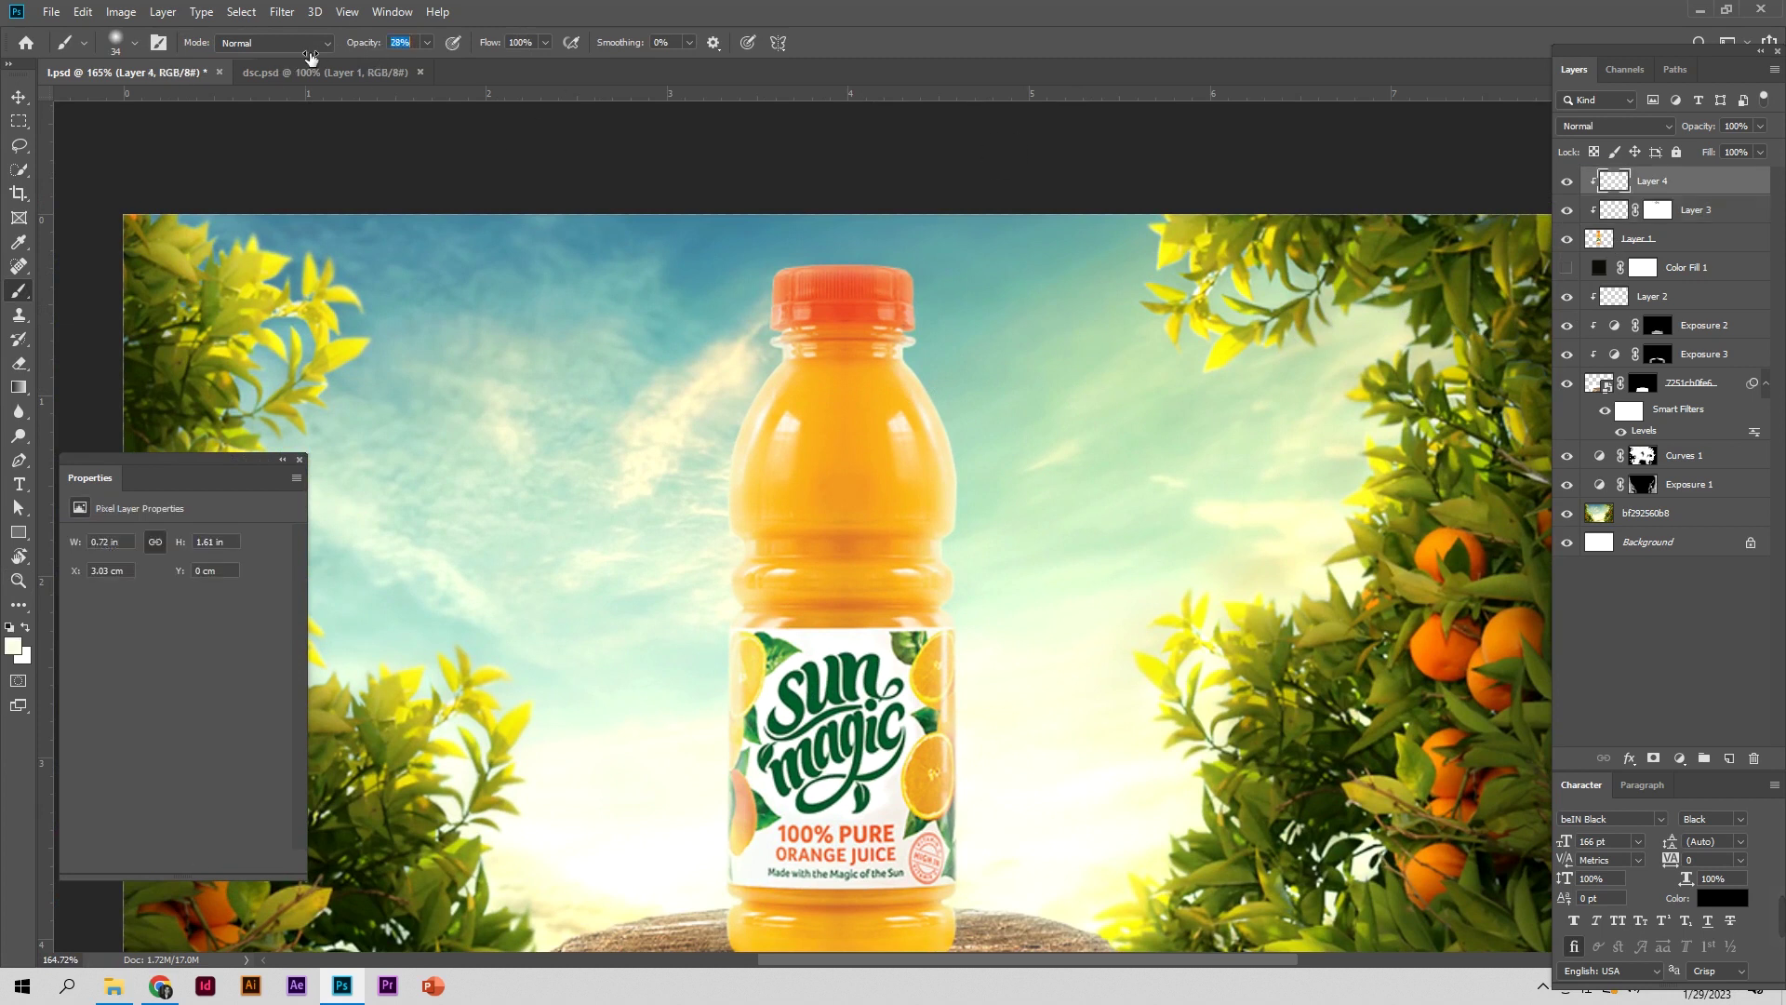
{"action": "key", "text": "bracketright"}
{"action": "key", "text": "bracketright"}
{"action": "key", "text": "bracketright"}
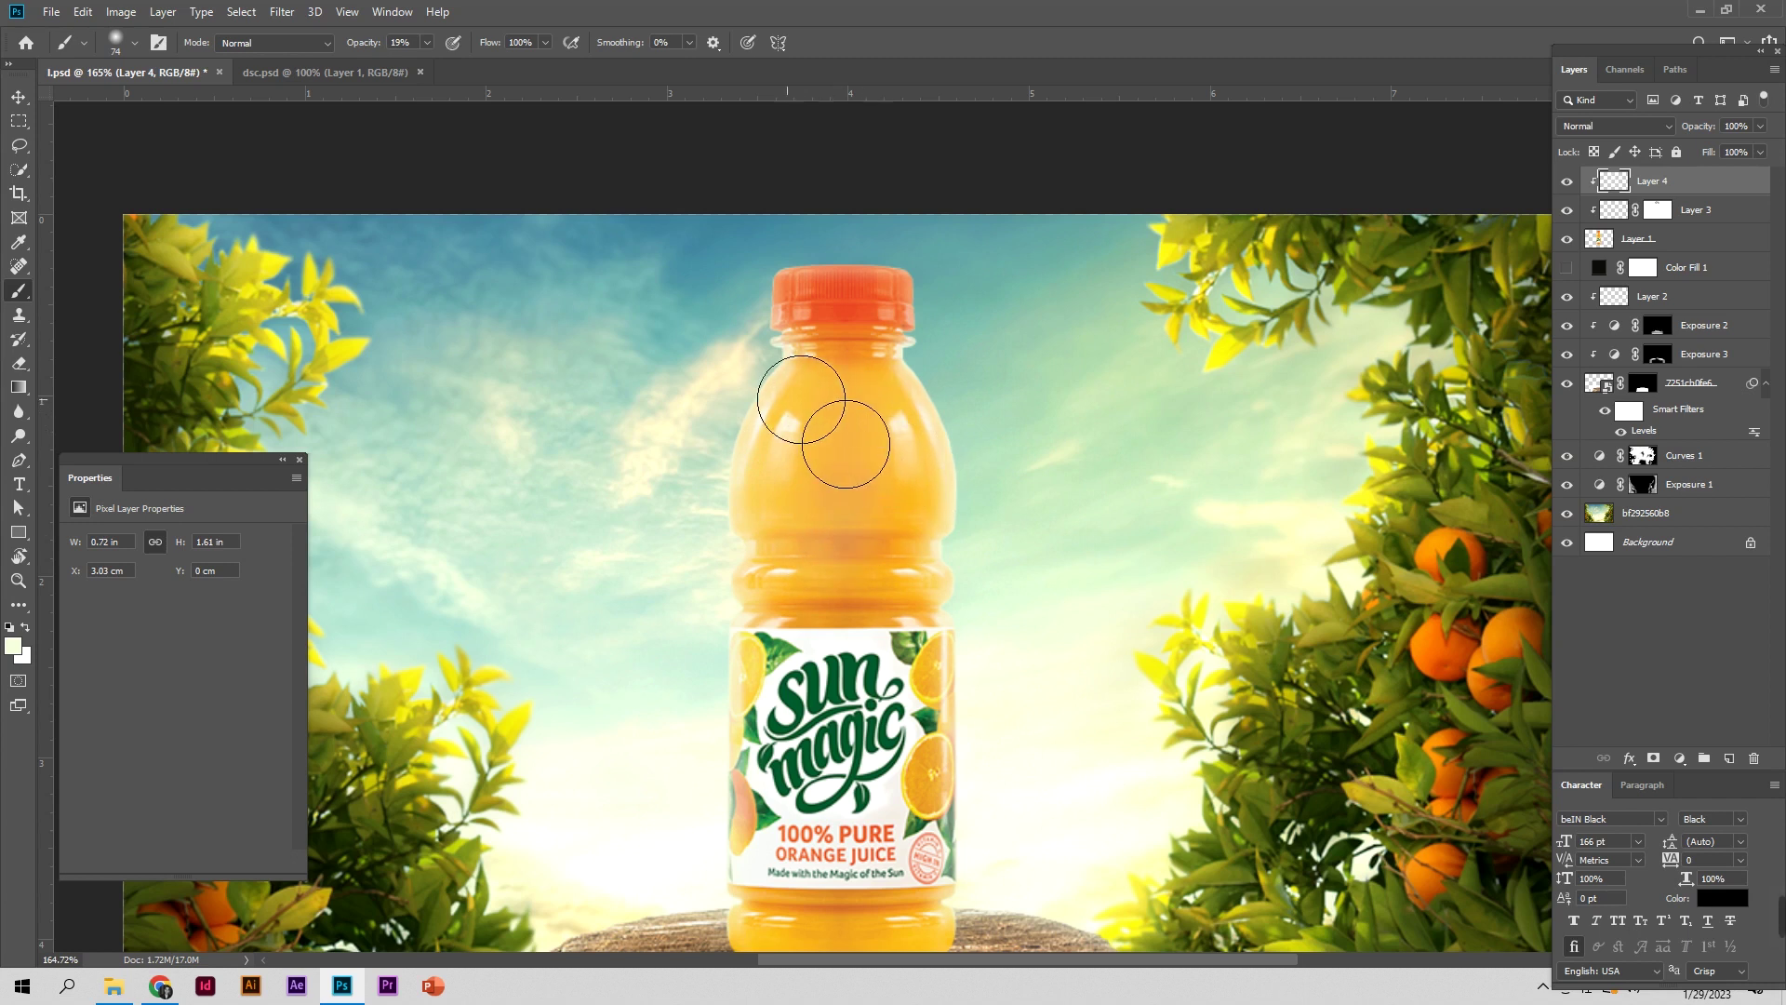
{"action": "key", "text": "ctrl+z"}
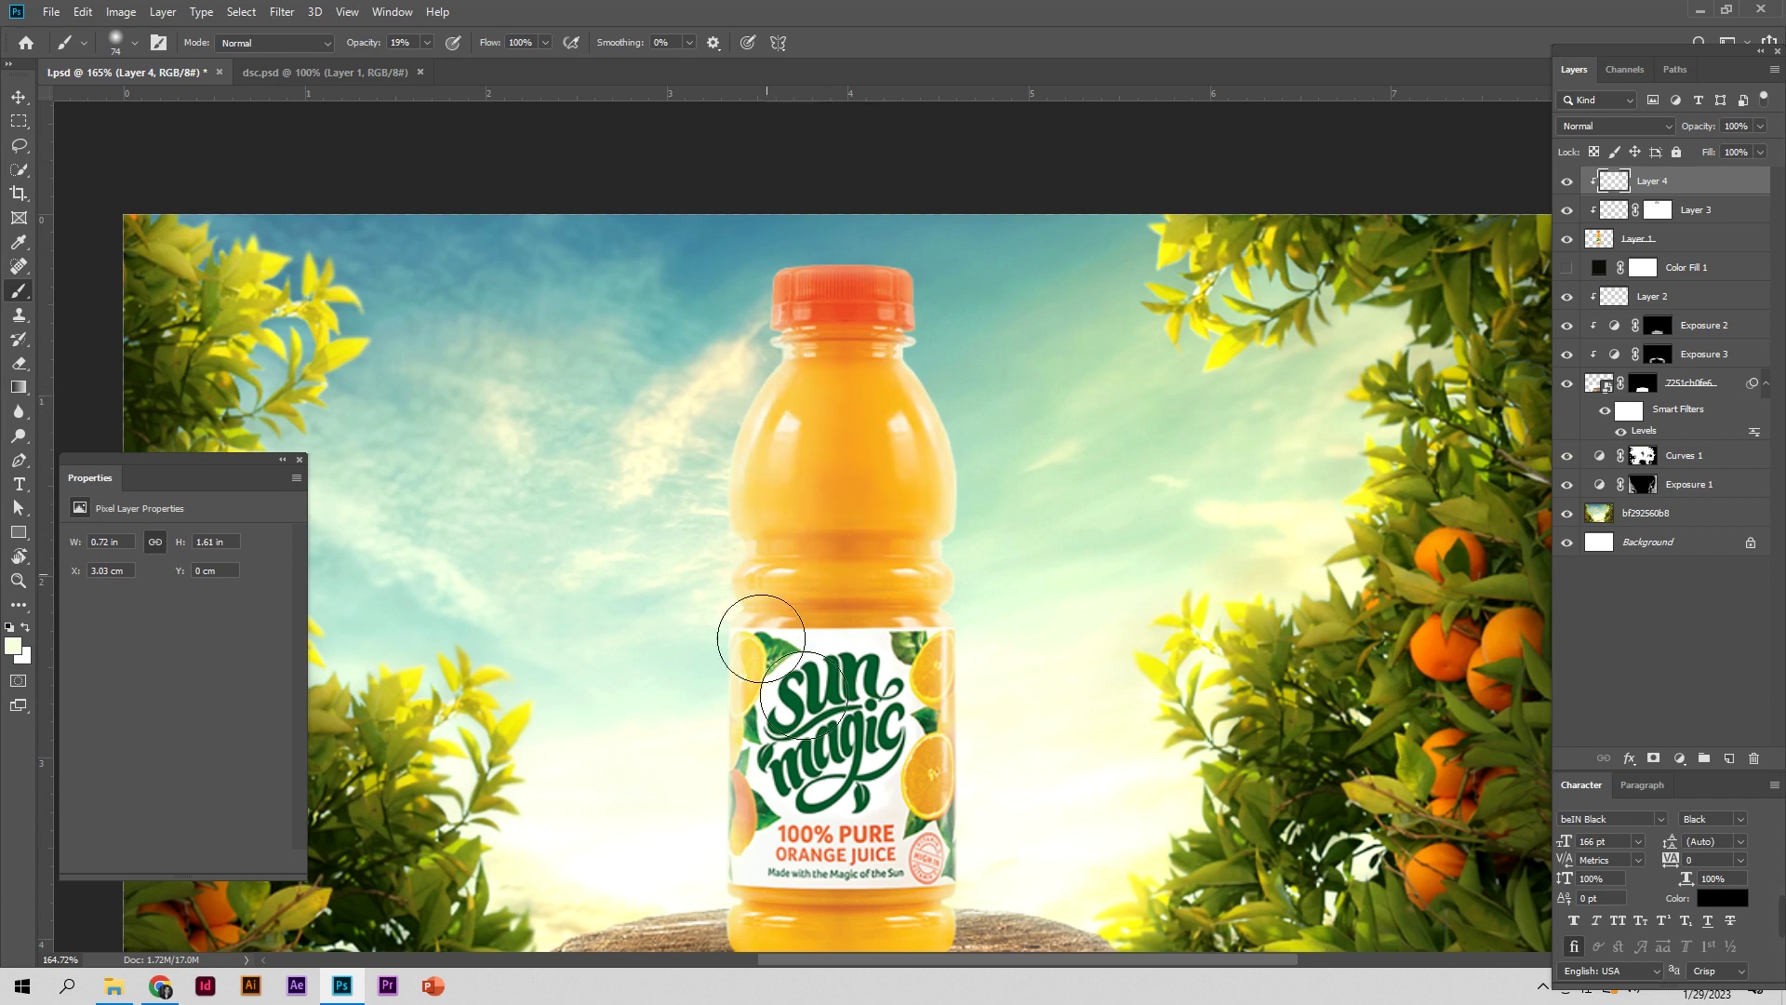
{"action": "scroll", "coordinate": [760, 638], "scroll_direction": "down", "scroll_amount": 3}
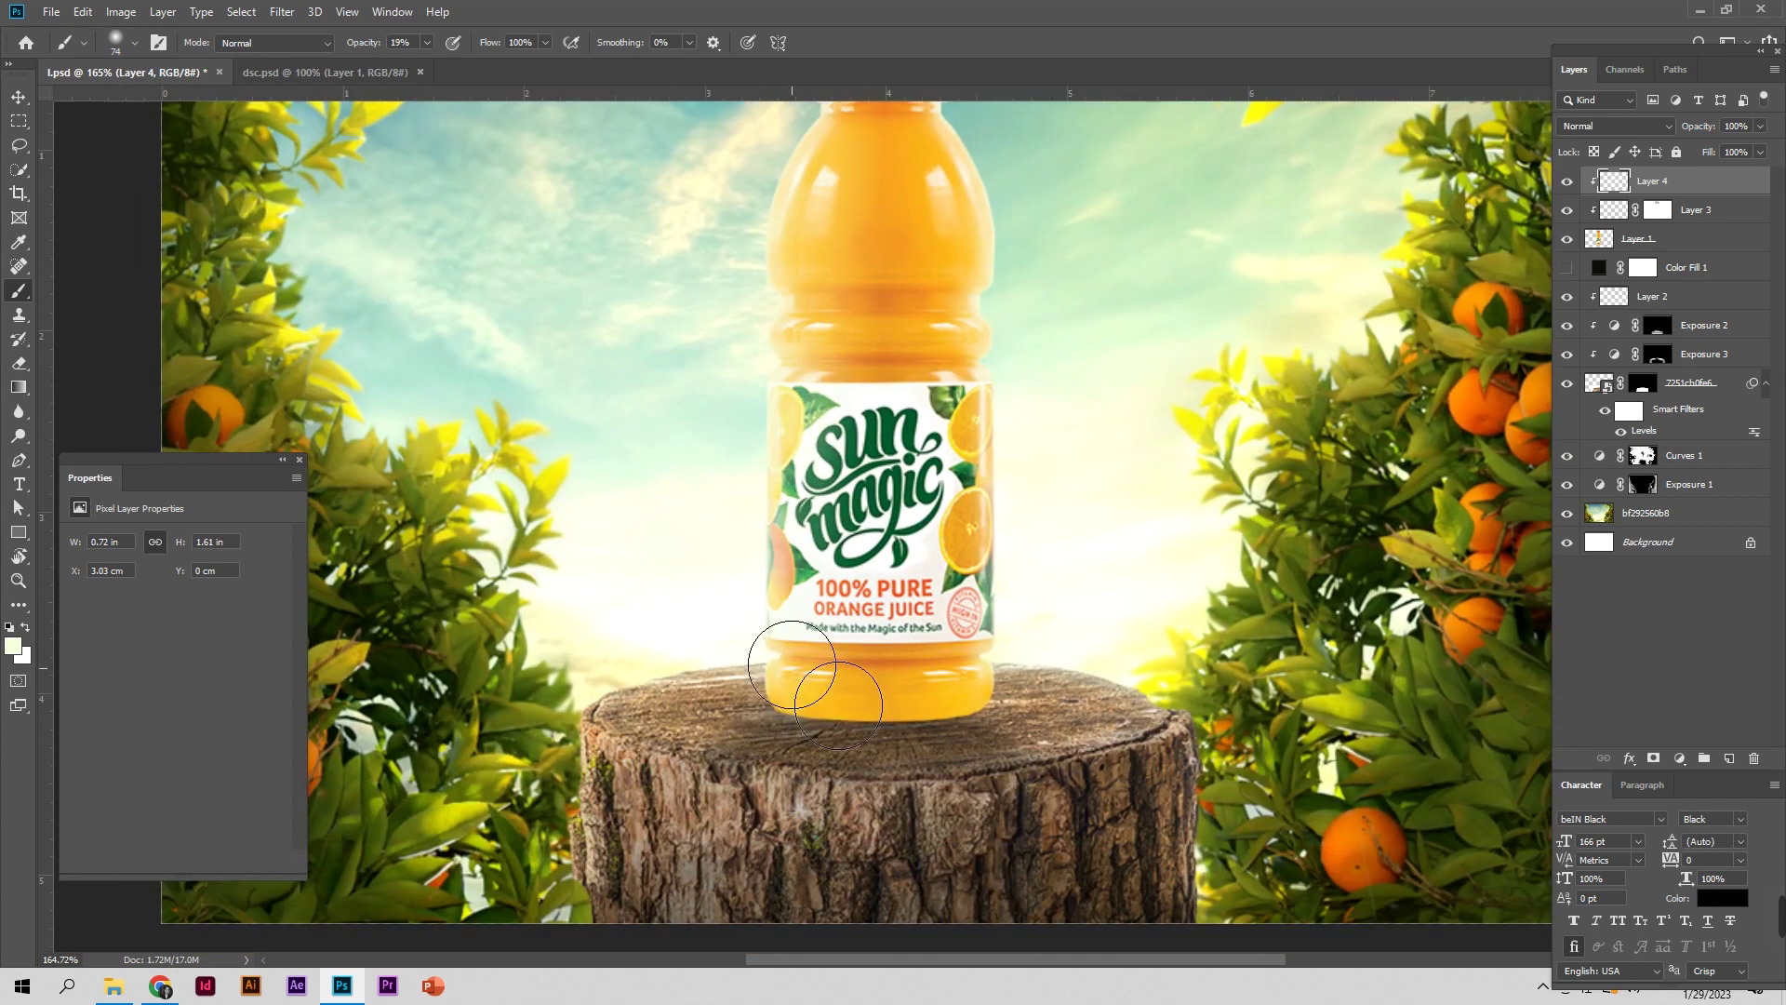
{"action": "scroll", "coordinate": [1023, 409], "scroll_direction": "up", "scroll_amount": 1}
{"action": "scroll", "coordinate": [958, 447], "scroll_direction": "up", "scroll_amount": 1}
{"action": "mouse_move", "coordinate": [903, 228]}
{"action": "left_mouse_down"}
{"action": "mouse_move", "coordinate": [977, 558]}
{"action": "mouse_move", "coordinate": [956, 738]}
{"action": "mouse_move", "coordinate": [988, 658]}
{"action": "mouse_move", "coordinate": [976, 747]}
{"action": "left_mouse_up"}
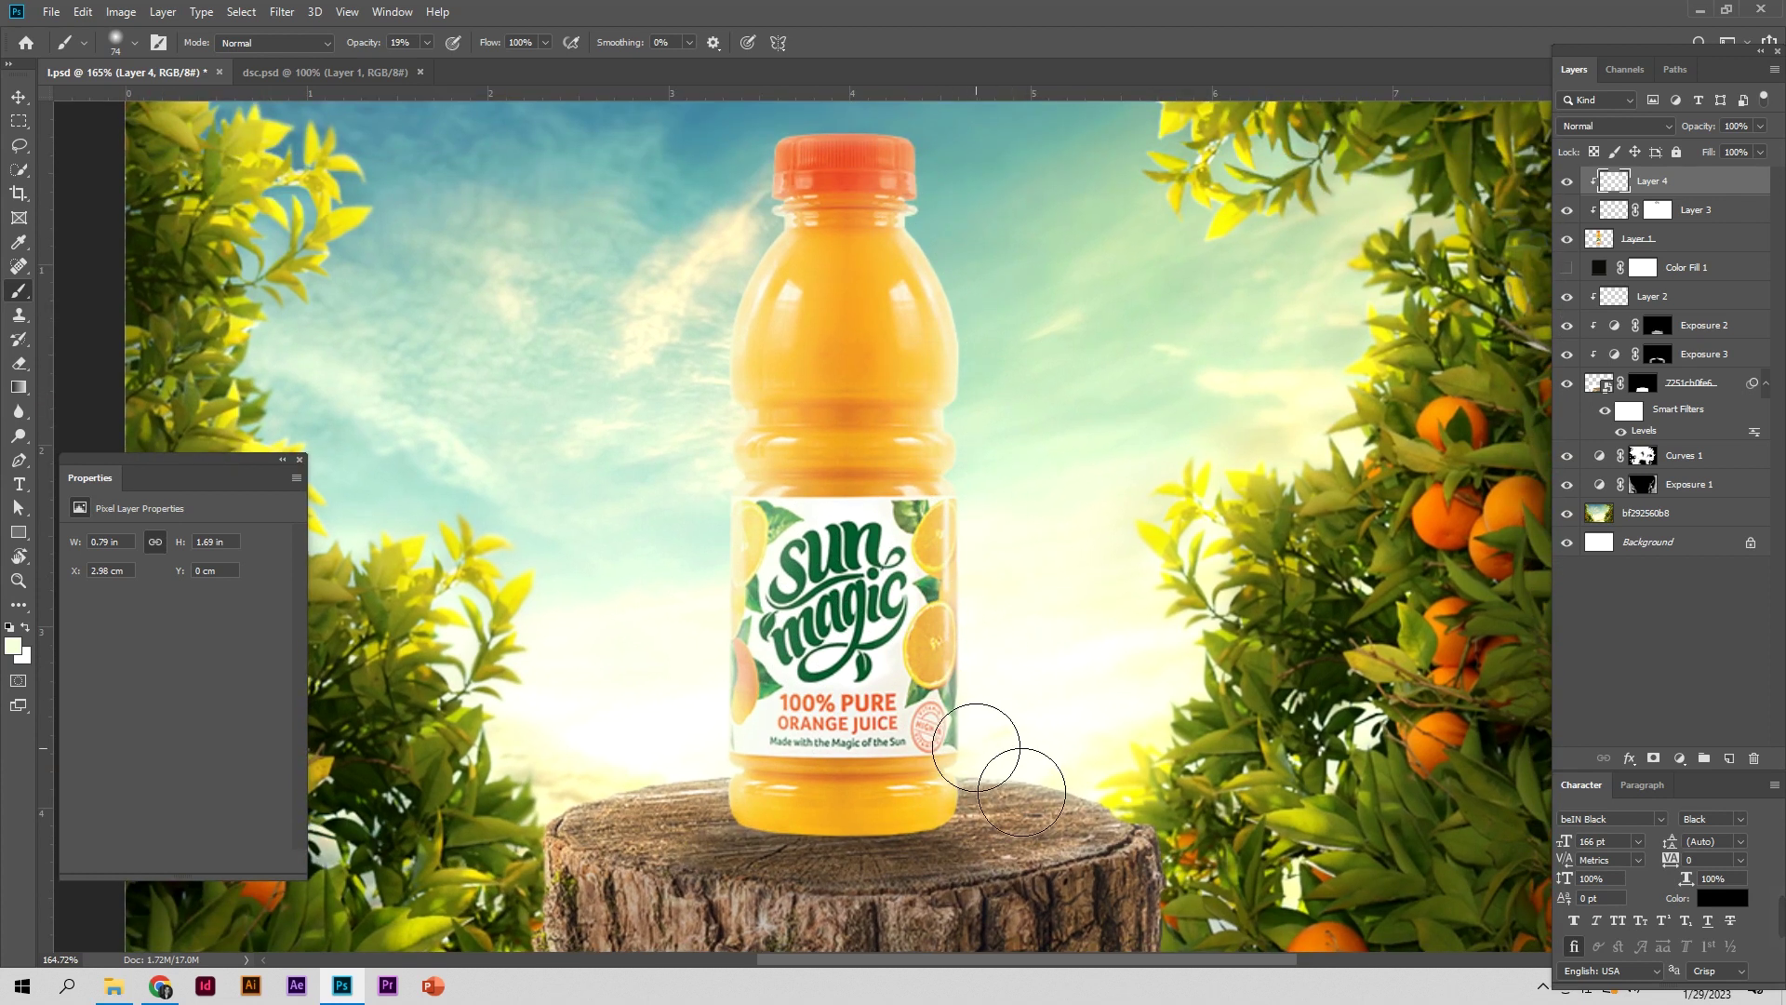
{"action": "key", "text": "z"}
{"action": "key", "text": "ctrl+1"}
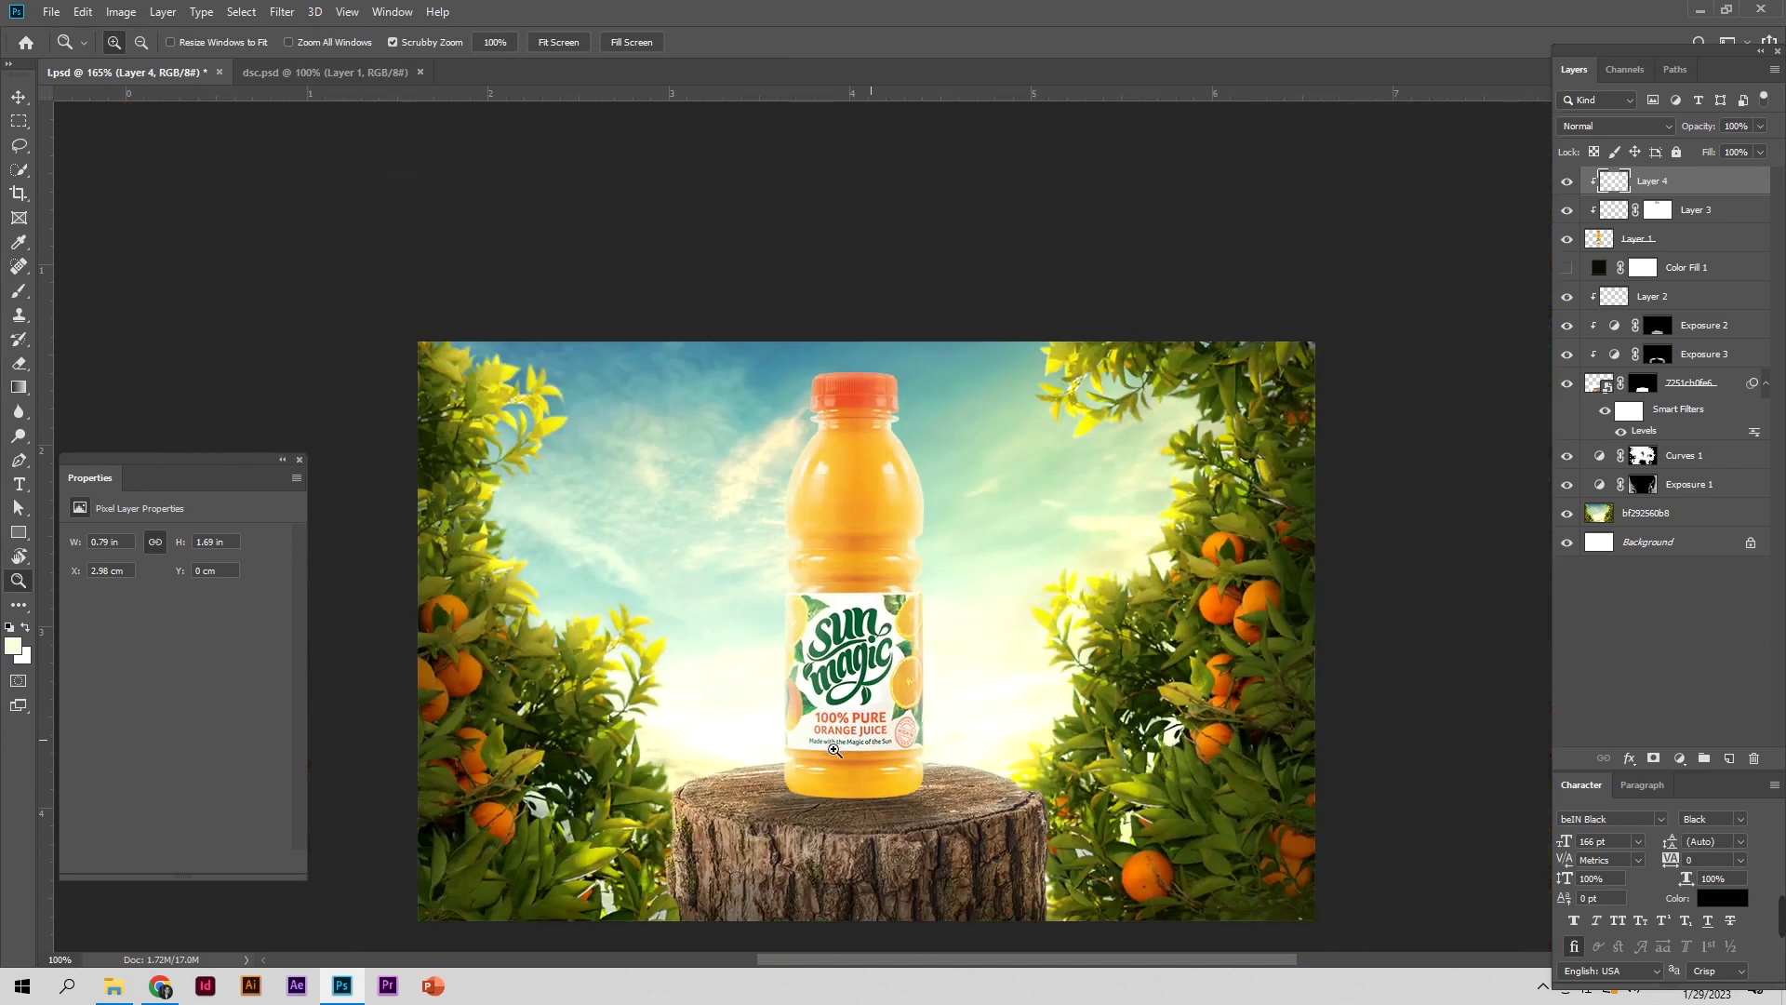
Compare the stump with Exposure 3 hidden and shown, and set its gamma correction to 1.00
{"action": "left_click", "coordinate": [18, 96]}
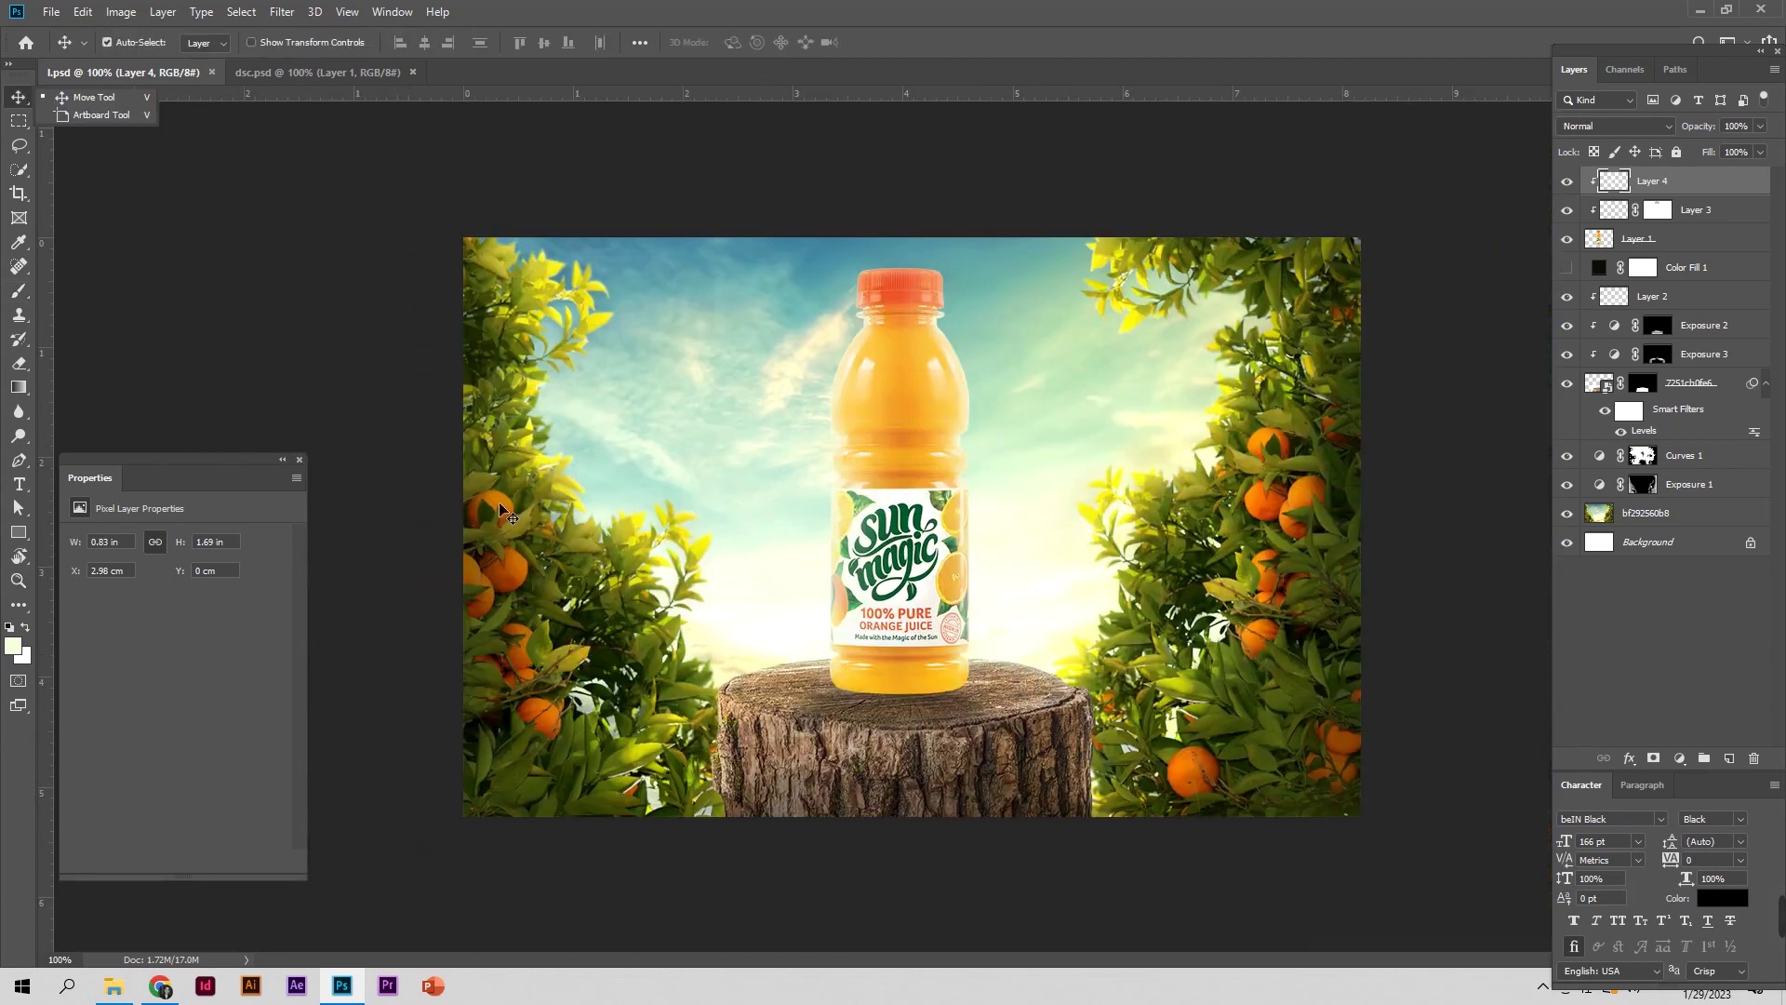
{"action": "left_click", "coordinate": [805, 693]}
{"action": "left_click", "coordinate": [1570, 355]}
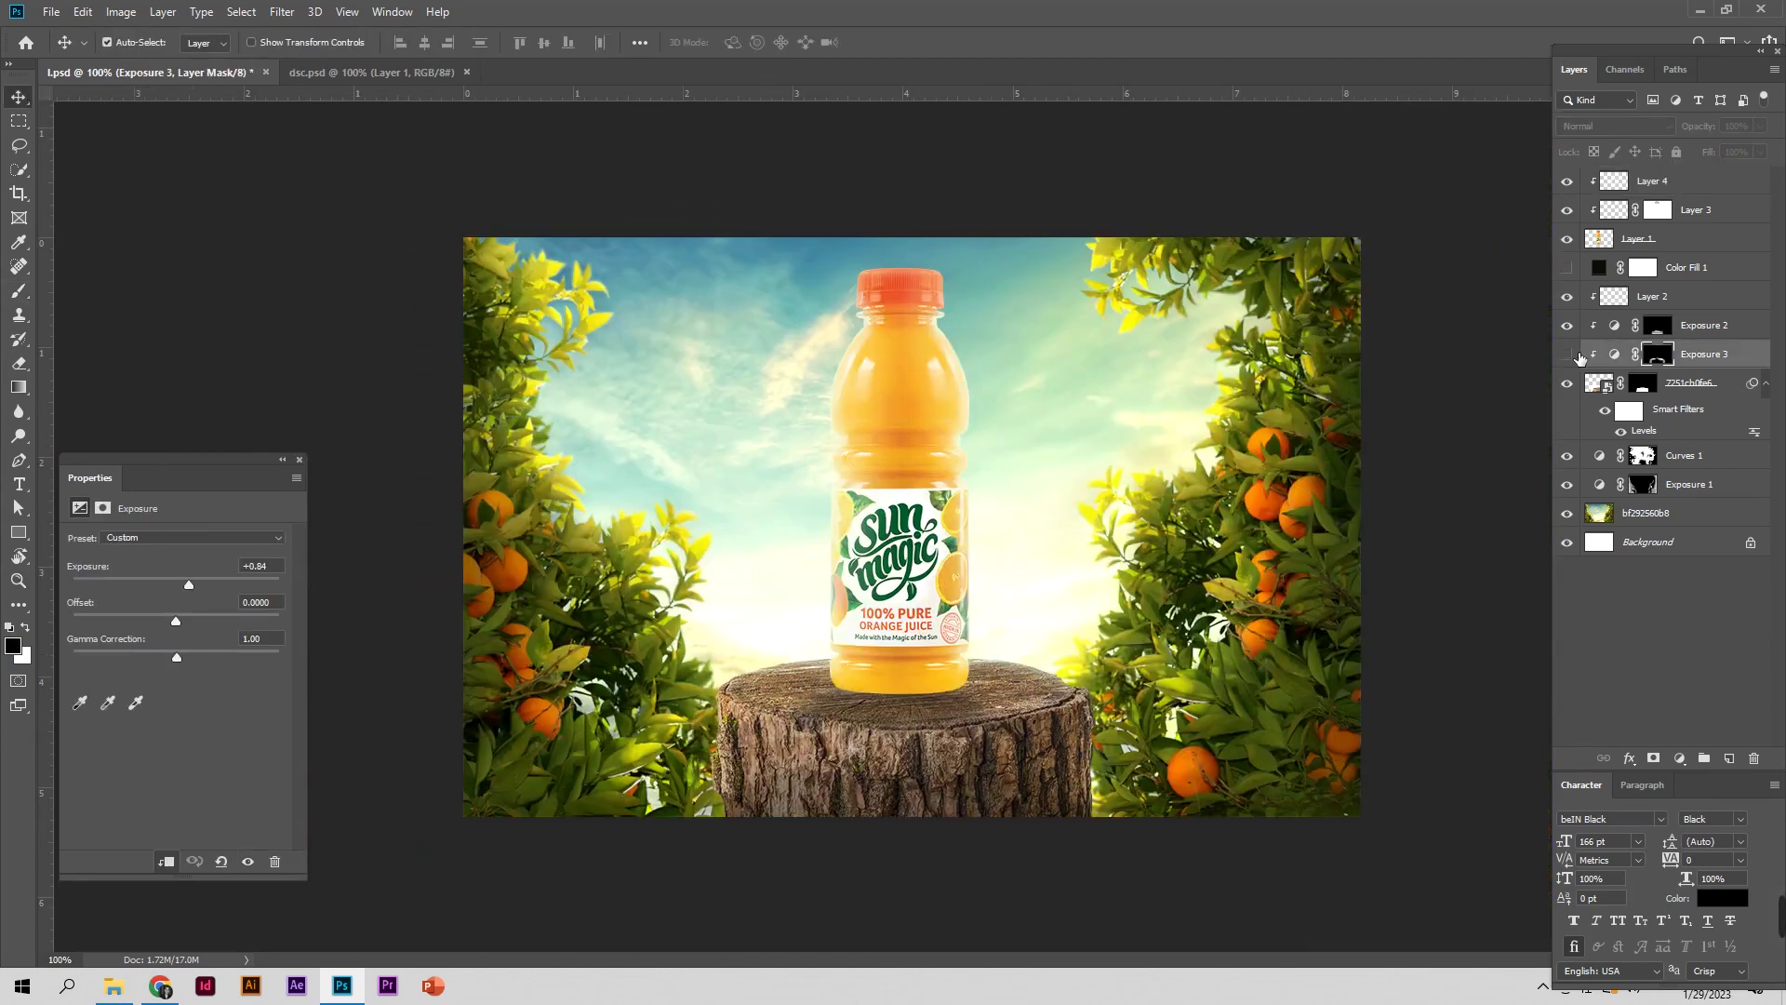
{"action": "left_click", "coordinate": [1568, 354]}
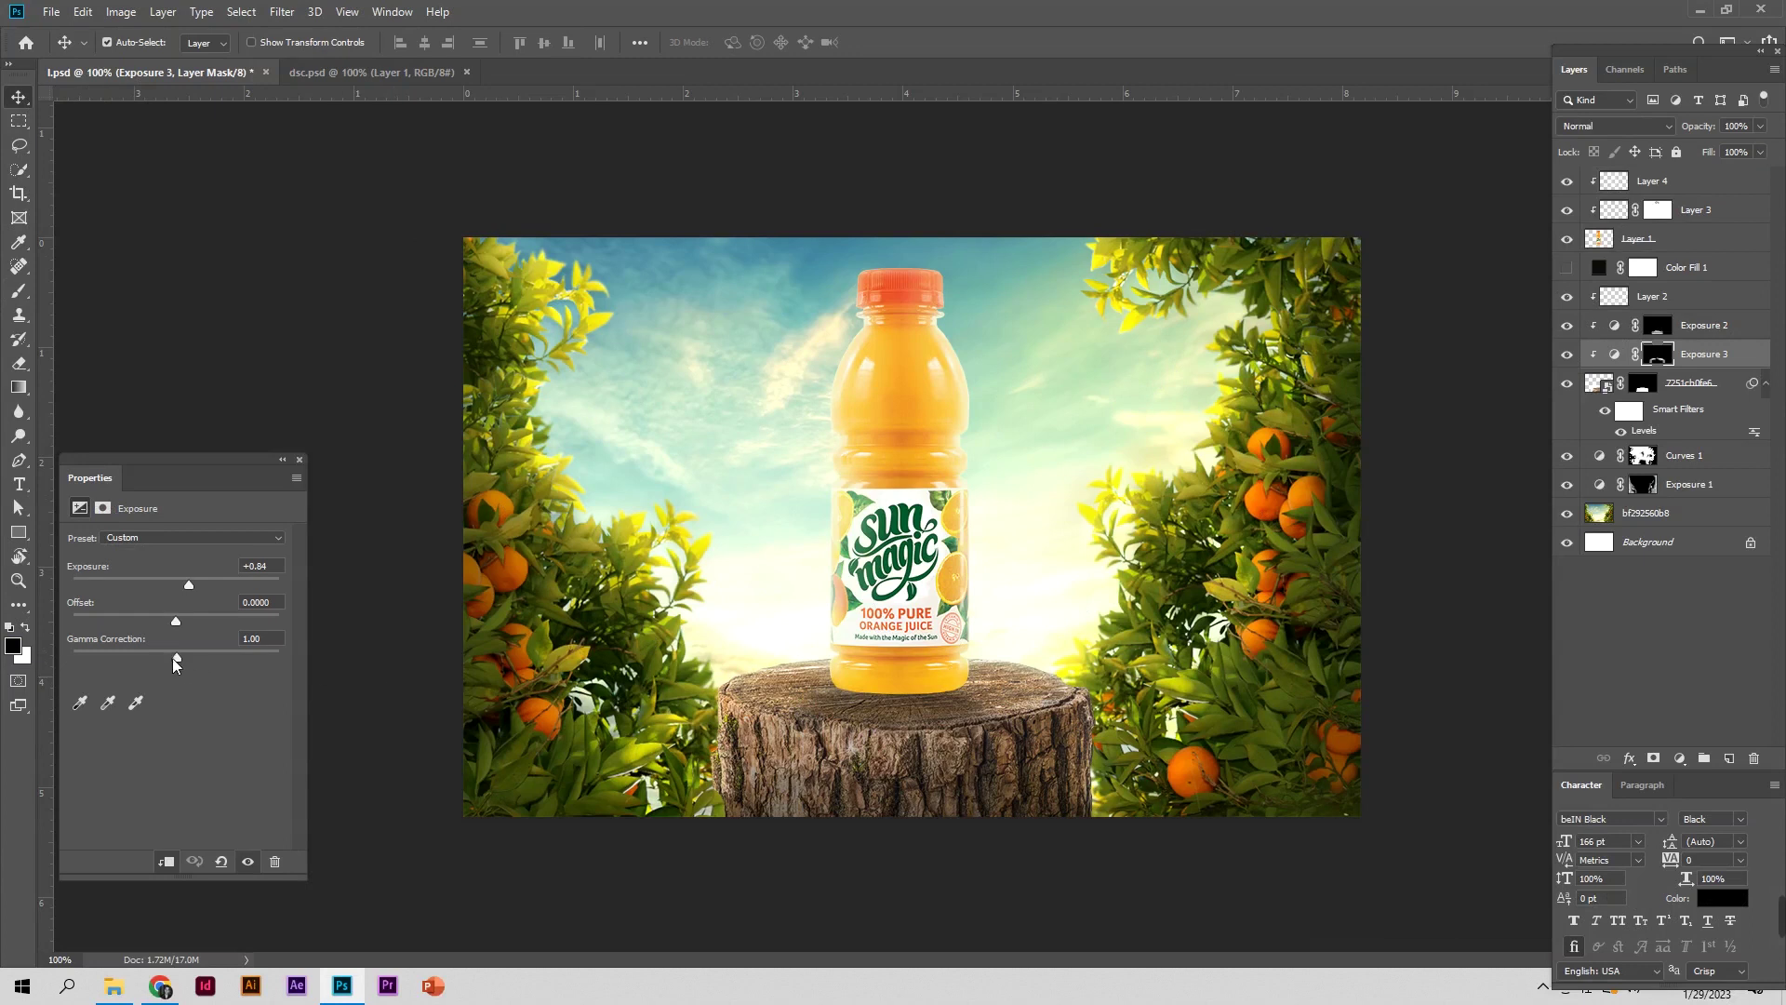
{"action": "left_click_drag", "start_coordinate": [157, 663], "coordinate": [178, 663]}
{"action": "left_click", "coordinate": [1637, 296]}
{"action": "left_click", "coordinate": [1568, 298]}
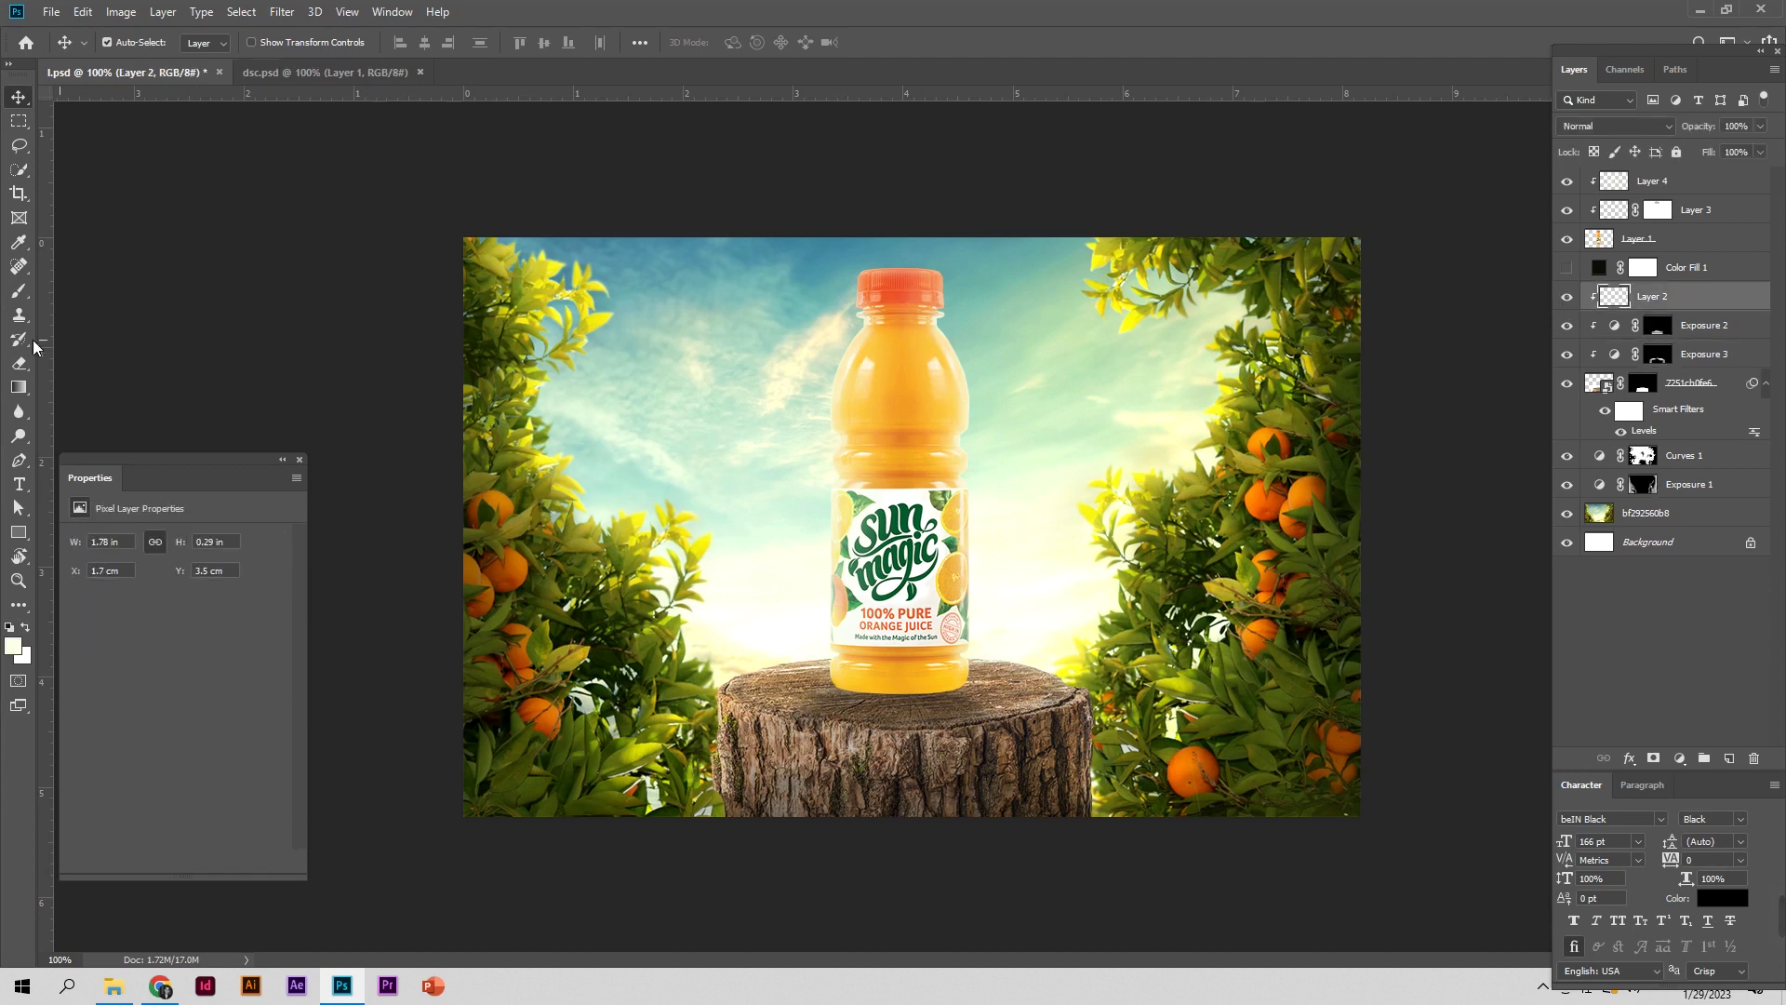
Paint soft light on Layer 2 over the stump's top with a large brush
{"action": "left_click", "coordinate": [17, 300]}
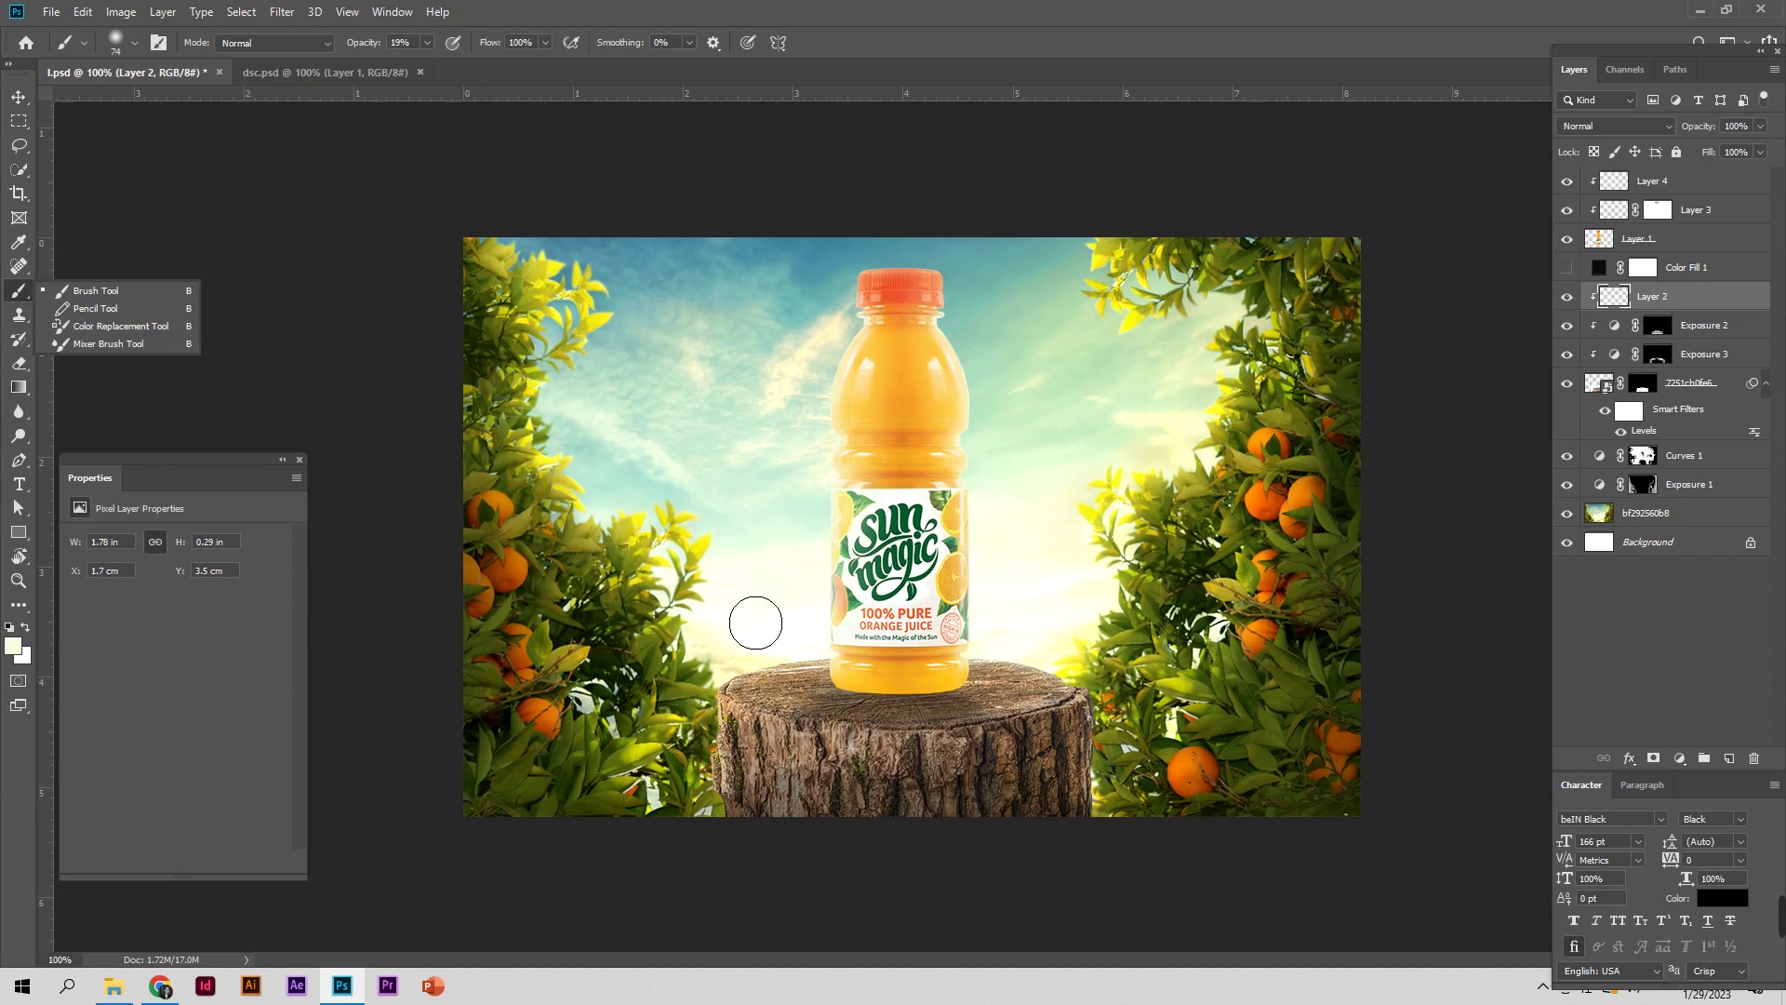
{"action": "mouse_move", "coordinate": [744, 600]}
{"action": "left_mouse_down"}
{"action": "mouse_move", "coordinate": [797, 654]}
{"action": "mouse_move", "coordinate": [745, 657]}
{"action": "left_mouse_up"}
{"action": "left_click_drag", "start_coordinate": [1011, 657], "coordinate": [1067, 664]}
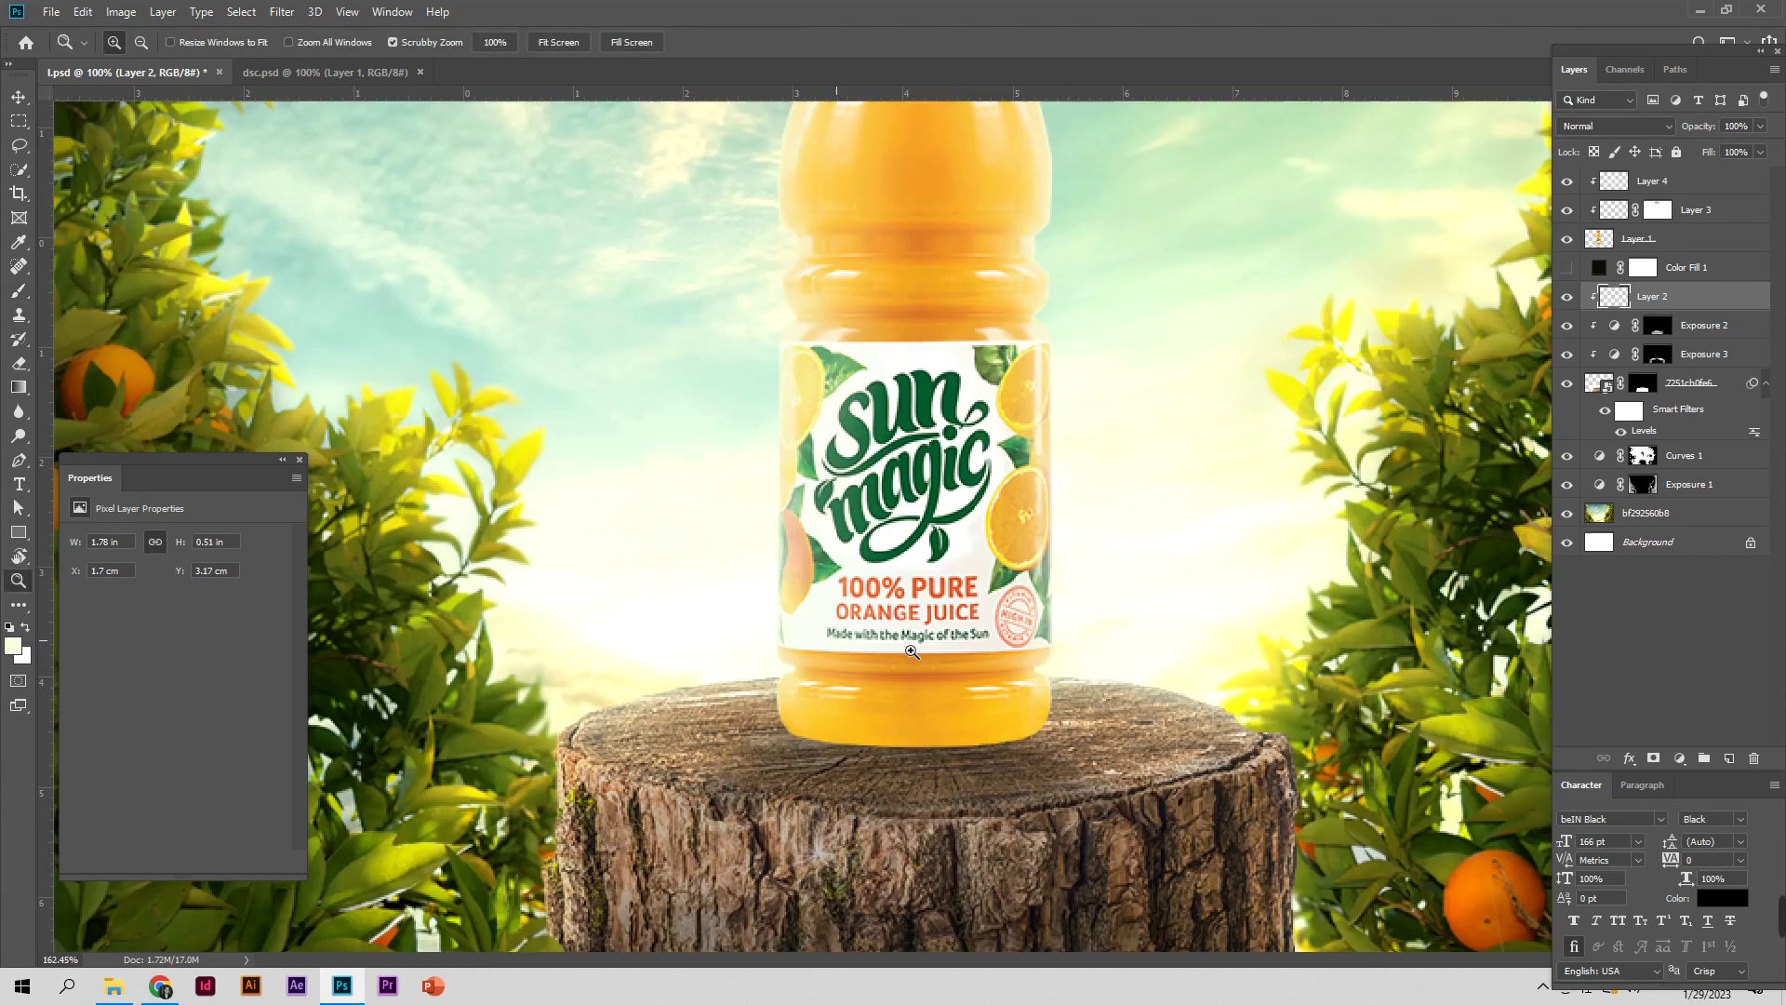
{"action": "scroll", "coordinate": [805, 656], "scroll_direction": "up", "scroll_amount": 3}
{"action": "left_click_drag", "start_coordinate": [806, 659], "coordinate": [771, 659]}
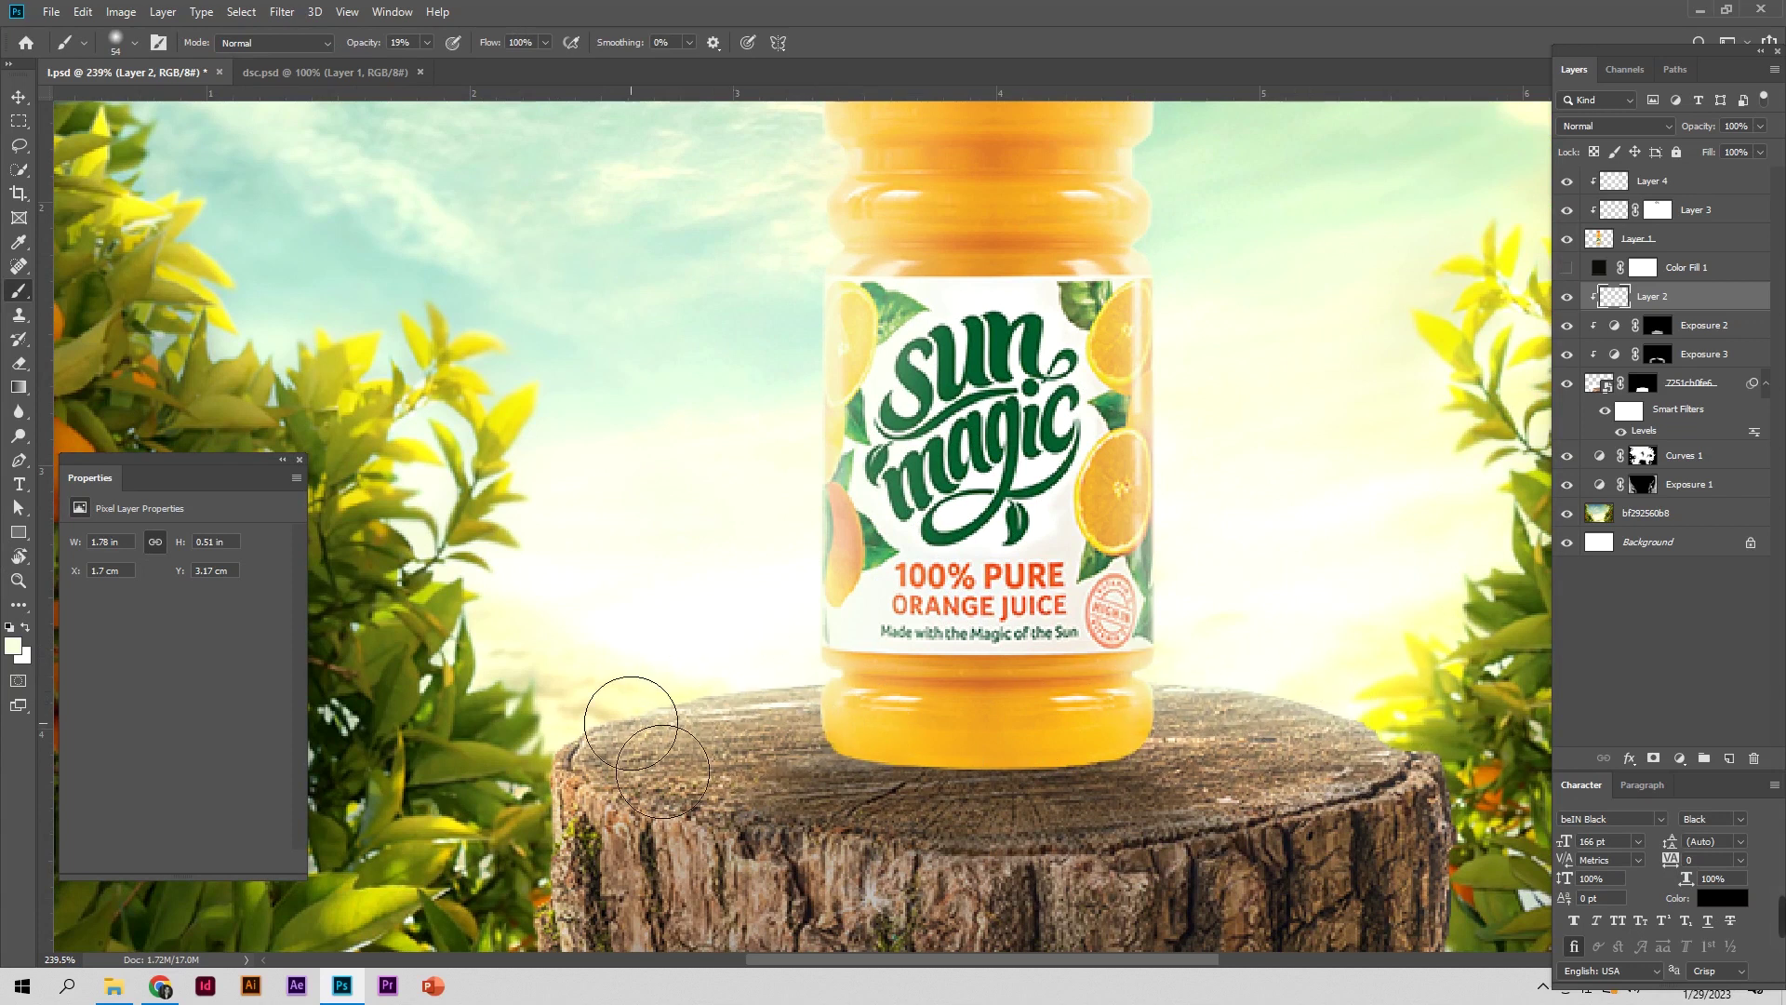
{"action": "key", "text": "z"}
{"action": "mouse_move", "coordinate": [618, 717]}
{"action": "left_mouse_down"}
{"action": "mouse_move", "coordinate": [550, 725]}
{"action": "mouse_move", "coordinate": [651, 724]}
{"action": "left_mouse_up"}
Brighten the stump's right edge with a smaller brush, then review the bottle close up
{"action": "key", "text": "b"}
{"action": "left_click_drag", "start_coordinate": [781, 572], "coordinate": [753, 572]}
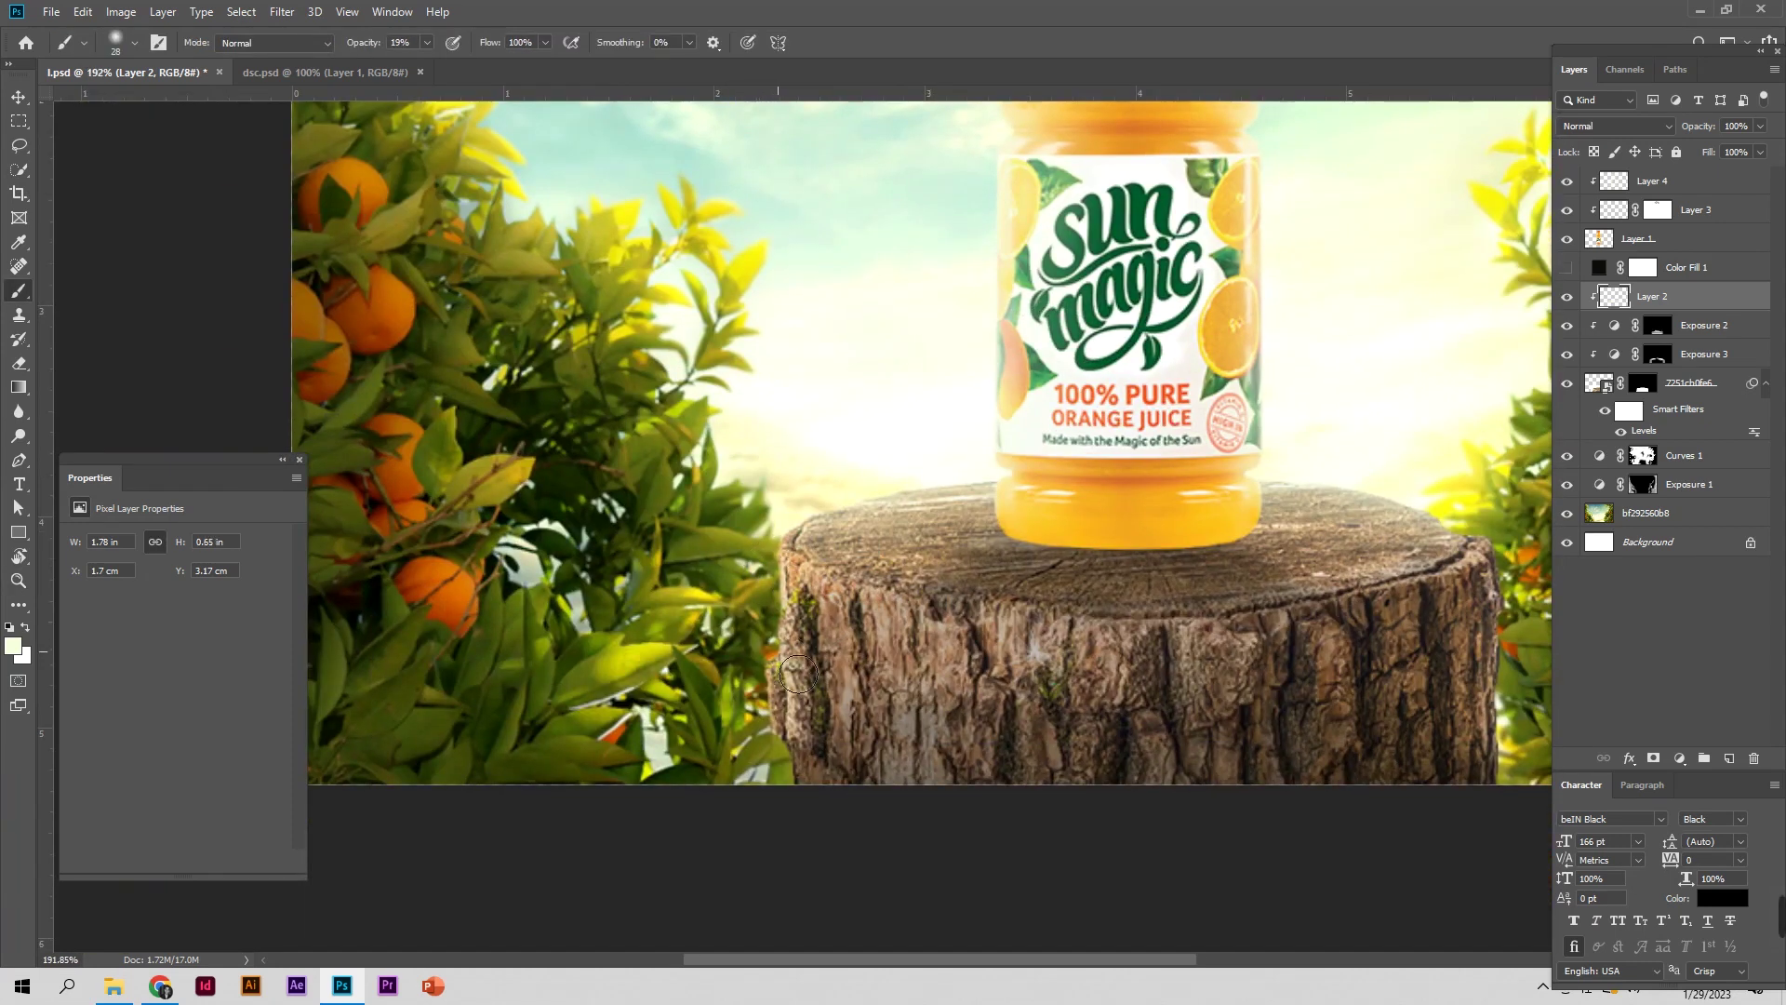
{"action": "scroll", "coordinate": [790, 707], "scroll_direction": "right", "scroll_amount": 5}
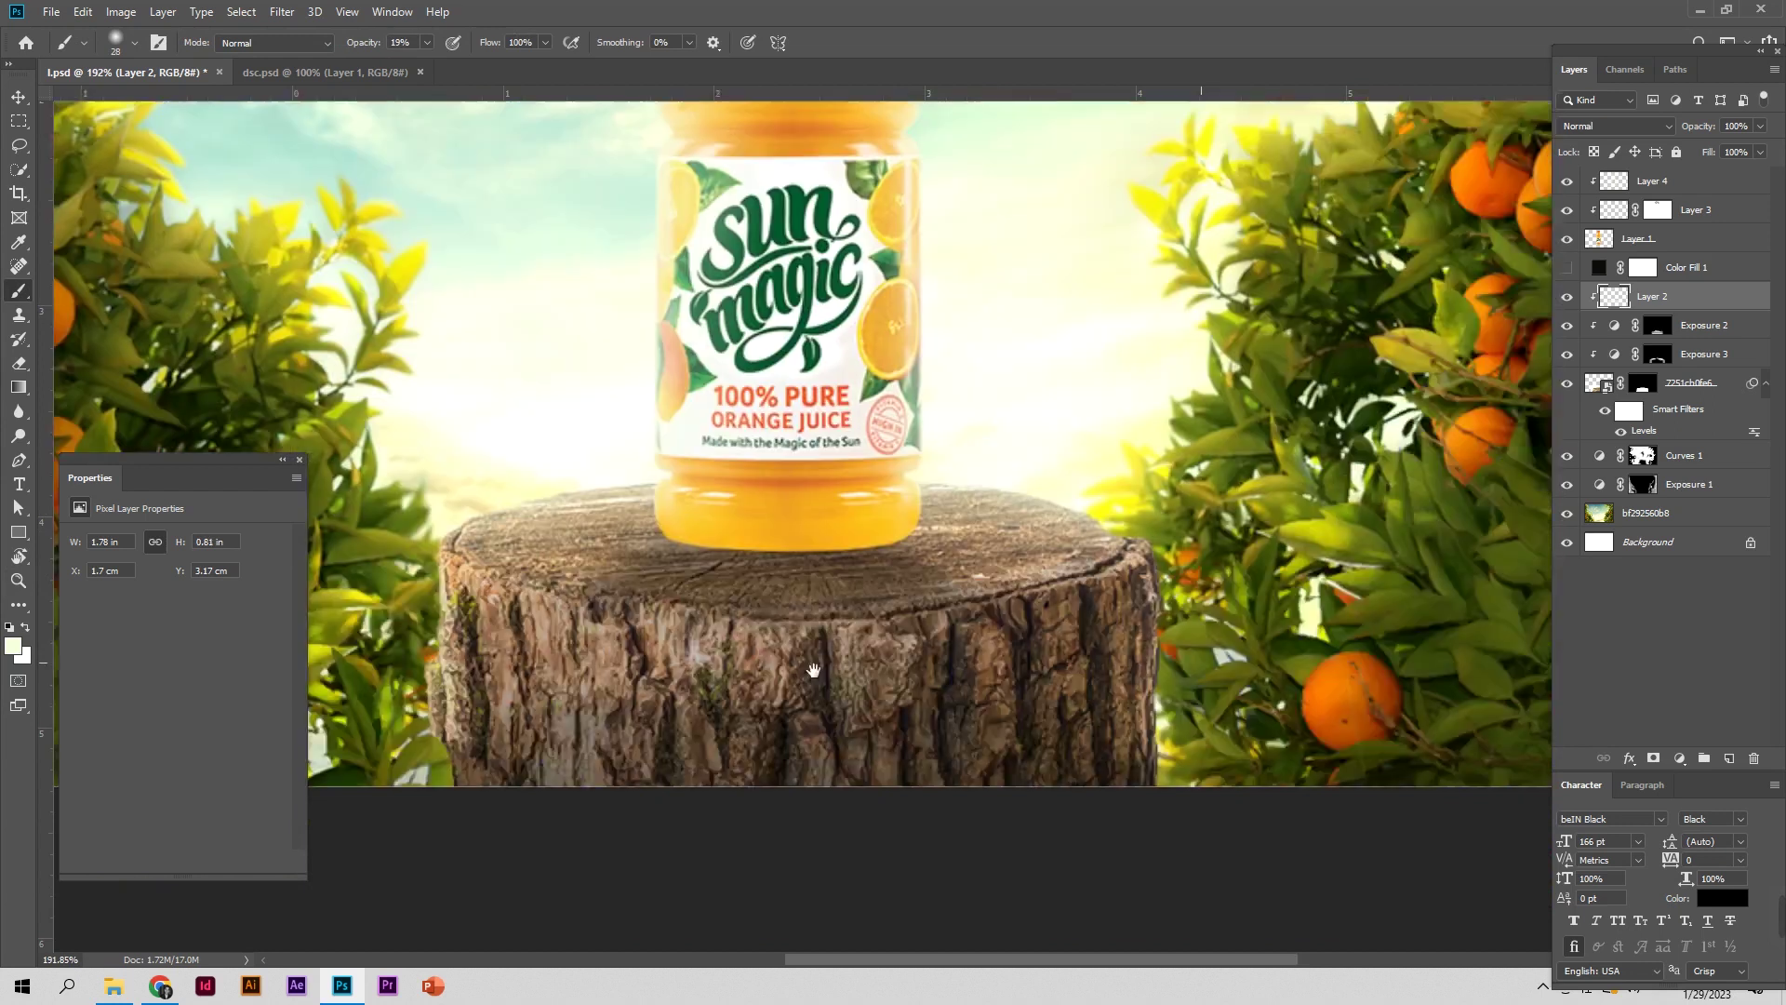
{"action": "left_click_drag", "start_coordinate": [1129, 643], "coordinate": [1129, 704]}
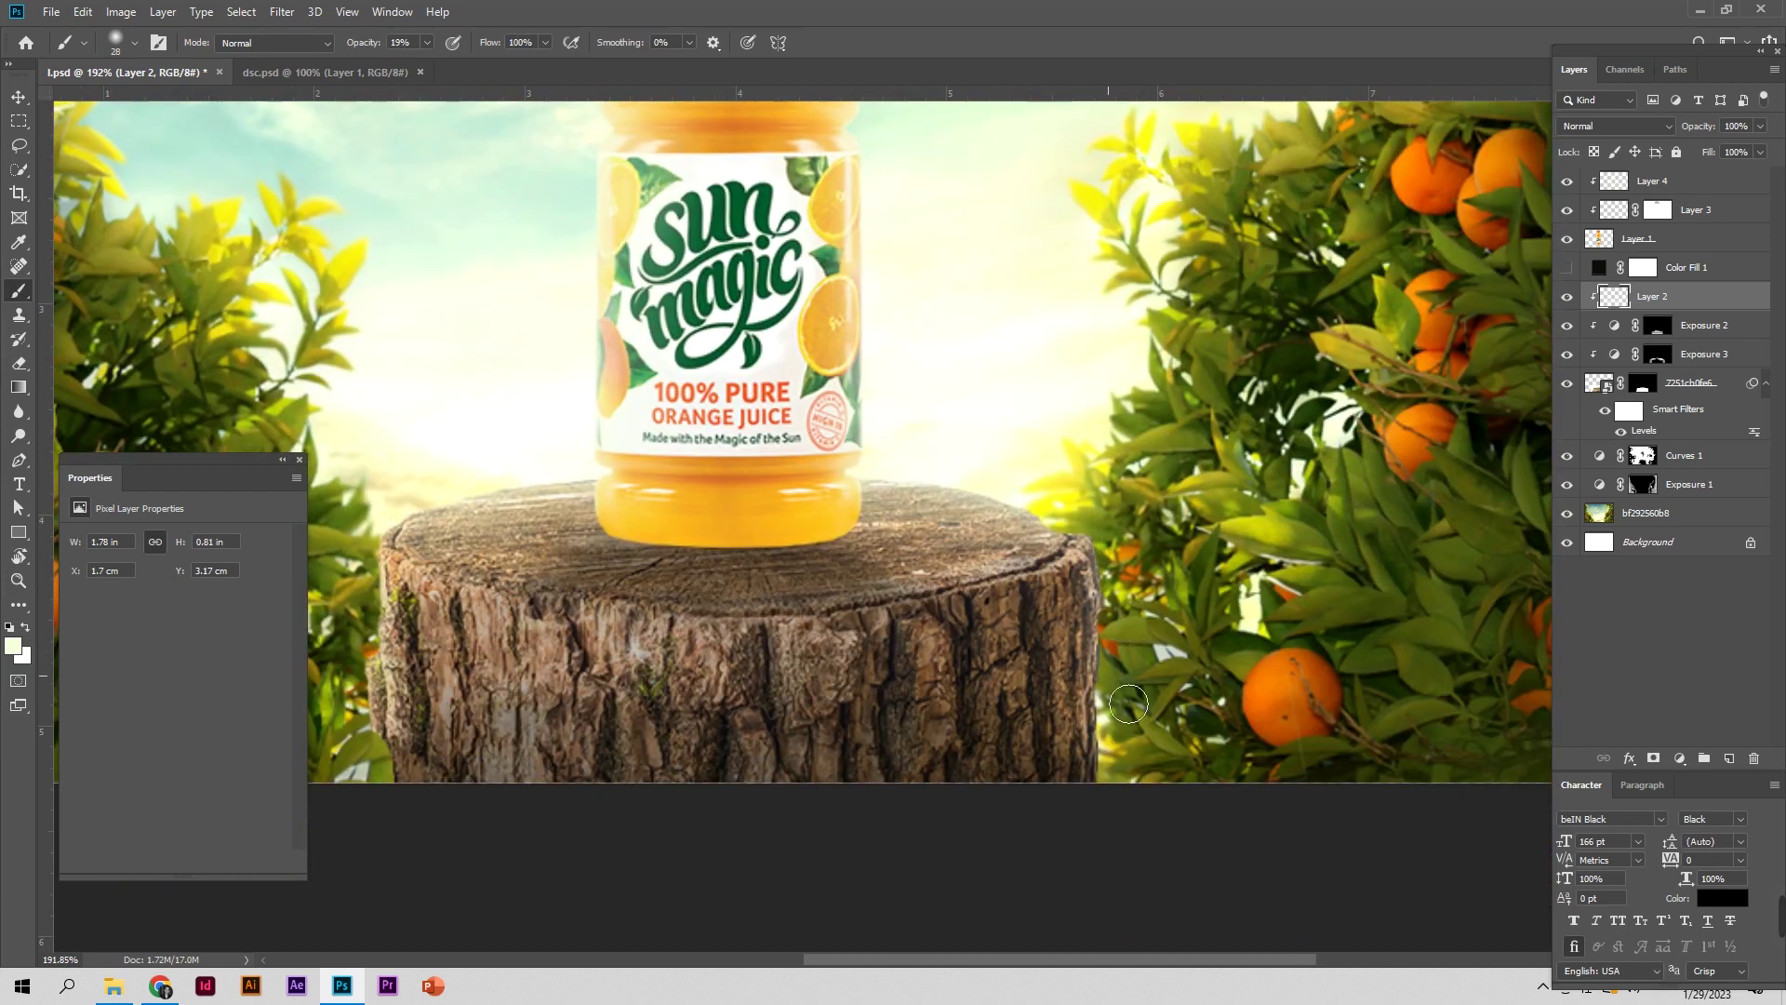
{"action": "key", "text": "z"}
{"action": "mouse_move", "coordinate": [1089, 640]}
{"action": "left_mouse_down"}
{"action": "mouse_move", "coordinate": [988, 622]}
{"action": "mouse_move", "coordinate": [1004, 626]}
{"action": "left_mouse_up"}
{"action": "key", "text": "b"}
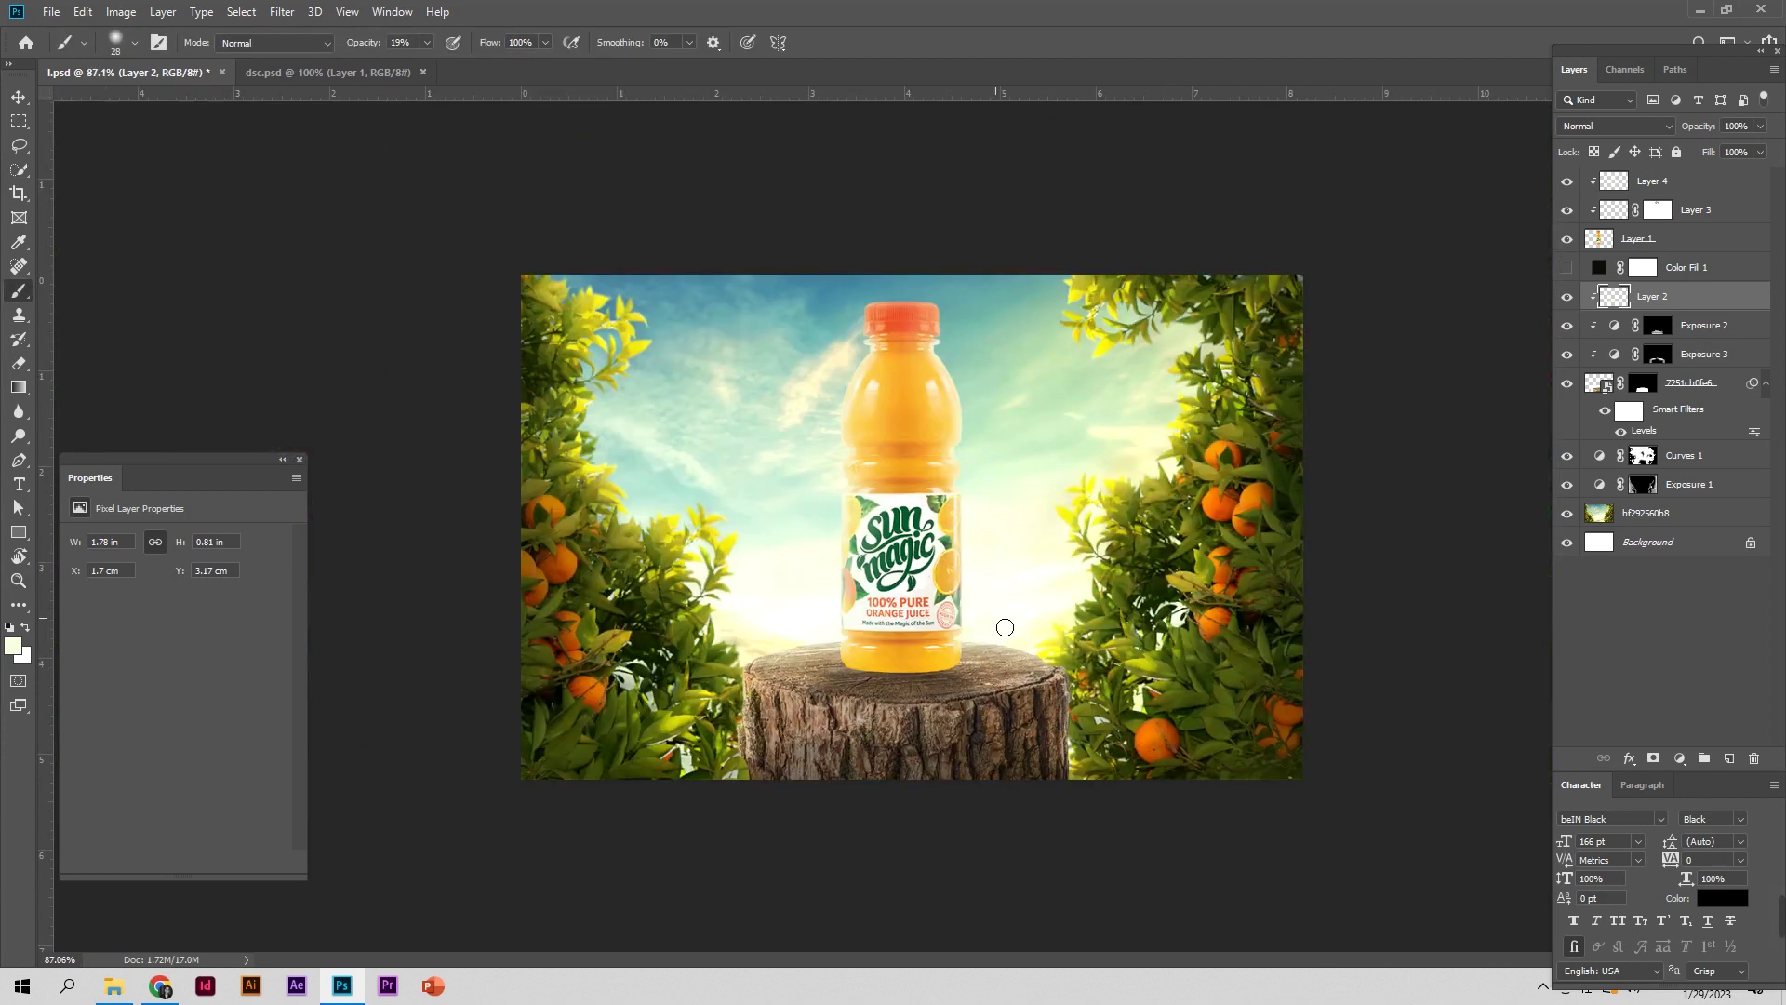
{"action": "key", "text": "z"}
{"action": "left_click_drag", "start_coordinate": [909, 530], "coordinate": [968, 532]}
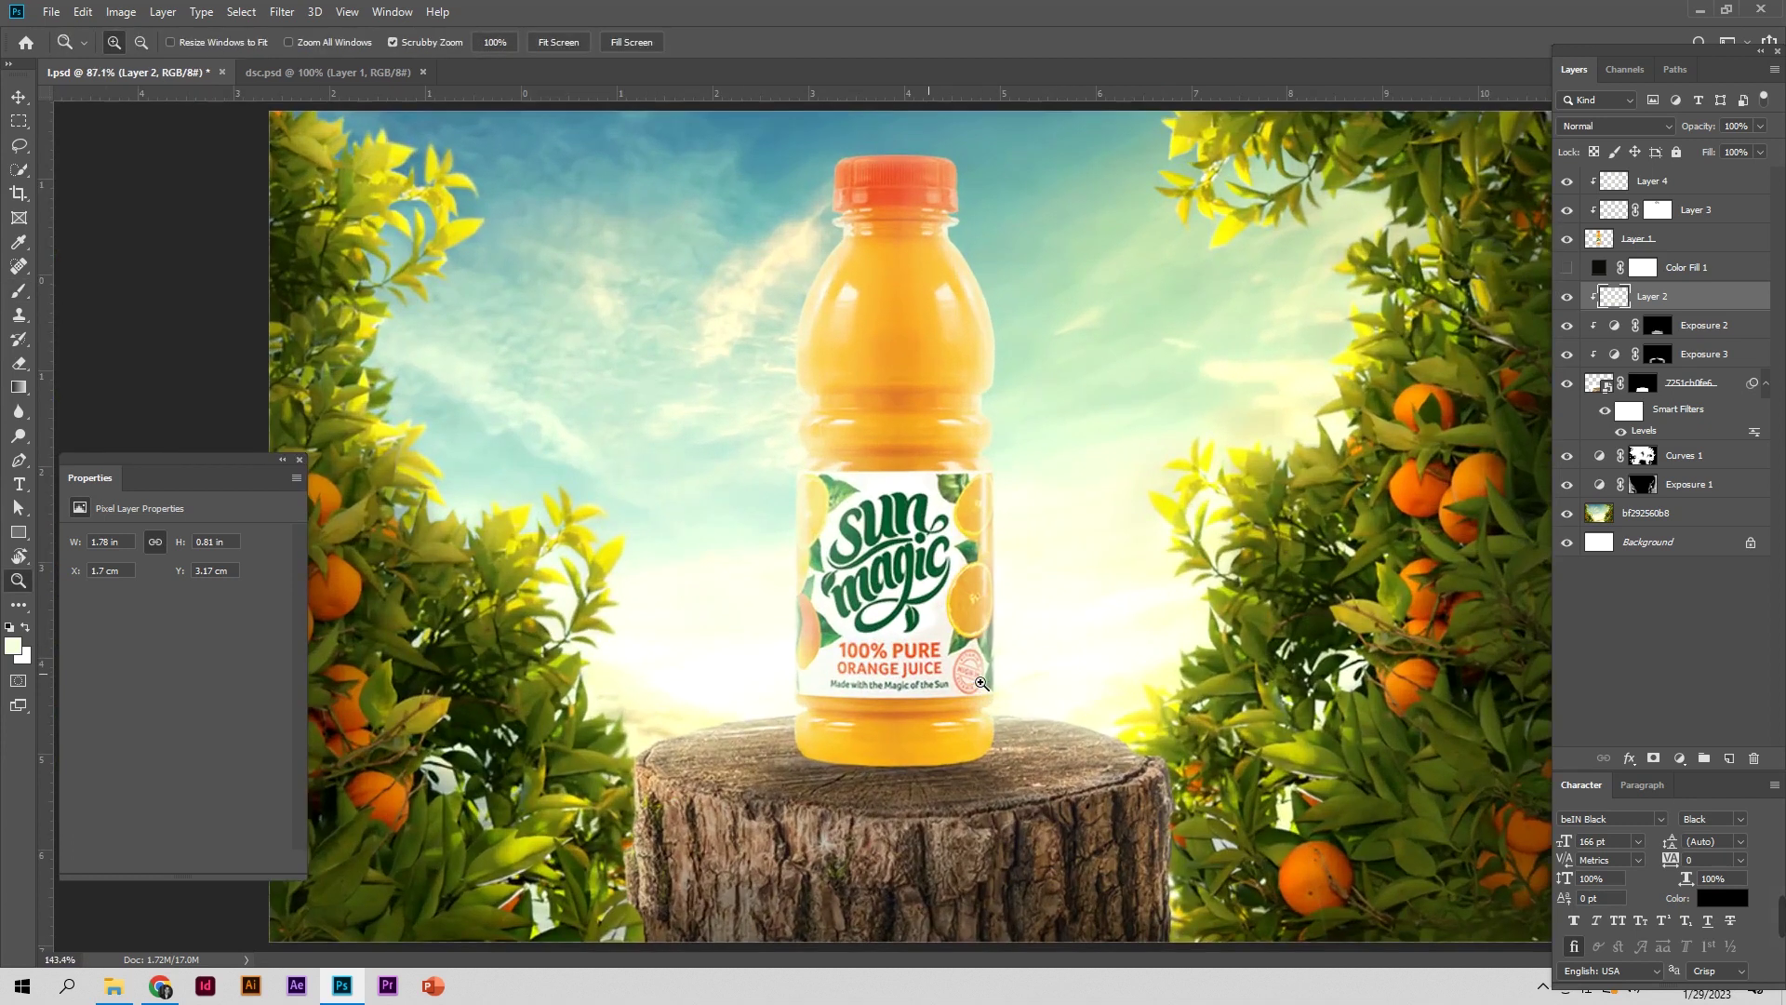
{"action": "key", "text": "v"}
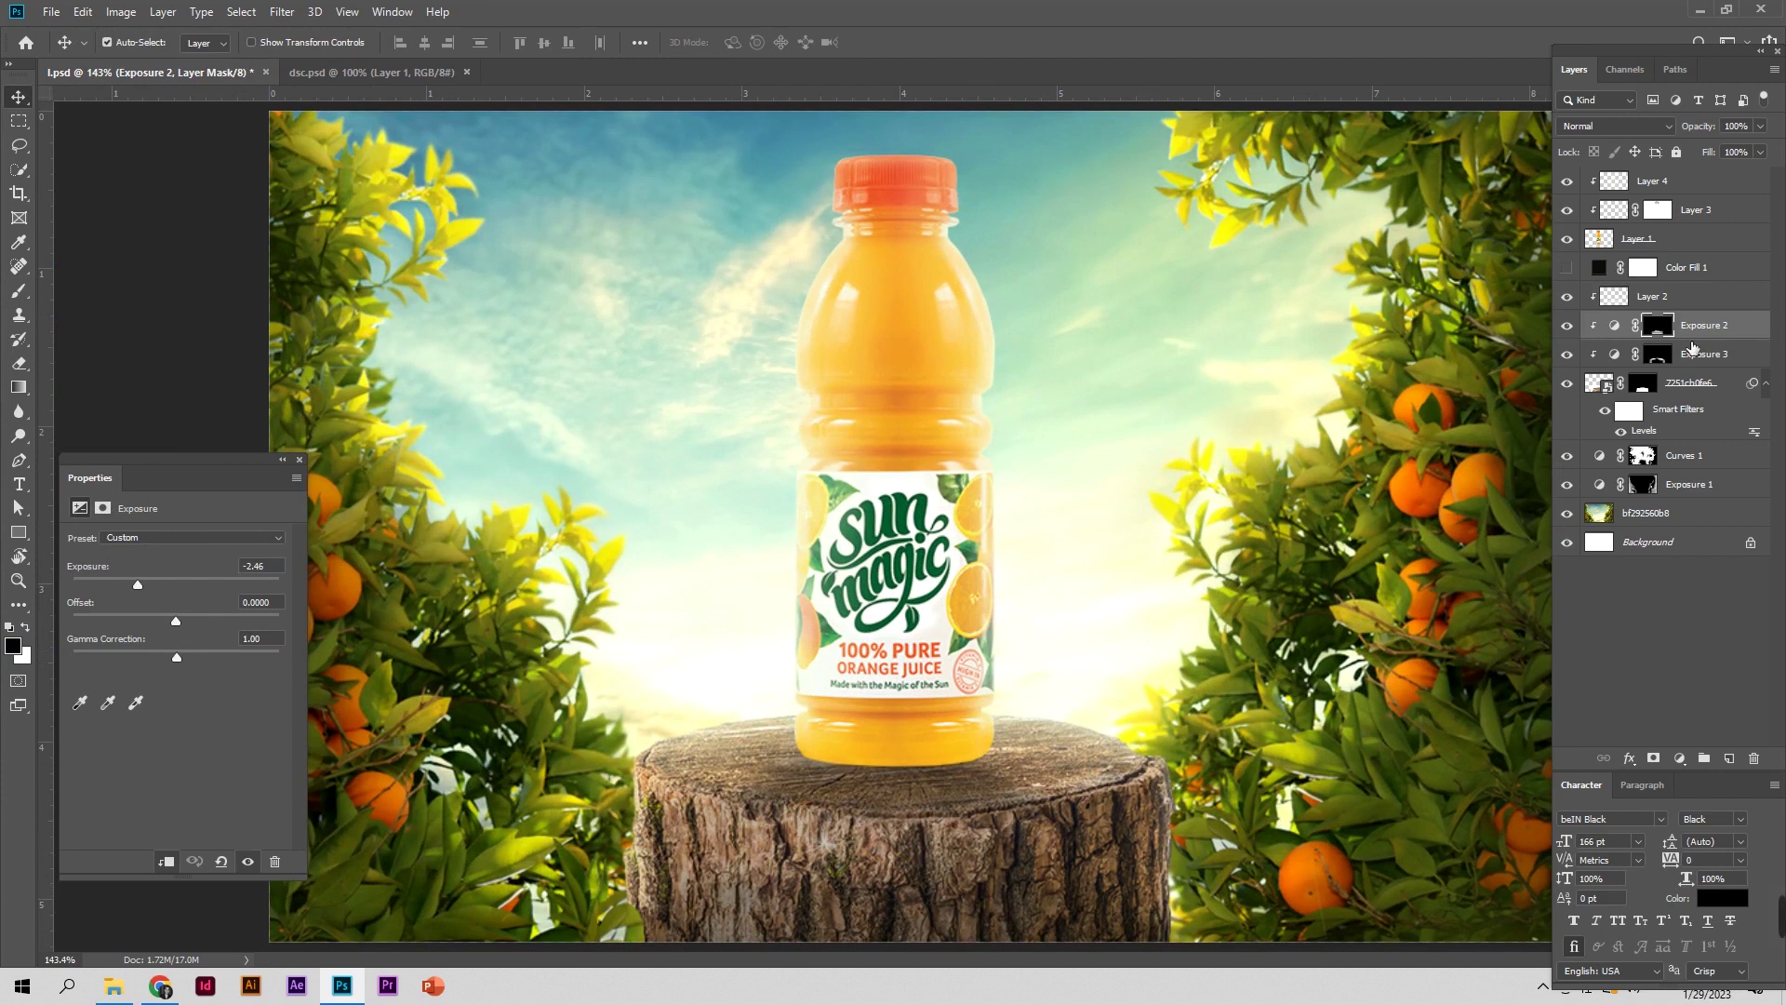
On a new layer, draw a Pen path under the bottle's base and make it a selection
{"action": "left_click", "coordinate": [1741, 758]}
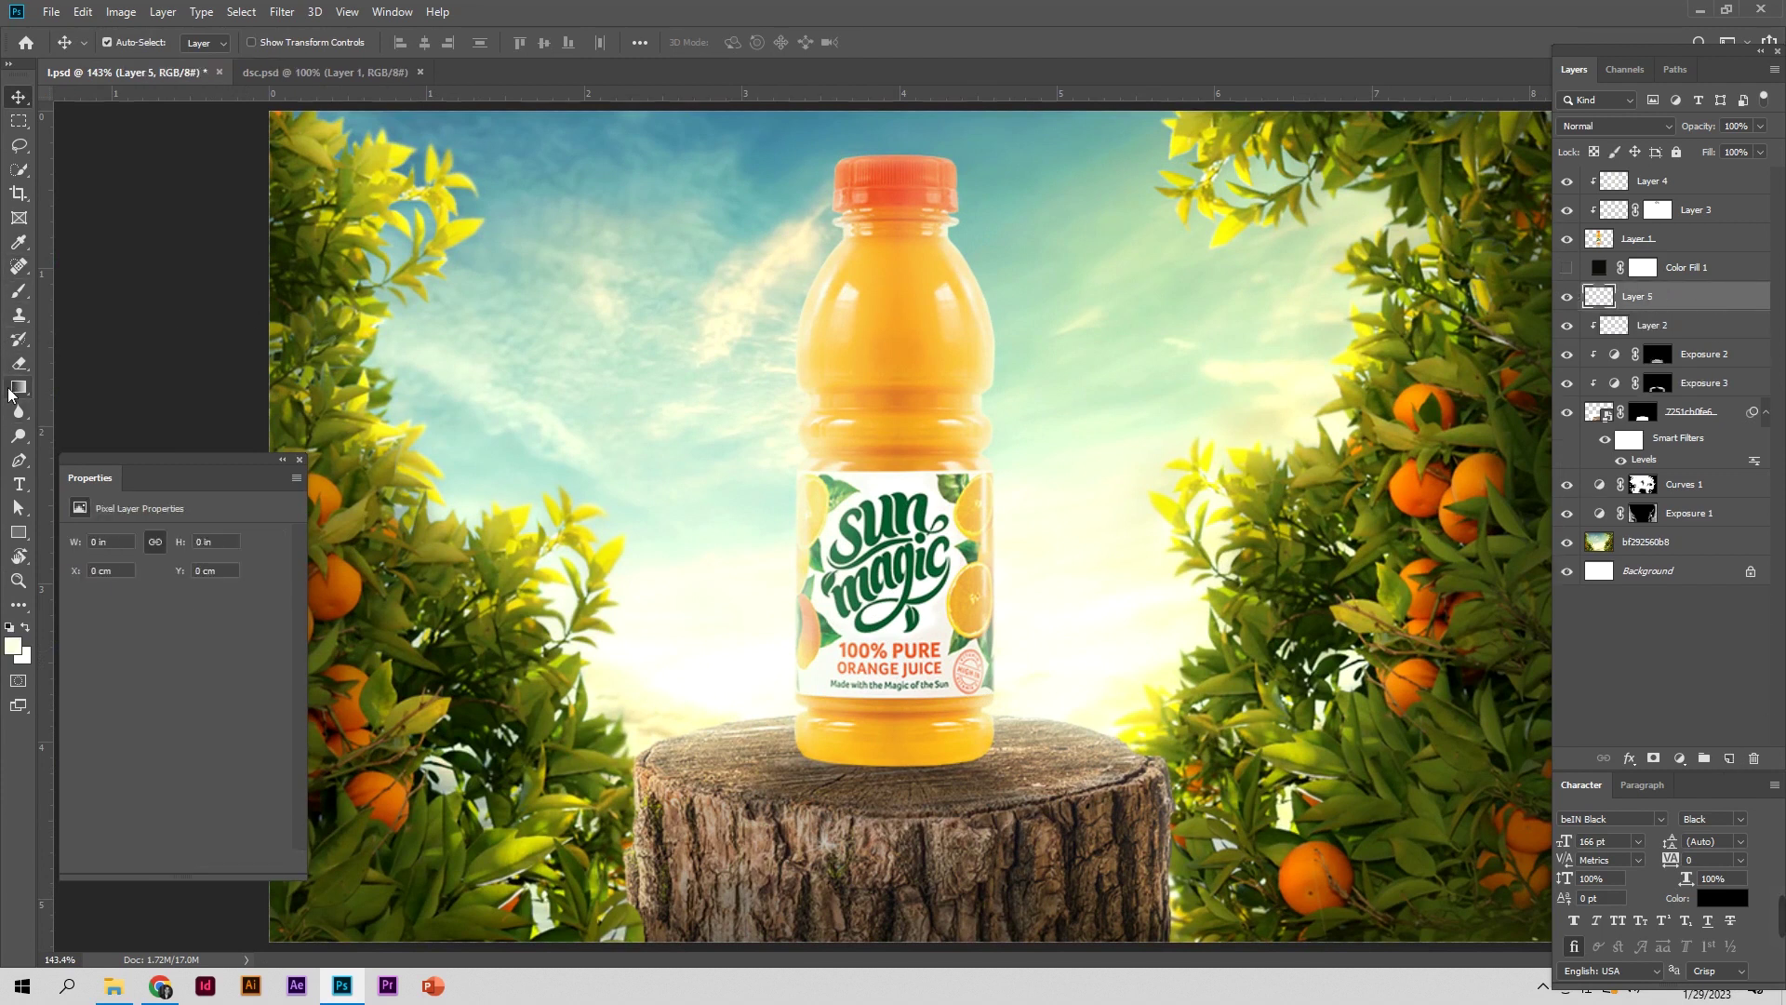
{"action": "left_click", "coordinate": [19, 460]}
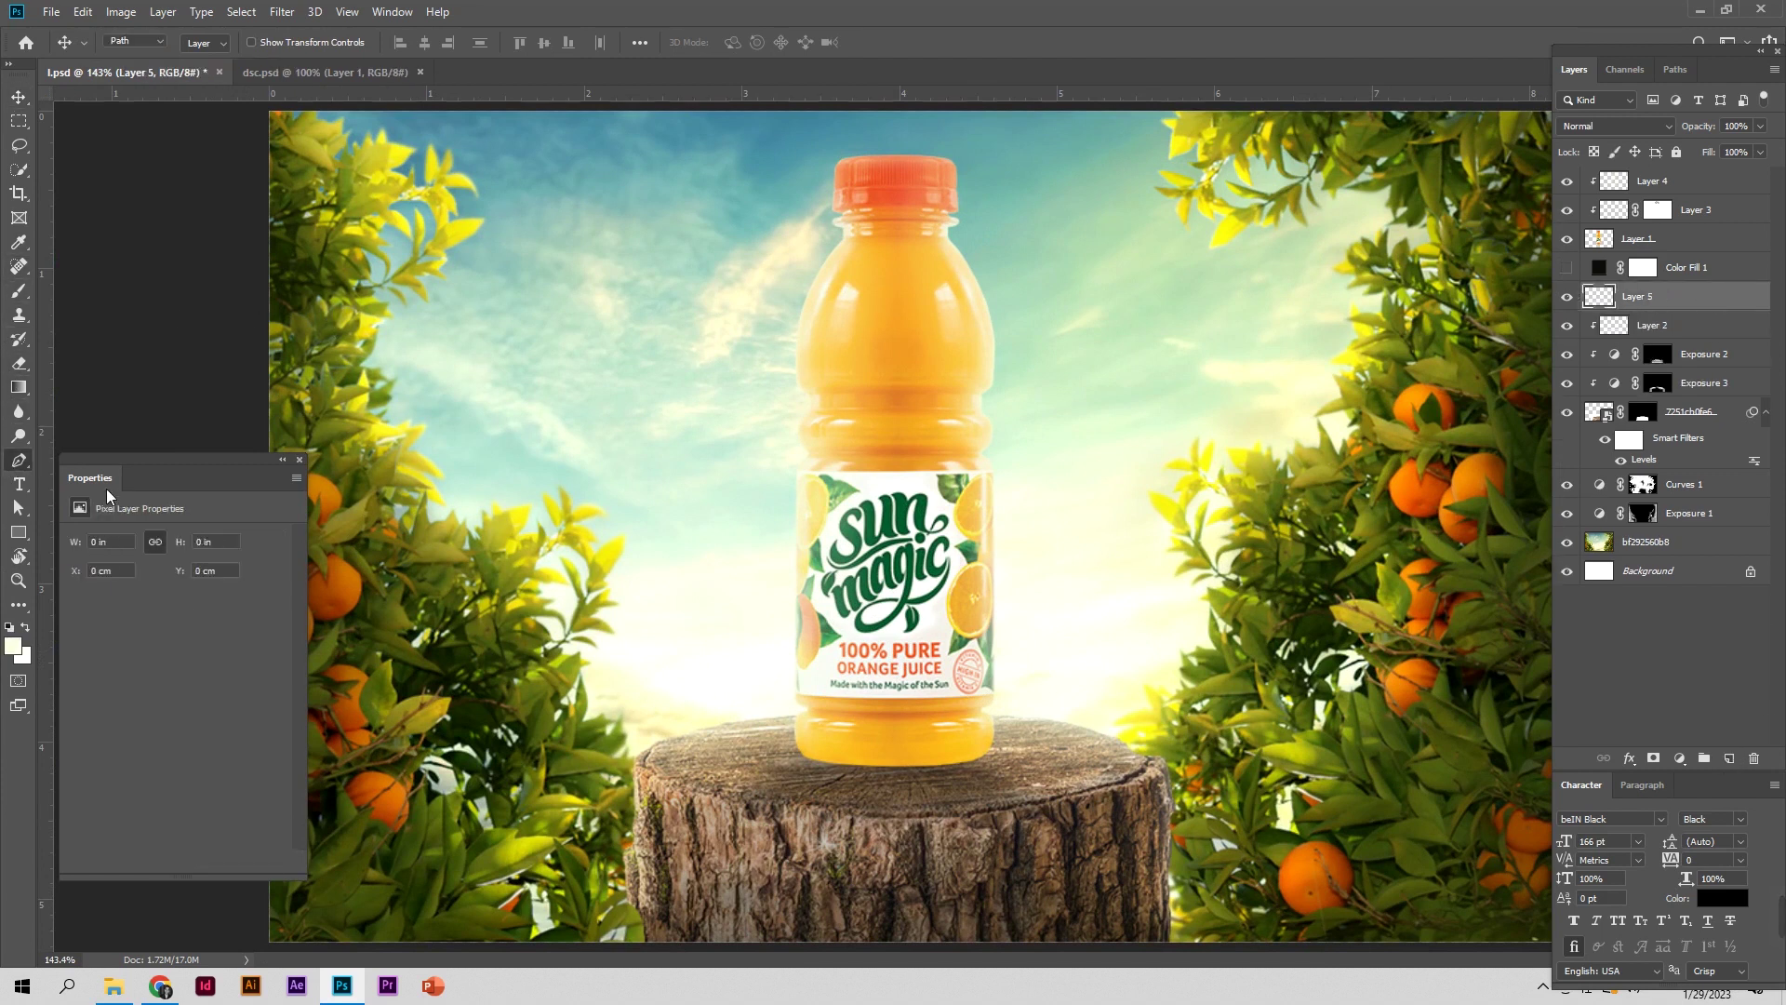
{"action": "left_click", "coordinate": [804, 755]}
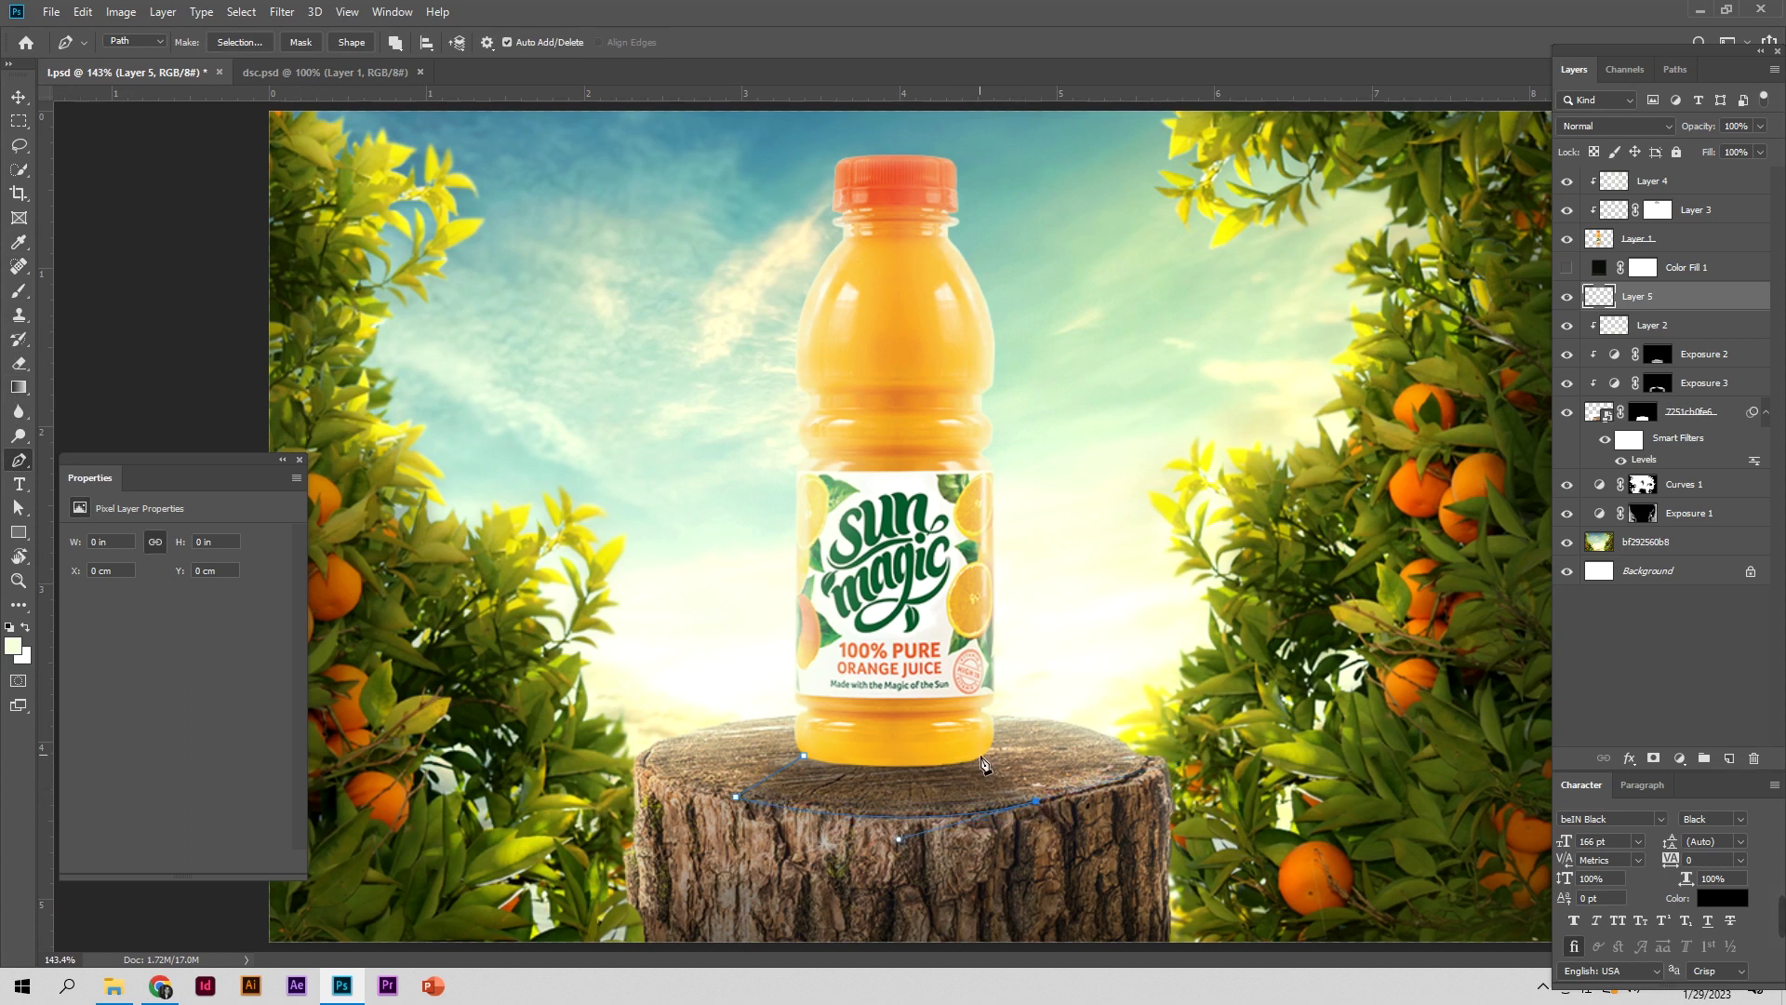
{"action": "right_click", "coordinate": [910, 772]}
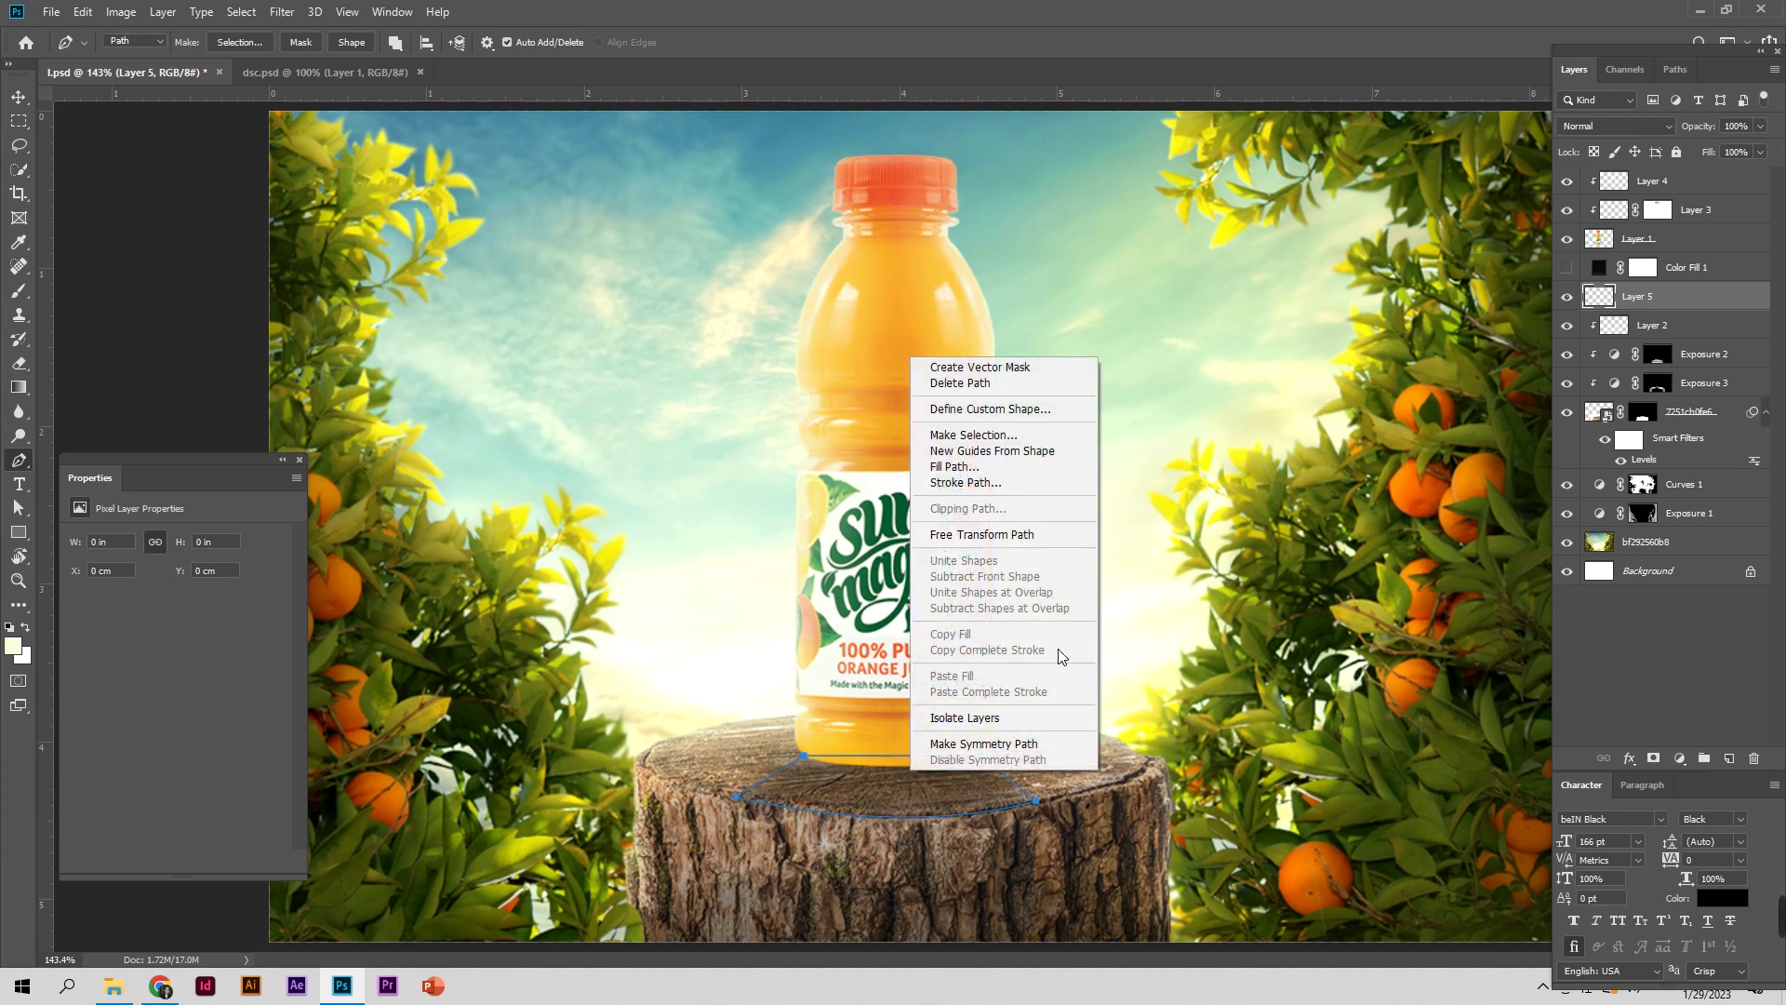
{"action": "left_click", "coordinate": [1051, 420]}
{"action": "left_click", "coordinate": [986, 267]}
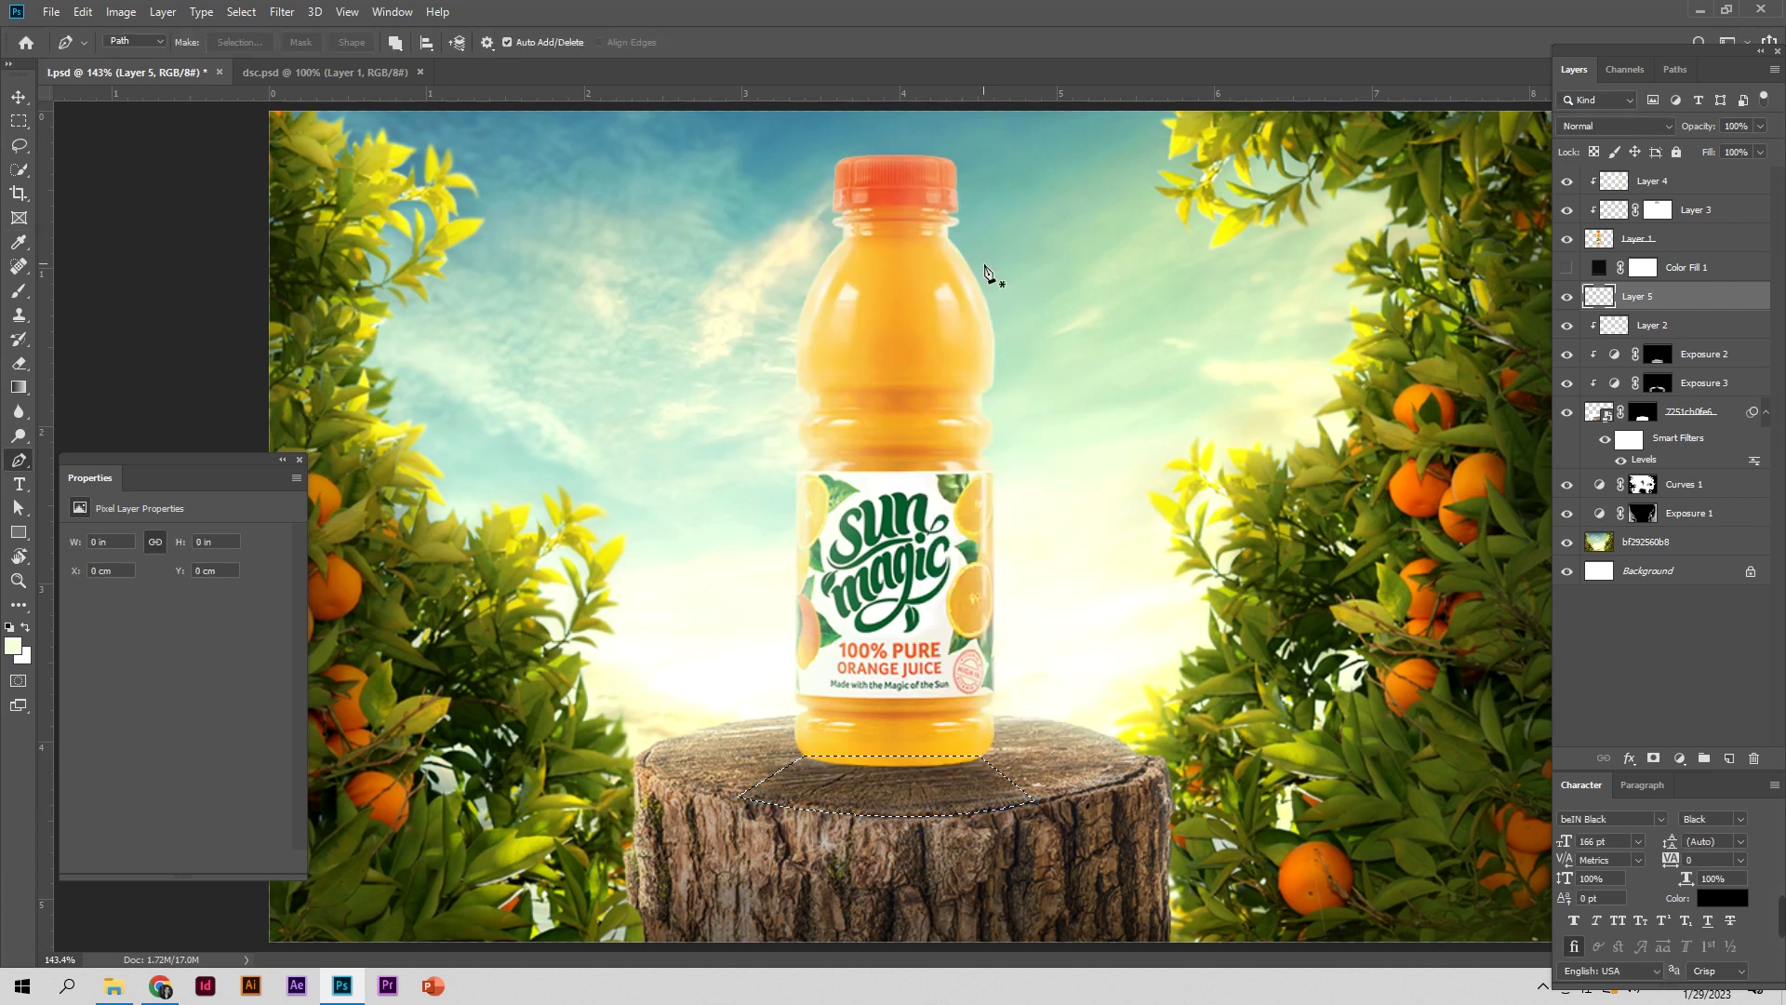
Fill the selection with a near-black #101010 Solid Color fill layer
{"action": "left_click", "coordinate": [1680, 759]}
{"action": "left_click", "coordinate": [1626, 410]}
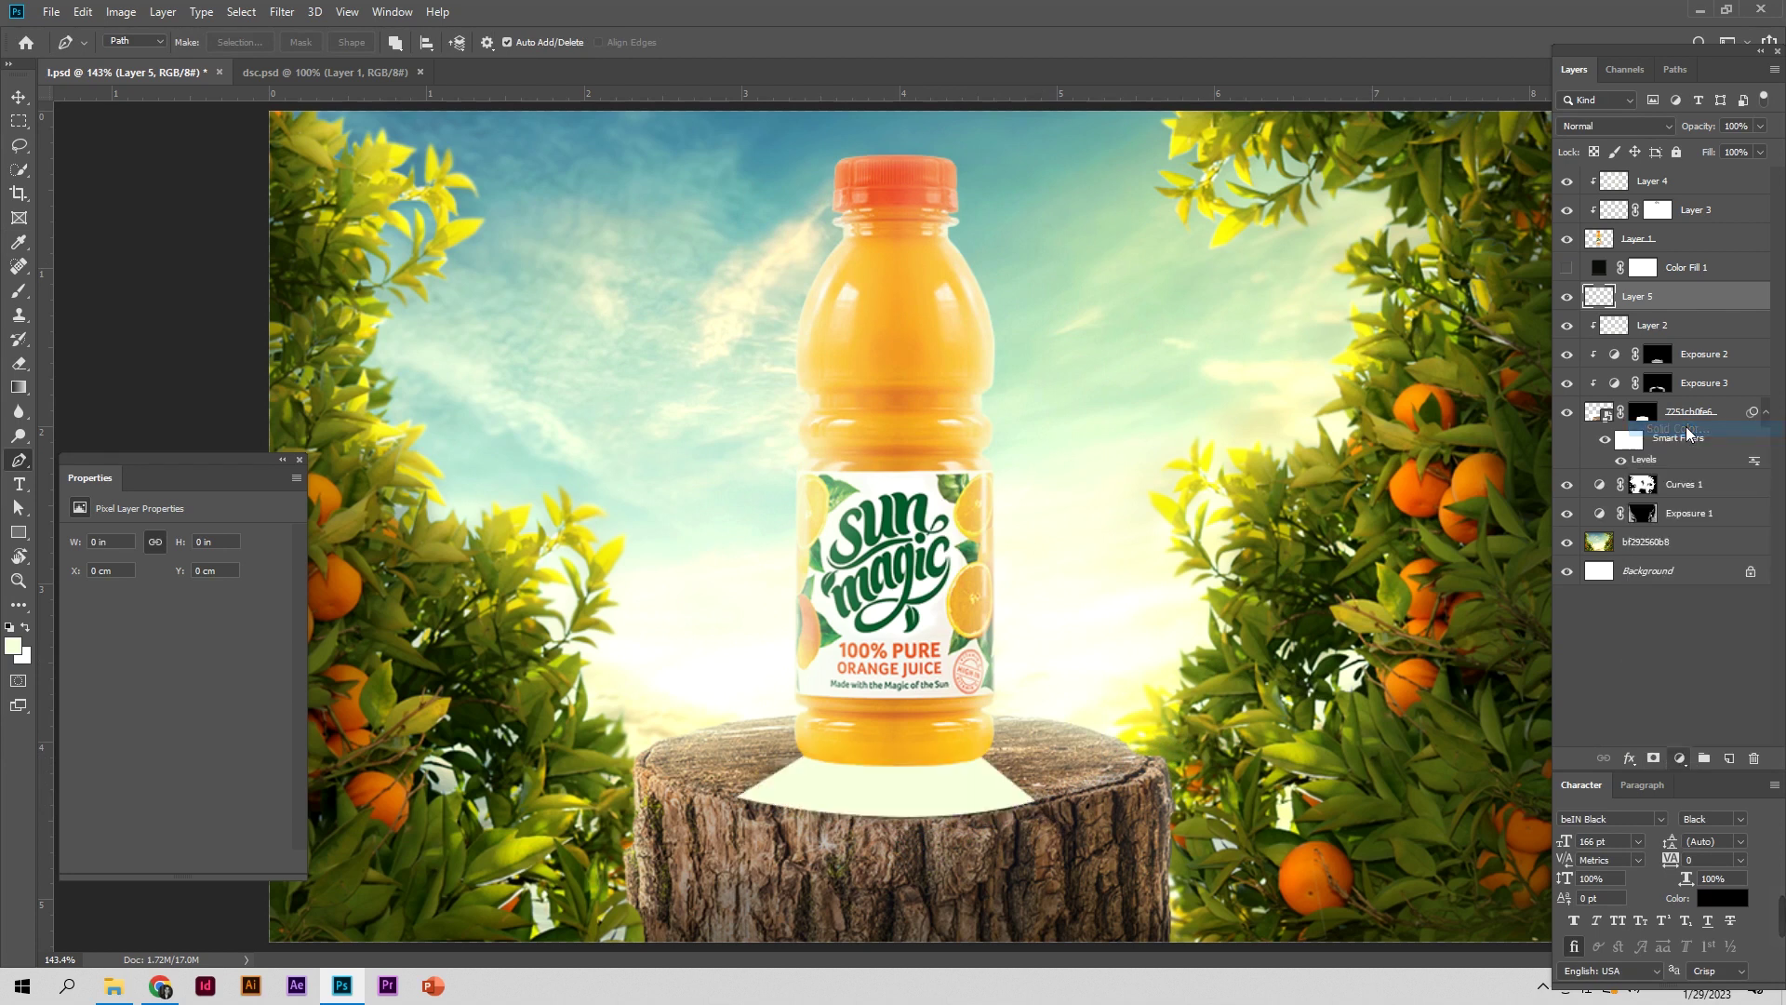
{"action": "left_click_drag", "start_coordinate": [1365, 793], "coordinate": [1317, 821]}
{"action": "left_click", "coordinate": [1289, 825]}
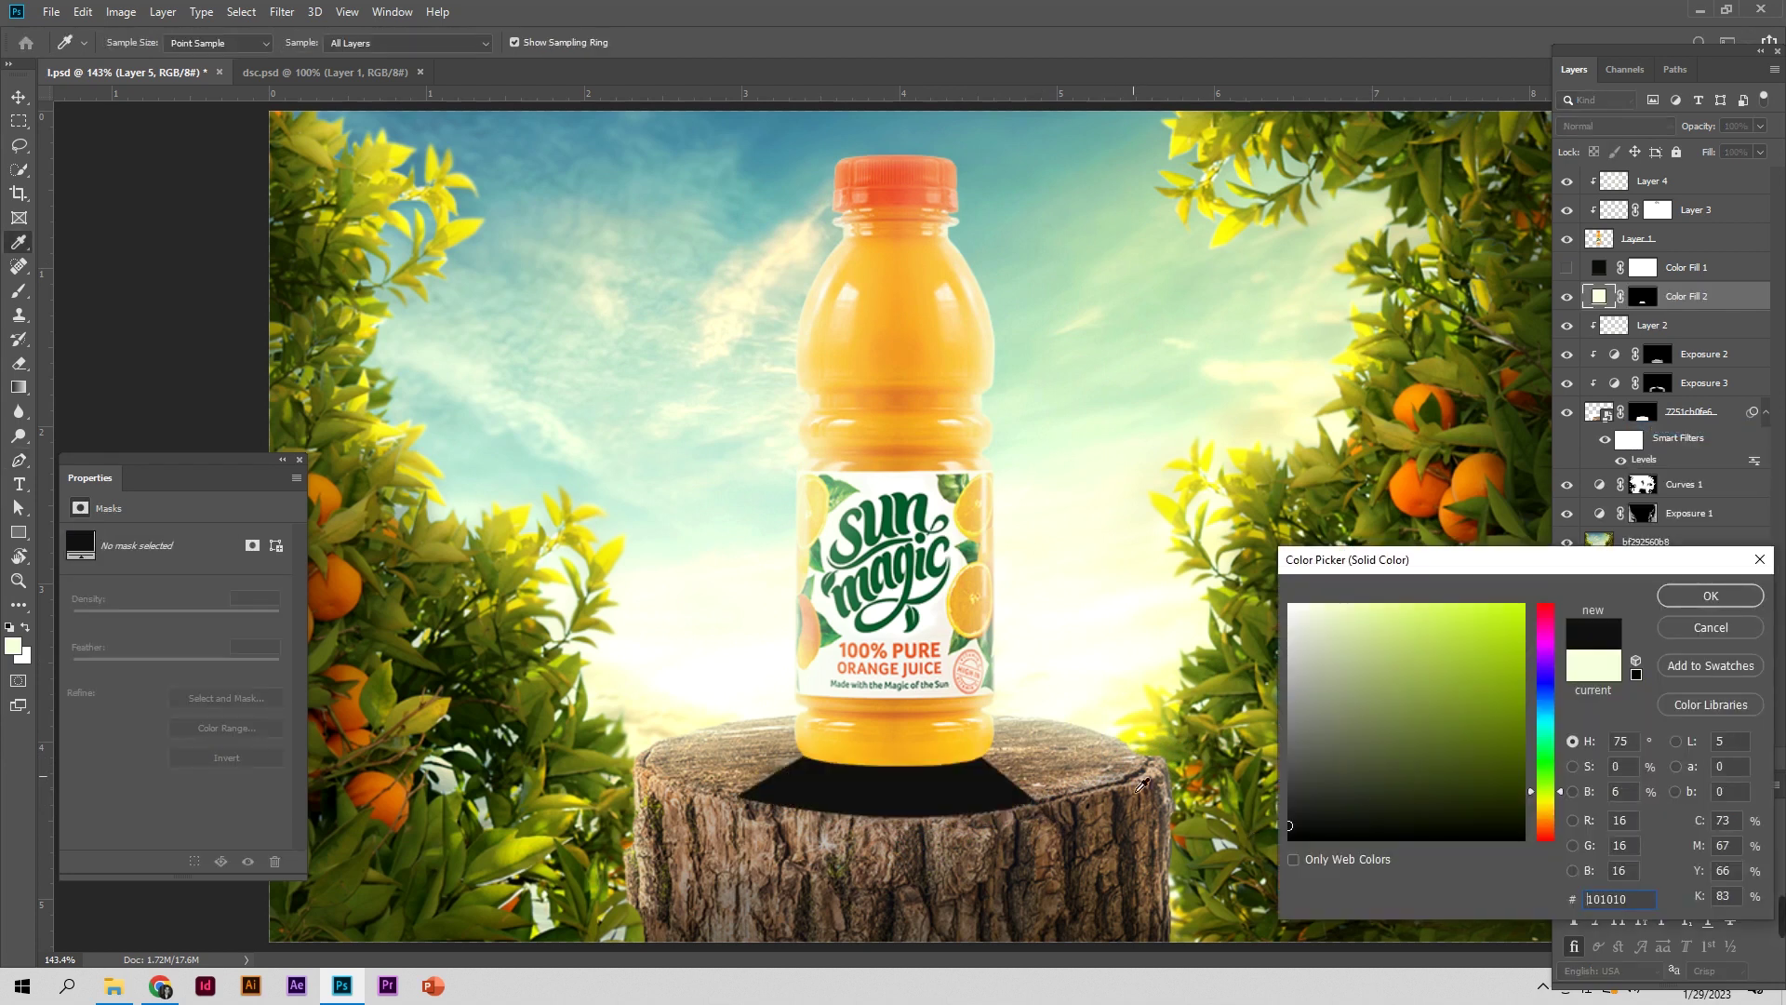
Change the shadow fill colour to dark blue-grey #212226
{"action": "left_click", "coordinate": [1138, 790]}
{"action": "left_click", "coordinate": [1317, 831]}
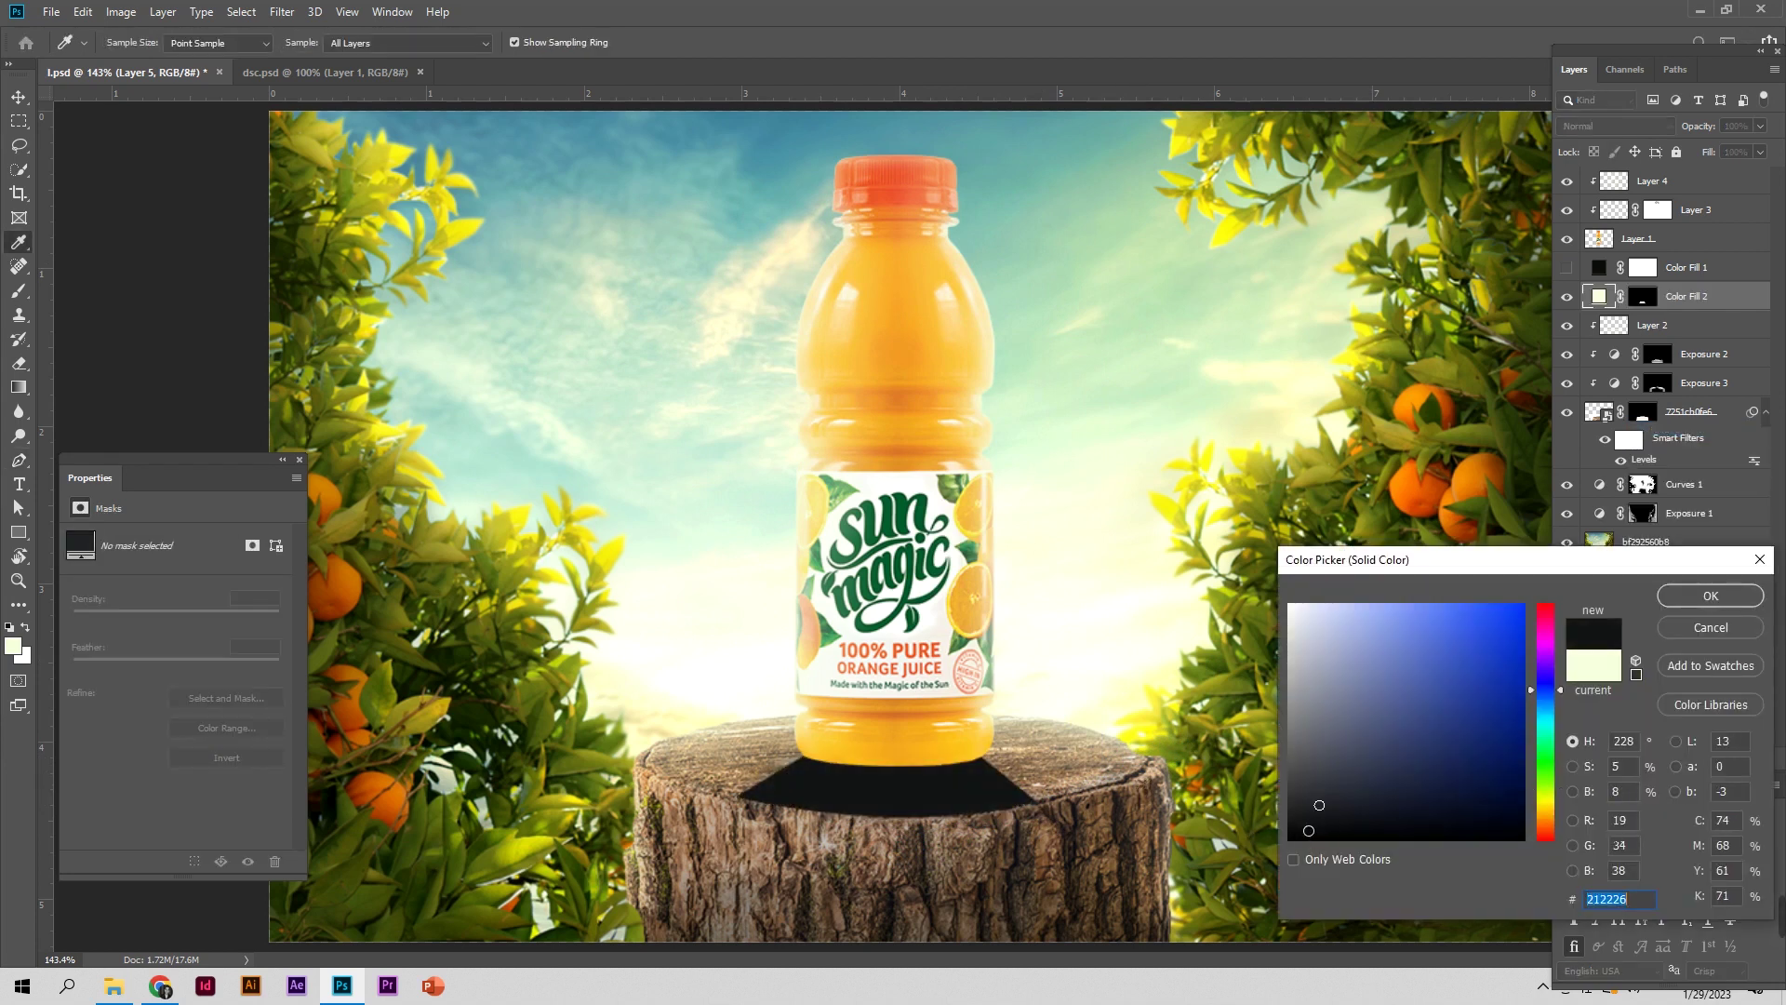
{"action": "left_click", "coordinate": [1710, 595]}
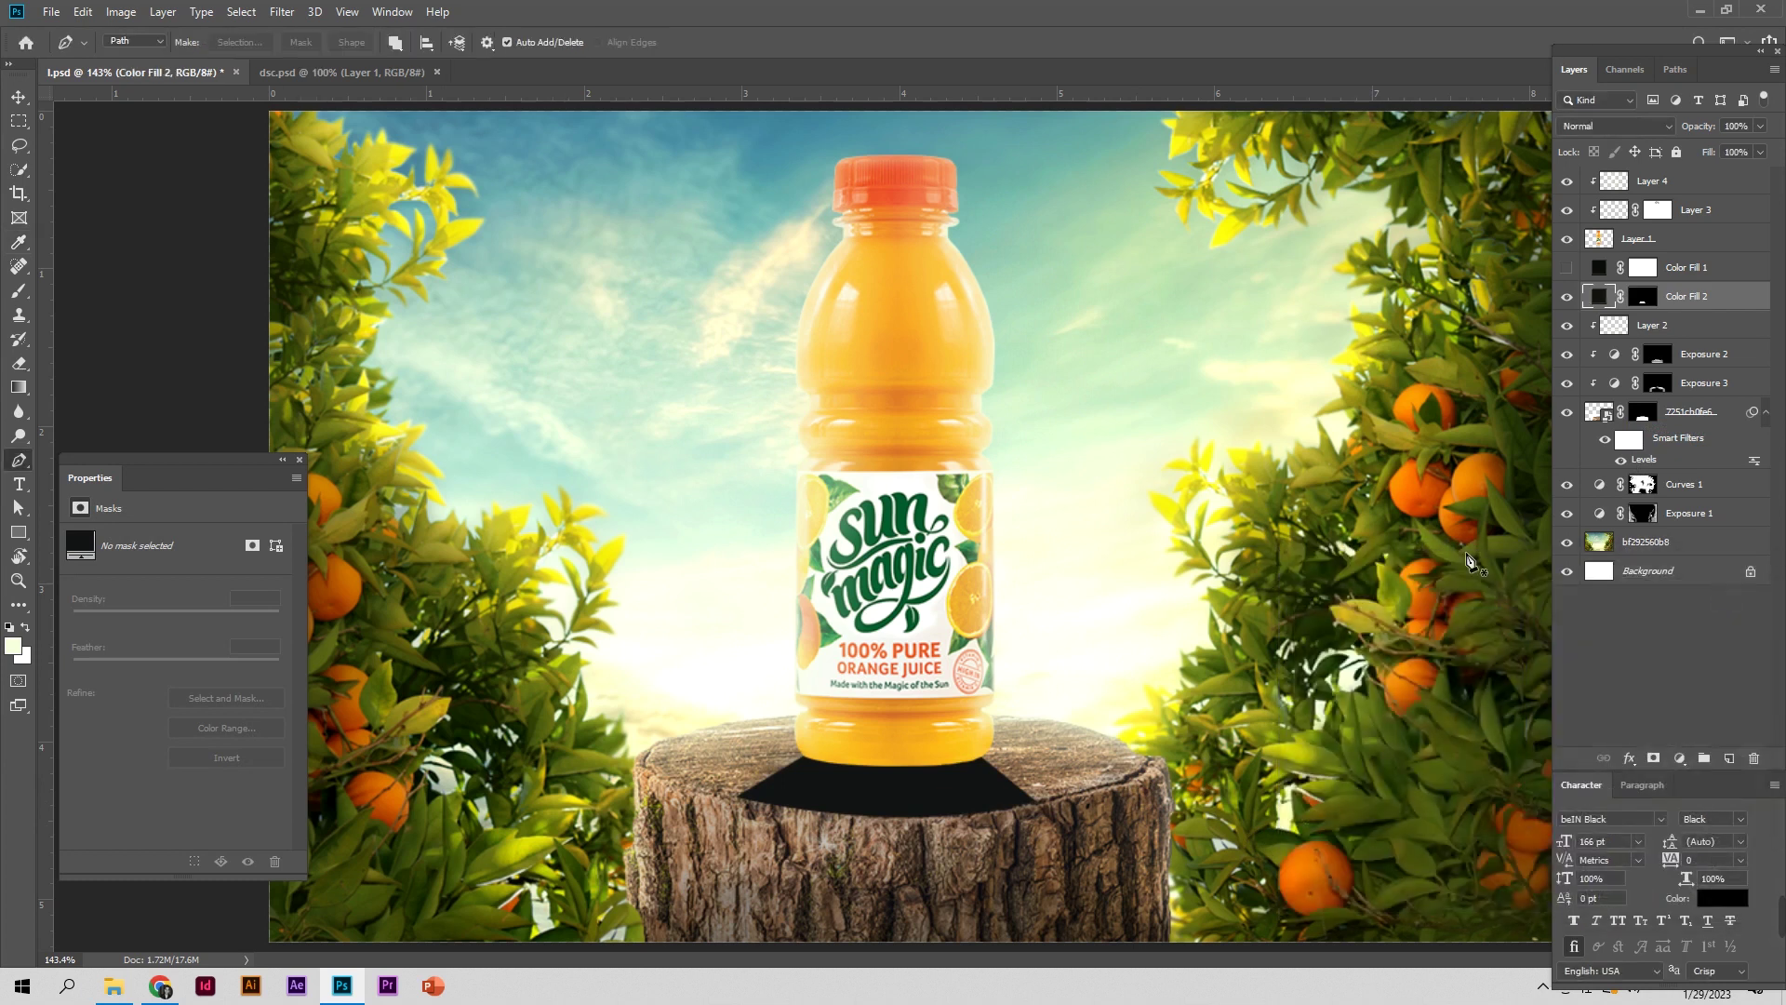
Convert the shadow to a smart object, Gaussian-blur it 2.8 px, and fade it to 19% opacity
{"action": "left_click", "coordinate": [282, 13]}
{"action": "mouse_move", "coordinate": [292, 223]}
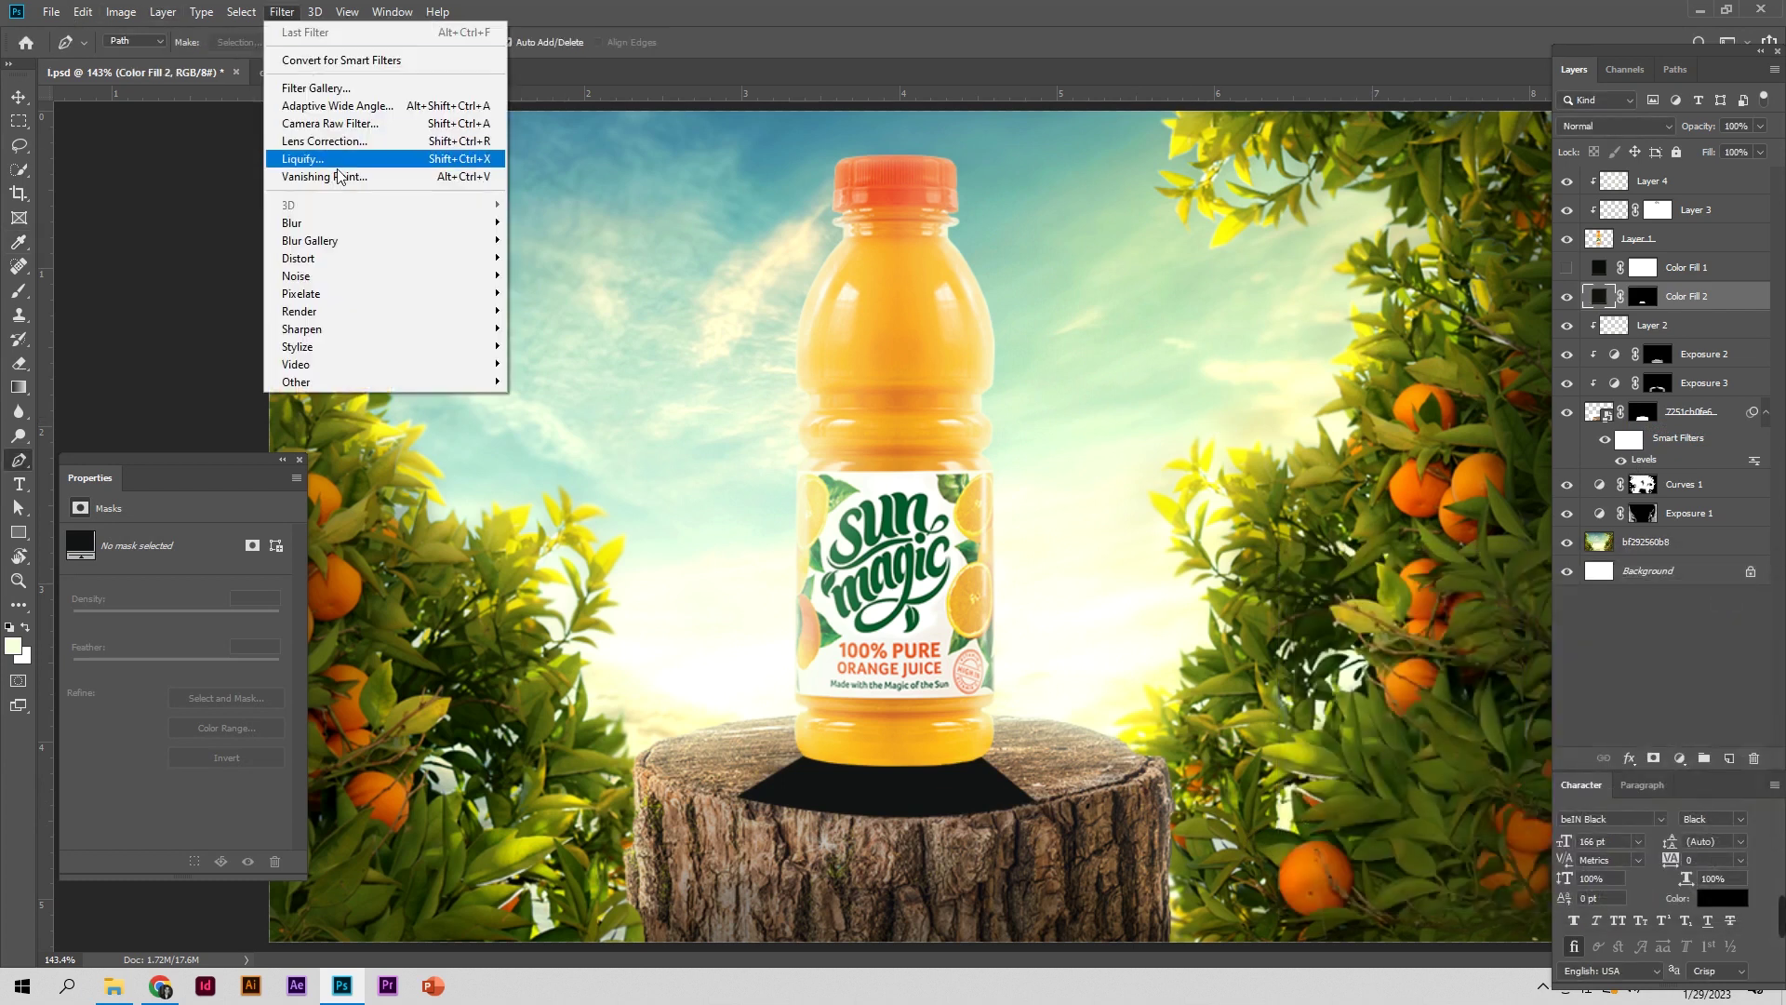
{"action": "left_click", "coordinate": [588, 301]}
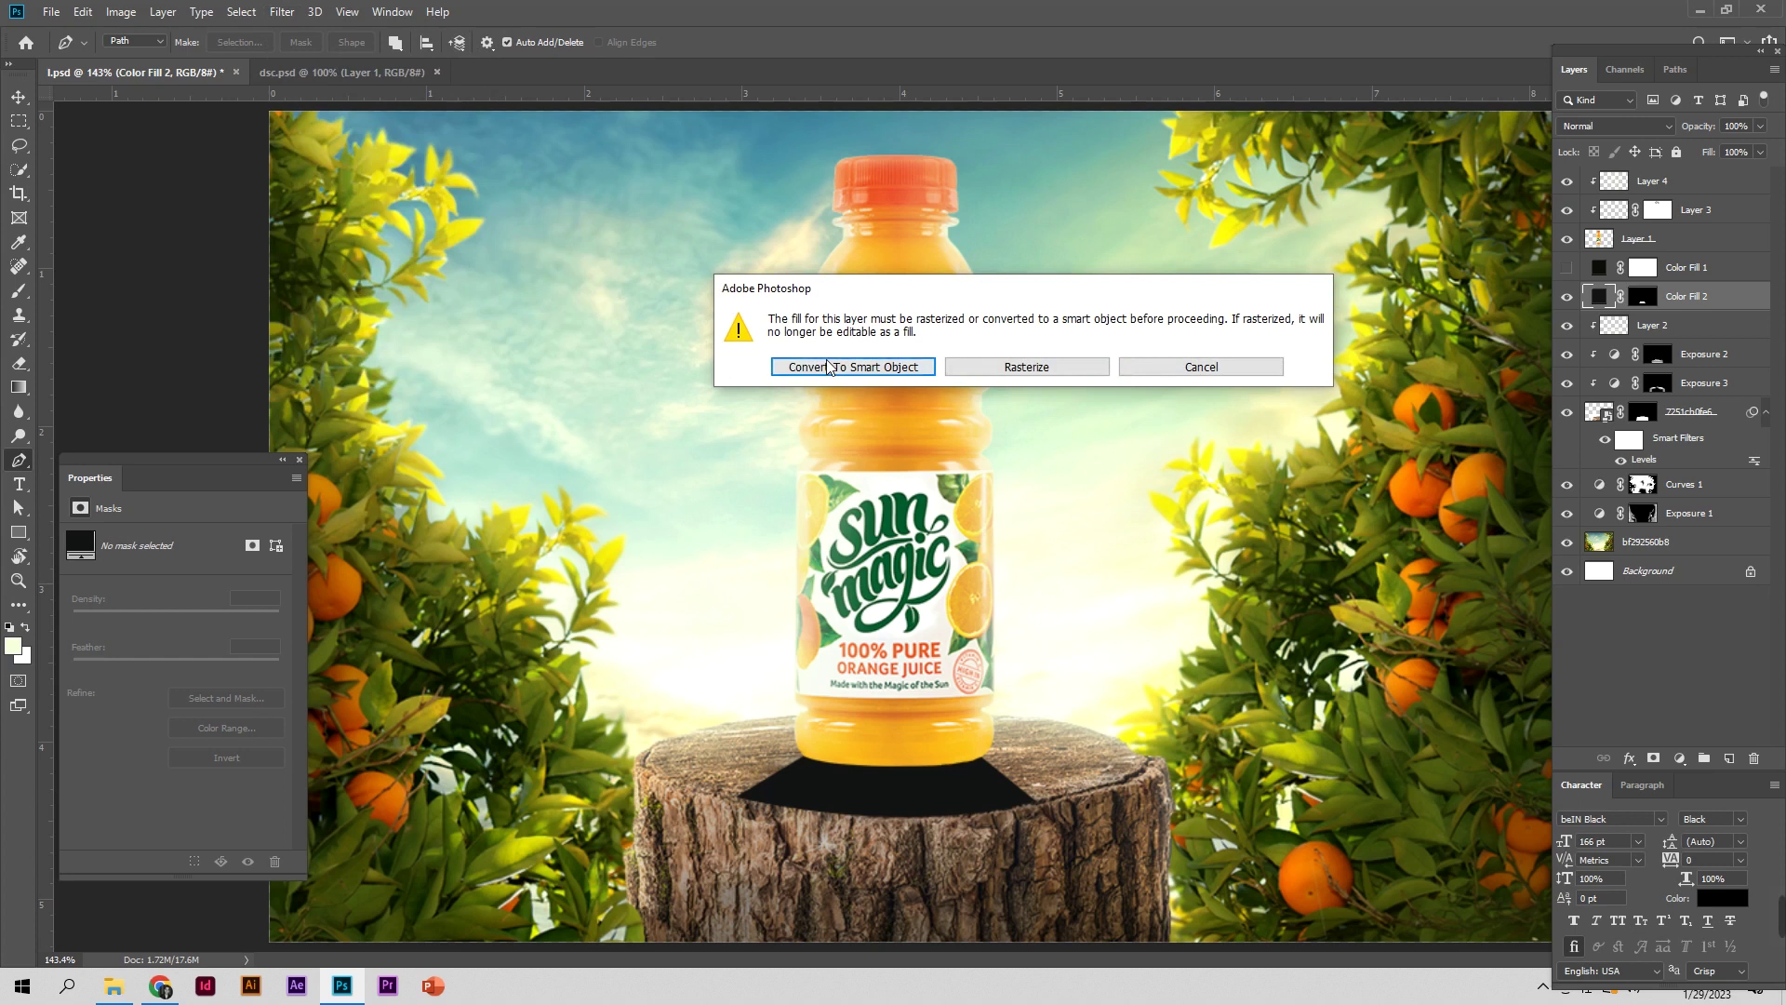
{"action": "left_click", "coordinate": [834, 367]}
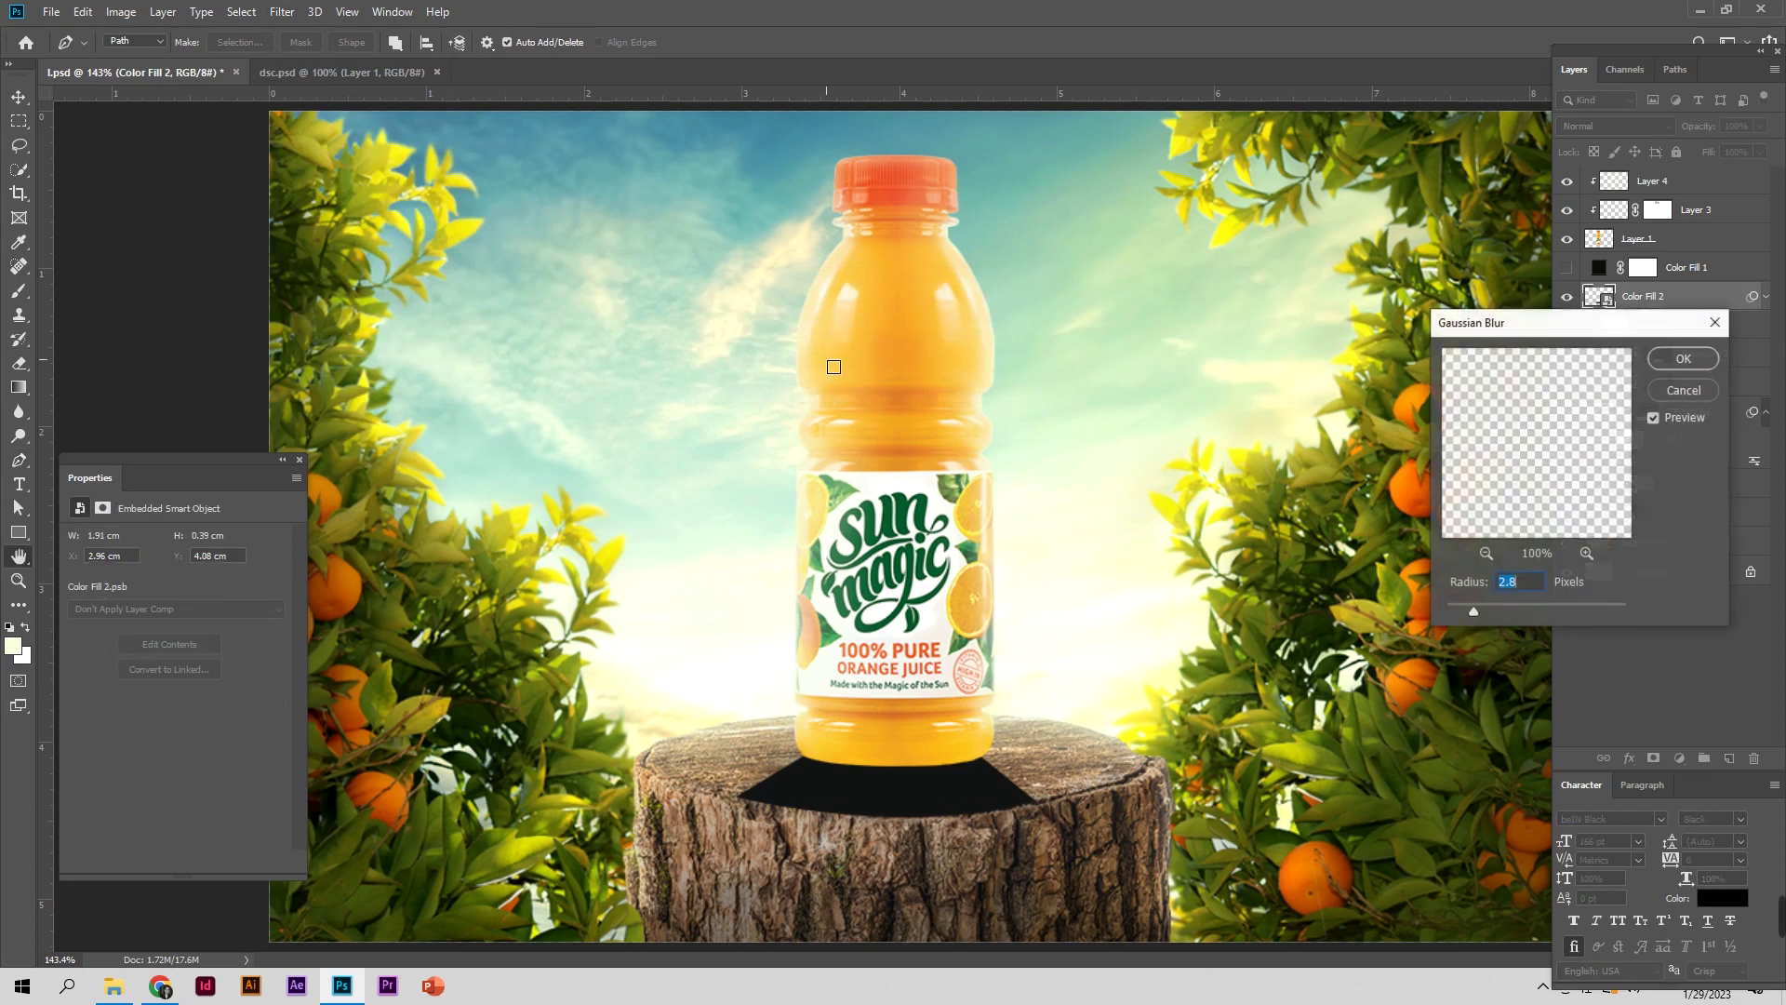
{"action": "left_click", "coordinate": [1684, 358]}
{"action": "key", "text": "p"}
{"action": "left_click", "coordinate": [23, 100]}
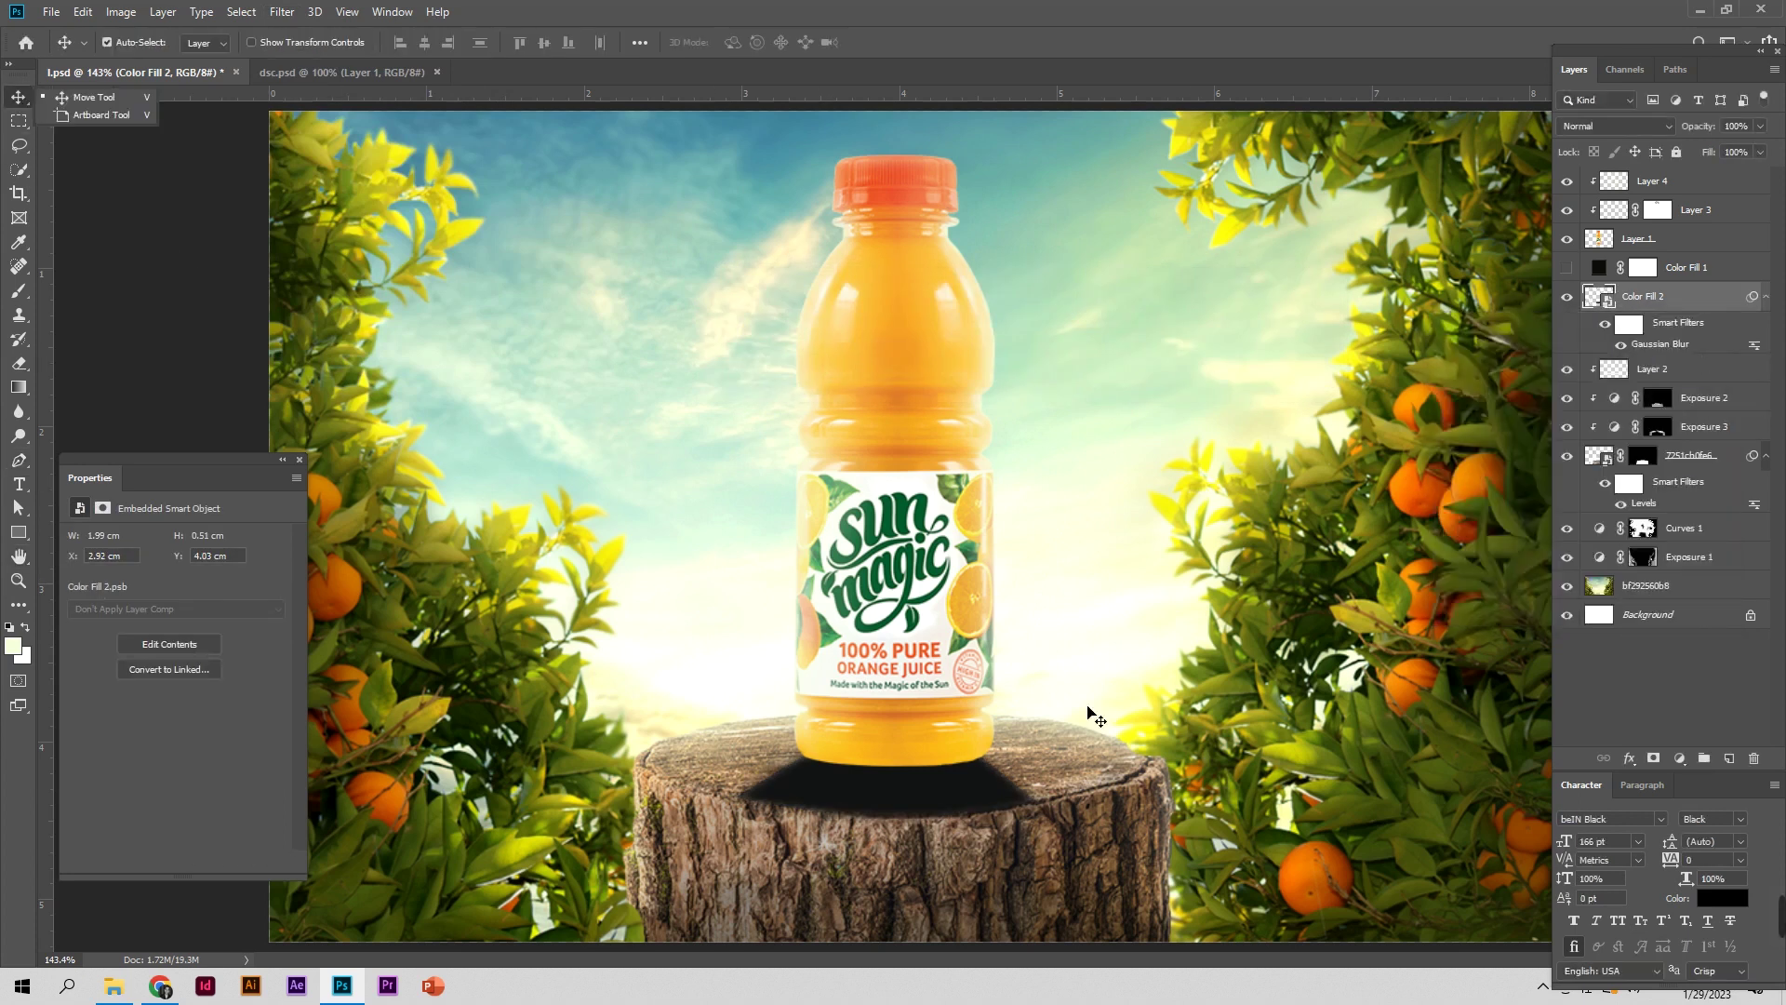
{"action": "left_click_drag", "start_coordinate": [1693, 128], "coordinate": [1633, 140]}
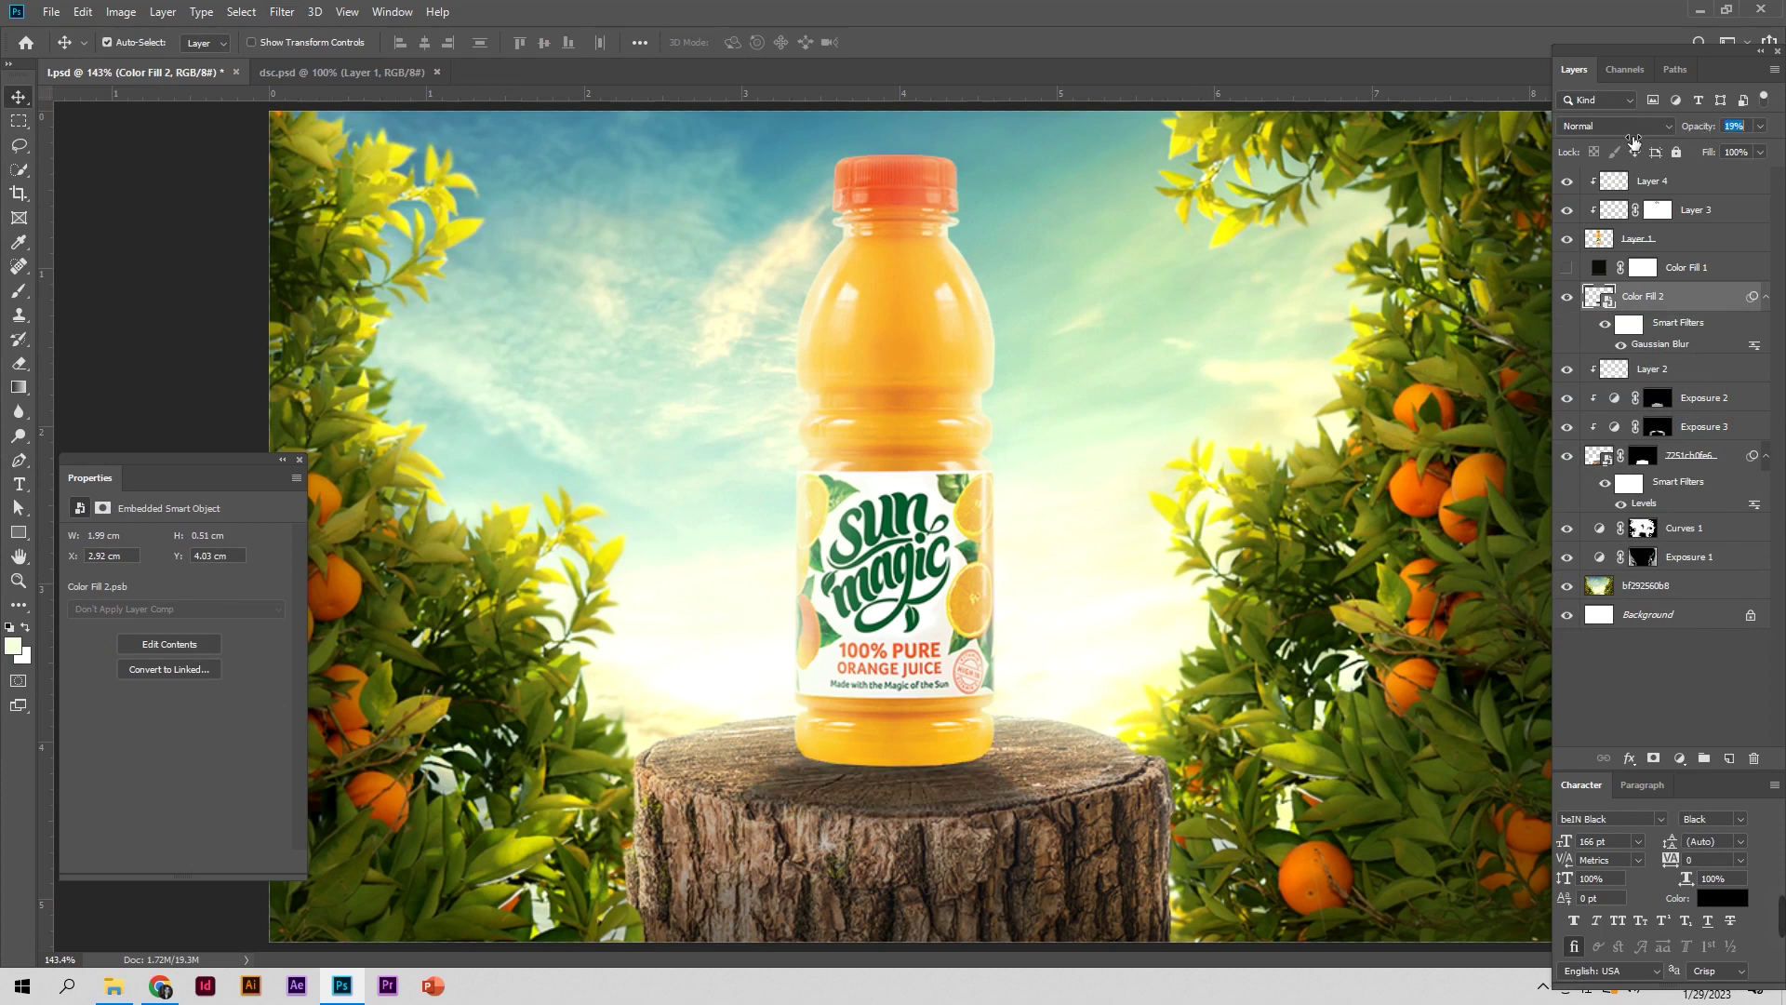
Distort the Color Fill 2 shadow so its lower-right corner stretches outward to 2.13 × 0.51 cm
{"action": "key", "text": "ctrl+t"}
{"action": "left_click", "coordinate": [918, 387]}
{"action": "right_click", "coordinate": [927, 791]}
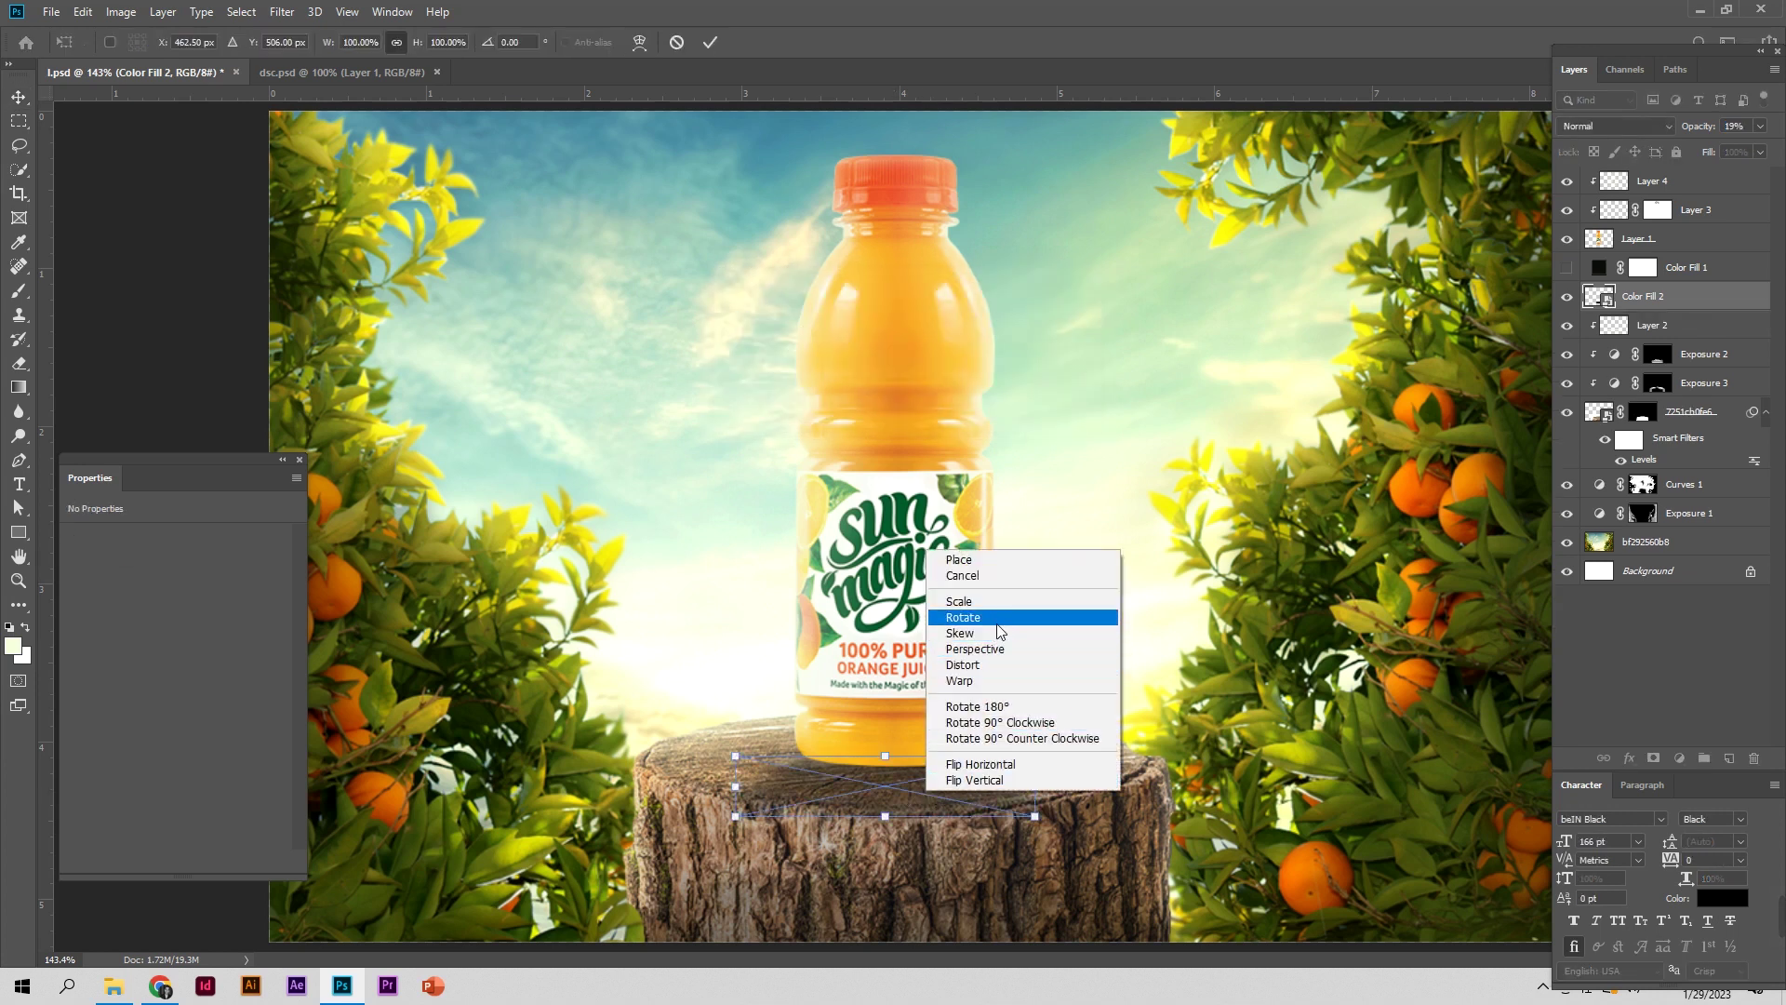
{"action": "left_click", "coordinate": [993, 664]}
{"action": "left_click_drag", "start_coordinate": [1042, 822], "coordinate": [1067, 814]}
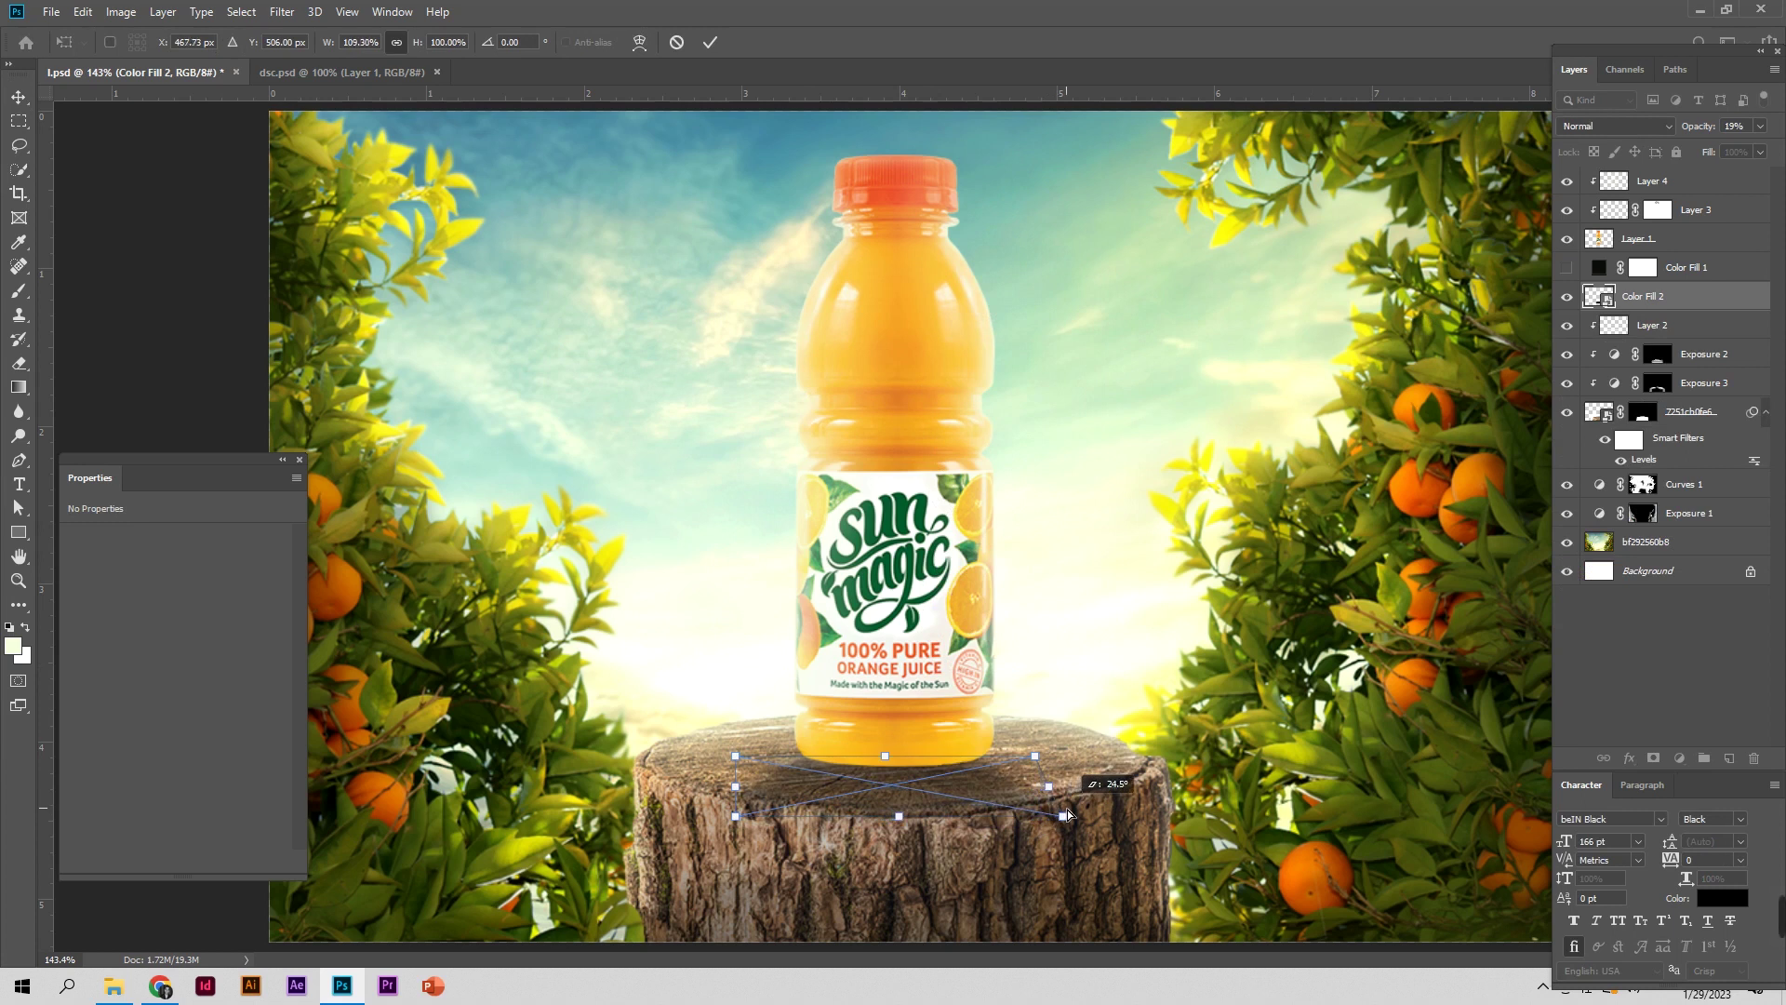
{"action": "left_click", "coordinate": [710, 41]}
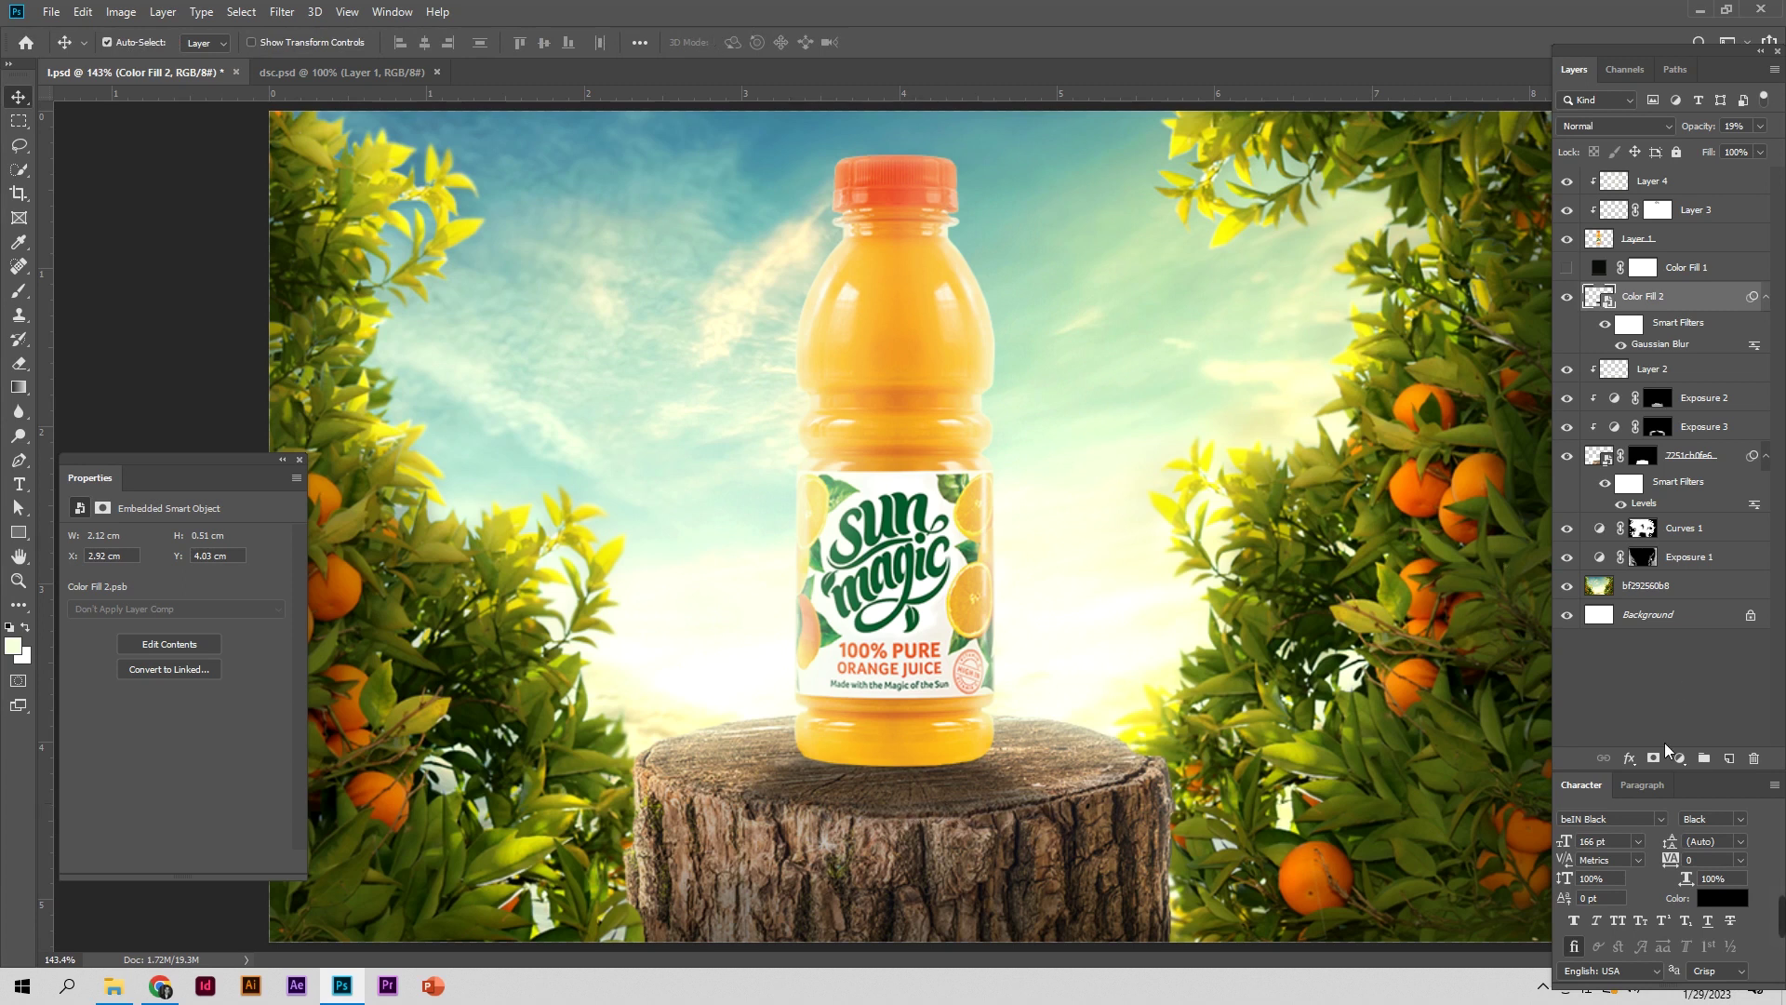
{"action": "left_click", "coordinate": [19, 289]}
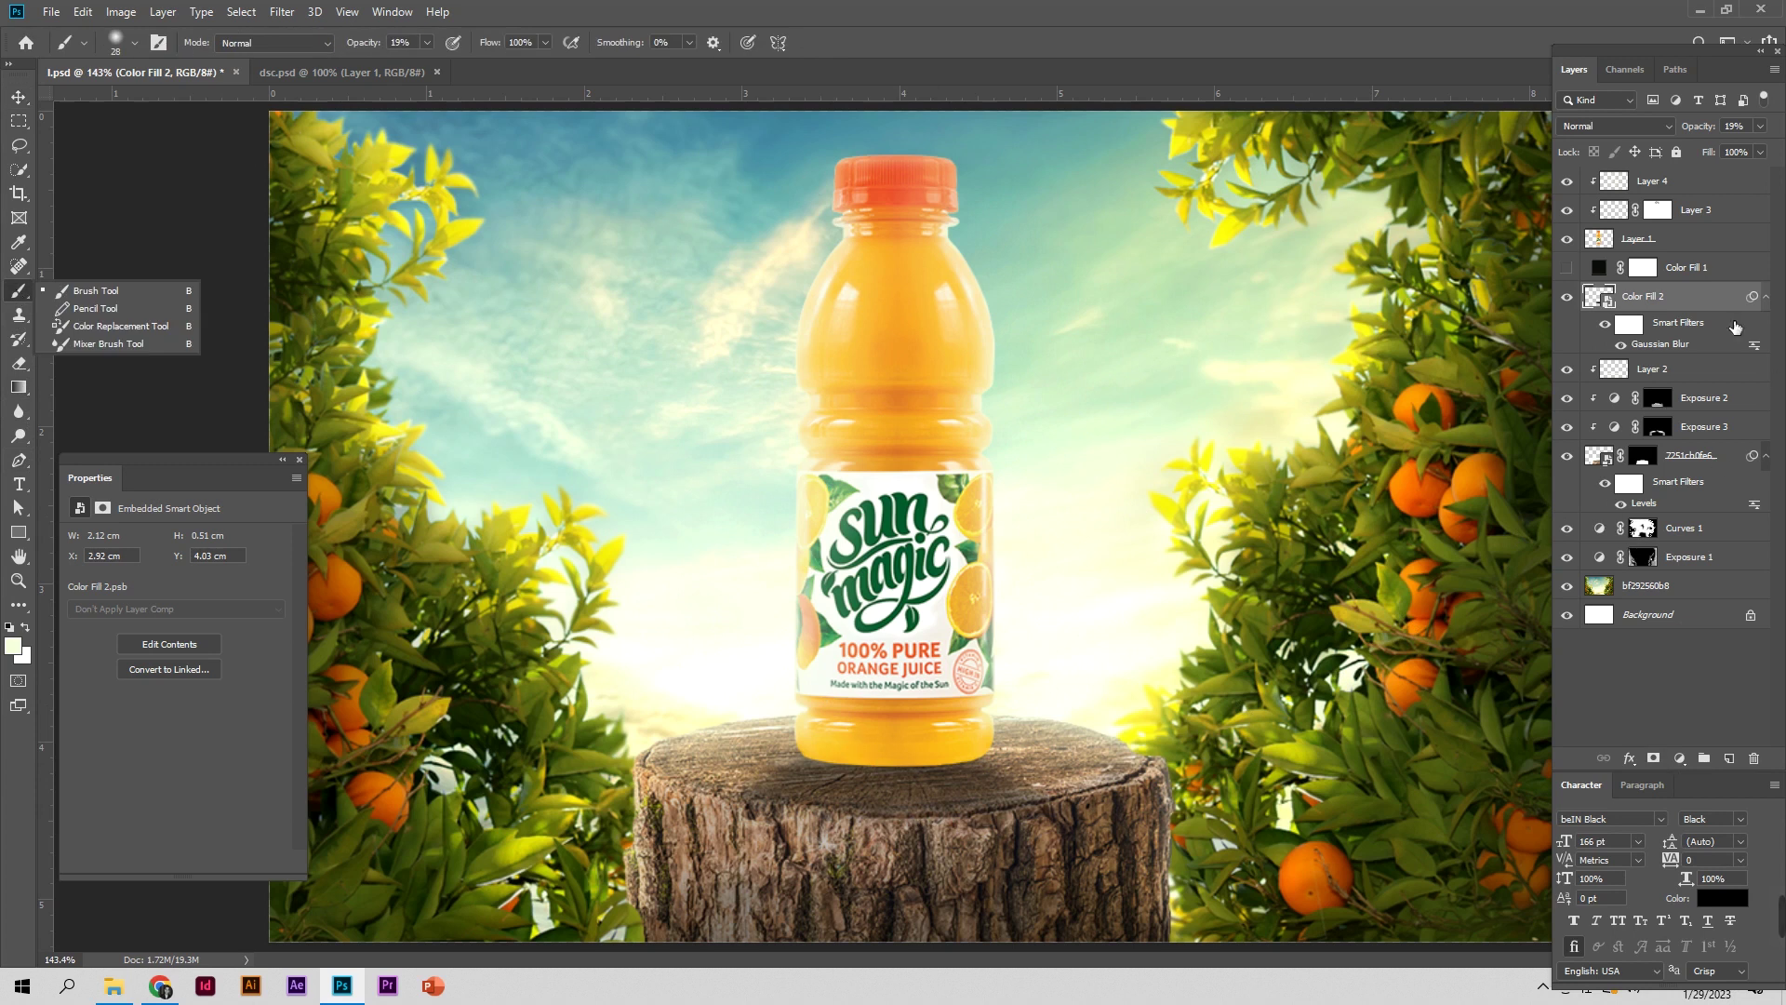
Add a new layer and set the foreground colour to near-black 141413
{"action": "left_click", "coordinate": [1594, 307]}
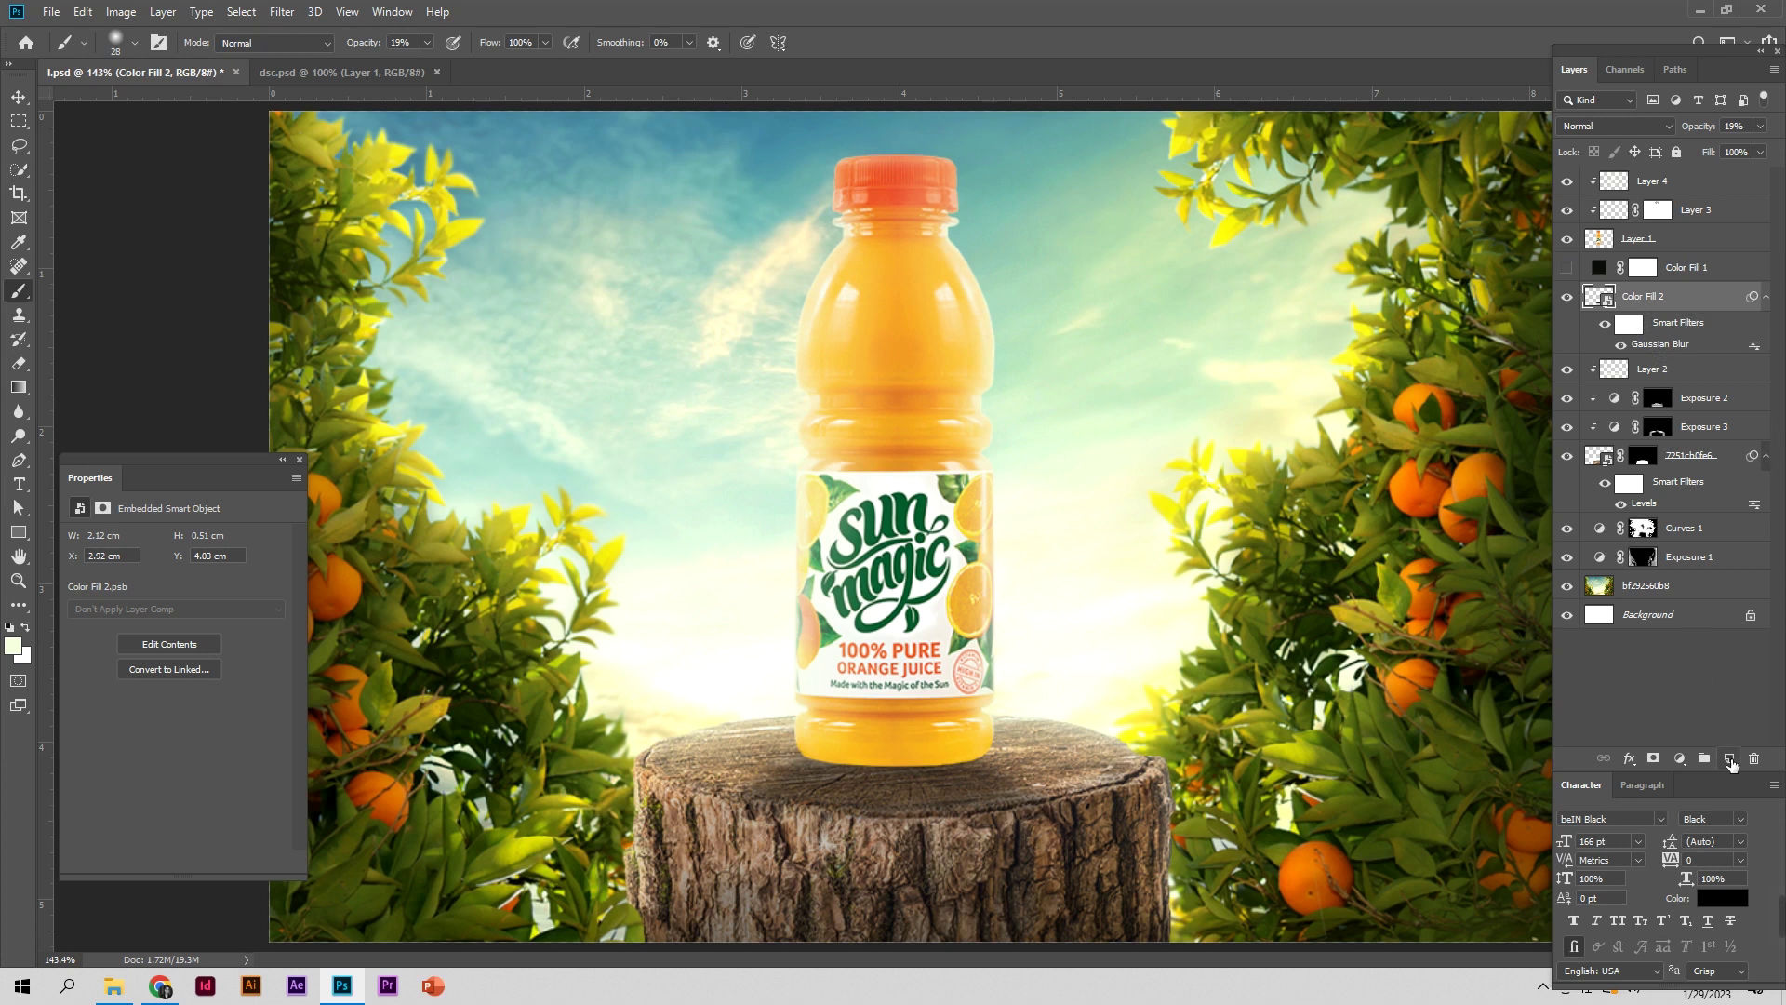
{"action": "left_click", "coordinate": [1729, 758]}
{"action": "left_click", "coordinate": [816, 792], "text": "alt"}
{"action": "left_click", "coordinate": [13, 645]}
{"action": "left_click", "coordinate": [1306, 831]}
{"action": "left_click", "coordinate": [1749, 596]}
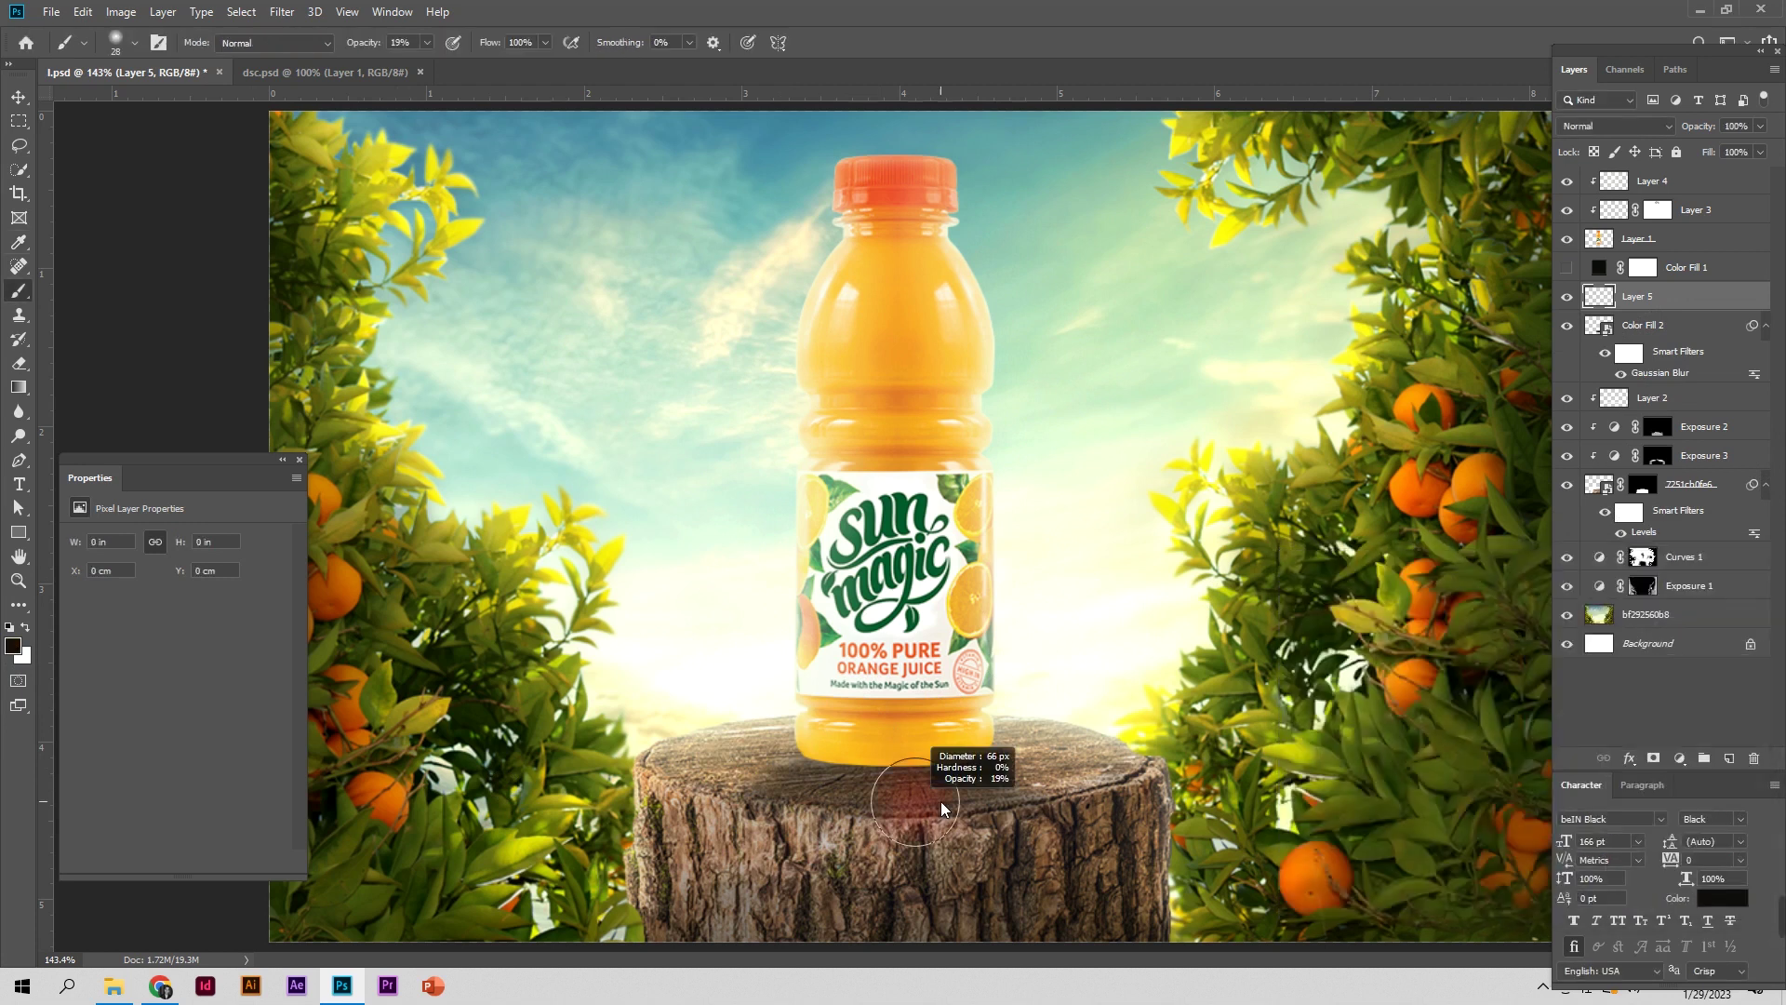
Brush faint 19%-opacity dark shading across the stump's top and sides, at brush size 26 for the top
{"action": "mouse_move", "coordinate": [776, 826]}
{"action": "left_mouse_down"}
{"action": "mouse_move", "coordinate": [979, 831]}
{"action": "mouse_move", "coordinate": [786, 868]}
{"action": "mouse_move", "coordinate": [802, 907]}
{"action": "left_mouse_up"}
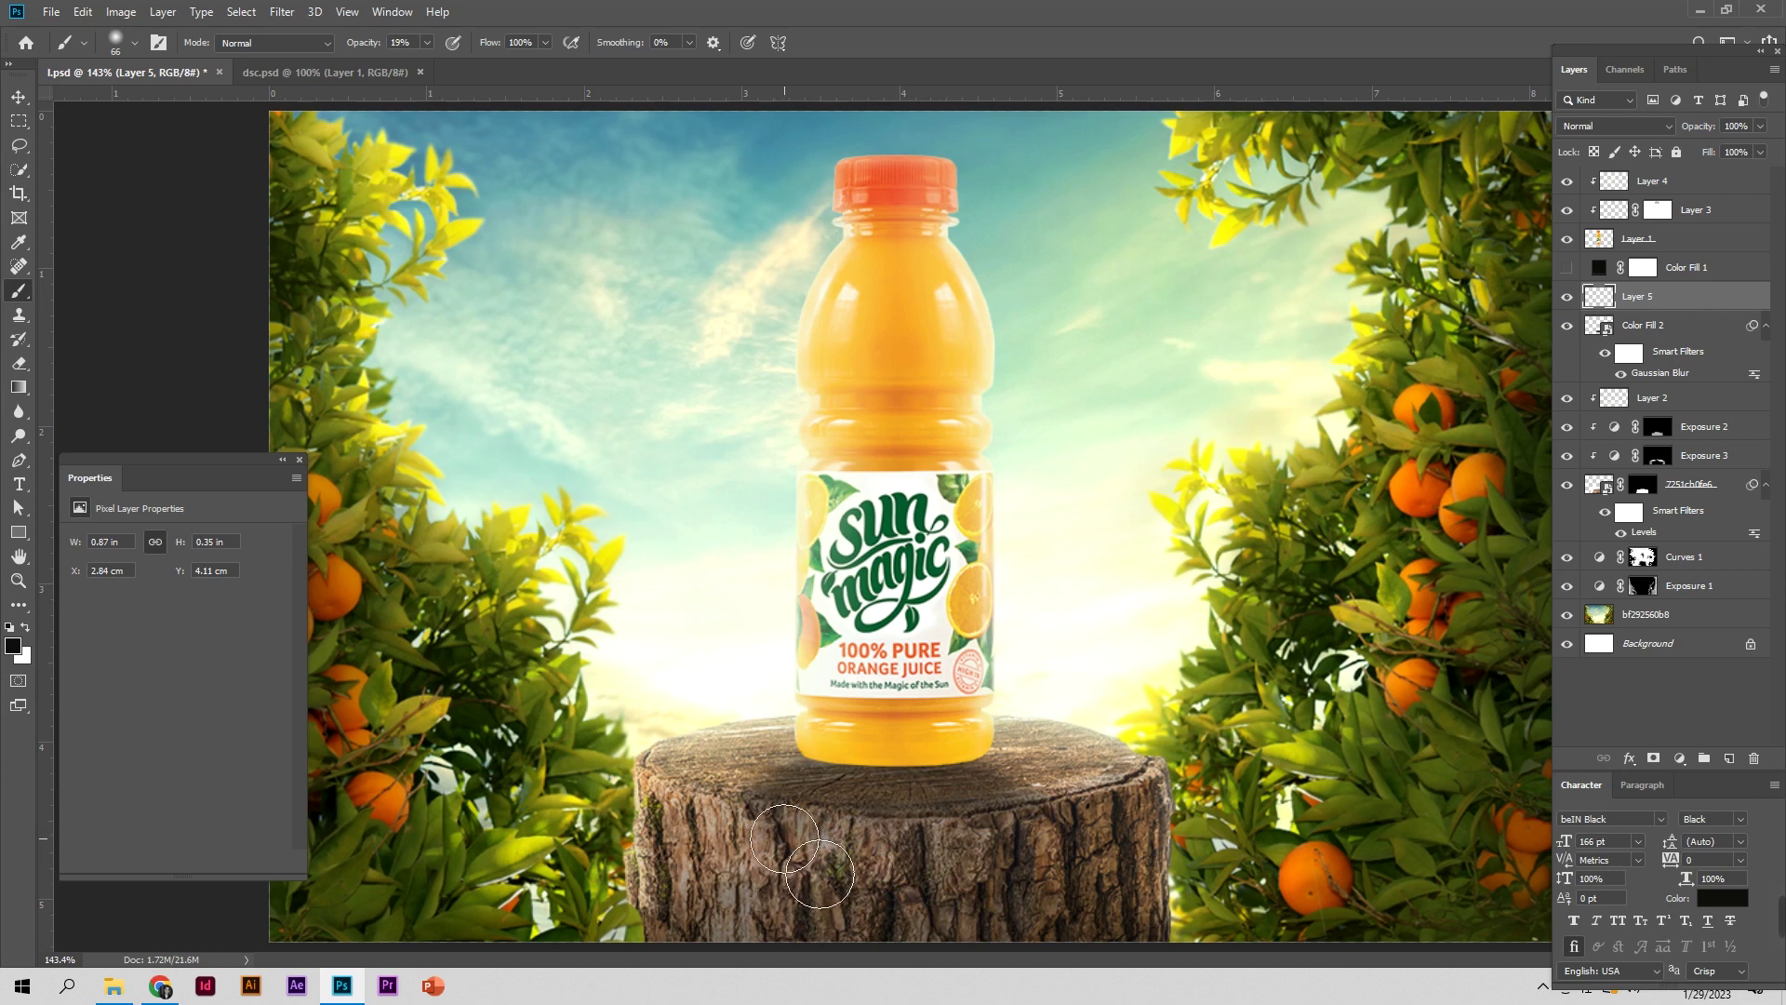
{"action": "mouse_move", "coordinate": [988, 854]}
{"action": "left_mouse_down"}
{"action": "mouse_move", "coordinate": [1023, 860]}
{"action": "mouse_move", "coordinate": [930, 893]}
{"action": "mouse_move", "coordinate": [797, 900]}
{"action": "mouse_move", "coordinate": [772, 930]}
{"action": "mouse_move", "coordinate": [652, 921]}
{"action": "left_mouse_up"}
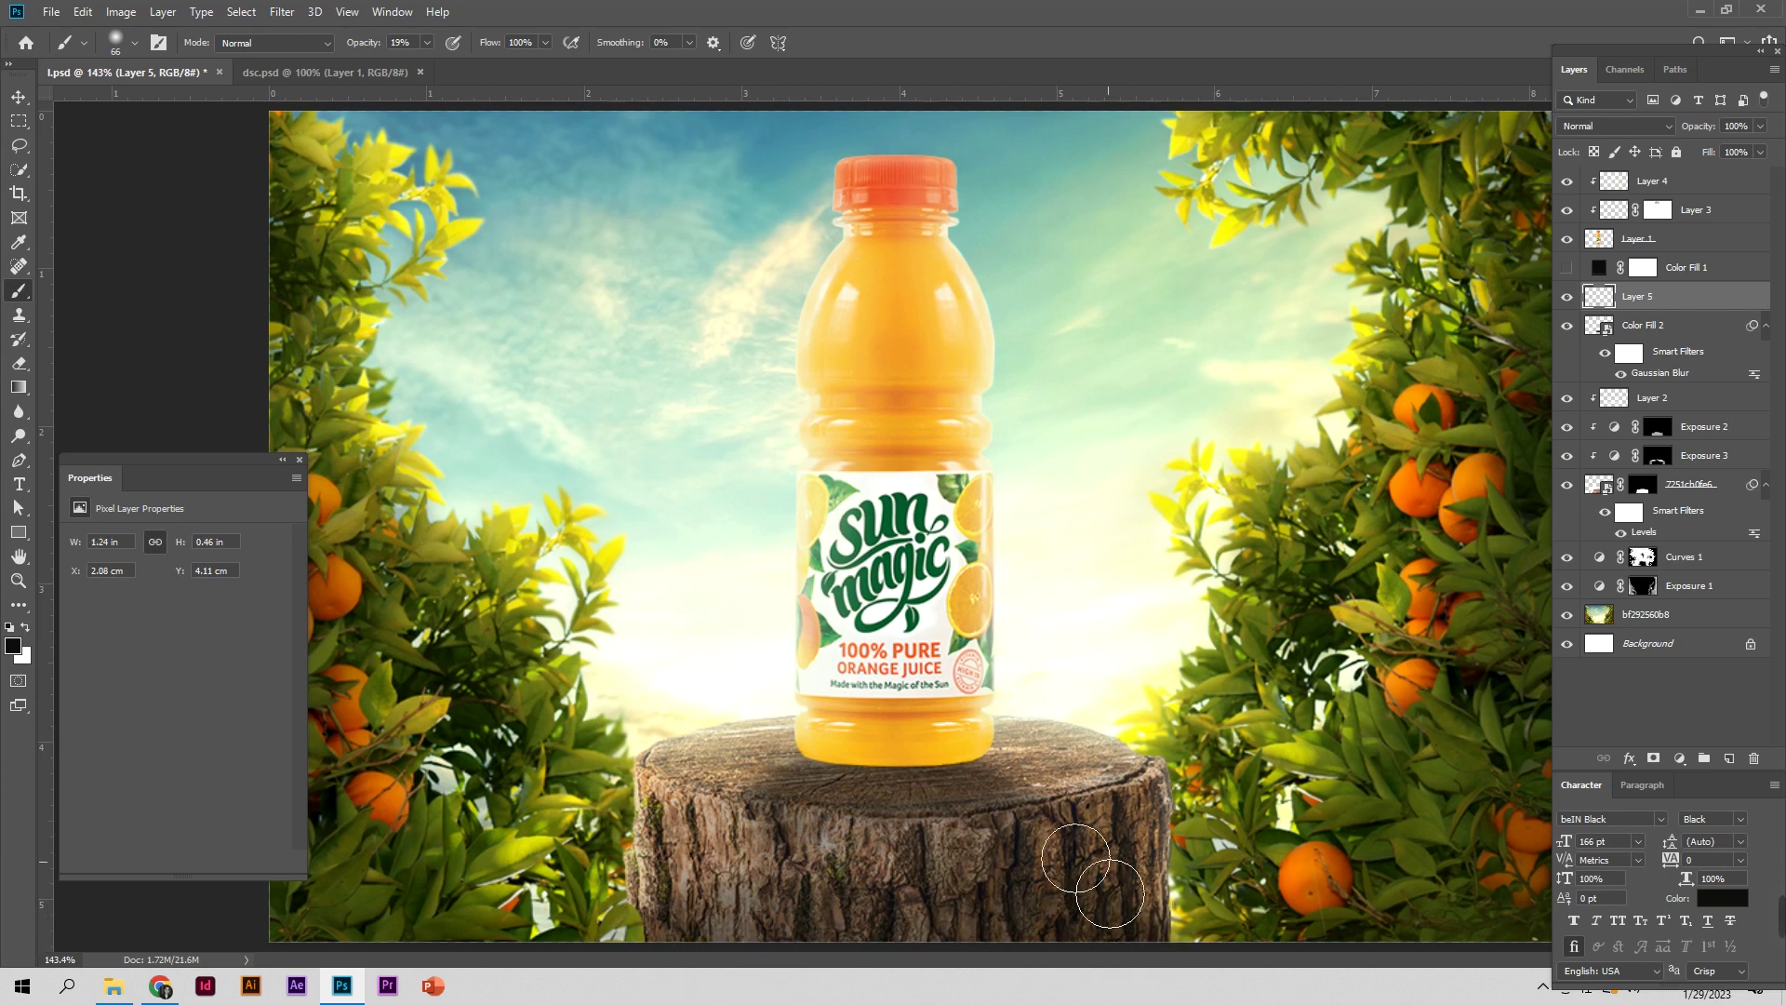
{"action": "mouse_move", "coordinate": [717, 907]}
{"action": "left_mouse_down"}
{"action": "mouse_move", "coordinate": [1005, 893]}
{"action": "mouse_move", "coordinate": [993, 871]}
{"action": "left_mouse_up"}
{"action": "key", "text": "bracketleft"}
{"action": "key", "text": "bracketleft"}
{"action": "key", "text": "bracketleft"}
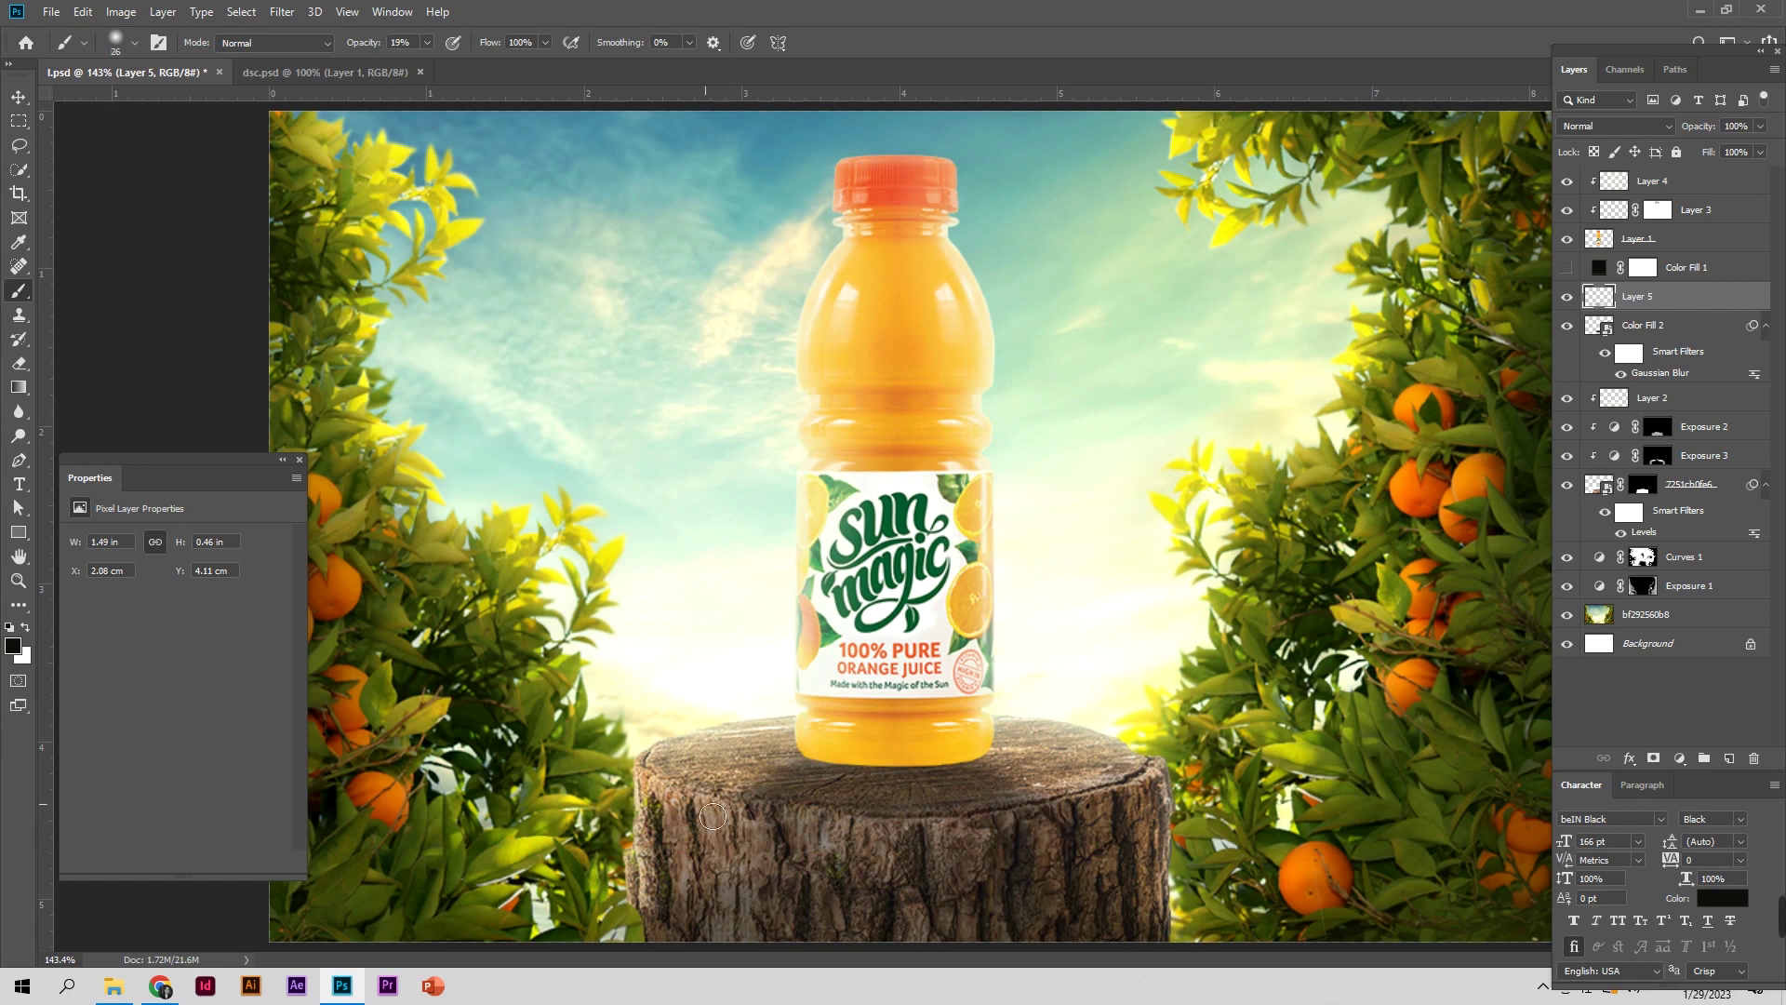
{"action": "left_click_drag", "start_coordinate": [697, 811], "coordinate": [842, 826]}
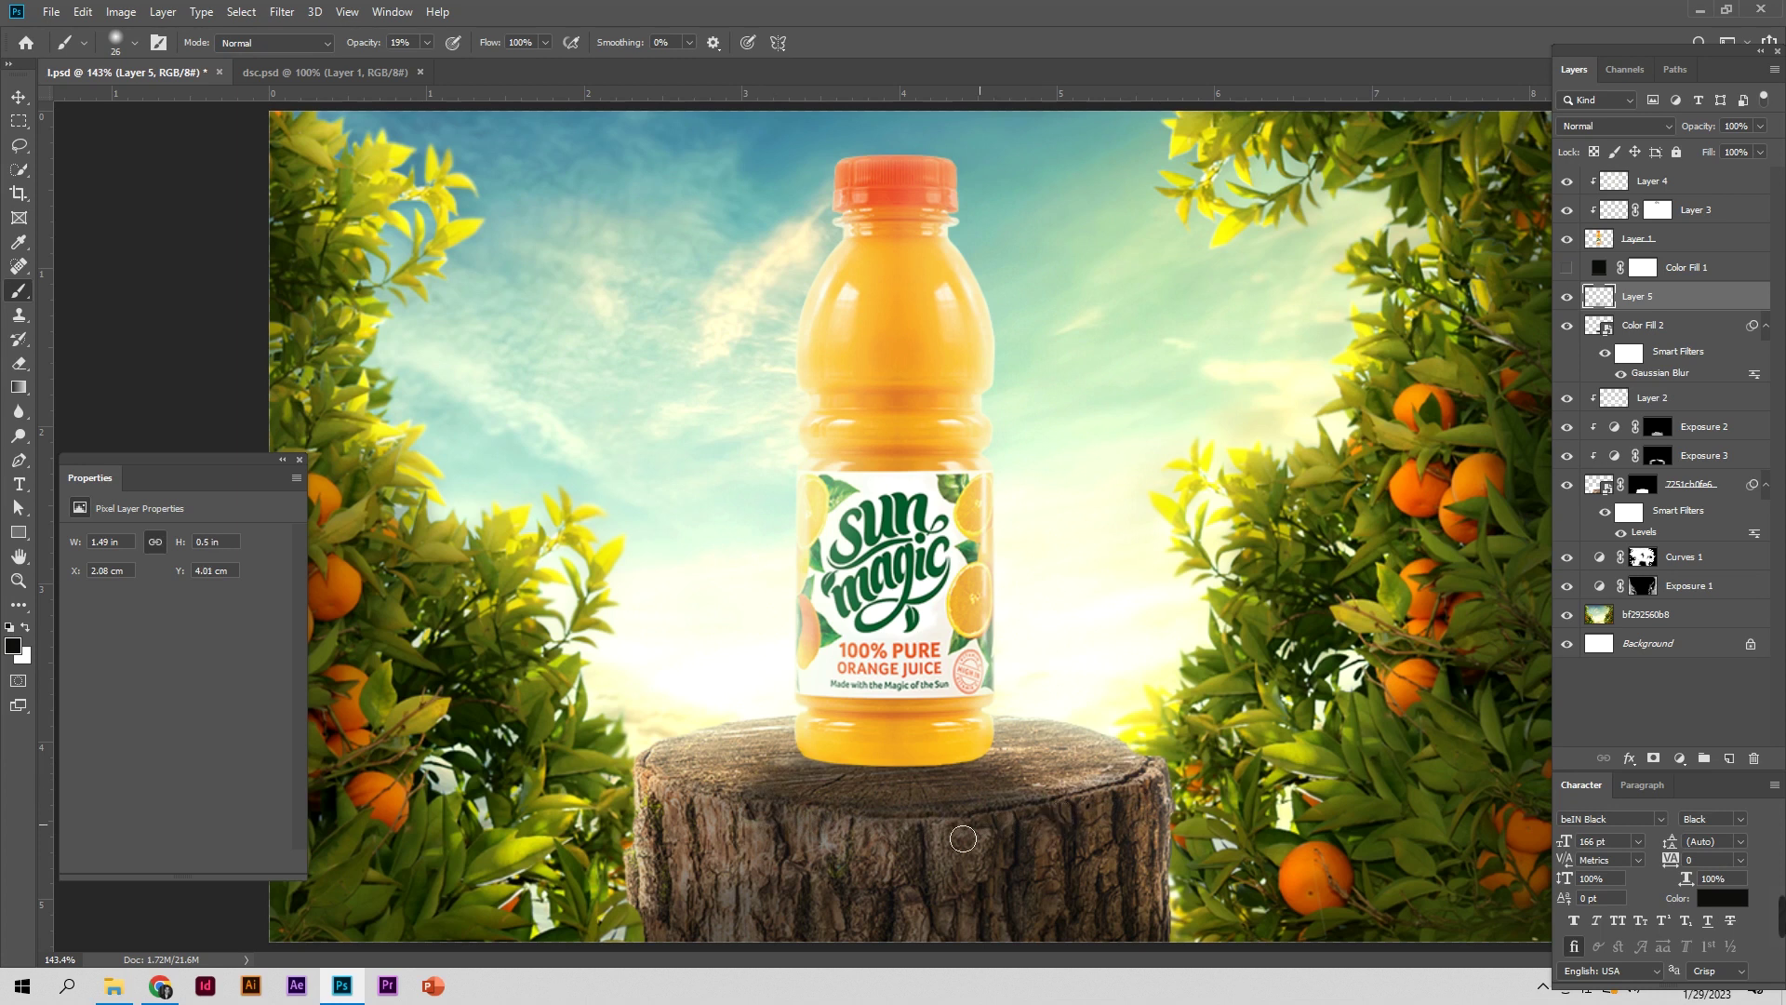
{"action": "scroll", "coordinate": [963, 838], "scroll_direction": "down", "scroll_amount": 5}
{"action": "scroll", "coordinate": [885, 833], "scroll_direction": "up", "scroll_amount": 3}
{"action": "scroll", "coordinate": [917, 826], "scroll_direction": "up", "scroll_amount": 1}
{"action": "scroll", "coordinate": [930, 831], "scroll_direction": "up", "scroll_amount": 1}
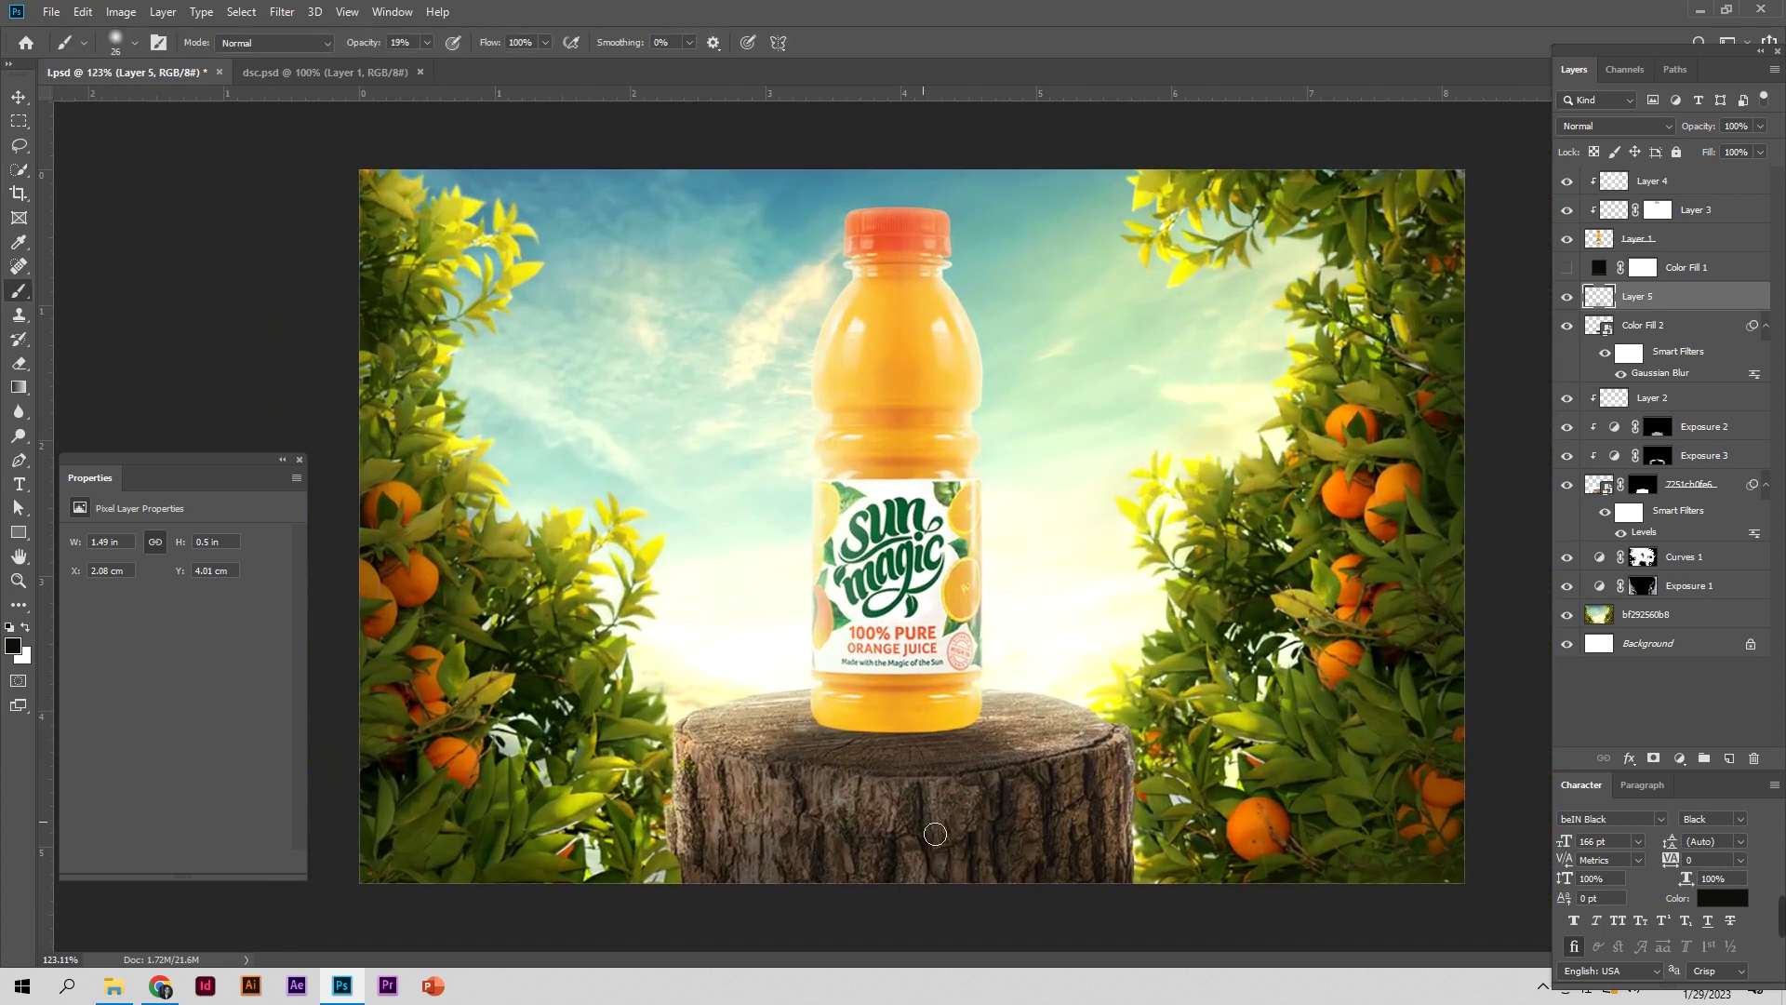
{"action": "left_click", "coordinate": [1626, 321]}
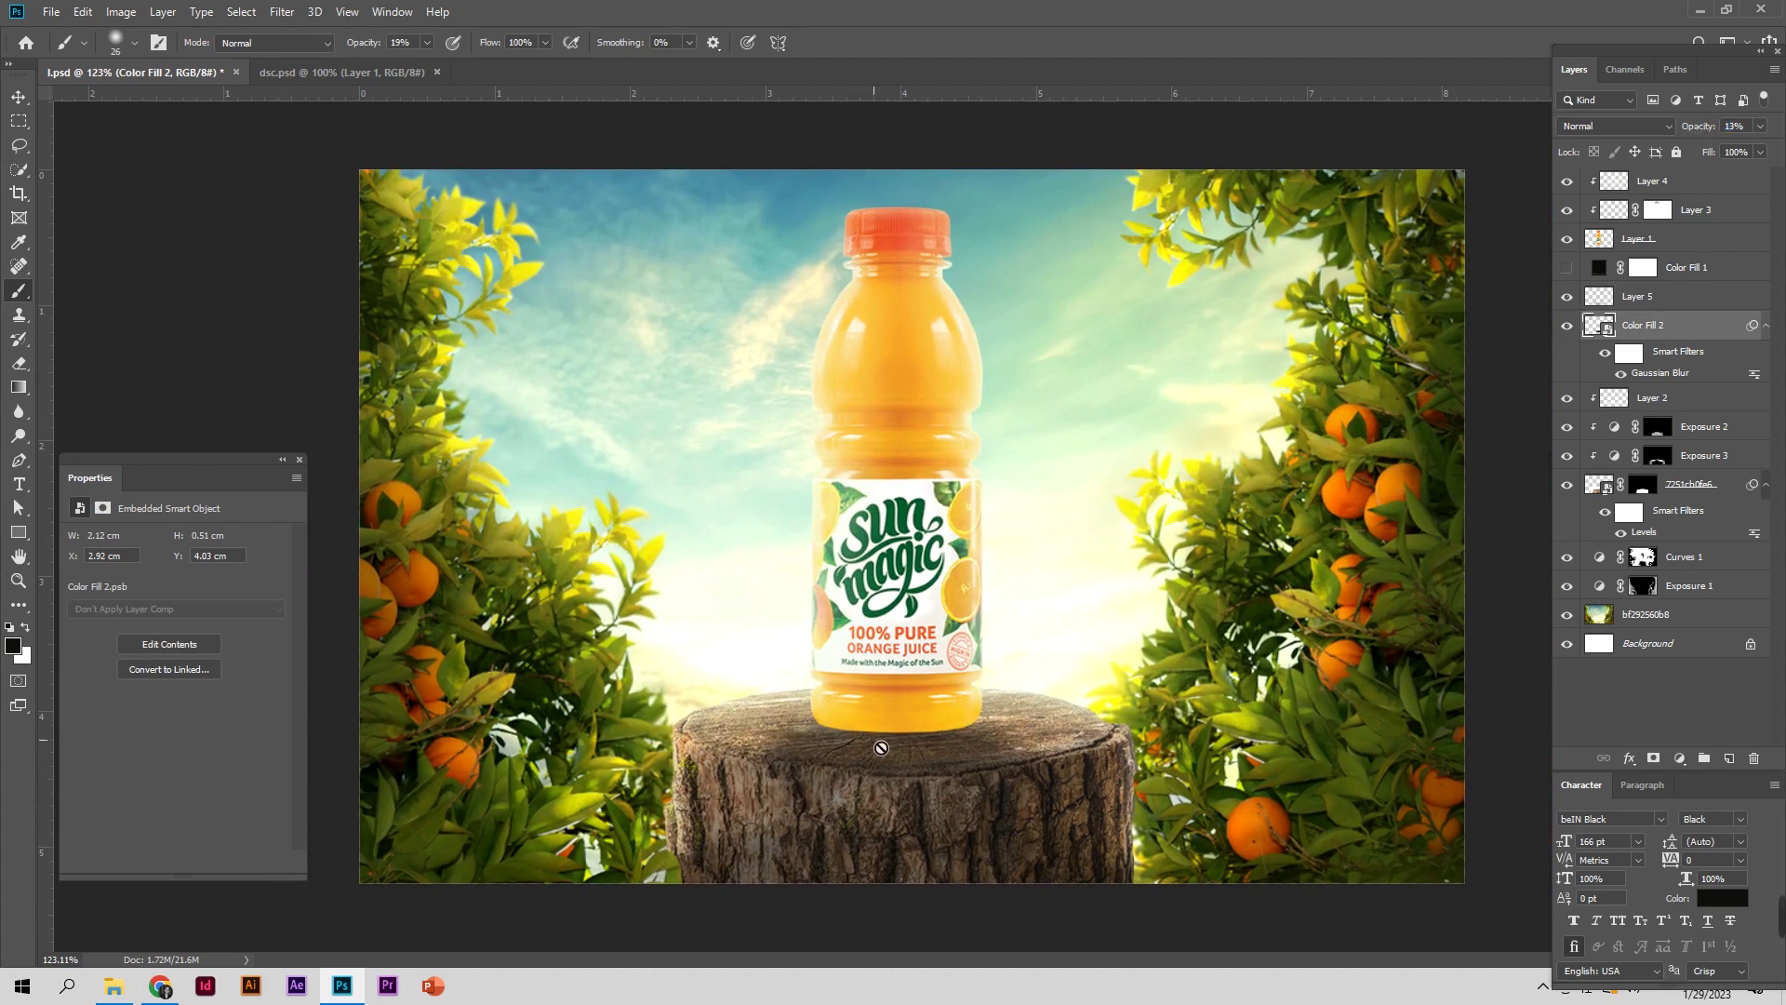
Add a new empty Layer 6 above the Curves 1 adjustment layer
{"action": "left_click", "coordinate": [12, 96]}
{"action": "left_click", "coordinate": [1703, 558]}
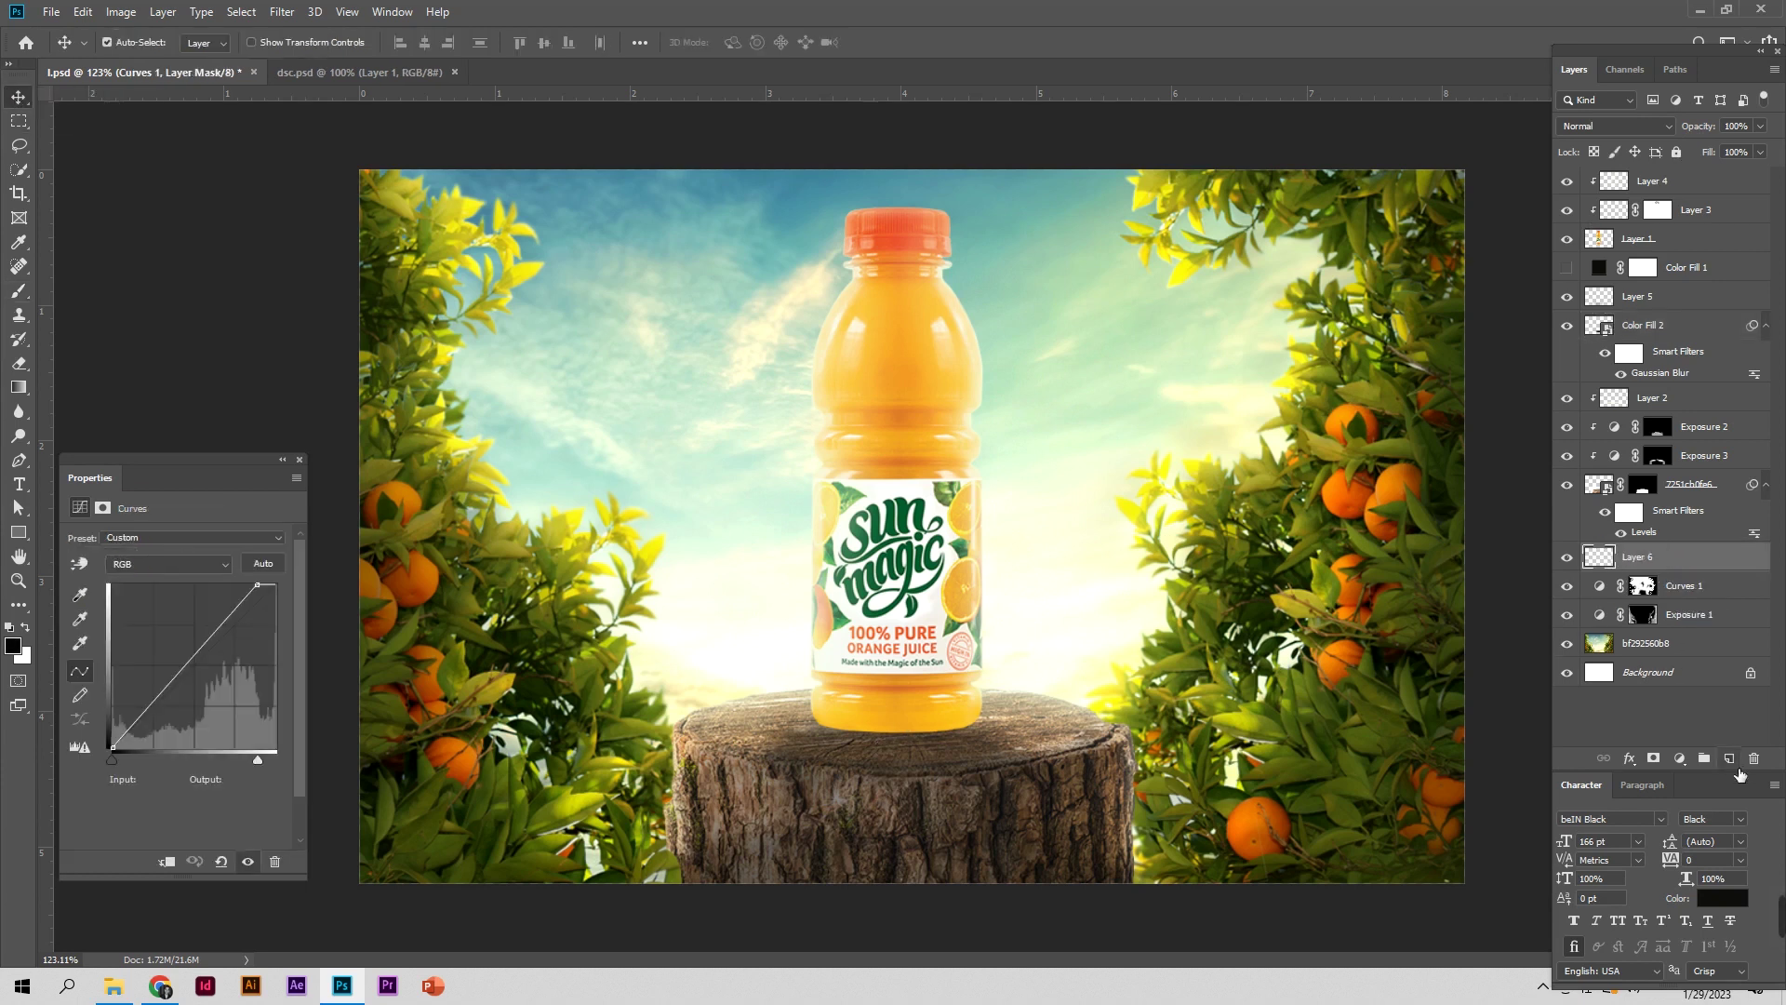
{"action": "left_click", "coordinate": [1729, 758]}
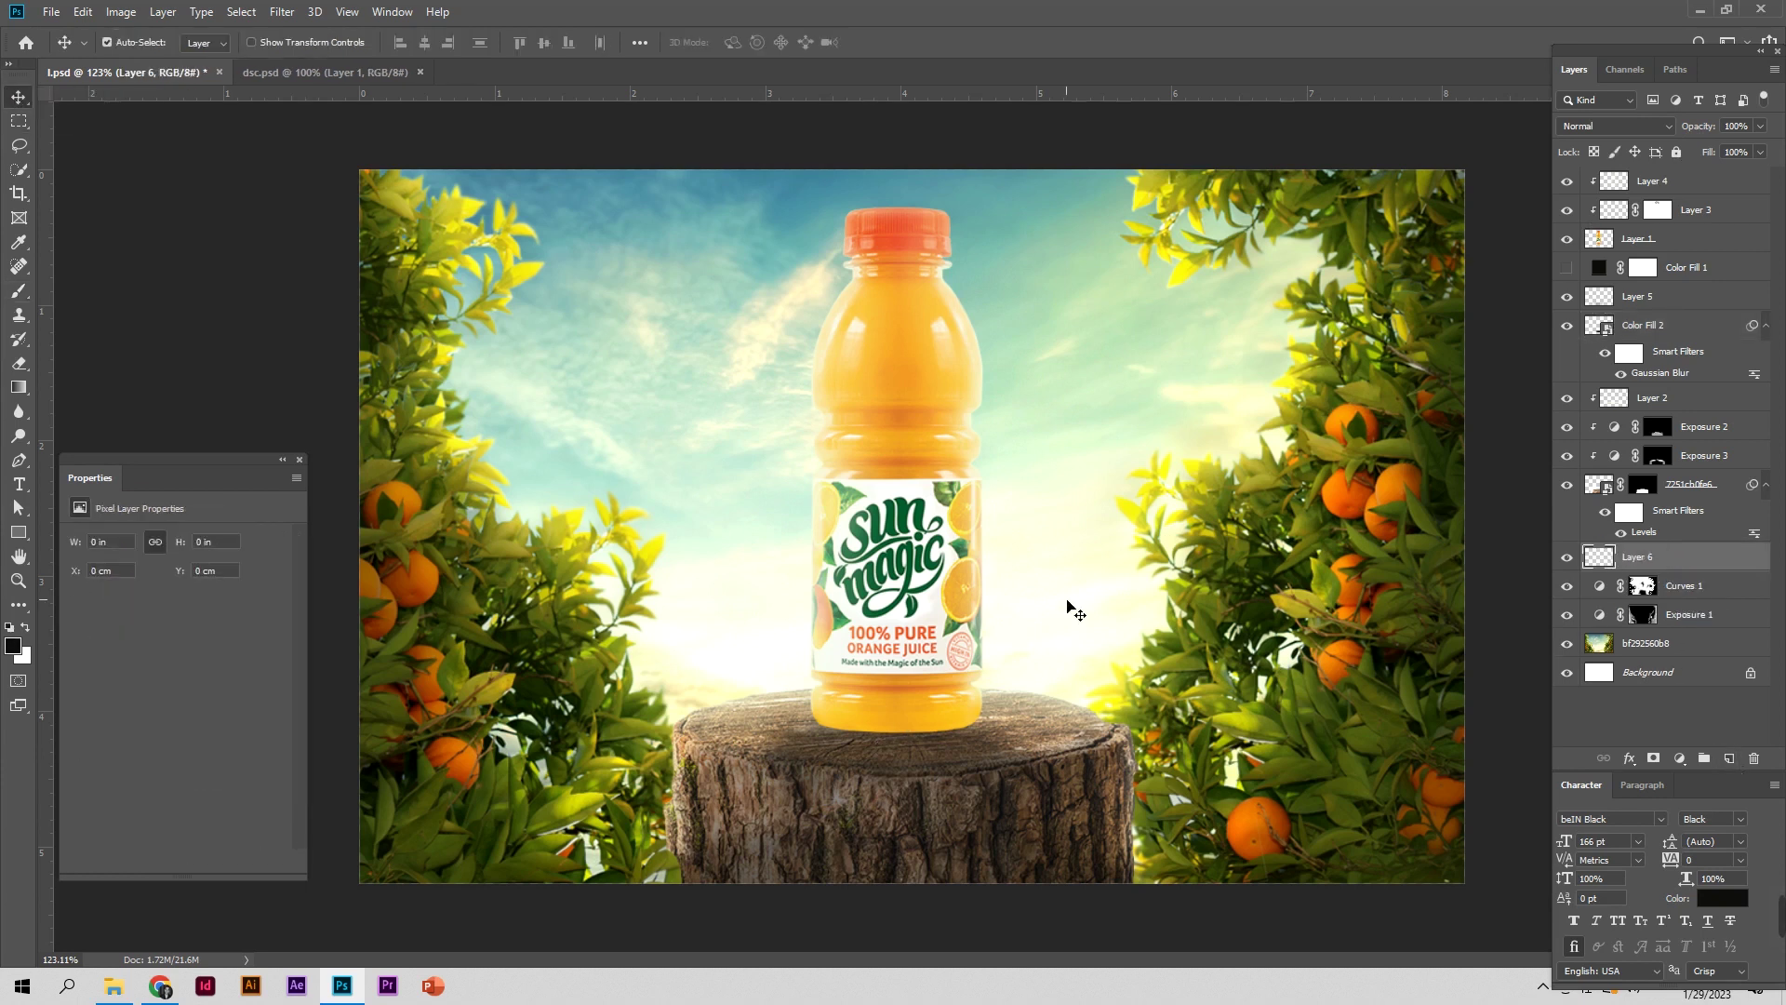
{"action": "left_click", "coordinate": [17, 291]}
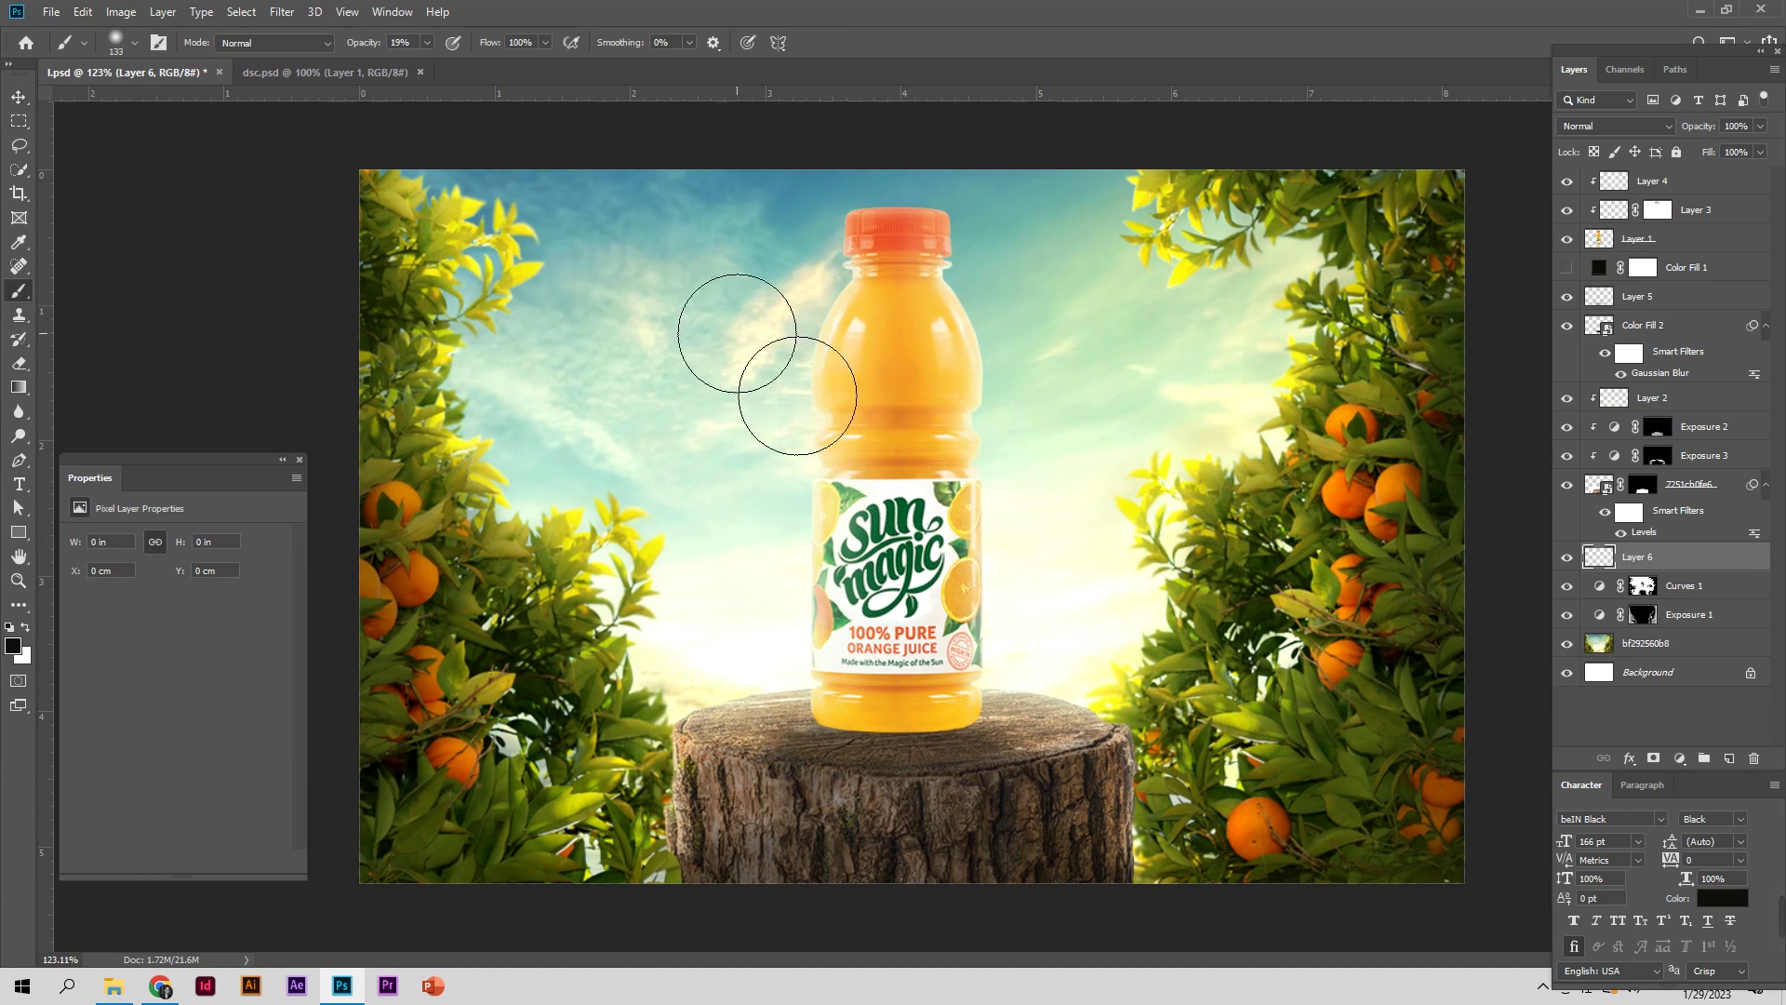
Paint soft light over the sky, the bottle's right edge, the stump edges and foliage
{"action": "left_click", "coordinate": [744, 389]}
{"action": "left_click_drag", "start_coordinate": [895, 231], "coordinate": [978, 517]}
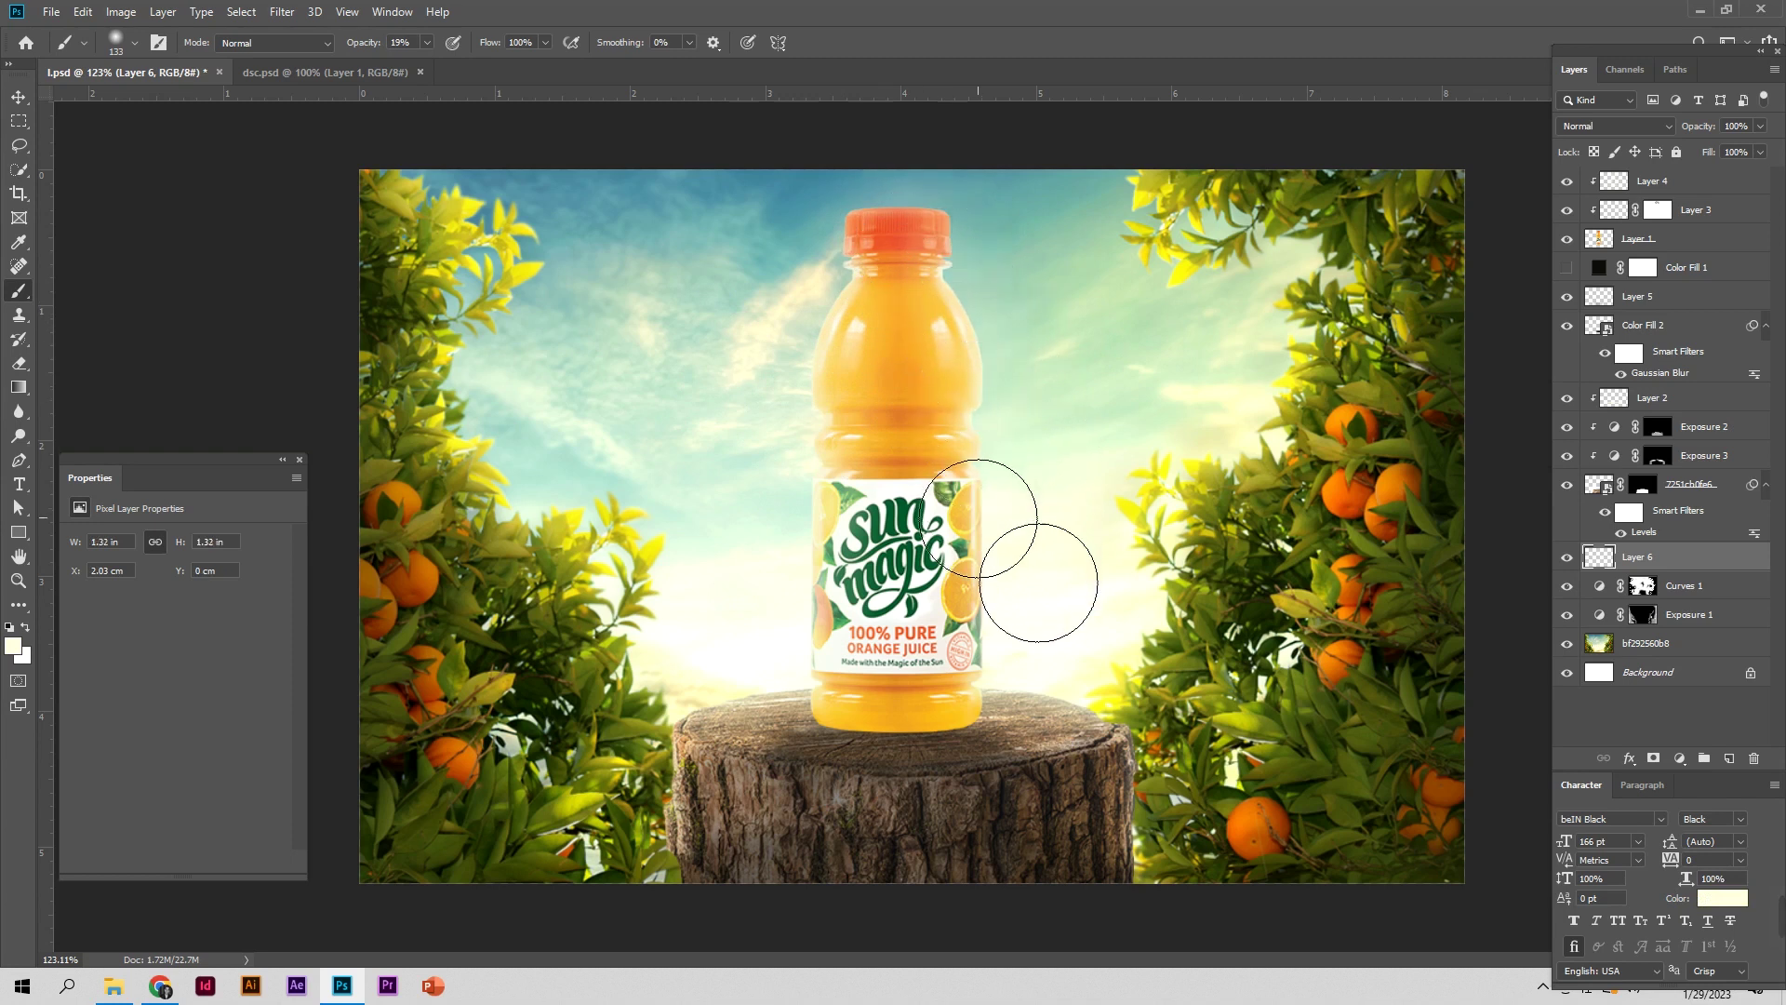
{"action": "mouse_move", "coordinate": [818, 399]}
{"action": "left_mouse_down"}
{"action": "mouse_move", "coordinate": [817, 618]}
{"action": "mouse_move", "coordinate": [688, 701]}
{"action": "mouse_move", "coordinate": [697, 818]}
{"action": "mouse_move", "coordinate": [757, 885]}
{"action": "left_mouse_up"}
{"action": "mouse_move", "coordinate": [1067, 780]}
{"action": "left_mouse_down"}
{"action": "mouse_move", "coordinate": [1153, 800]}
{"action": "mouse_move", "coordinate": [1182, 868]}
{"action": "mouse_move", "coordinate": [1302, 707]}
{"action": "mouse_move", "coordinate": [1320, 573]}
{"action": "left_mouse_up"}
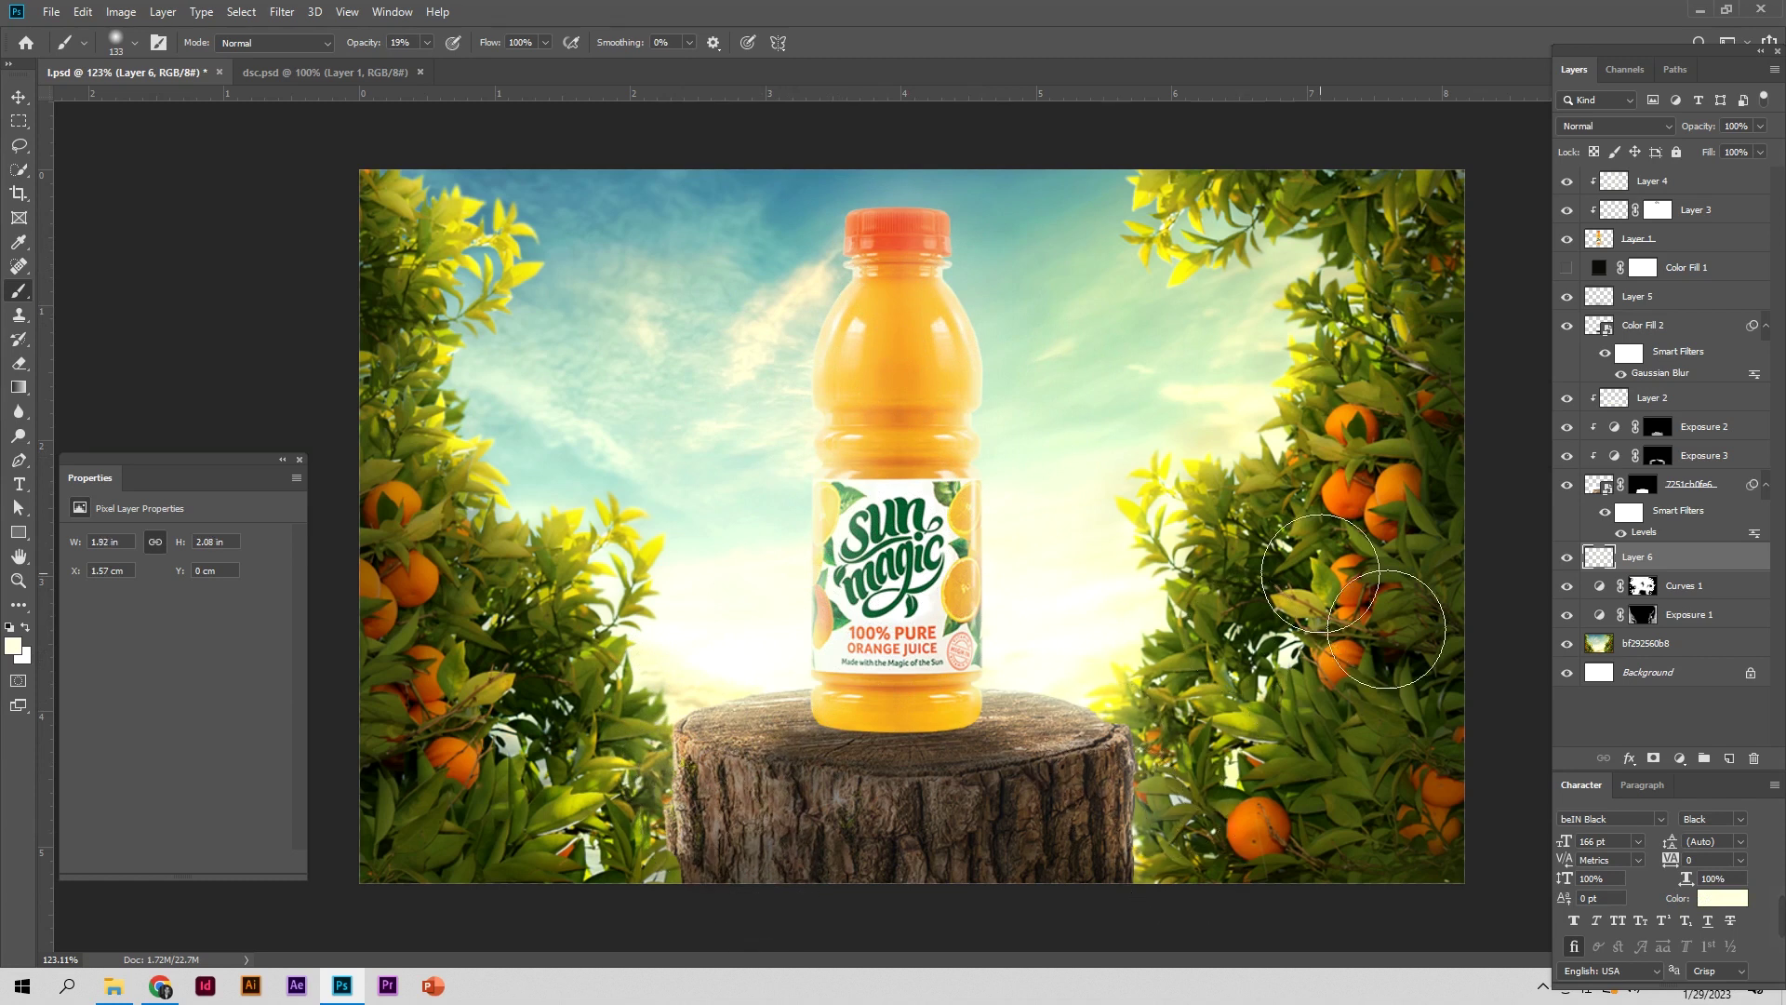
{"action": "mouse_move", "coordinate": [704, 591]}
{"action": "left_mouse_down"}
{"action": "mouse_move", "coordinate": [700, 635]}
{"action": "mouse_move", "coordinate": [683, 593]}
{"action": "mouse_move", "coordinate": [615, 548]}
{"action": "mouse_move", "coordinate": [507, 408]}
{"action": "mouse_move", "coordinate": [519, 427]}
{"action": "left_mouse_up"}
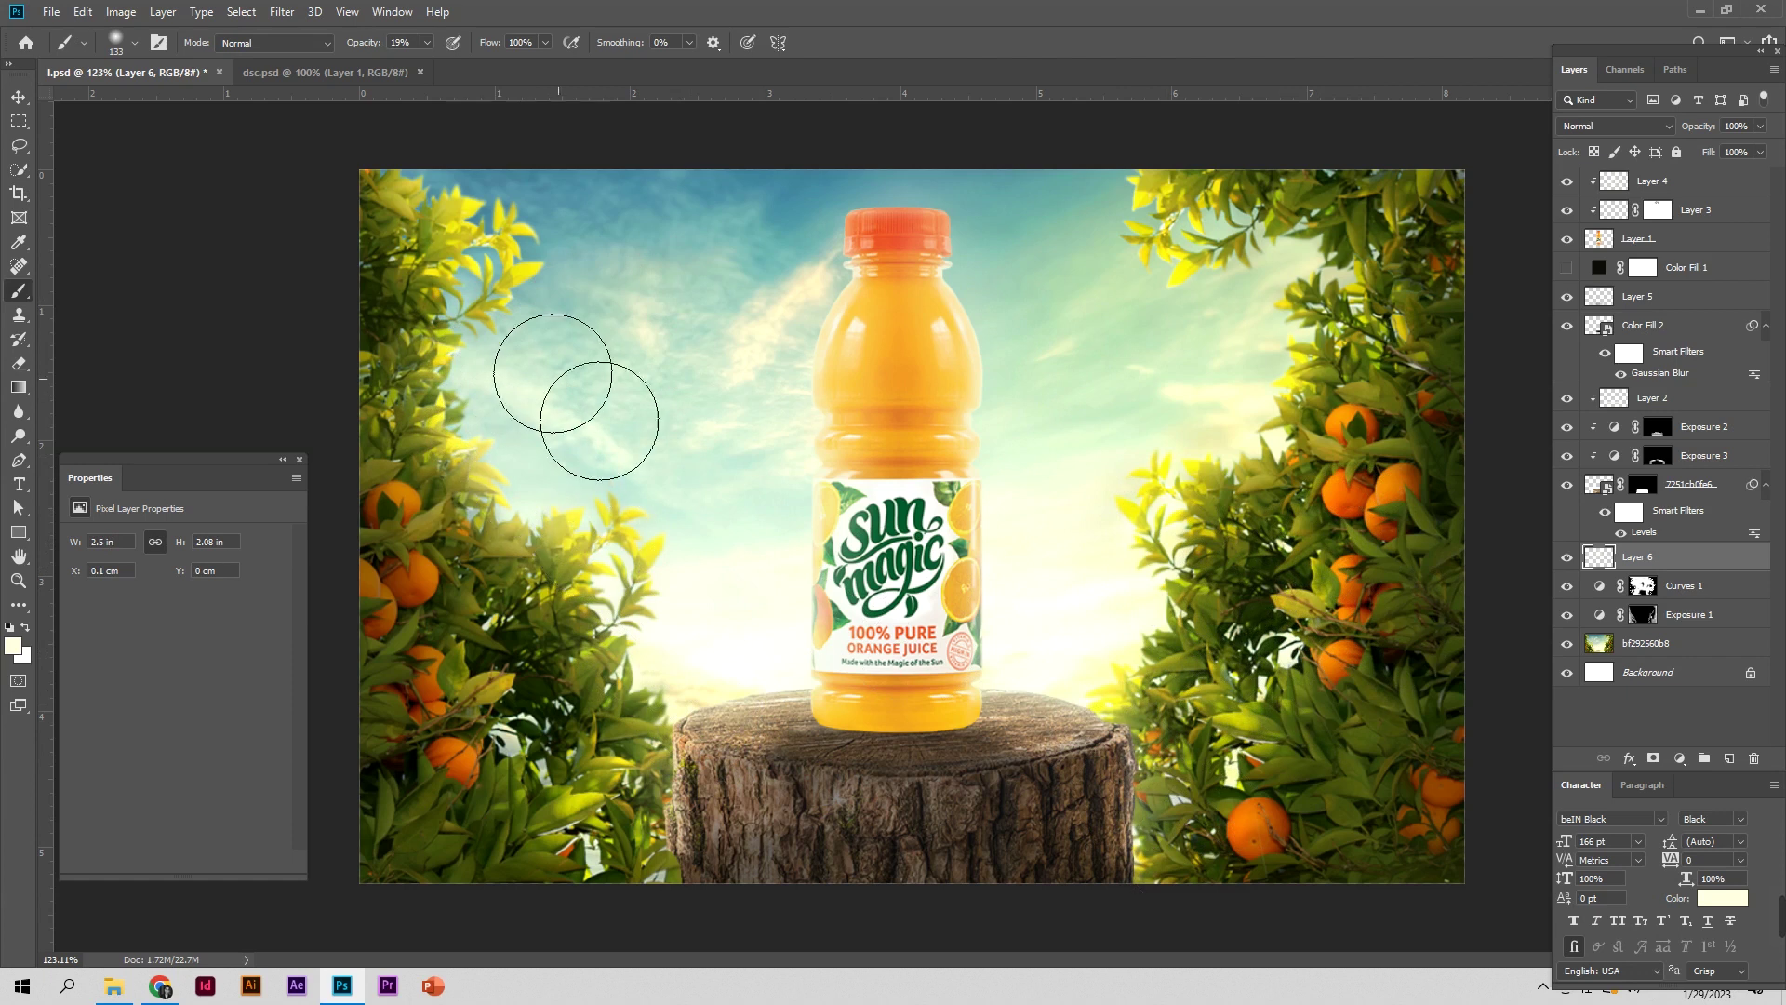
{"action": "left_click_drag", "start_coordinate": [570, 279], "coordinate": [726, 283]}
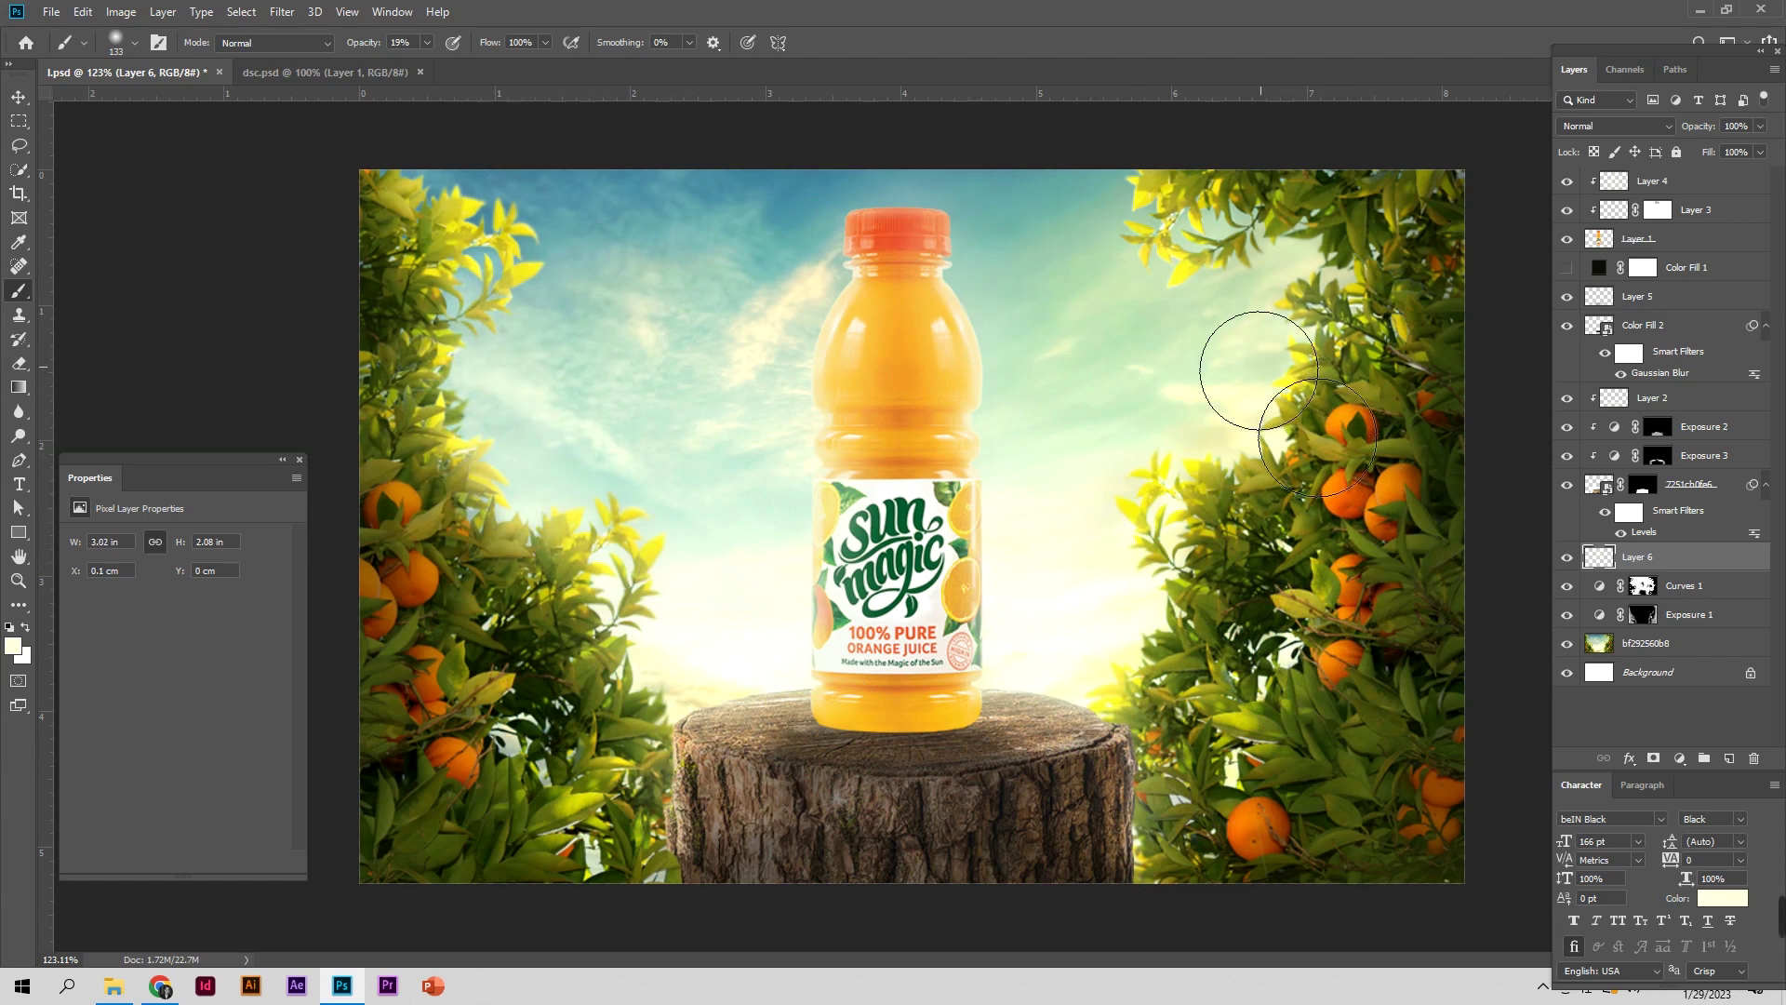
Zoom out and brush faint light toward the sky's left edge and both foliage sides
{"action": "key", "text": "ctrl+space"}
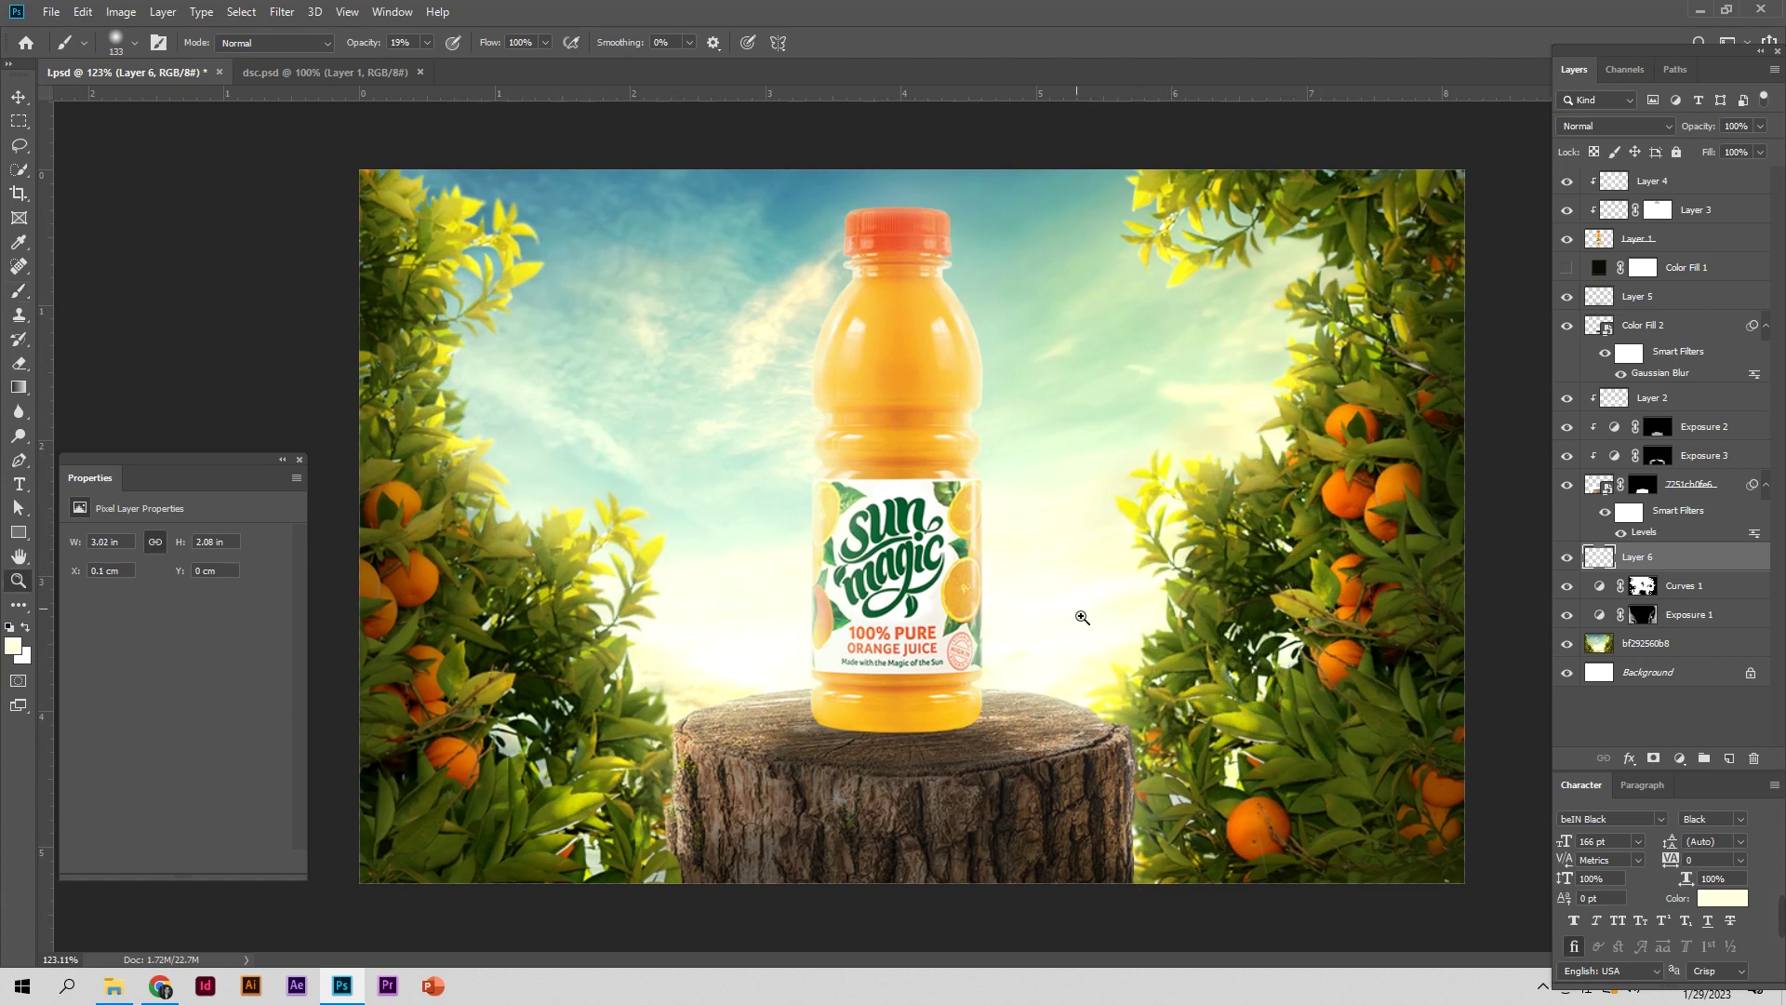
{"action": "left_click_drag", "start_coordinate": [1082, 616], "coordinate": [1057, 626]}
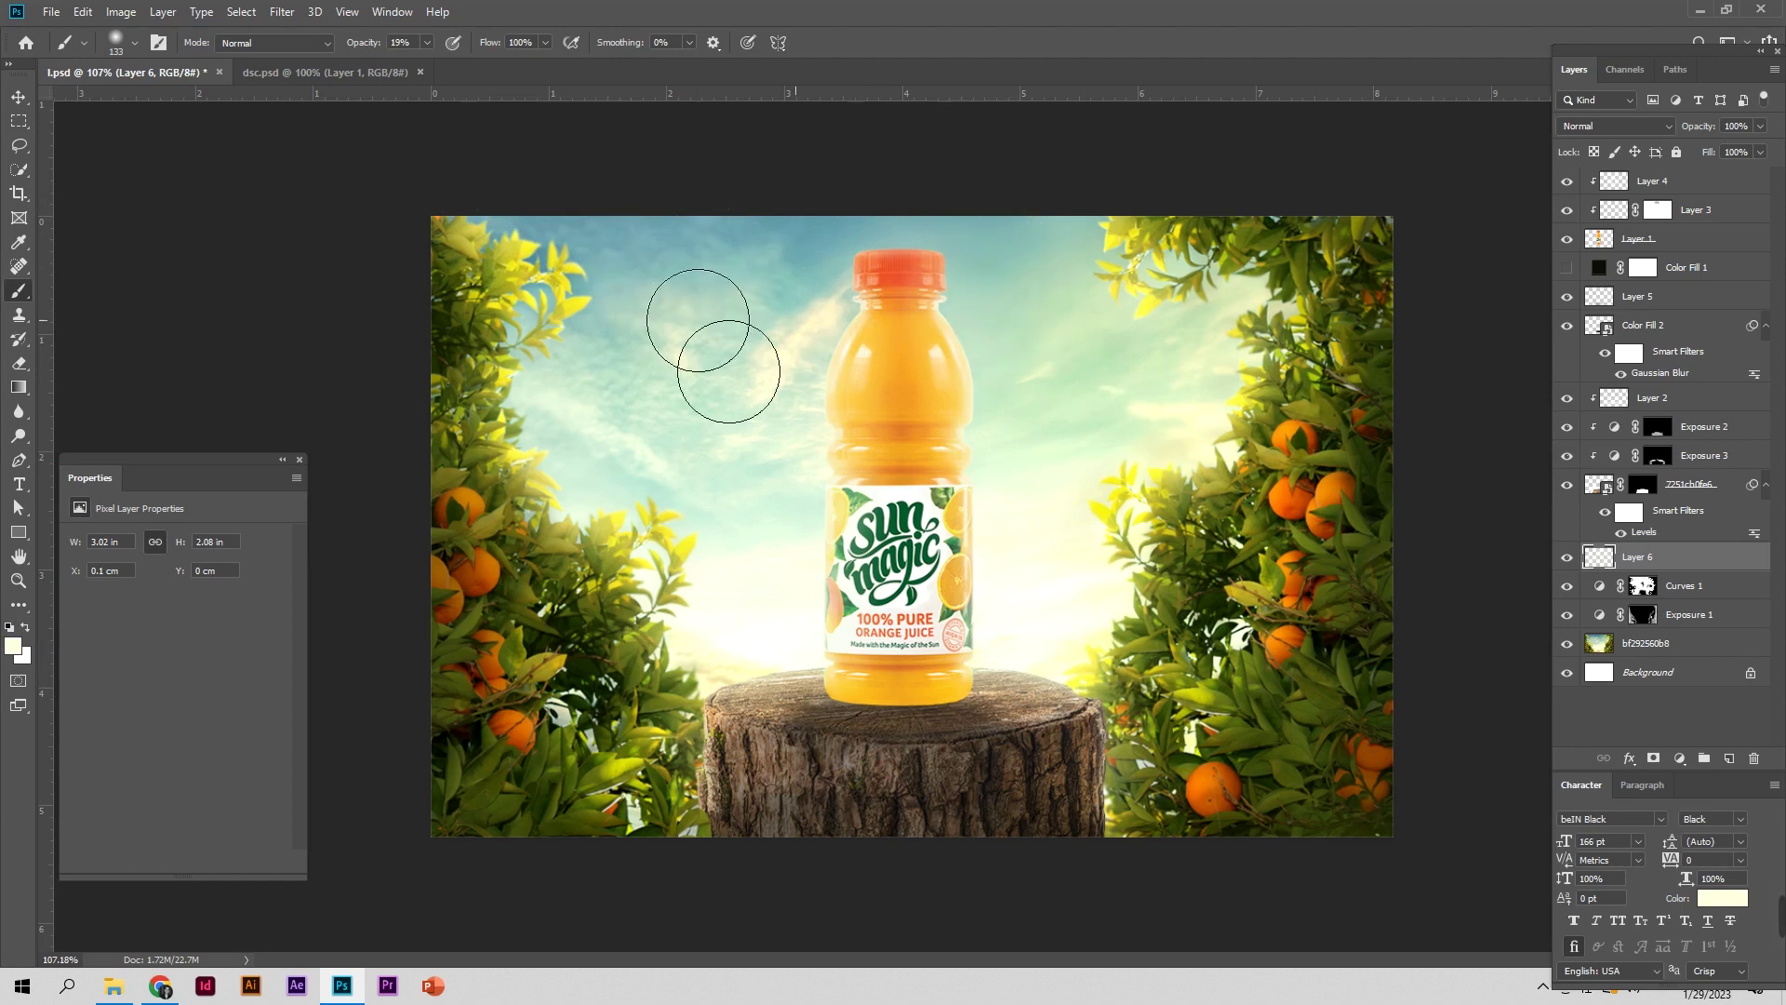
{"action": "left_click_drag", "start_coordinate": [713, 346], "coordinate": [539, 335]}
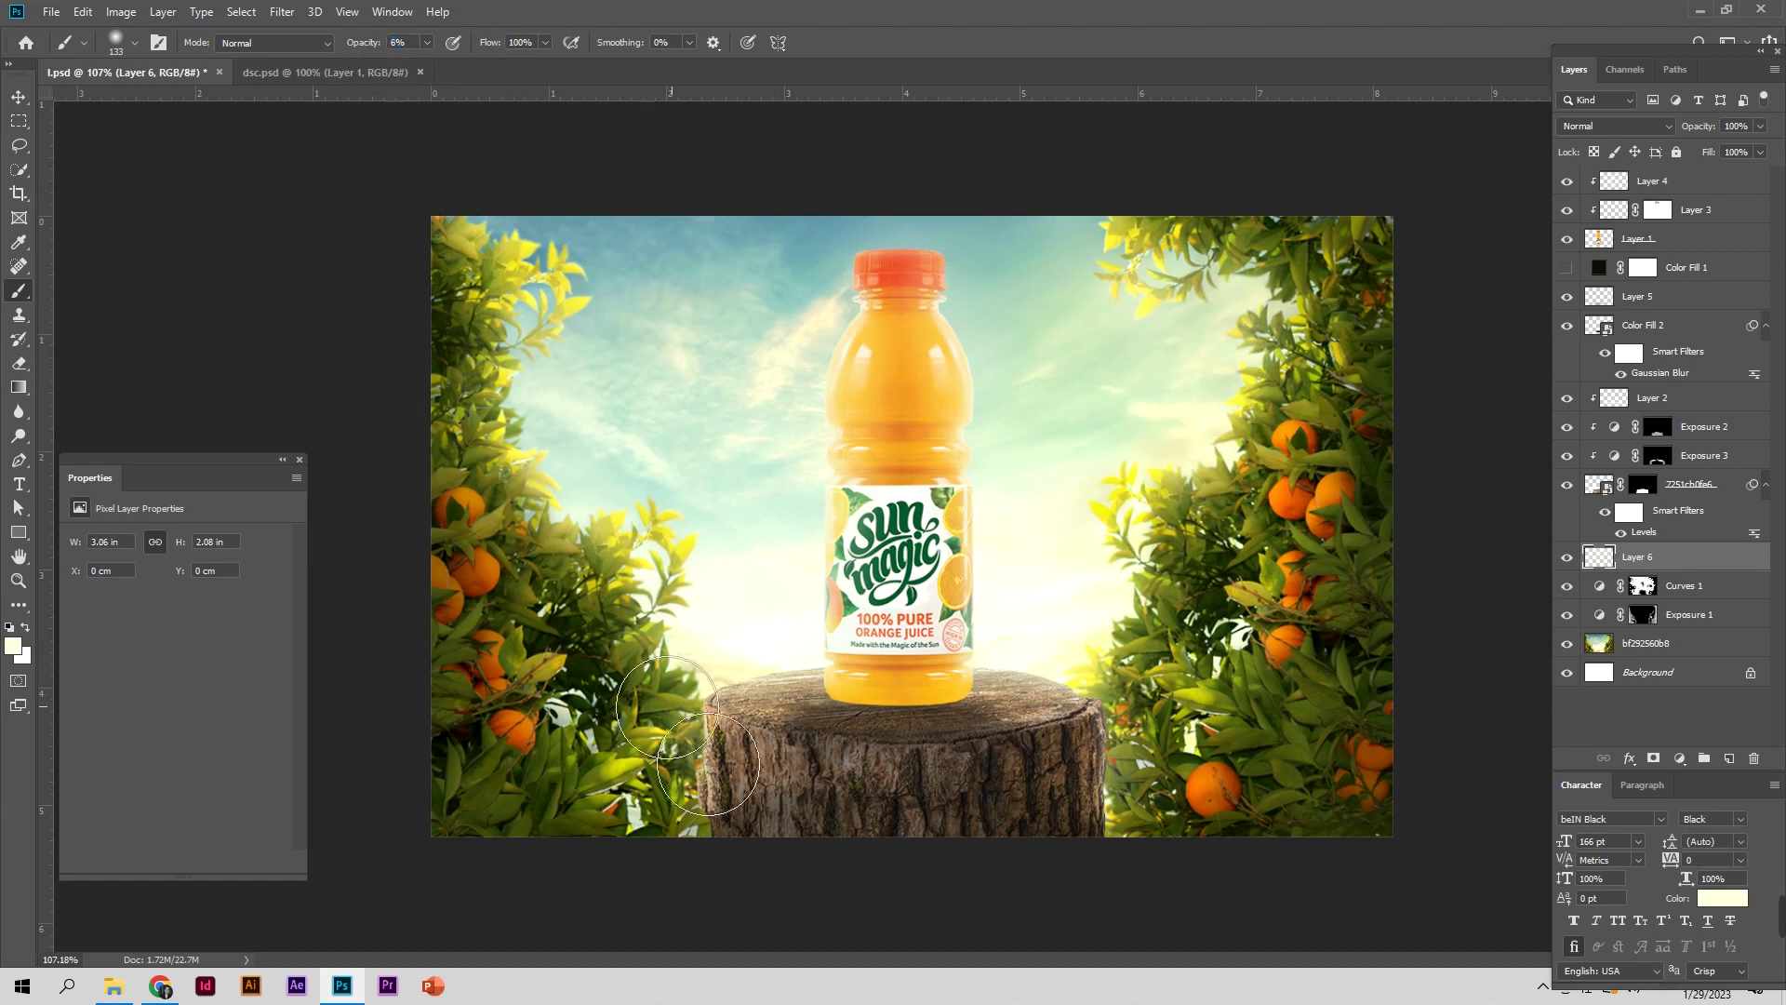
{"action": "left_click_drag", "start_coordinate": [717, 617], "coordinate": [540, 505]}
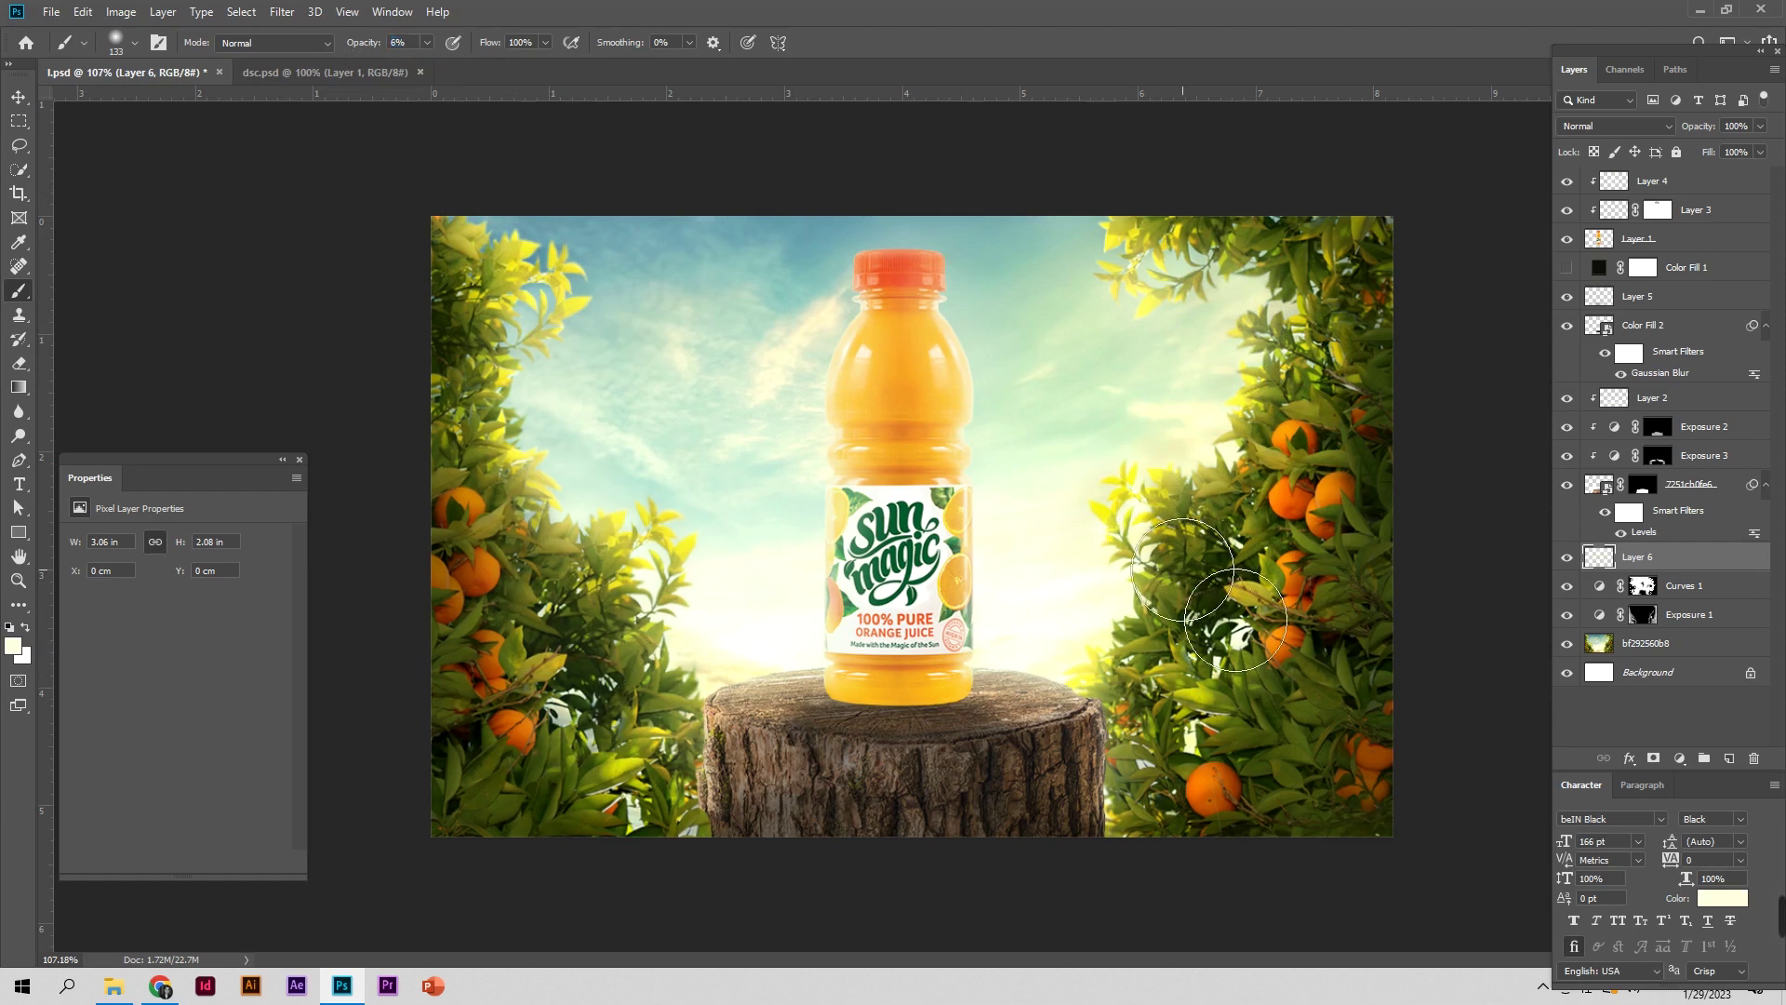
{"action": "left_click_drag", "start_coordinate": [1182, 693], "coordinate": [1292, 319]}
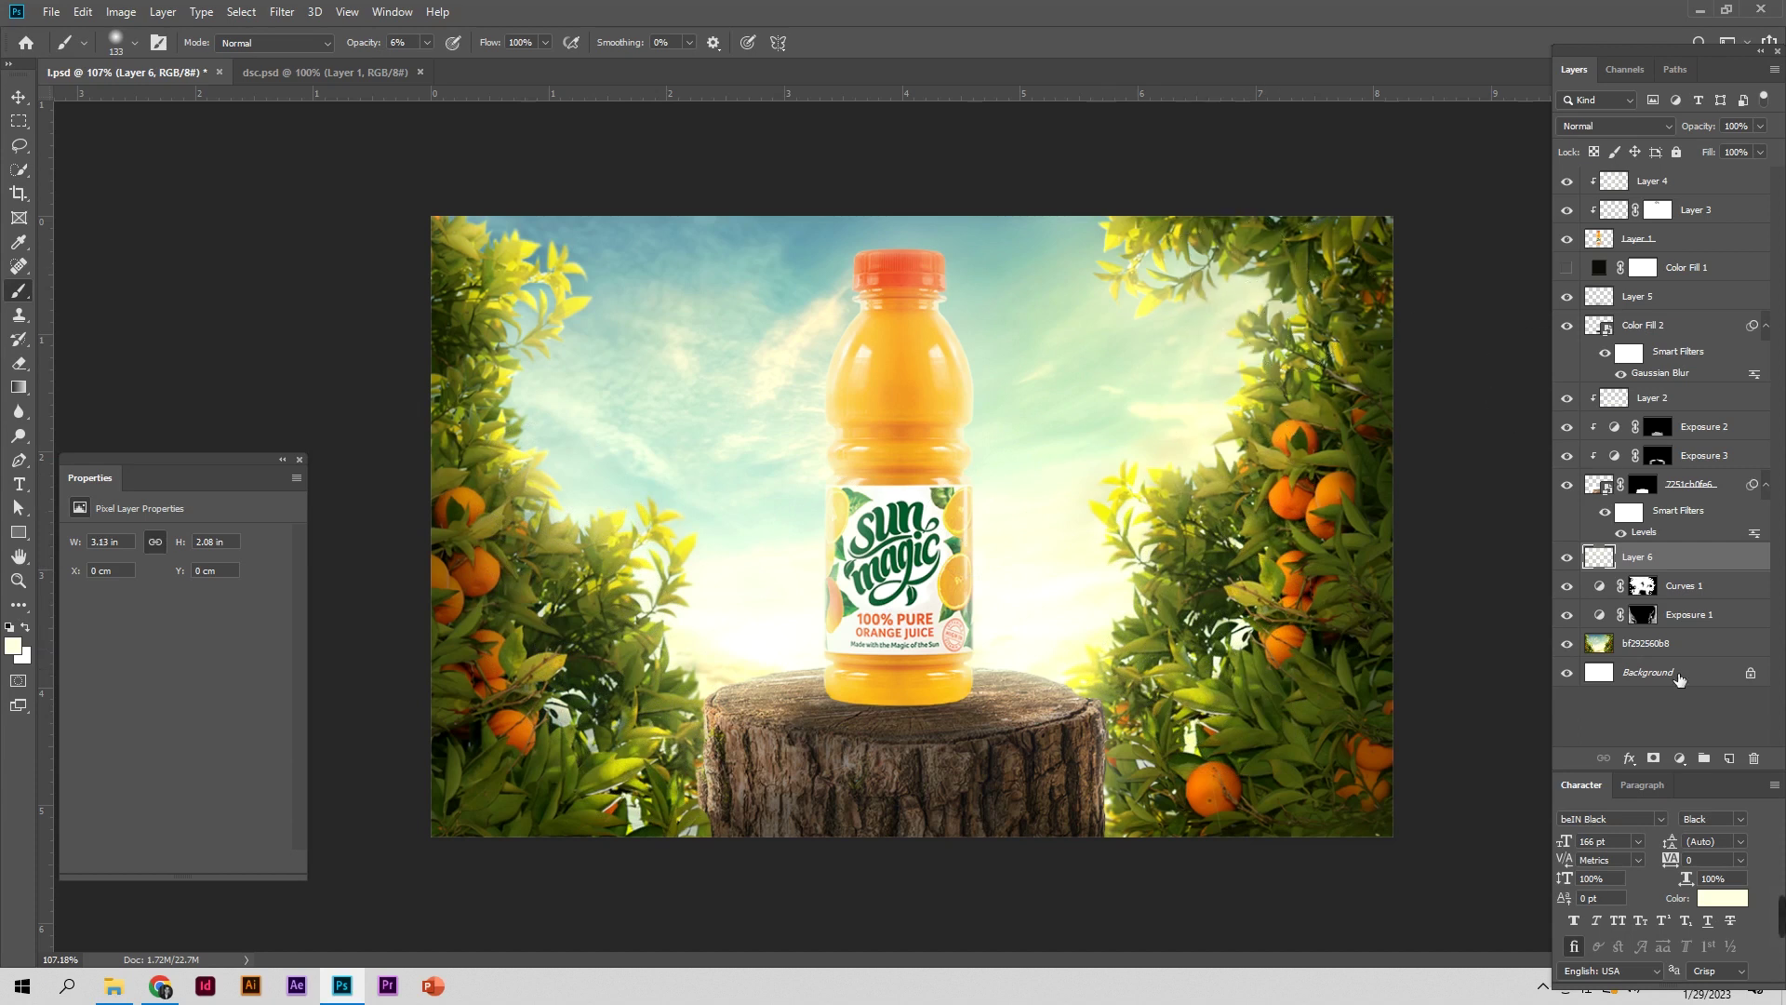
On a new Layer 7, darken the corners and side edges with 12%-opacity black strokes
{"action": "left_click", "coordinate": [1730, 759]}
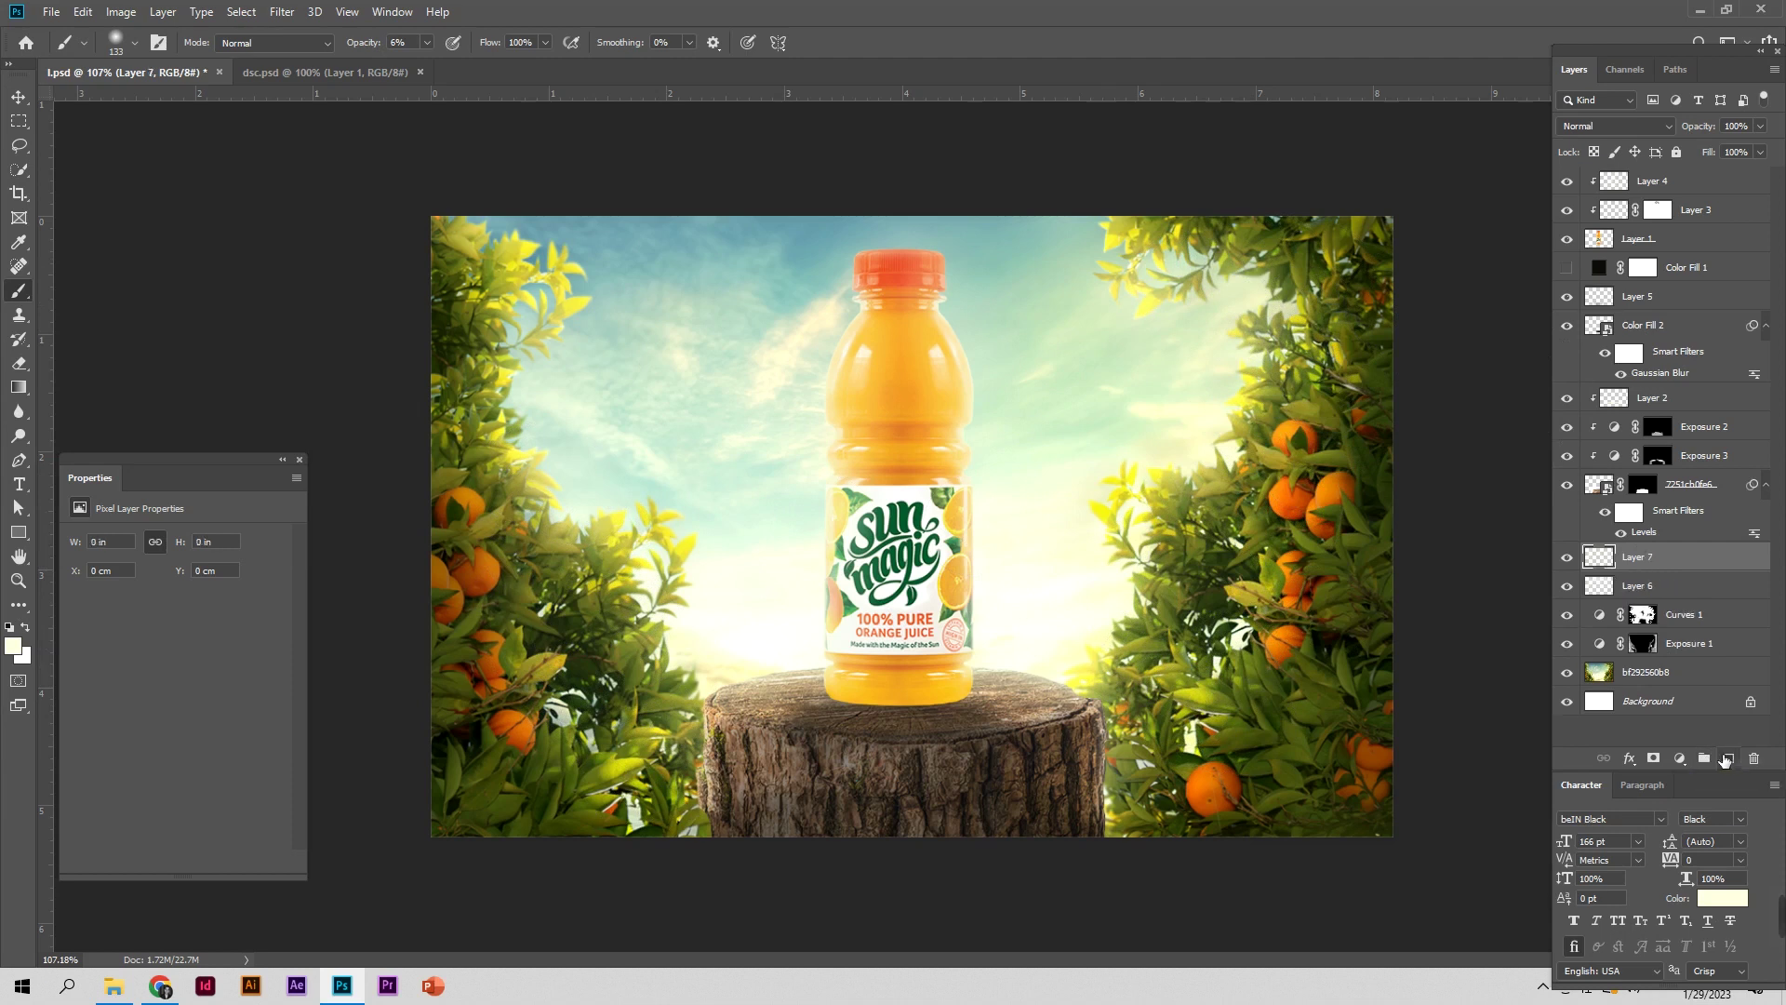
{"action": "left_click_drag", "start_coordinate": [460, 817], "coordinate": [479, 851]}
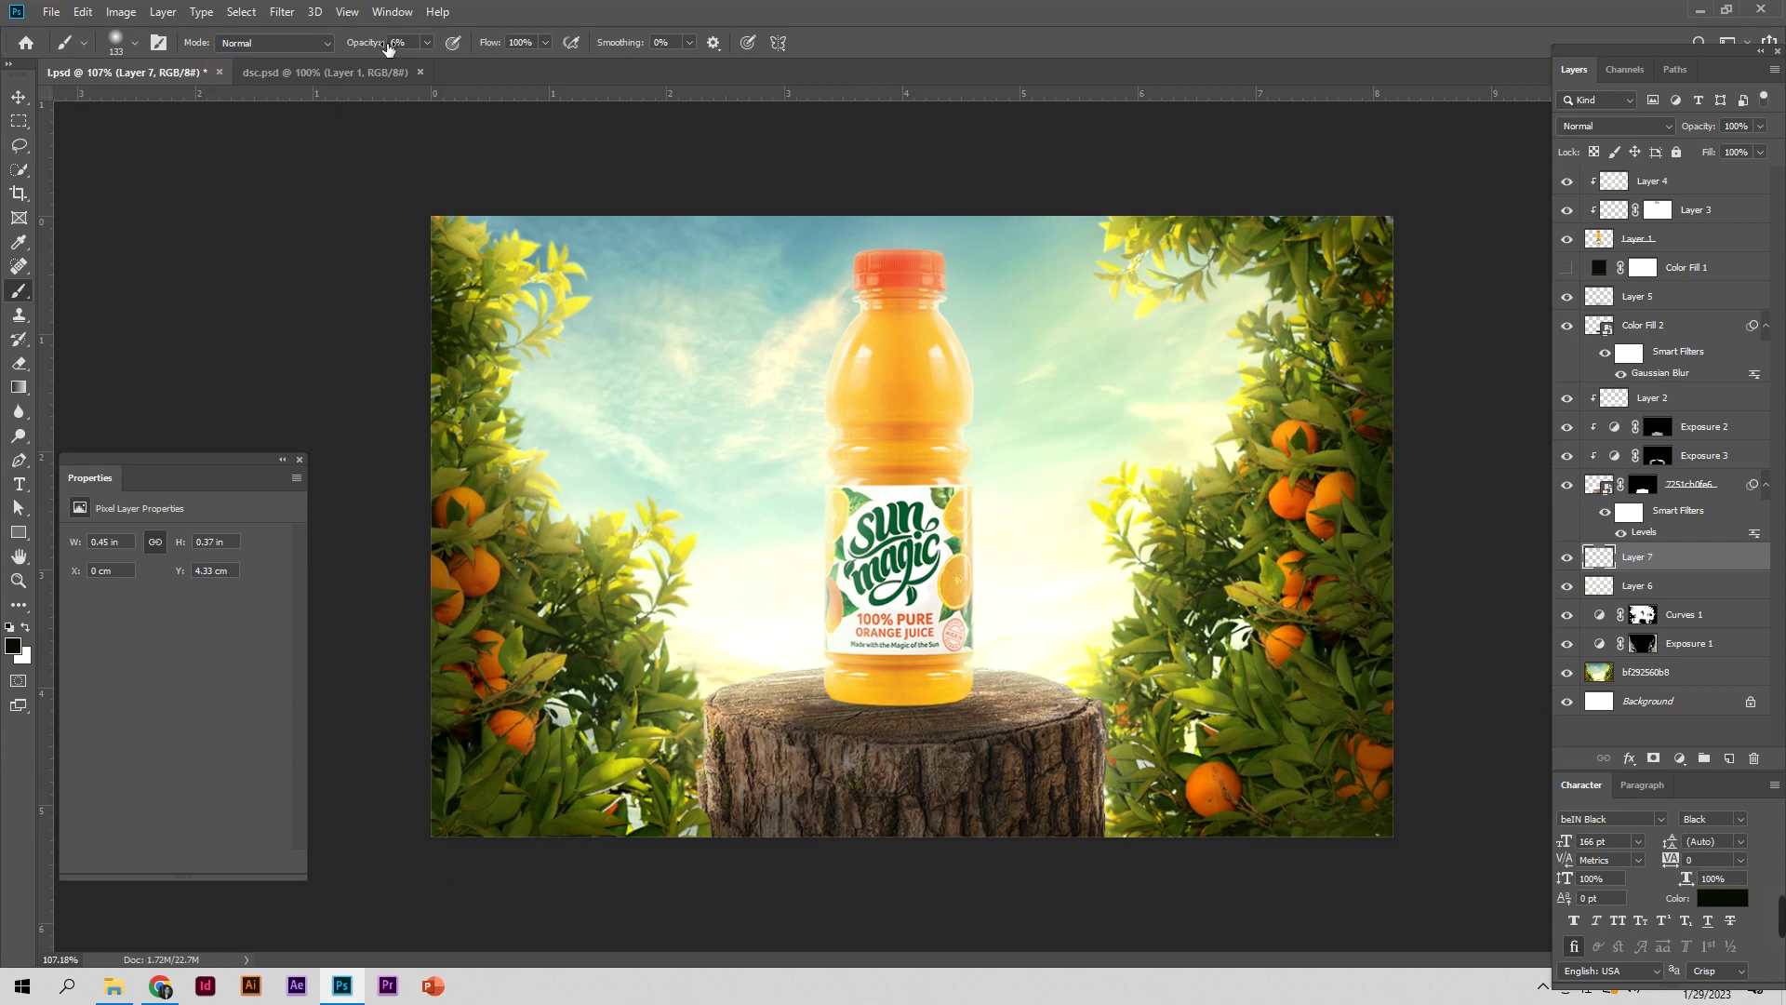
{"action": "left_click_drag", "start_coordinate": [381, 48], "coordinate": [385, 48]}
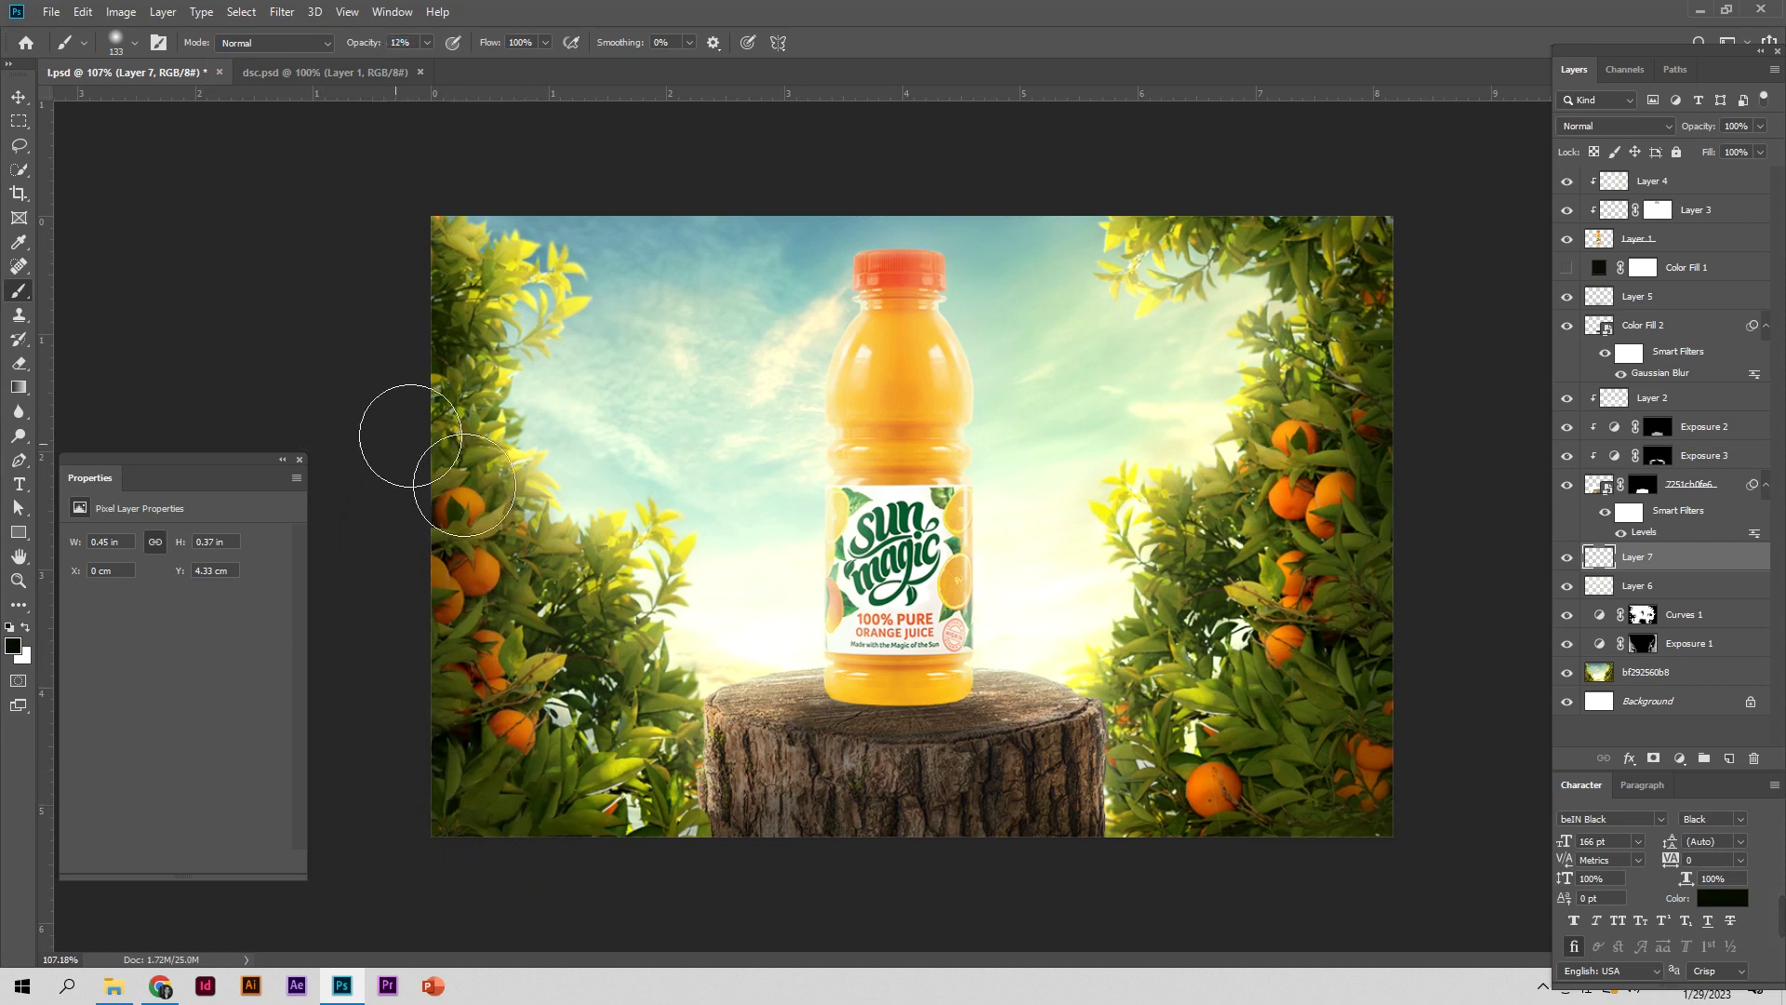
{"action": "left_click_drag", "start_coordinate": [406, 432], "coordinate": [419, 447]}
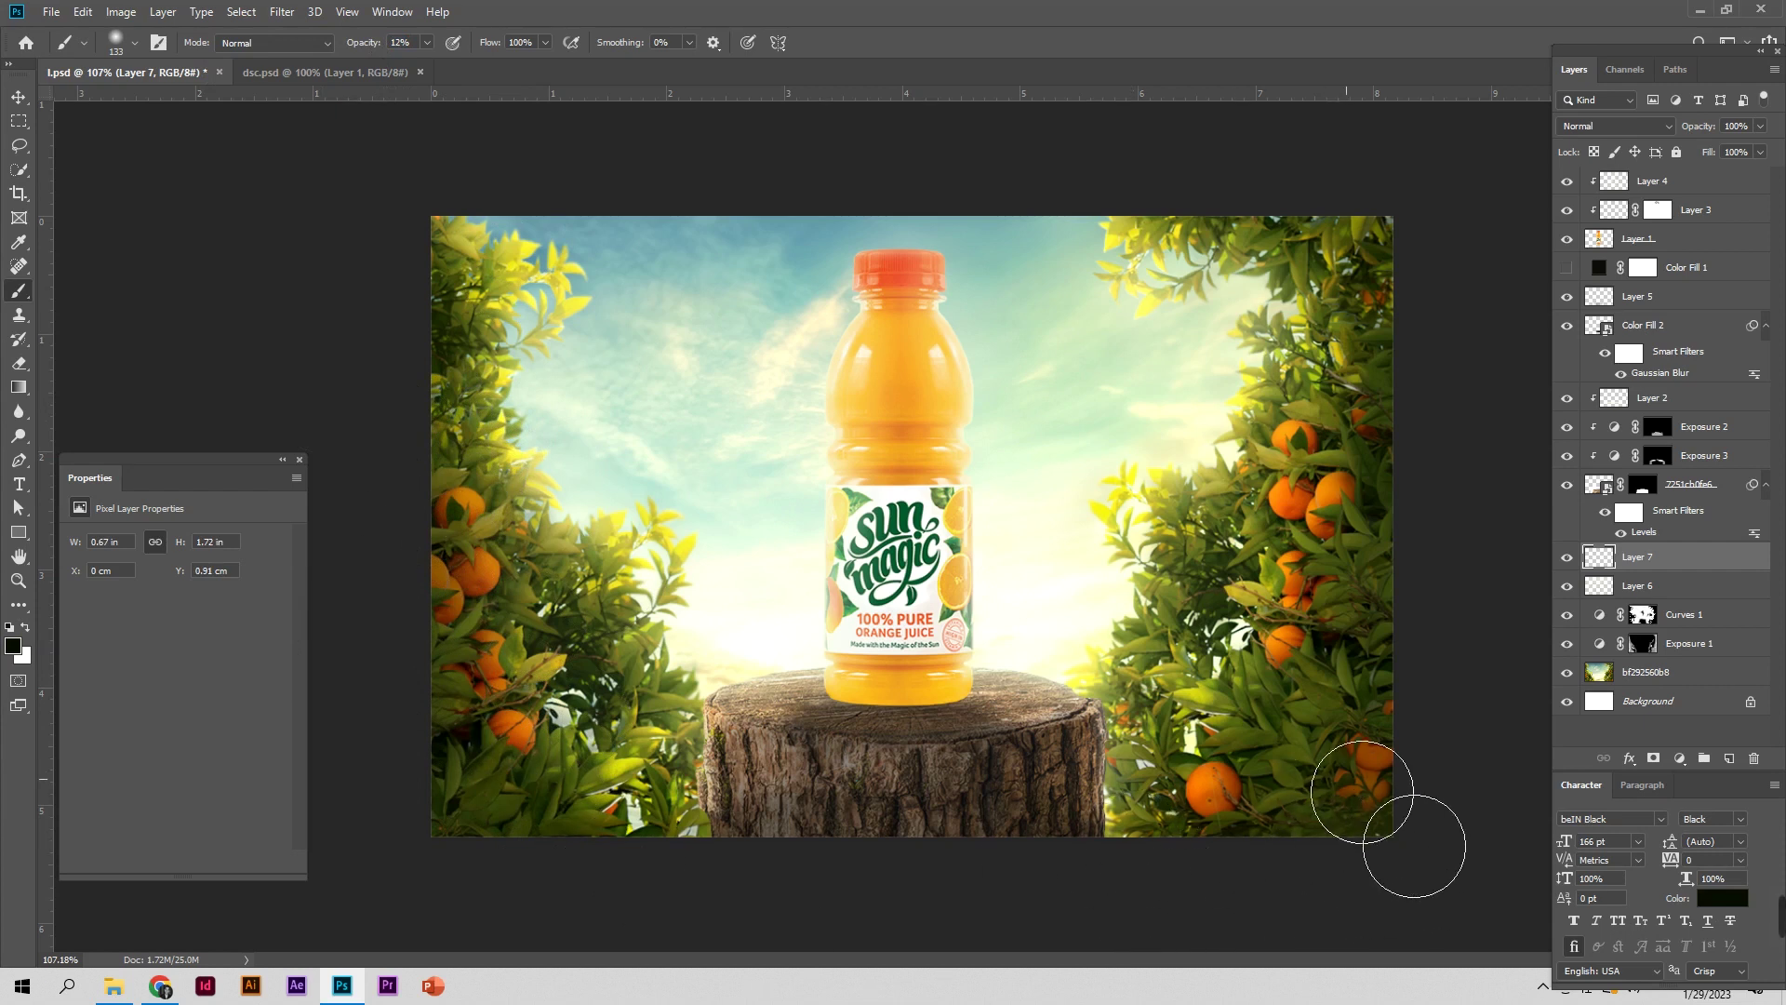
{"action": "left_click_drag", "start_coordinate": [1300, 733], "coordinate": [1347, 771]}
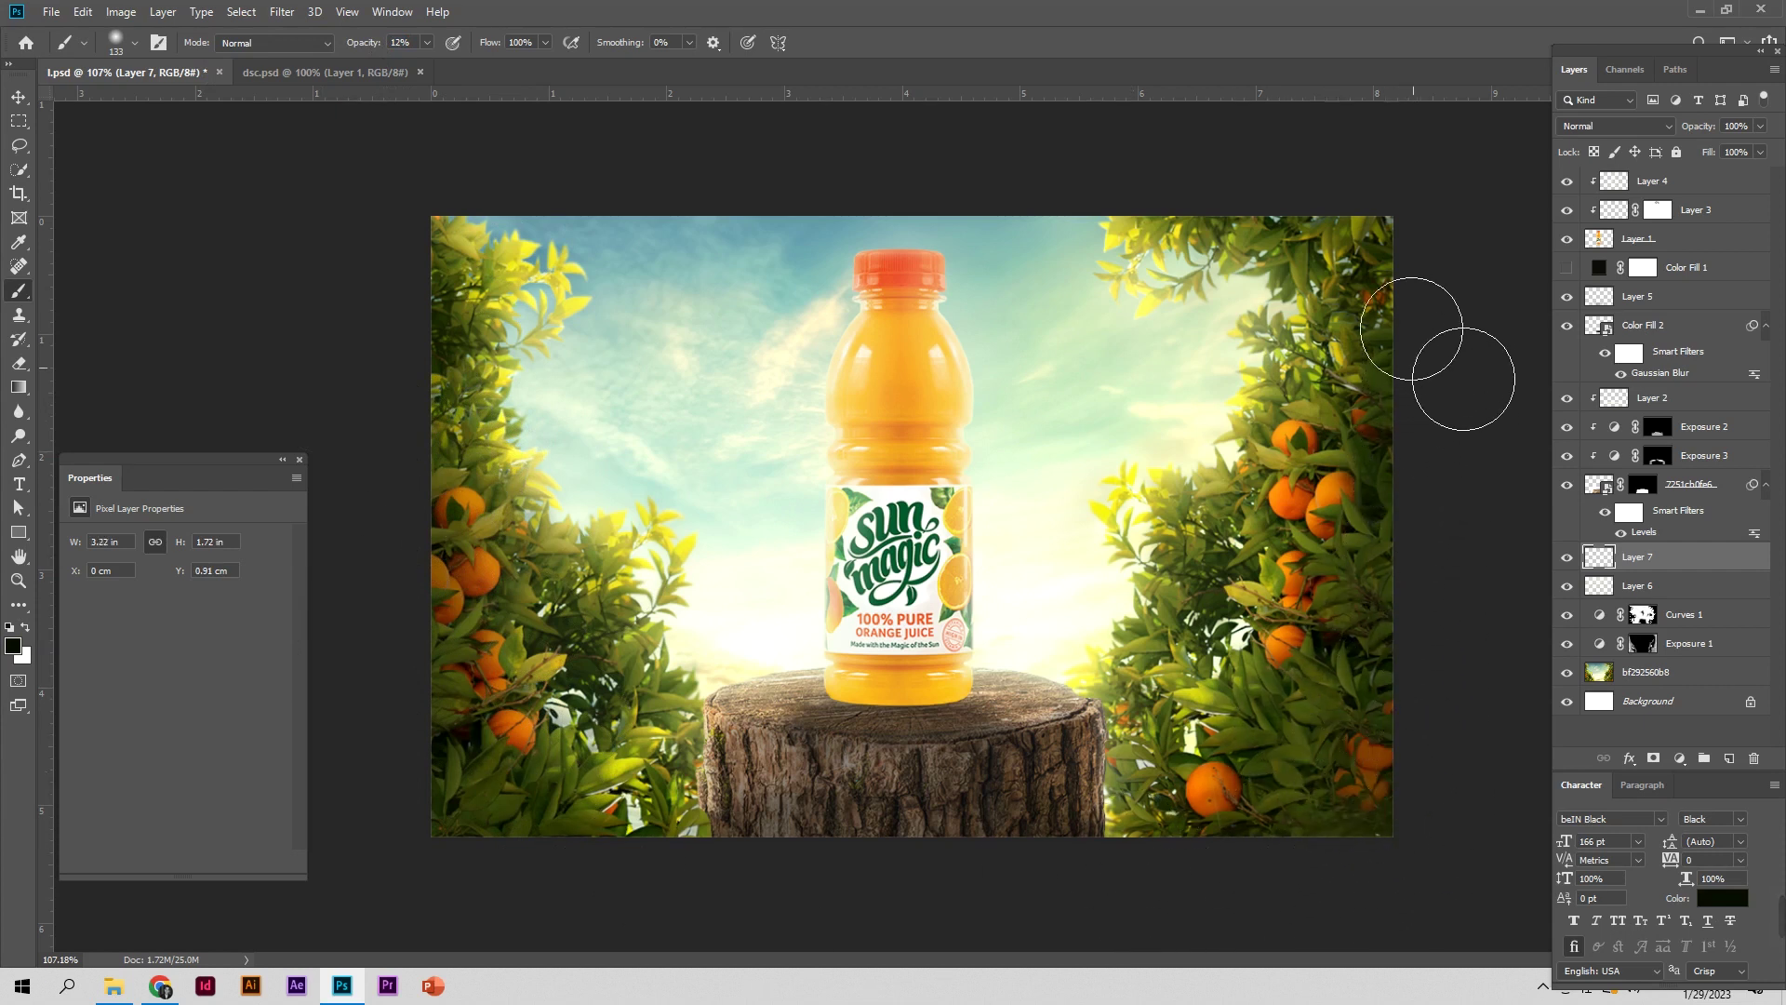
{"action": "left_click_drag", "start_coordinate": [1409, 193], "coordinate": [1312, 217]}
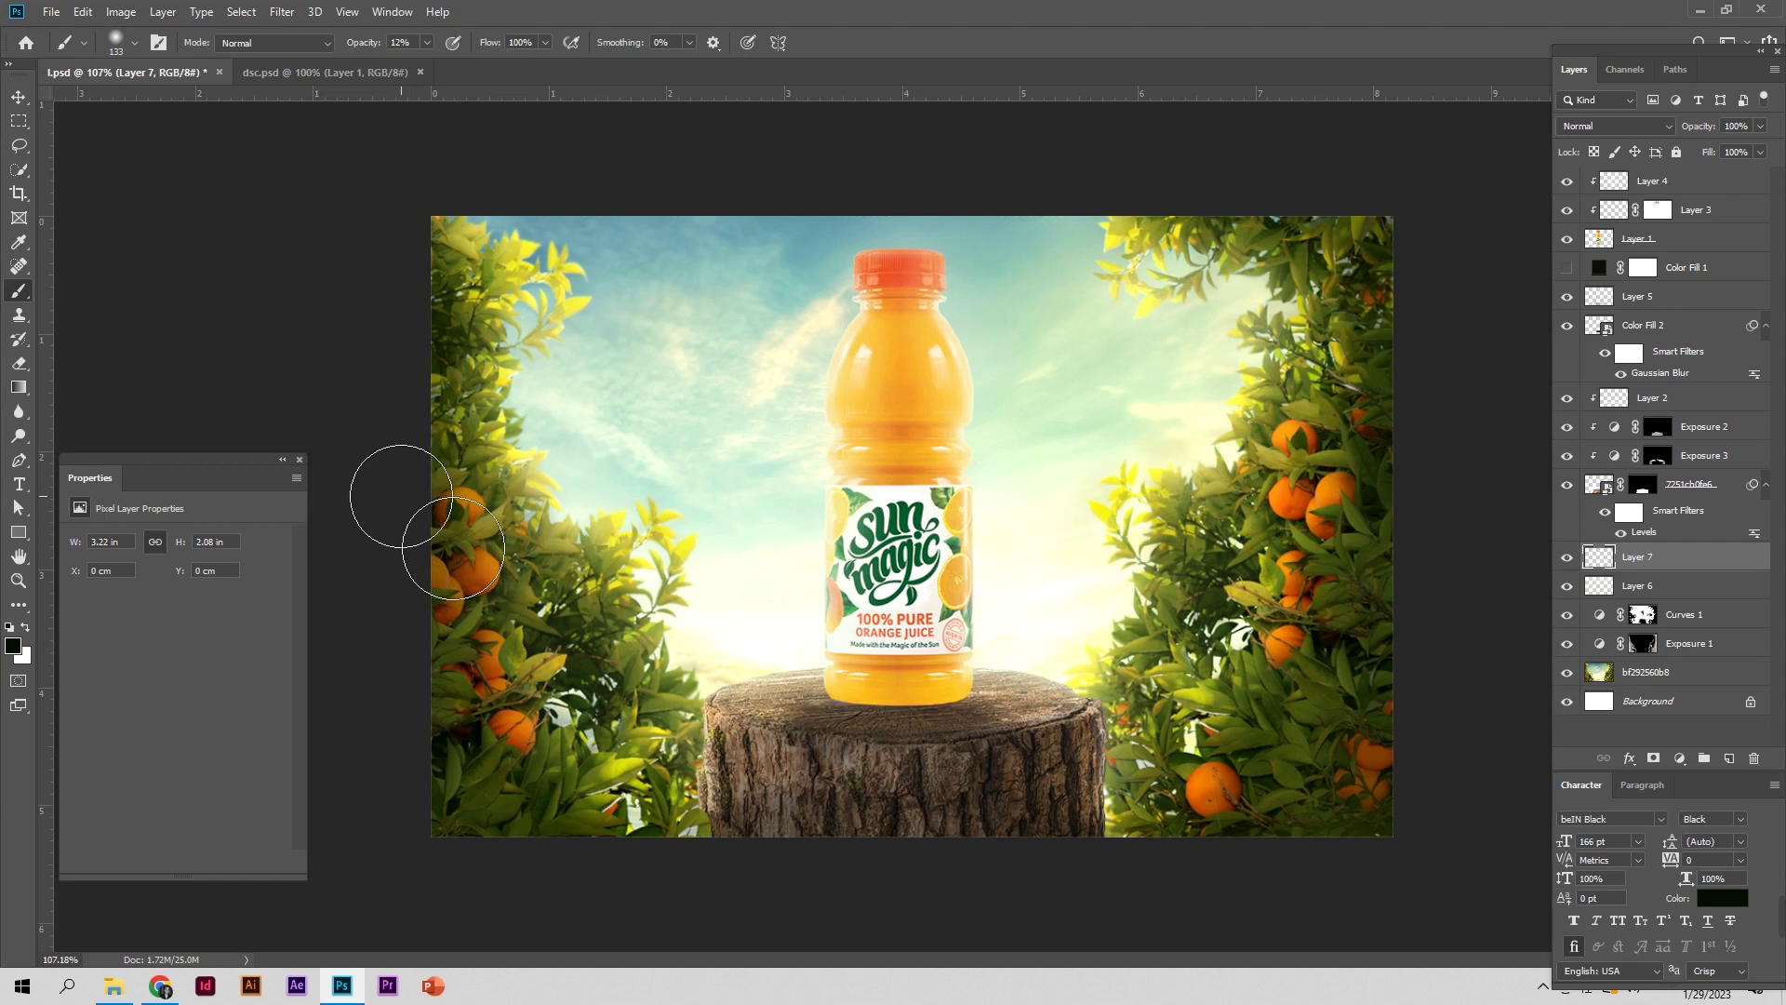
Merge all visible layers into a single layer
{"action": "left_click", "coordinate": [16, 97]}
{"action": "left_click", "coordinate": [1461, 851]}
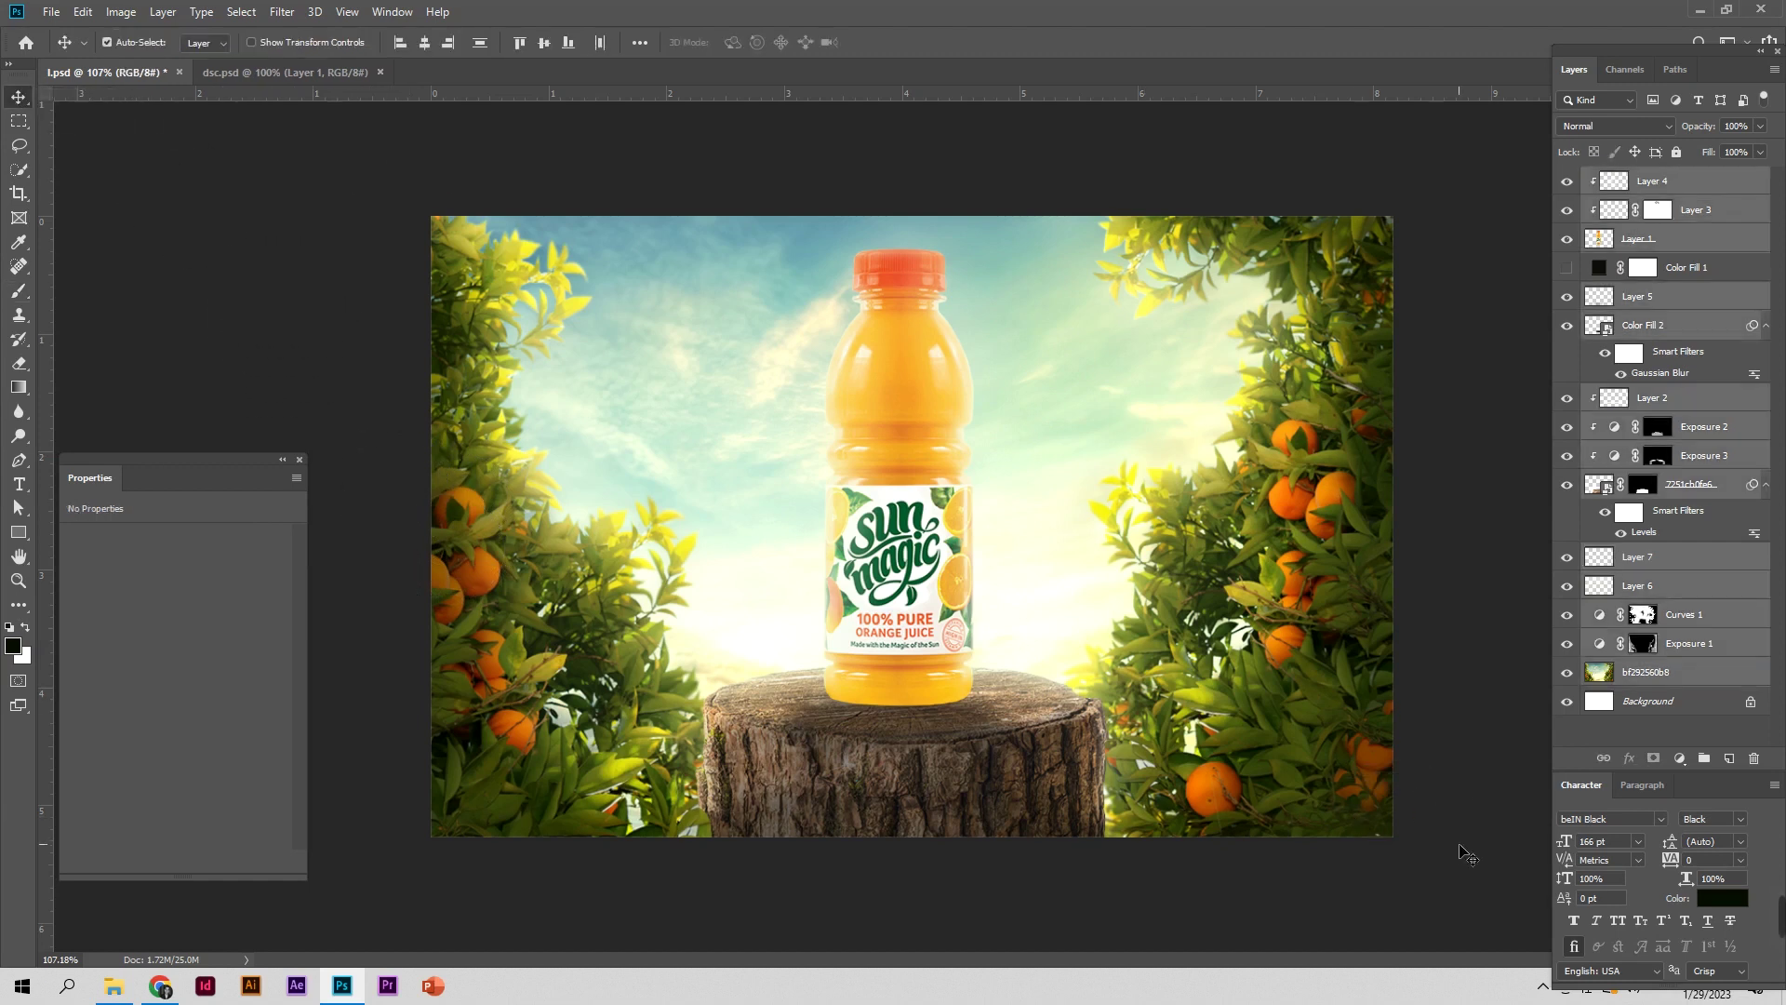
{"action": "key", "text": "ctrl+shift+e"}
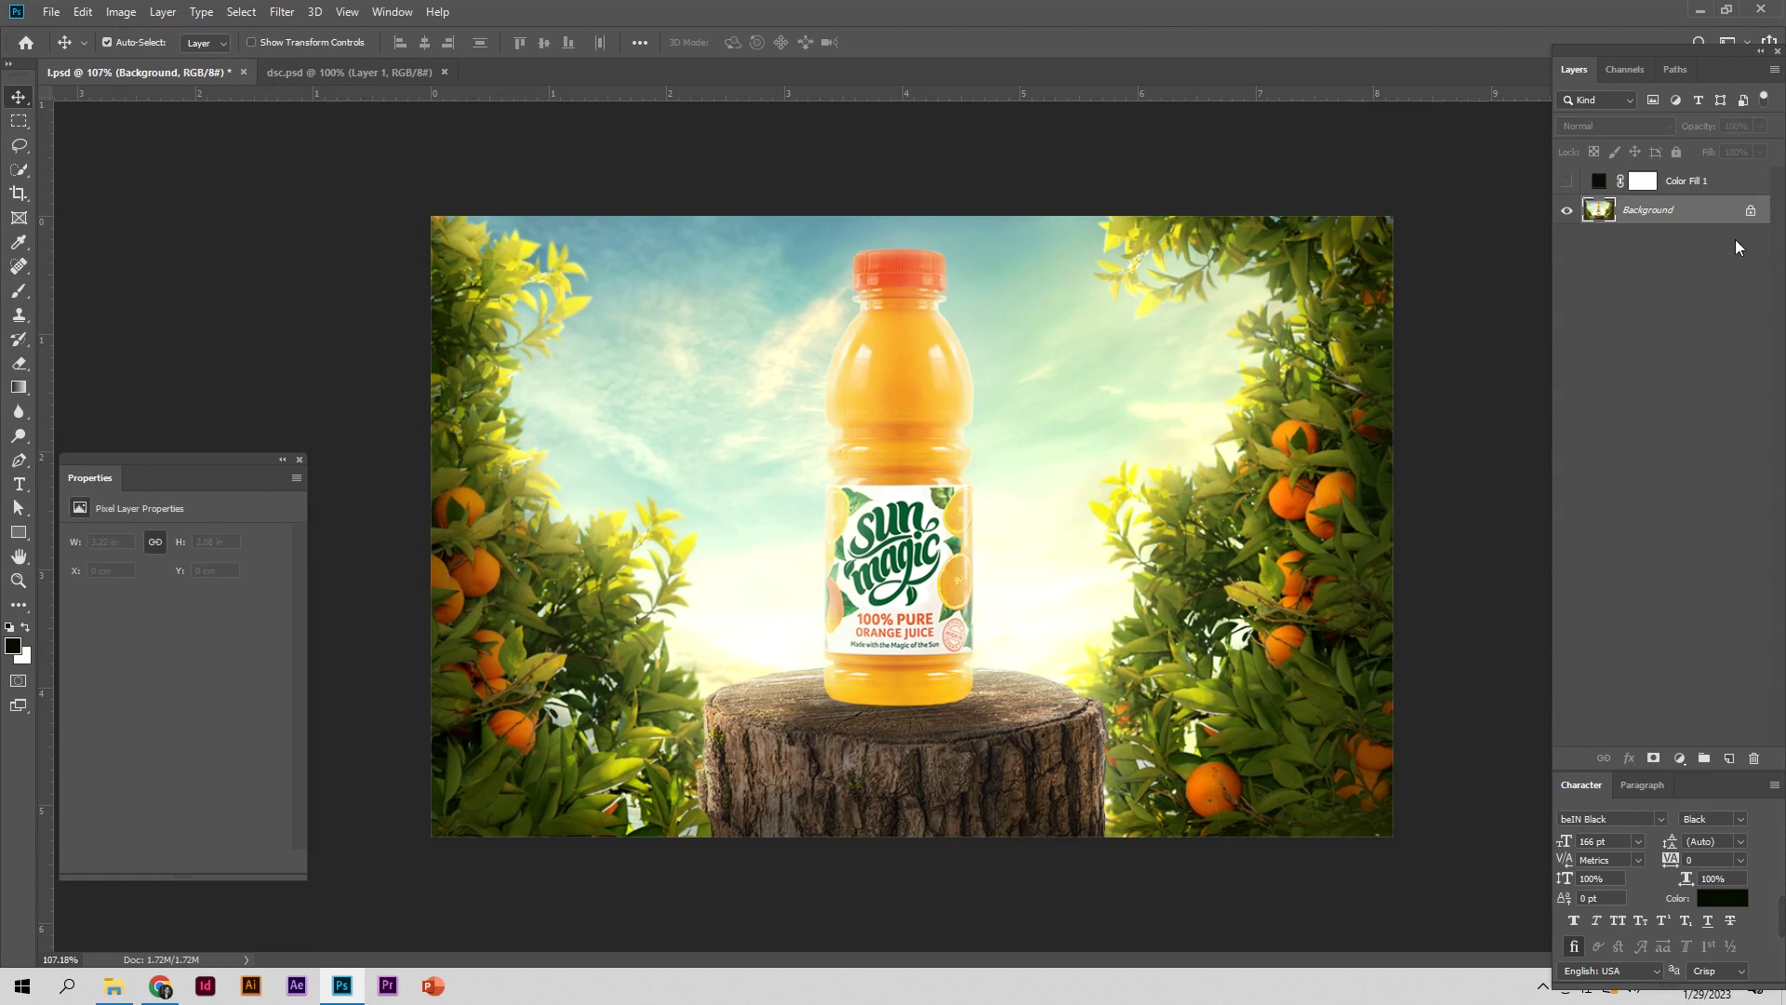
Camera Raw grade the merged layer: Temperature +9, Tint −8, Contrast +8, Shadows −14, Blacks +7
{"action": "left_click", "coordinate": [281, 12]}
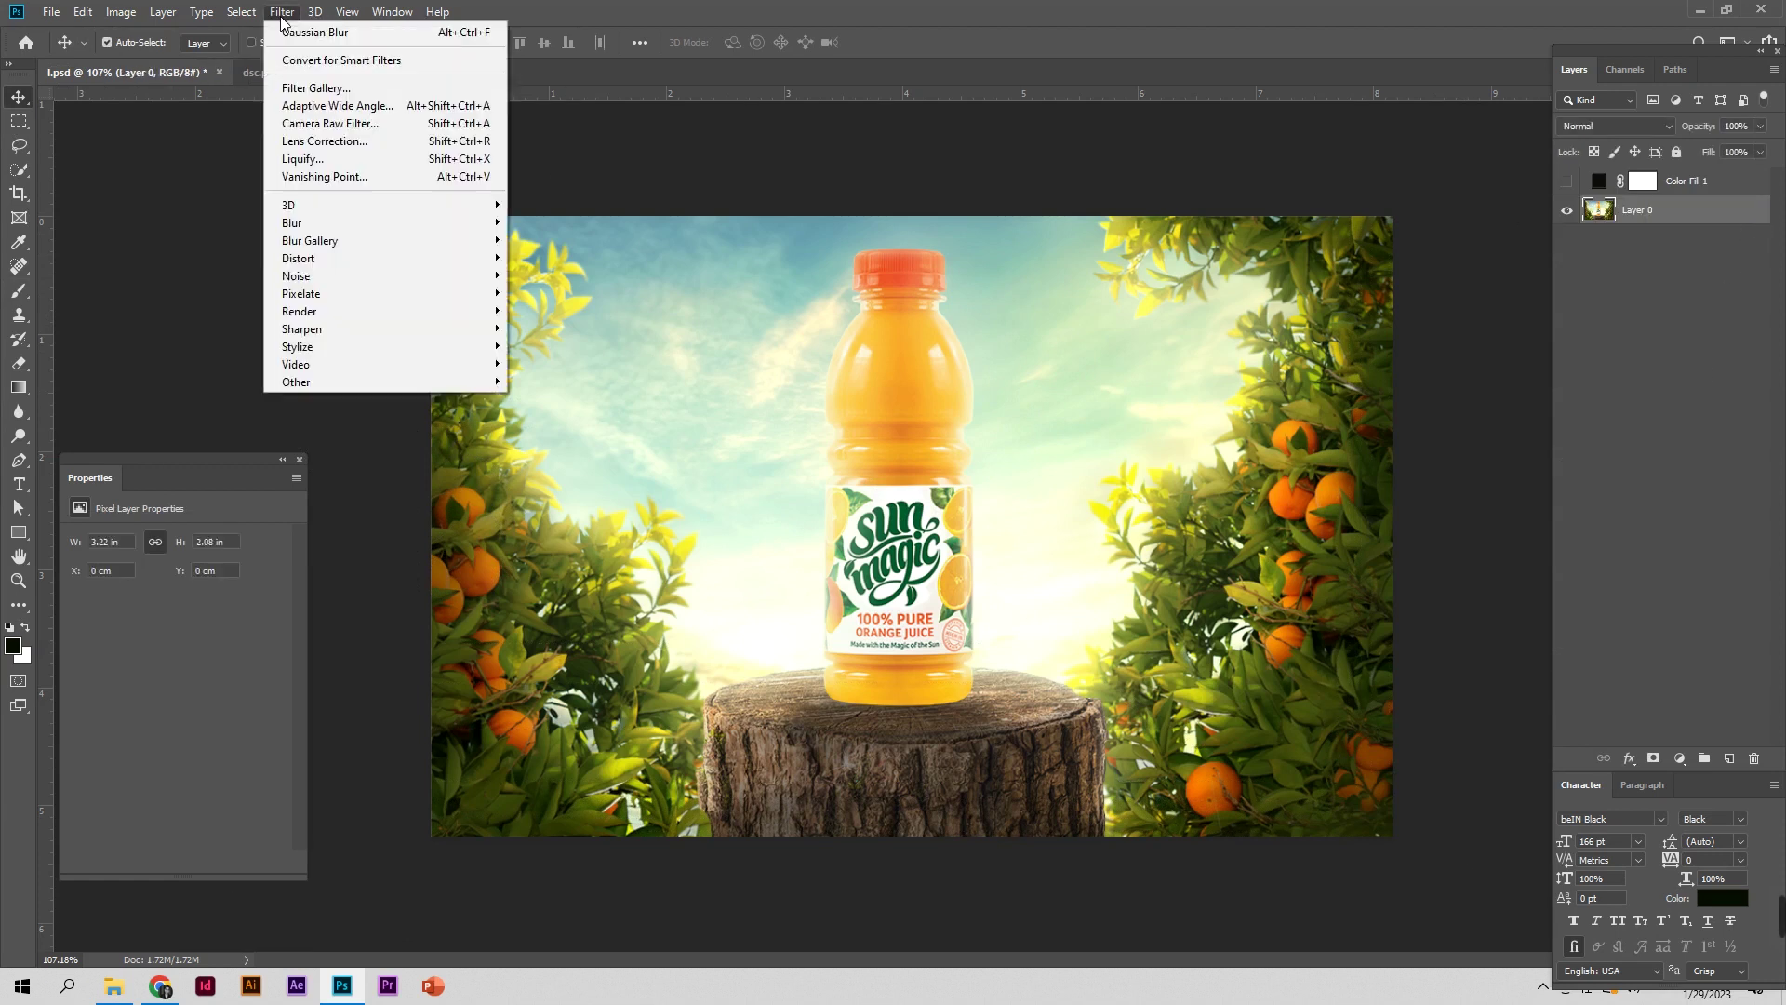
{"action": "left_click", "coordinate": [335, 121]}
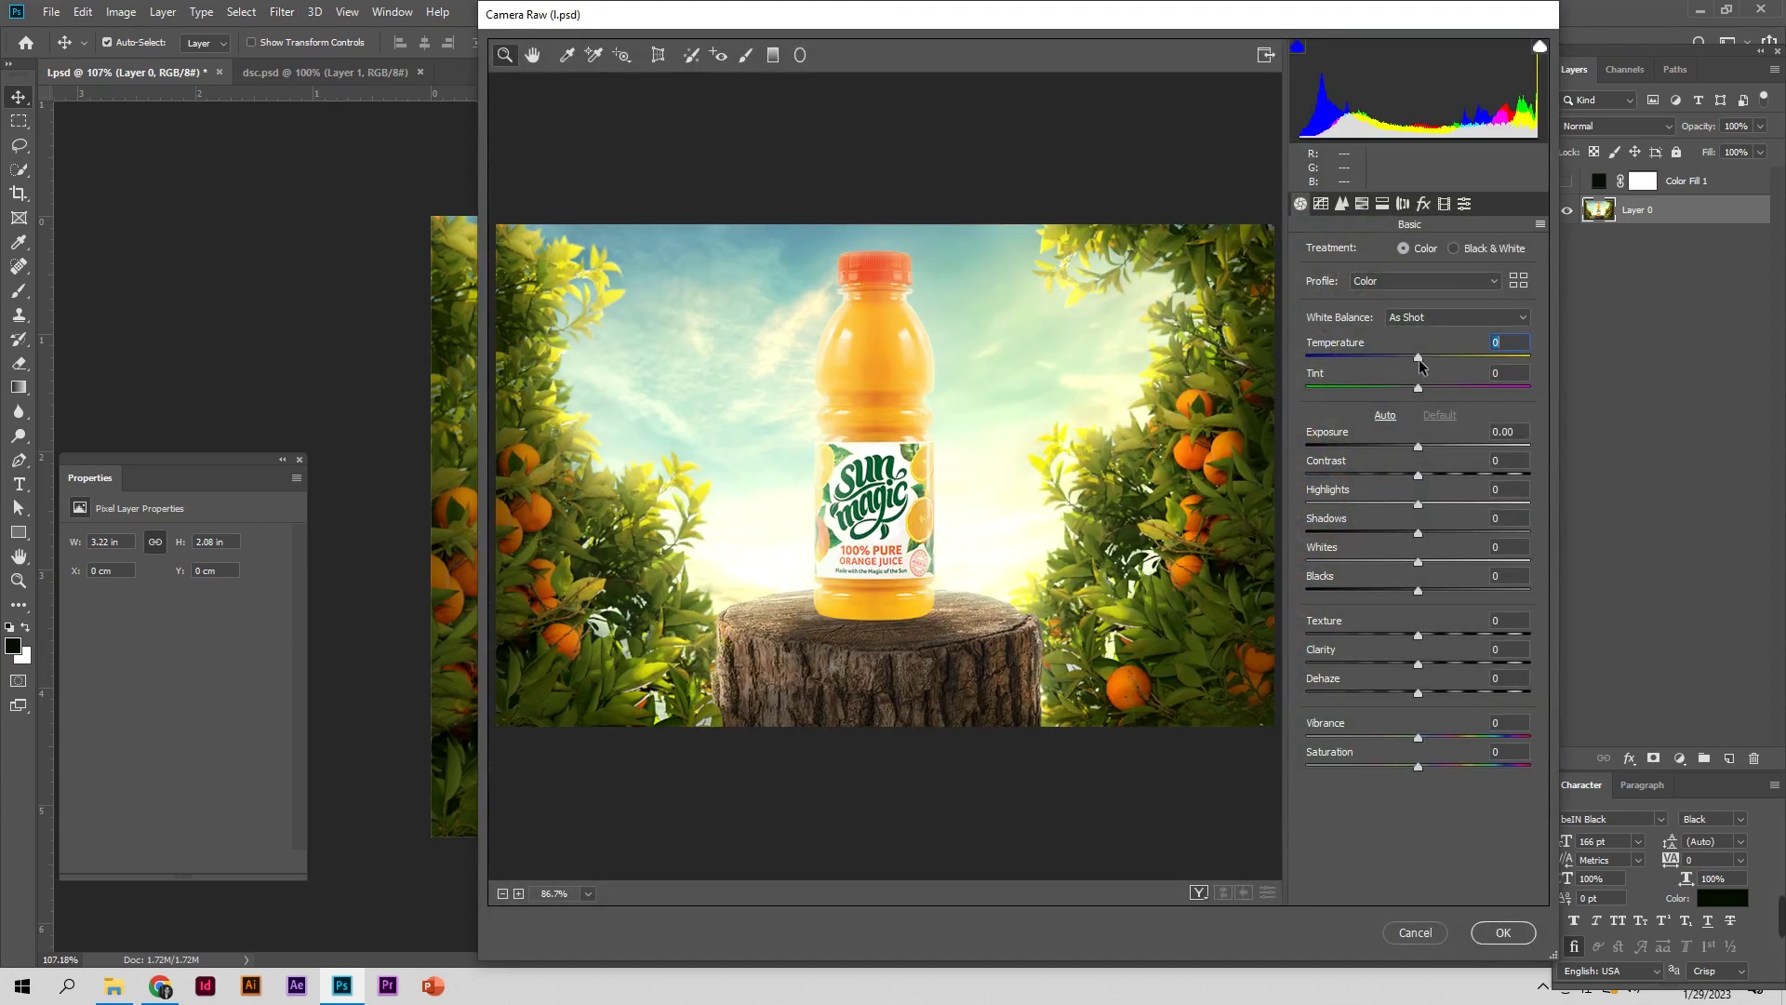
{"action": "left_click_drag", "start_coordinate": [1423, 359], "coordinate": [1413, 388]}
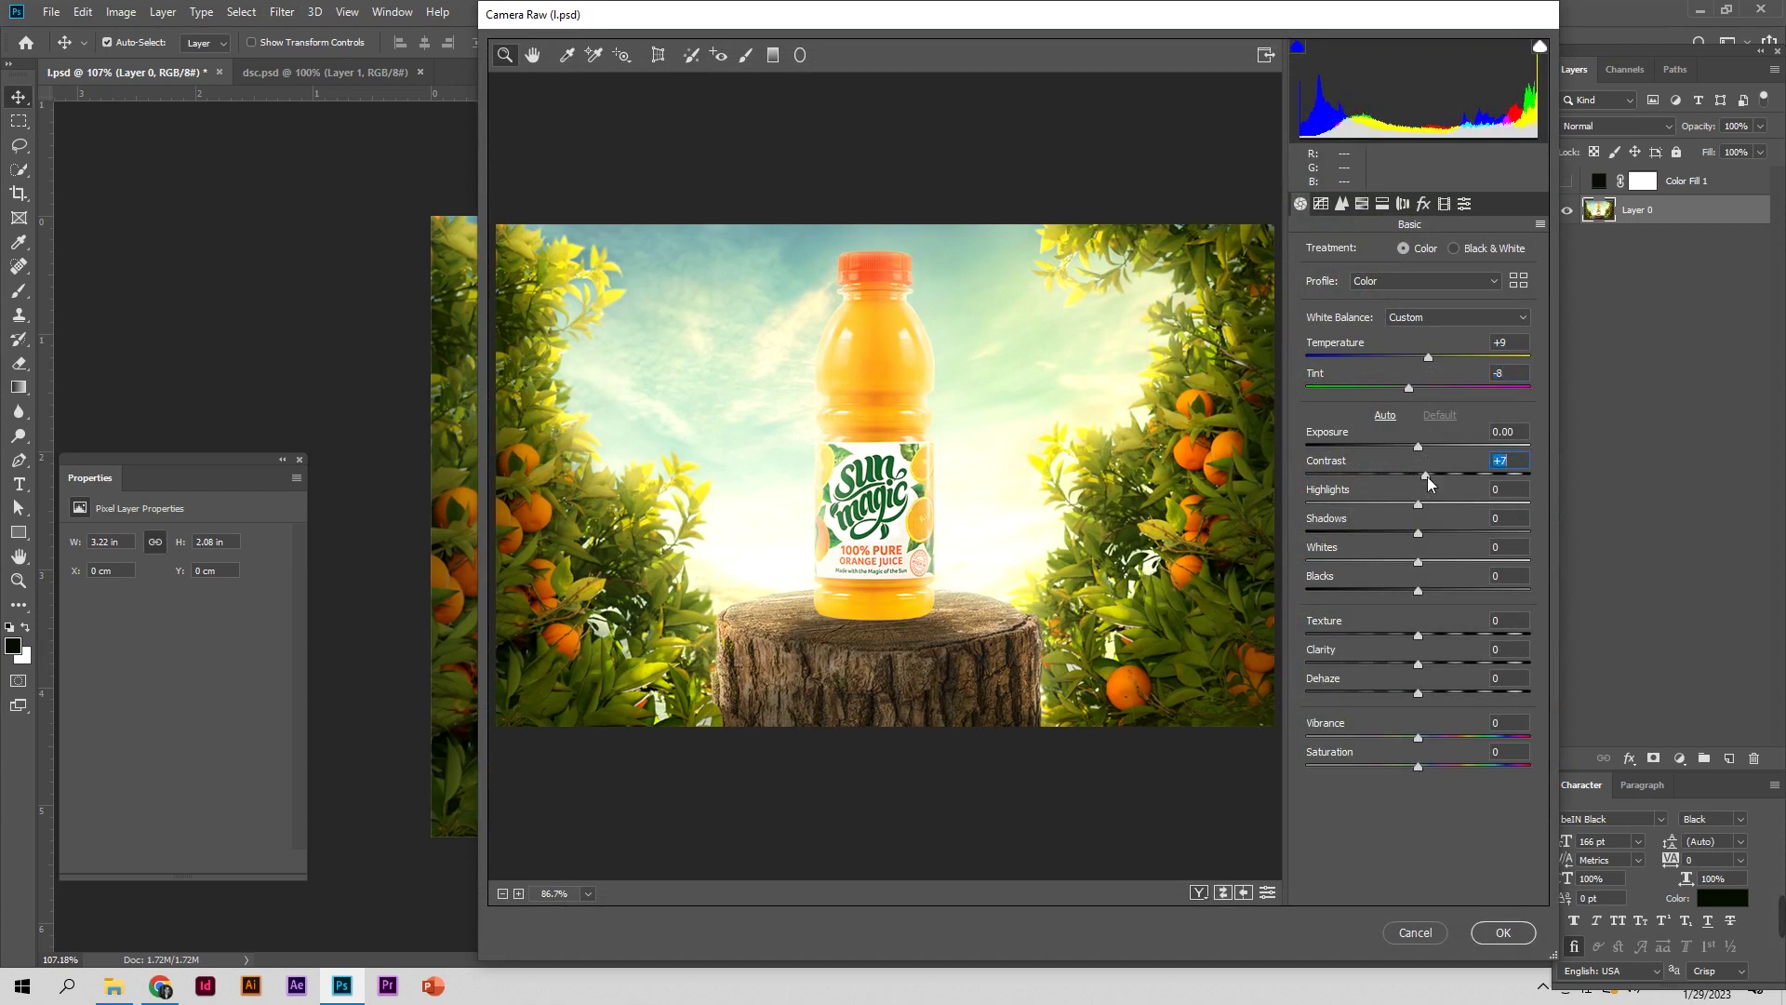
{"action": "left_click", "coordinate": [1429, 477]}
{"action": "left_click_drag", "start_coordinate": [1403, 542], "coordinate": [1398, 543]}
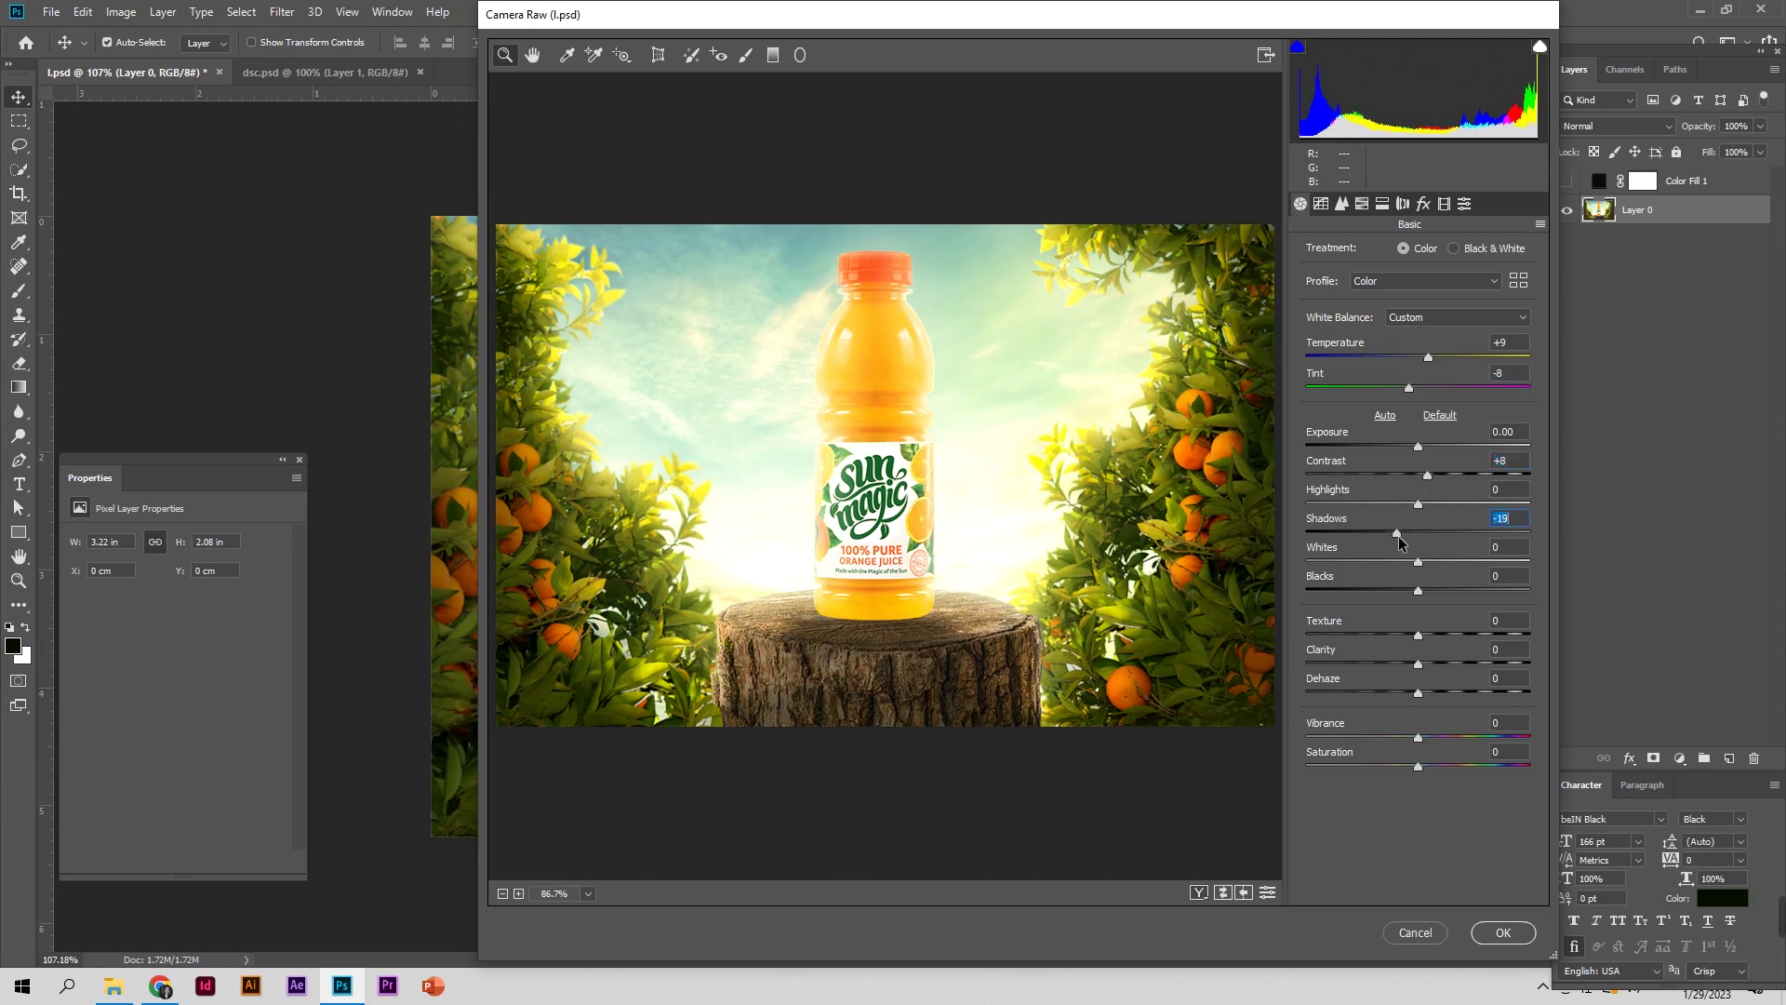
{"action": "left_click", "coordinate": [1223, 895]}
{"action": "left_click_drag", "start_coordinate": [1421, 593], "coordinate": [1442, 634]}
{"action": "left_click", "coordinate": [1219, 898]}
{"action": "left_click", "coordinate": [1219, 898]}
{"action": "left_click", "coordinate": [1504, 933]}
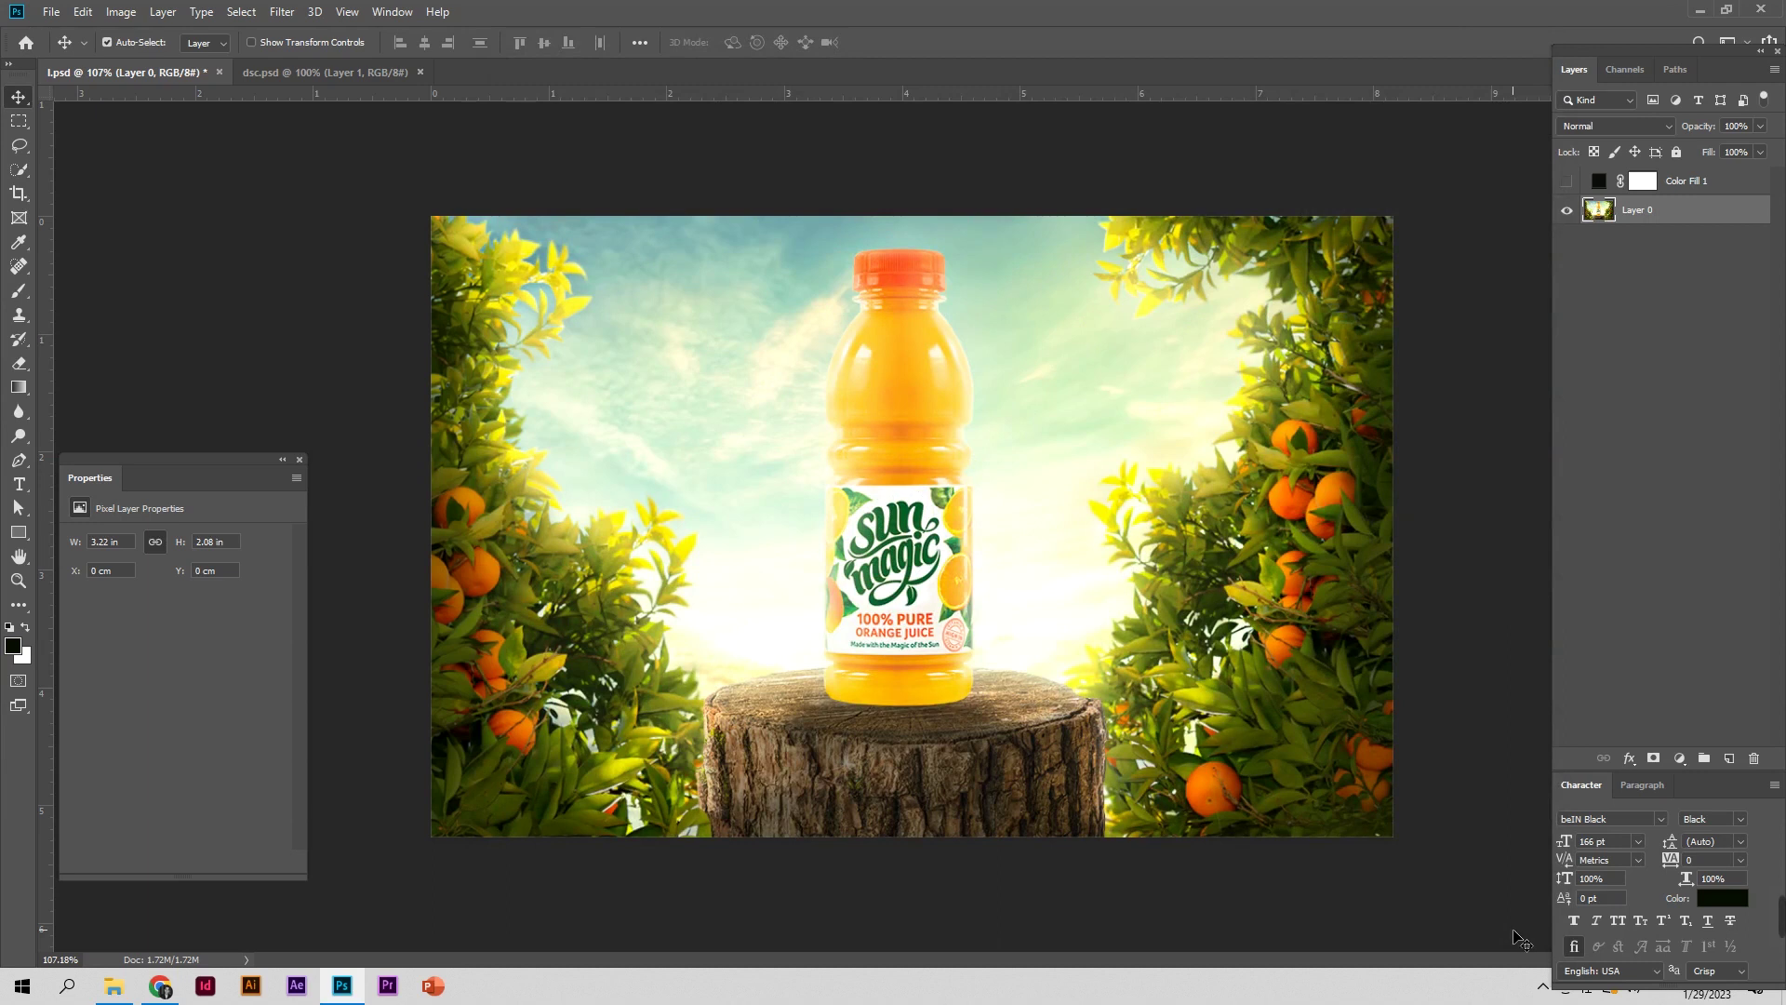